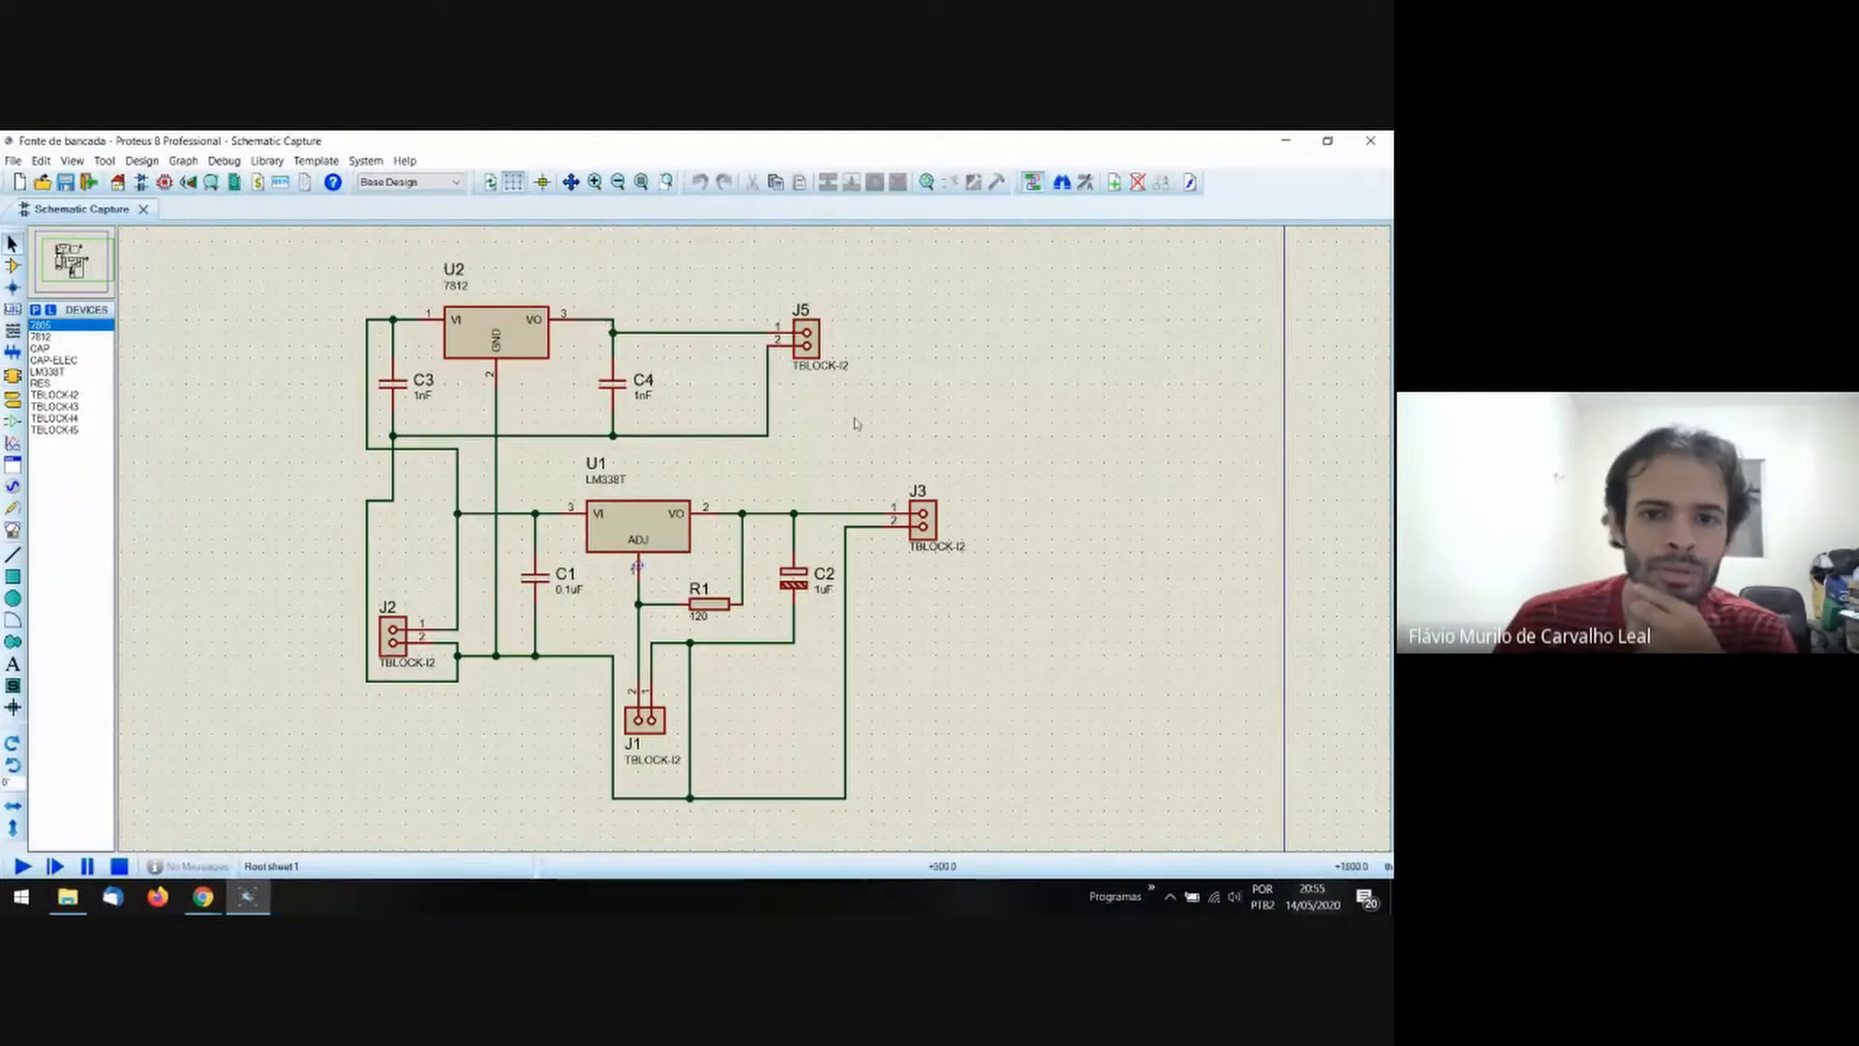
Search the device library for "resistor", preview the RESISTOR and RES parts, and close the picker without adding one.
{"action": "left_click", "coordinate": [34, 309]}
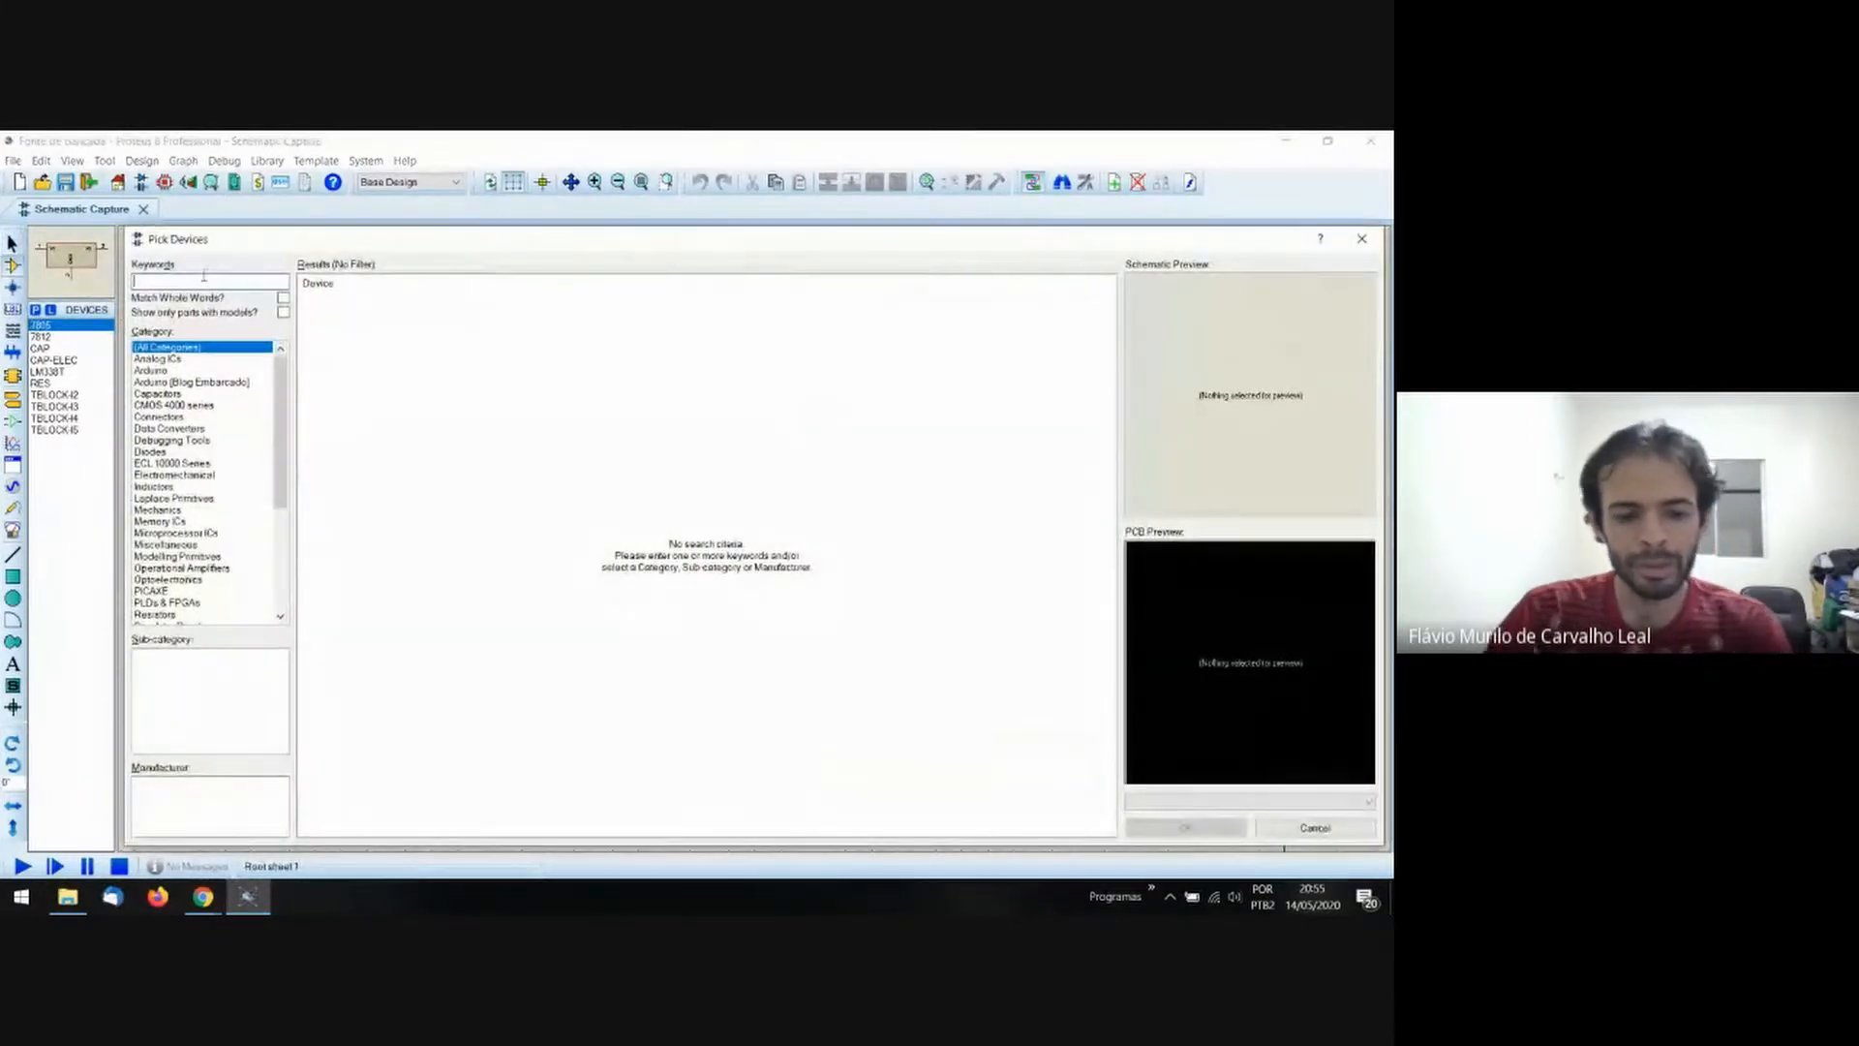
{"action": "type", "text": "resistor"}
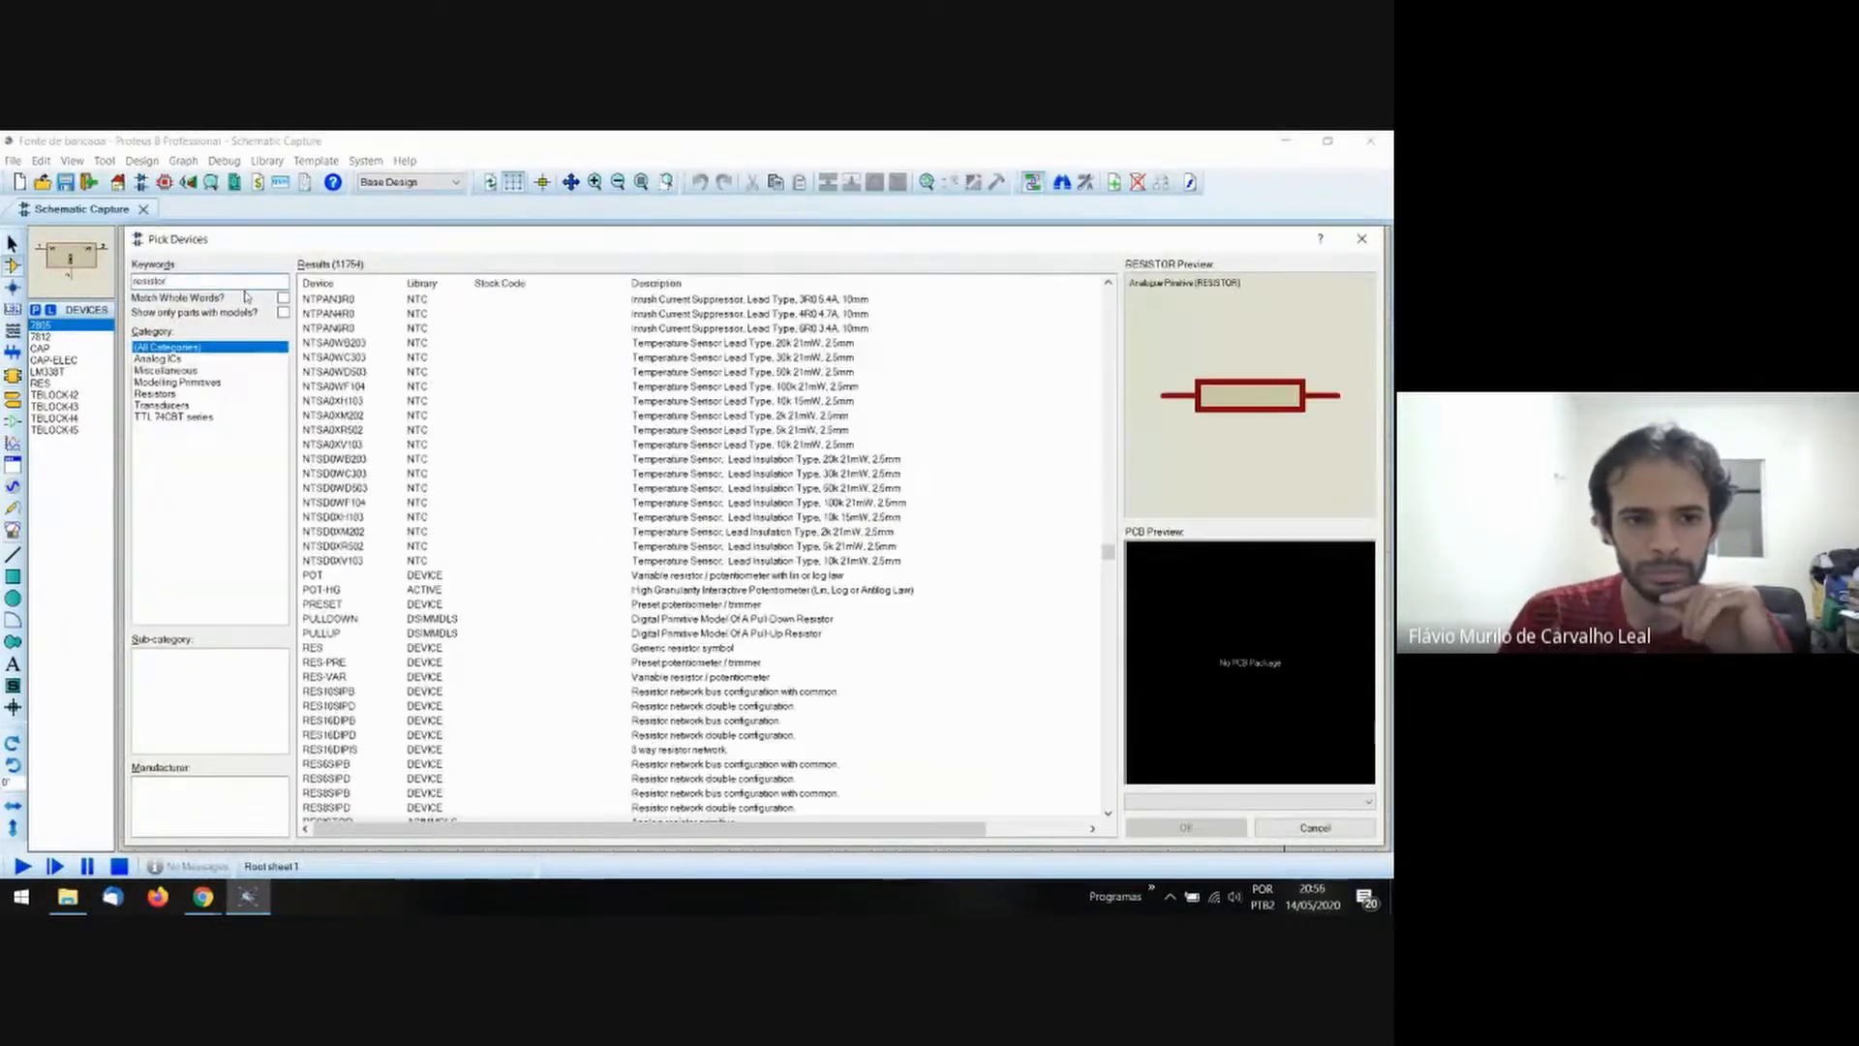
{"action": "left_click", "coordinate": [380, 693]}
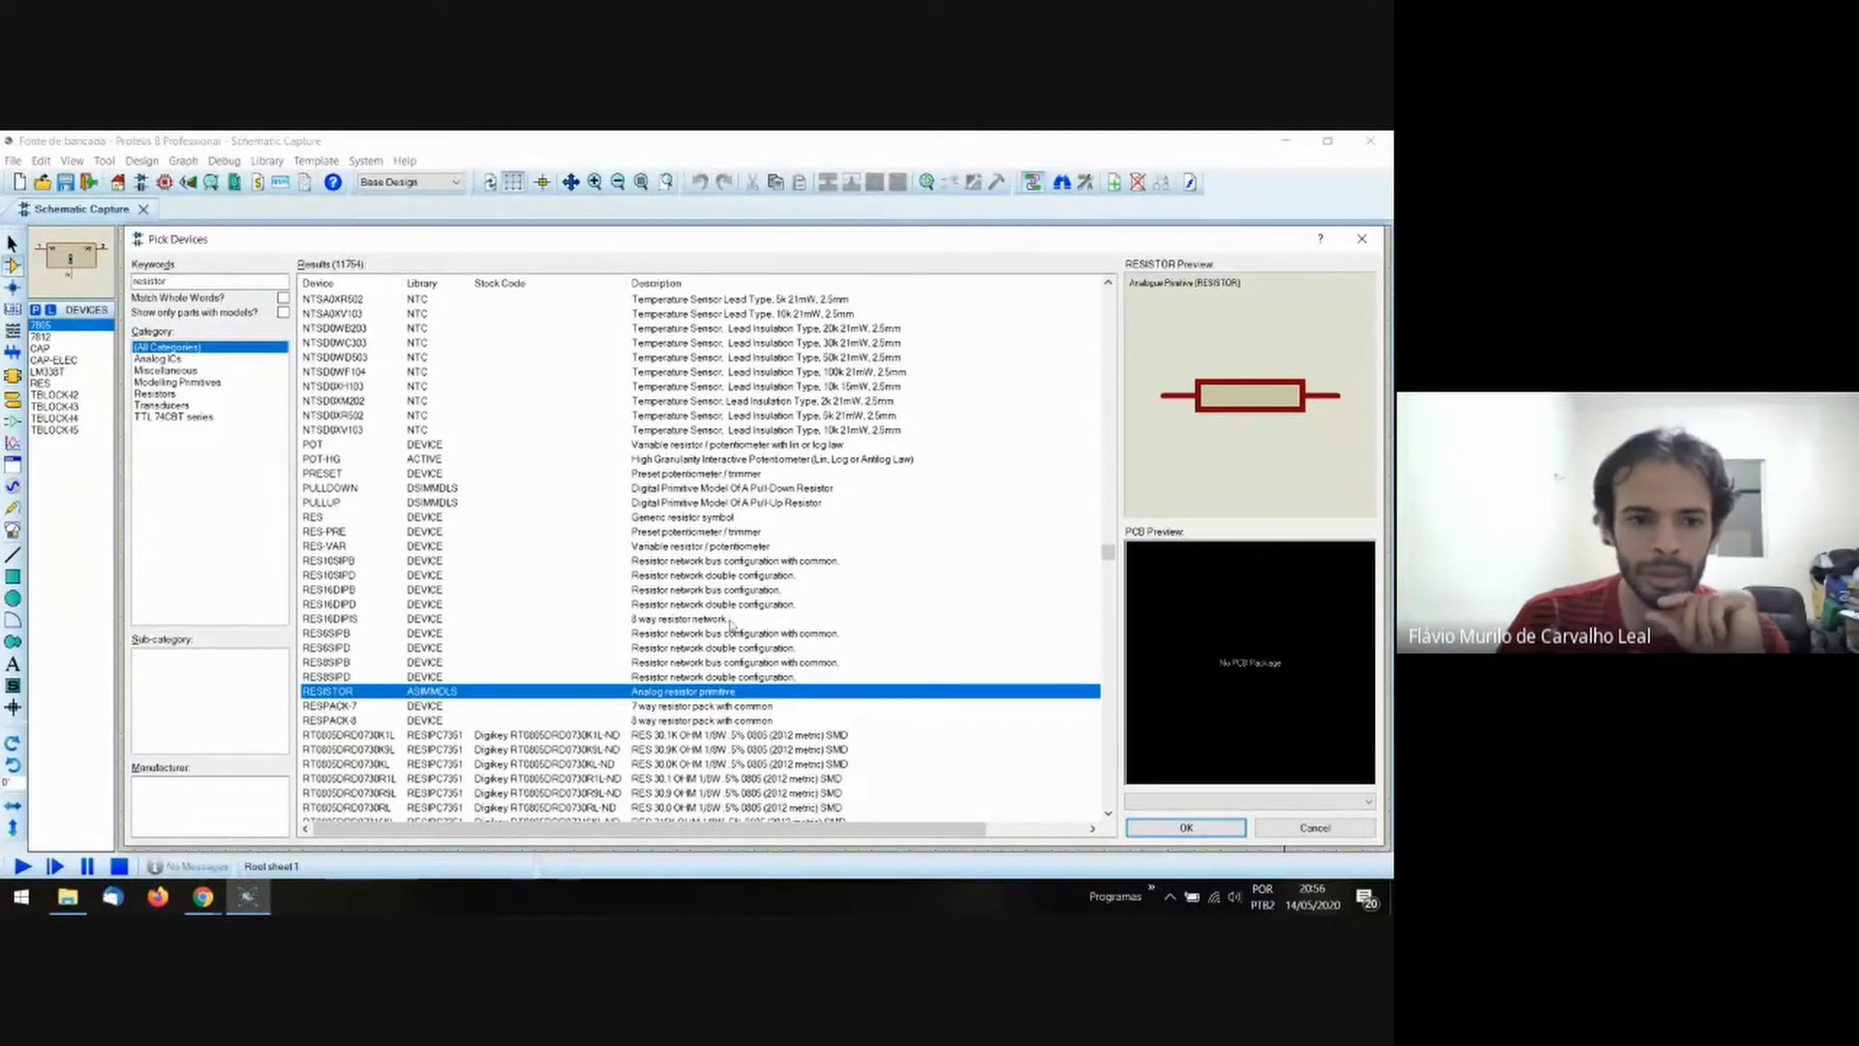
{"action": "left_click", "coordinate": [318, 519]}
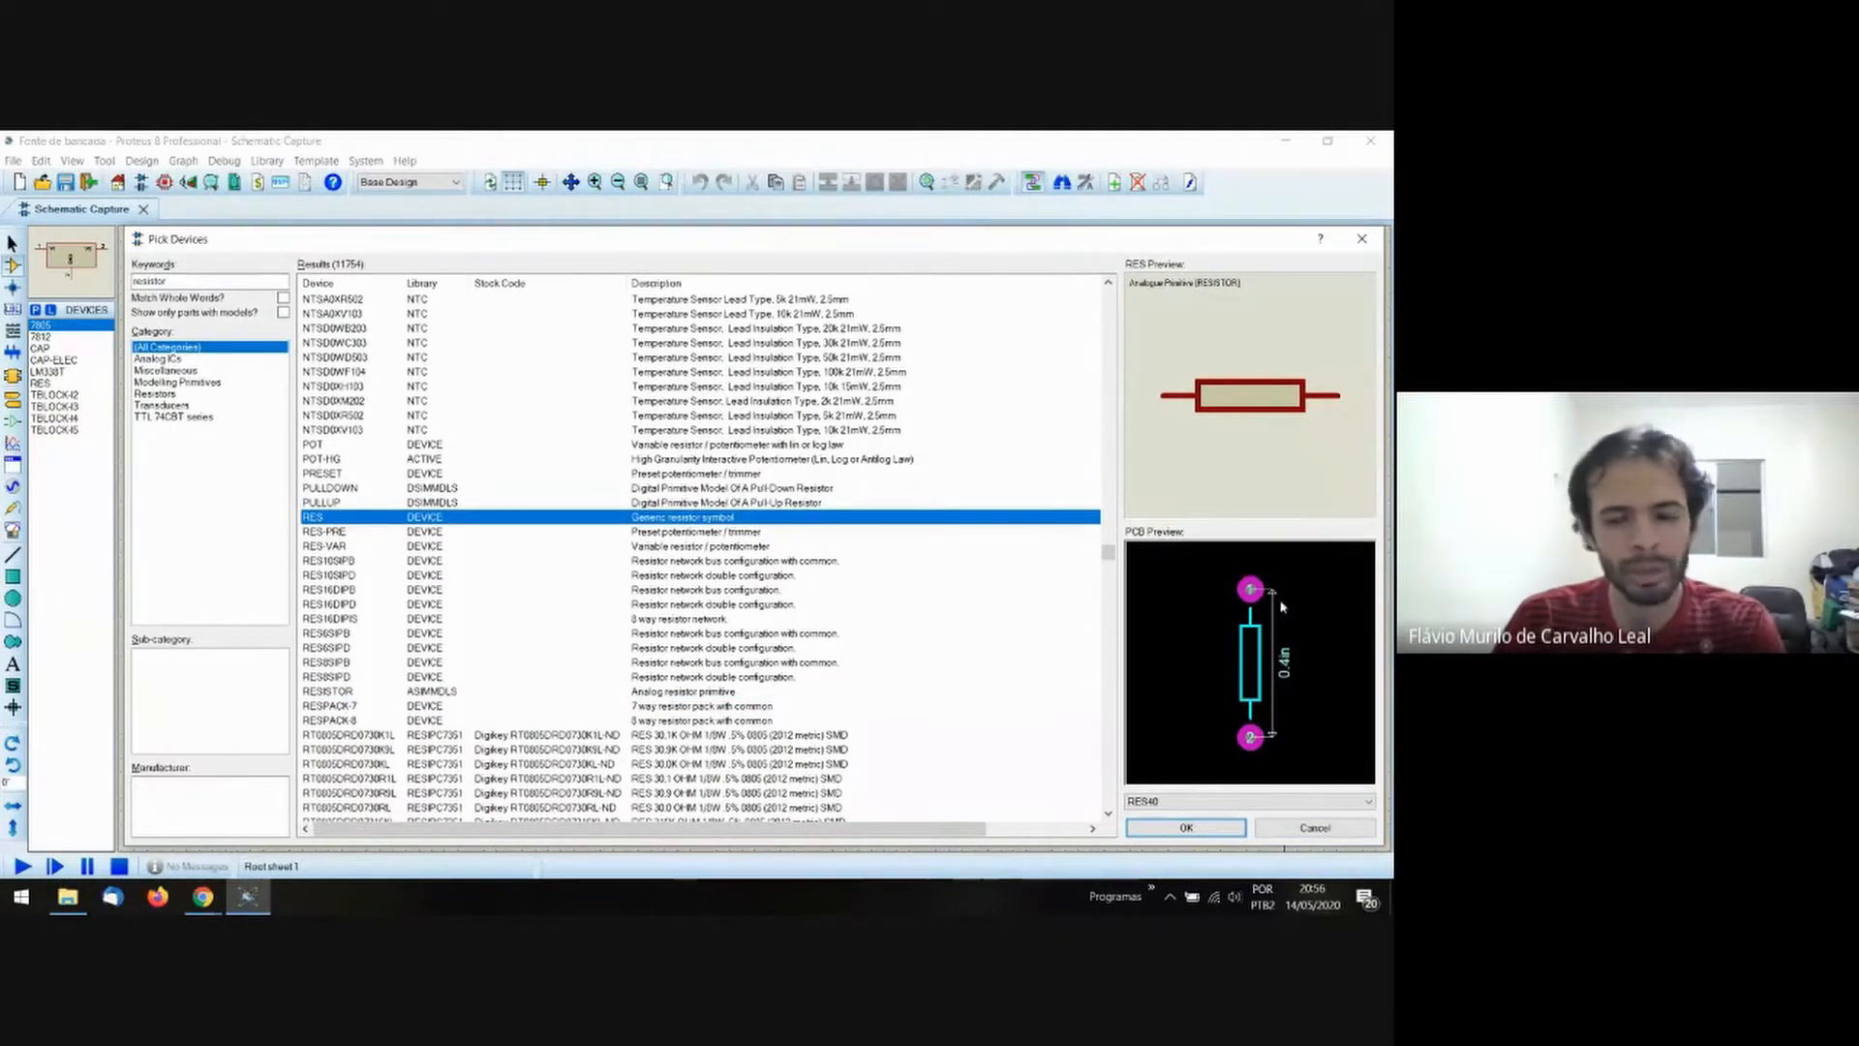
{"action": "left_click", "coordinate": [1359, 240]}
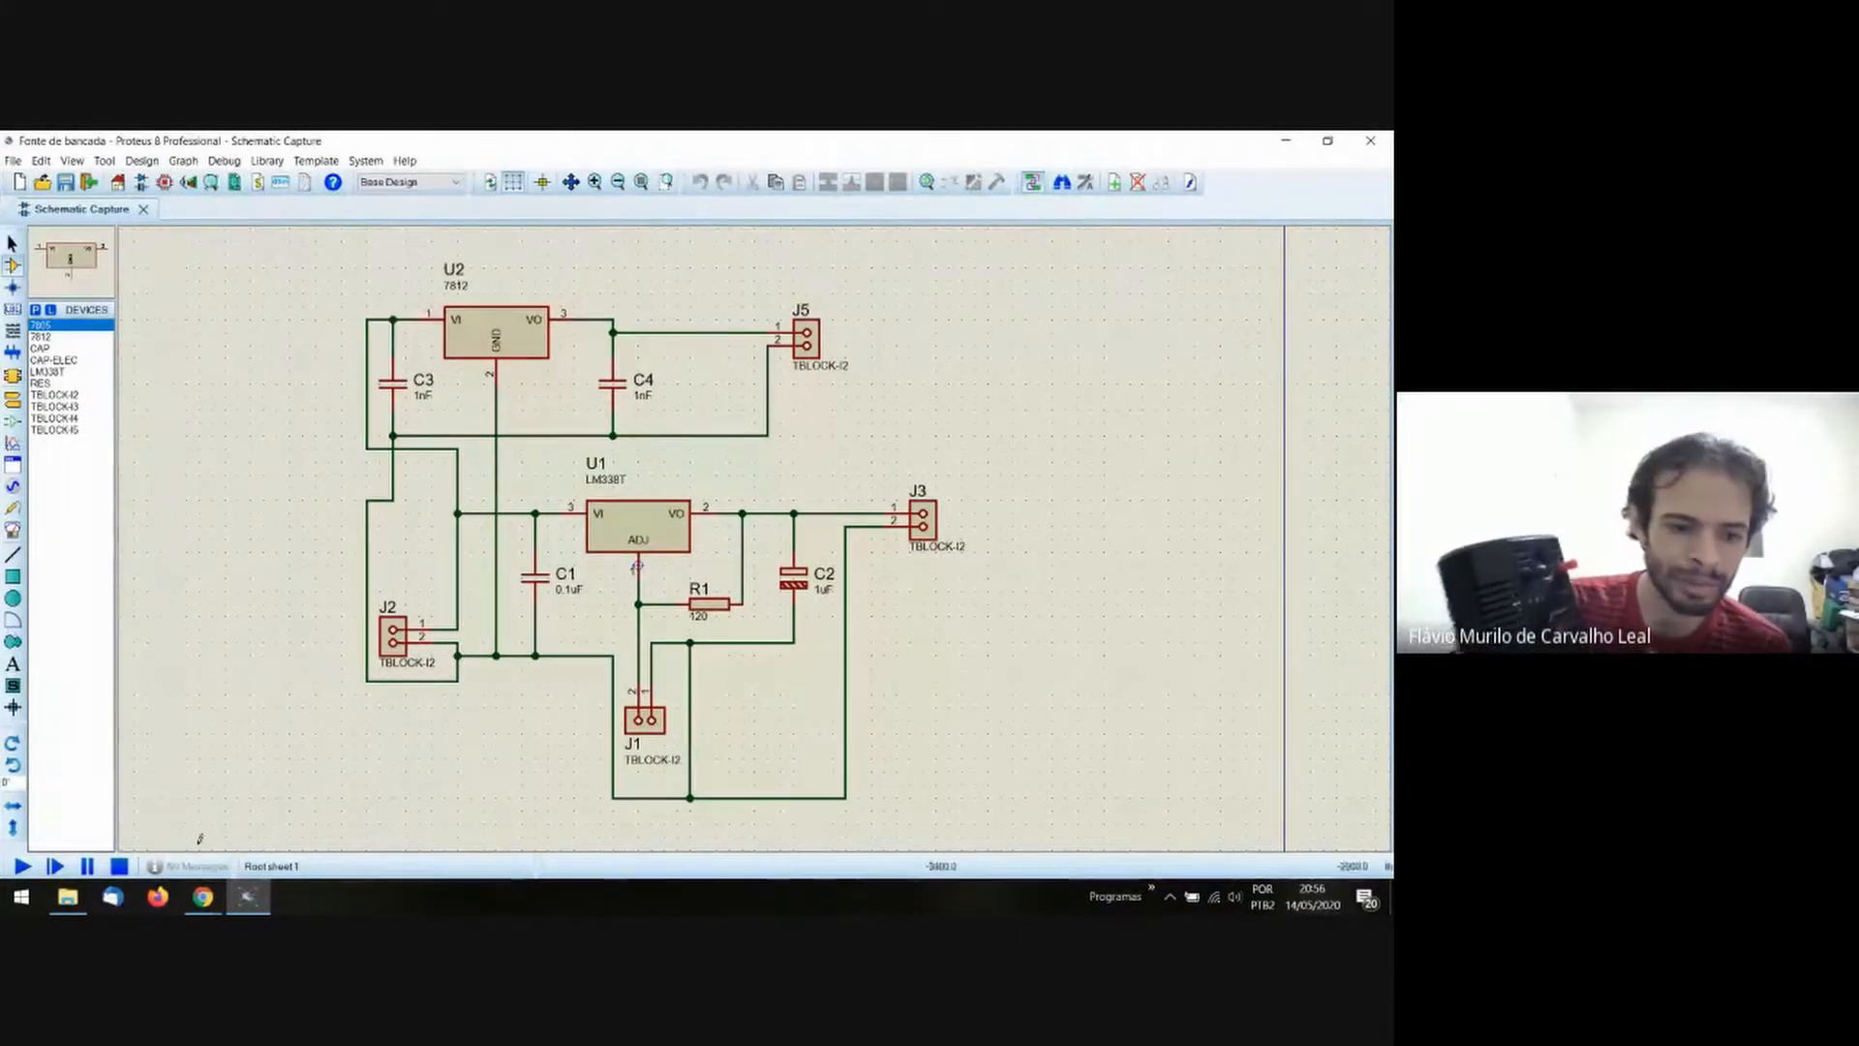
{"action": "mouse_move", "coordinate": [202, 896]}
{"action": "left_click", "coordinate": [155, 825]}
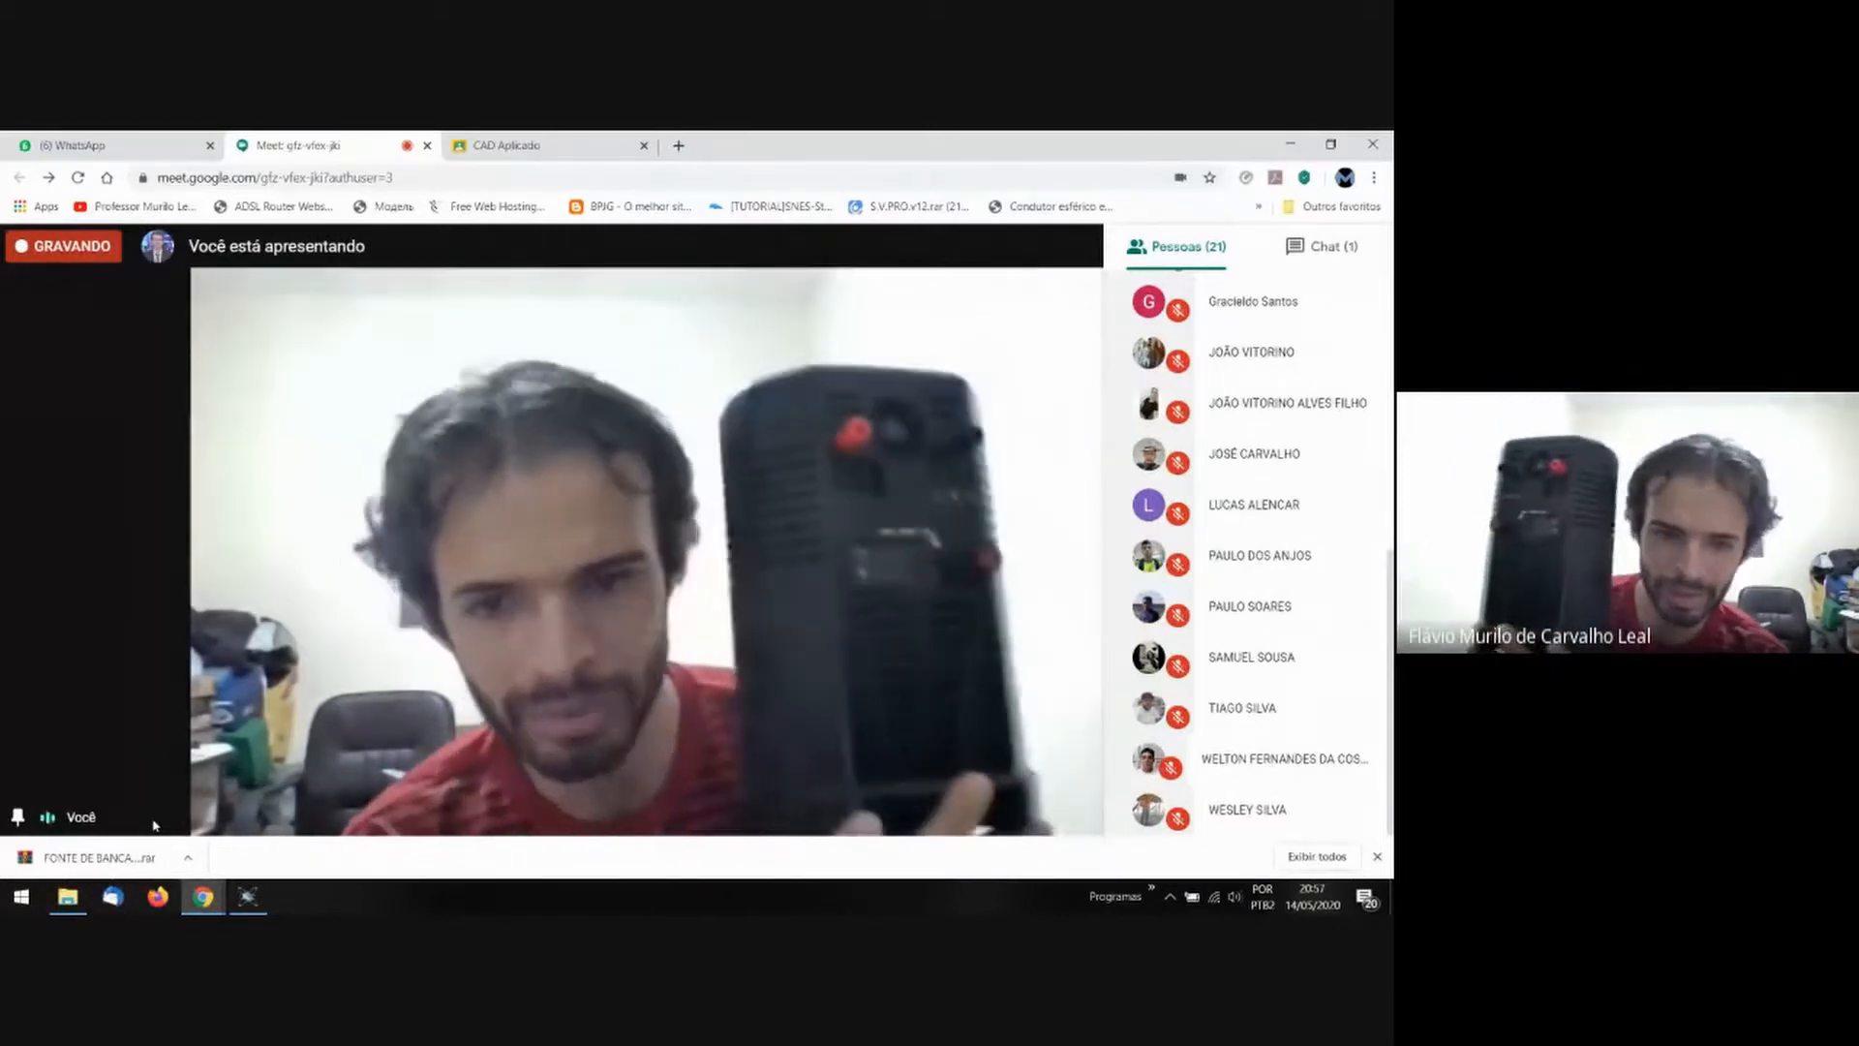
{"action": "left_click", "coordinate": [248, 895]}
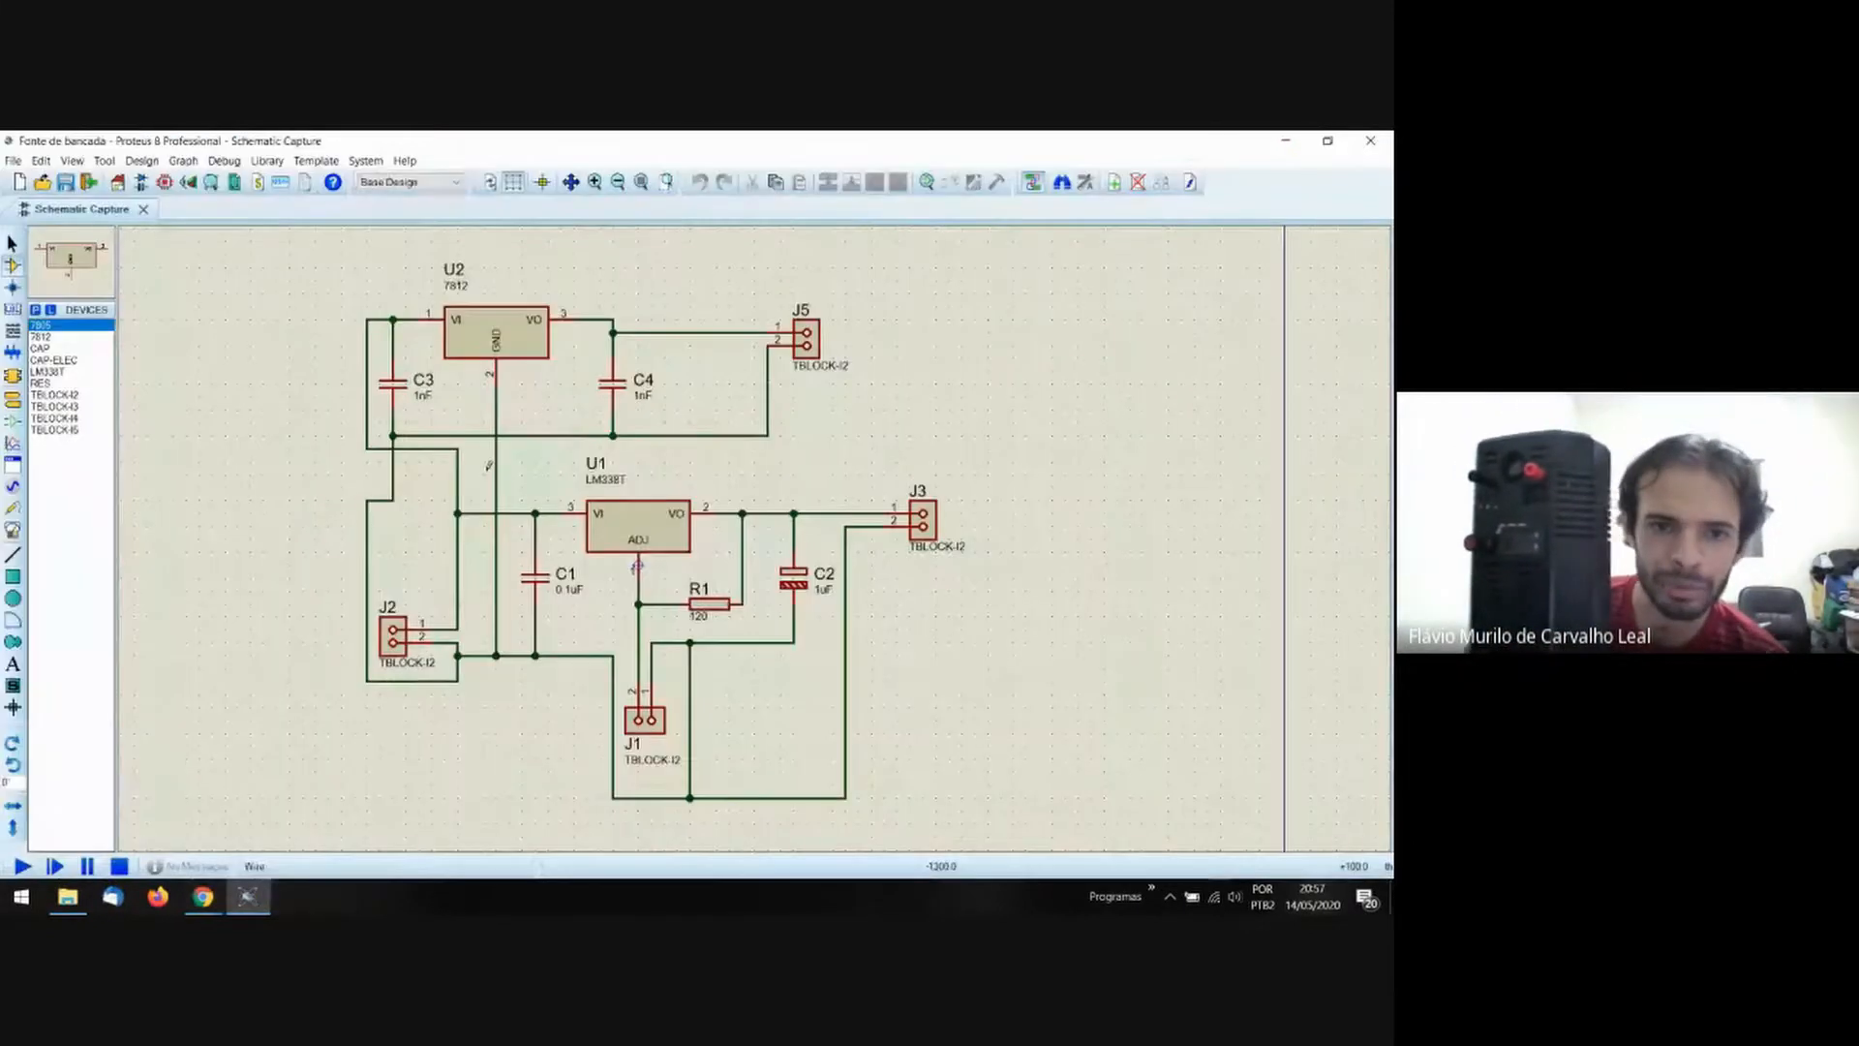
Switch to the Google Meet call, admit the person waiting to join, and check the chat messages before returning to the participant list.
{"action": "mouse_move", "coordinate": [202, 895]}
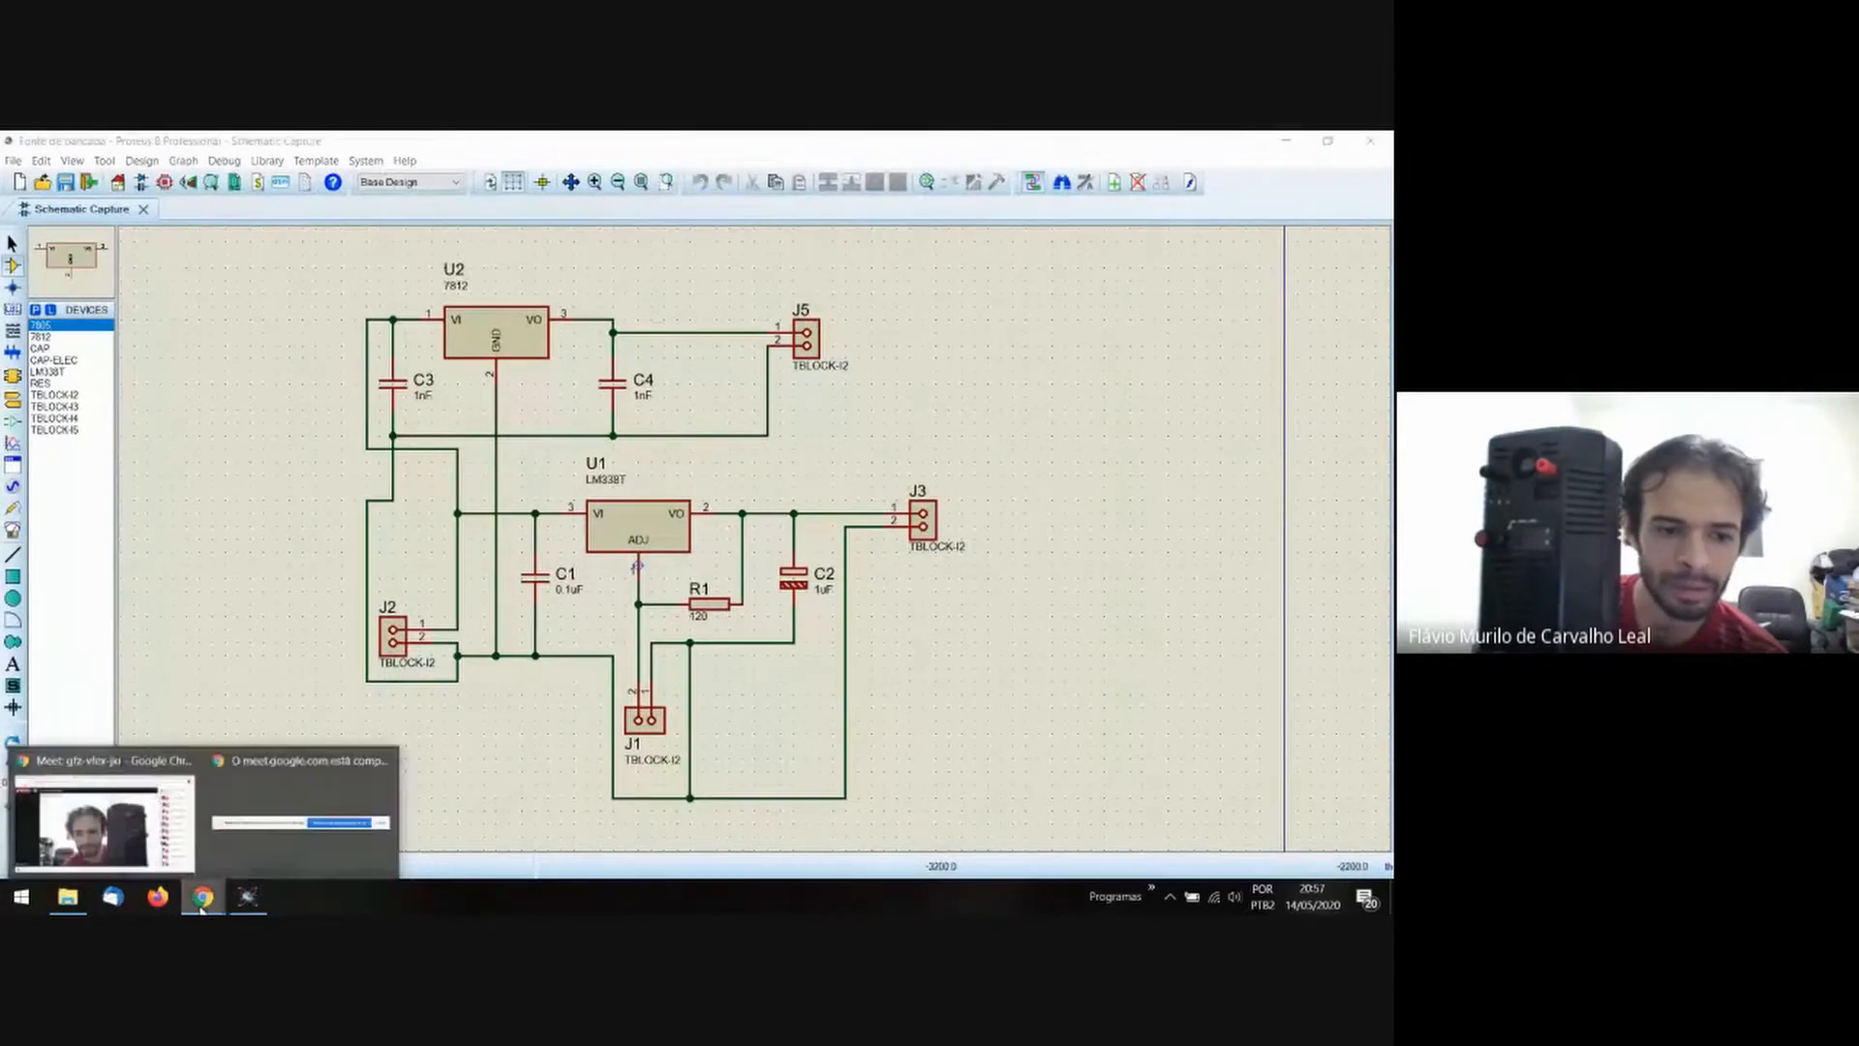
{"action": "left_click", "coordinate": [105, 813]}
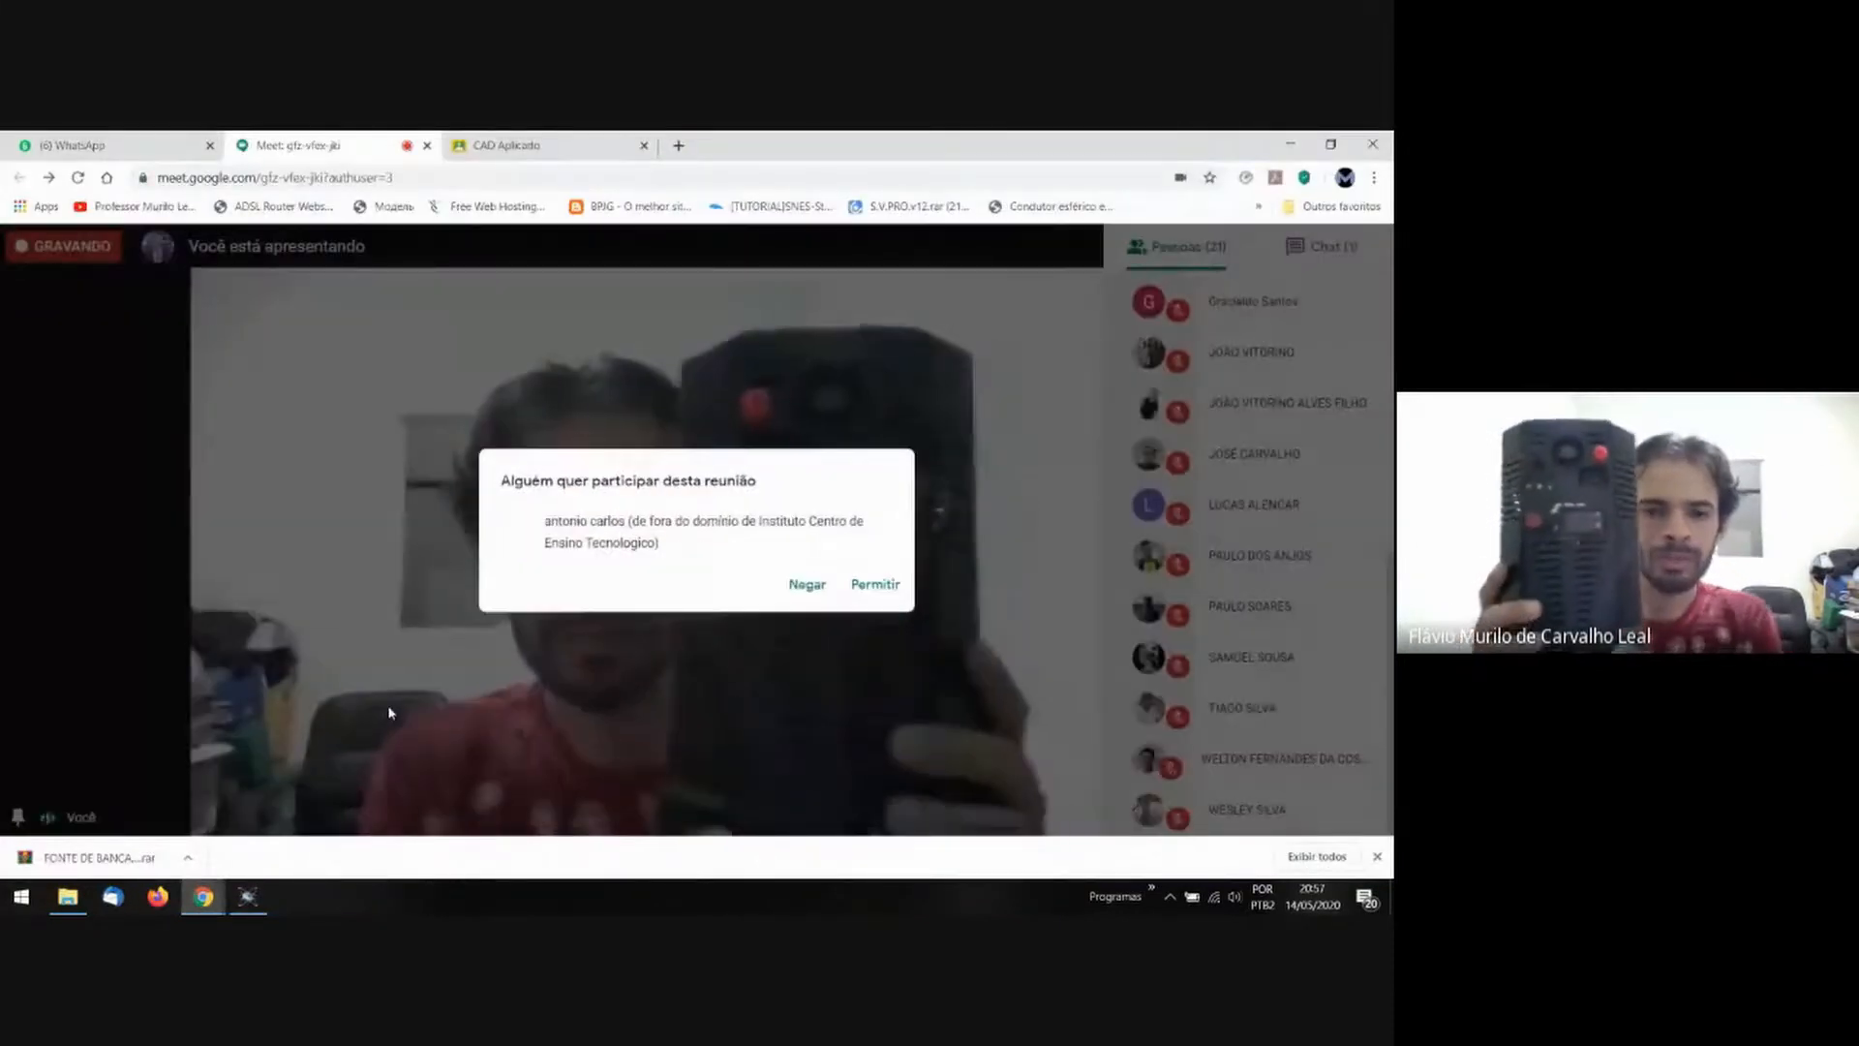
{"action": "left_click", "coordinate": [874, 584]}
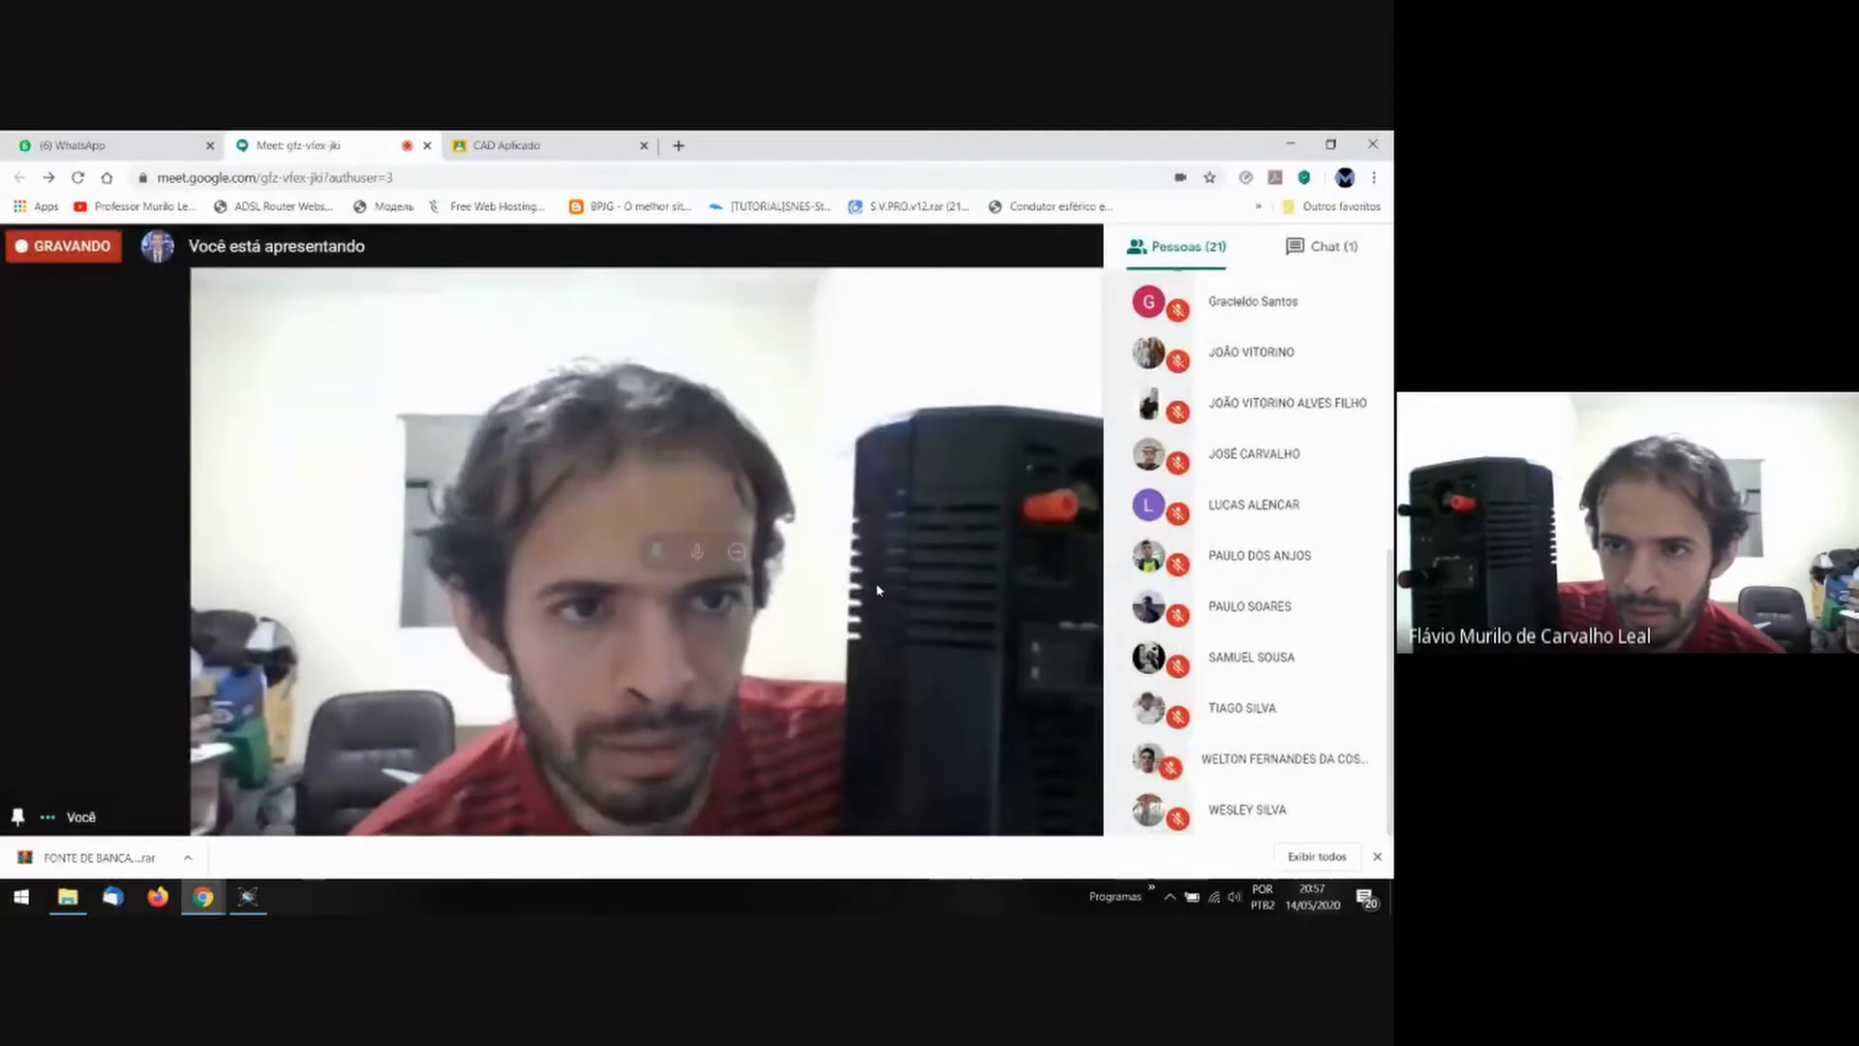
{"action": "left_click", "coordinate": [1327, 246]}
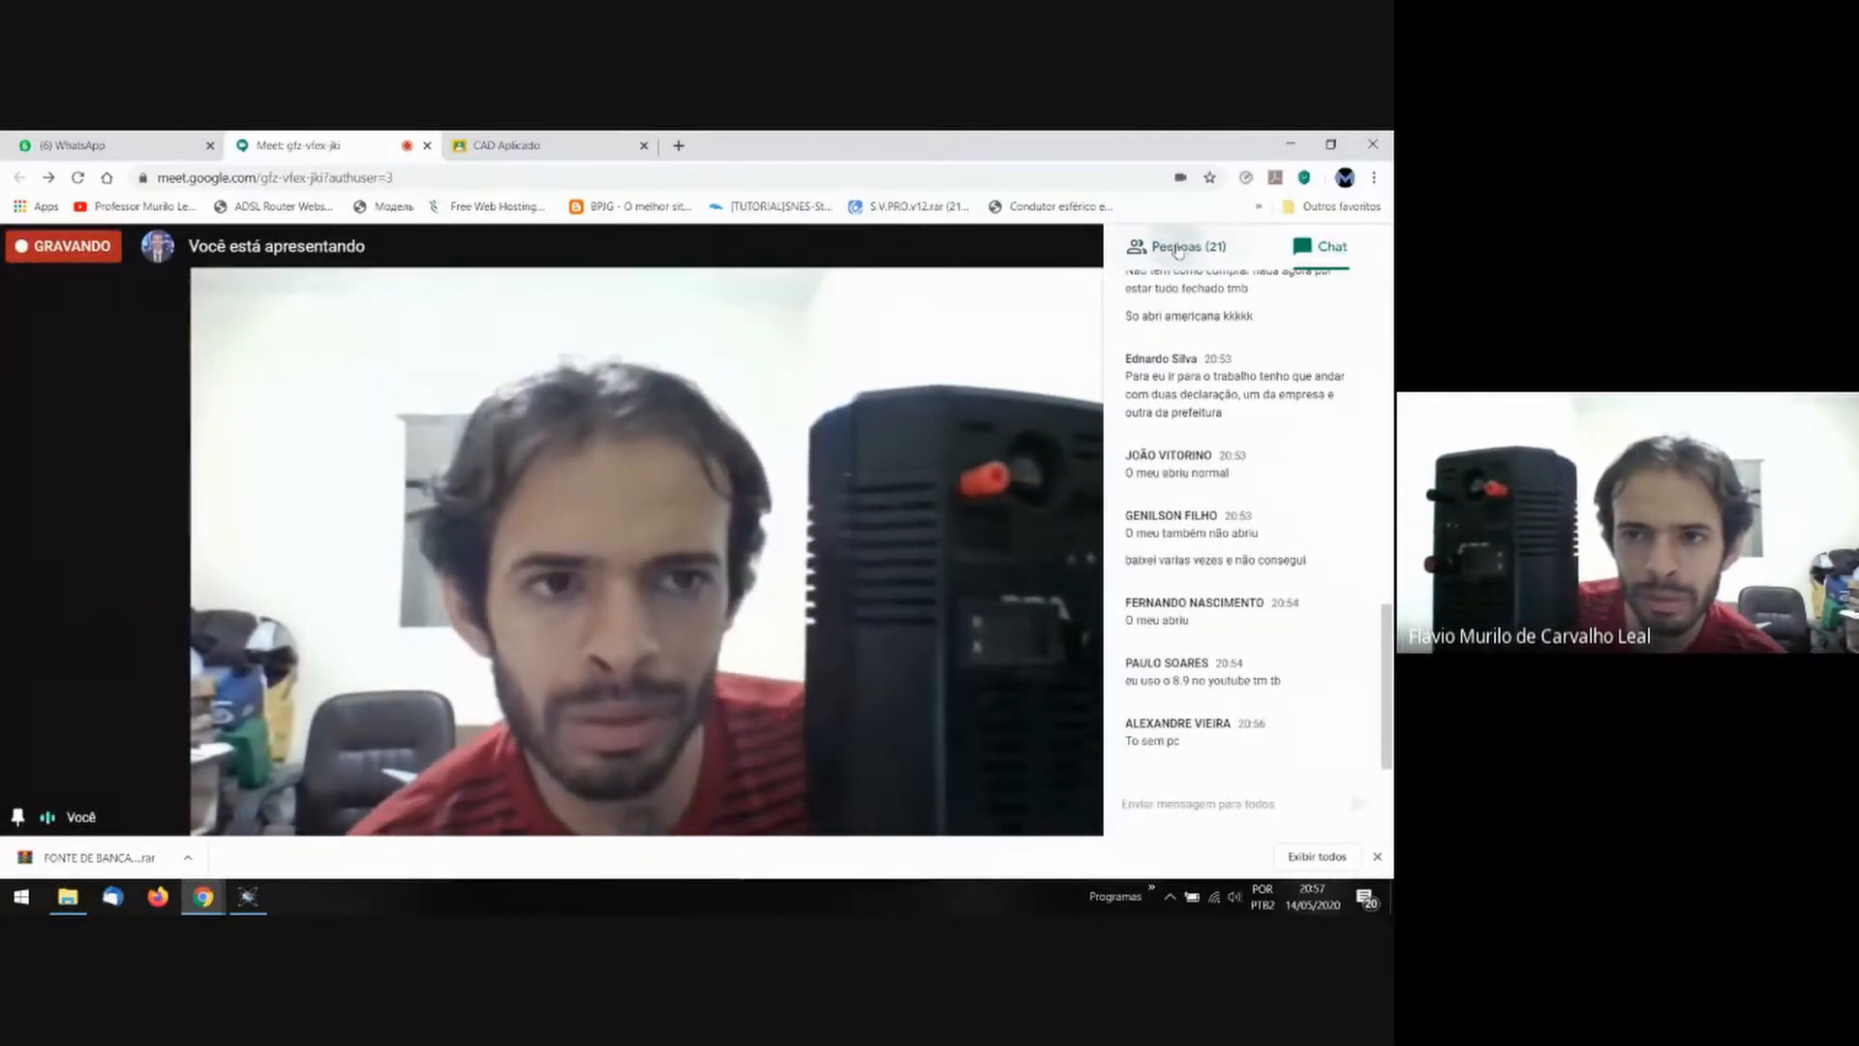
{"action": "left_click", "coordinate": [1178, 249]}
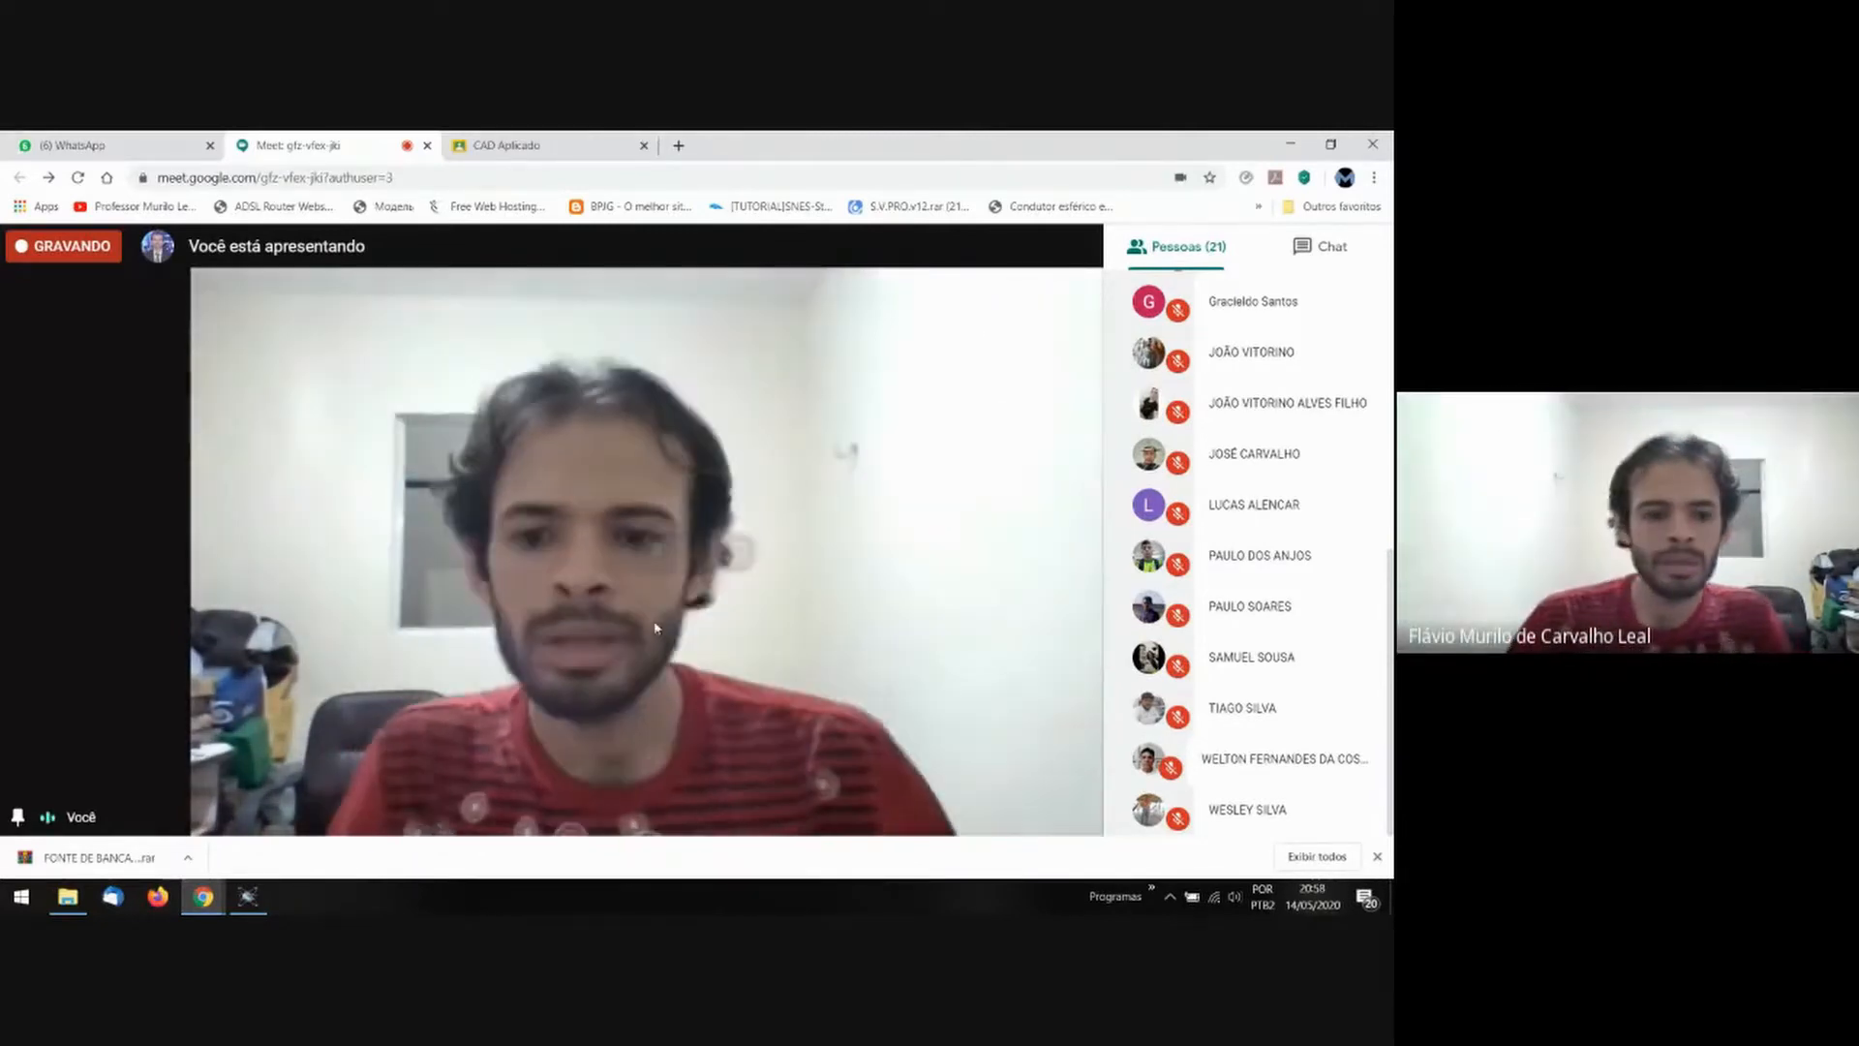
Search Google Images for "t block" in a new Chrome tab and preview the blue 3-pin and 2-pin terminal blocks.
{"action": "left_click", "coordinate": [253, 893]}
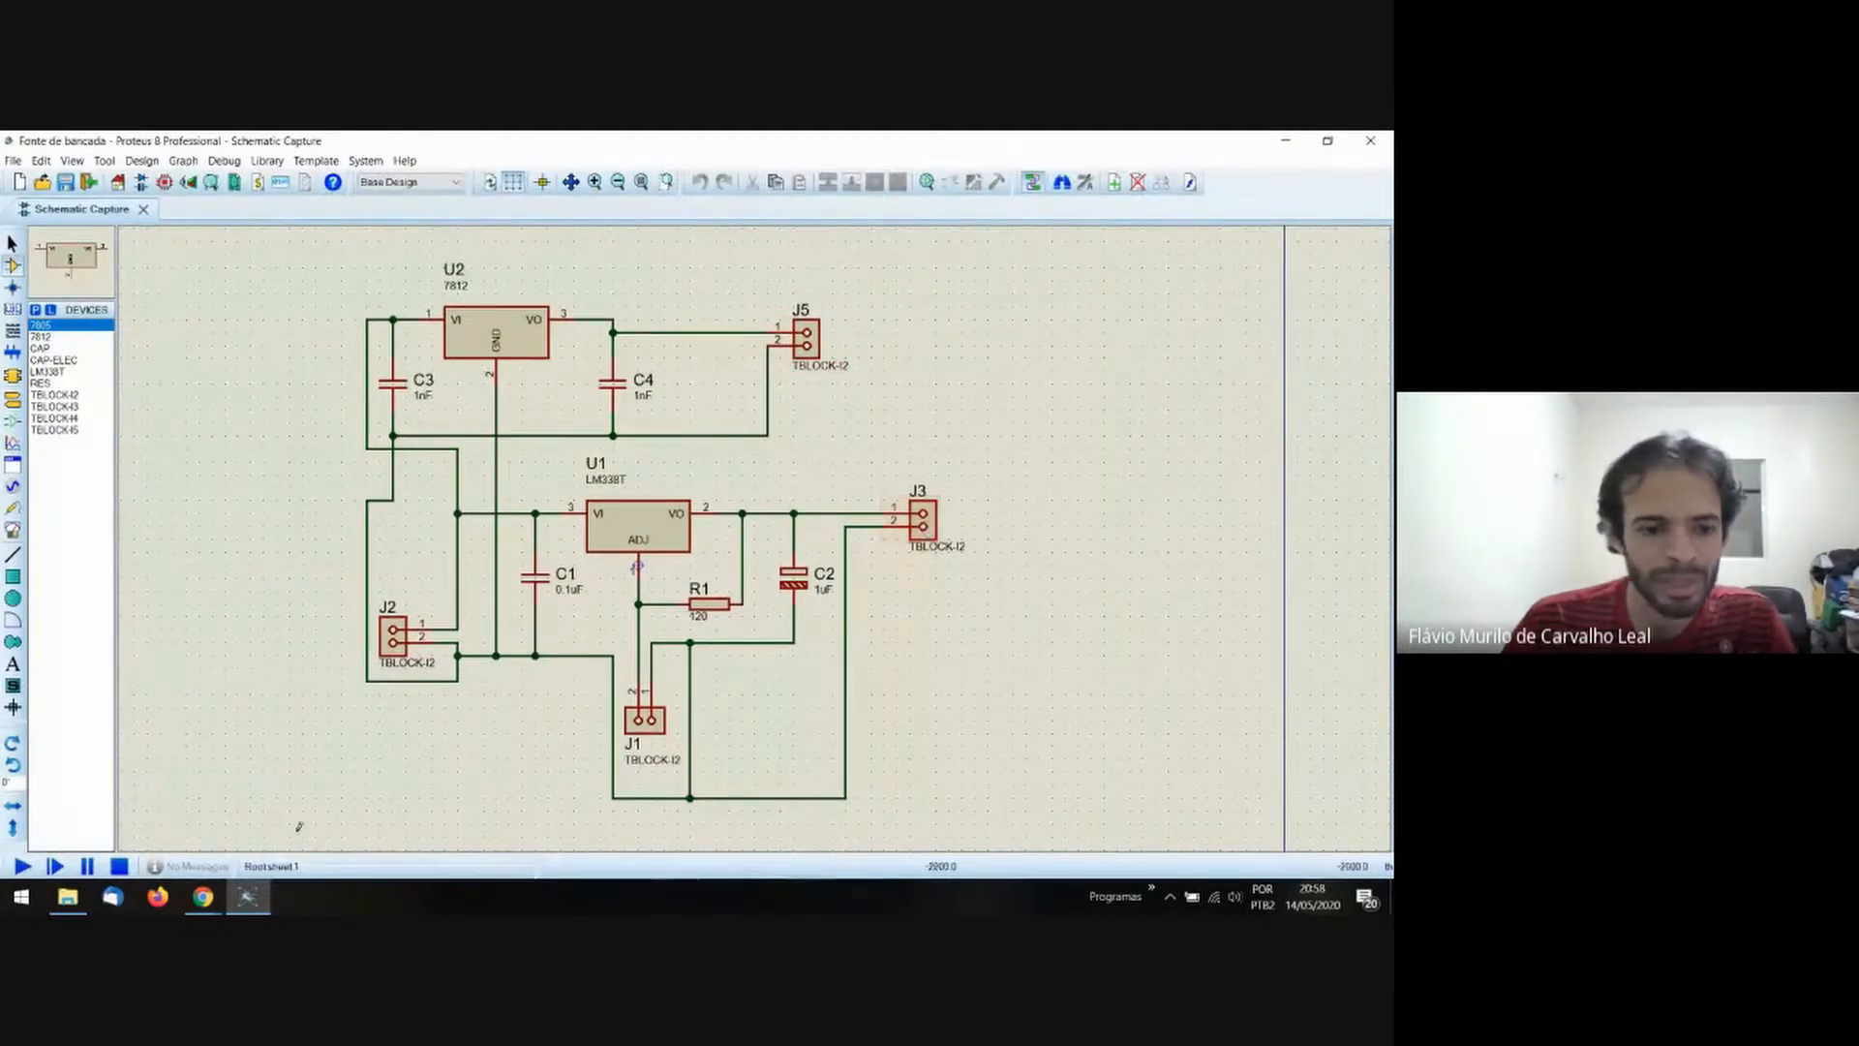
{"action": "mouse_move", "coordinate": [203, 896]}
{"action": "left_click", "coordinate": [180, 825]}
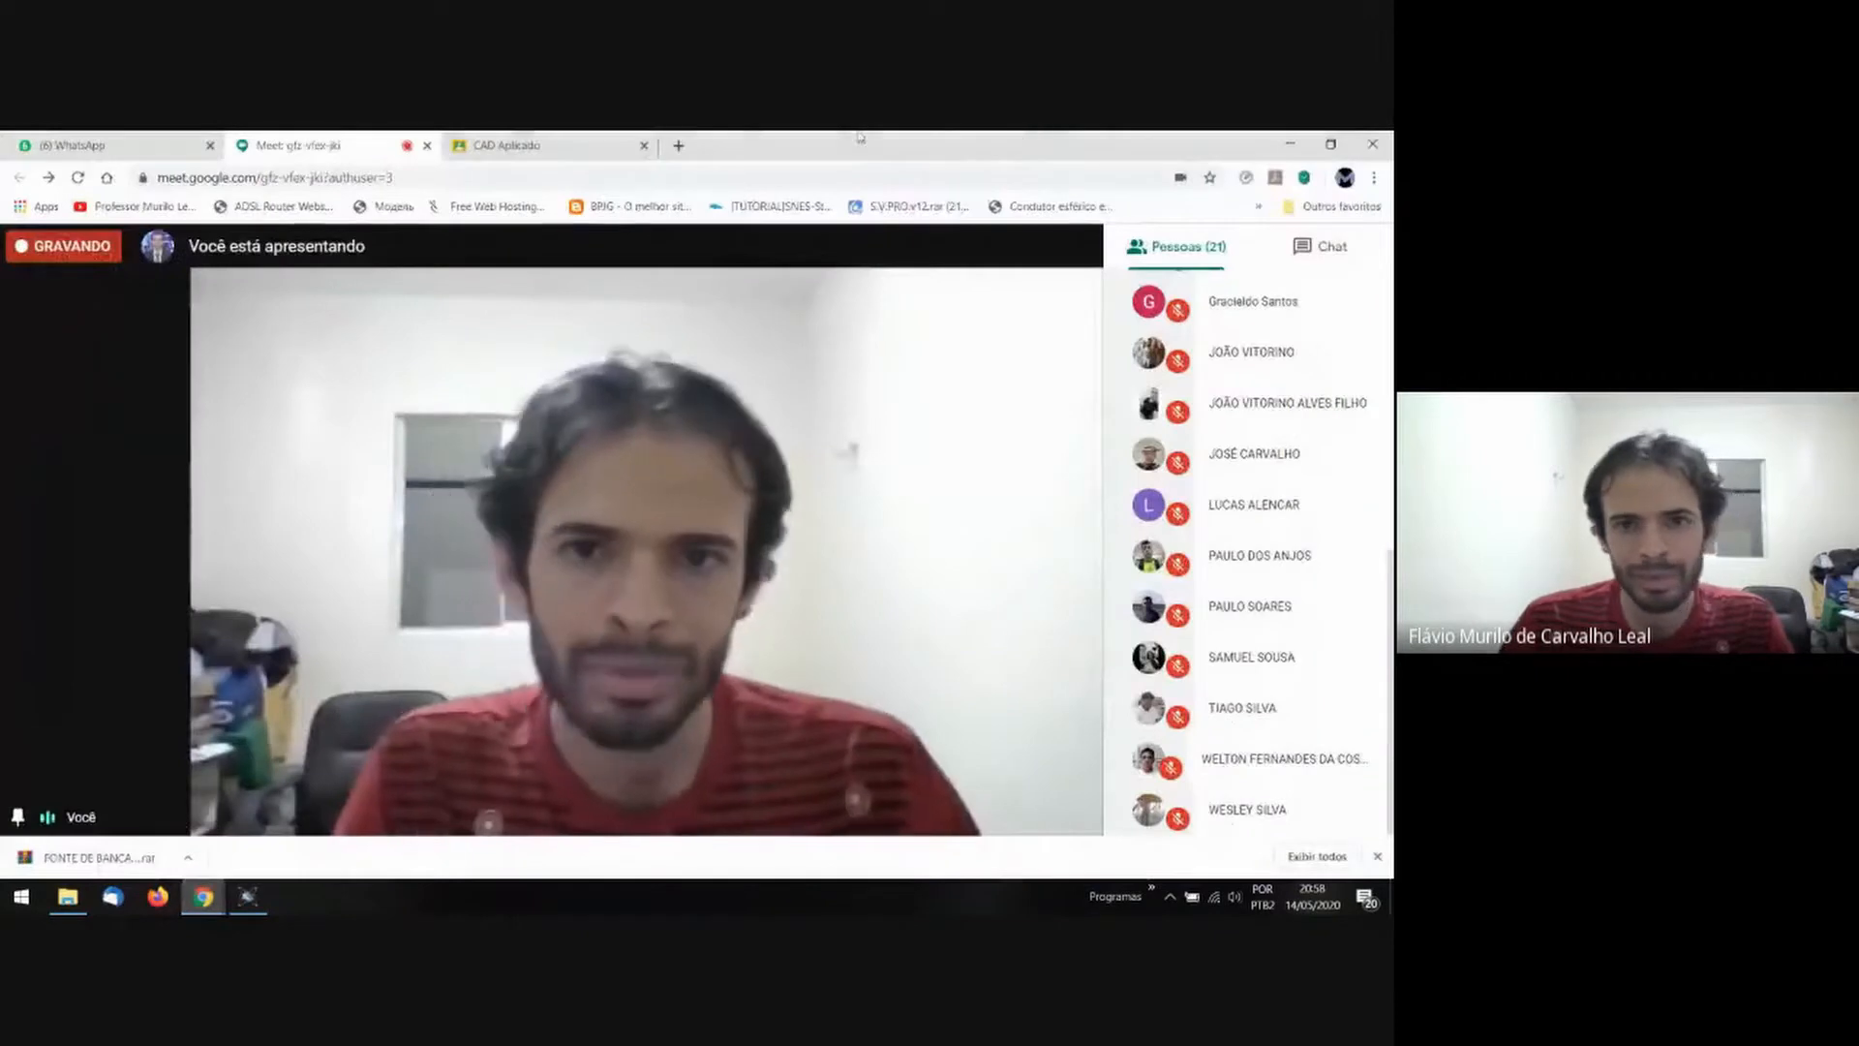
{"action": "left_click", "coordinate": [678, 147]}
{"action": "left_click", "coordinate": [686, 177]}
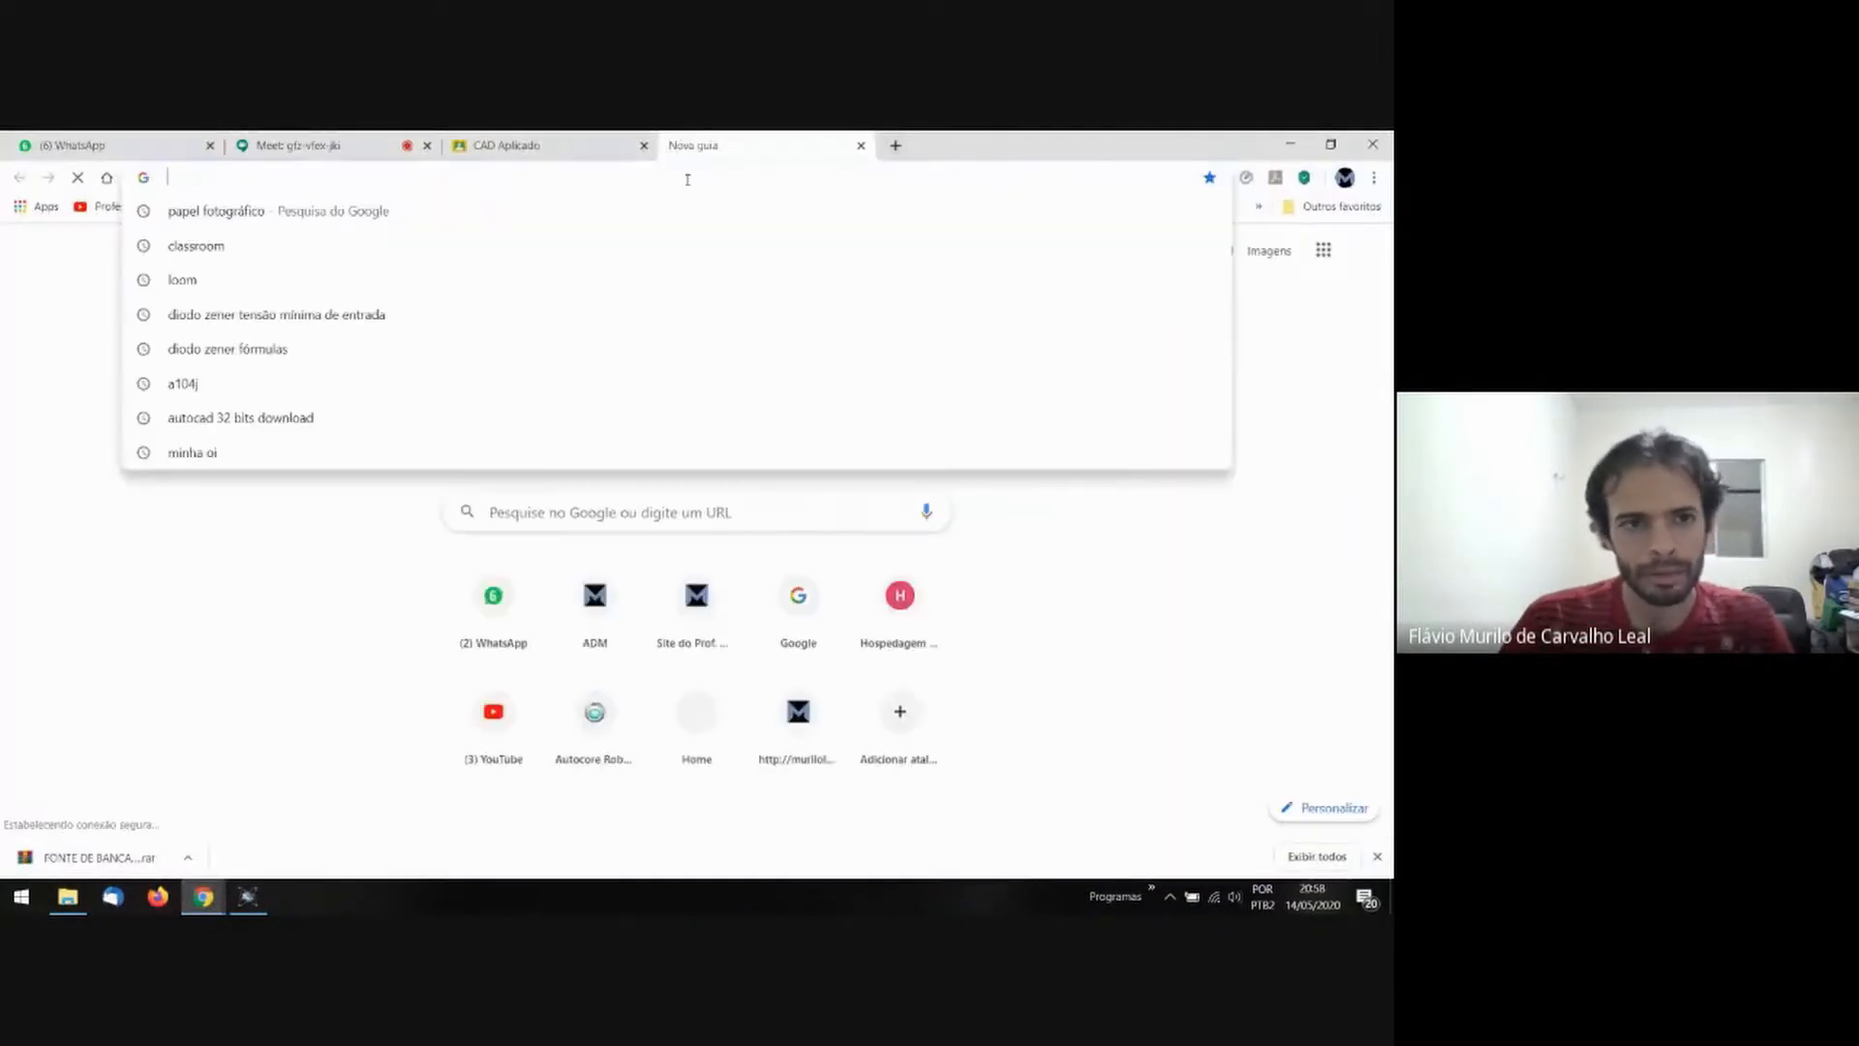
{"action": "type", "text": "t block"}
{"action": "key", "text": "Return"}
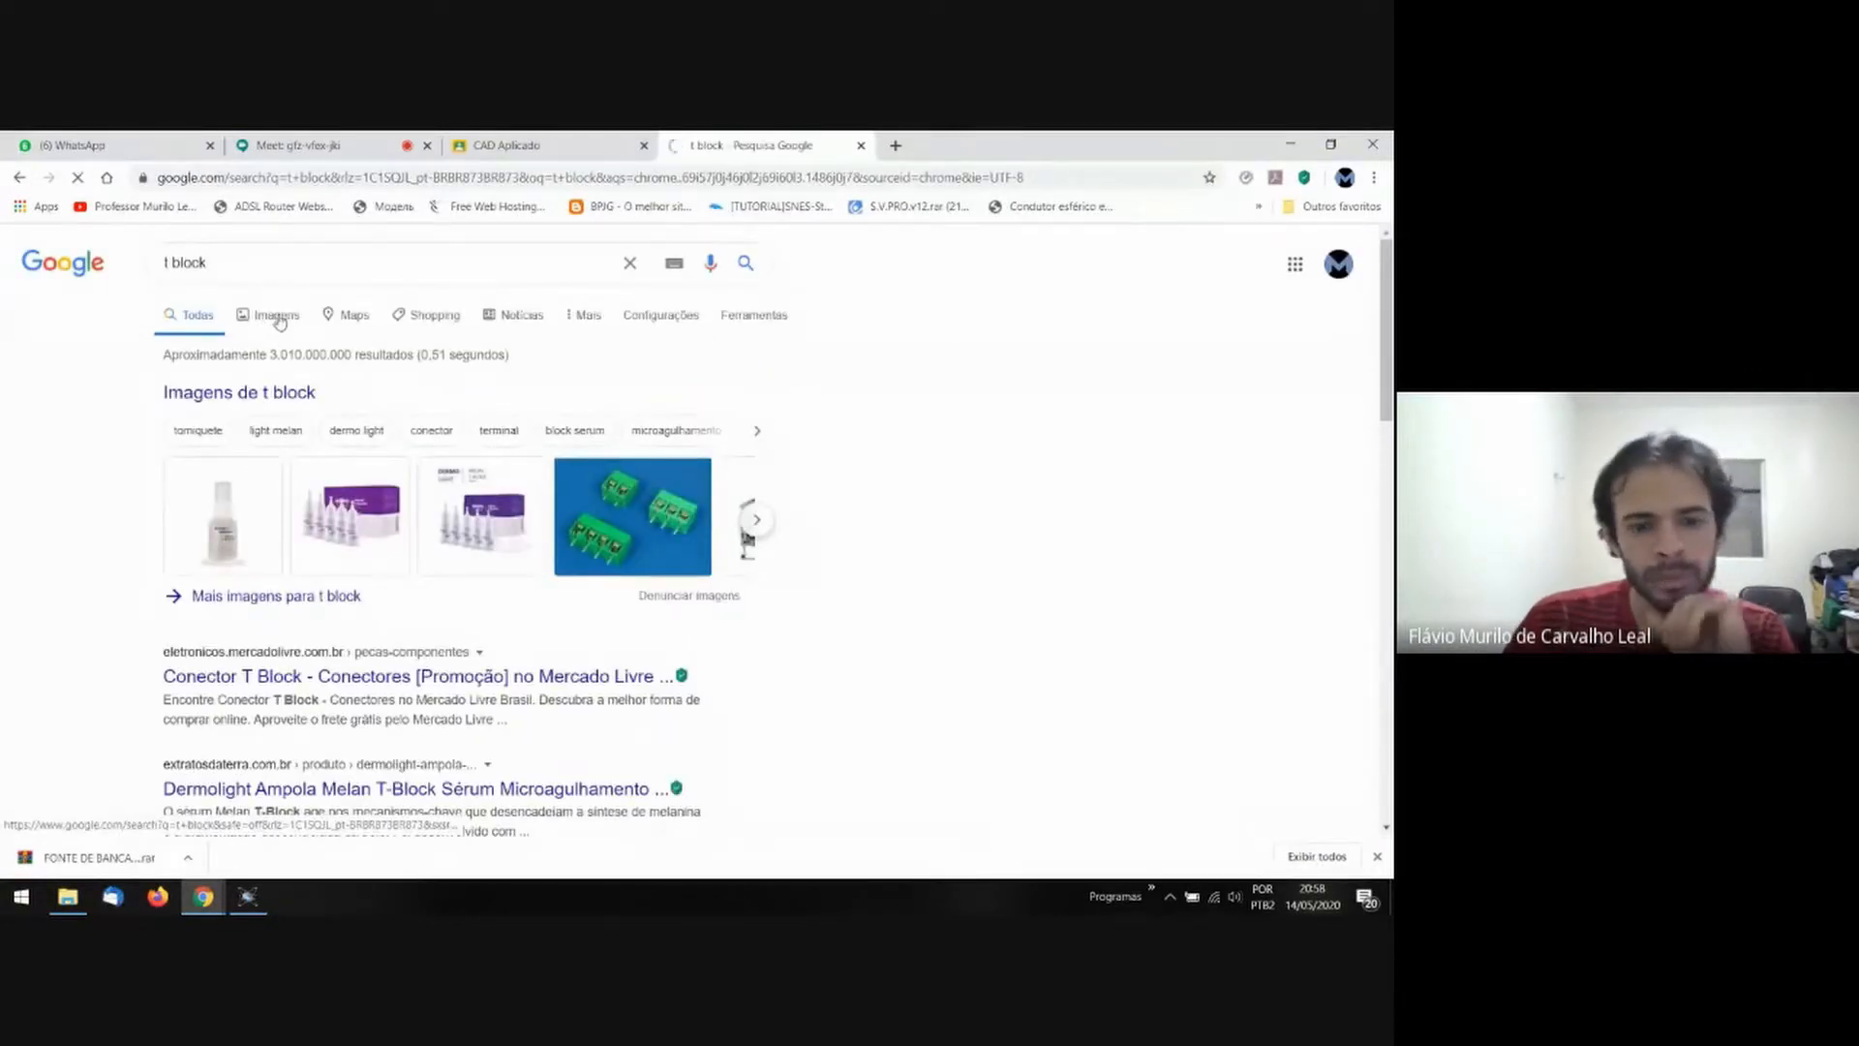
{"action": "left_click", "coordinate": [288, 324]}
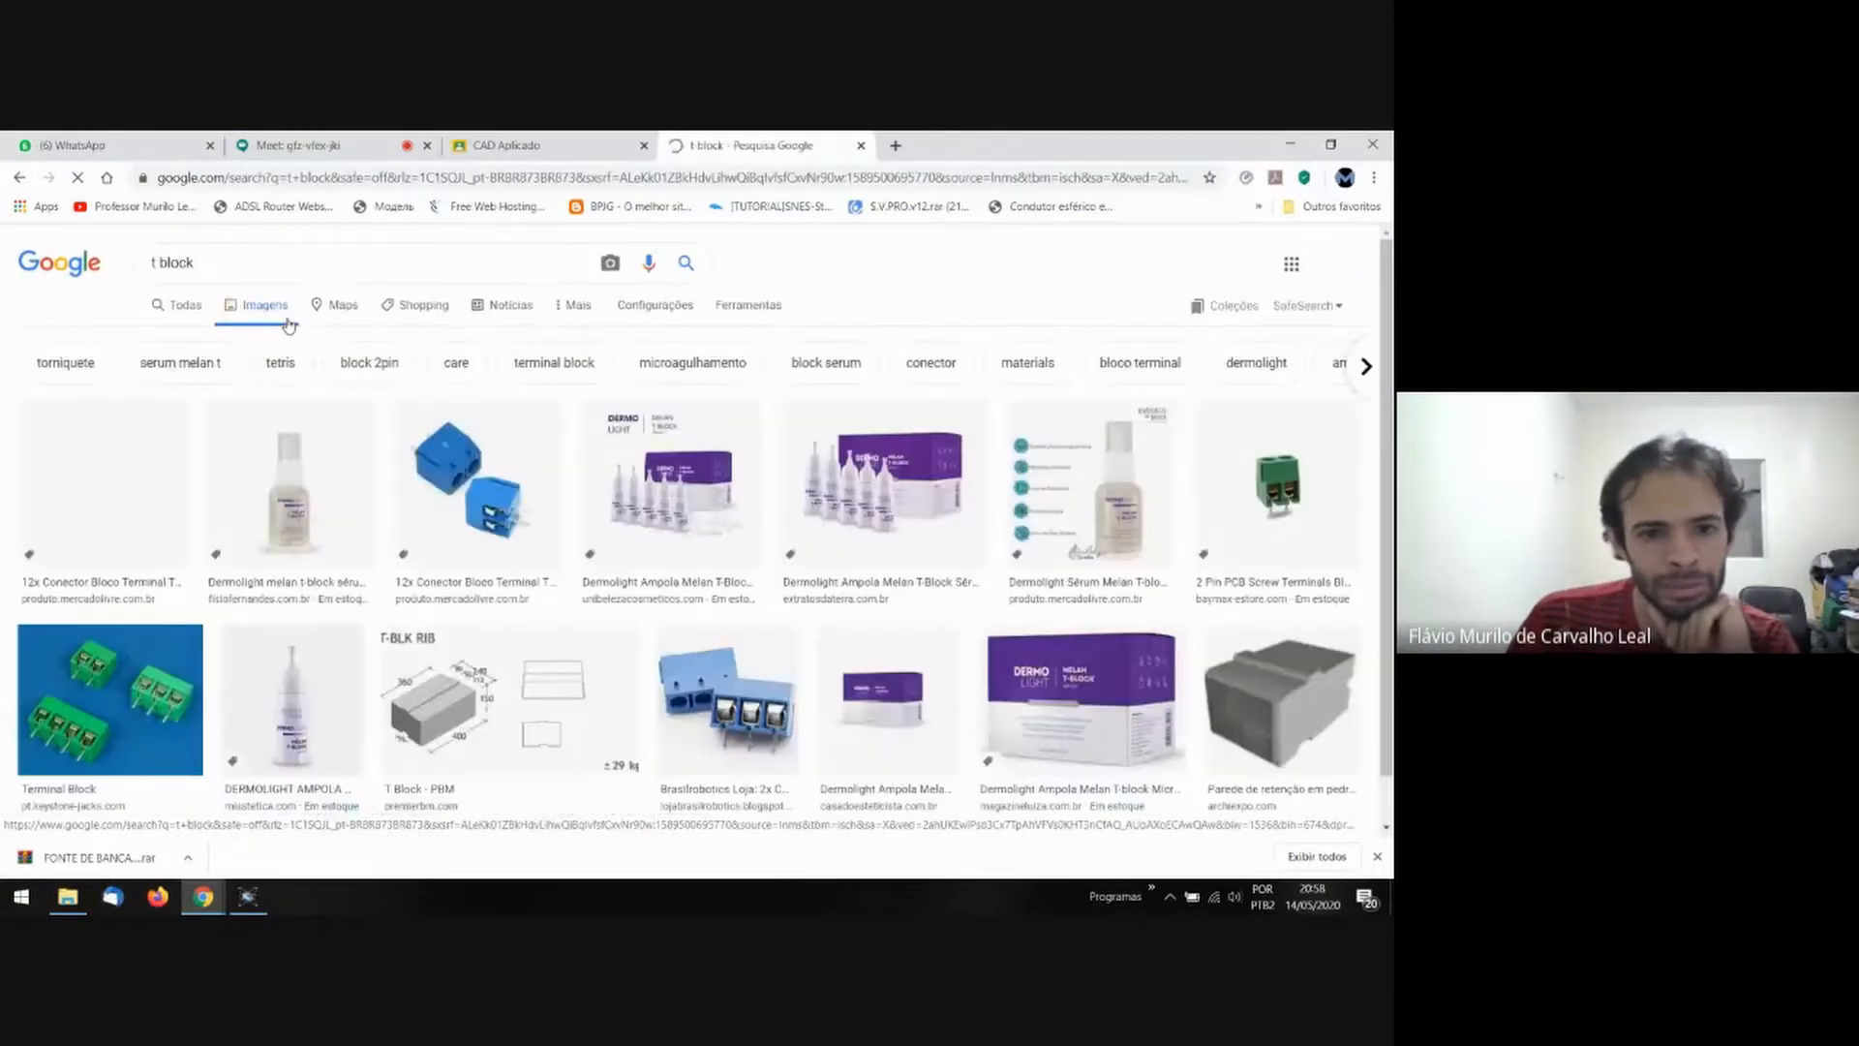
{"action": "left_click", "coordinate": [86, 495]}
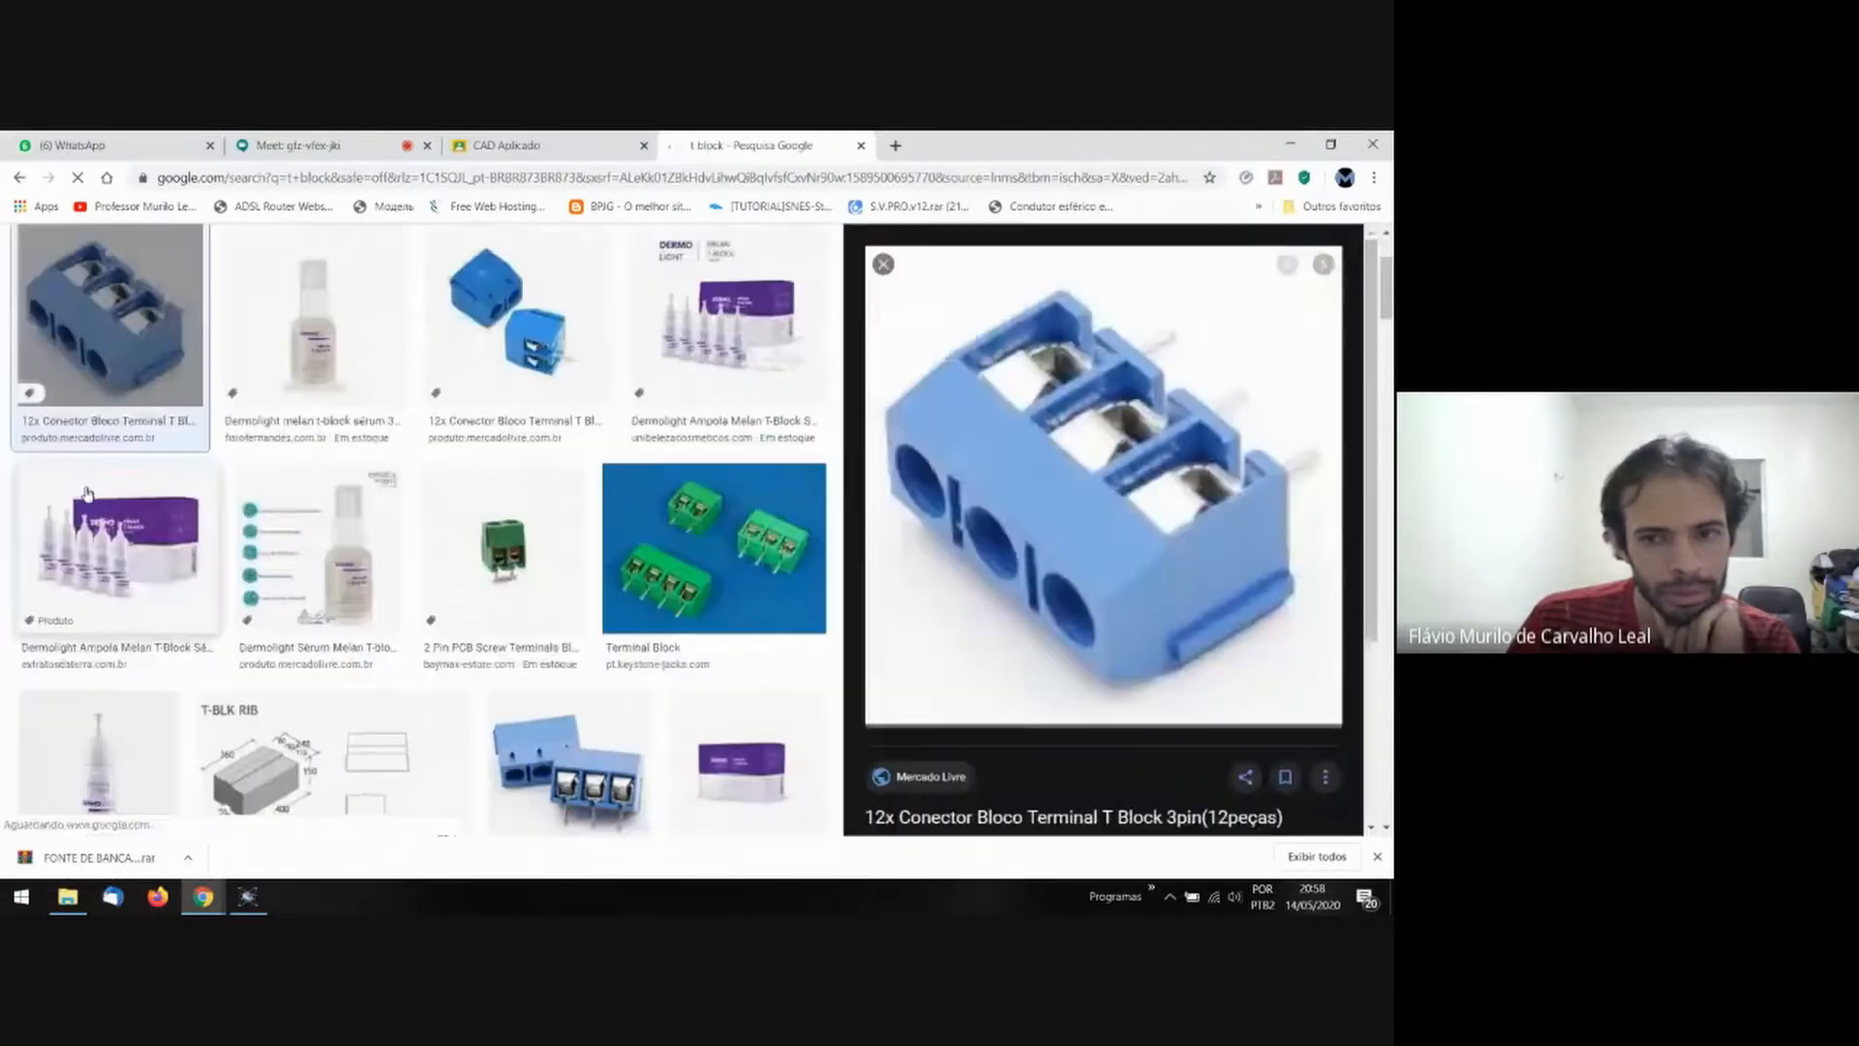
{"action": "left_click", "coordinate": [534, 339]}
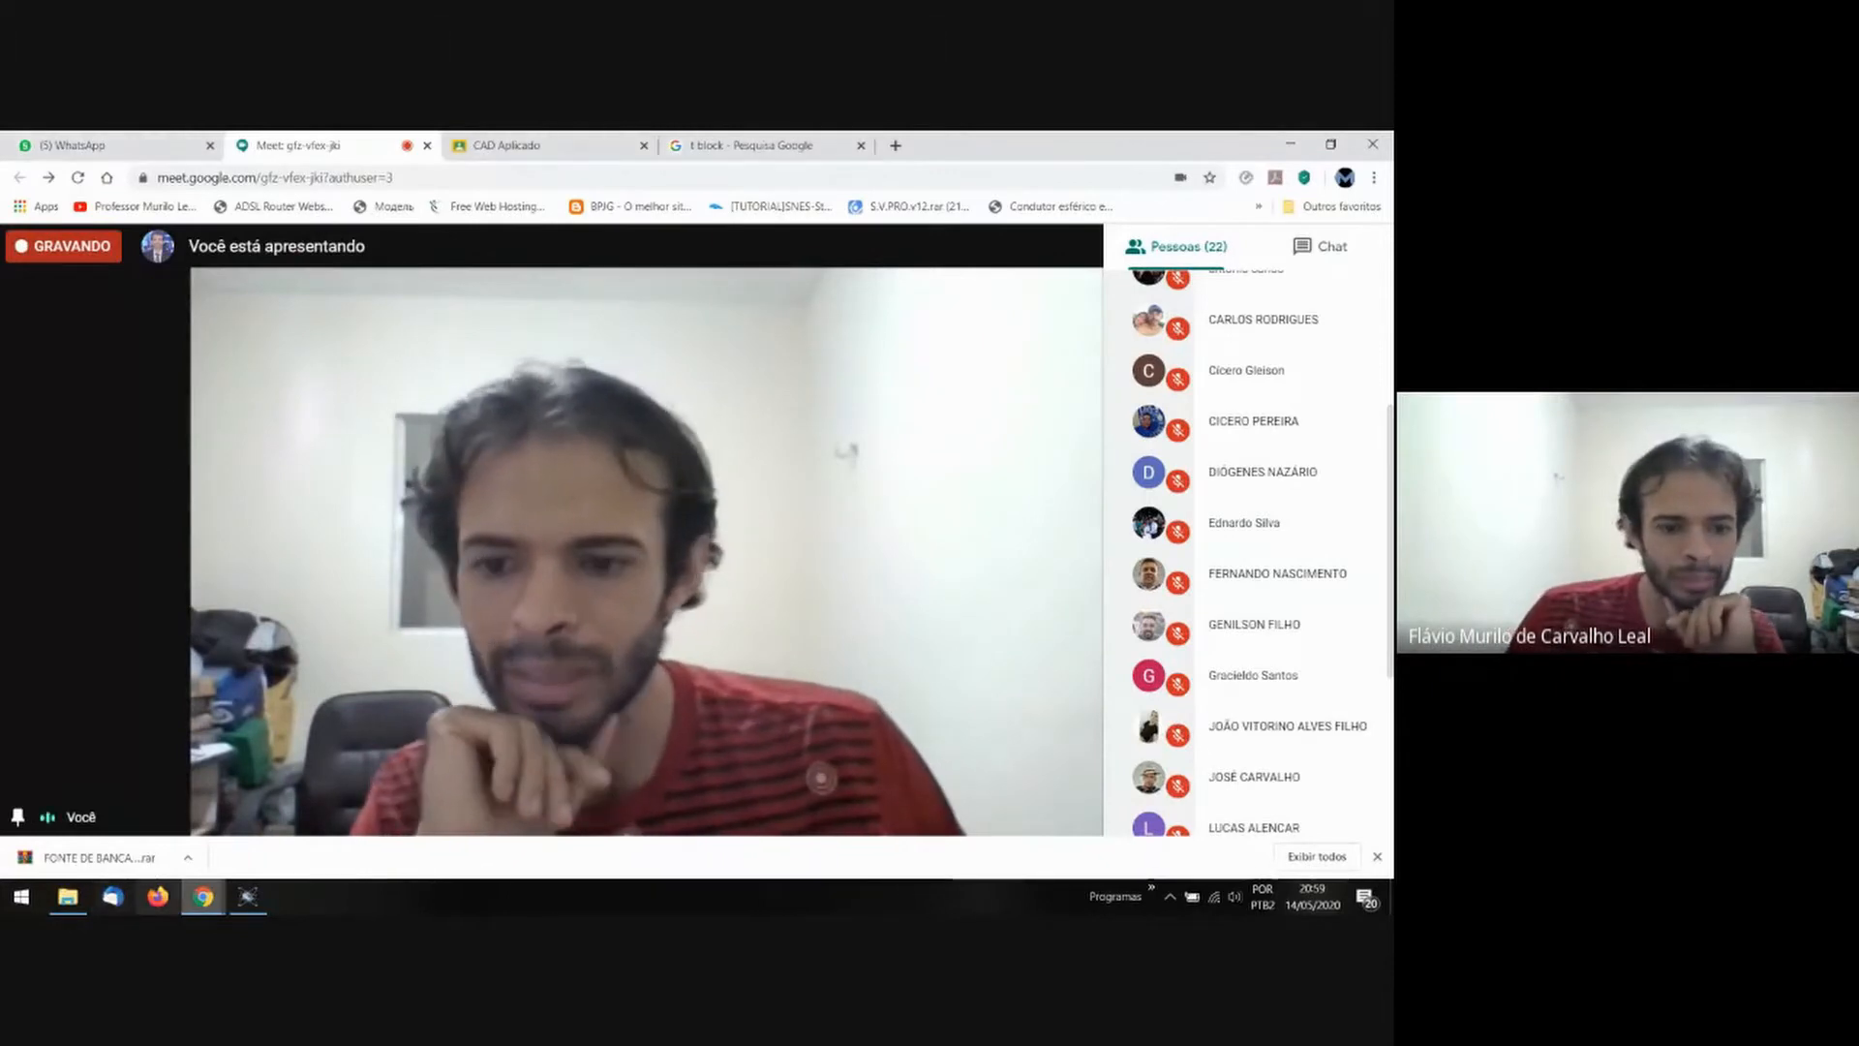
{"action": "left_click", "coordinate": [248, 898]}
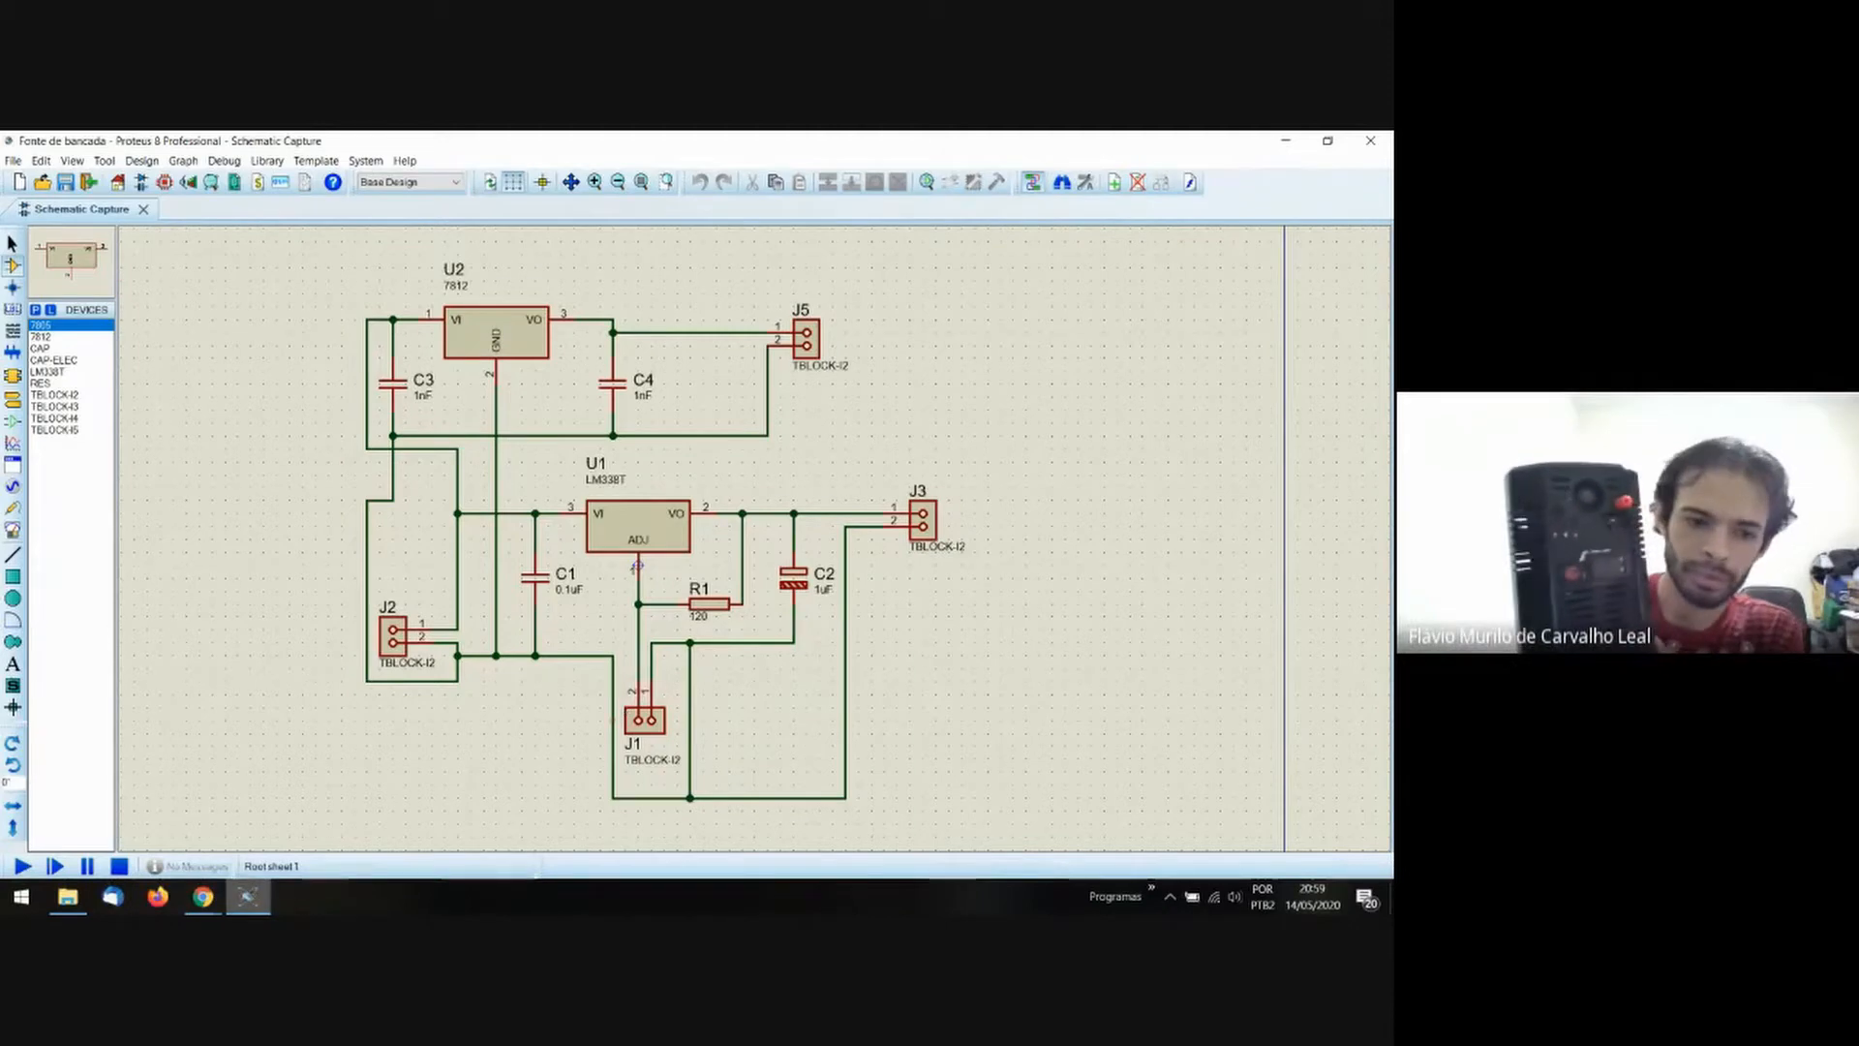
{"action": "mouse_move", "coordinate": [203, 897]}
{"action": "left_click", "coordinate": [163, 801]}
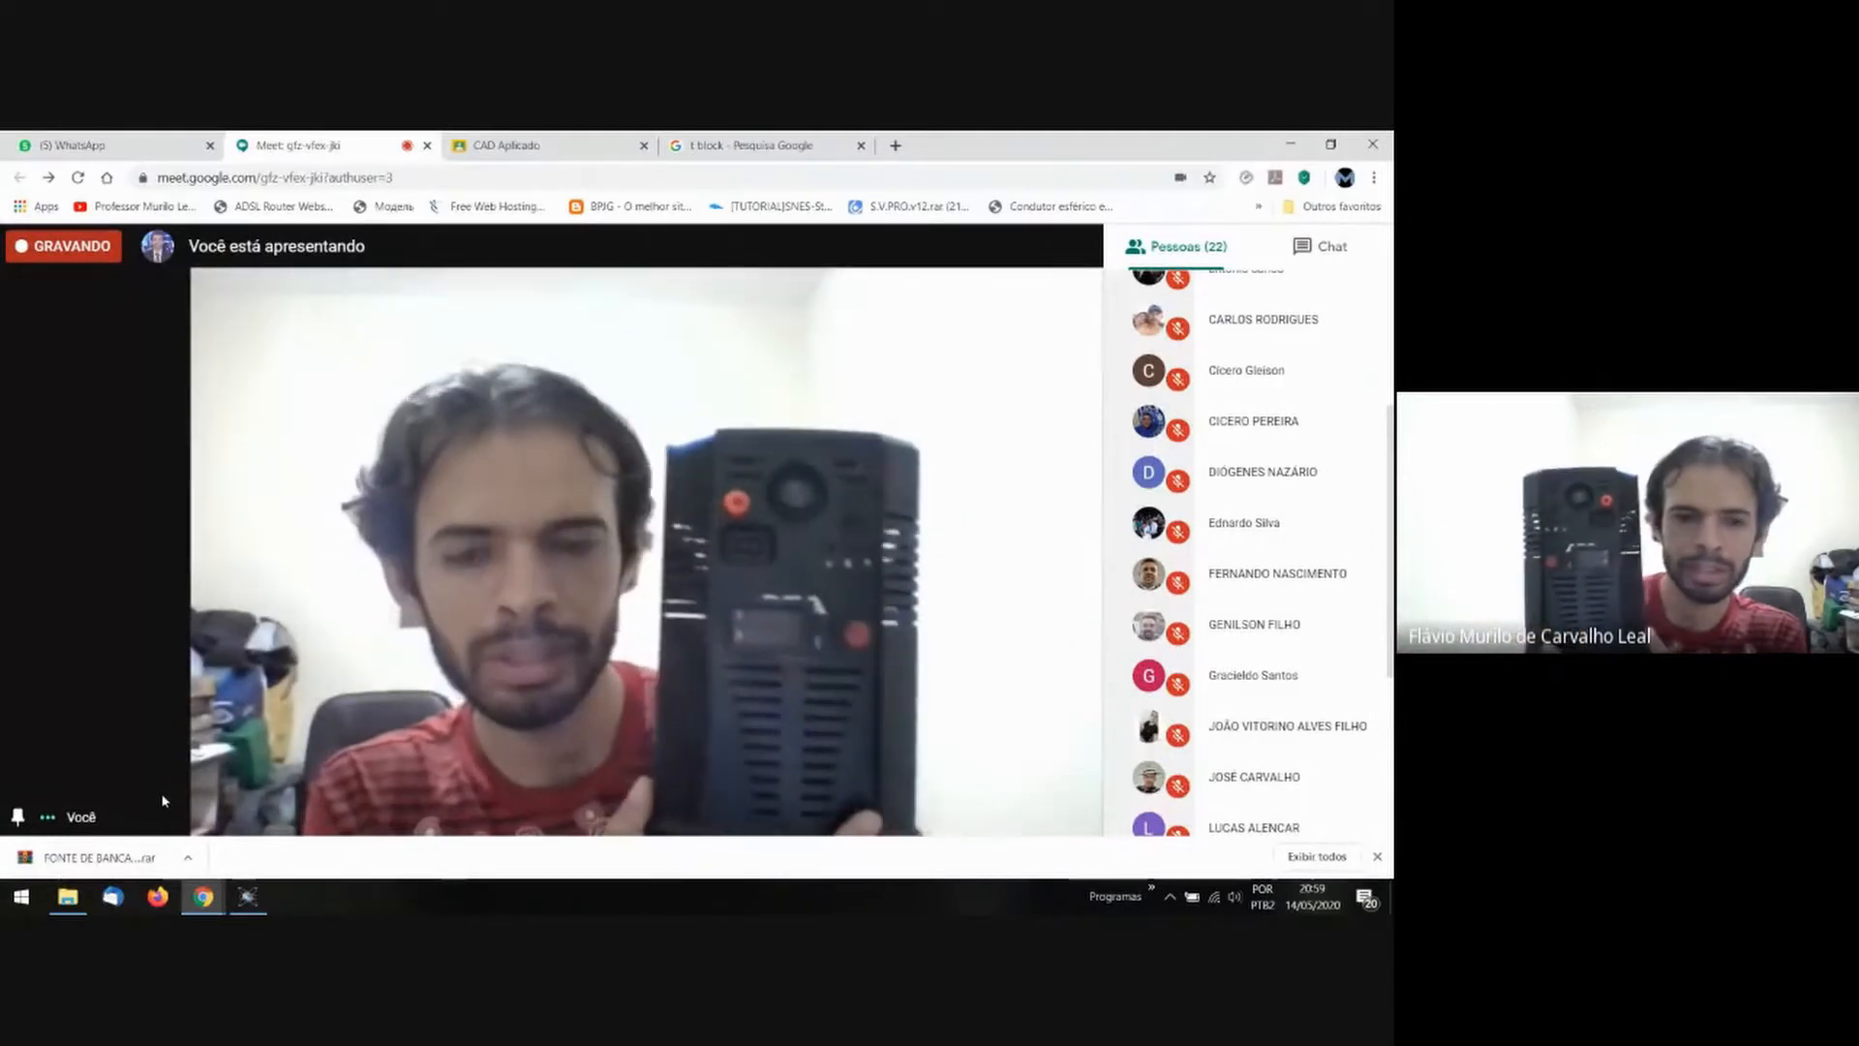
{"action": "left_click", "coordinate": [249, 898]}
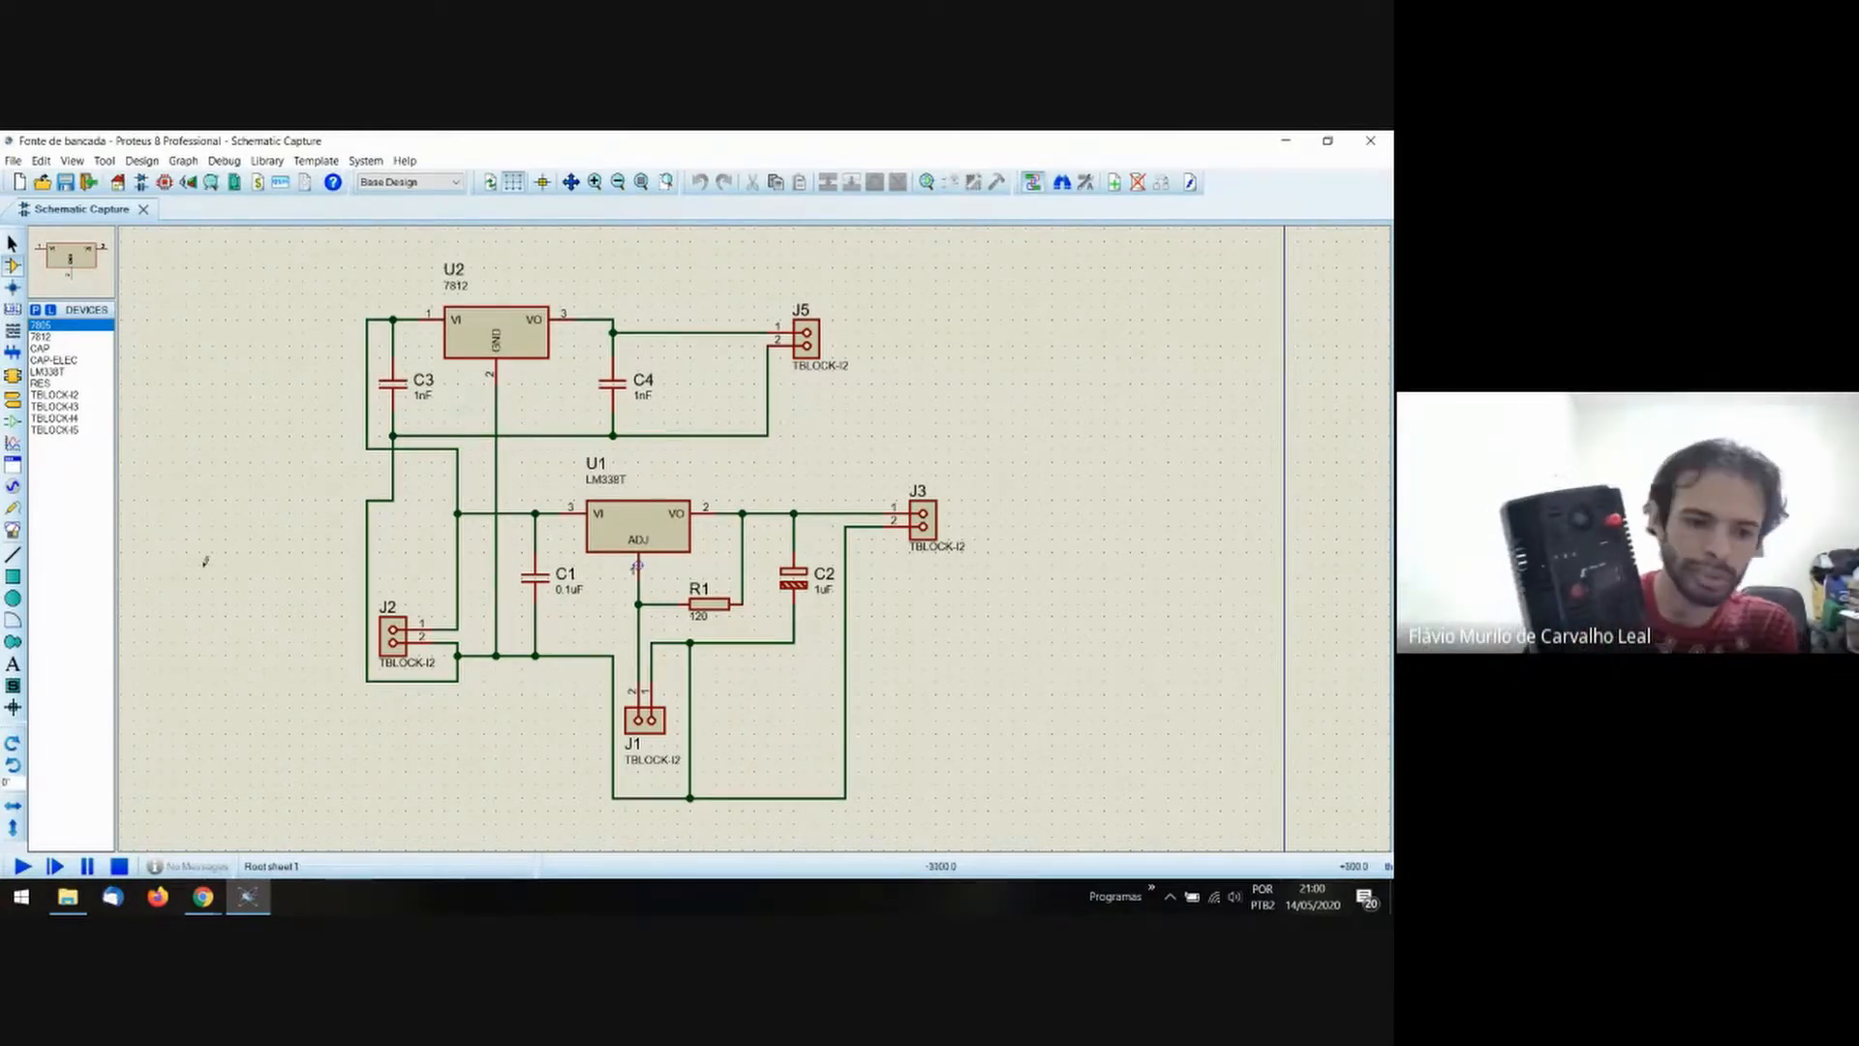
{"action": "mouse_move", "coordinate": [203, 897]}
{"action": "left_click", "coordinate": [163, 830]}
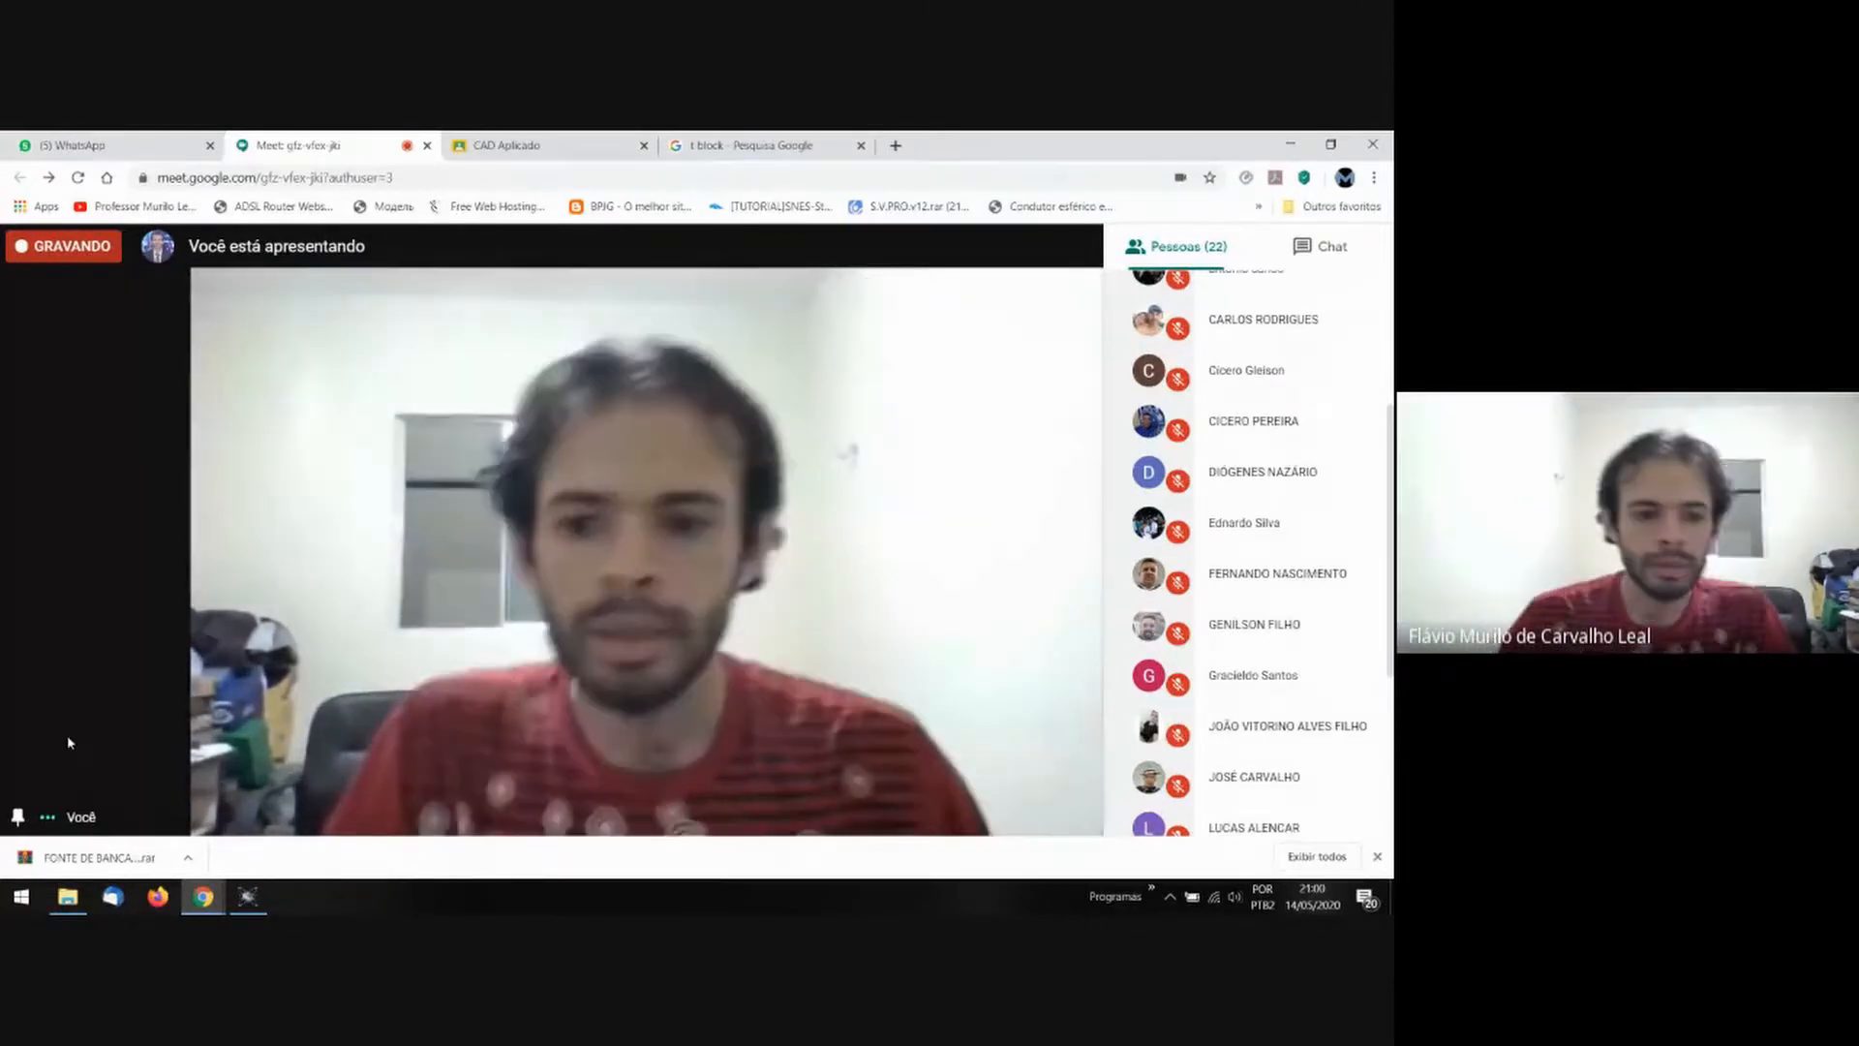
Switch to the Proteus schematic, highlight connector J2 with its wiring, and clear the selection.
{"action": "left_click", "coordinate": [249, 898]}
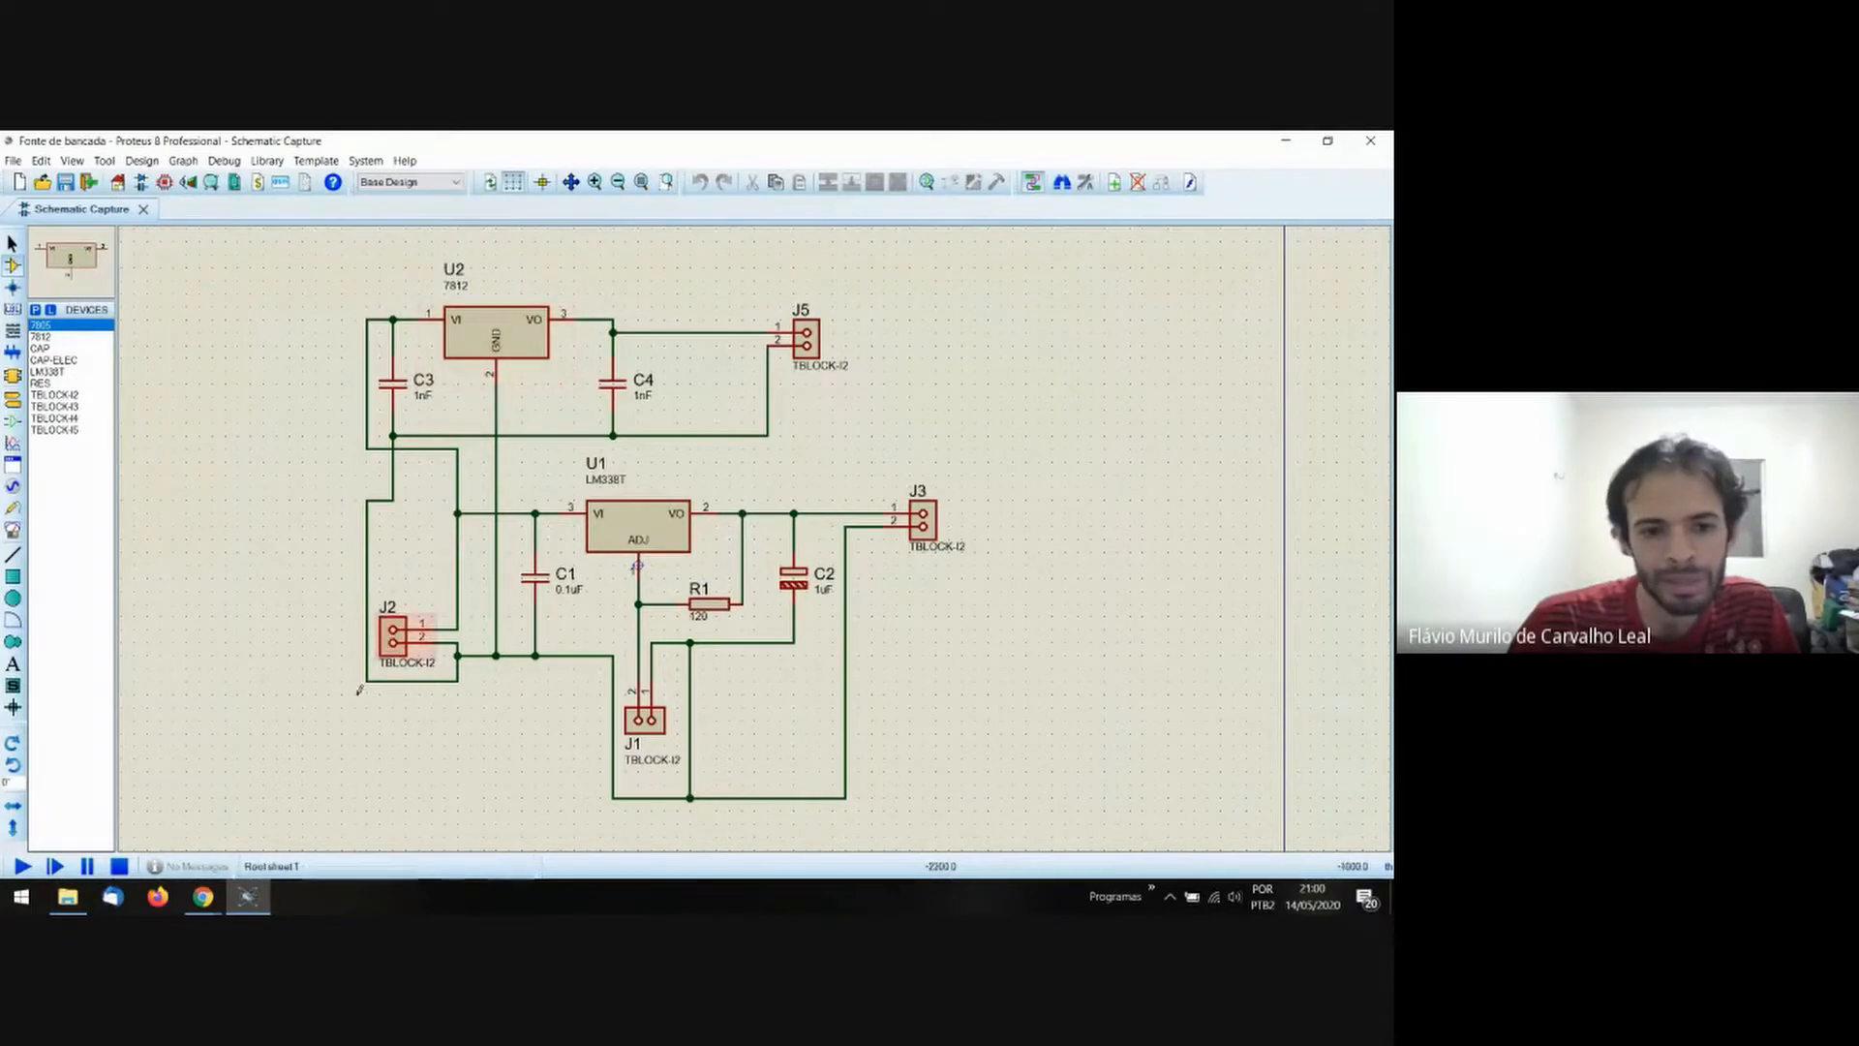
{"action": "left_click_drag", "start_coordinate": [328, 566], "coordinate": [446, 739]}
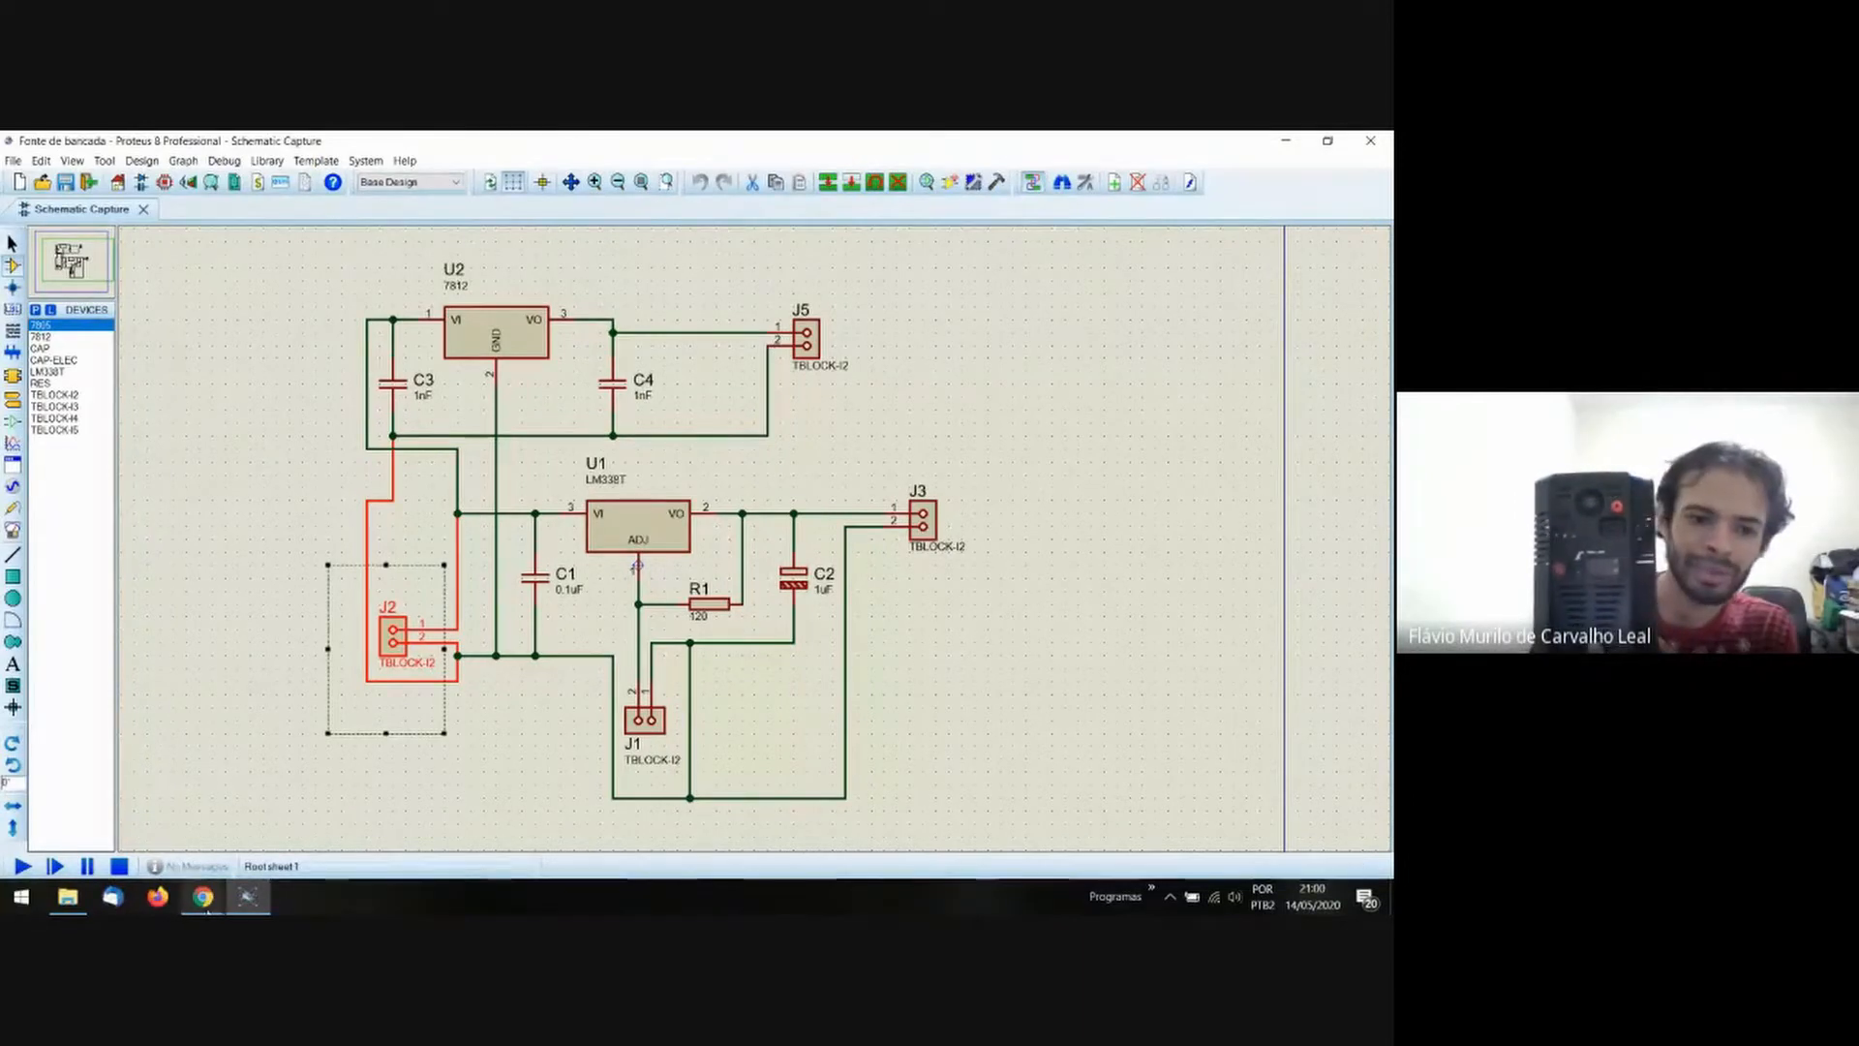
{"action": "left_click", "coordinate": [202, 896]}
{"action": "left_click", "coordinate": [162, 792]}
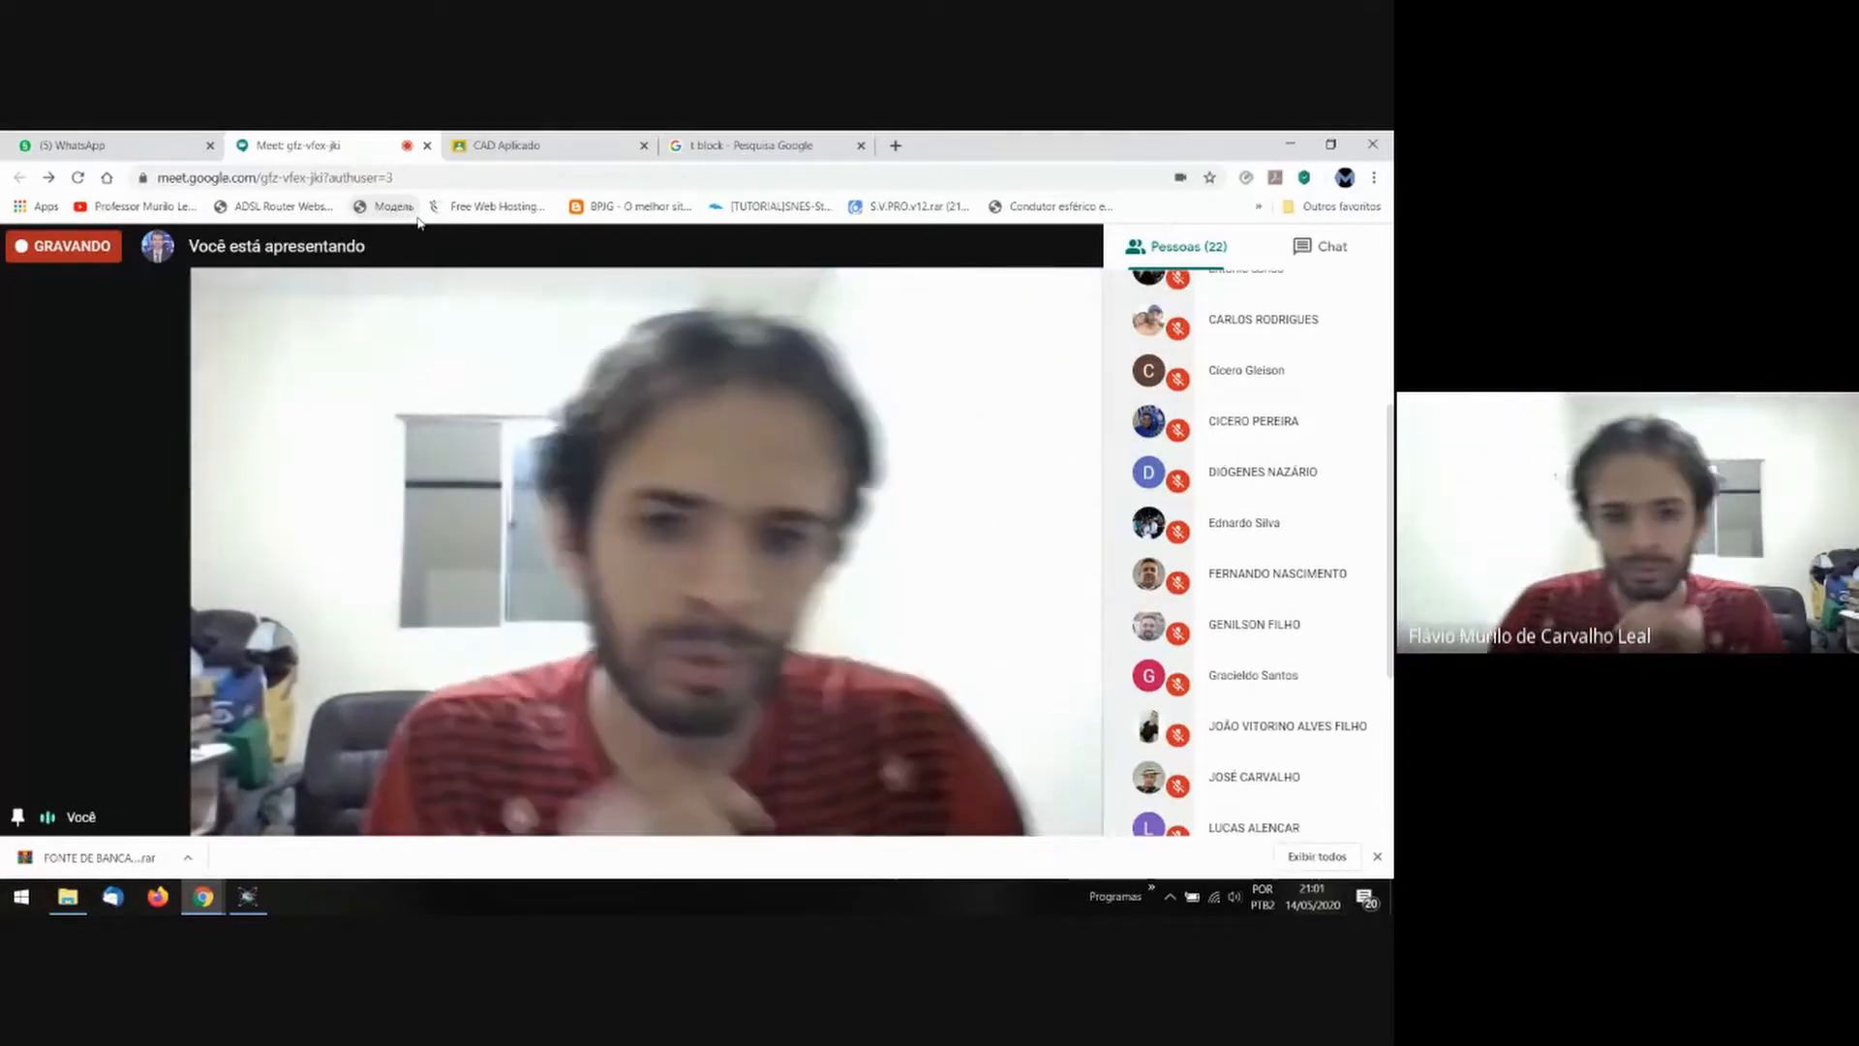
{"action": "key", "text": "alt+Tab"}
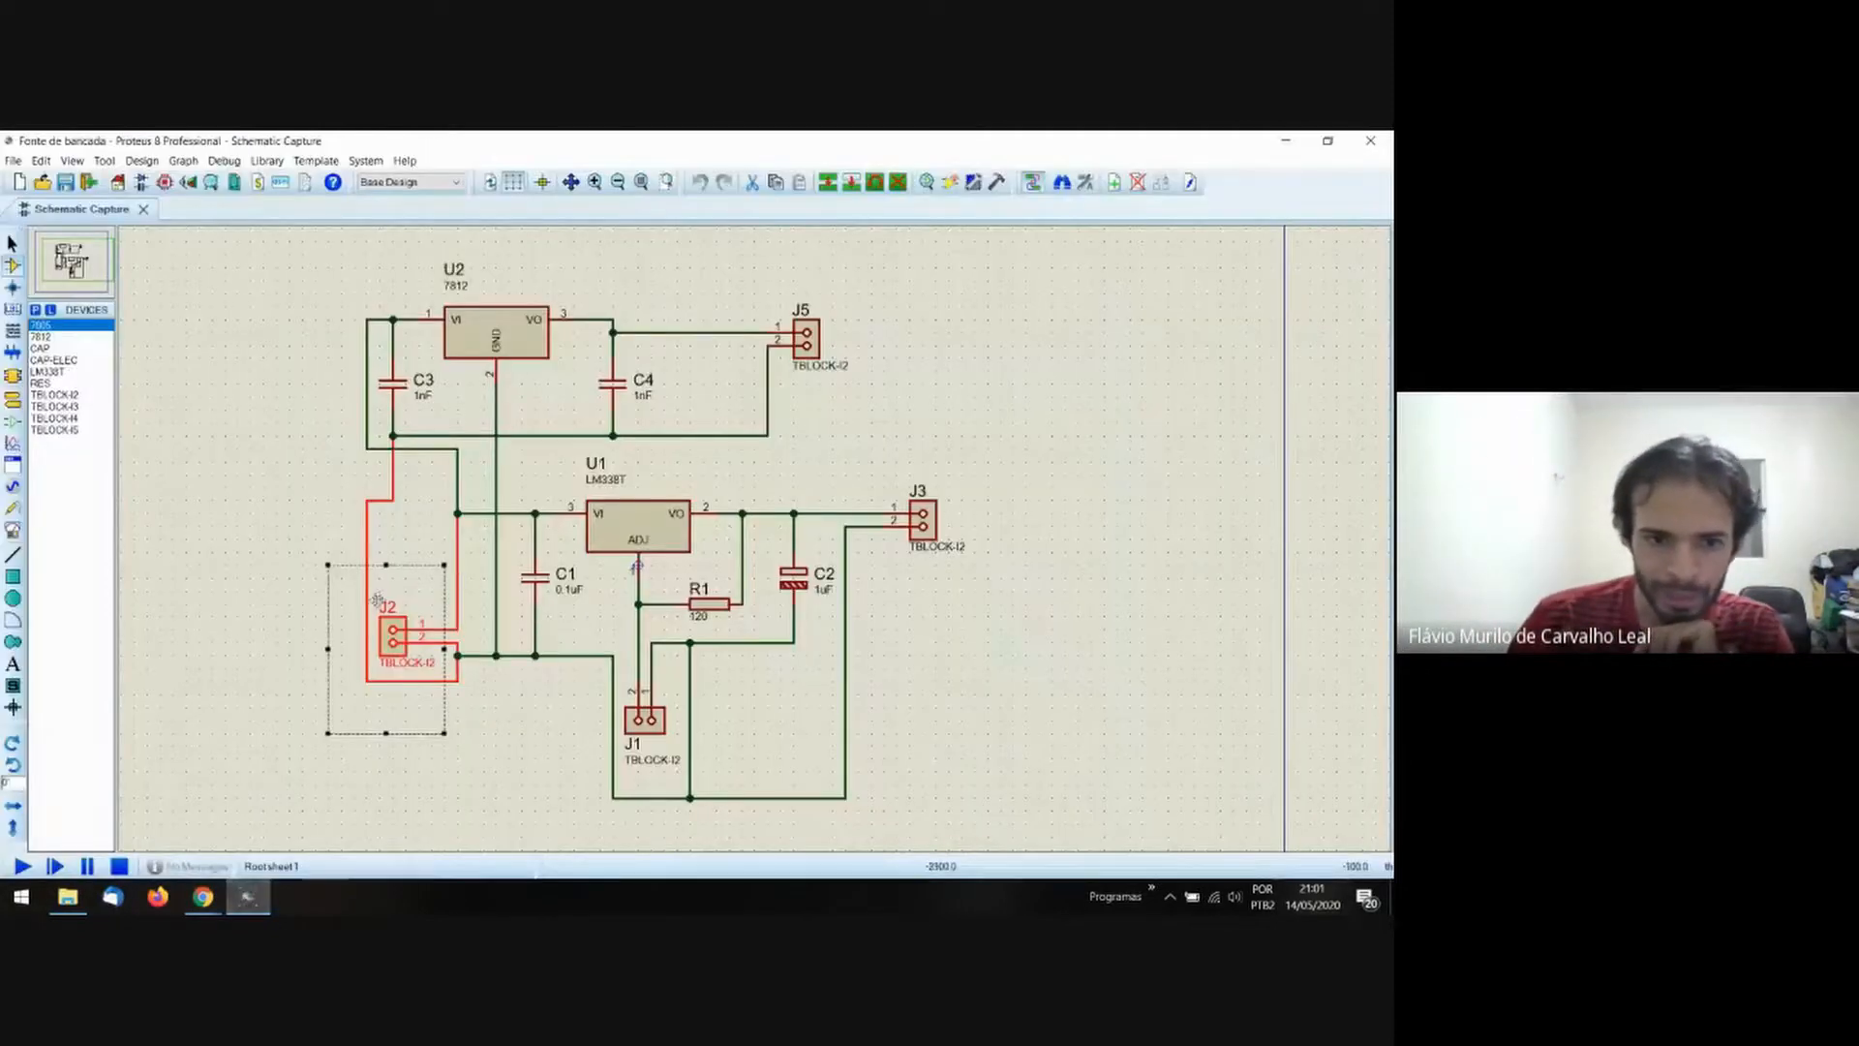
{"action": "left_click", "coordinate": [472, 616]}
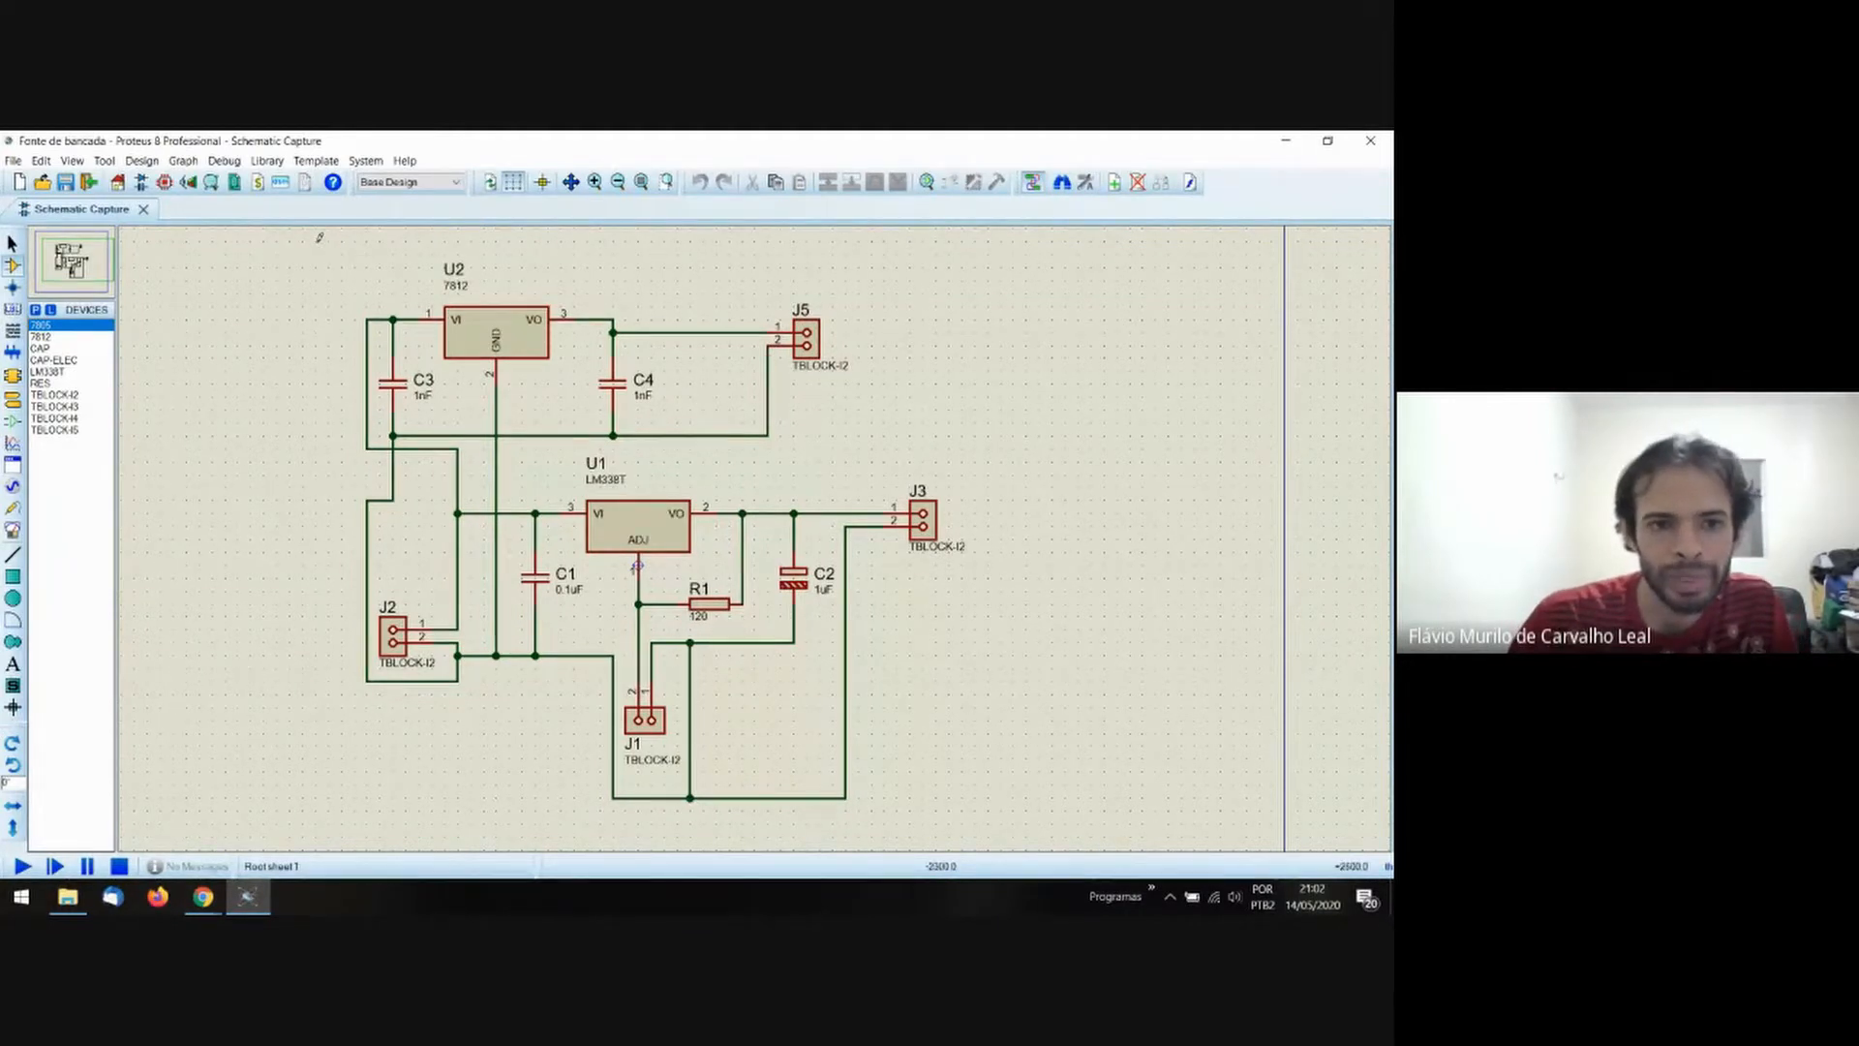
Highlight the 7812 regulator section and the LM338T regulator section of the schematic in turn, clearing each selection.
{"action": "left_click_drag", "start_coordinate": [316, 241], "coordinate": [910, 452]}
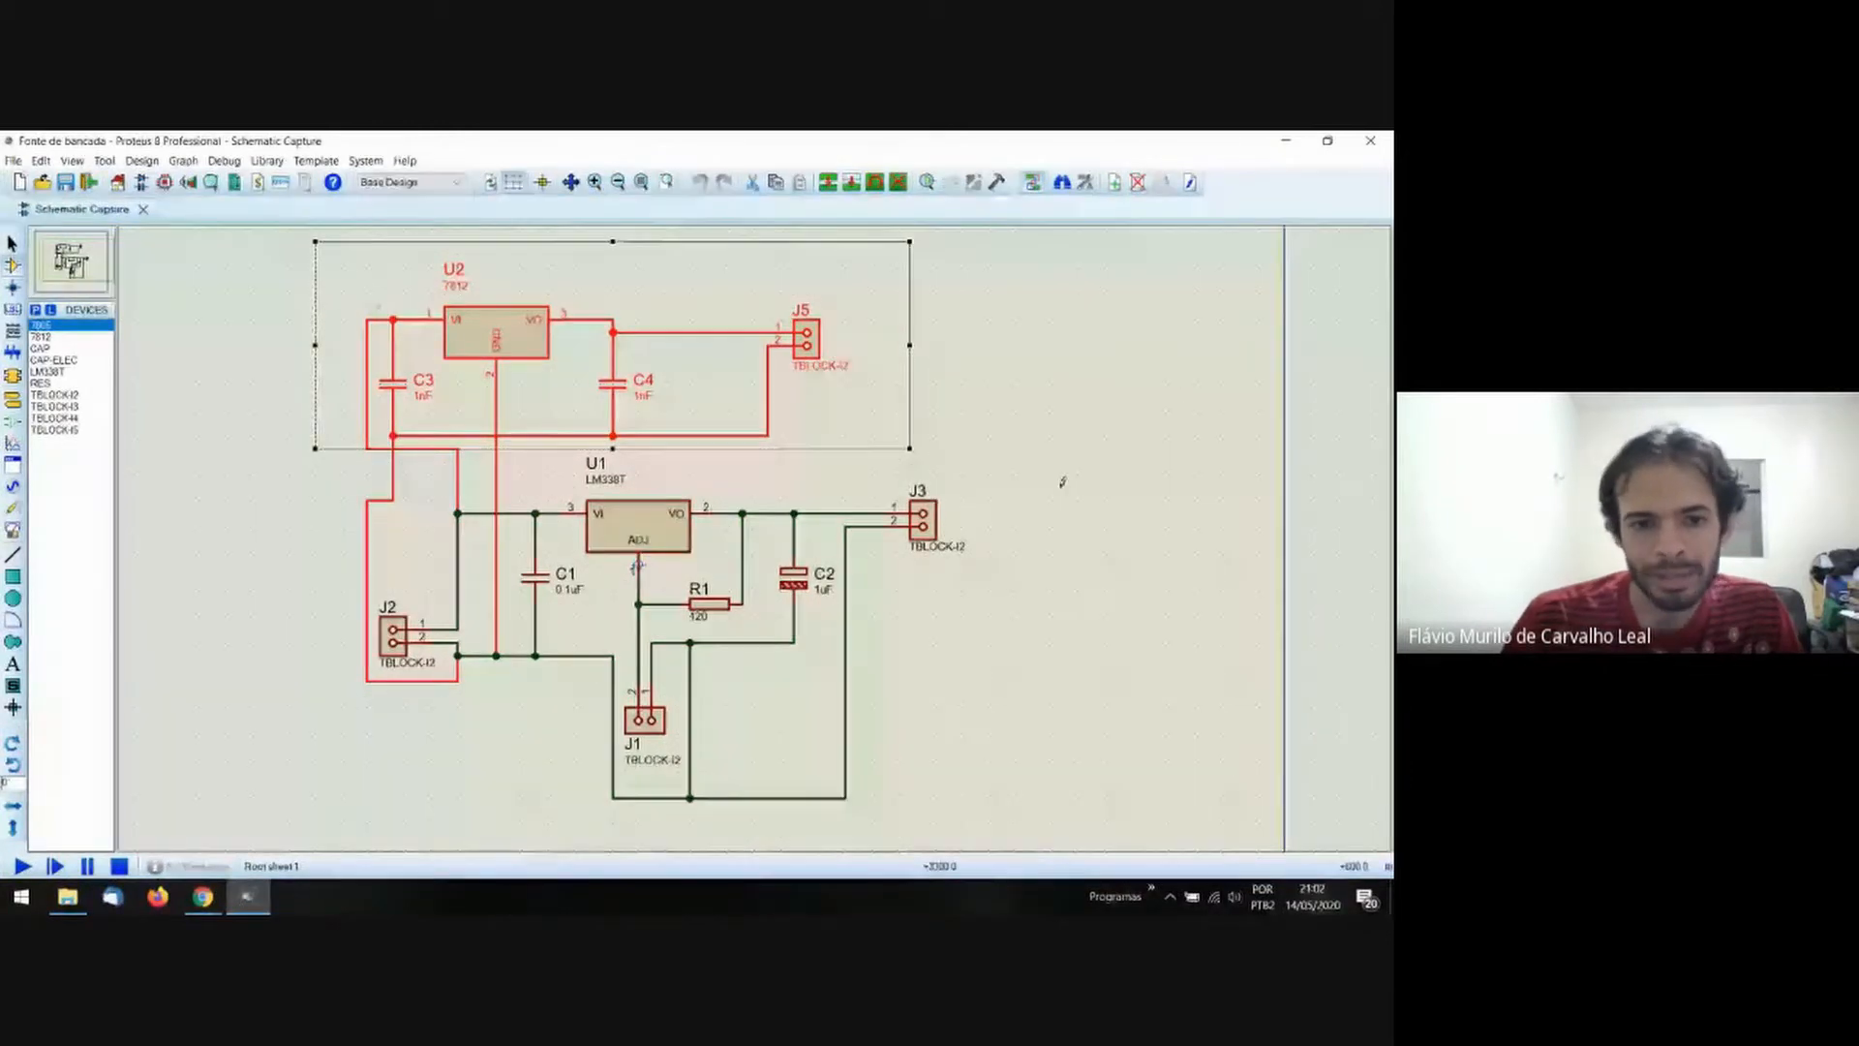
{"action": "left_click", "coordinate": [1062, 486]}
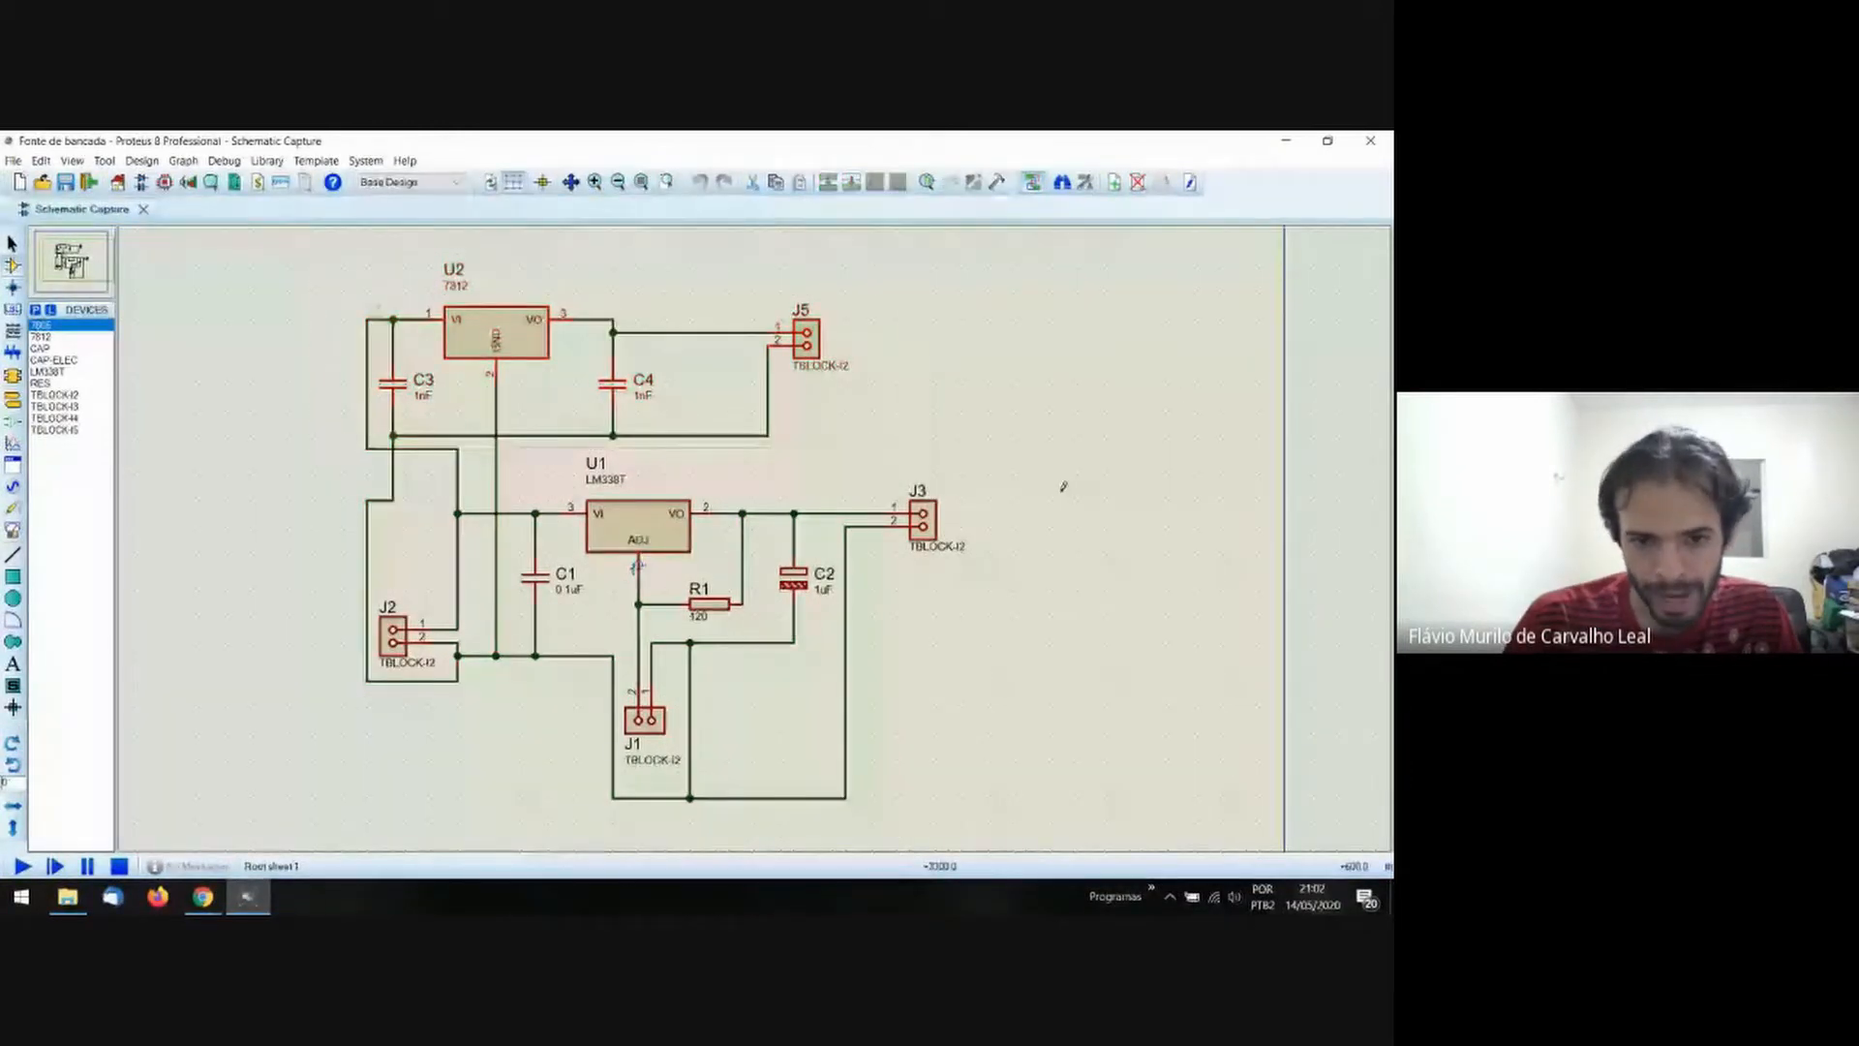
{"action": "left_click_drag", "start_coordinate": [536, 448], "coordinate": [957, 801]}
{"action": "left_click_drag", "start_coordinate": [976, 835], "coordinate": [987, 823]}
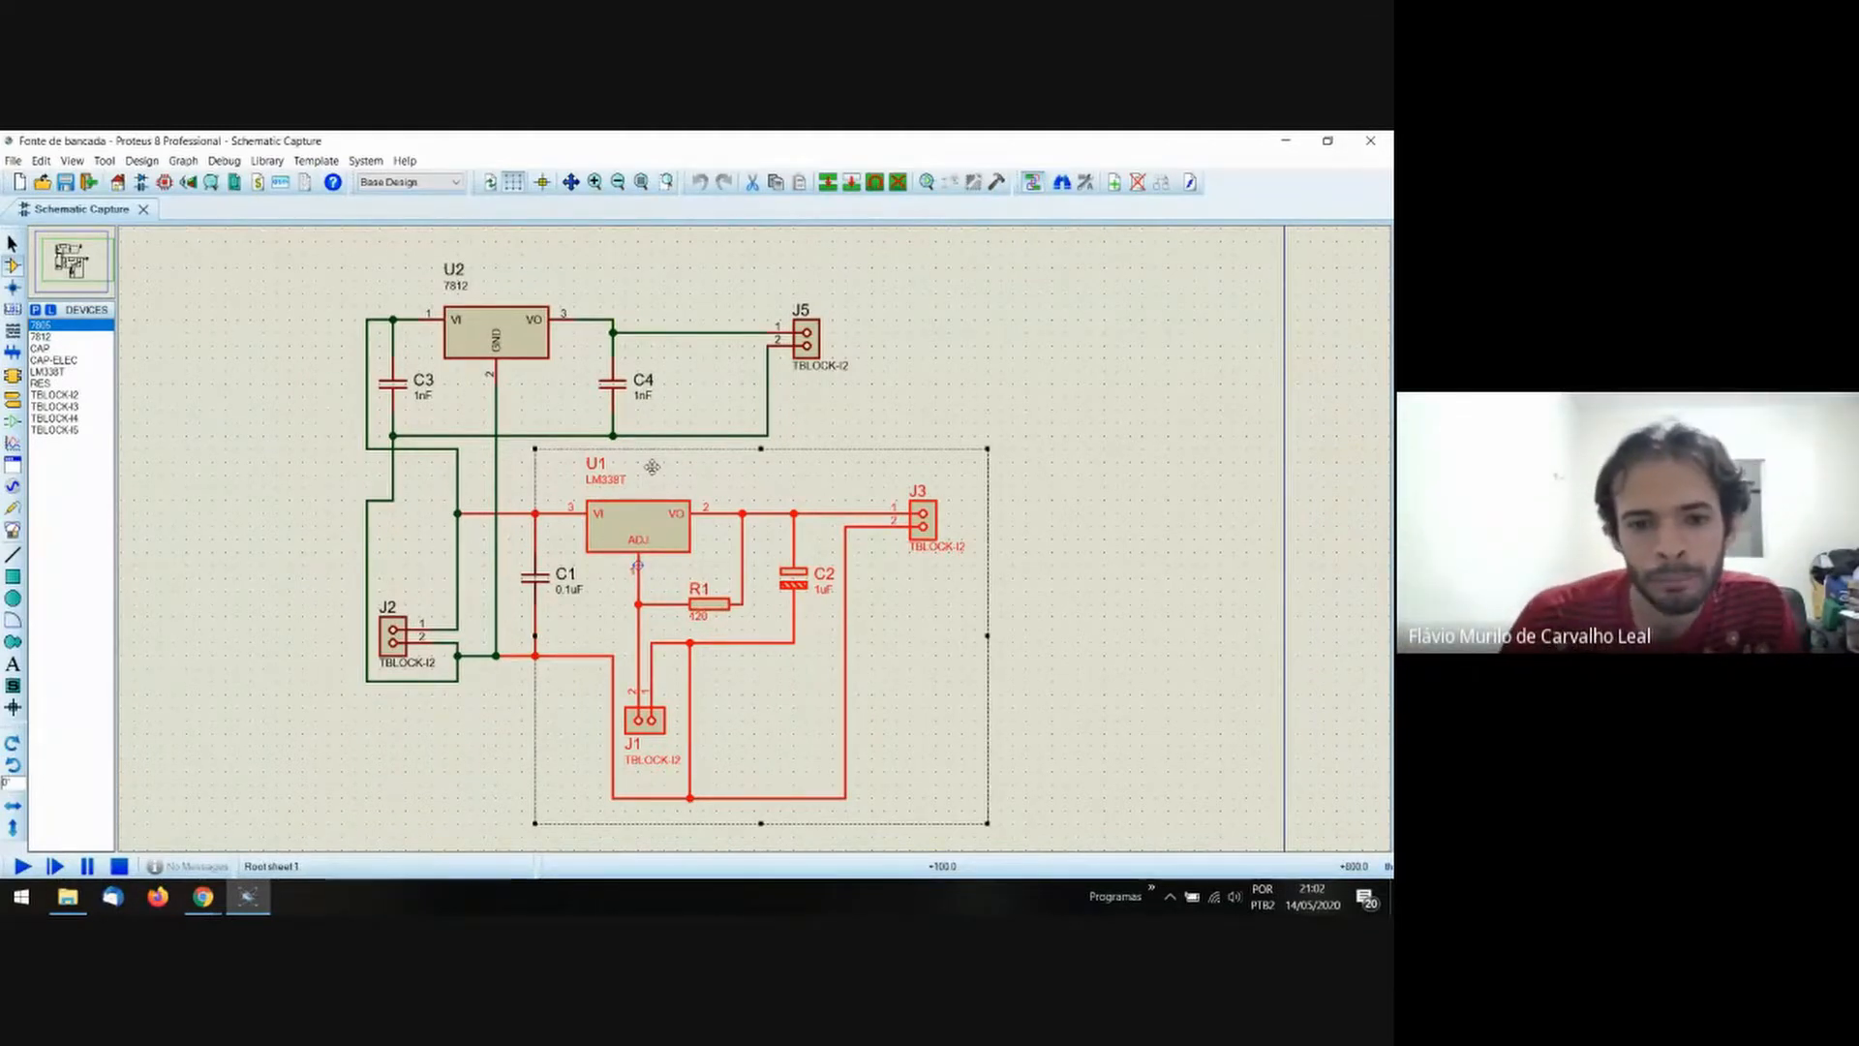
{"action": "left_click", "coordinate": [500, 723]}
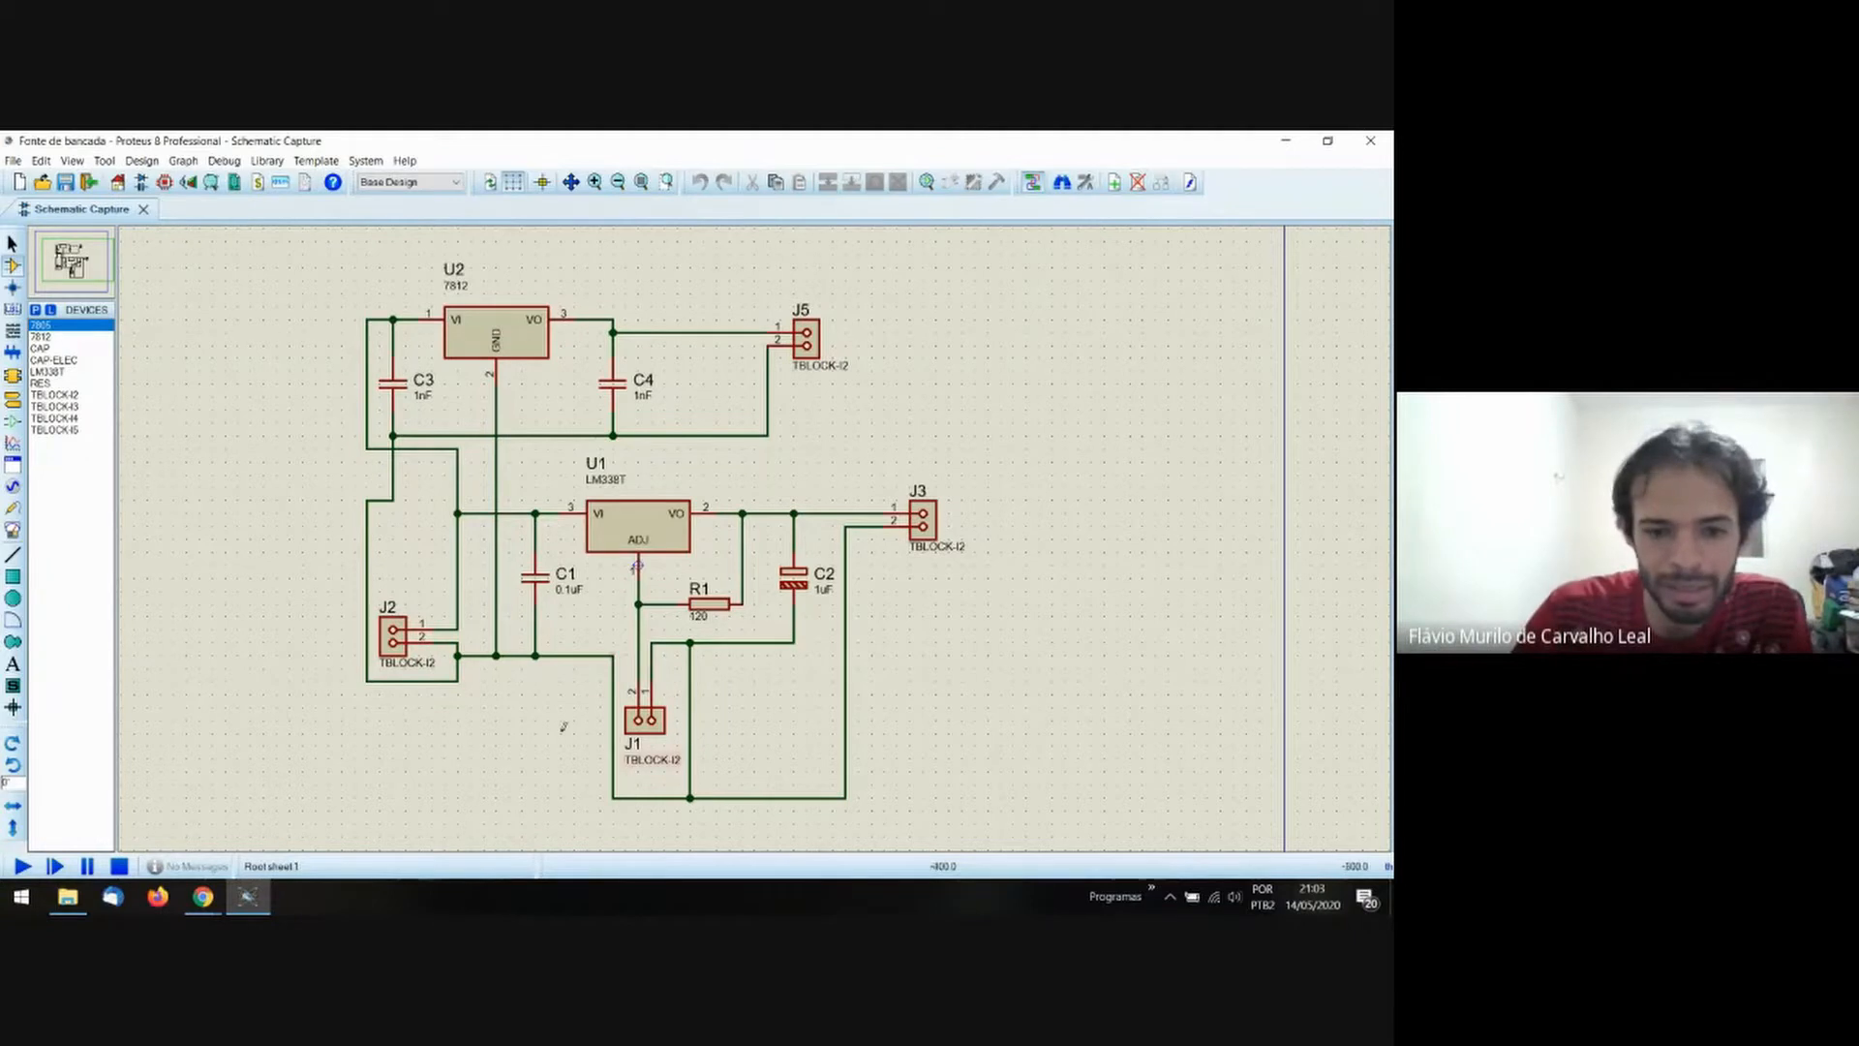
Highlight connector J1 and the whole 7812 regulator section with J5 in turn, clearing each selection.
{"action": "left_click_drag", "start_coordinate": [599, 740], "coordinate": [704, 669]}
{"action": "left_click", "coordinate": [909, 395]}
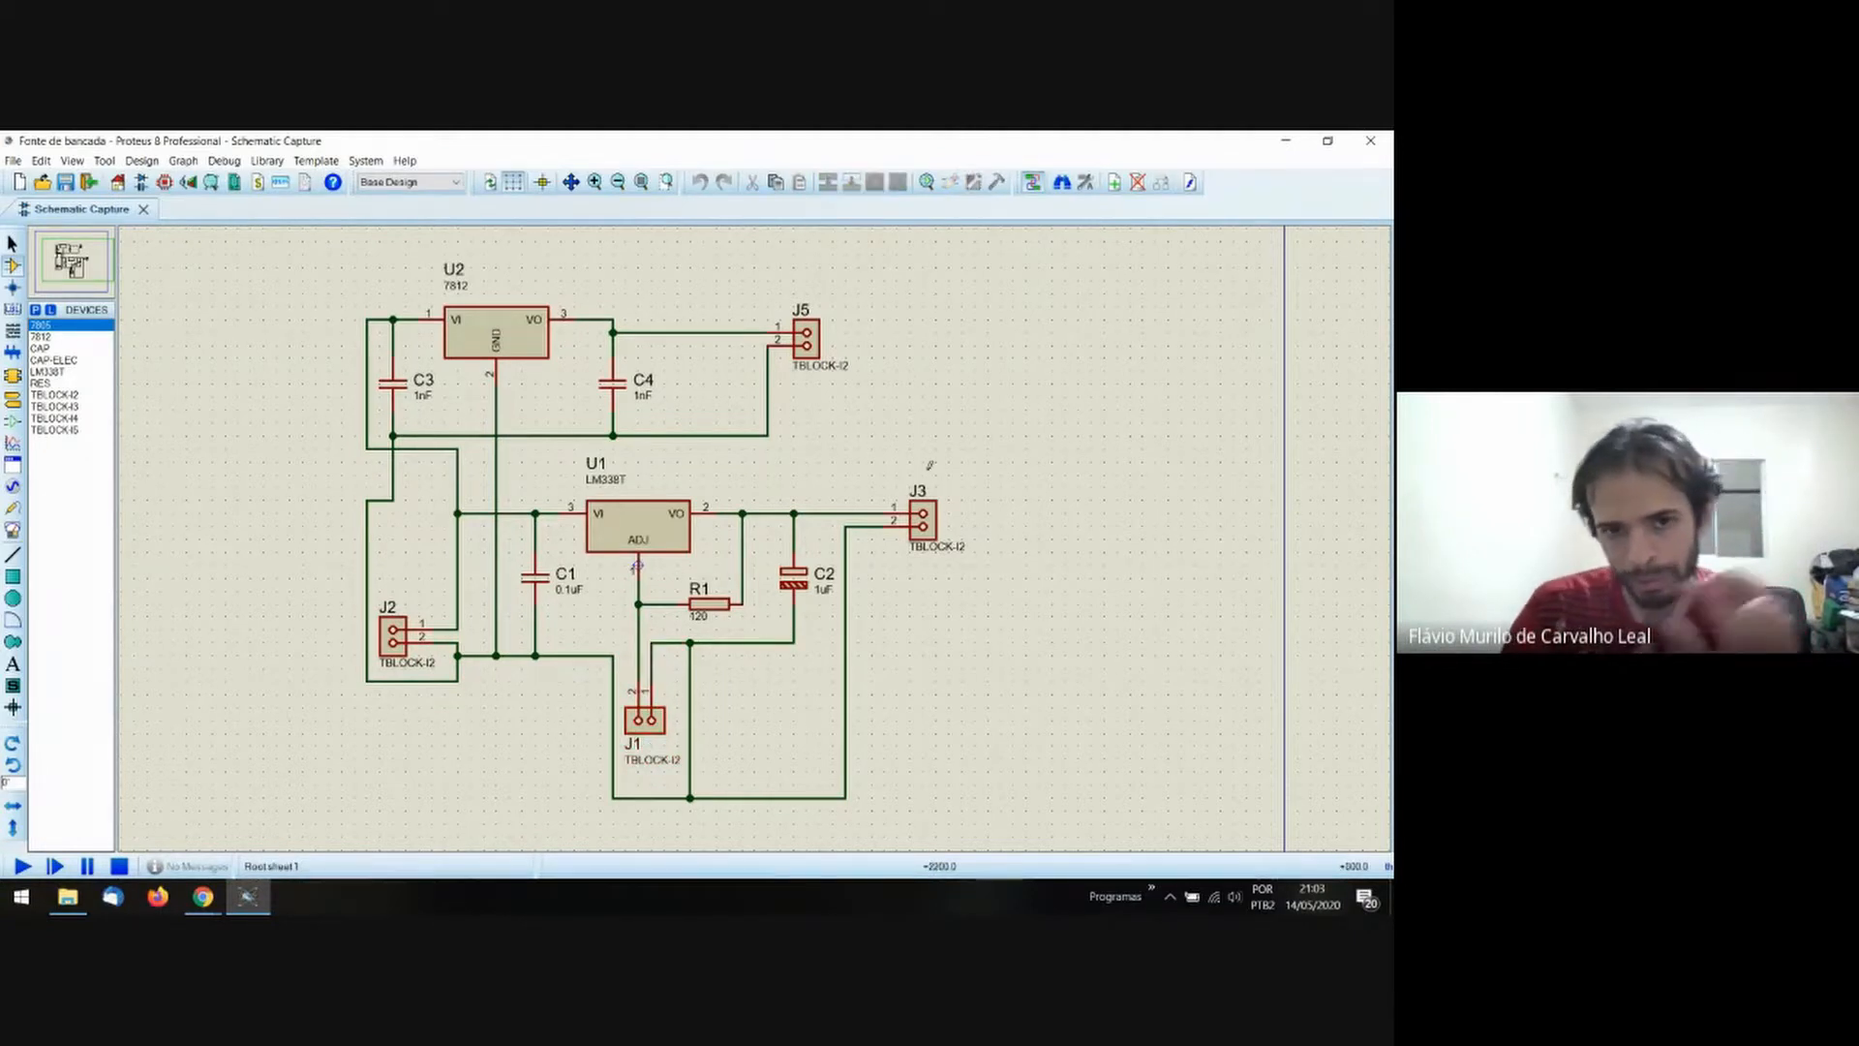
{"action": "left_click_drag", "start_coordinate": [1003, 463], "coordinate": [207, 277]}
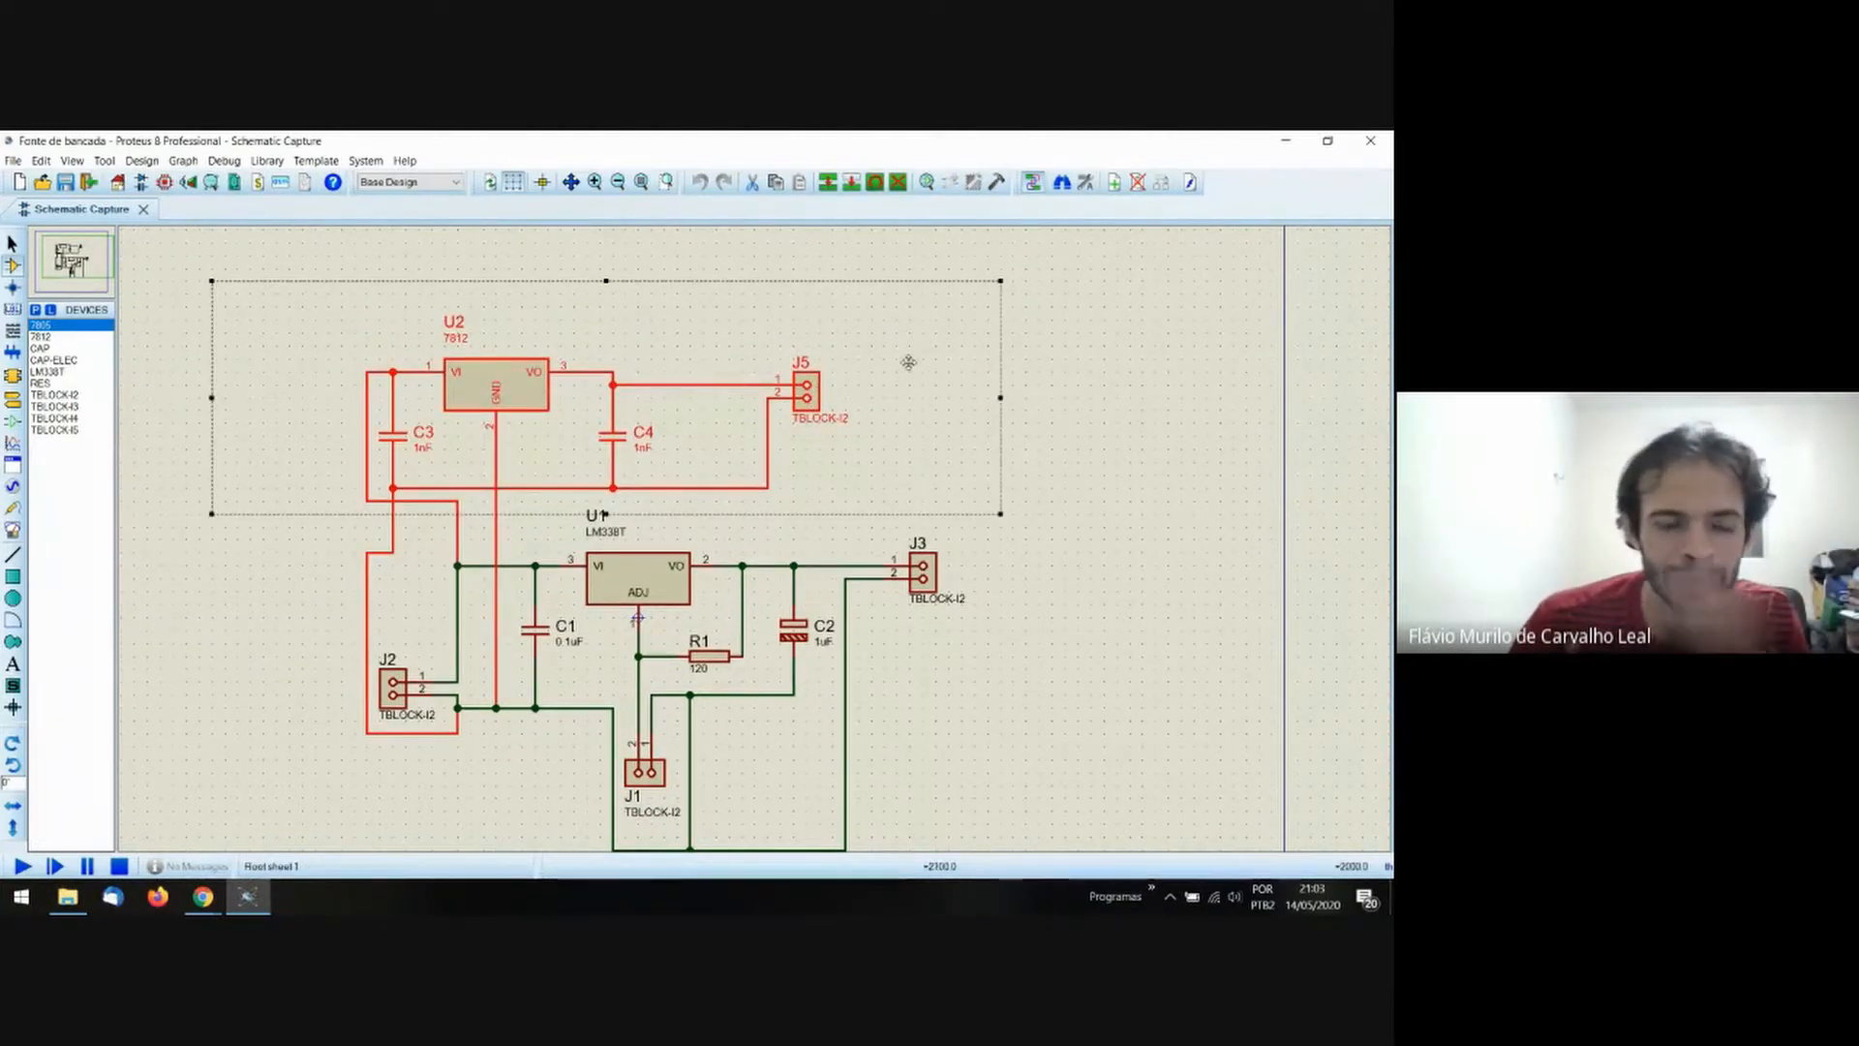
{"action": "left_click", "coordinate": [1008, 527]}
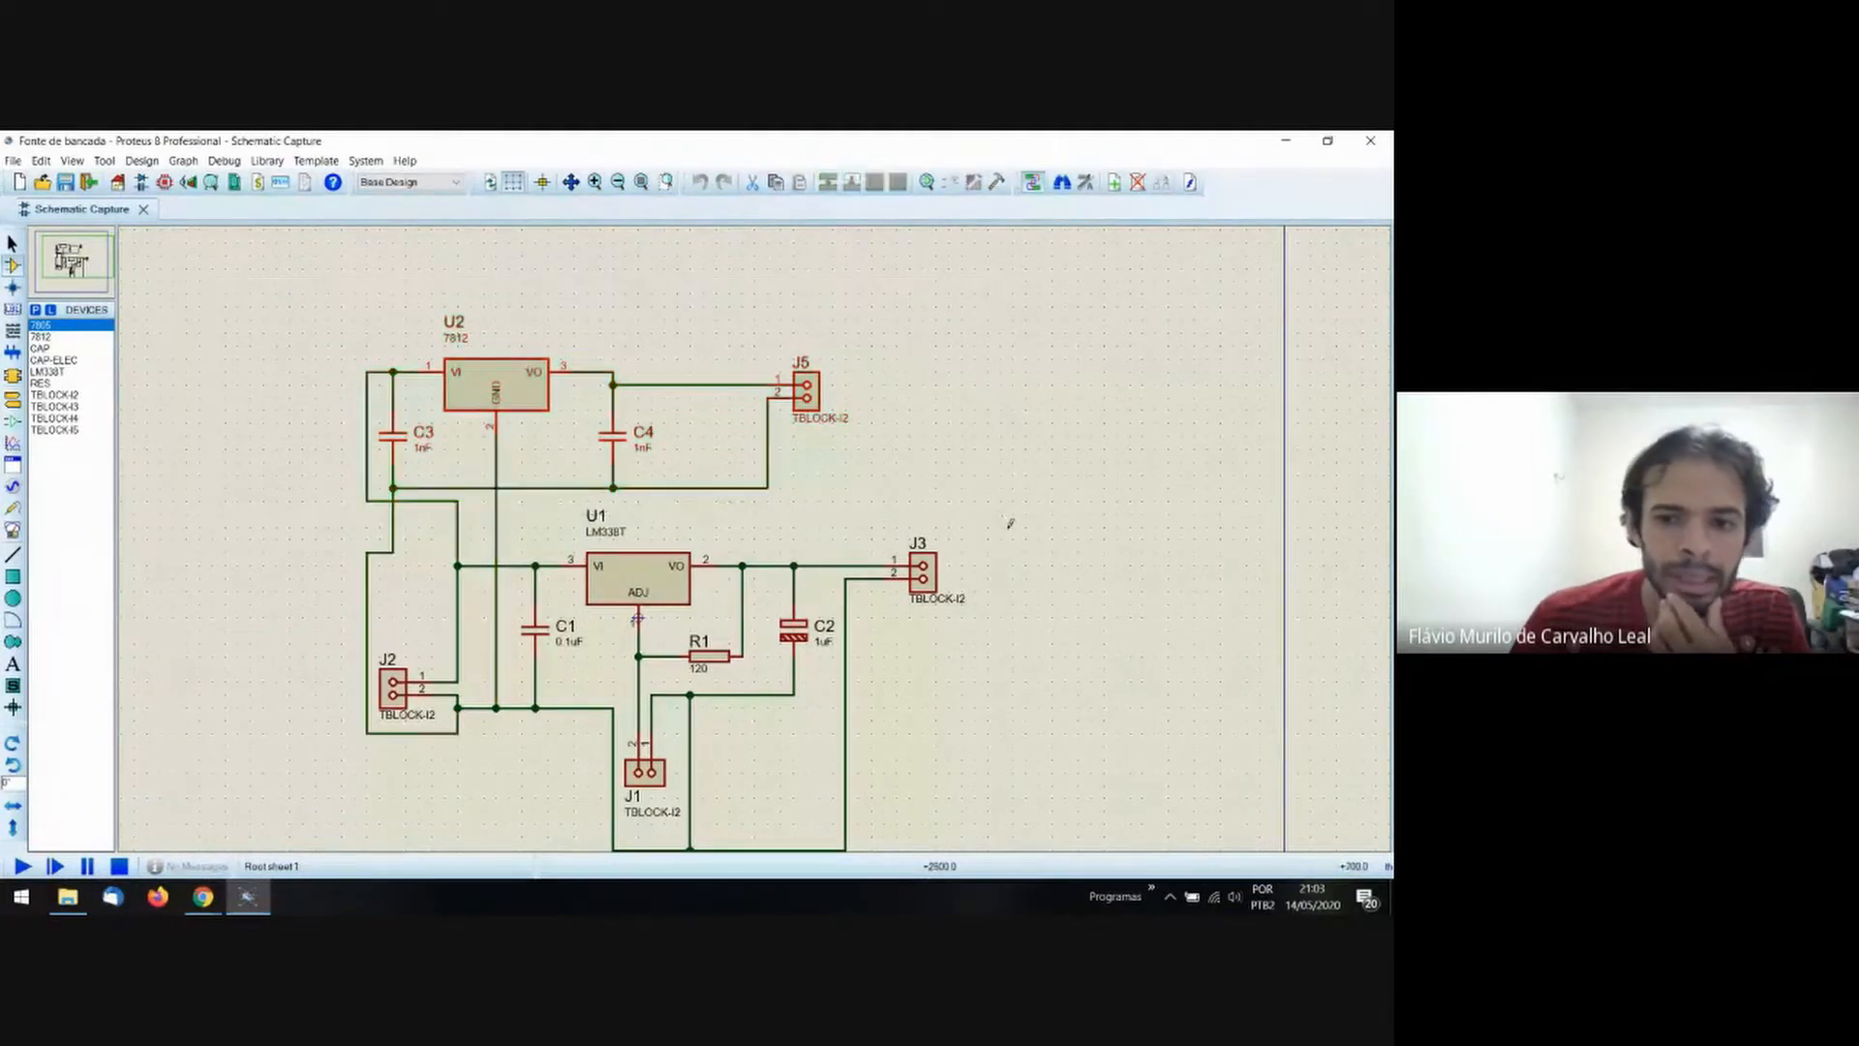
Highlight the whole LM338T regulator section of the schematic, including connectors J1, J2 and J3.
{"action": "scroll", "coordinate": [928, 525], "scroll_direction": "down", "scroll_amount": 1}
{"action": "scroll", "coordinate": [806, 659], "scroll_direction": "up", "scroll_amount": 1}
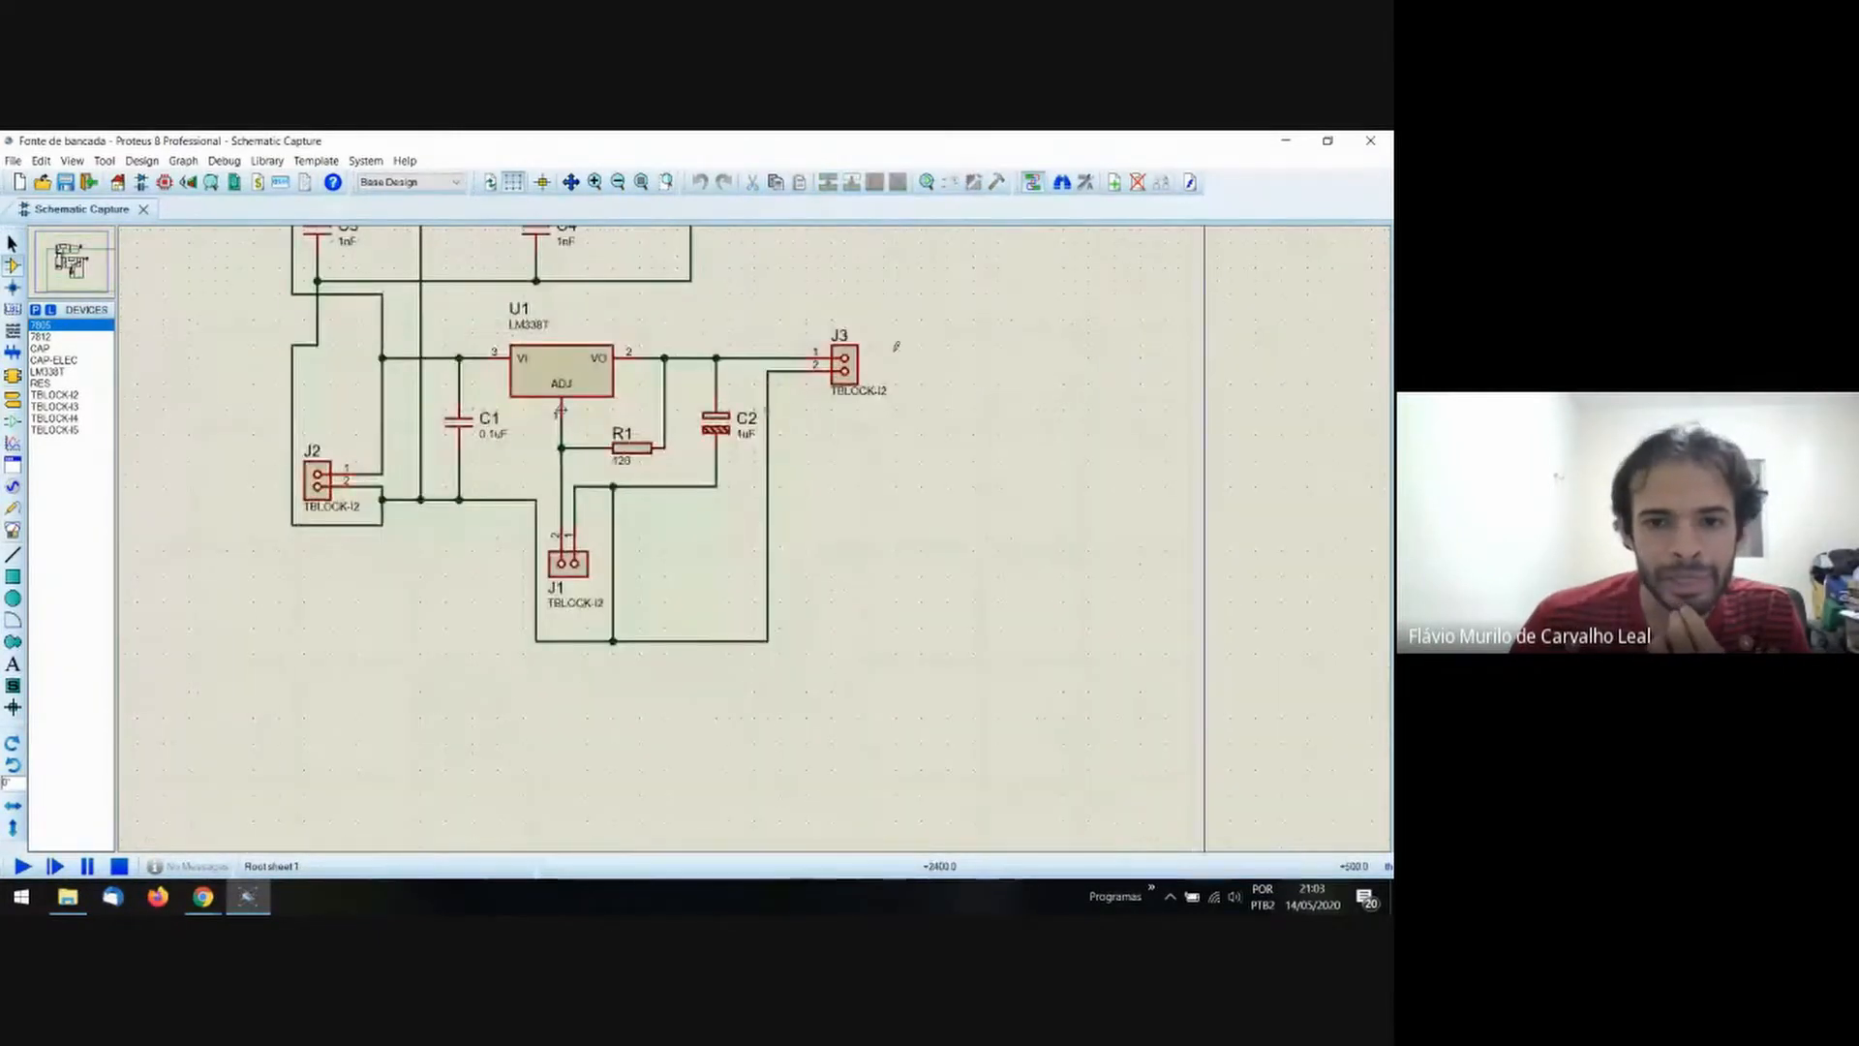
{"action": "left_click_drag", "start_coordinate": [935, 306], "coordinate": [221, 653]}
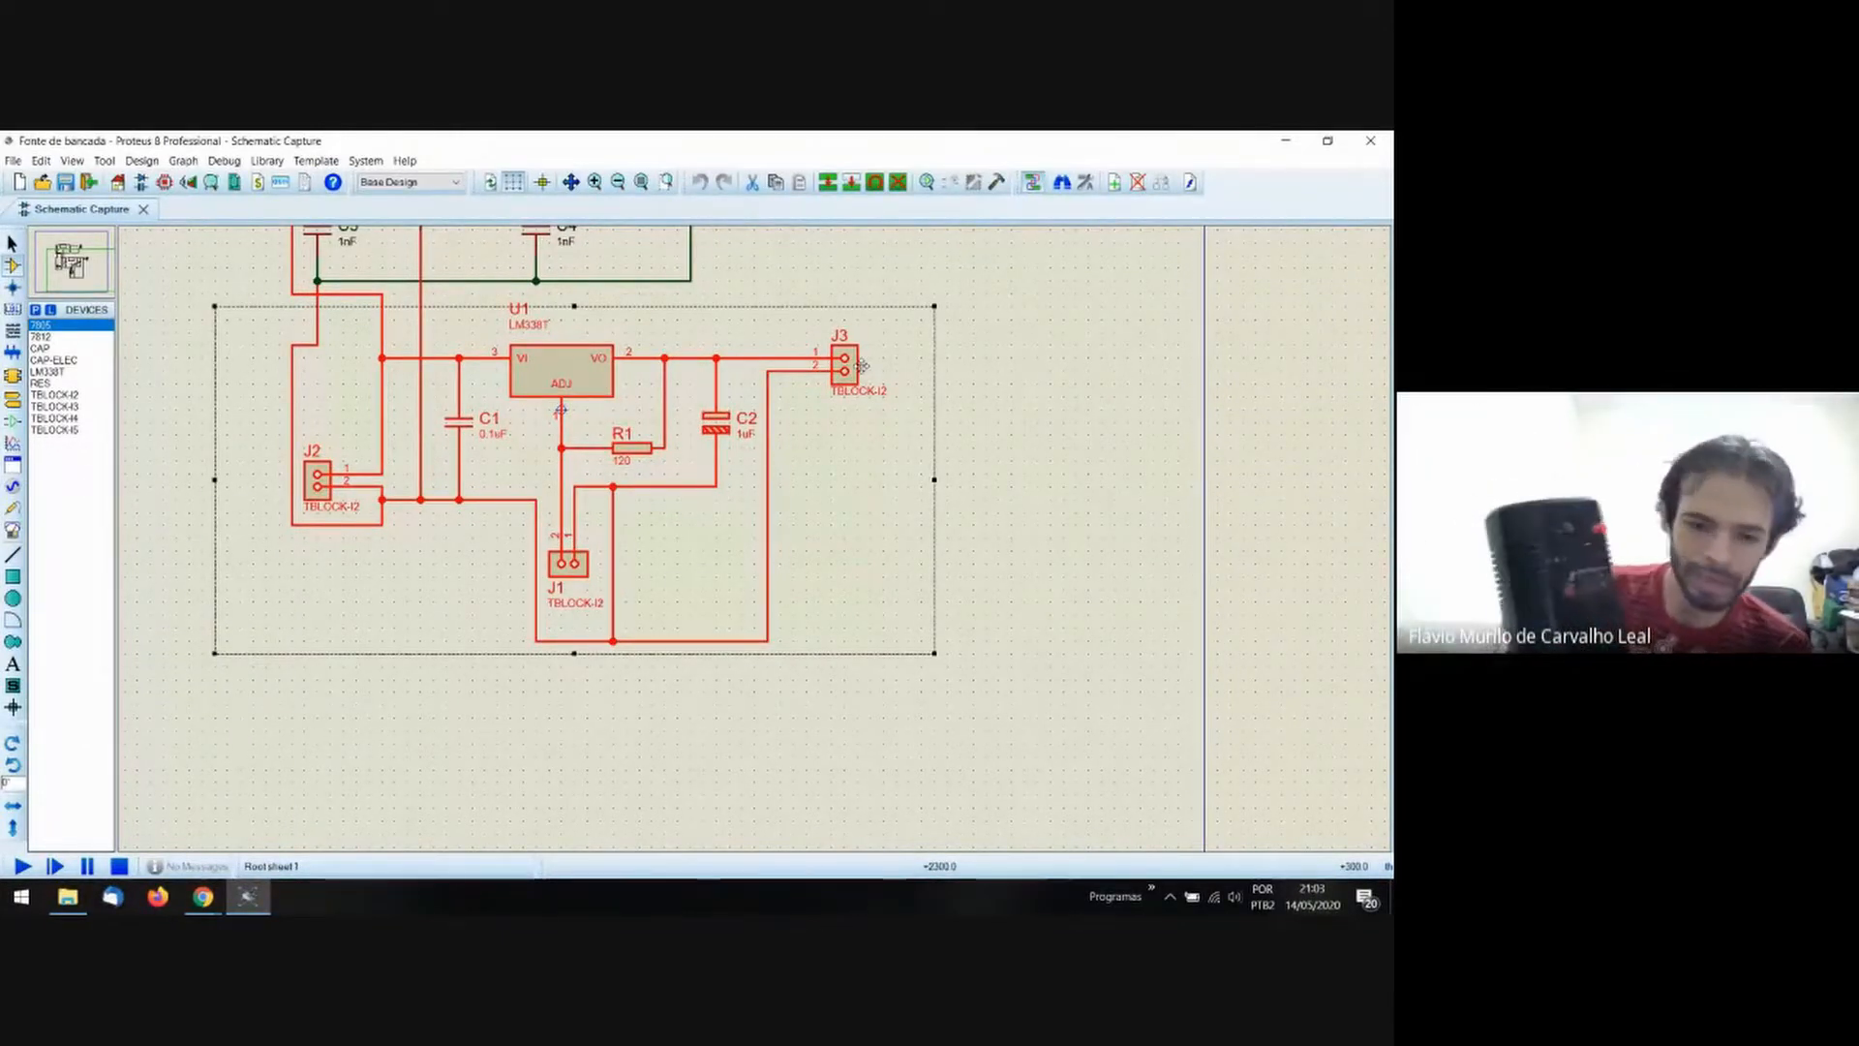
Switch to the Google Meet call in Chrome and show its chat messages instead of the participant list.
{"action": "left_click", "coordinate": [202, 897]}
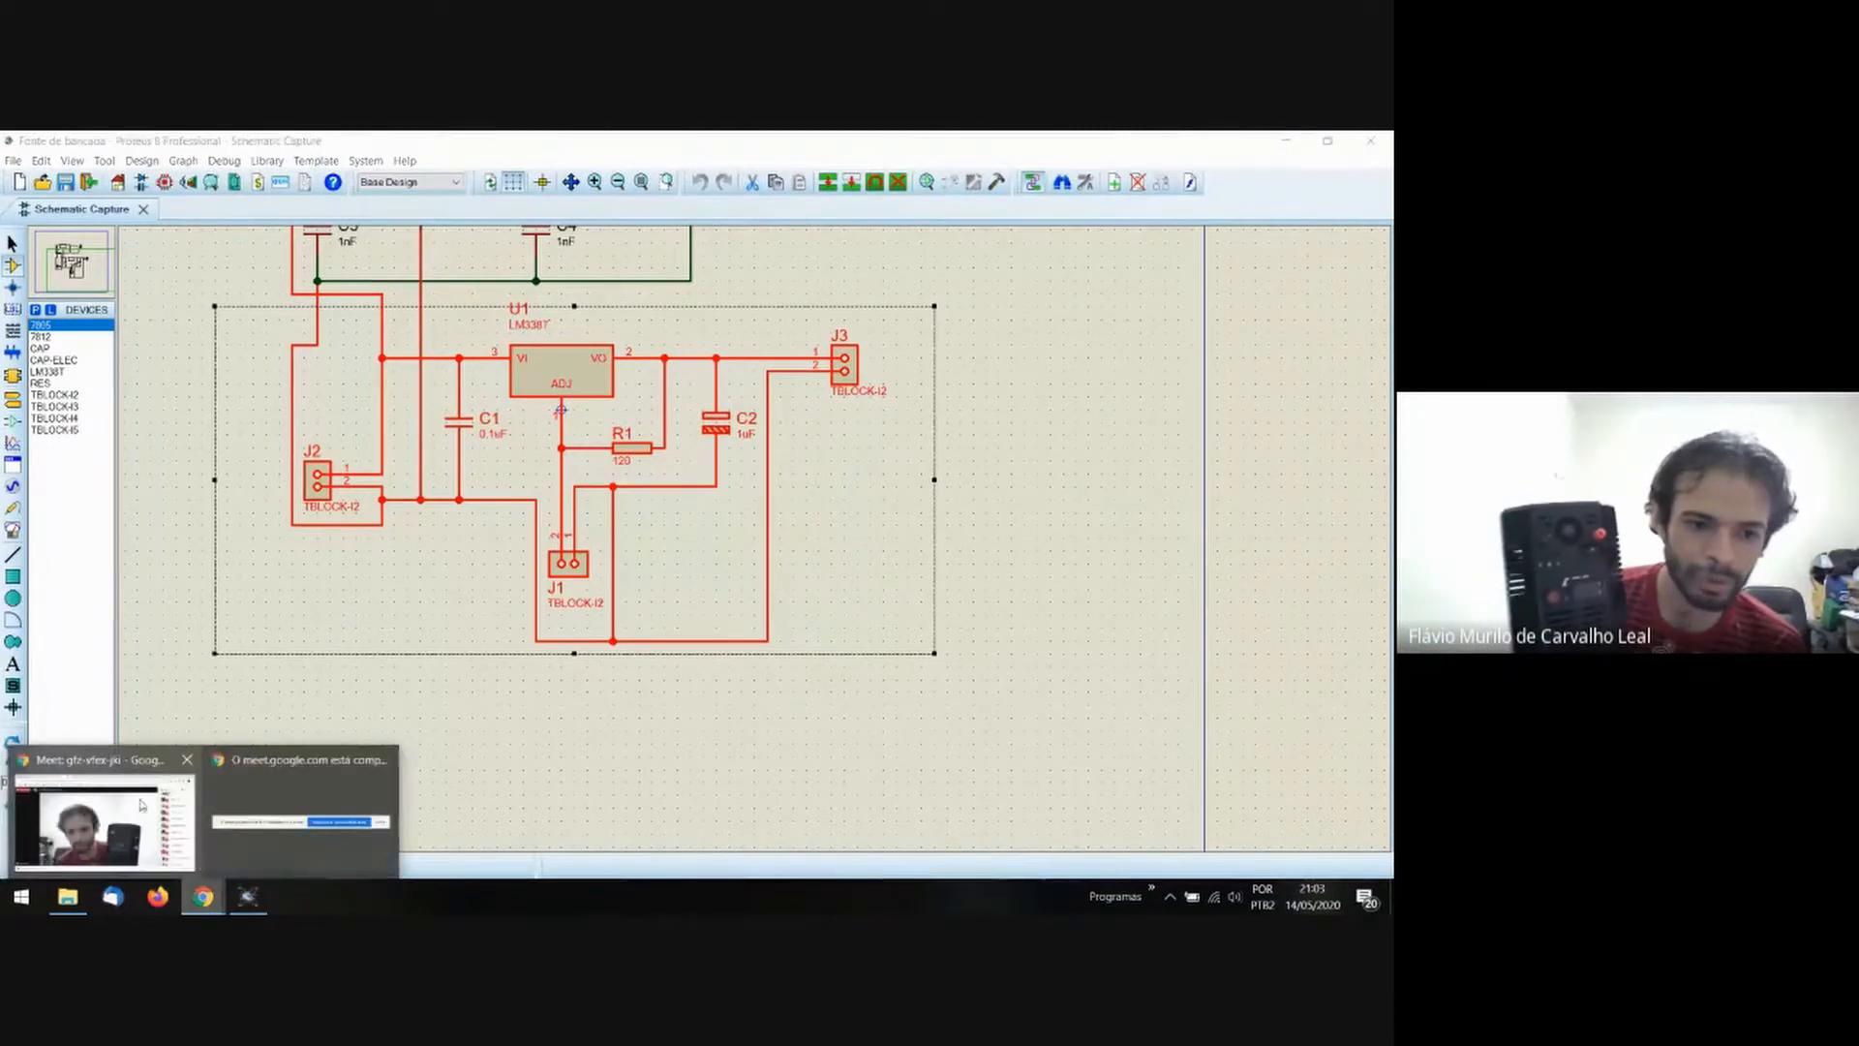
{"action": "left_click", "coordinate": [142, 804]}
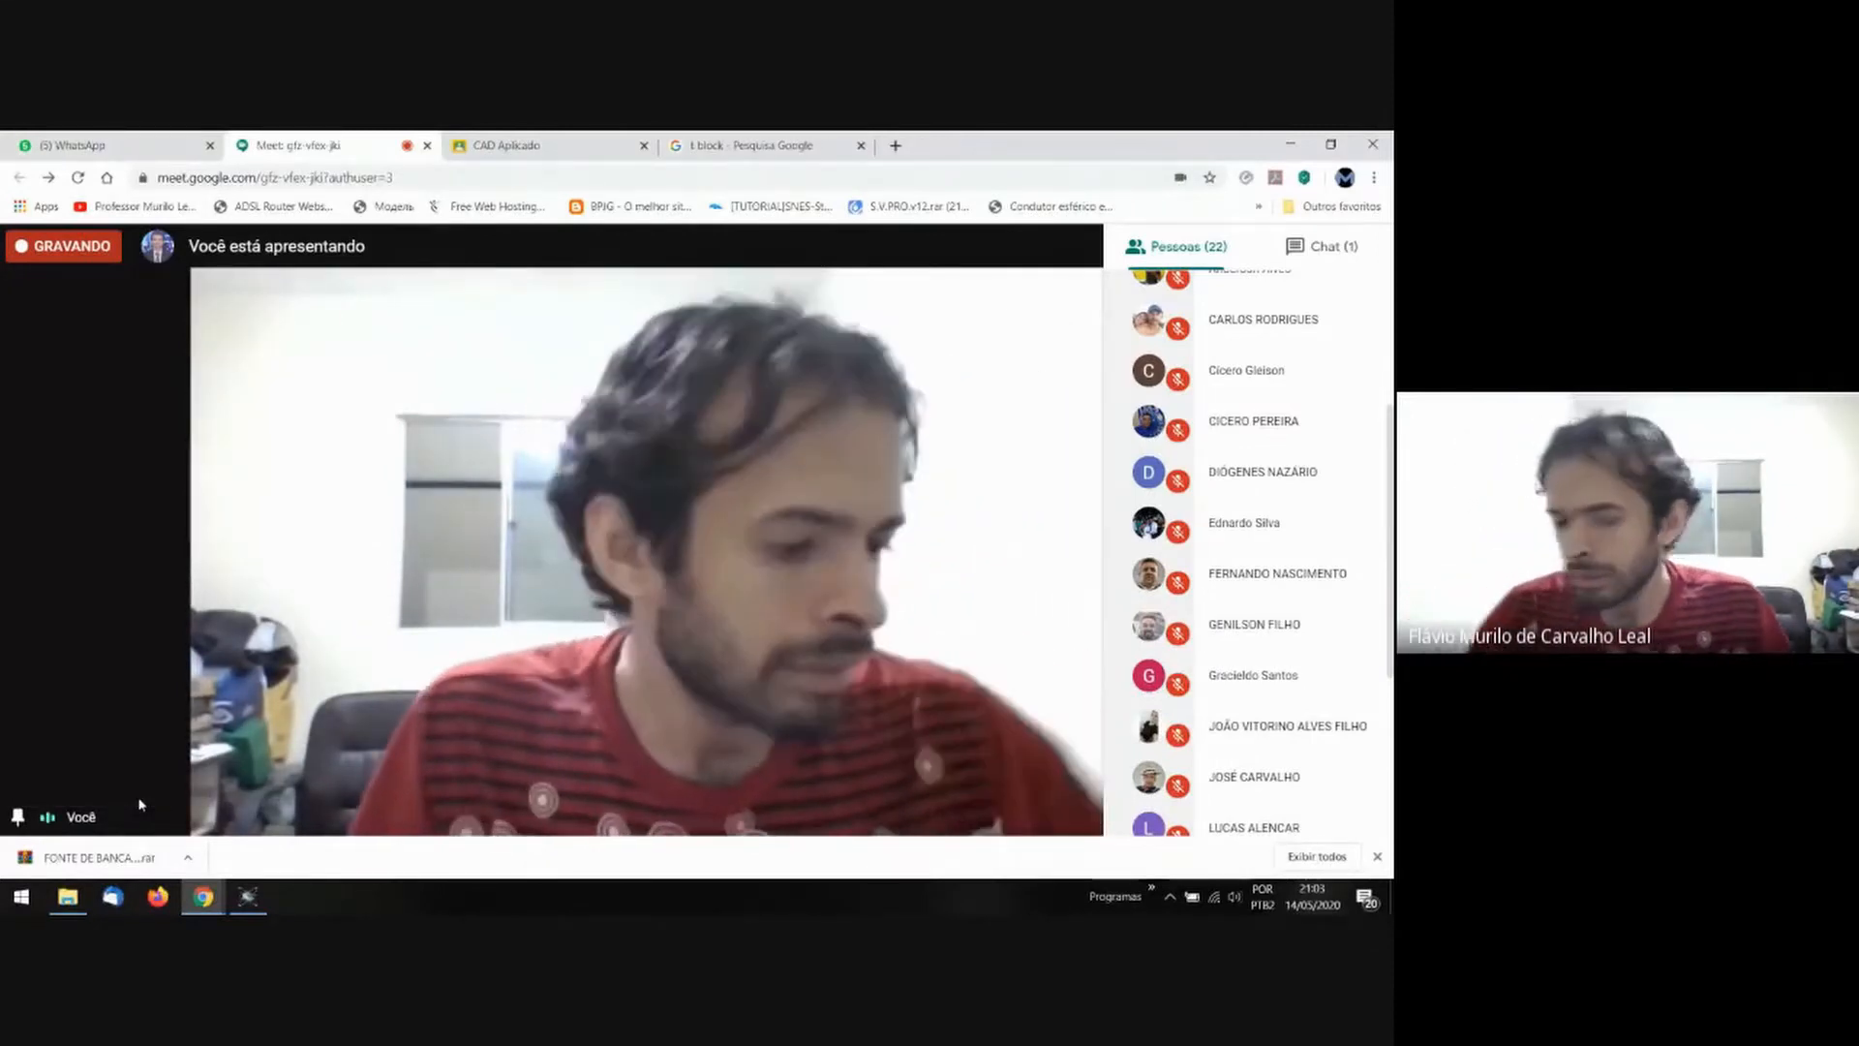
{"action": "left_click", "coordinate": [1330, 248]}
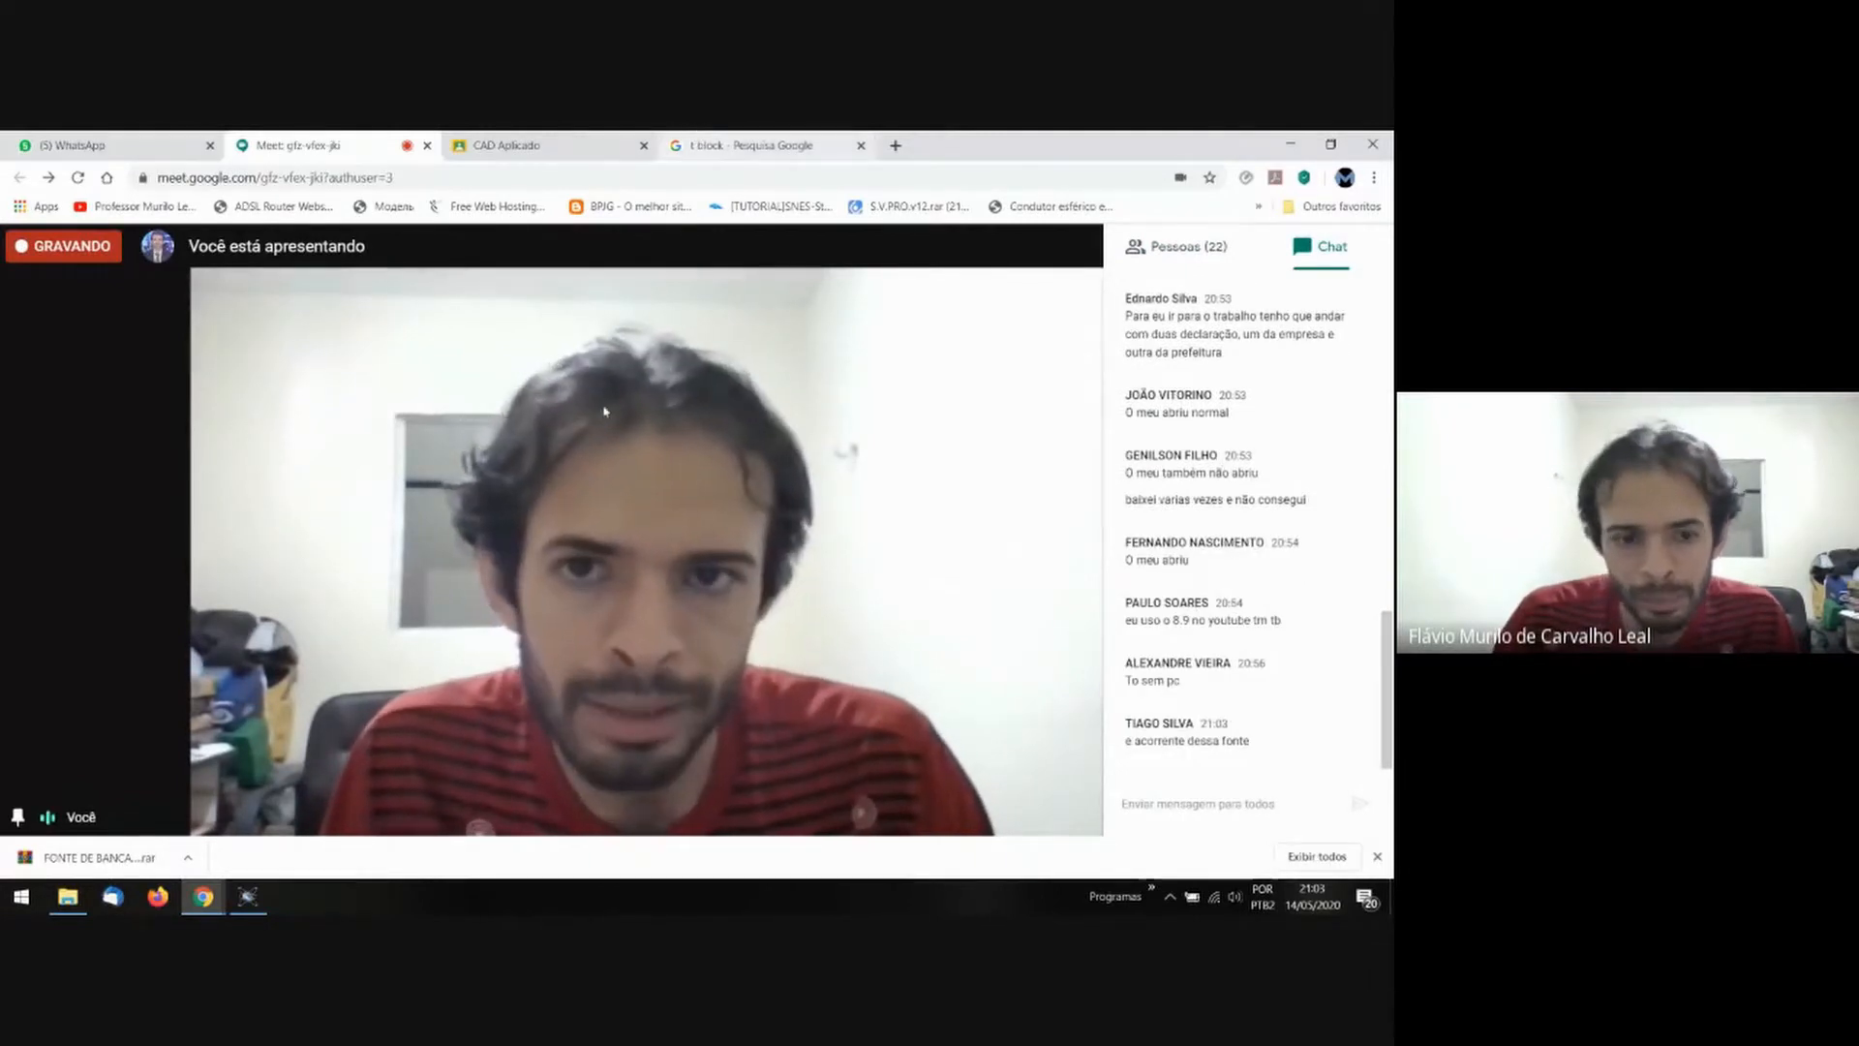
Return to the Proteus schematic, clear the section selection and highlight the LM338T regulator U1.
{"action": "left_click", "coordinate": [248, 896]}
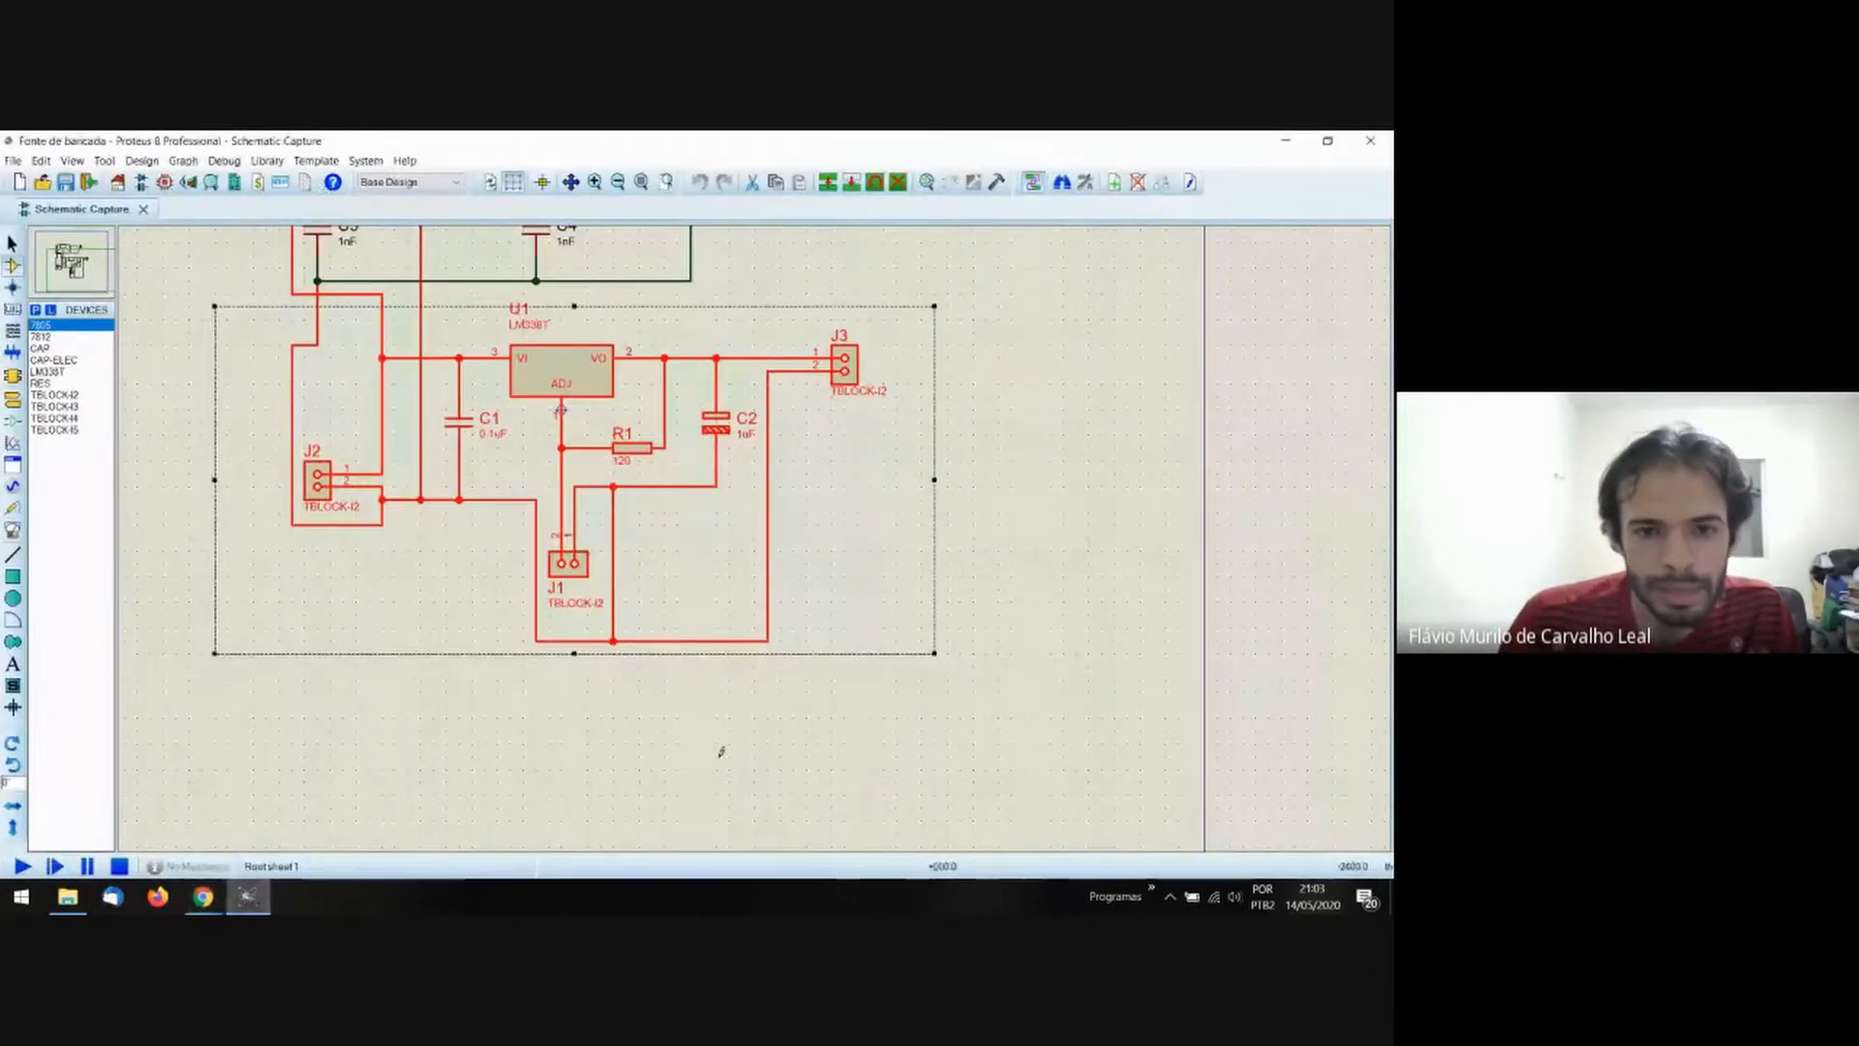
{"action": "left_click", "coordinate": [1037, 408]}
{"action": "scroll", "coordinate": [560, 410], "scroll_direction": "up", "scroll_amount": 2}
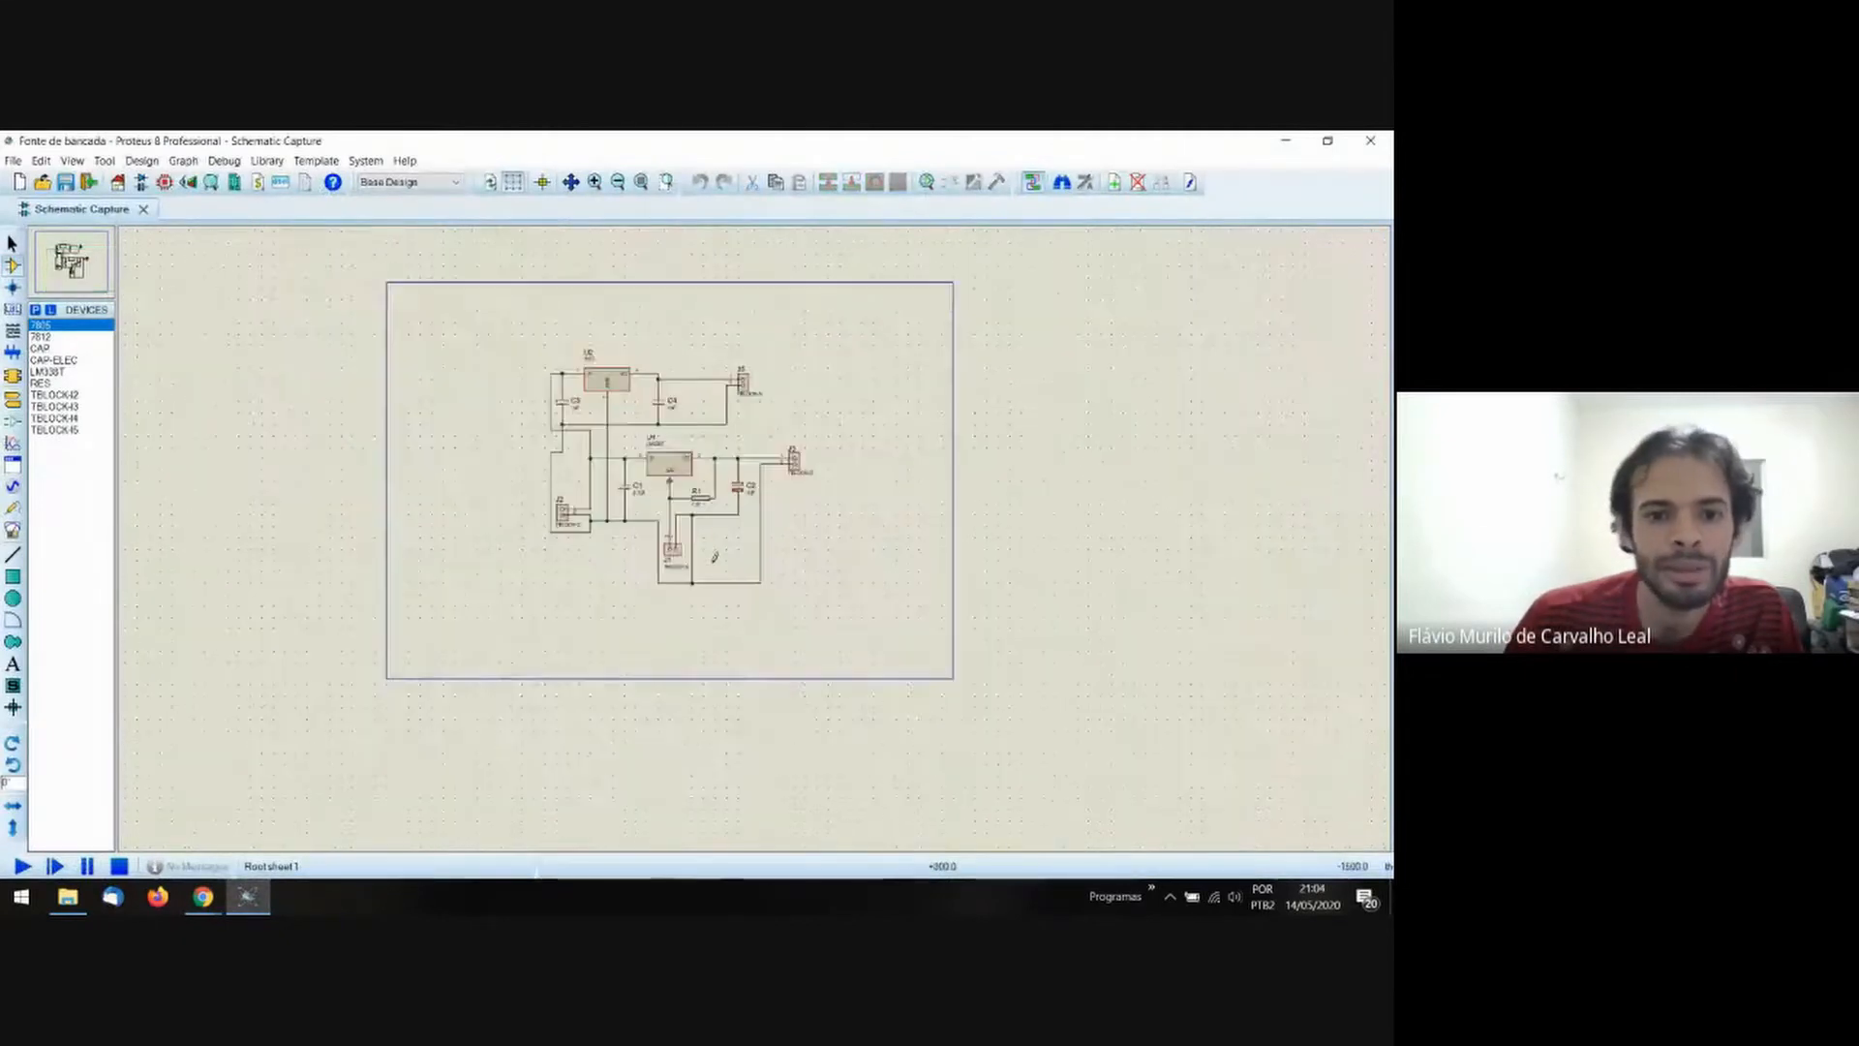
{"action": "left_click", "coordinate": [648, 447]}
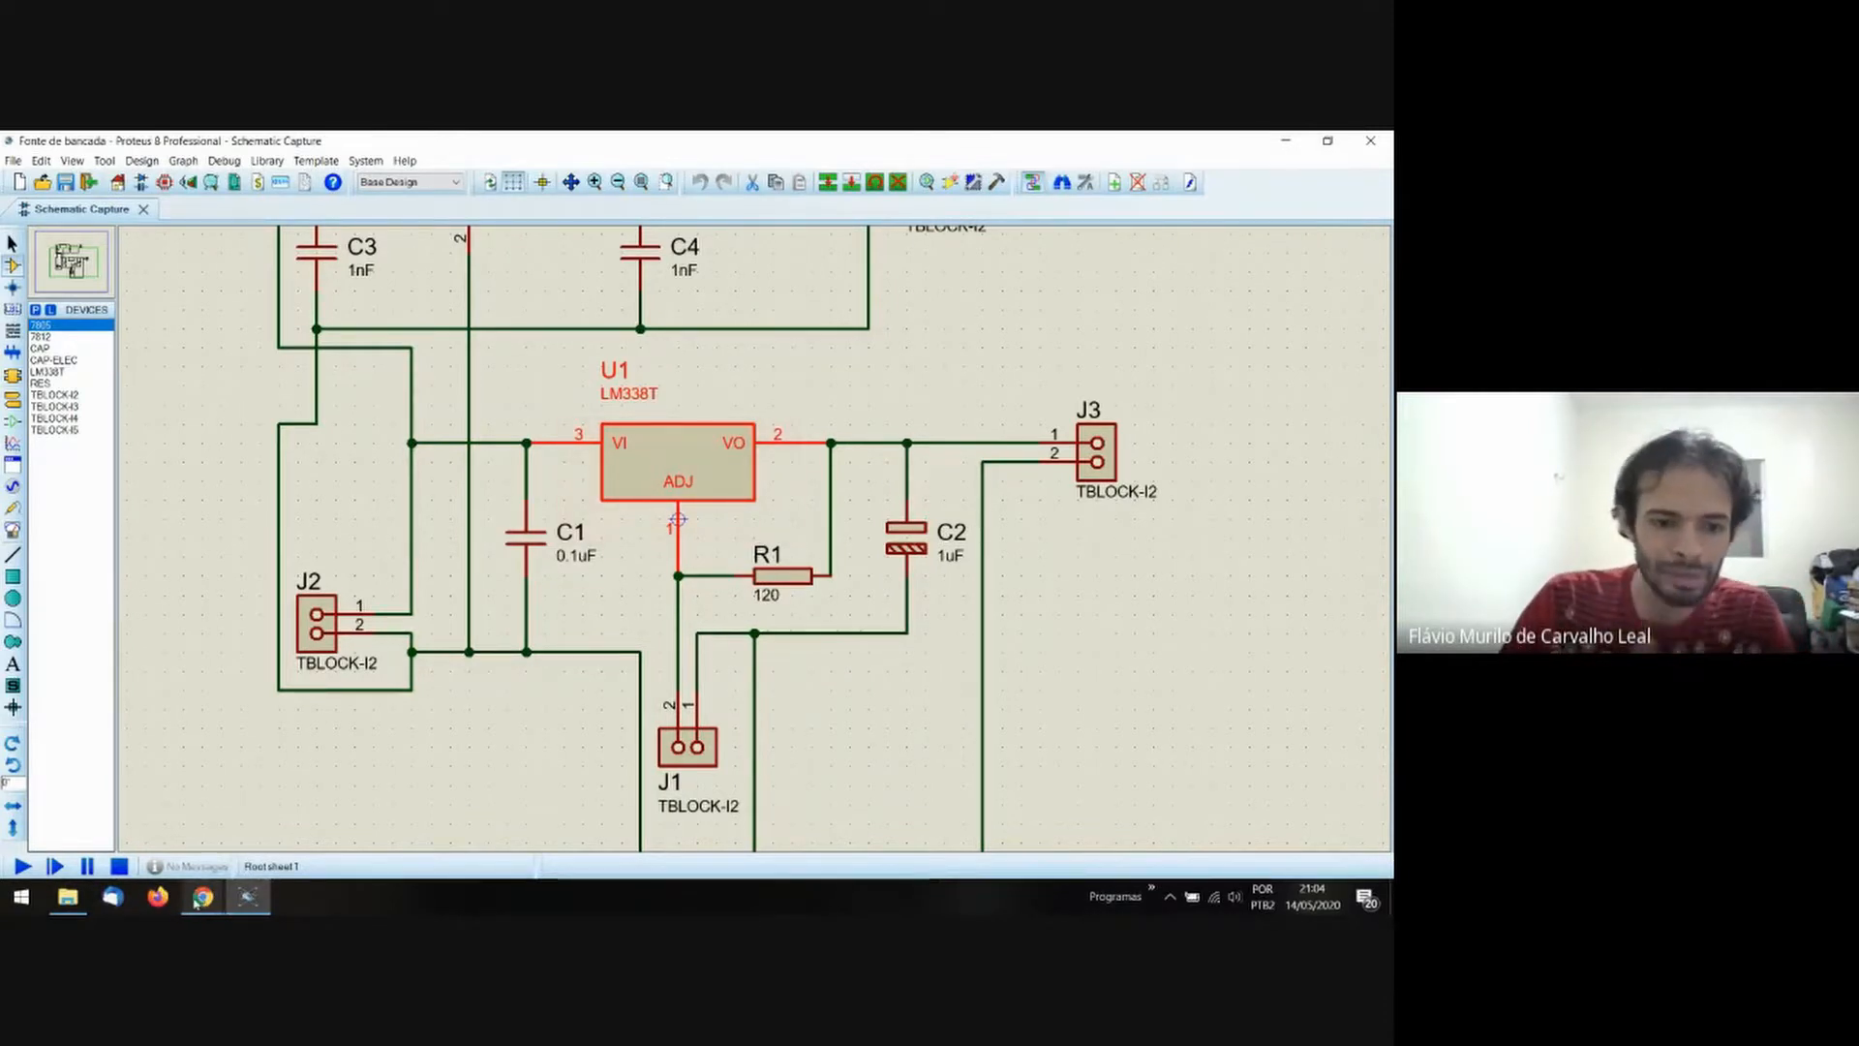
Switch to the Google Meet call in Chrome, close the chat and open it again.
{"action": "mouse_move", "coordinate": [205, 903]}
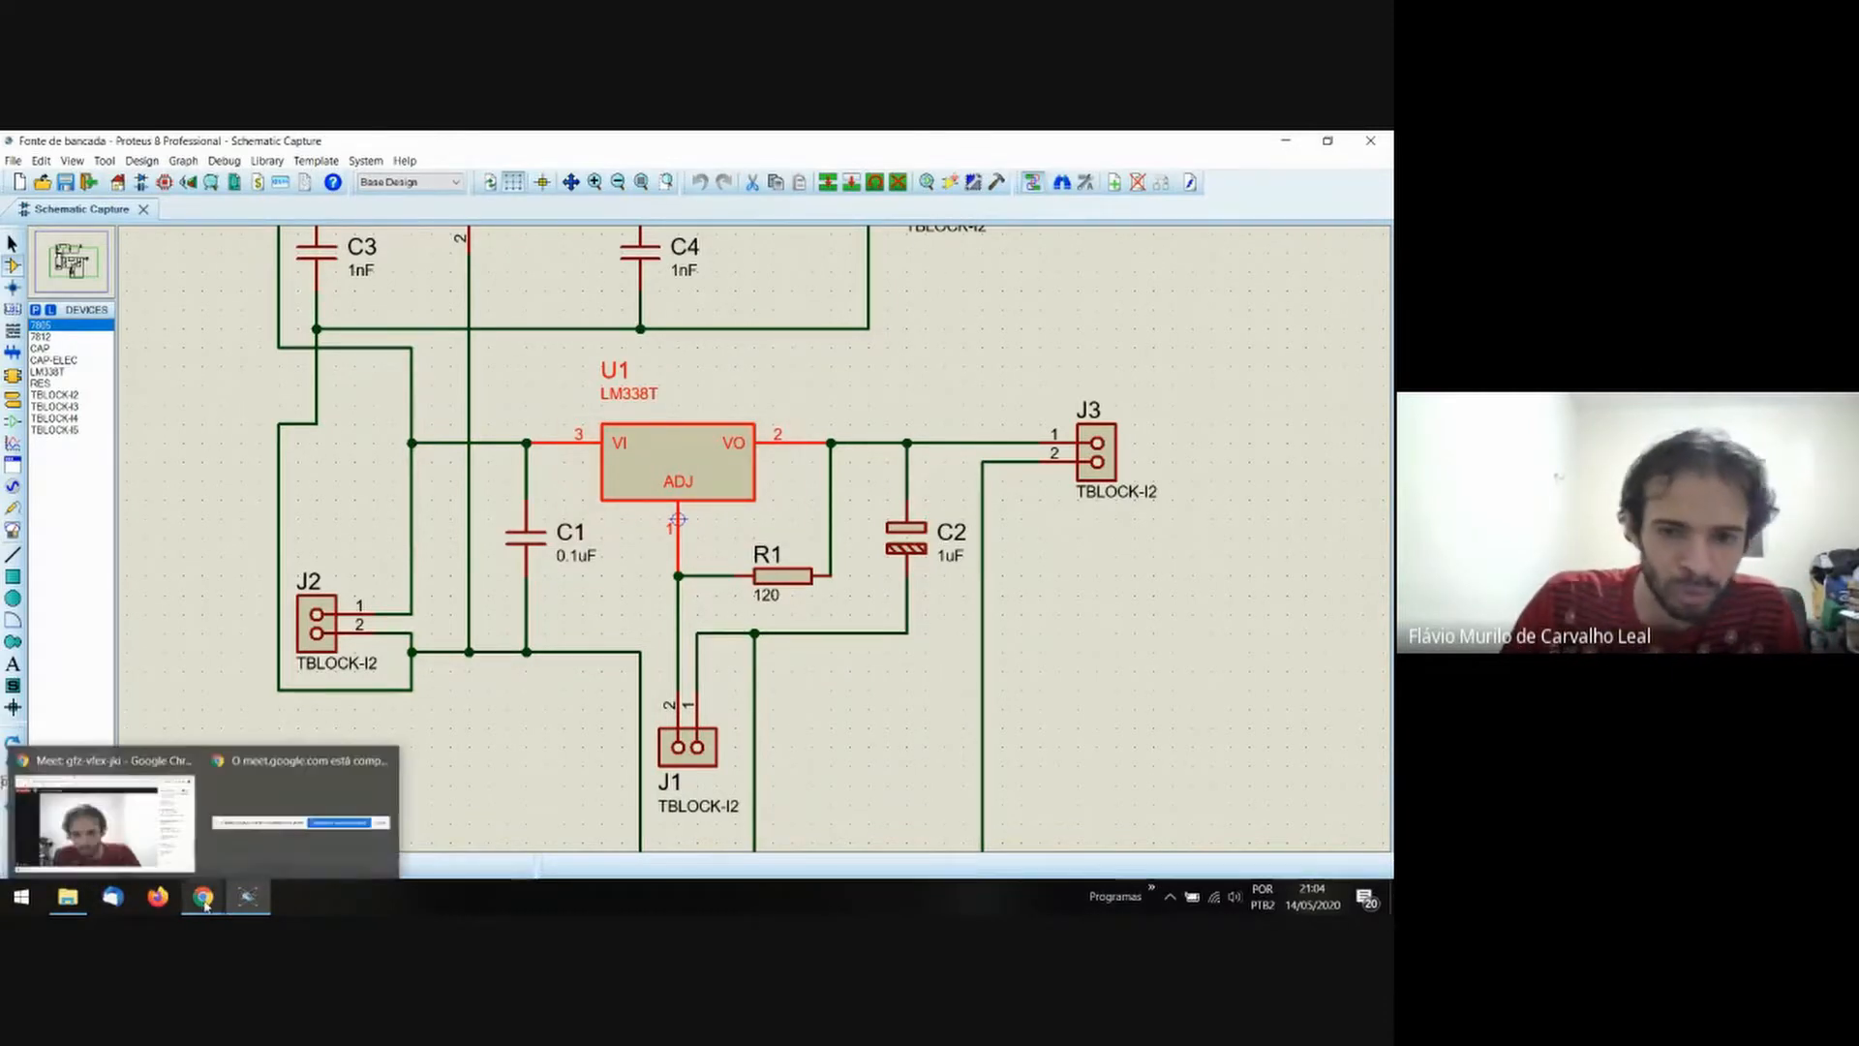
{"action": "left_click", "coordinate": [154, 819]}
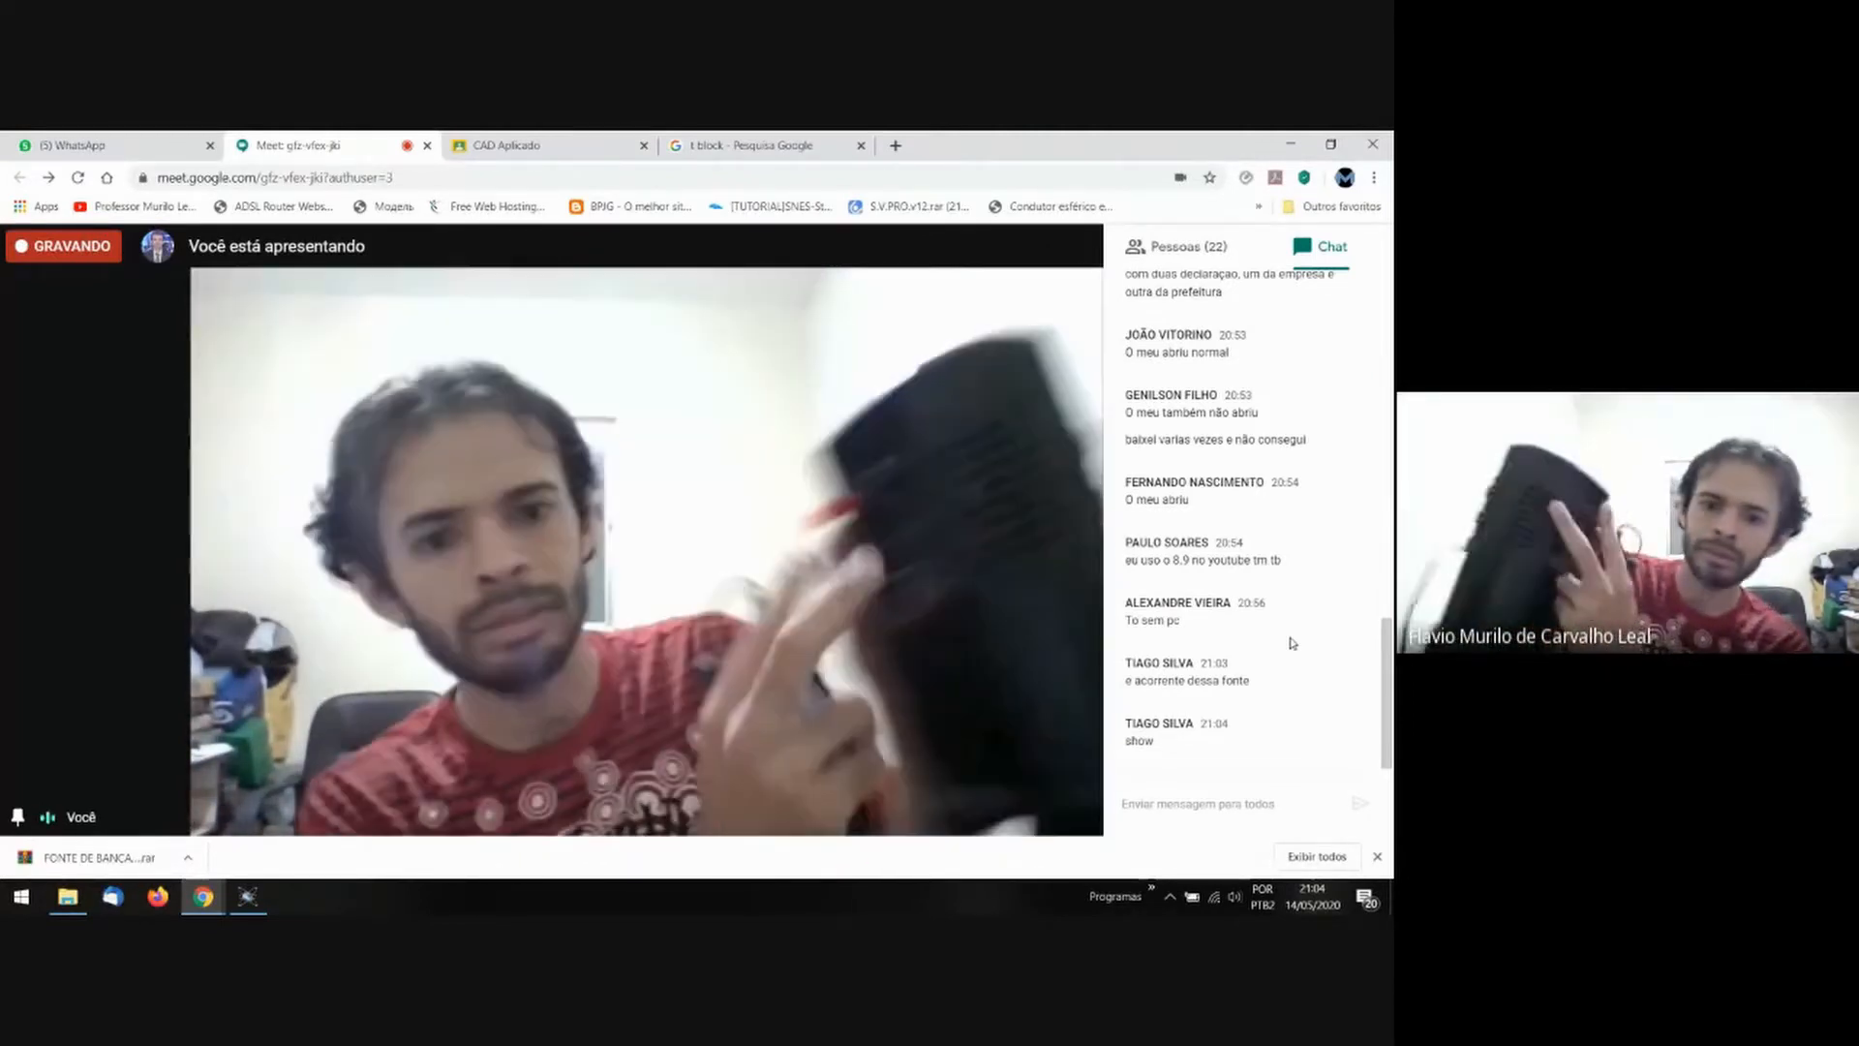
{"action": "key", "text": "Escape"}
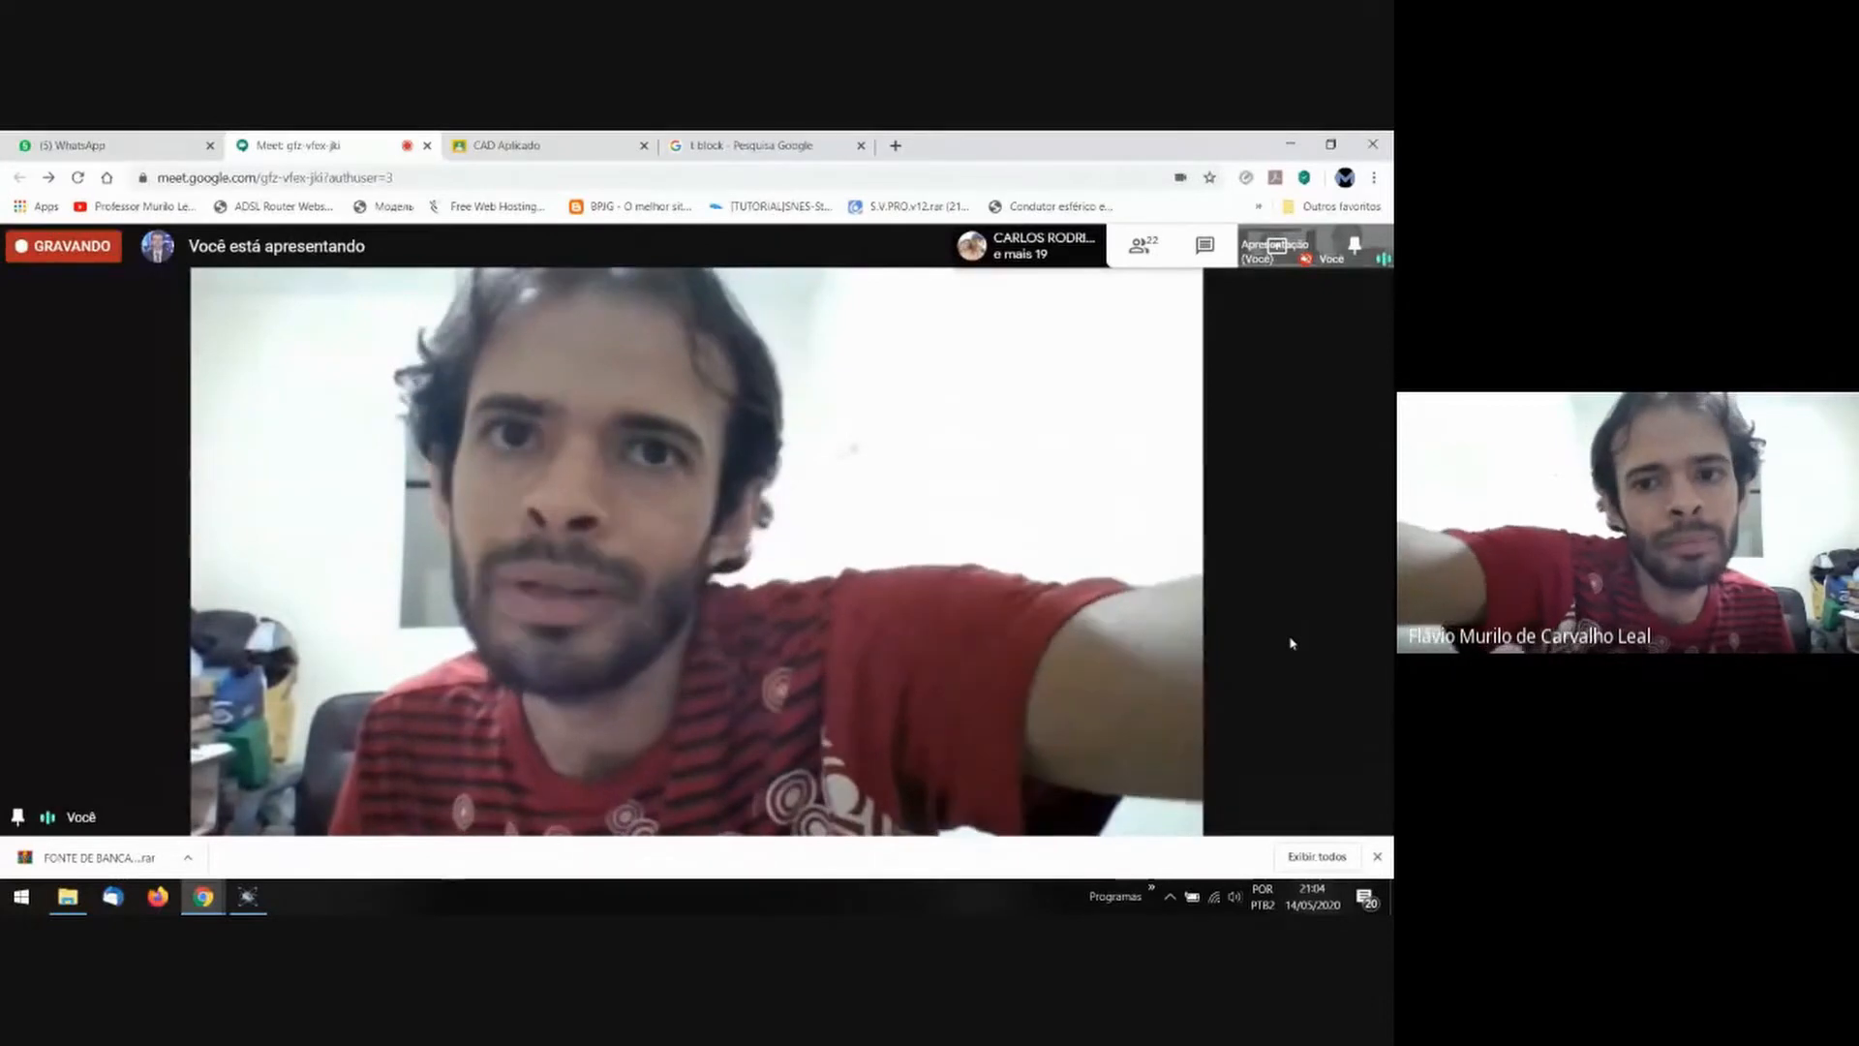
{"action": "left_click", "coordinate": [1204, 245]}
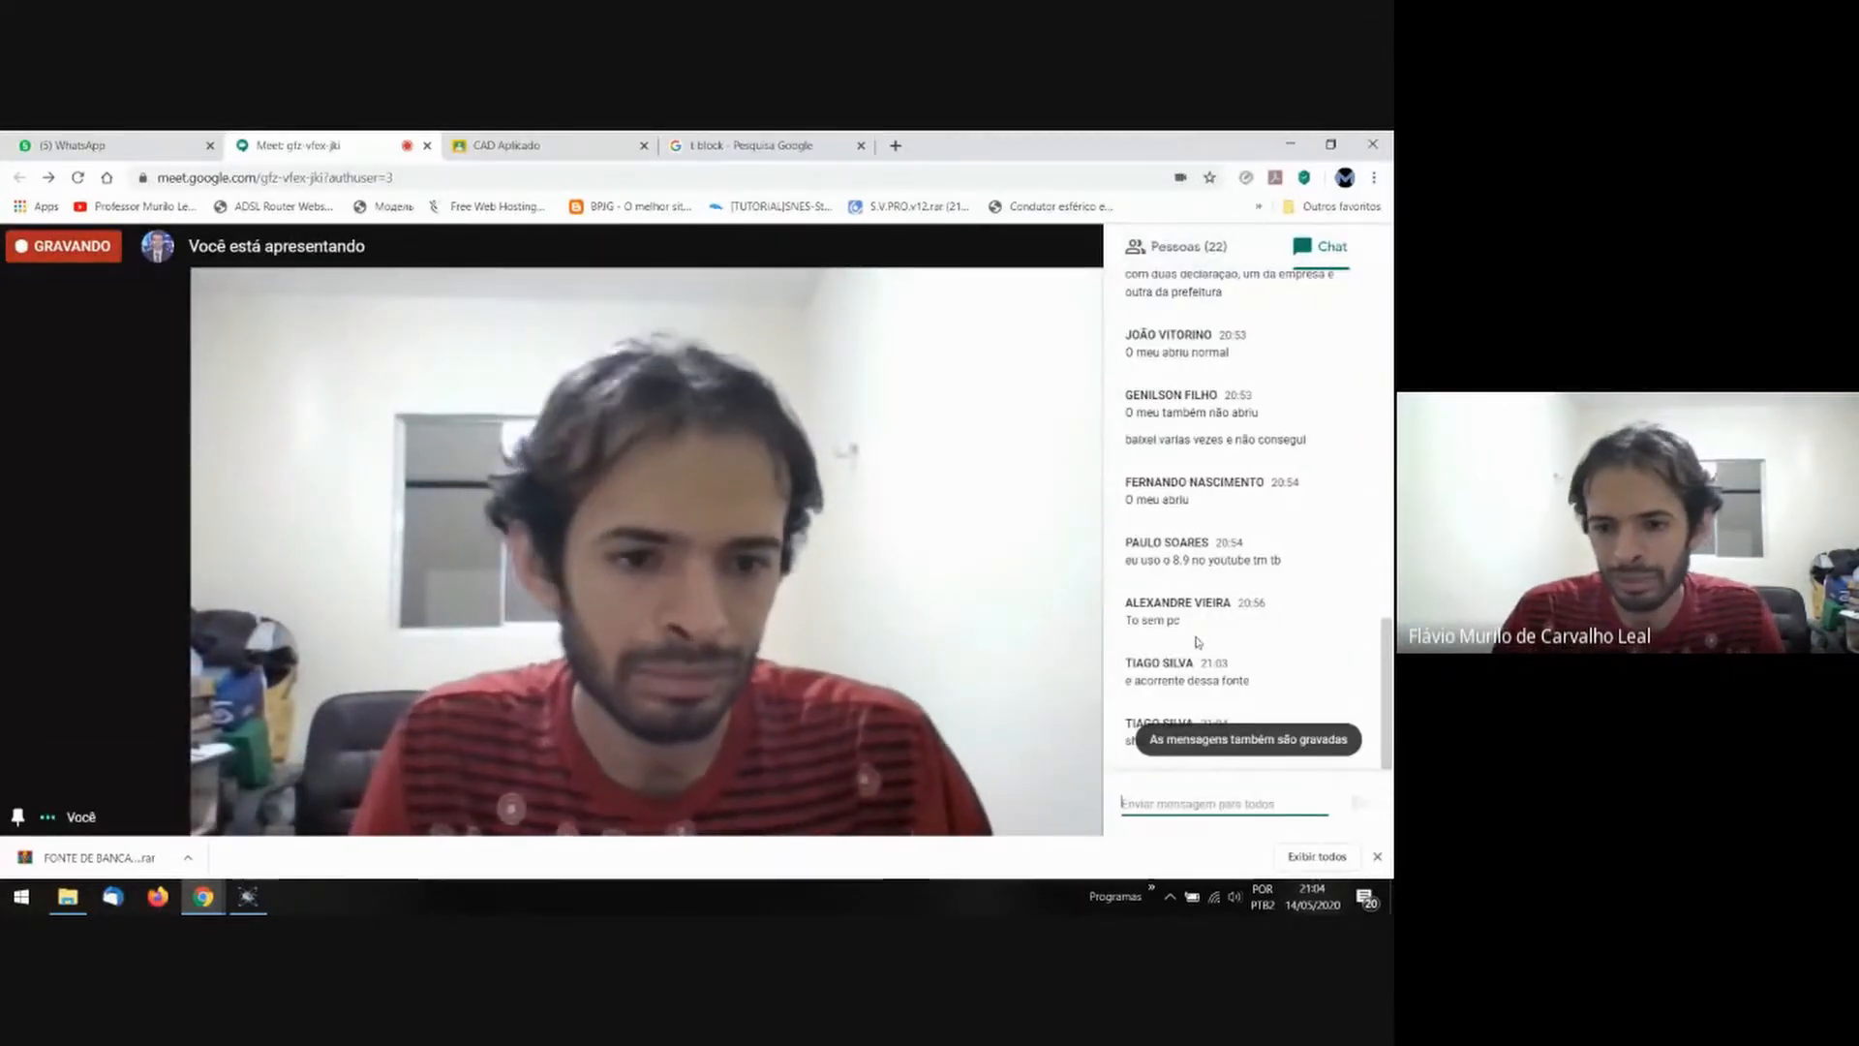
Return to the Proteus schematic and highlight capacitors C3, C1 and C4 in turn.
{"action": "left_click", "coordinate": [249, 897]}
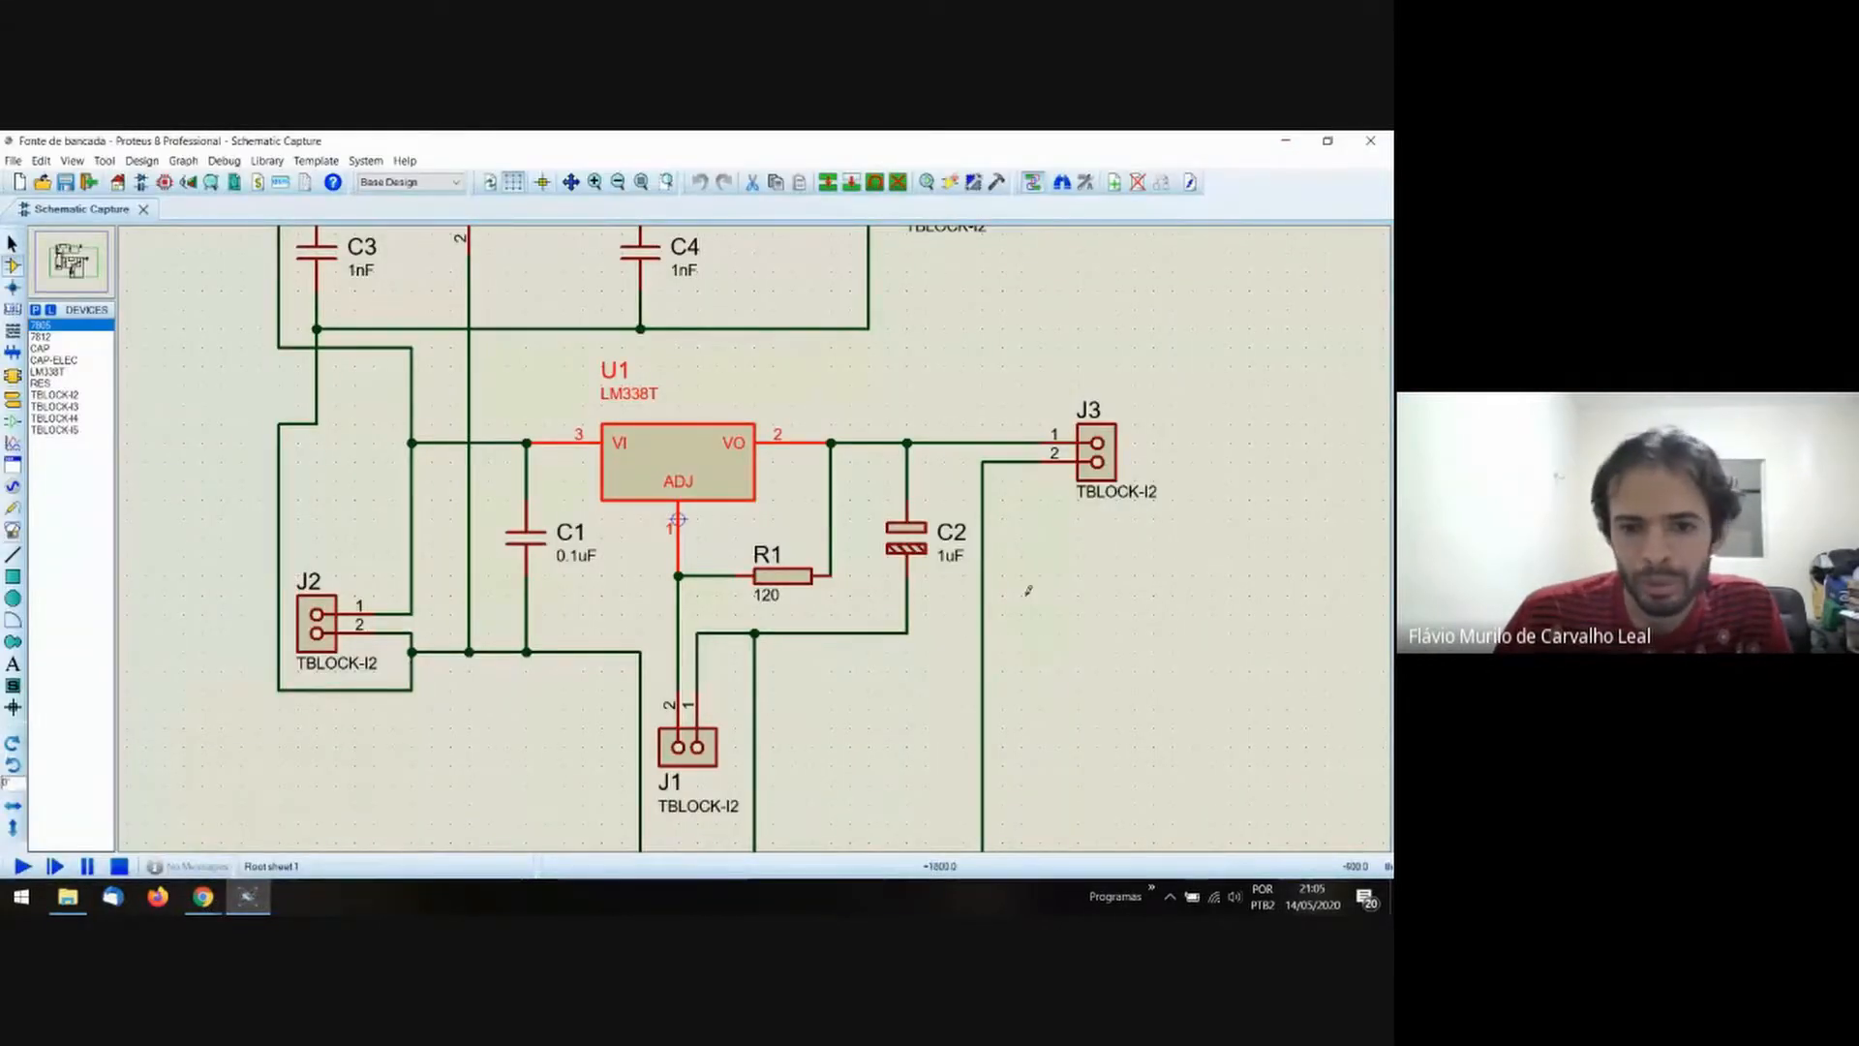
{"action": "scroll", "coordinate": [934, 616], "scroll_direction": "down", "scroll_amount": 2}
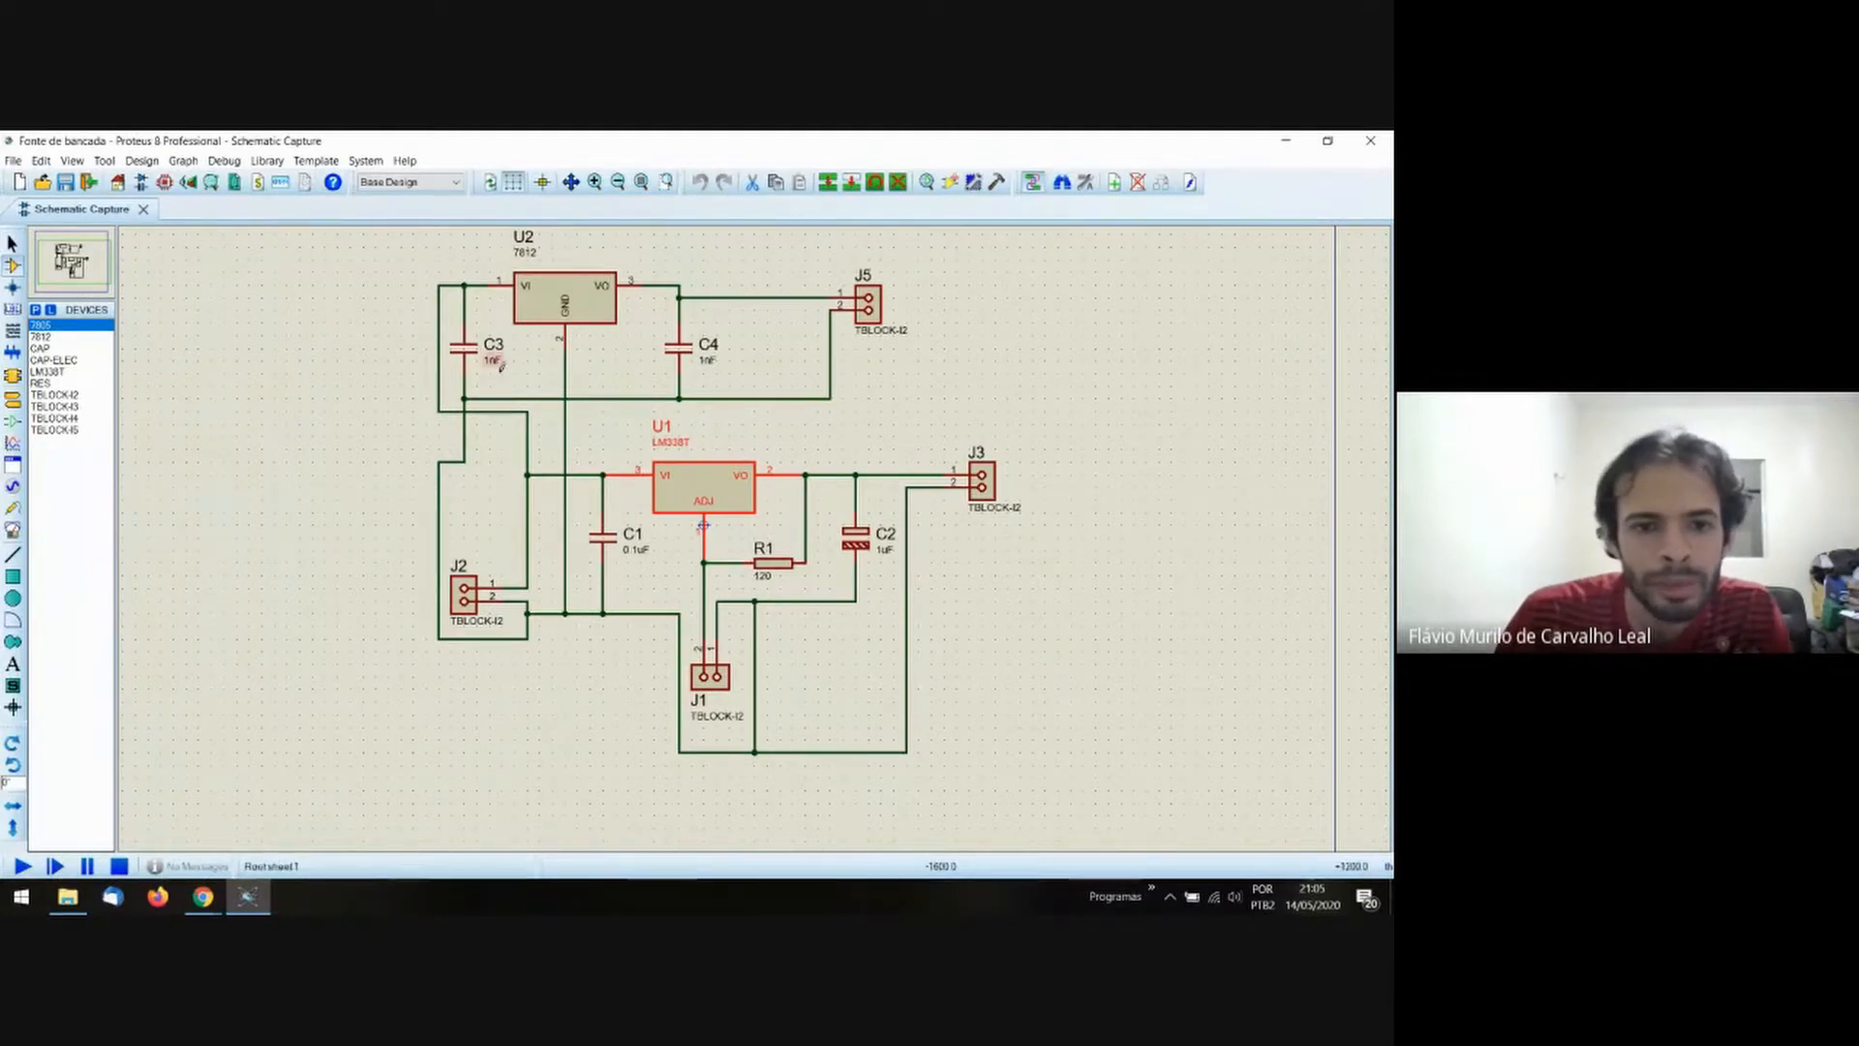
{"action": "left_click", "coordinate": [532, 372]}
{"action": "left_click", "coordinate": [464, 355]}
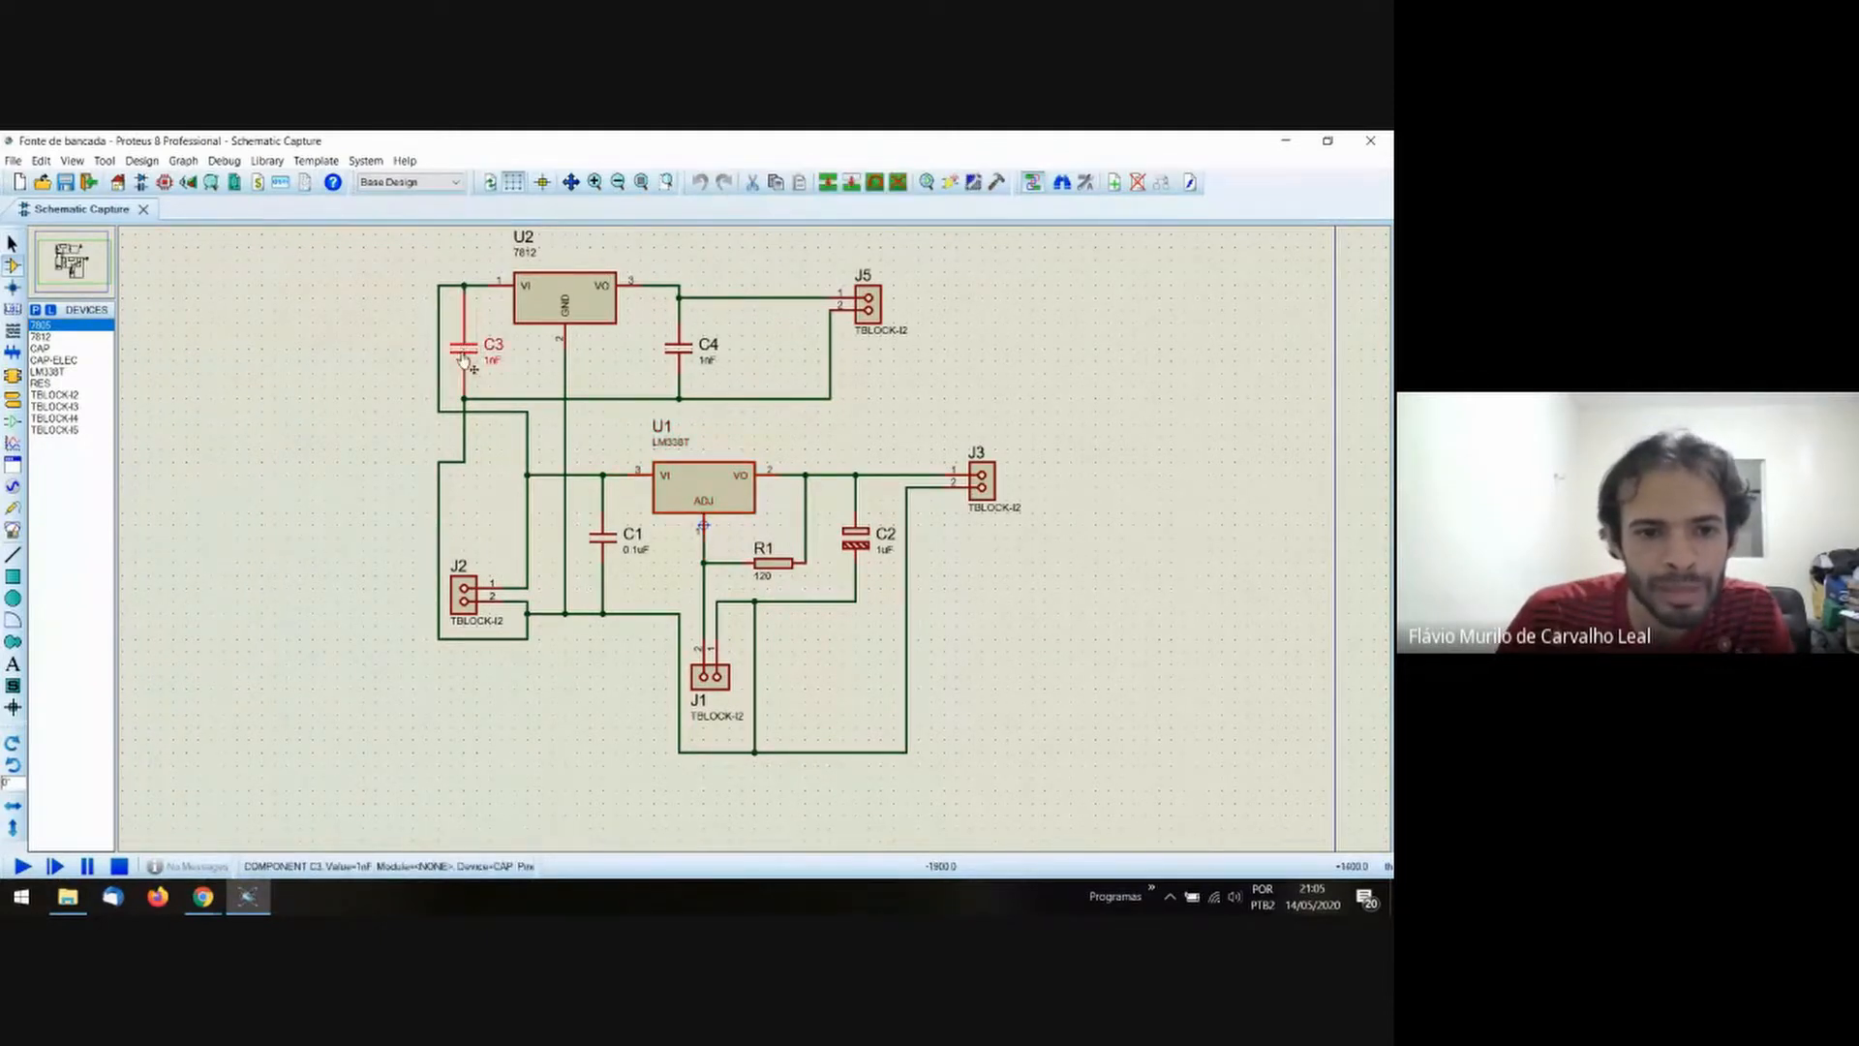
{"action": "left_click", "coordinate": [602, 538]}
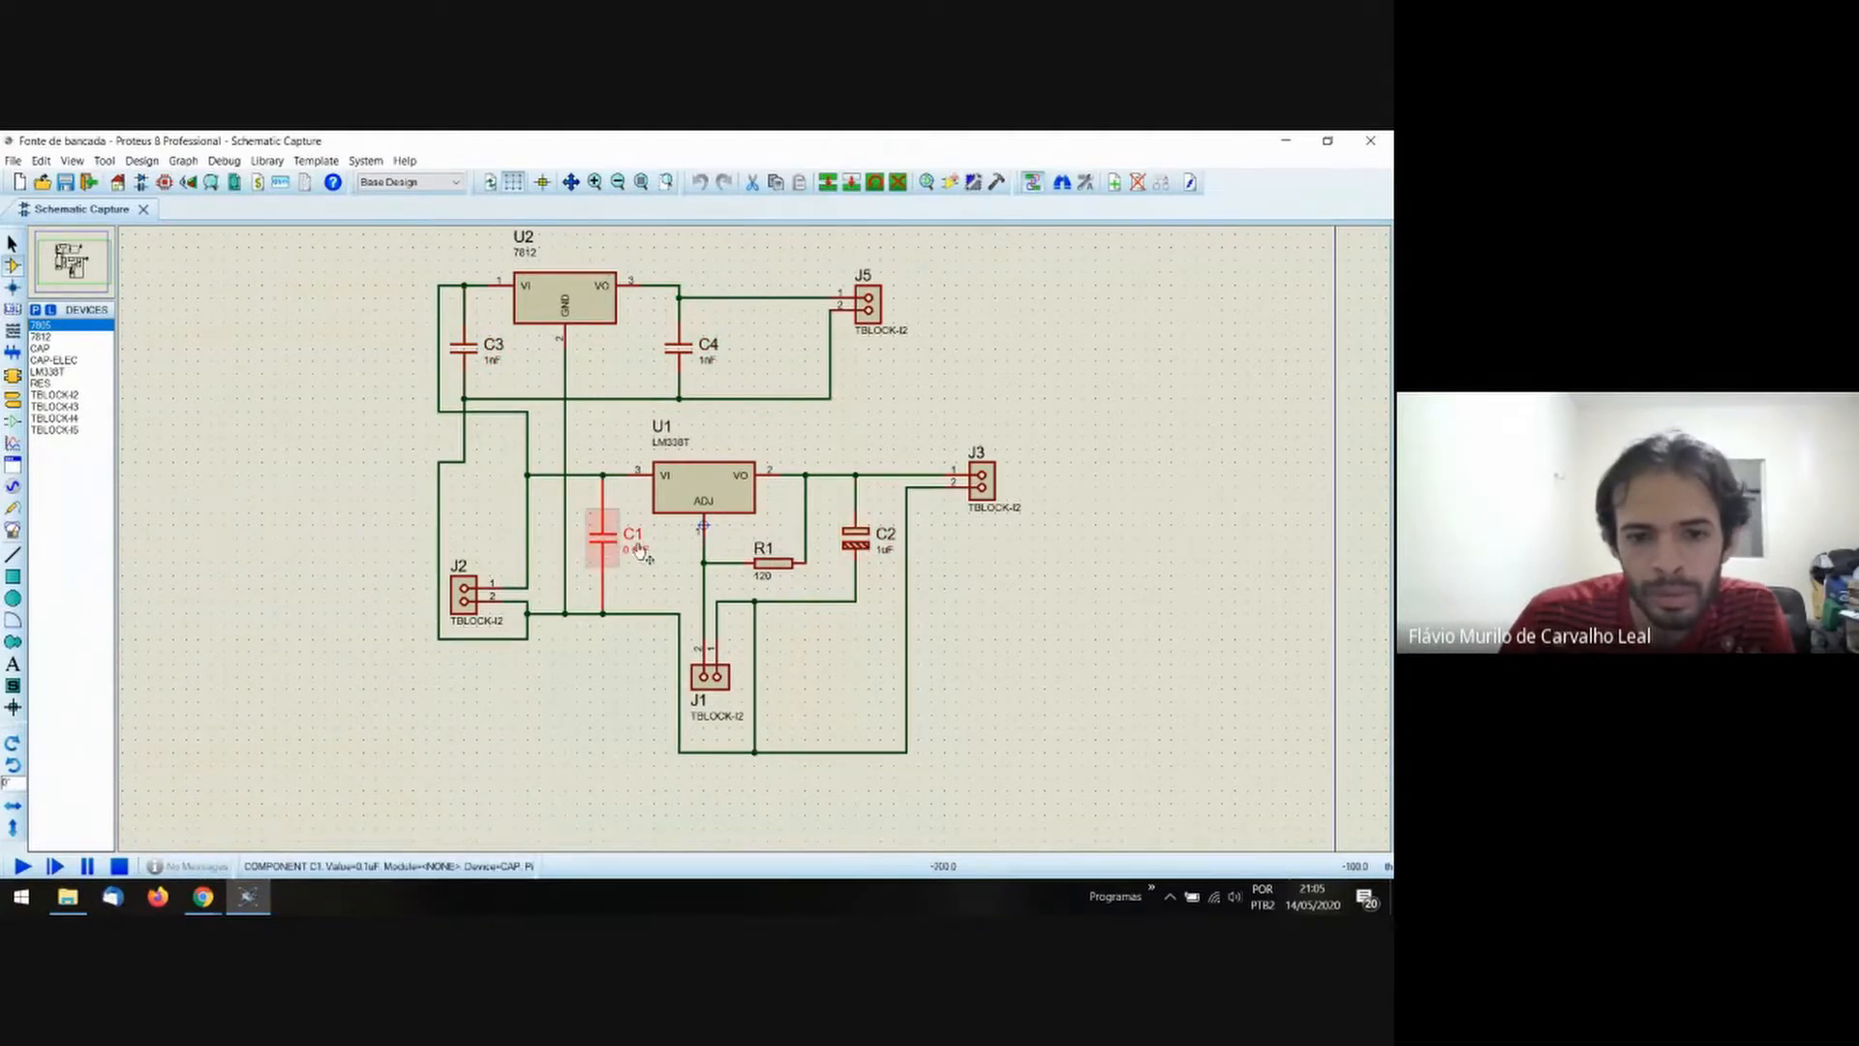
{"action": "left_click", "coordinate": [823, 566]}
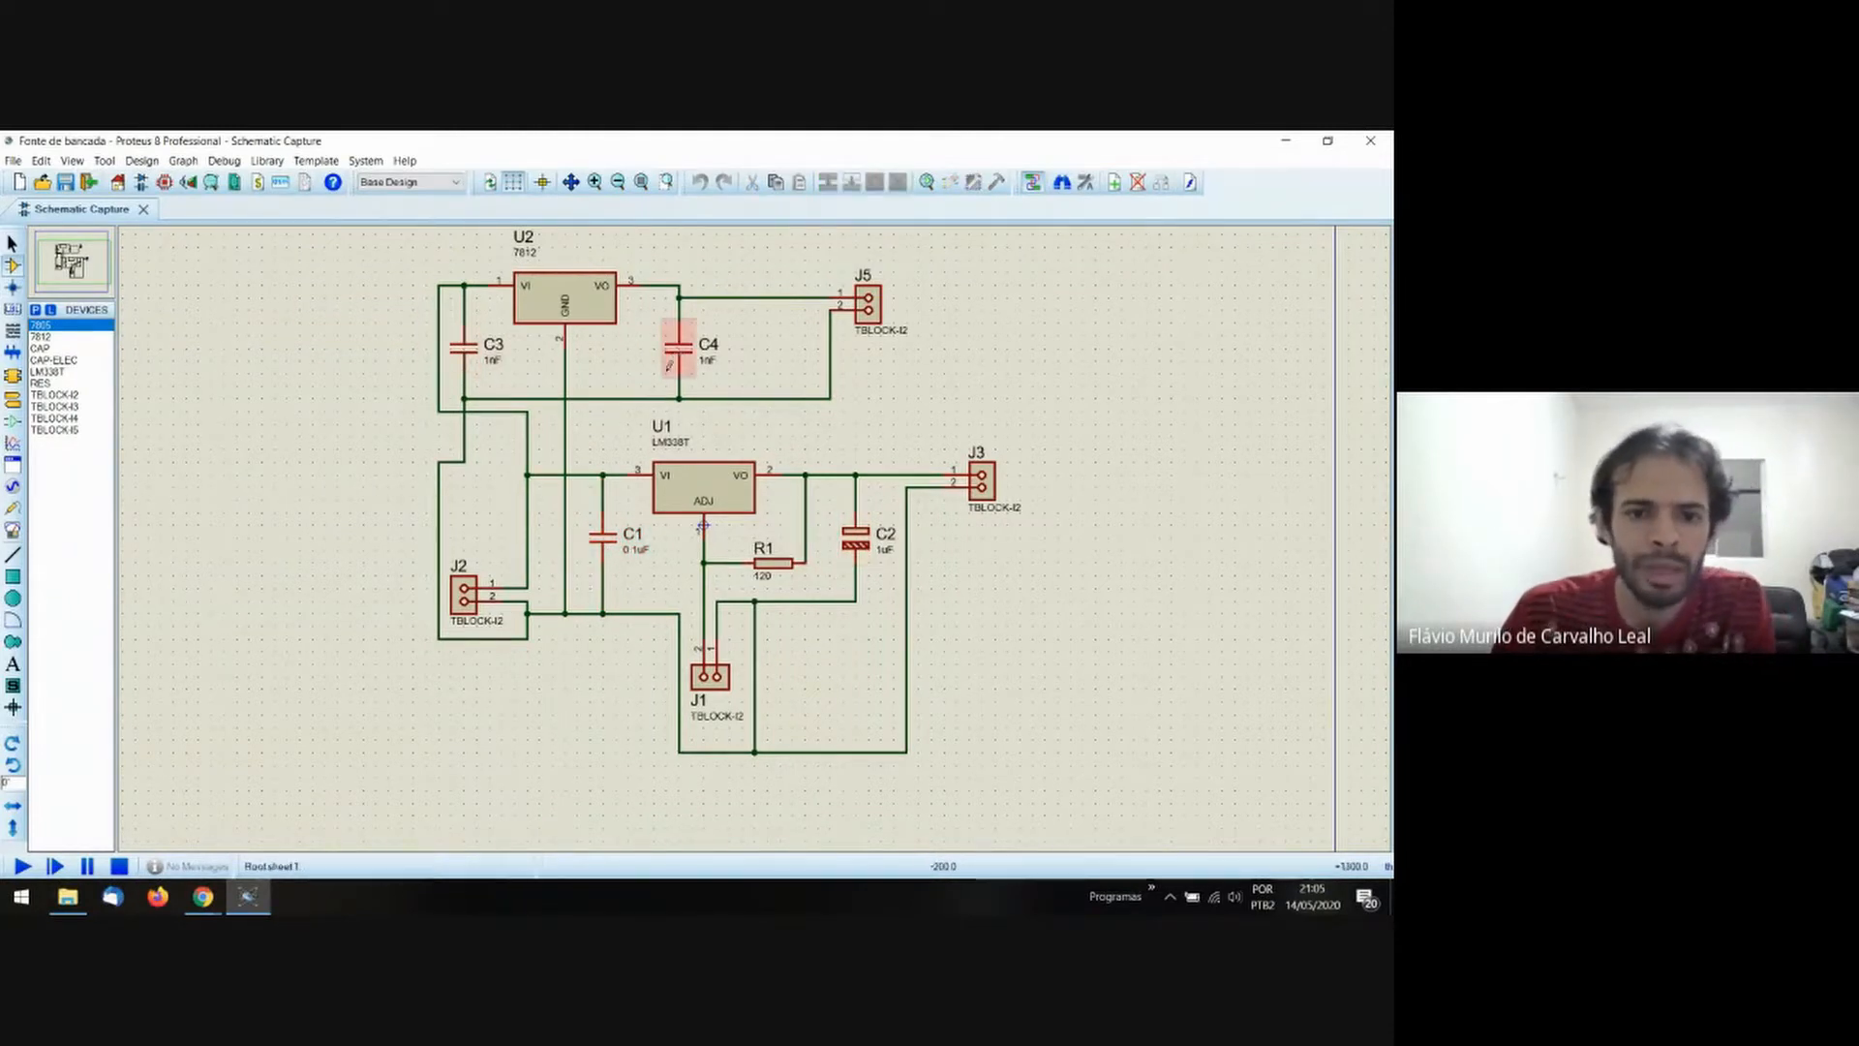
{"action": "left_click", "coordinate": [460, 350]}
{"action": "left_click", "coordinate": [680, 360]}
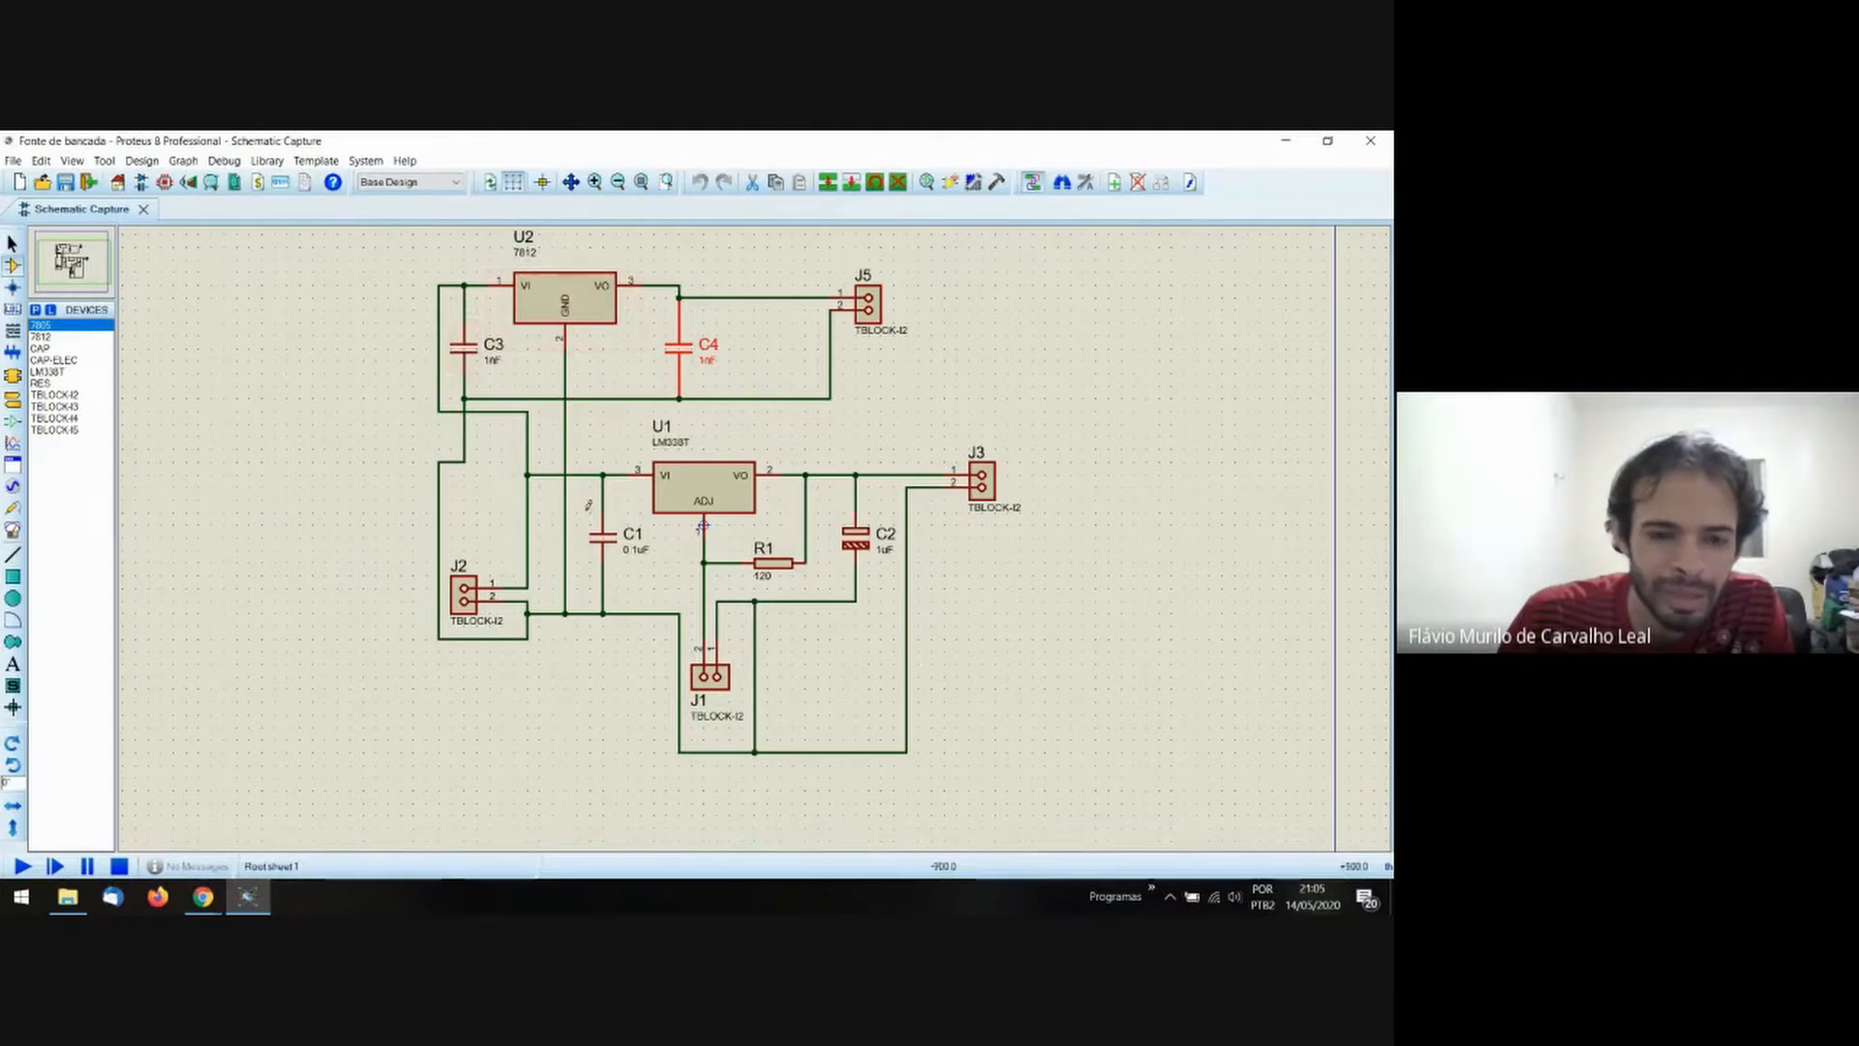
Switch to the Google Meet call in Chrome and dismiss the browser's downloads bar.
{"action": "mouse_move", "coordinate": [203, 897]}
{"action": "left_click", "coordinate": [96, 808]}
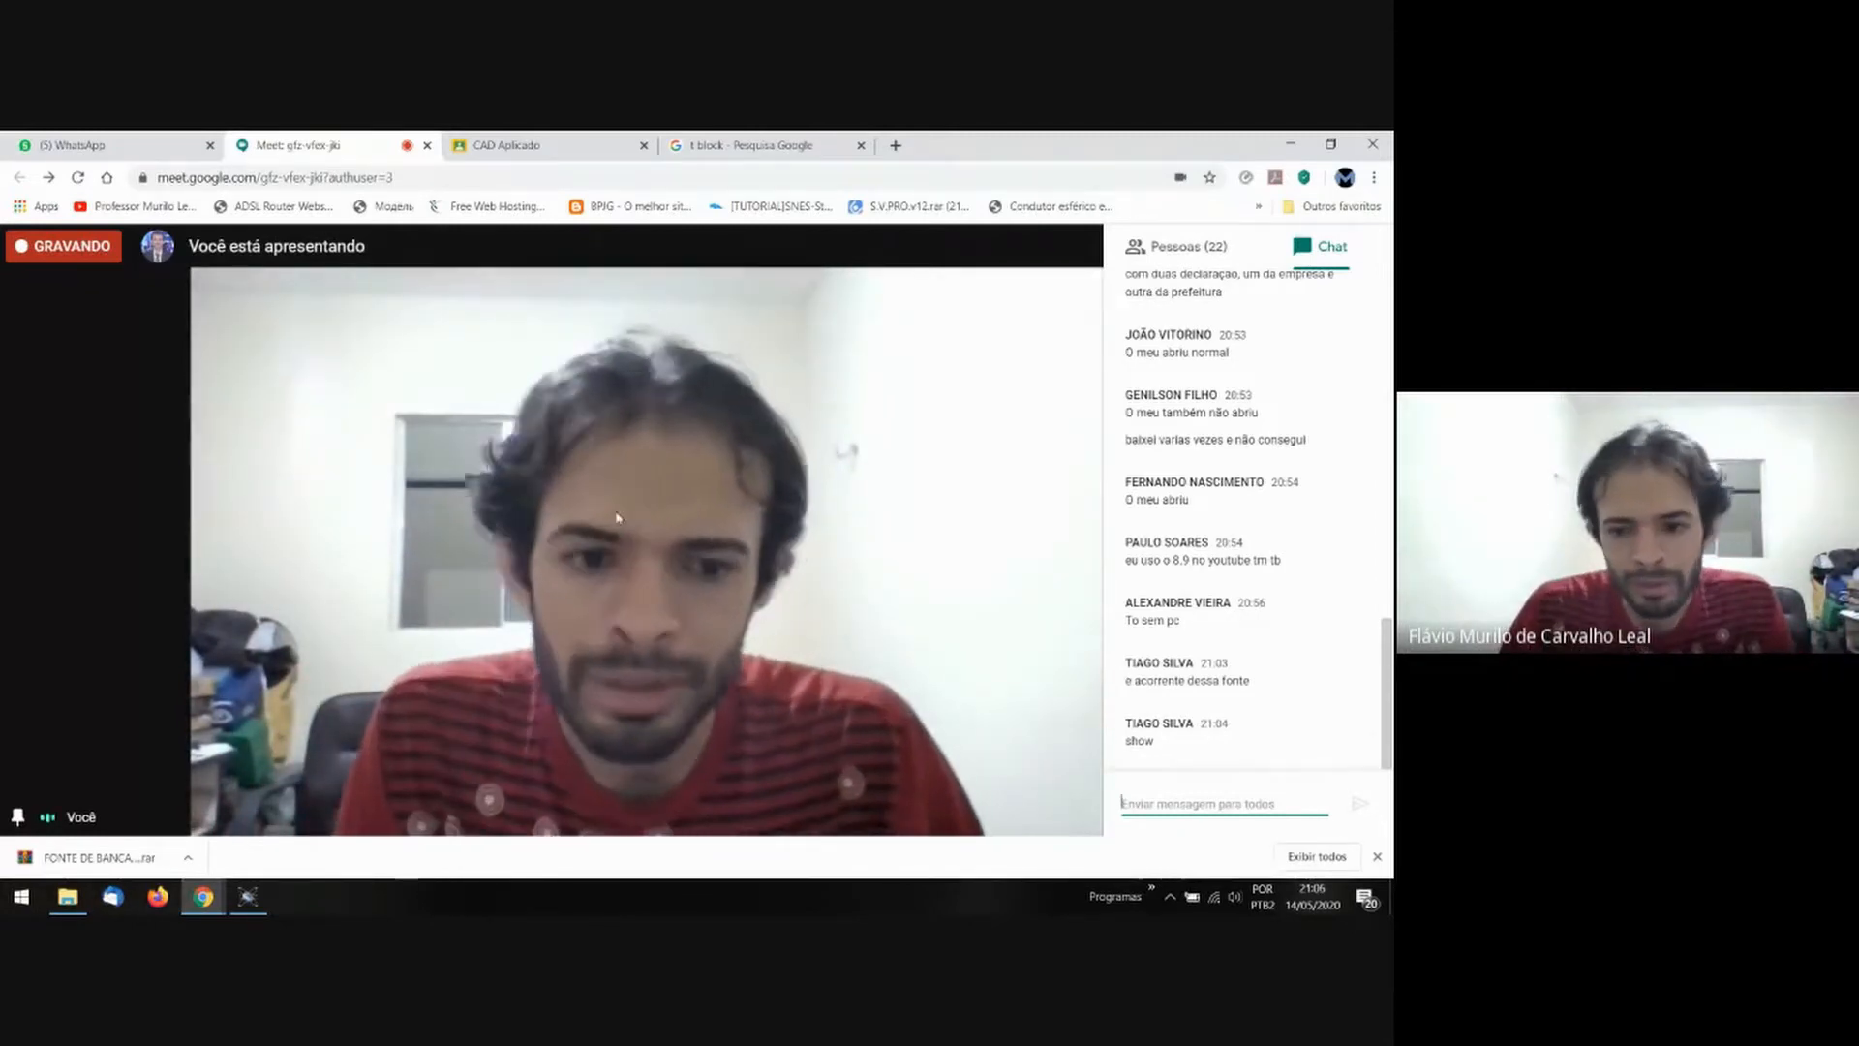
{"action": "left_click", "coordinate": [1378, 858]}
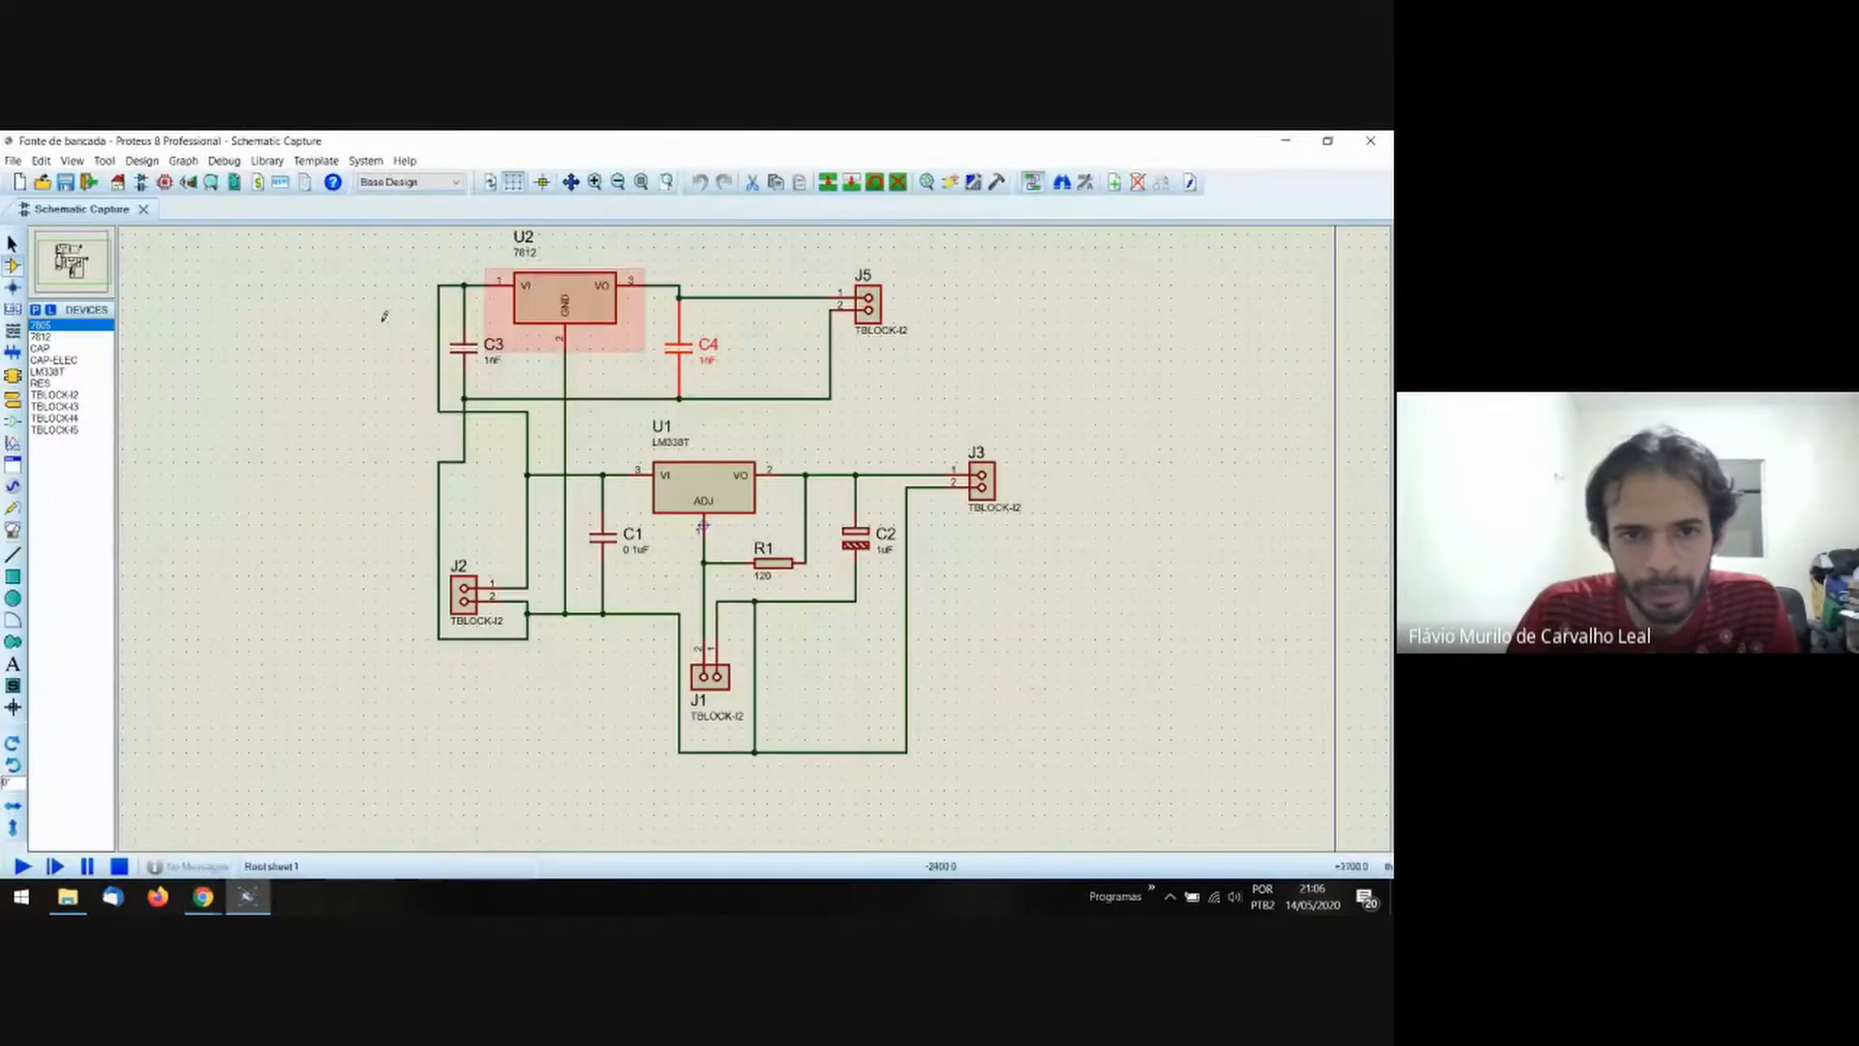
Bring the Google Meet call in Chrome back to the front and close the WhatsApp tab.
{"action": "left_click", "coordinate": [193, 886]}
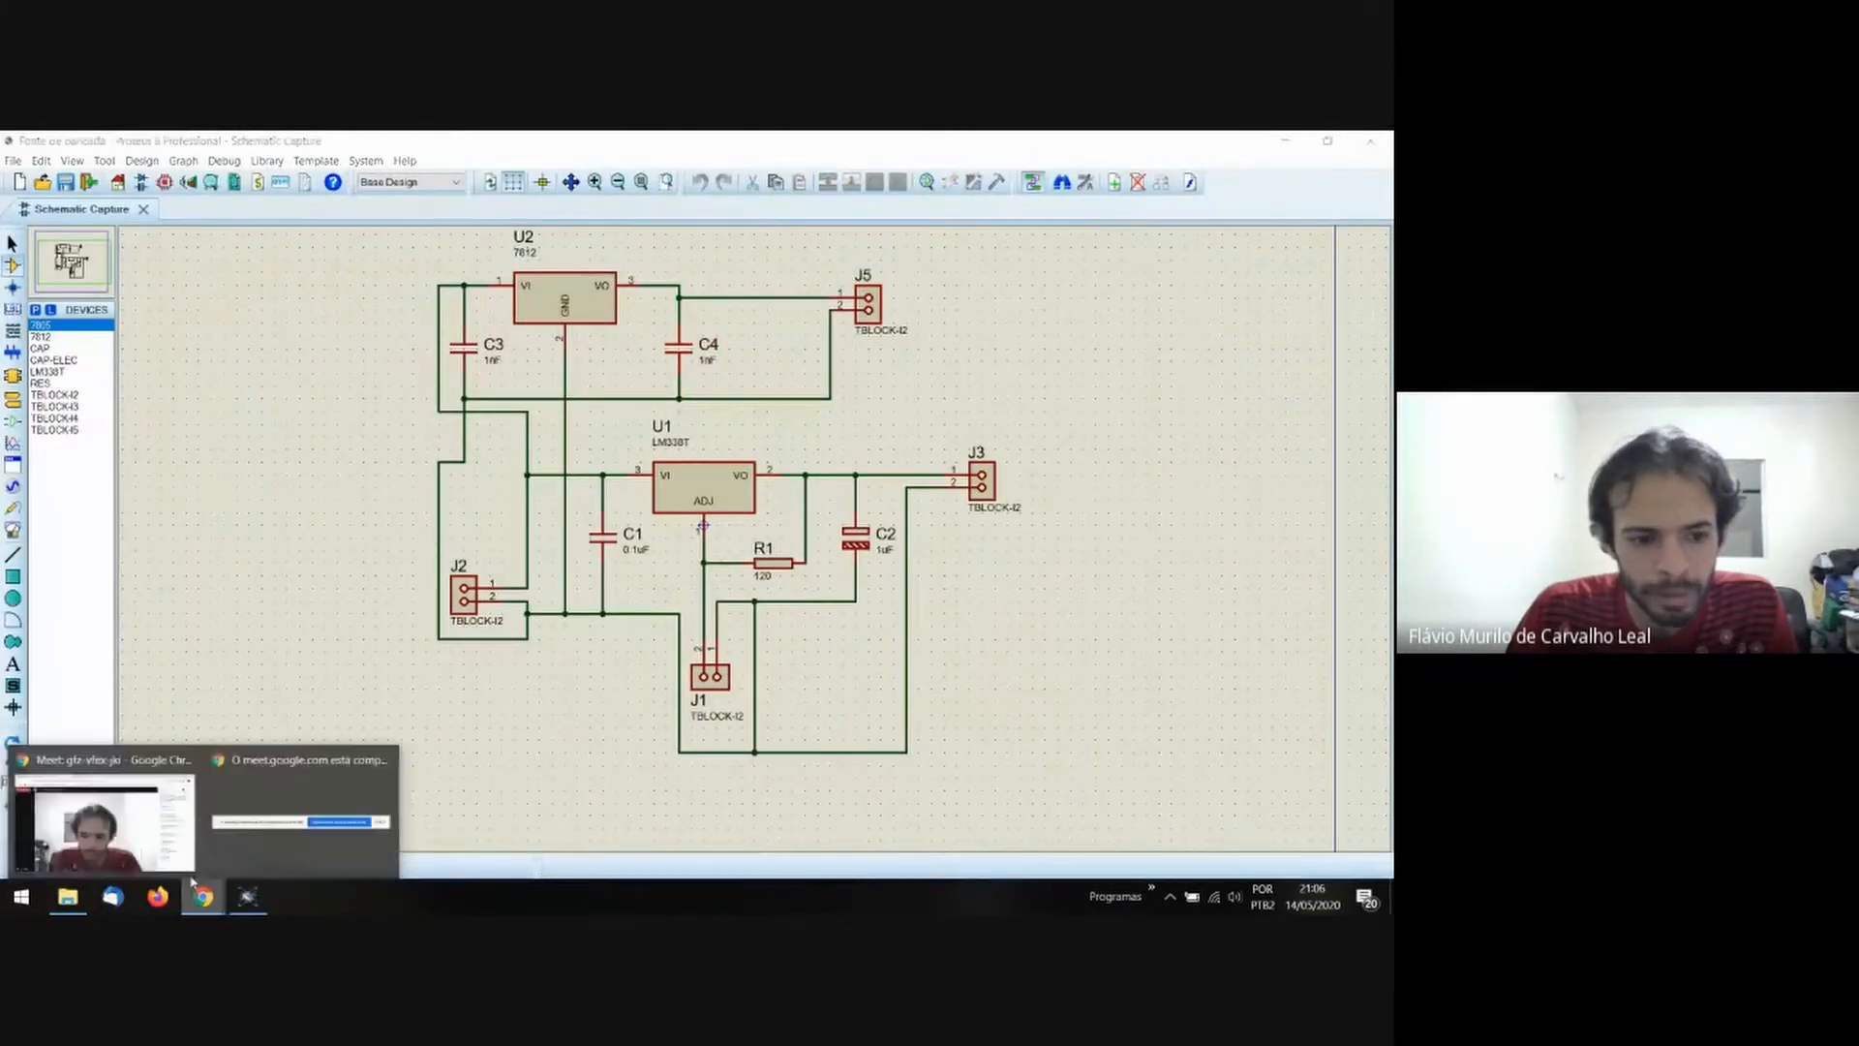
{"action": "left_click", "coordinate": [178, 831]}
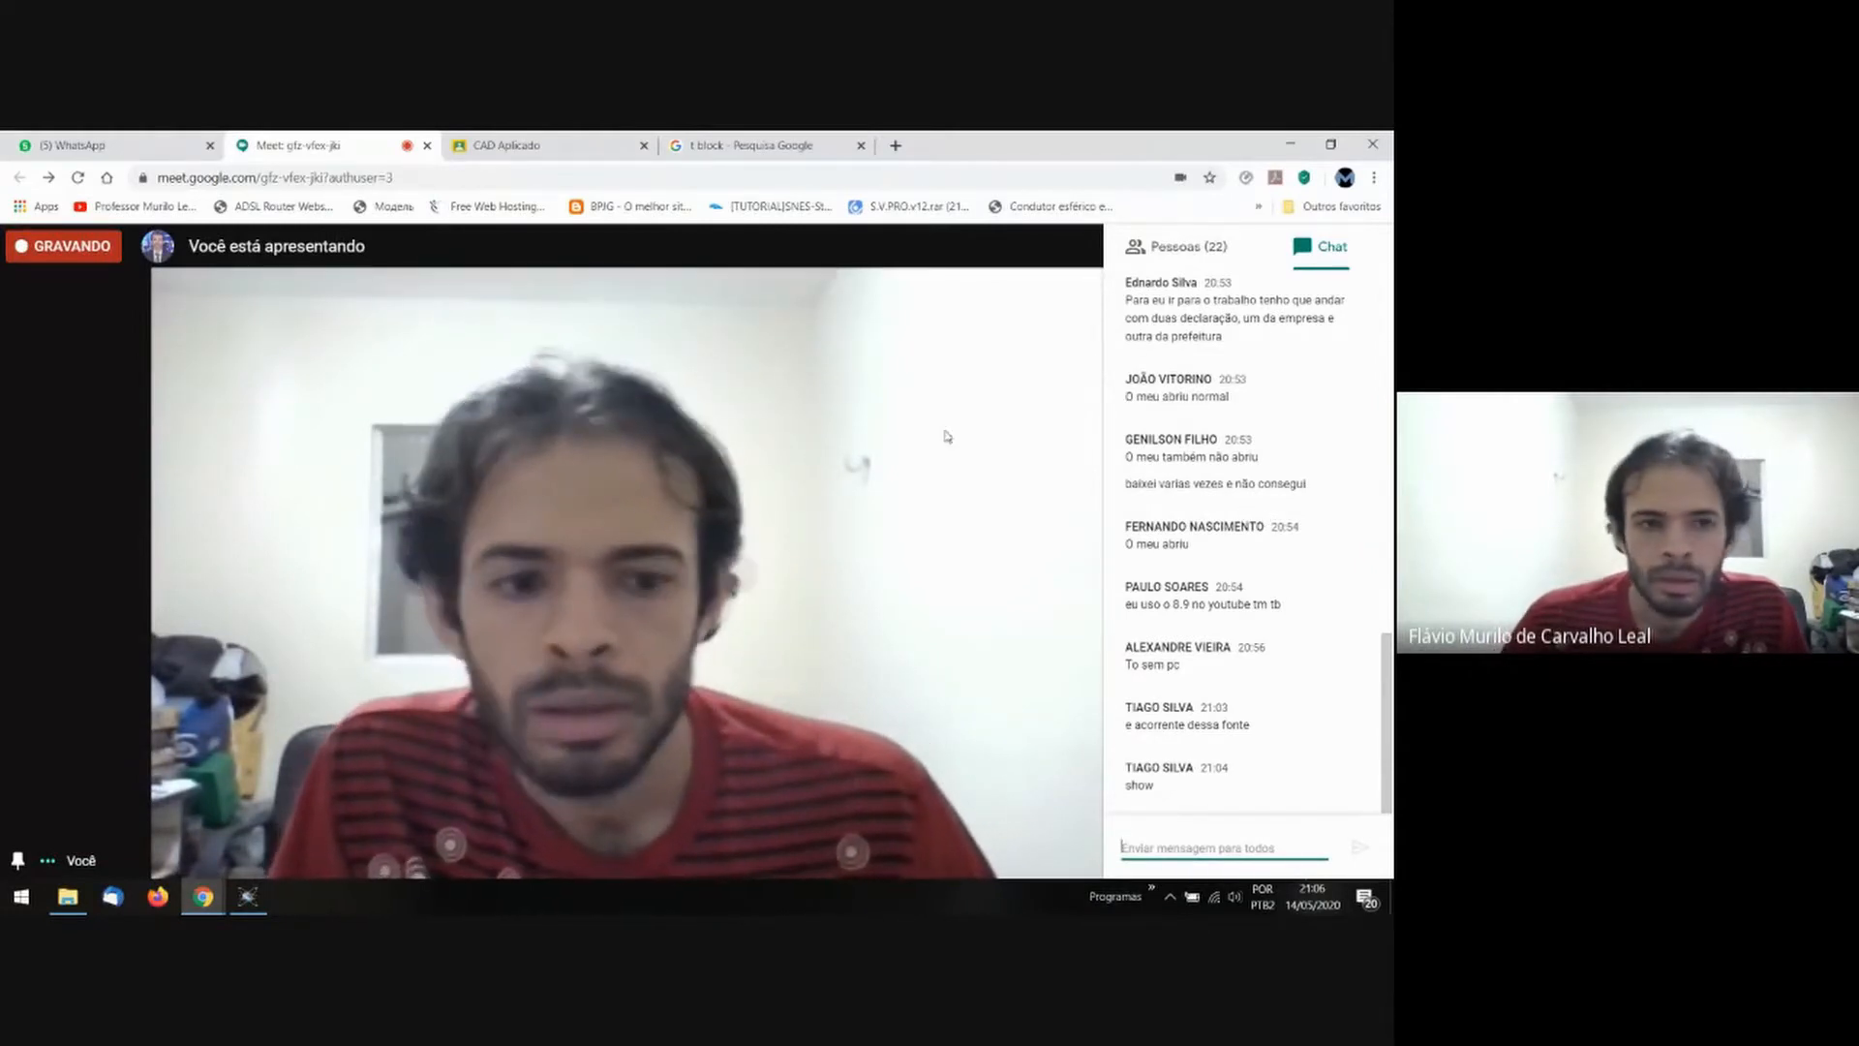
{"action": "left_click", "coordinate": [210, 146]}
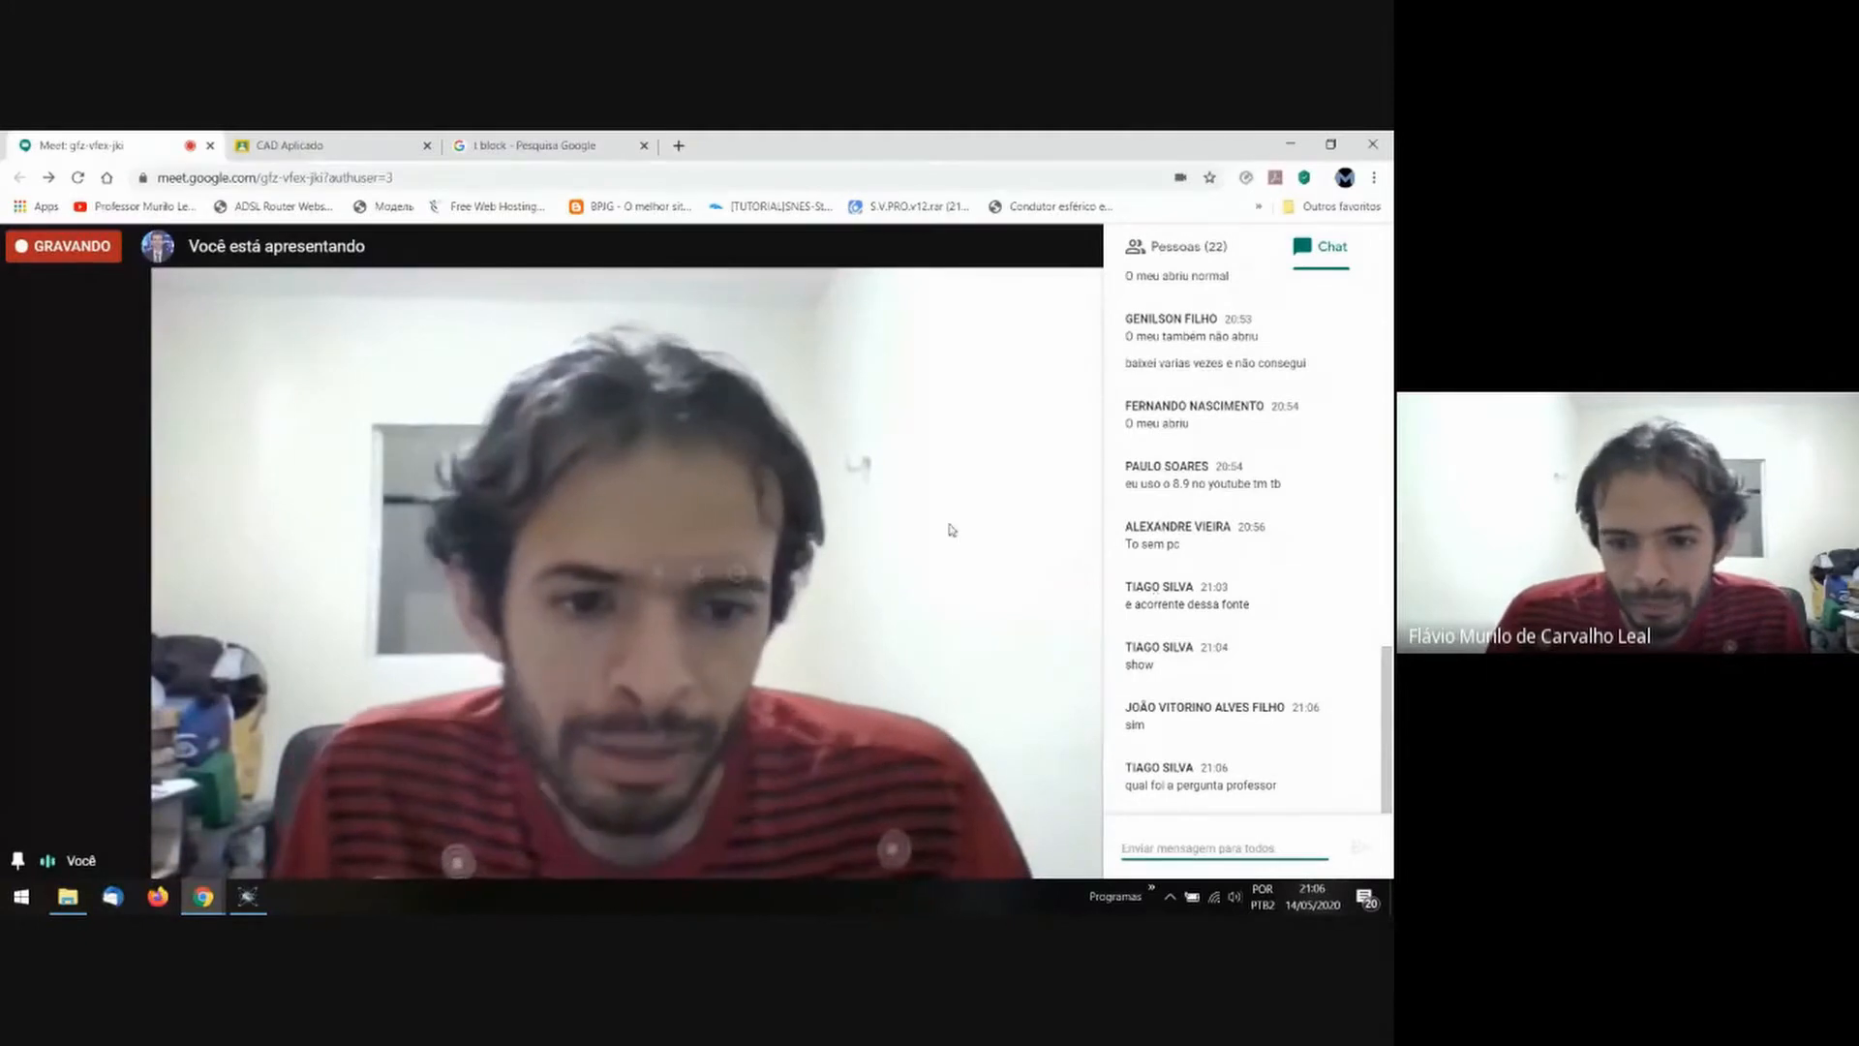
Show the meeting's participant list, then return to the Proteus schematic.
{"action": "left_click", "coordinate": [951, 529]}
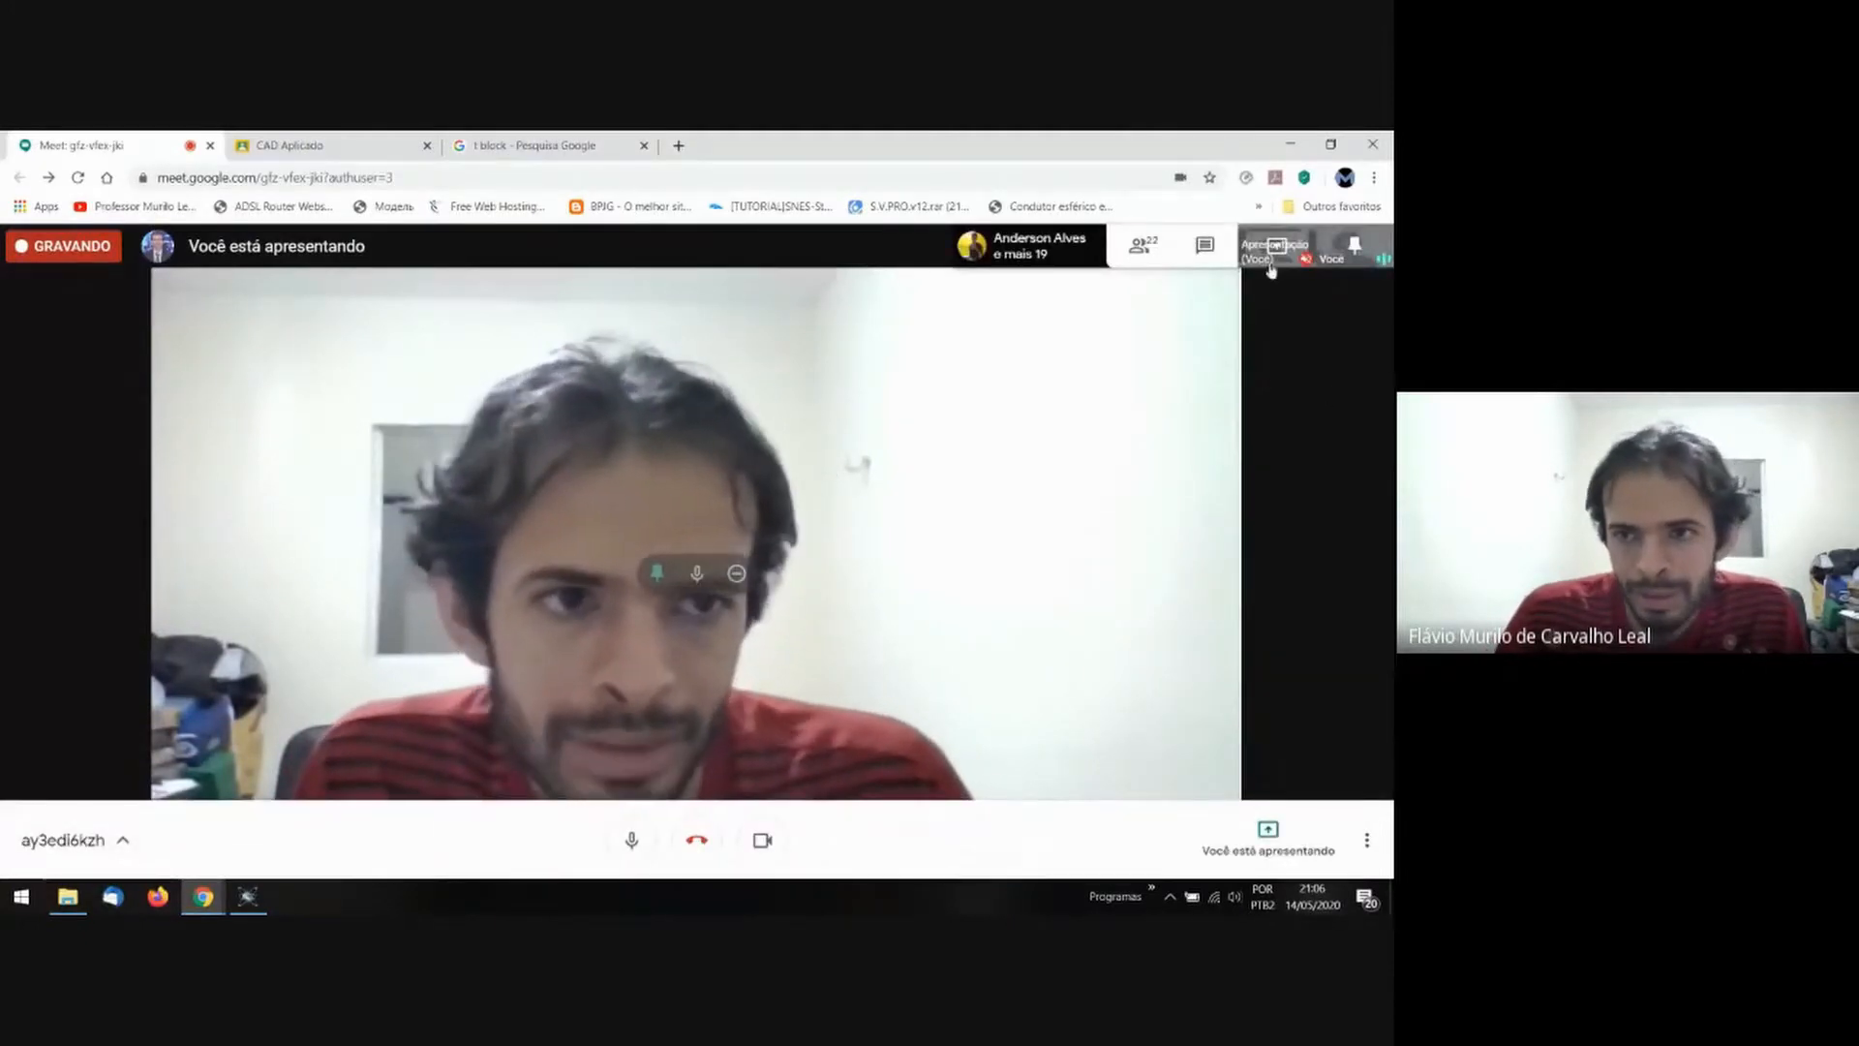
{"action": "left_click", "coordinate": [1143, 246]}
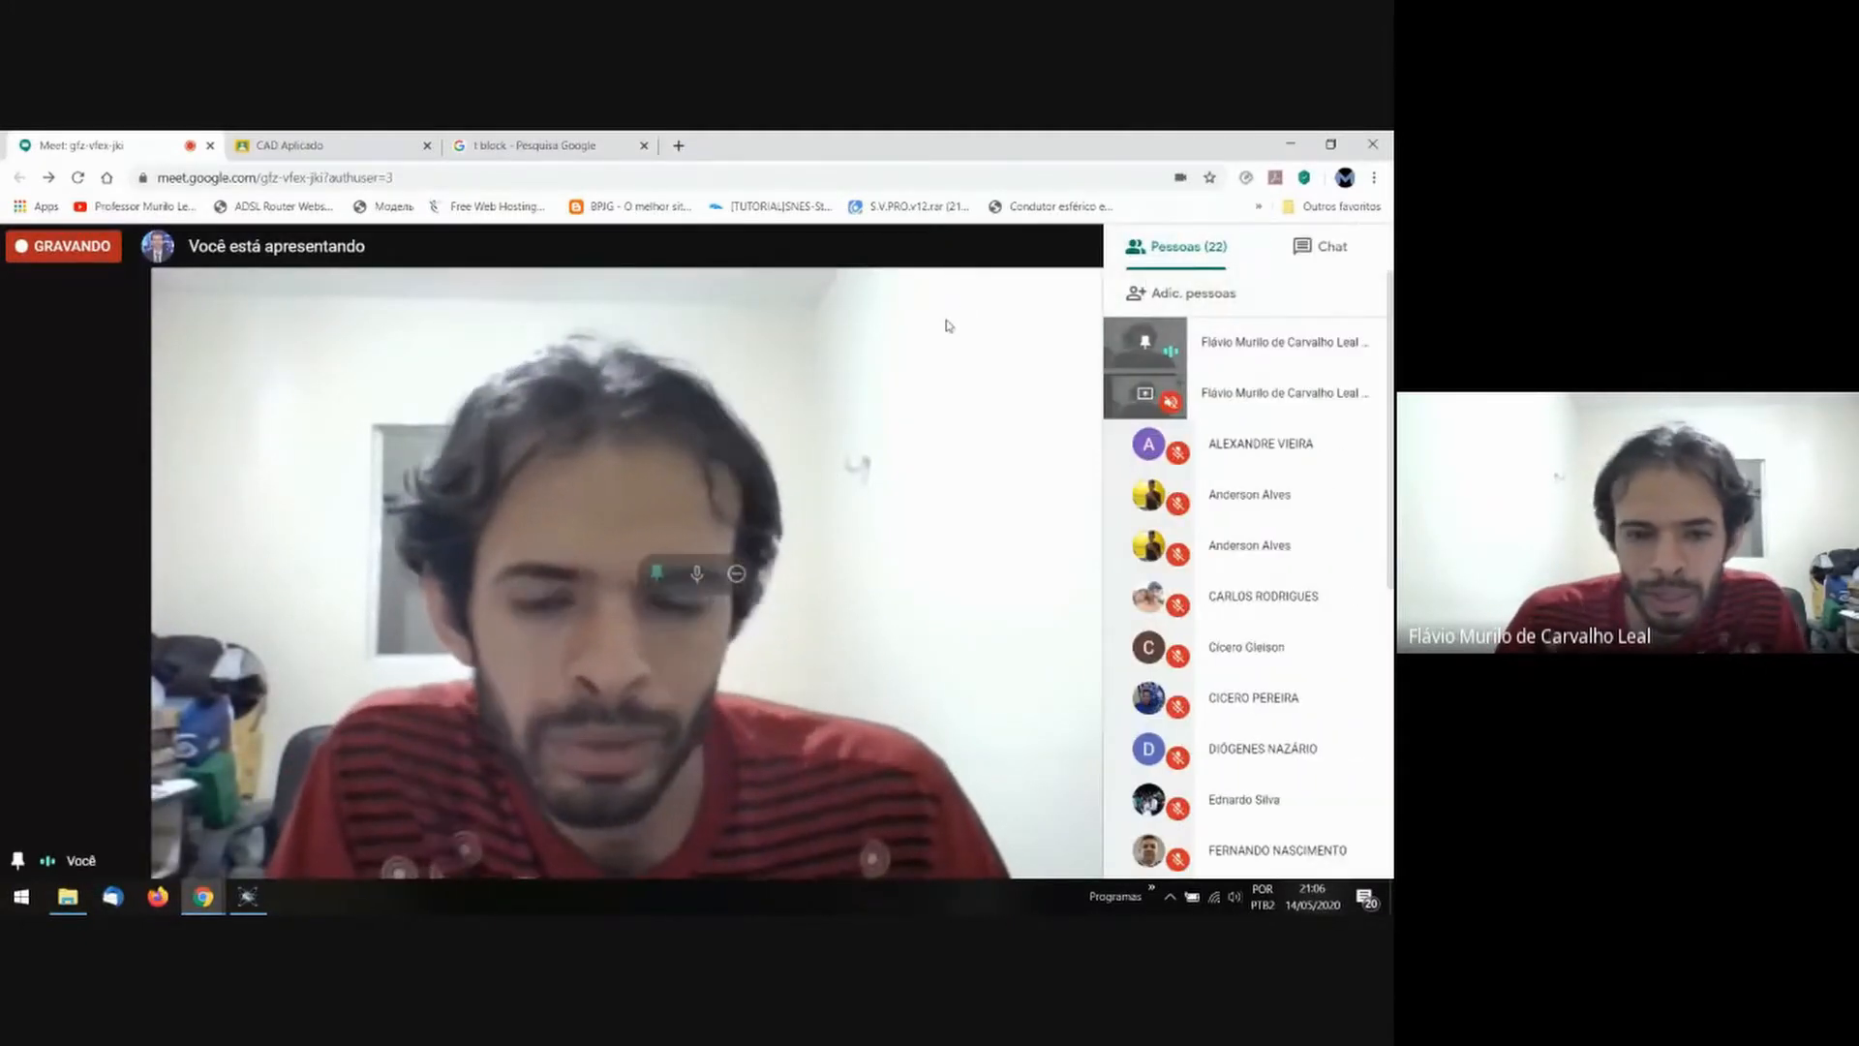
{"action": "key", "text": "alt+Tab"}
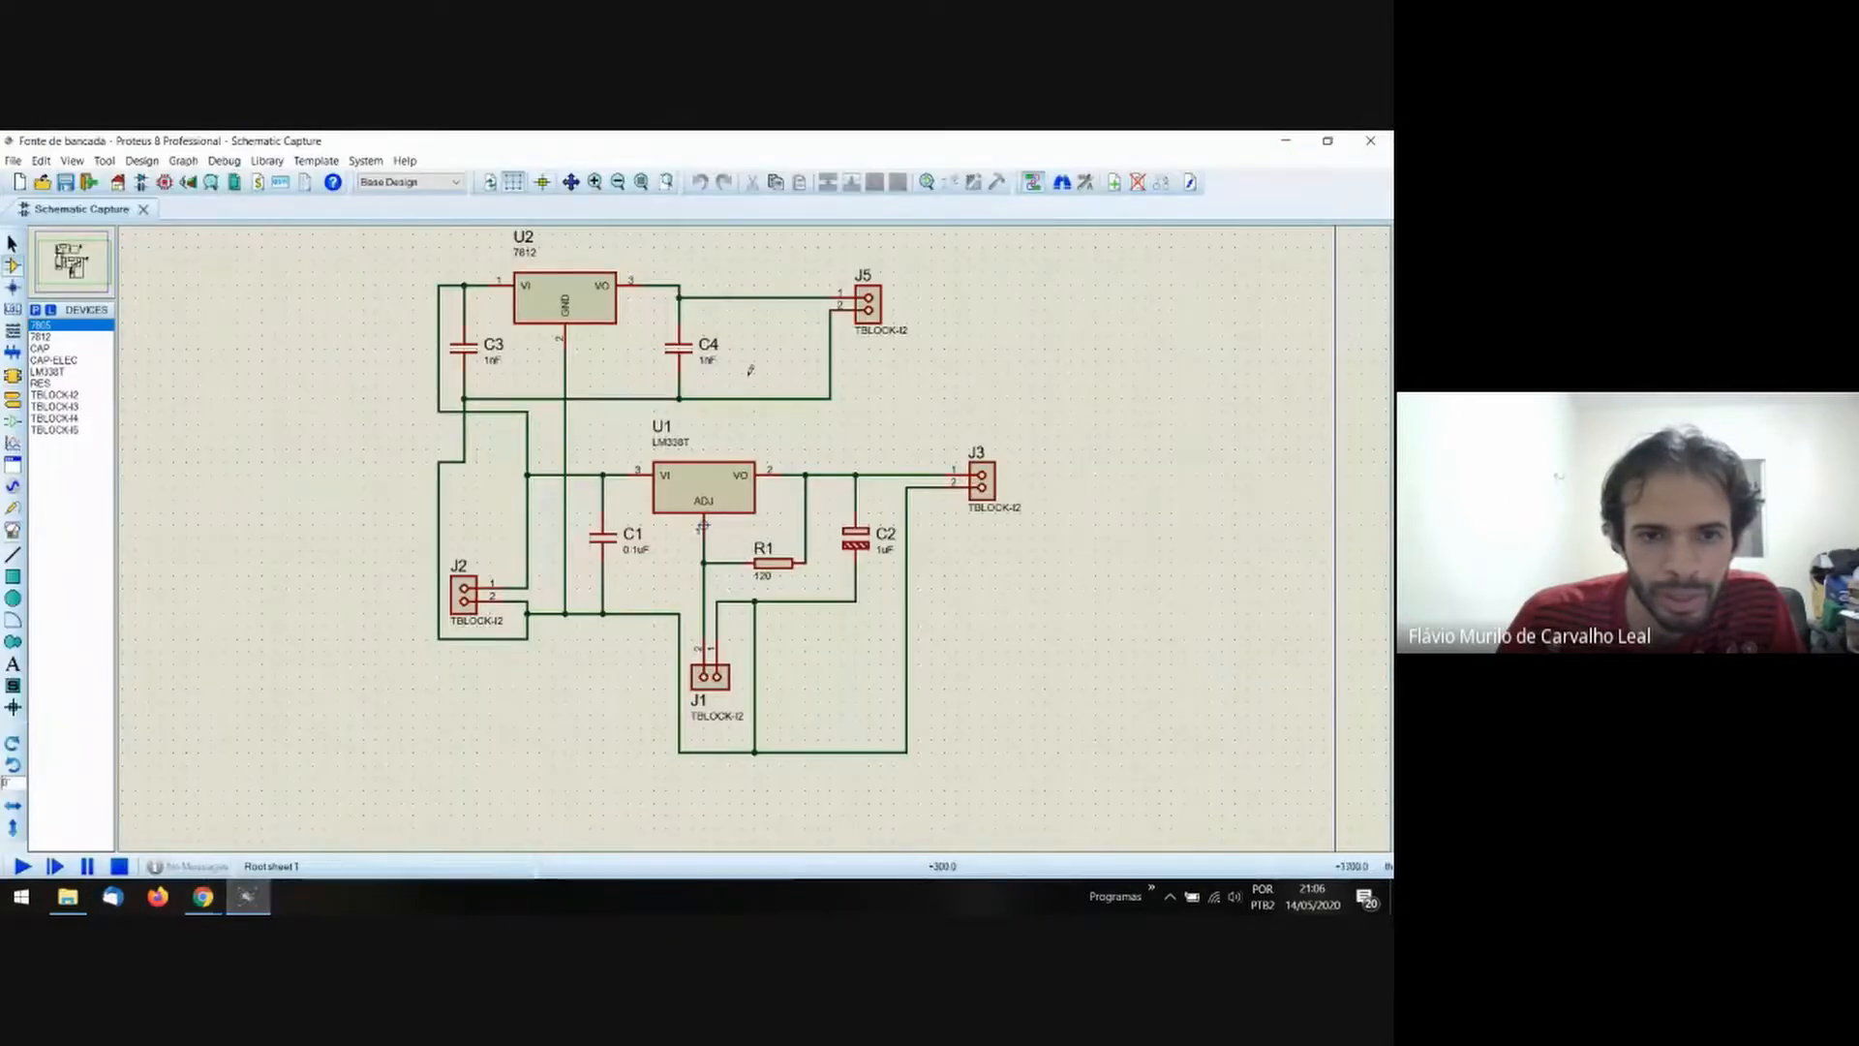
Switch to the Google Meet call in Chrome and read the newest chat replies.
{"action": "mouse_move", "coordinate": [203, 896]}
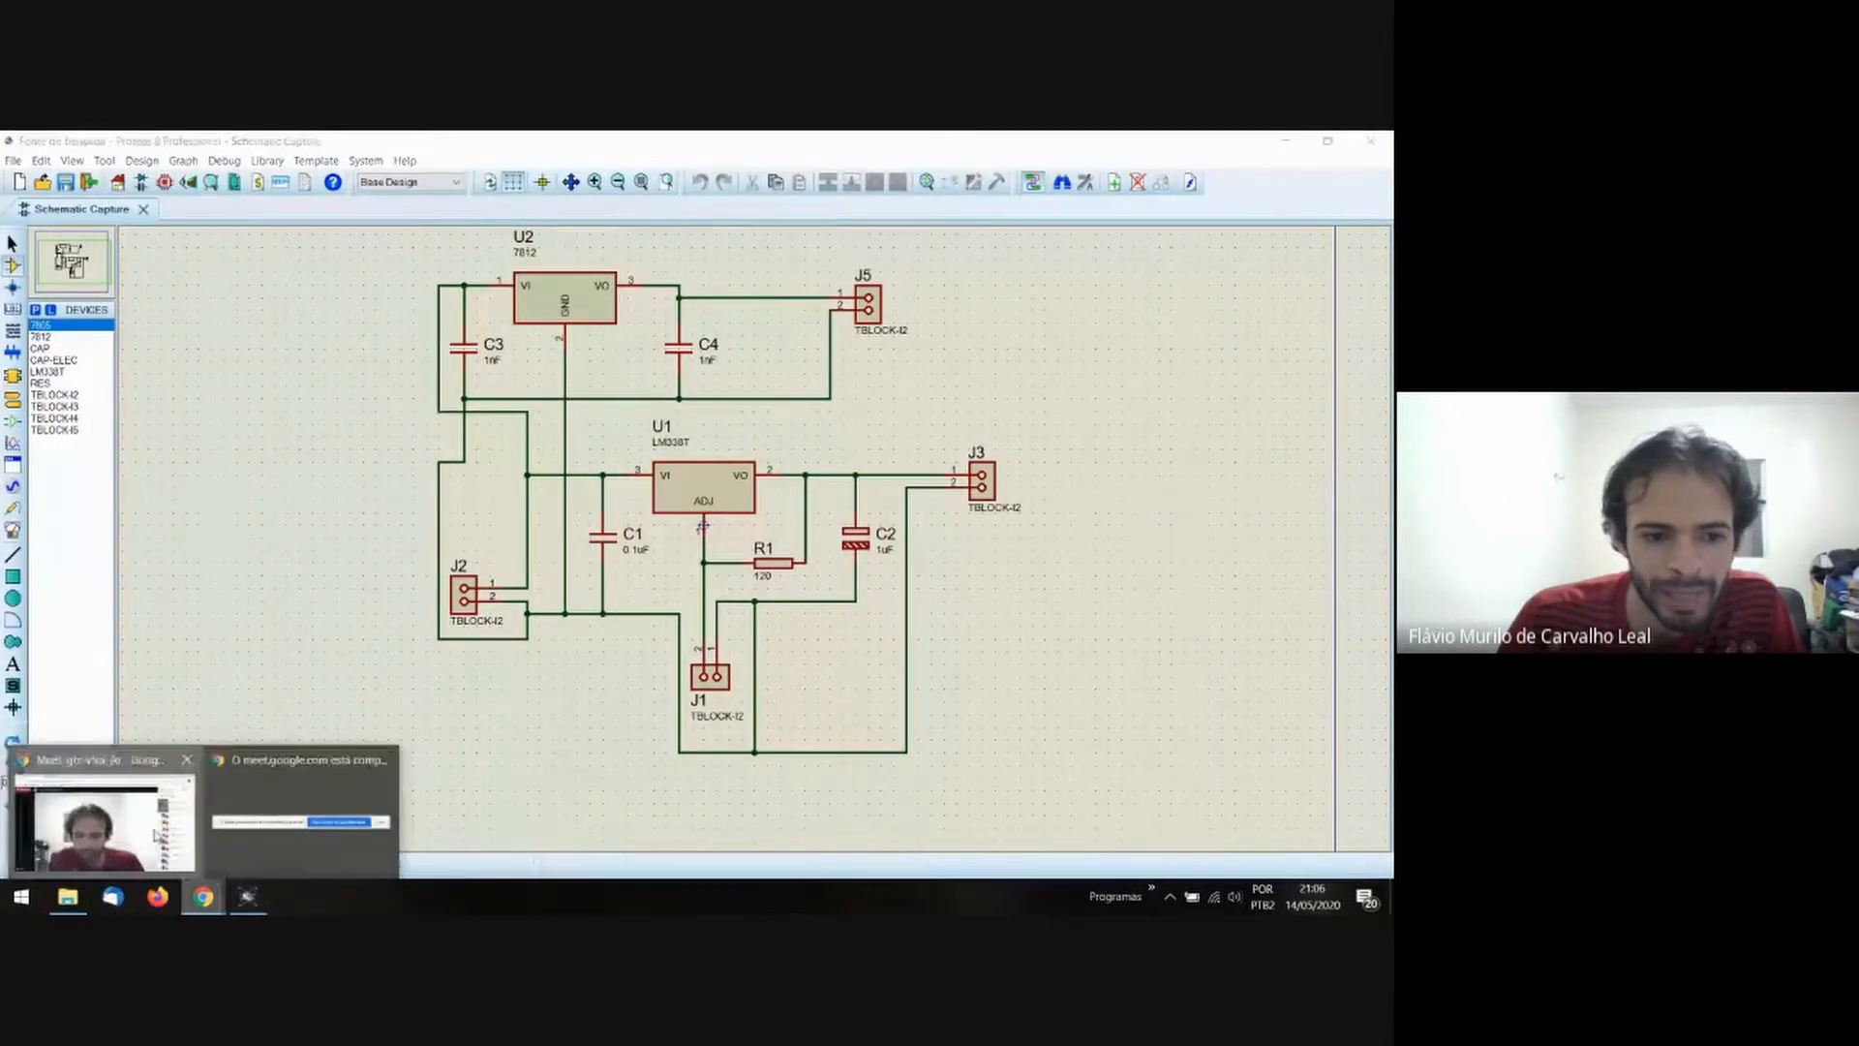
{"action": "left_click", "coordinate": [97, 779]}
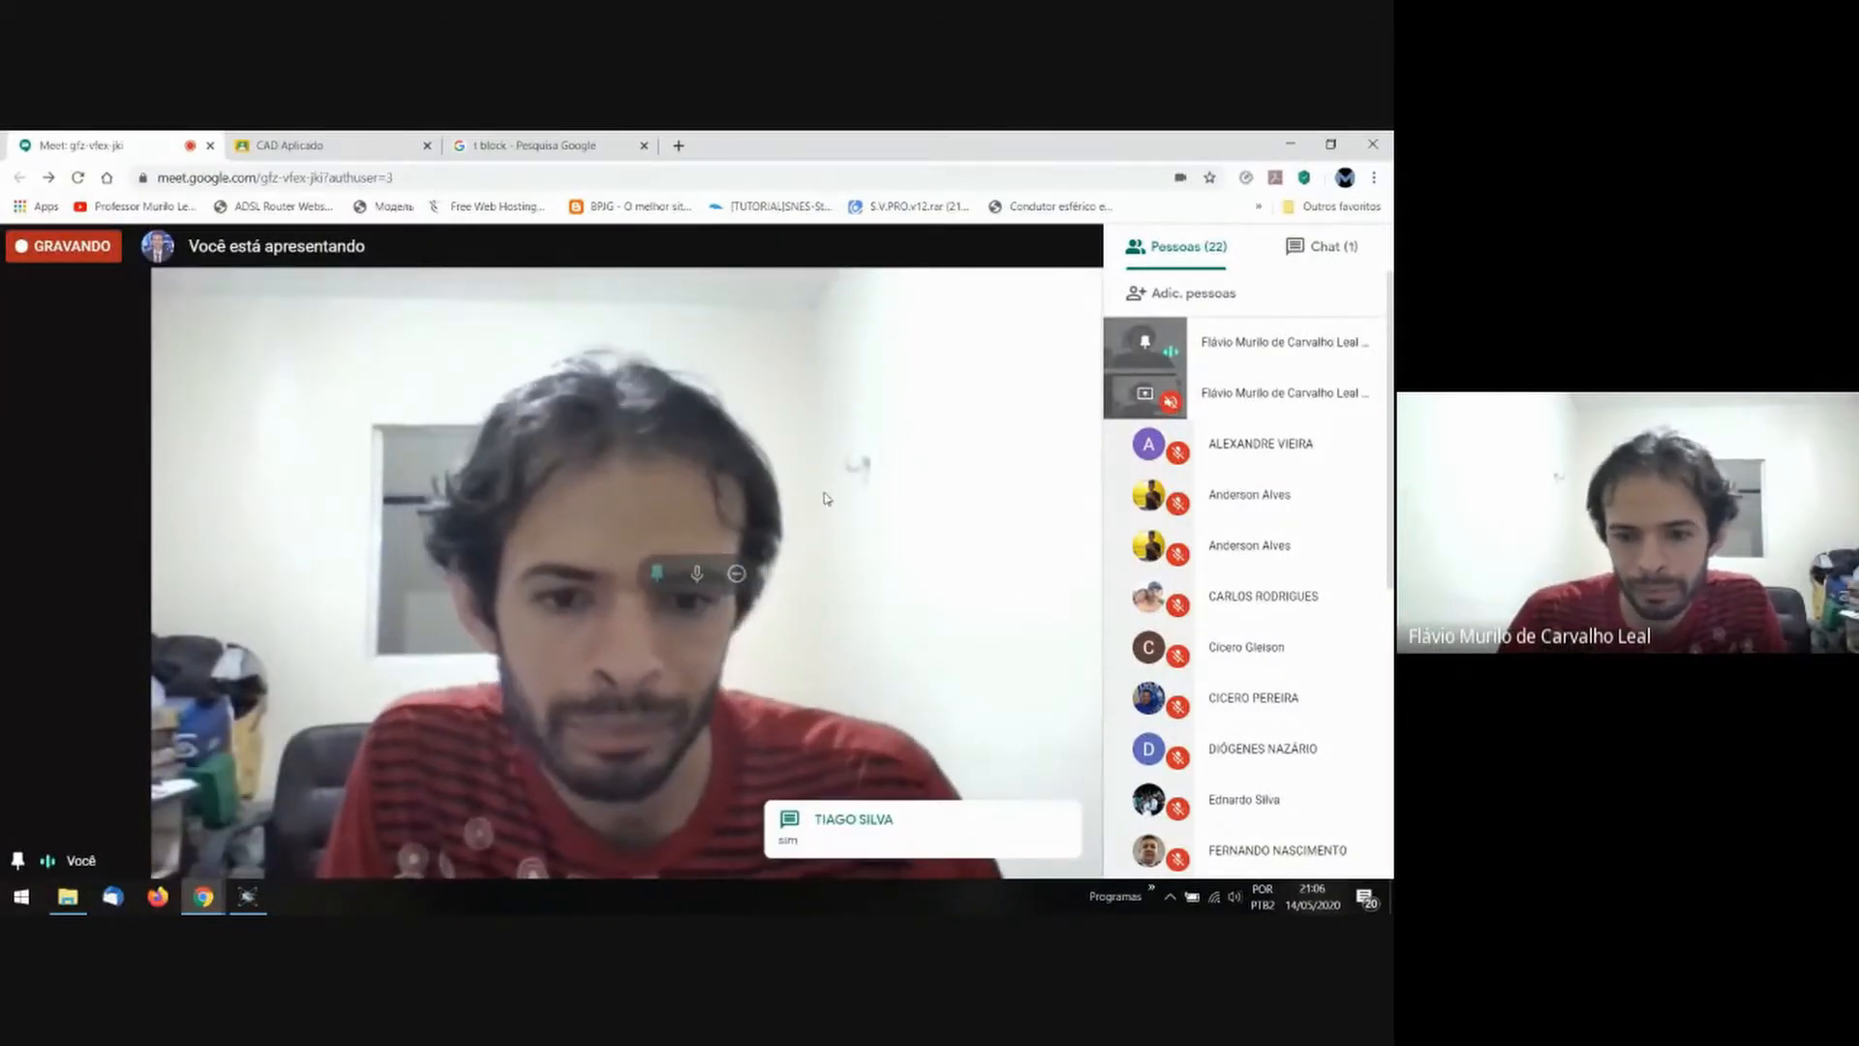
{"action": "left_click", "coordinate": [1346, 244]}
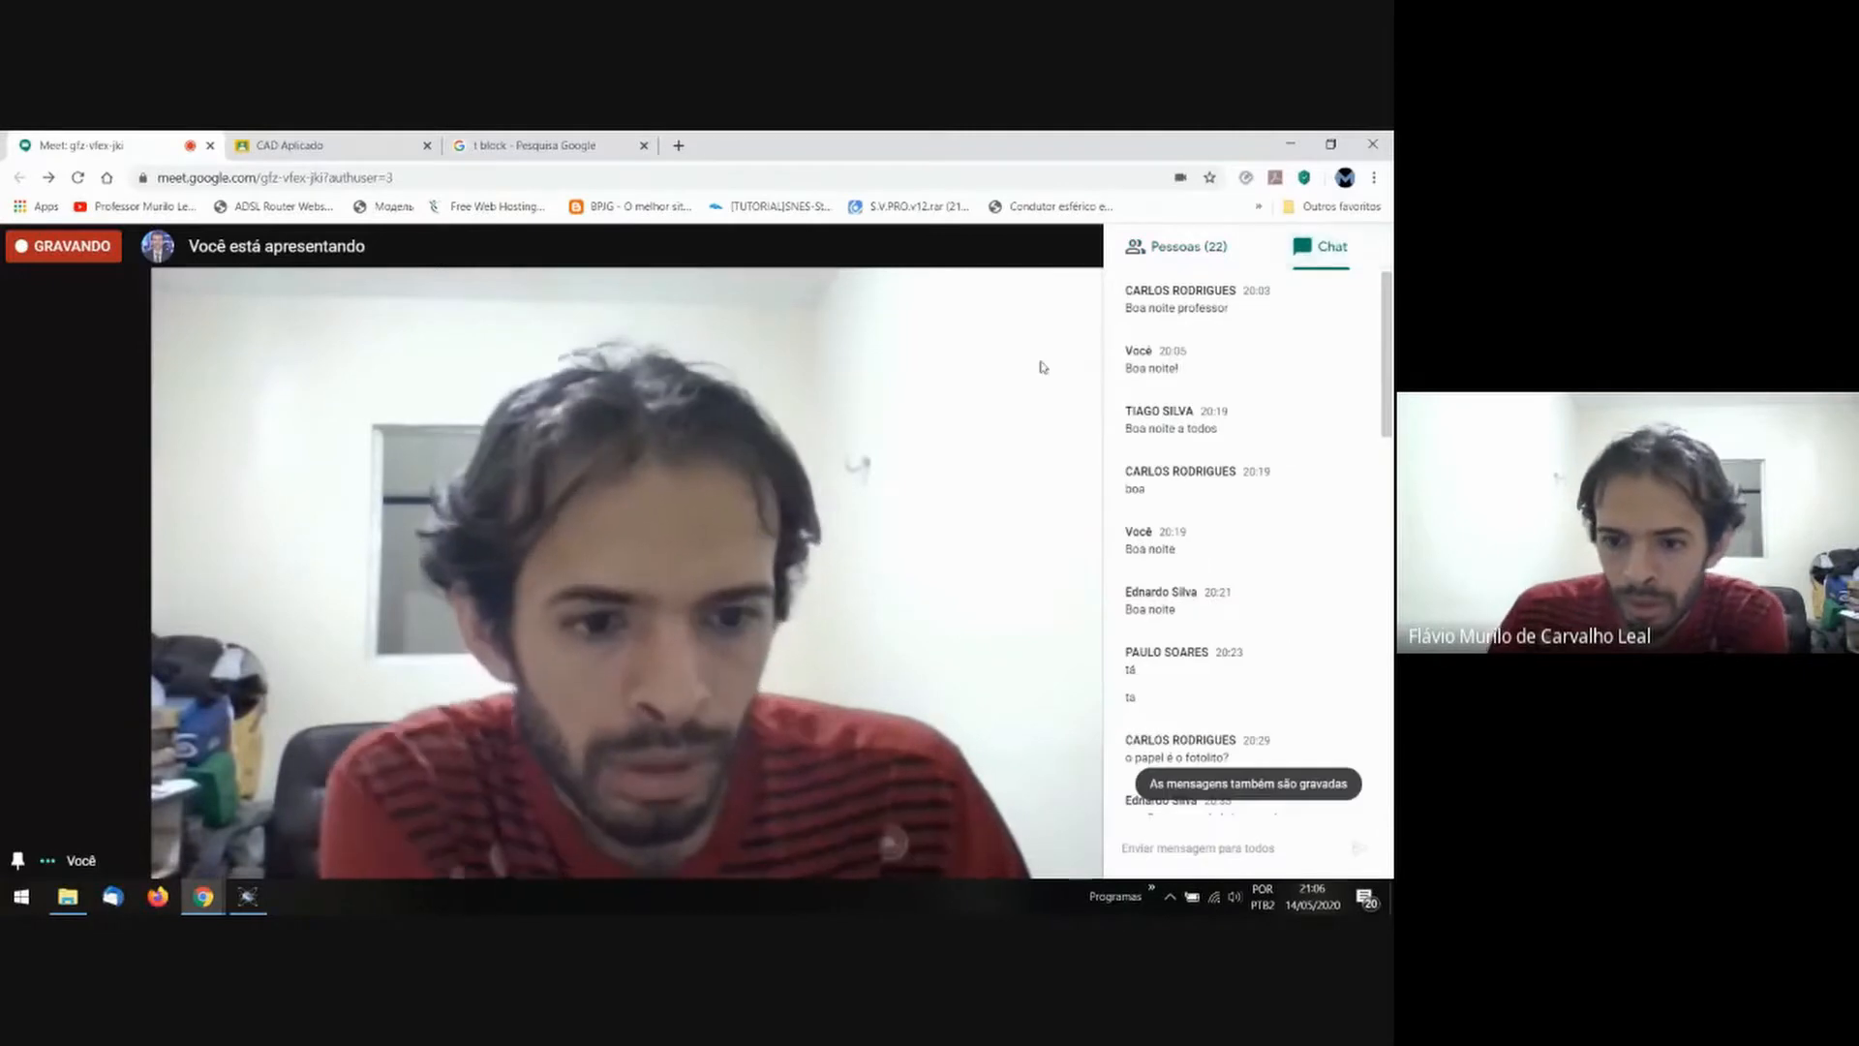
{"action": "scroll", "coordinate": [1158, 593], "scroll_direction": "down", "scroll_amount": 15}
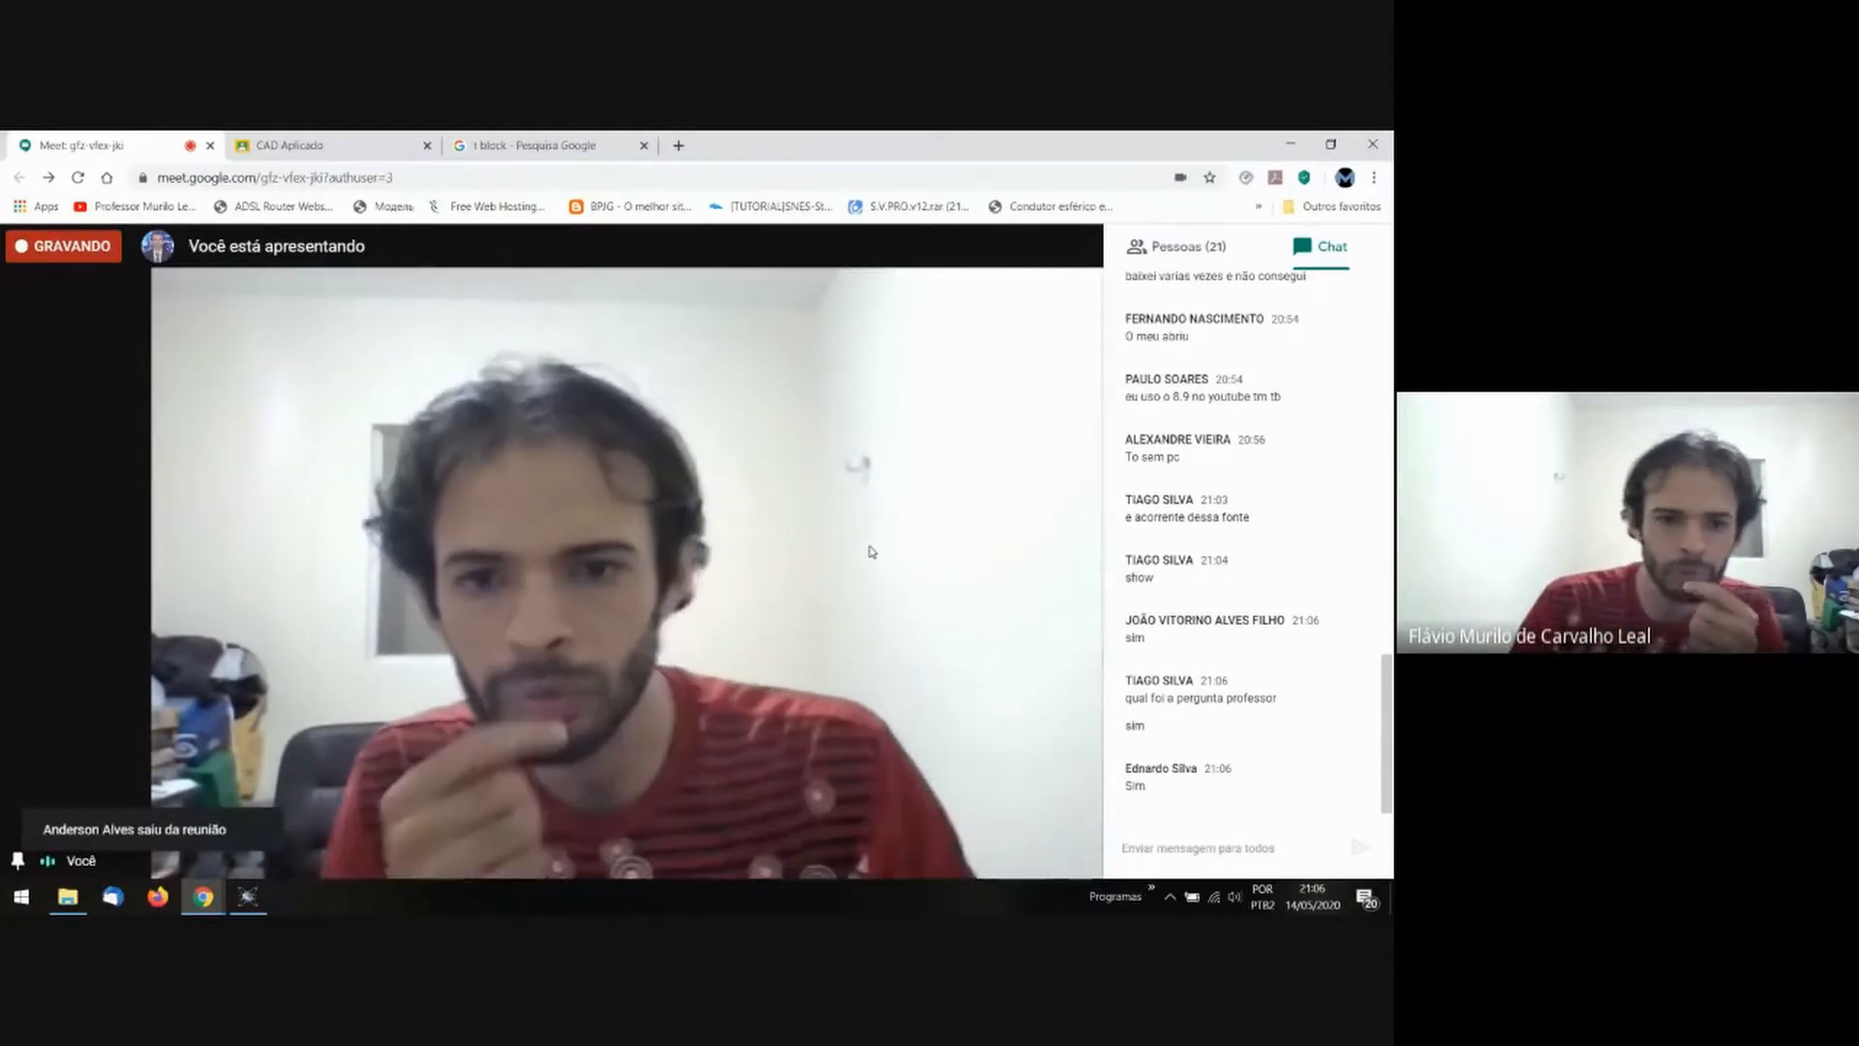
Switch back to the Proteus schematic and search the device library for tblock.
{"action": "left_click", "coordinate": [248, 897]}
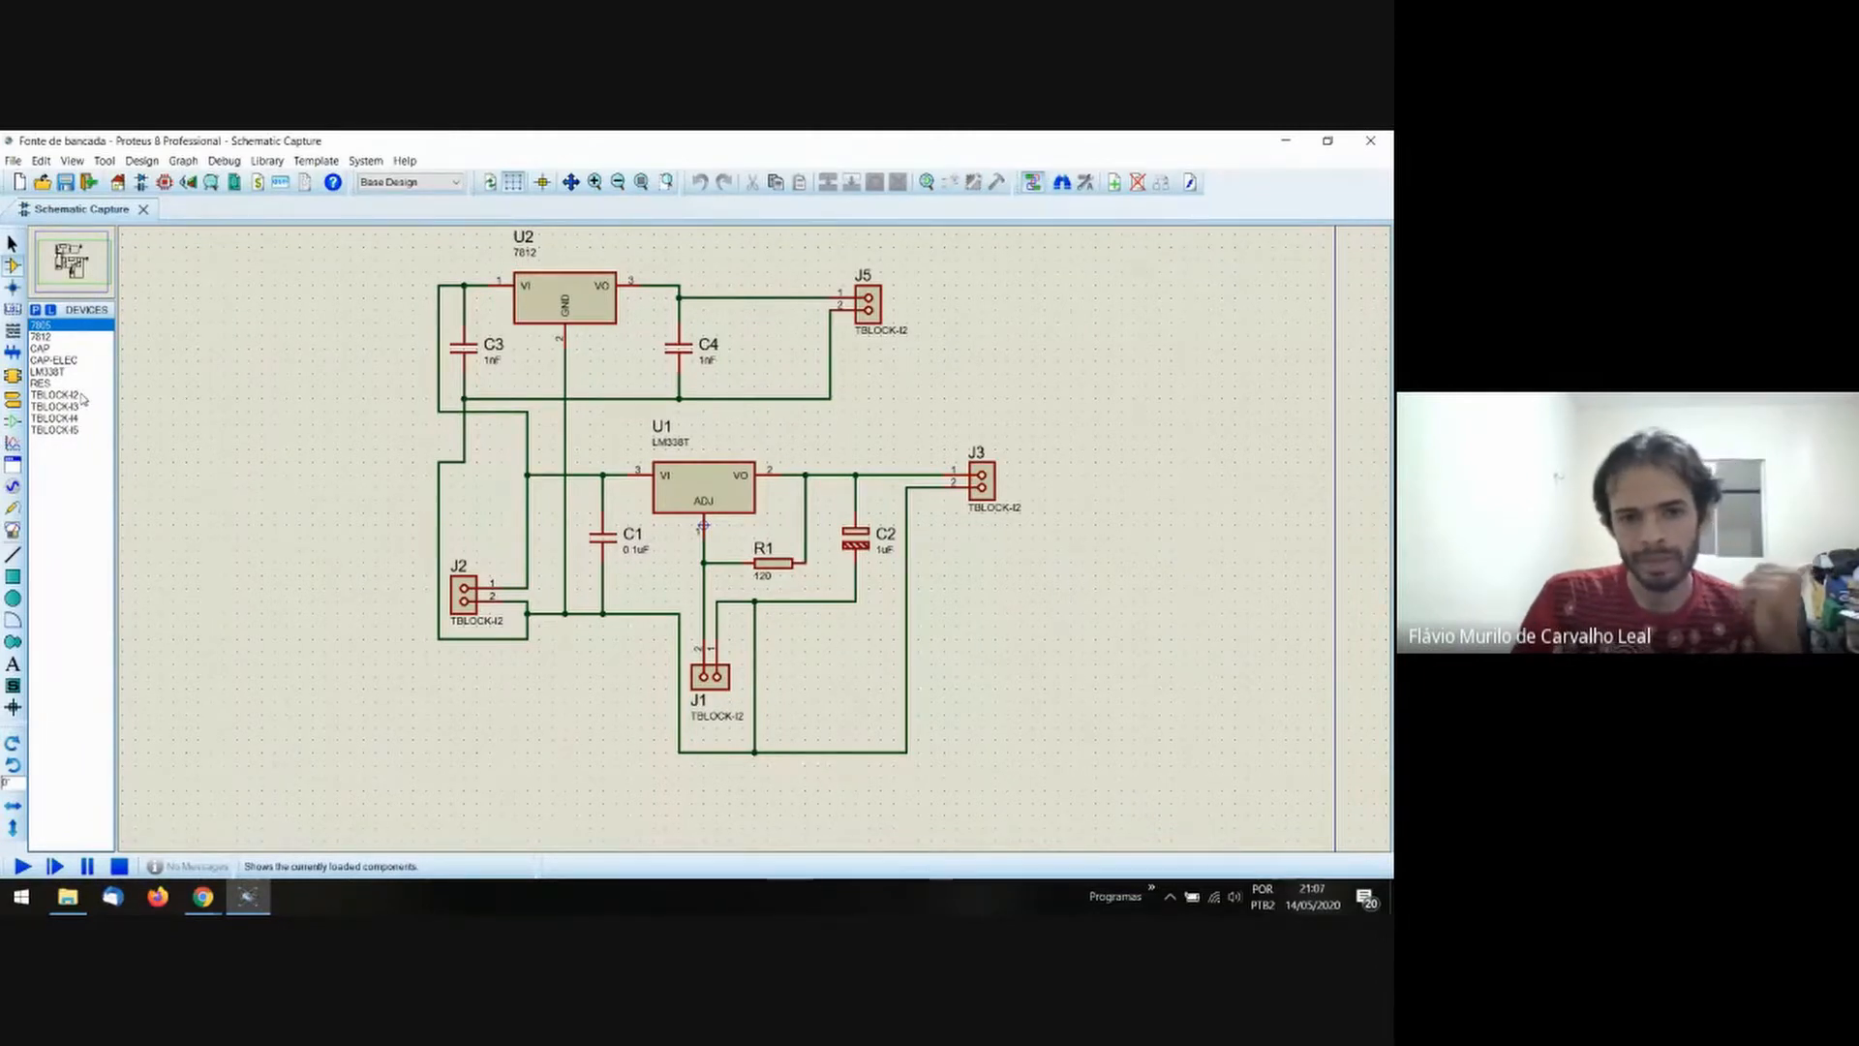
{"action": "left_click", "coordinate": [35, 309]}
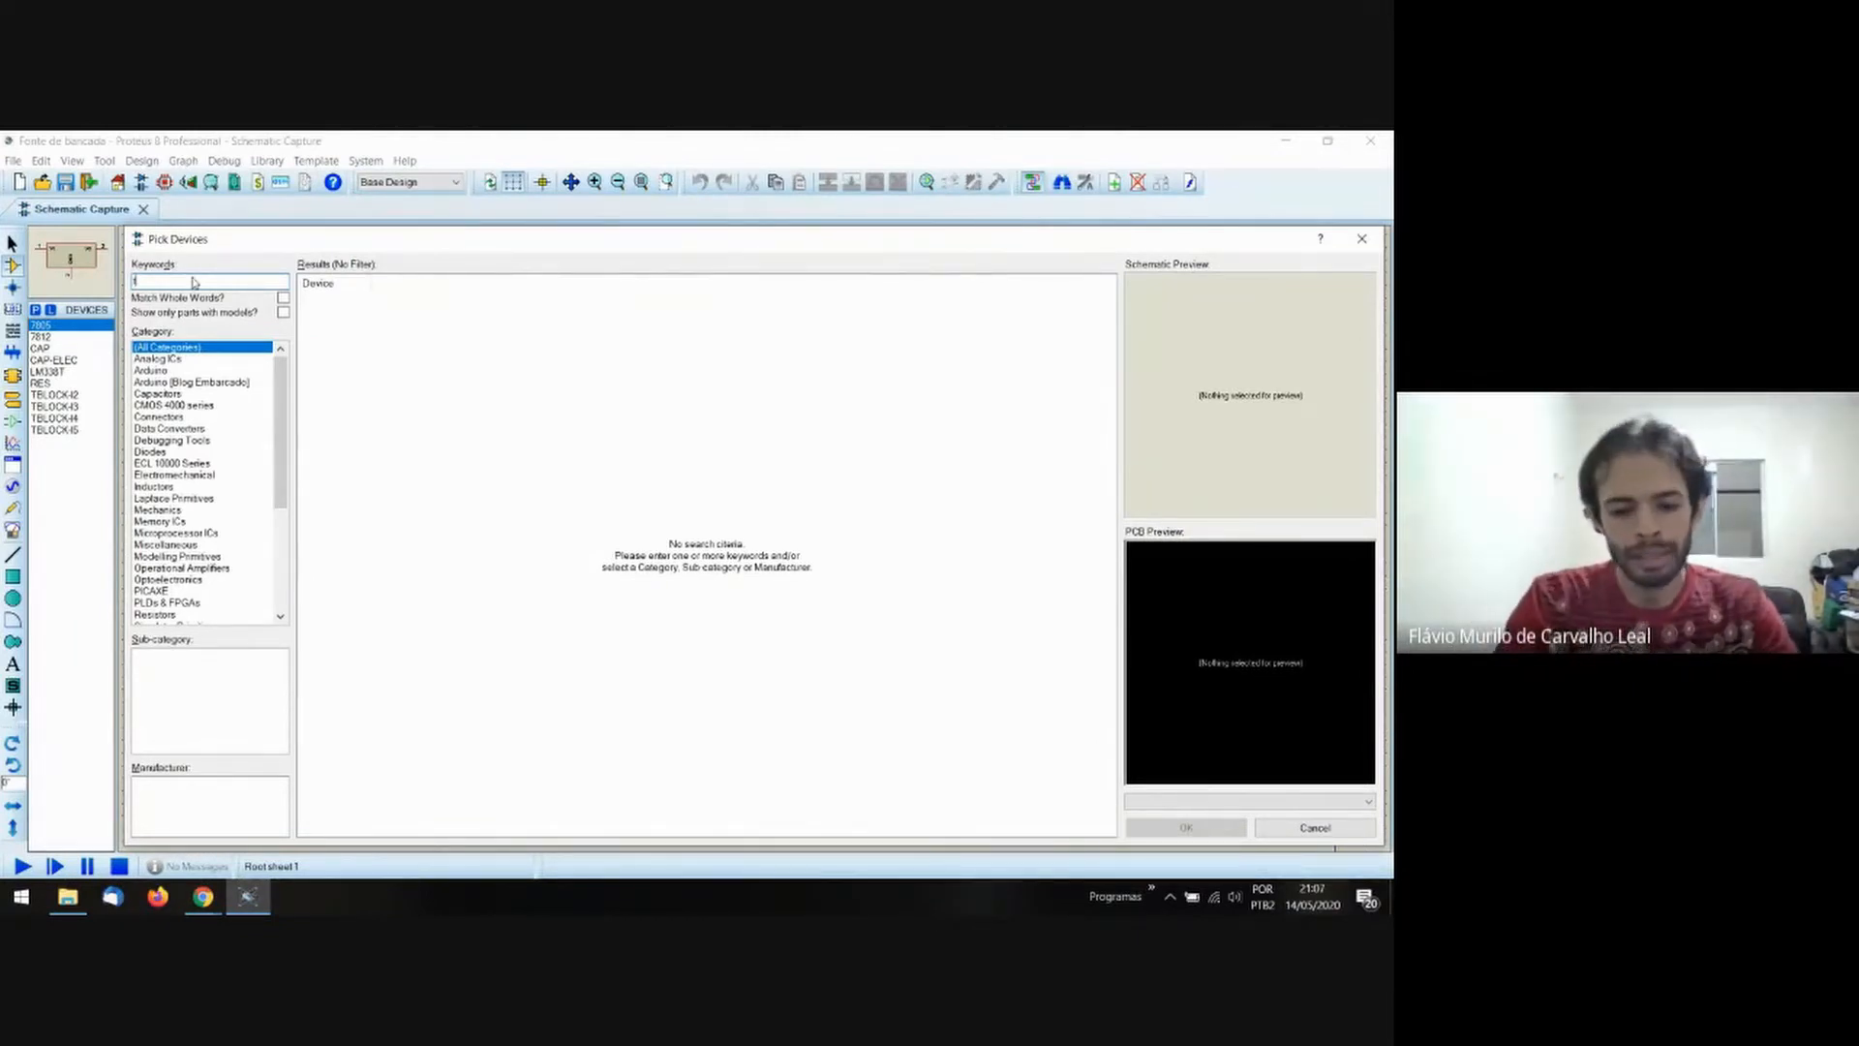
{"action": "type", "text": "block"}
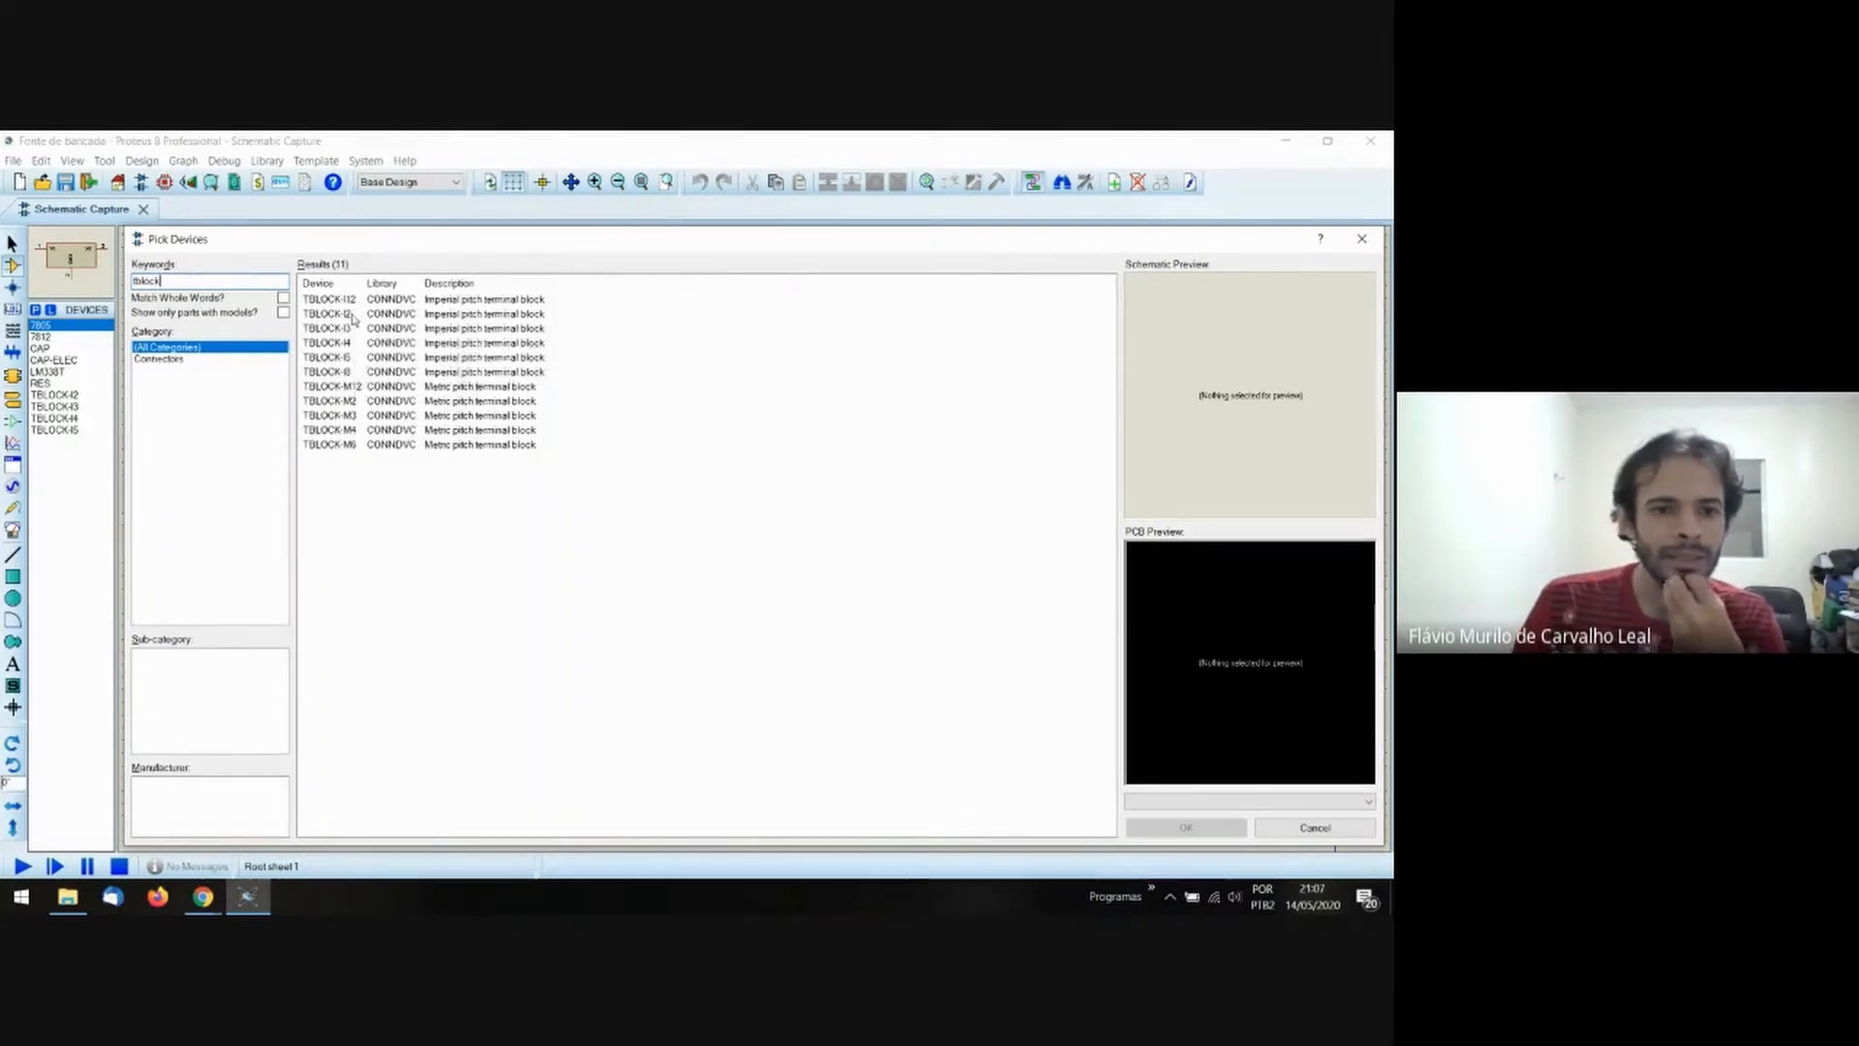
Compare the symbol and PCB previews of the terminal blocks from TBLOCK-I2 through TBLOCK-M3, and close the device picker.
{"action": "left_click", "coordinate": [355, 314]}
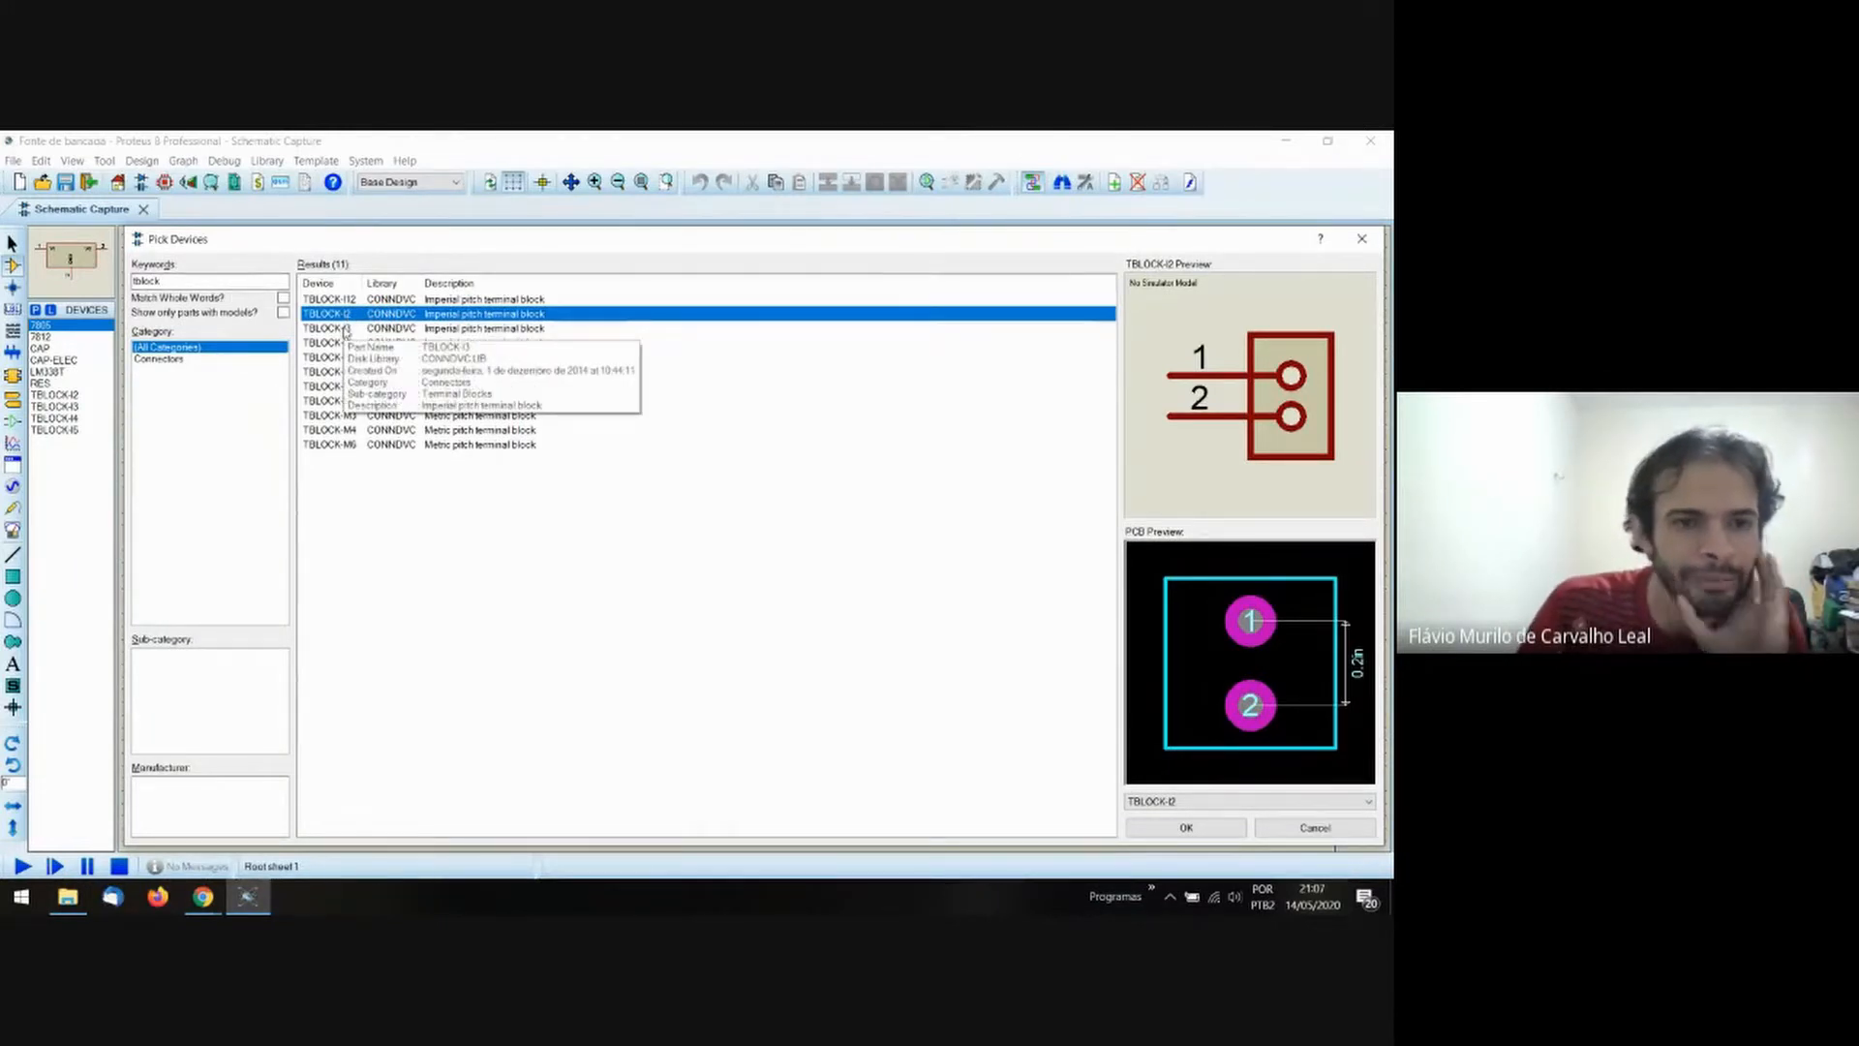
{"action": "left_click", "coordinate": [347, 329]}
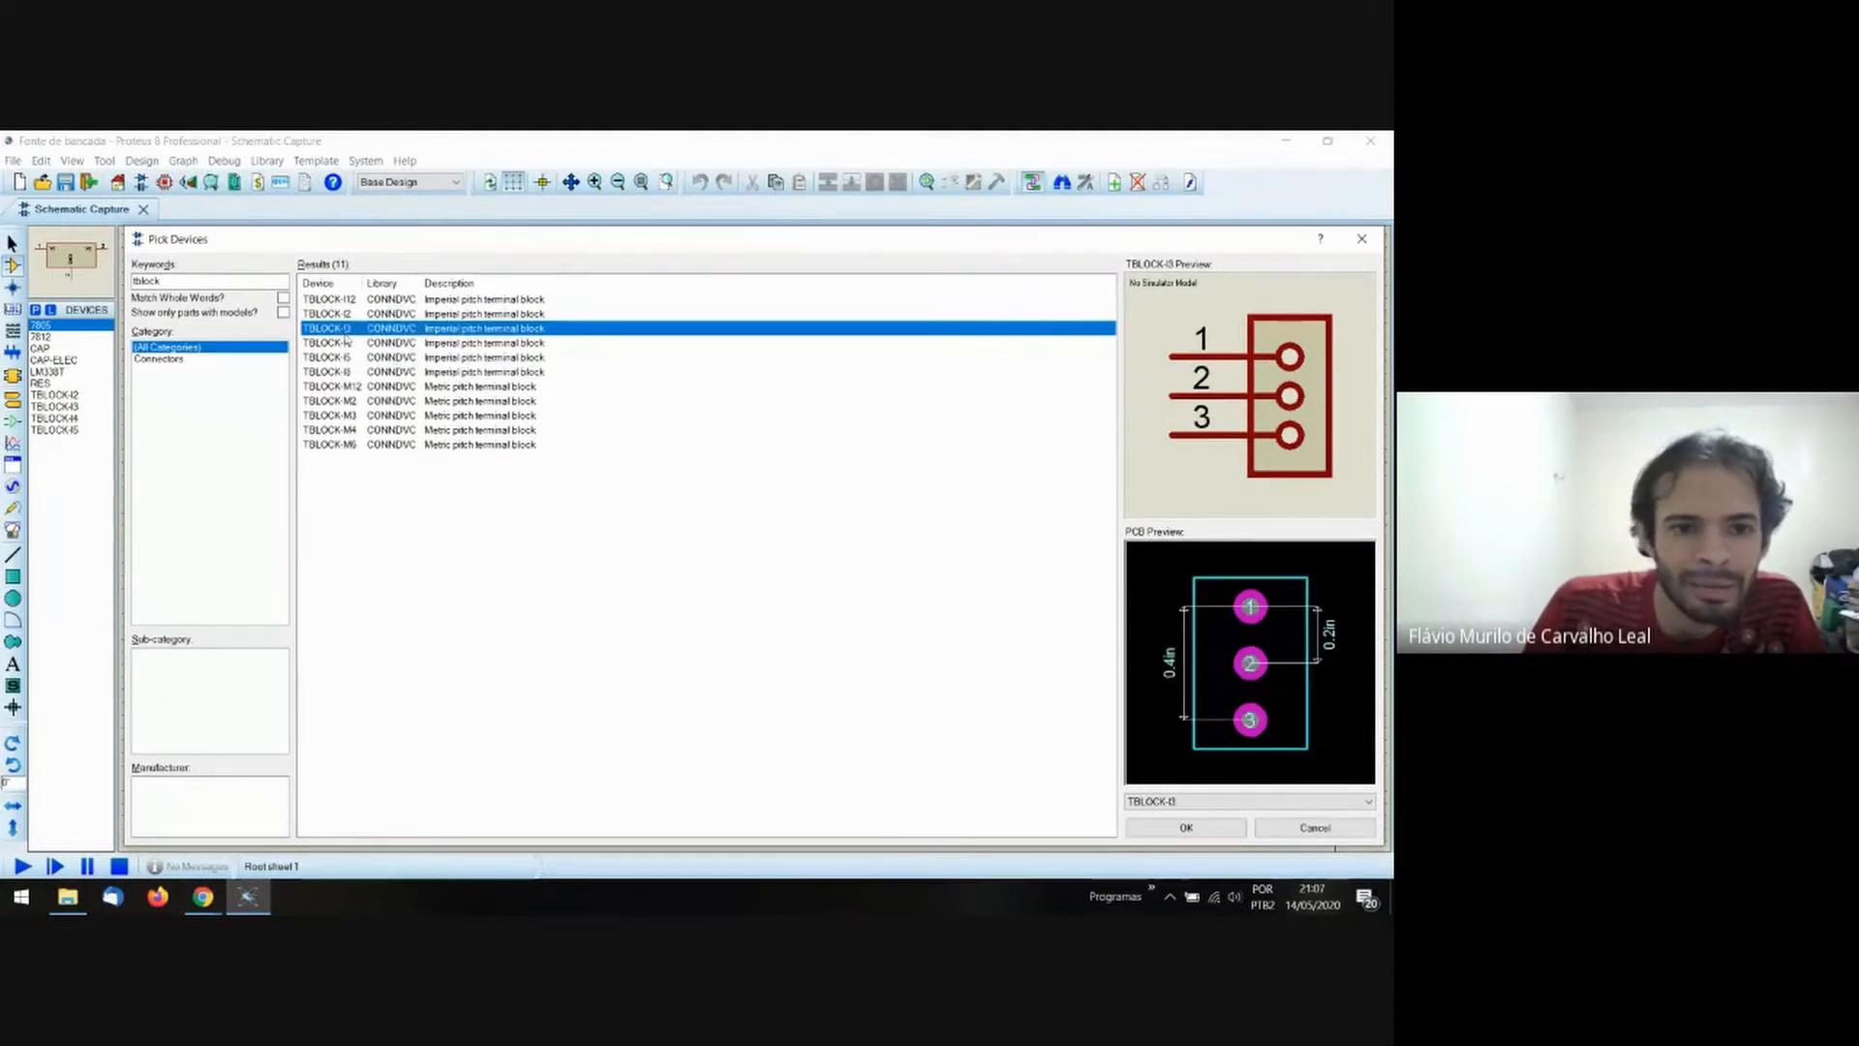
{"action": "left_click", "coordinate": [351, 343]}
{"action": "left_click", "coordinate": [353, 358]}
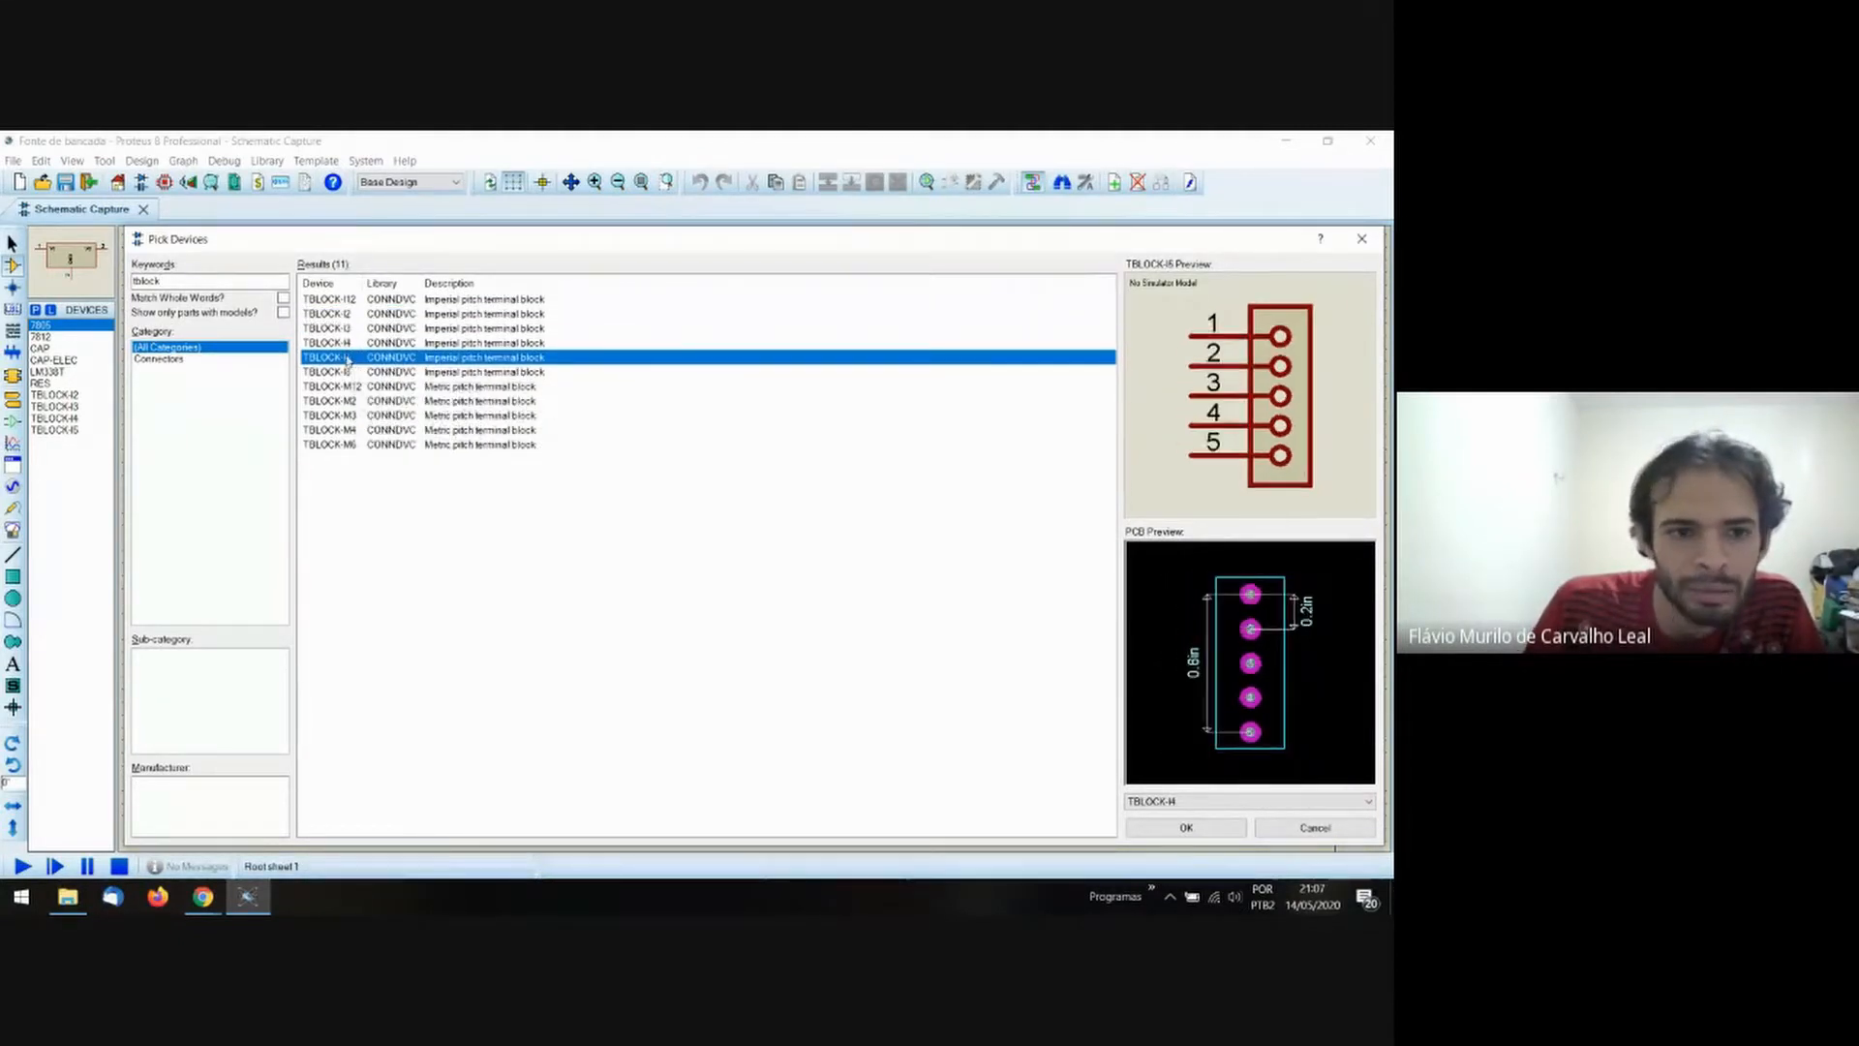
{"action": "left_click", "coordinate": [354, 372]}
{"action": "left_click", "coordinate": [354, 386]}
{"action": "left_click", "coordinate": [356, 414]}
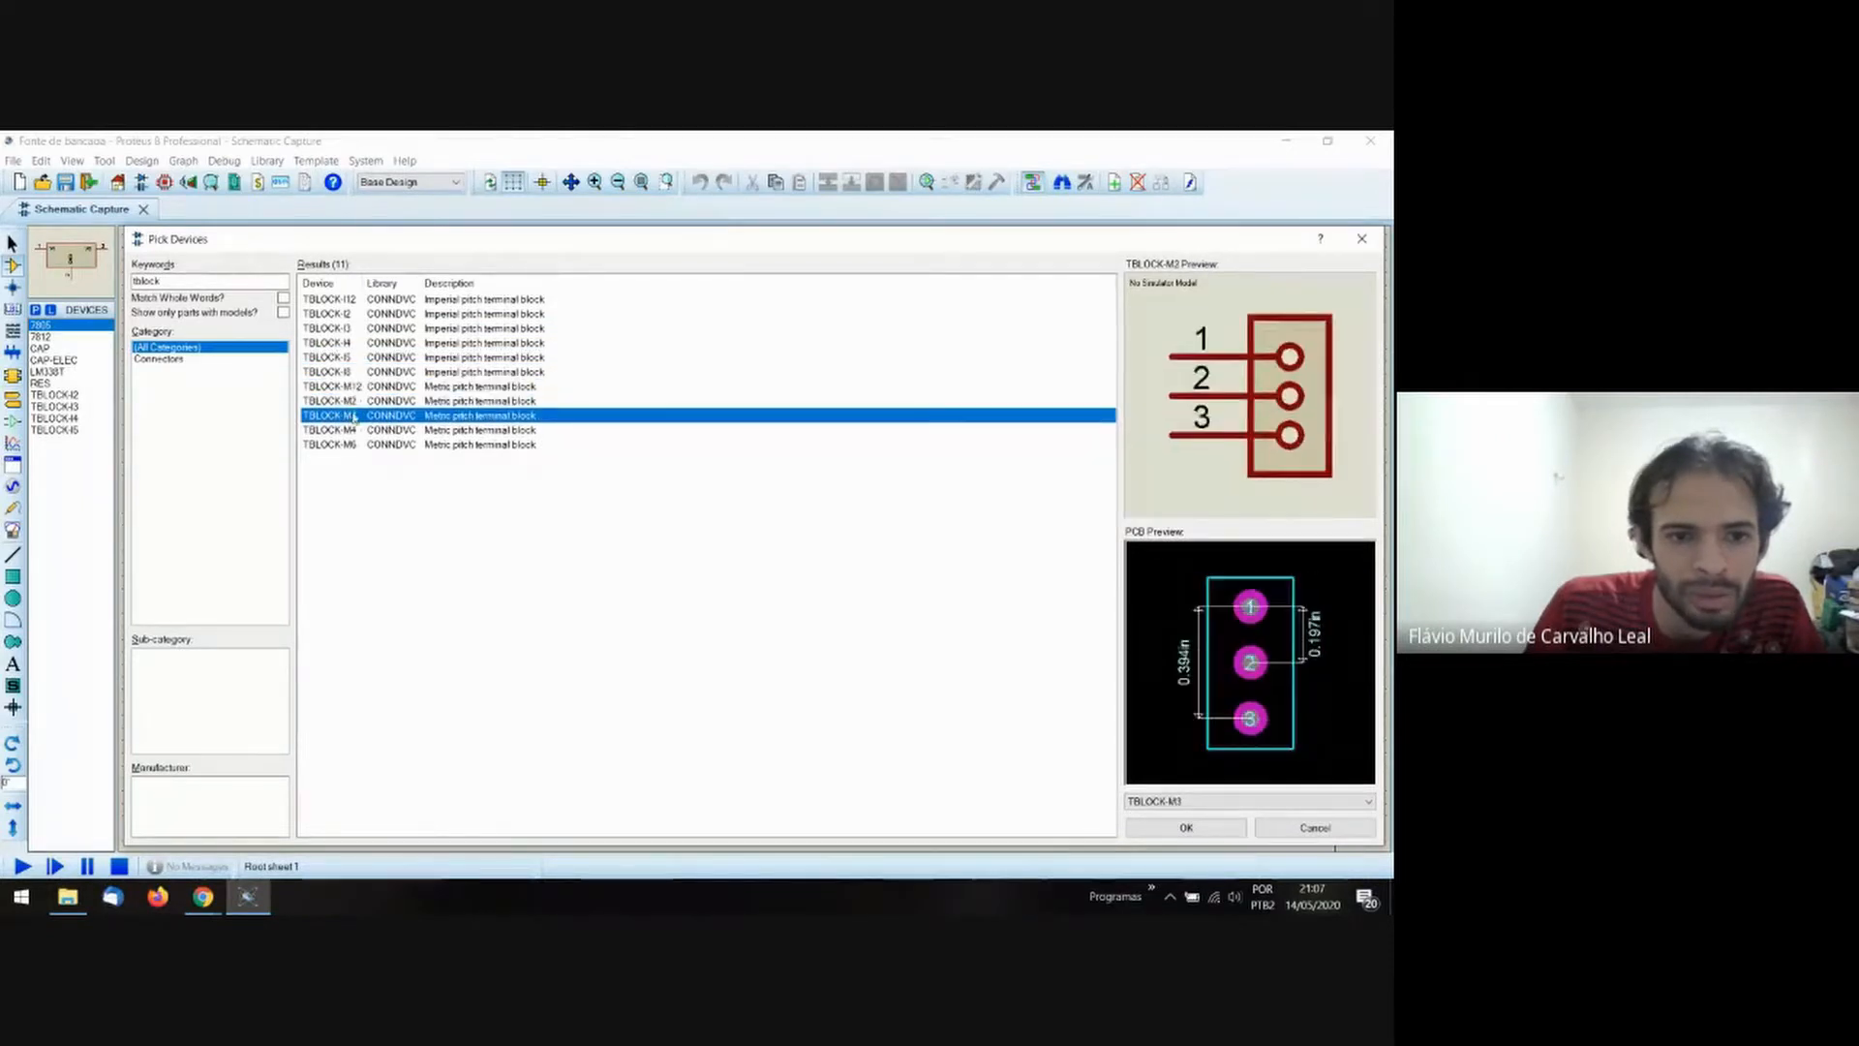
{"action": "left_click", "coordinate": [1362, 238]}
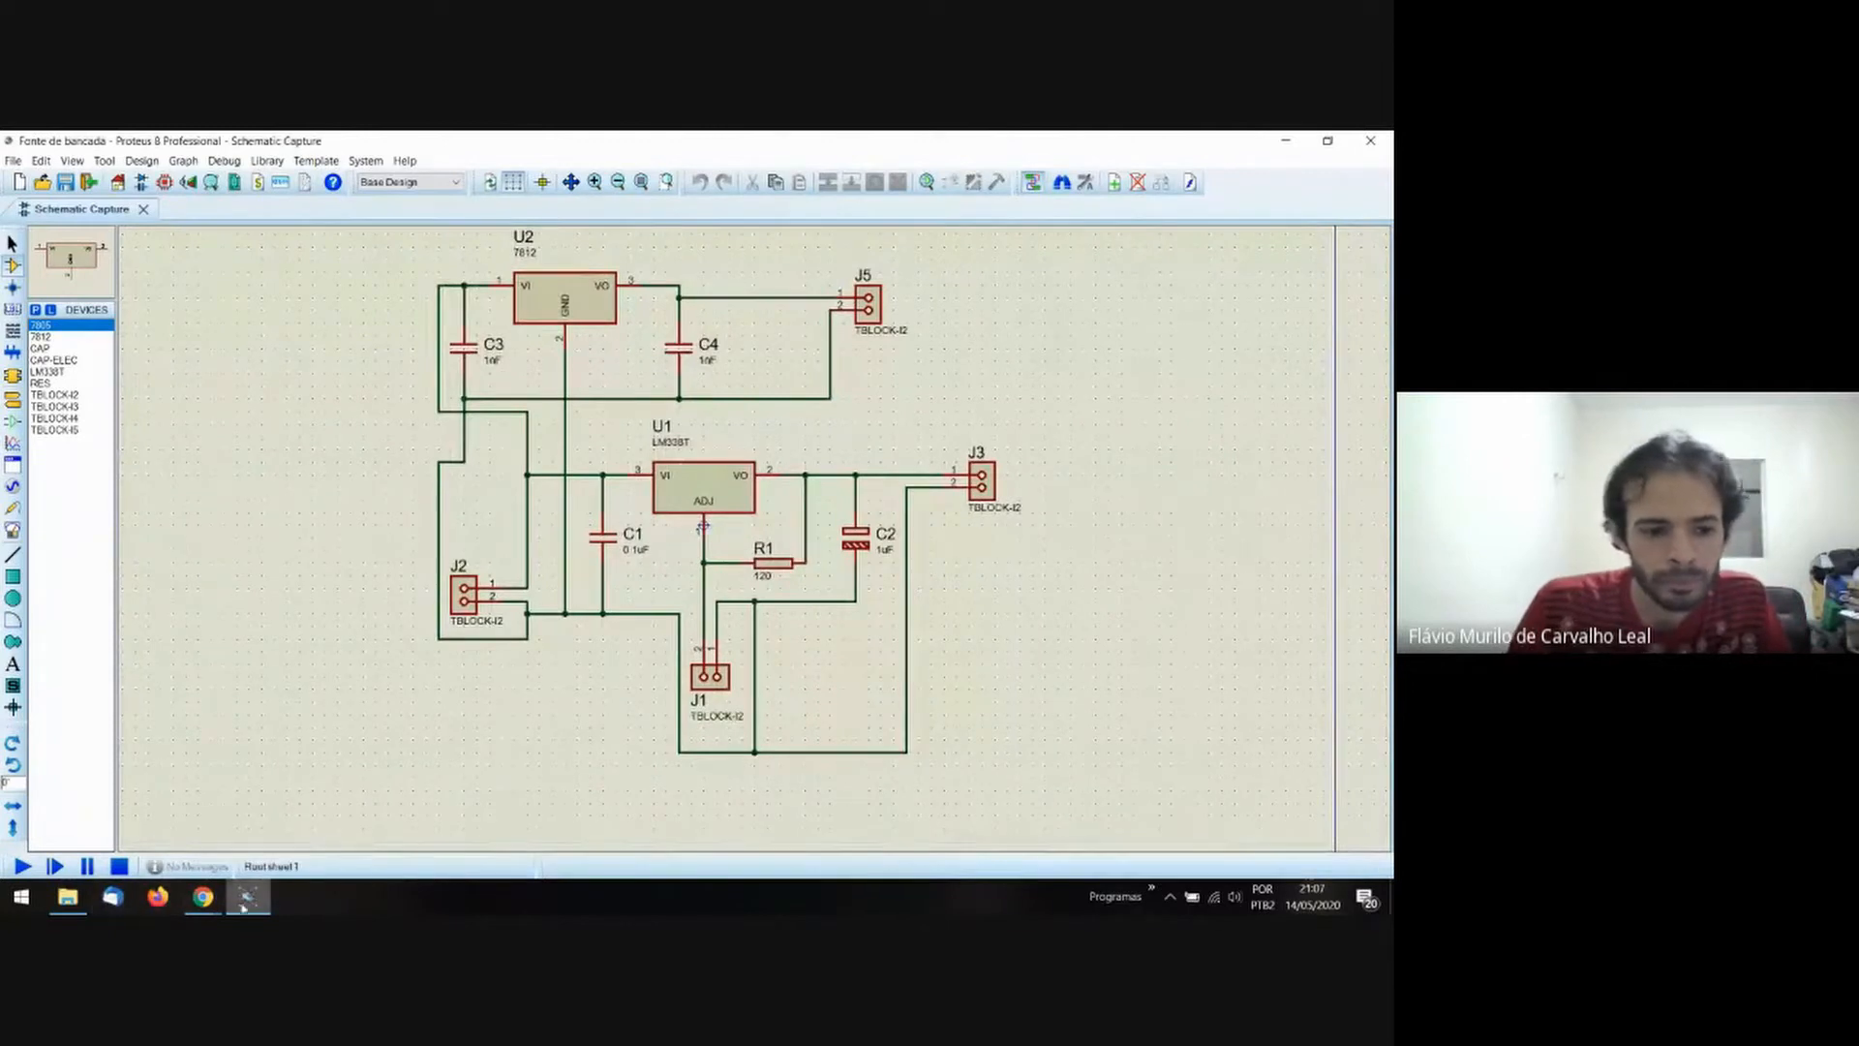
Check the Google Meet chat in Chrome for new replies and return to the Proteus schematic.
{"action": "mouse_move", "coordinate": [202, 896]}
{"action": "left_click", "coordinate": [102, 799]}
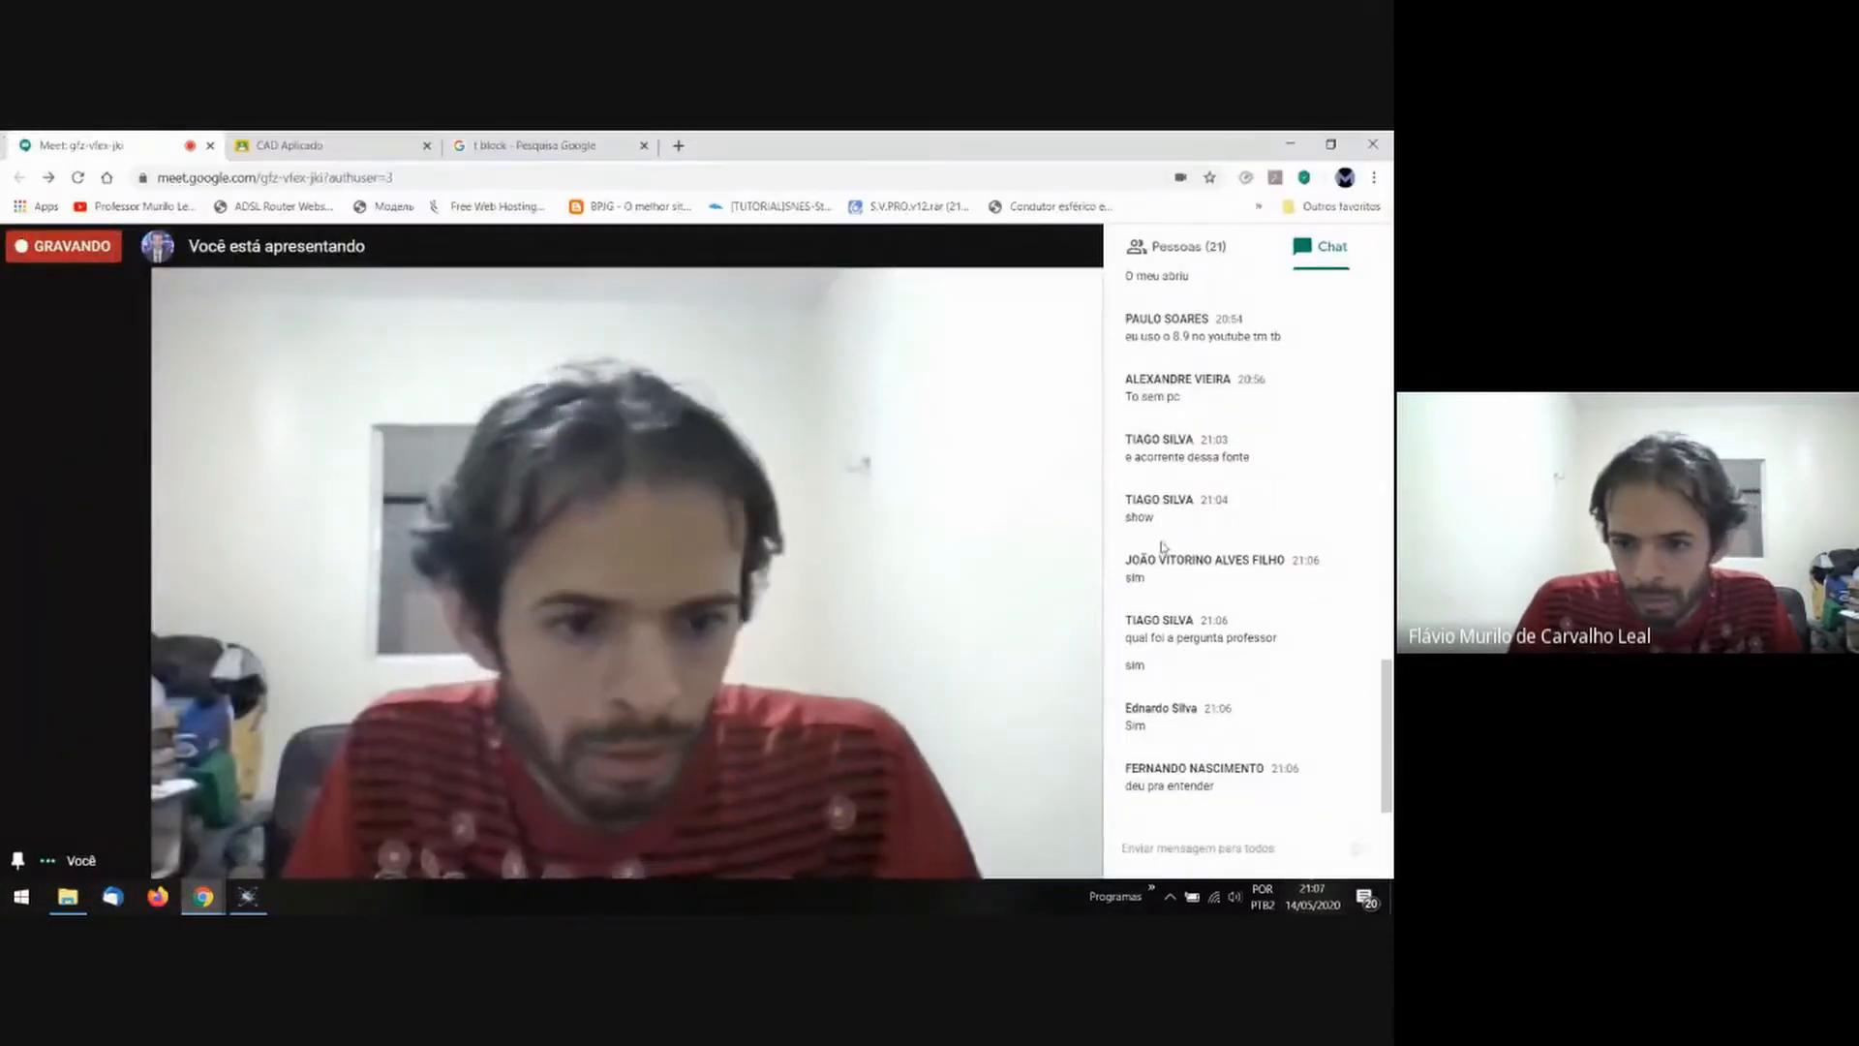
{"action": "left_click", "coordinate": [250, 896]}
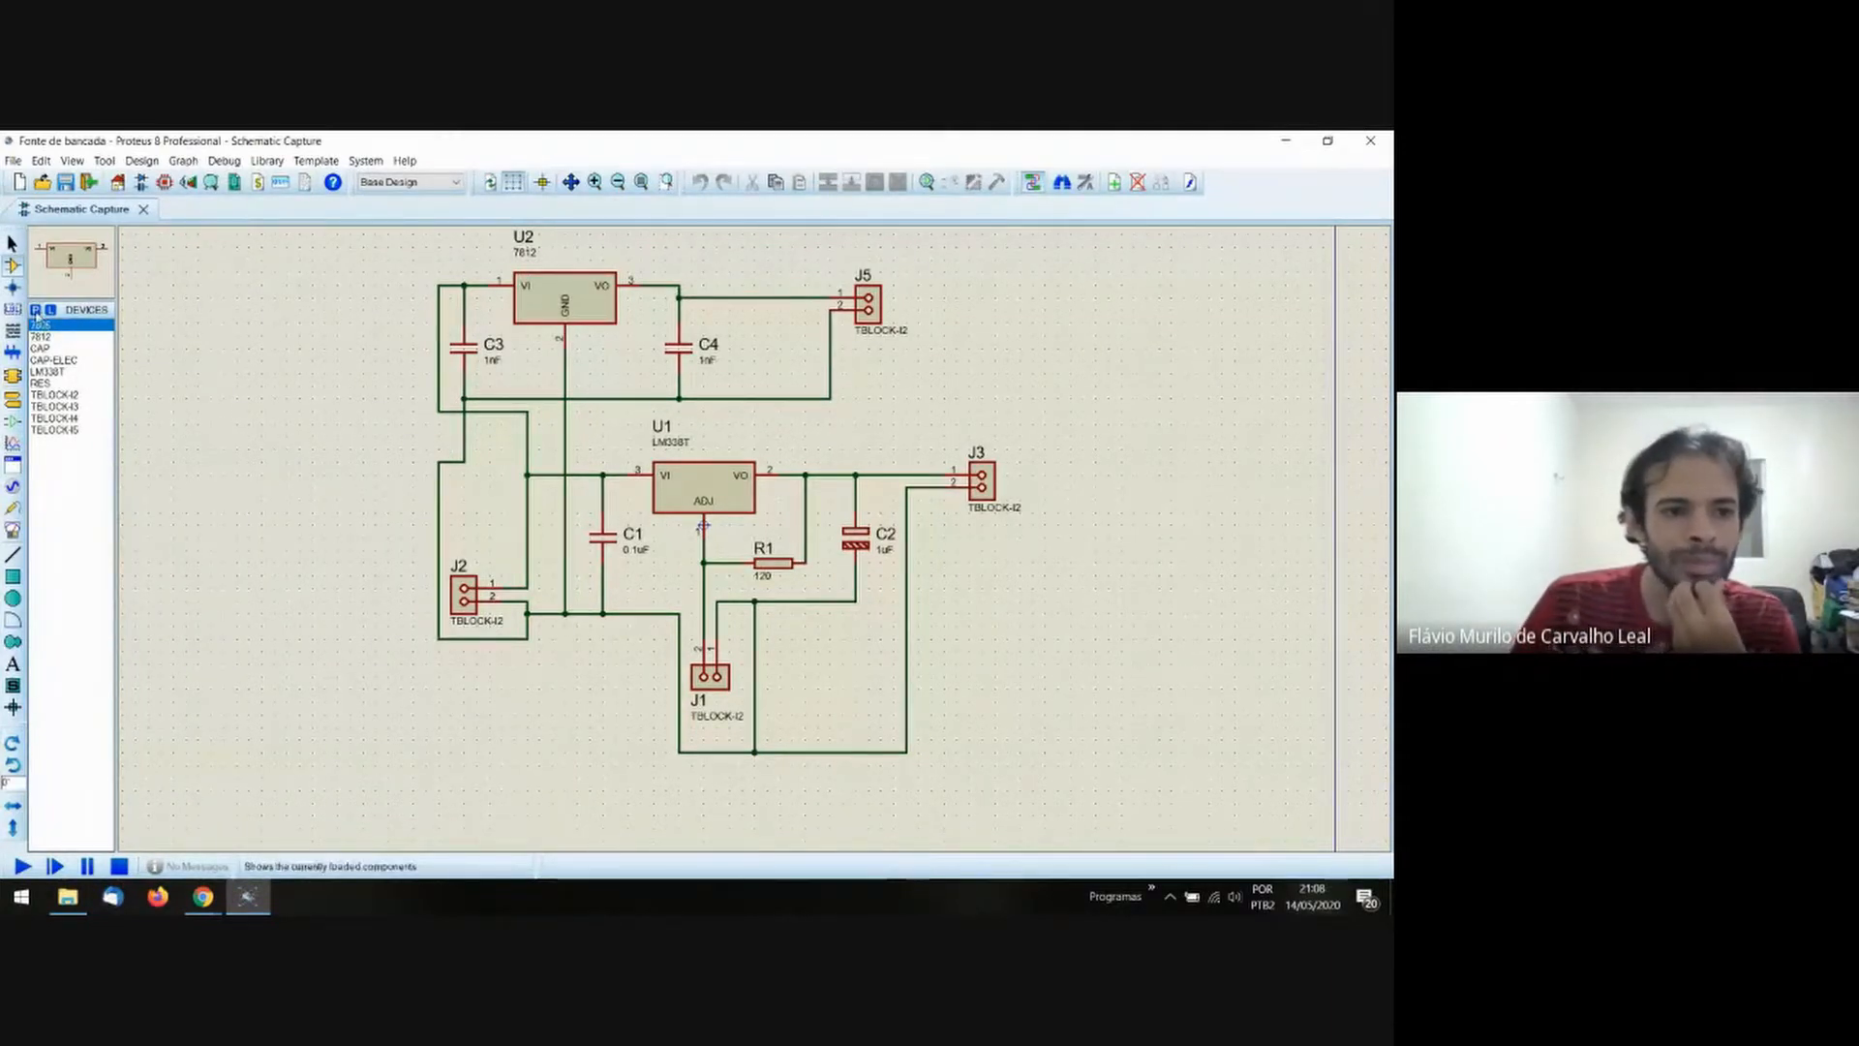
Search the device library for 7805 and 7812, and preview the 12V fixed 1A 7812 regulator.
{"action": "left_click", "coordinate": [35, 309]}
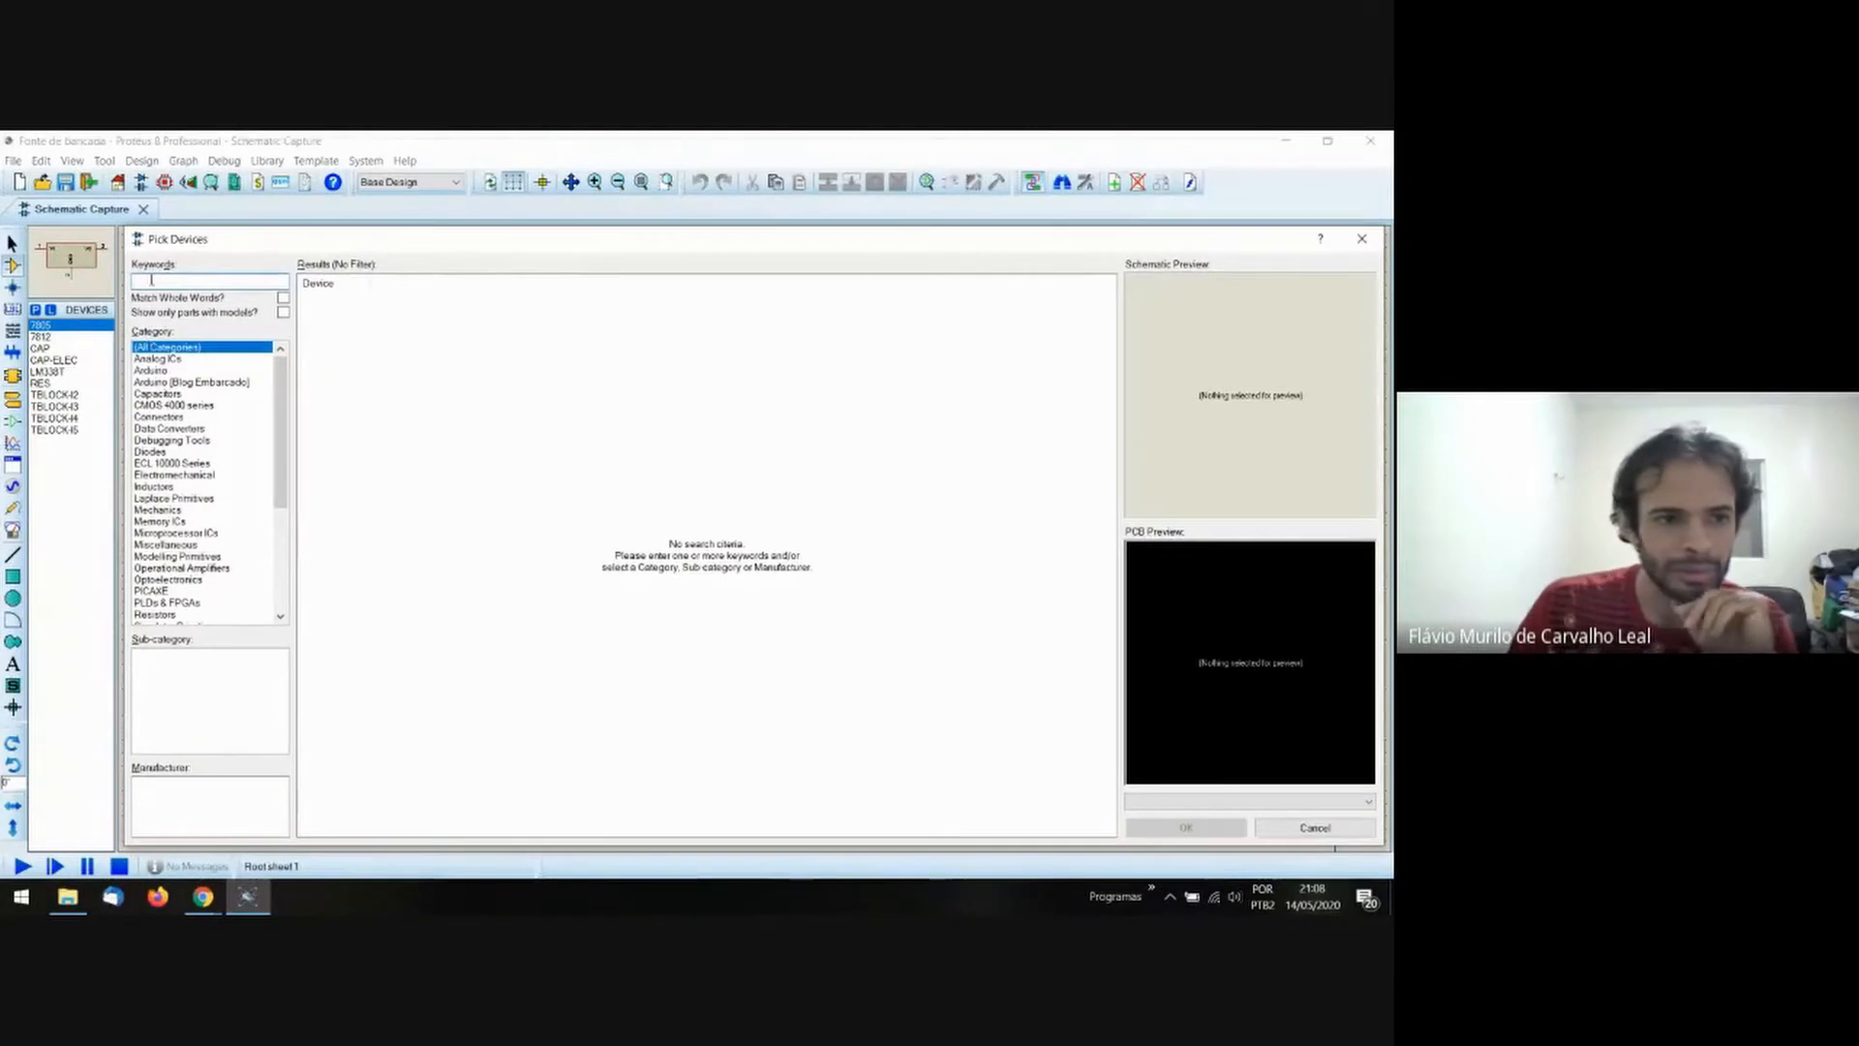
{"action": "type", "text": "78"}
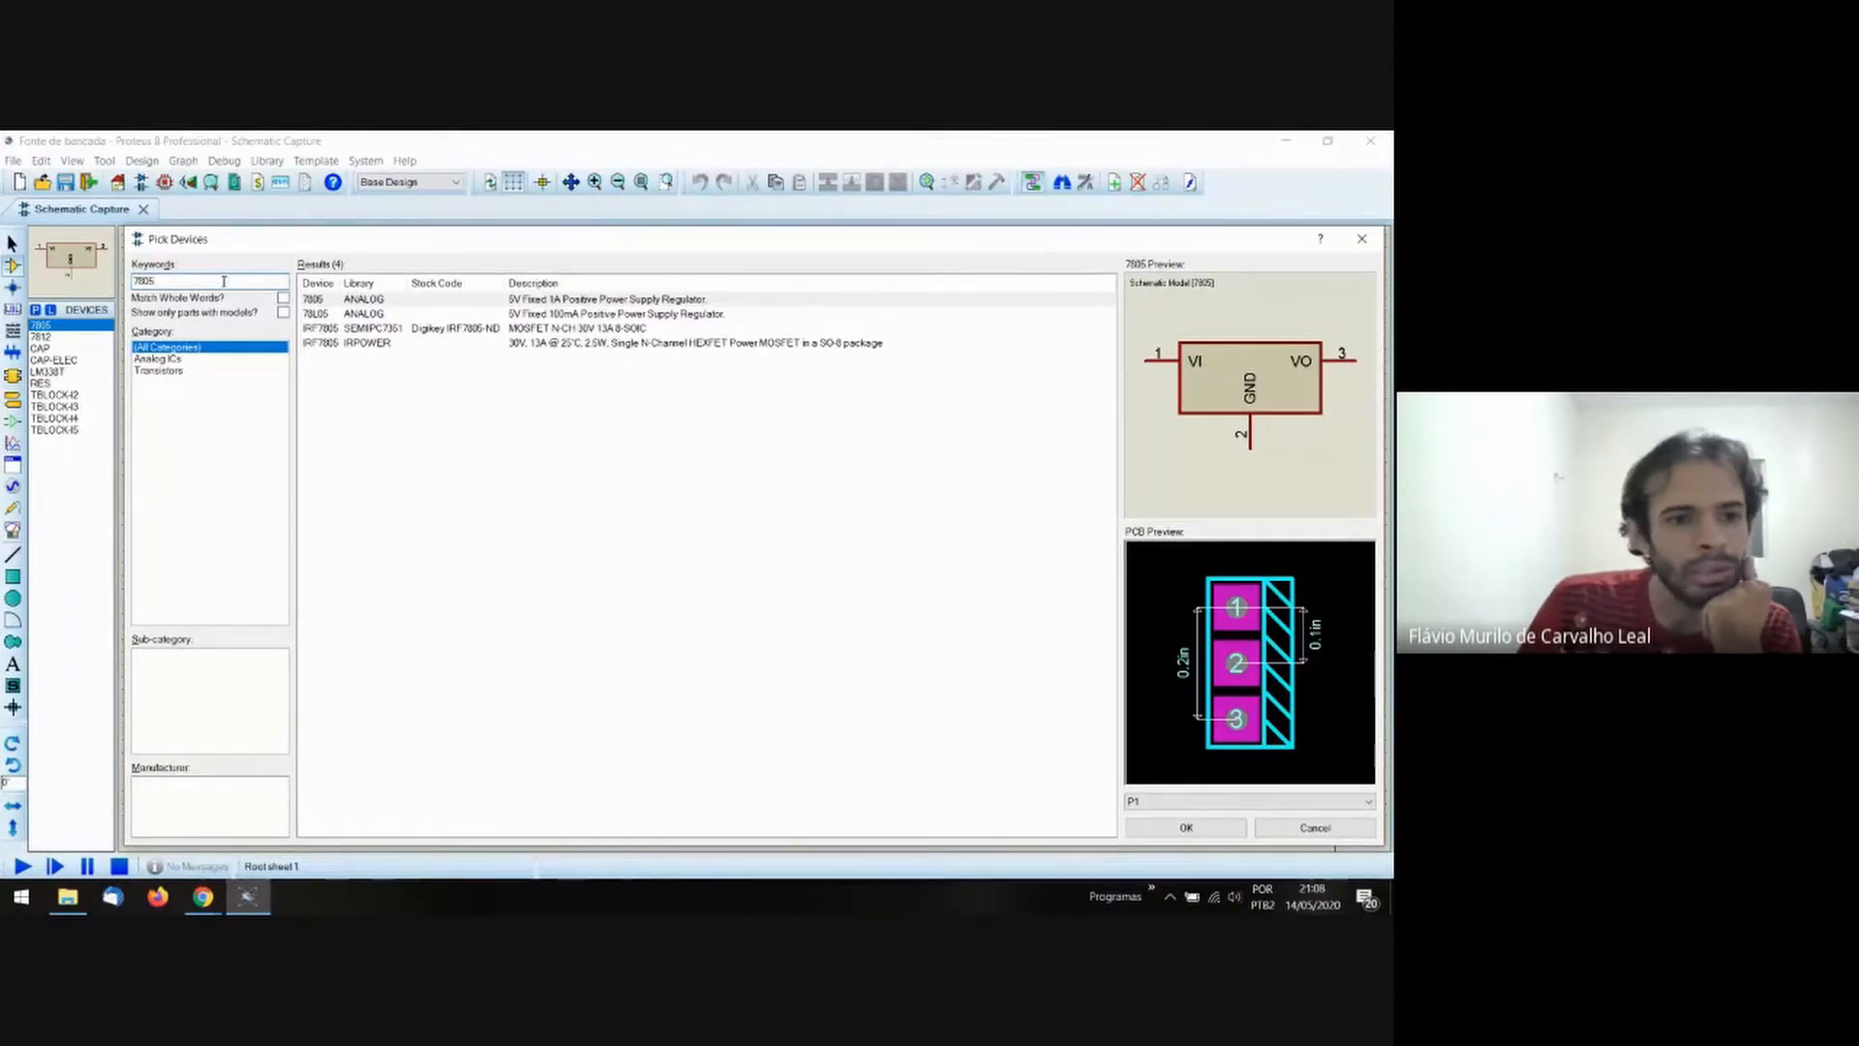
{"action": "type", "text": "12"}
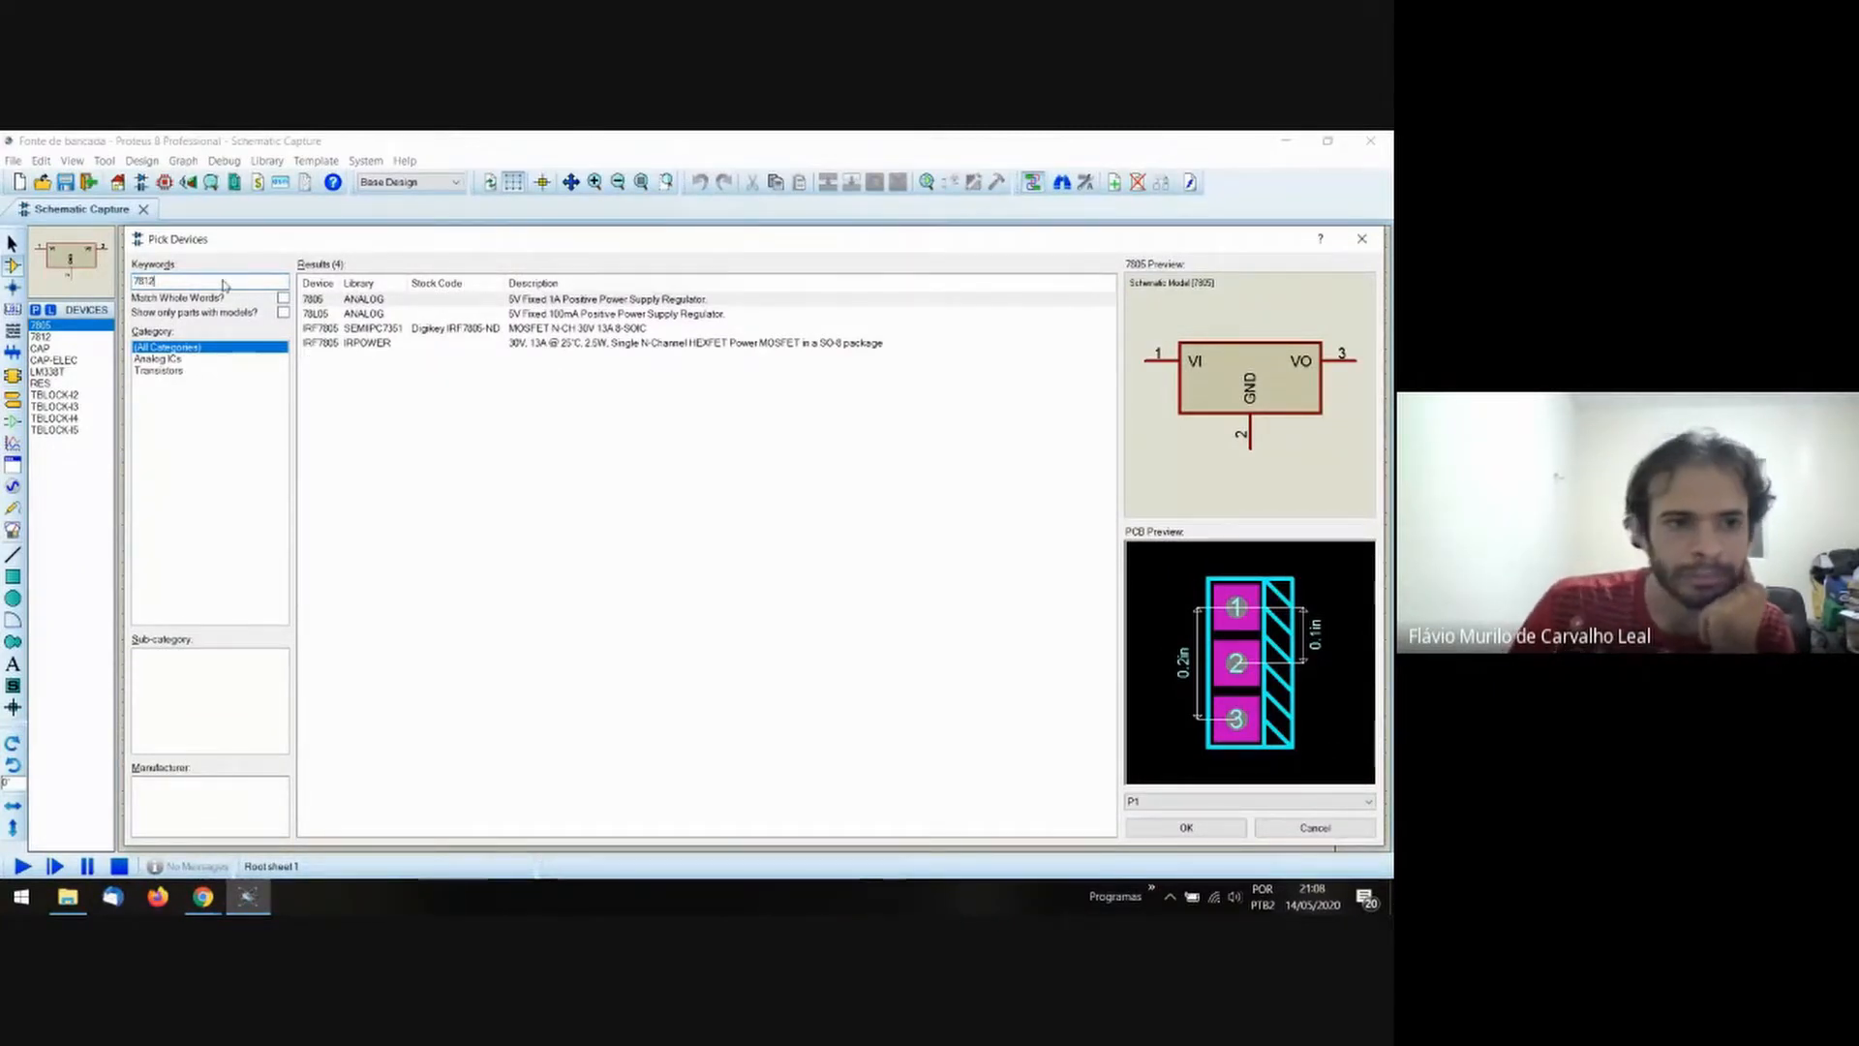
{"action": "left_click", "coordinate": [375, 301]}
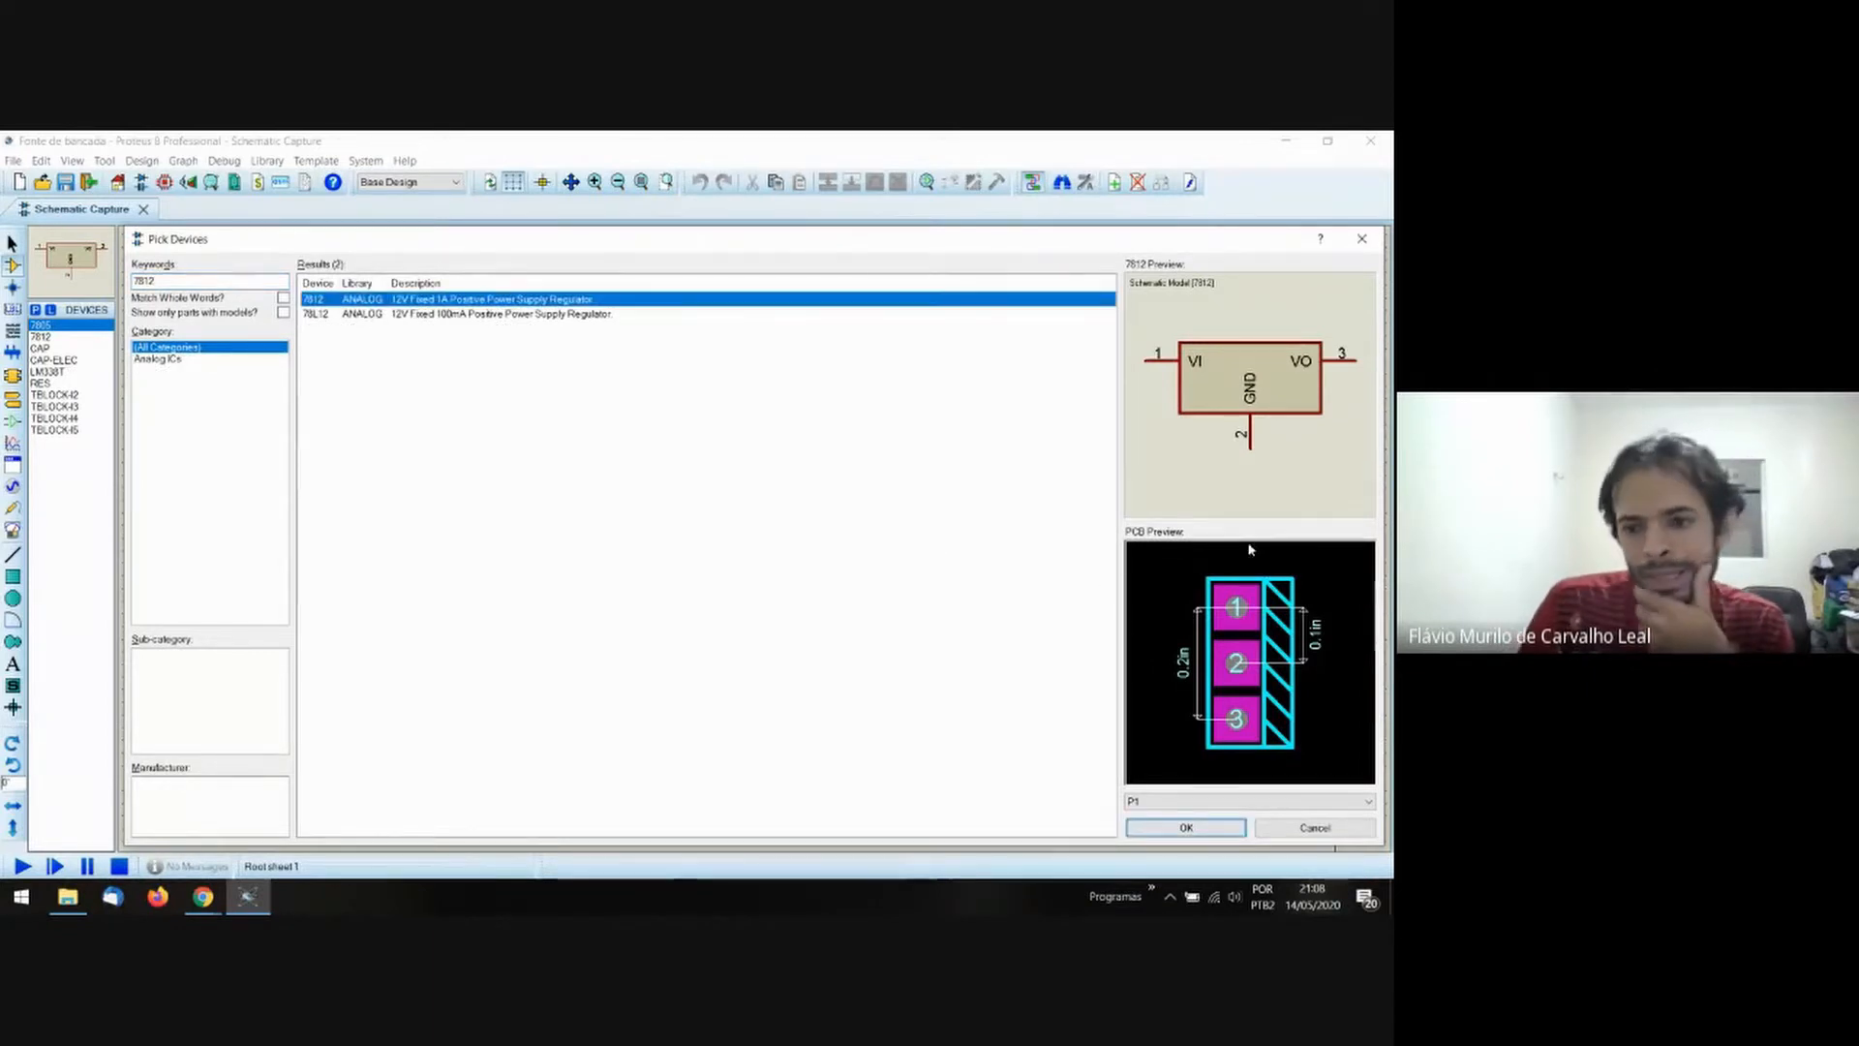
Search the device library for cap and preview the generic non-electrolytic capacitor CAP.
{"action": "double_click", "coordinate": [260, 282]}
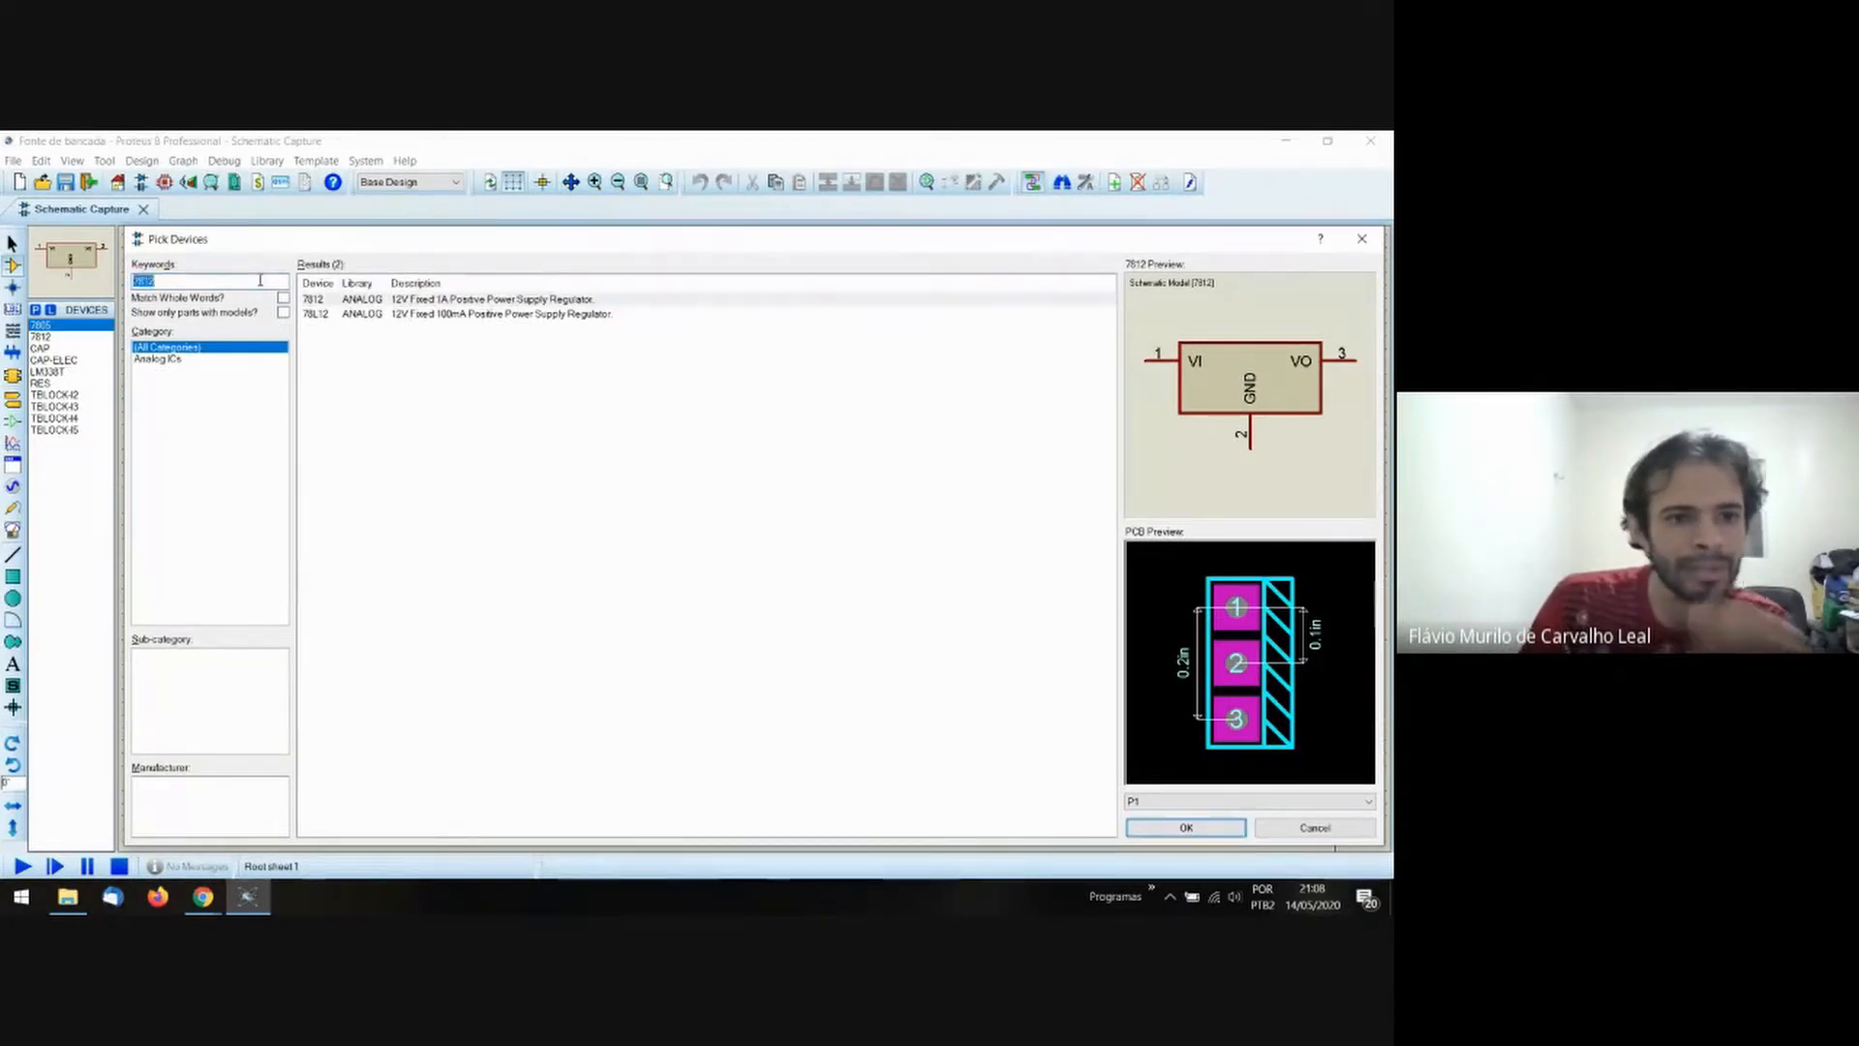
{"action": "type", "text": "cap"}
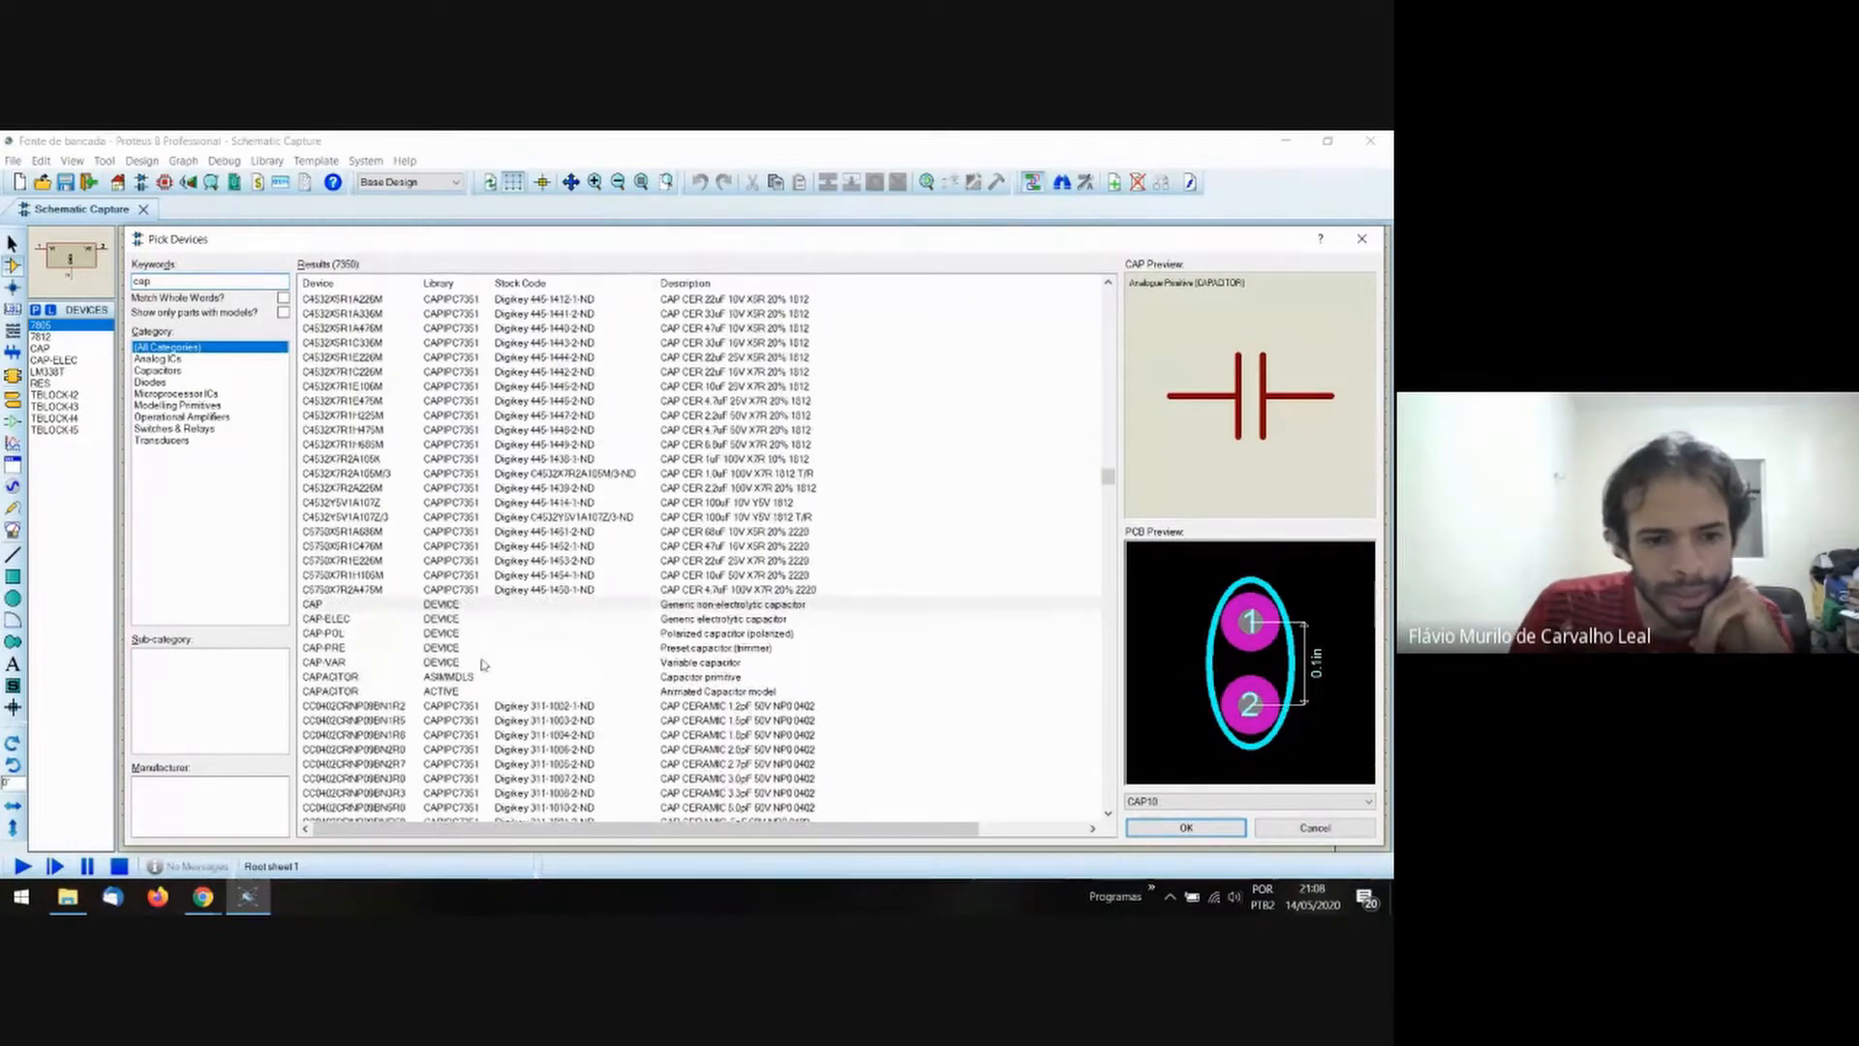
{"action": "left_click", "coordinate": [763, 608]}
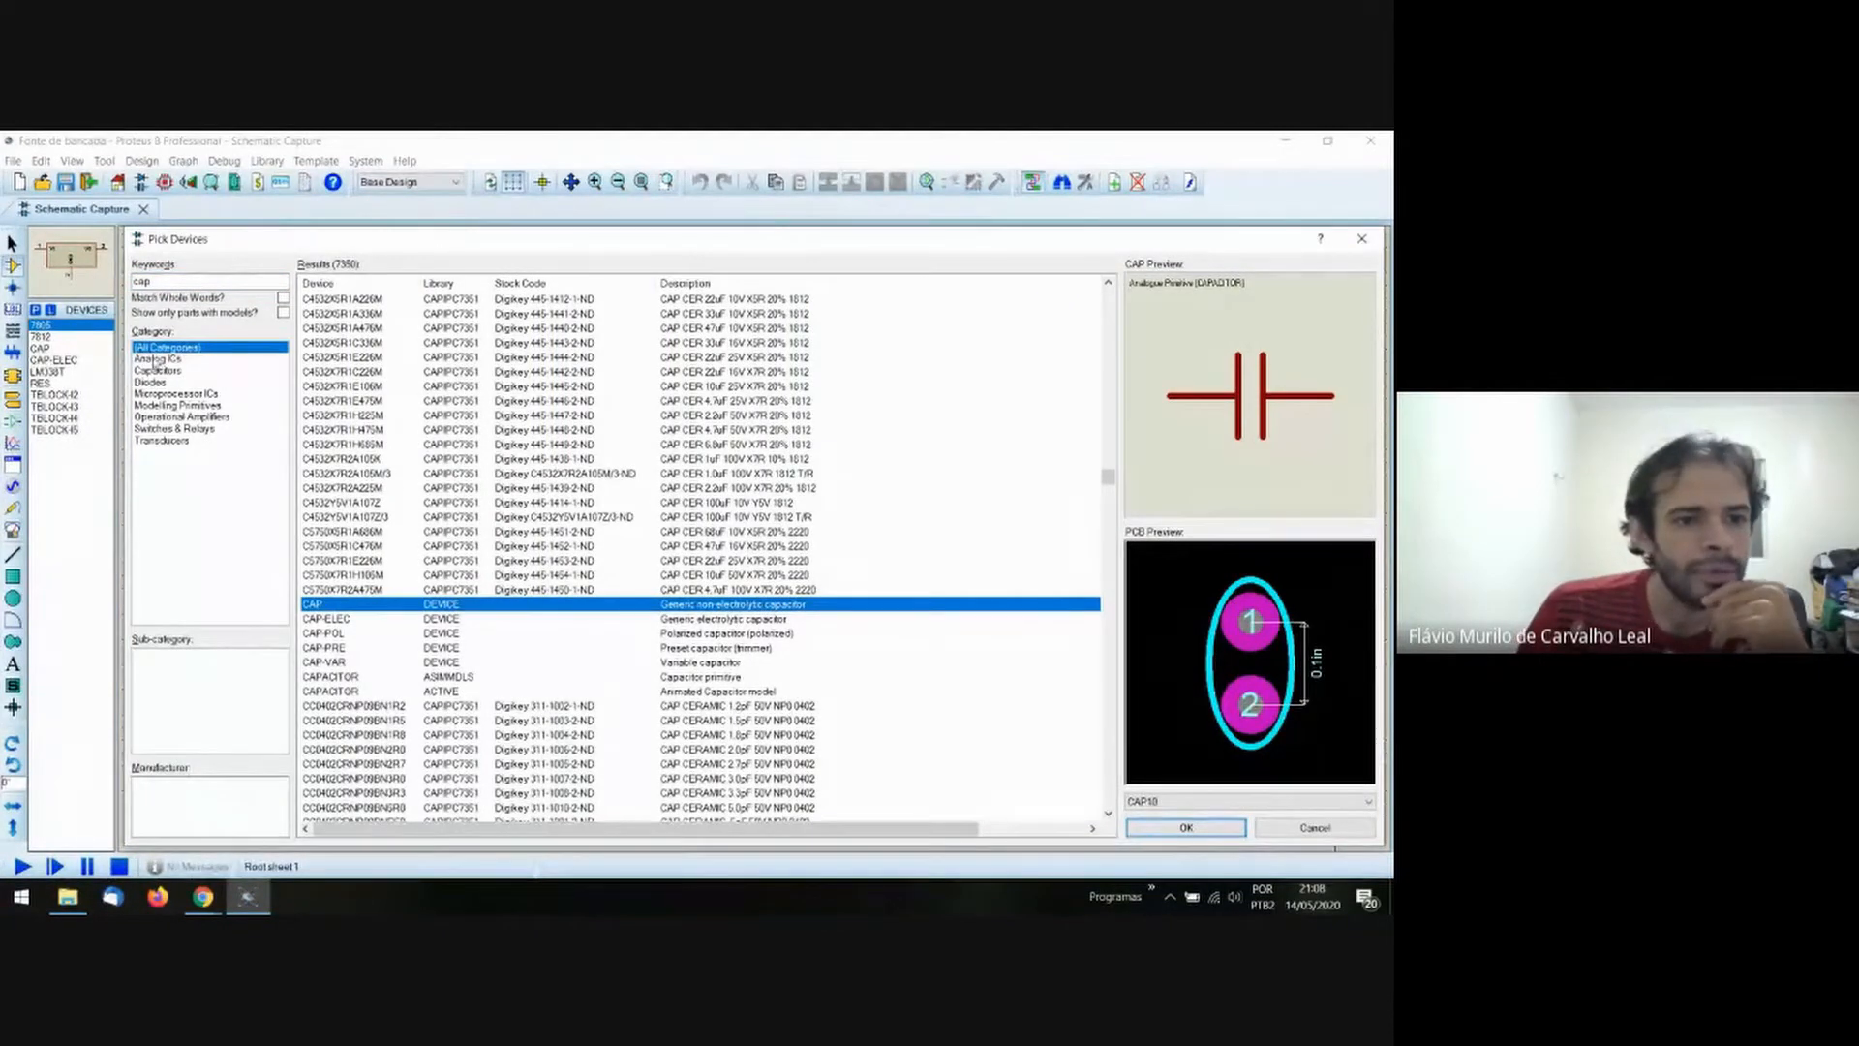
Search the device library for cap-elec to preview the generic electrolytic capacitor.
{"action": "double_click", "coordinate": [195, 282]}
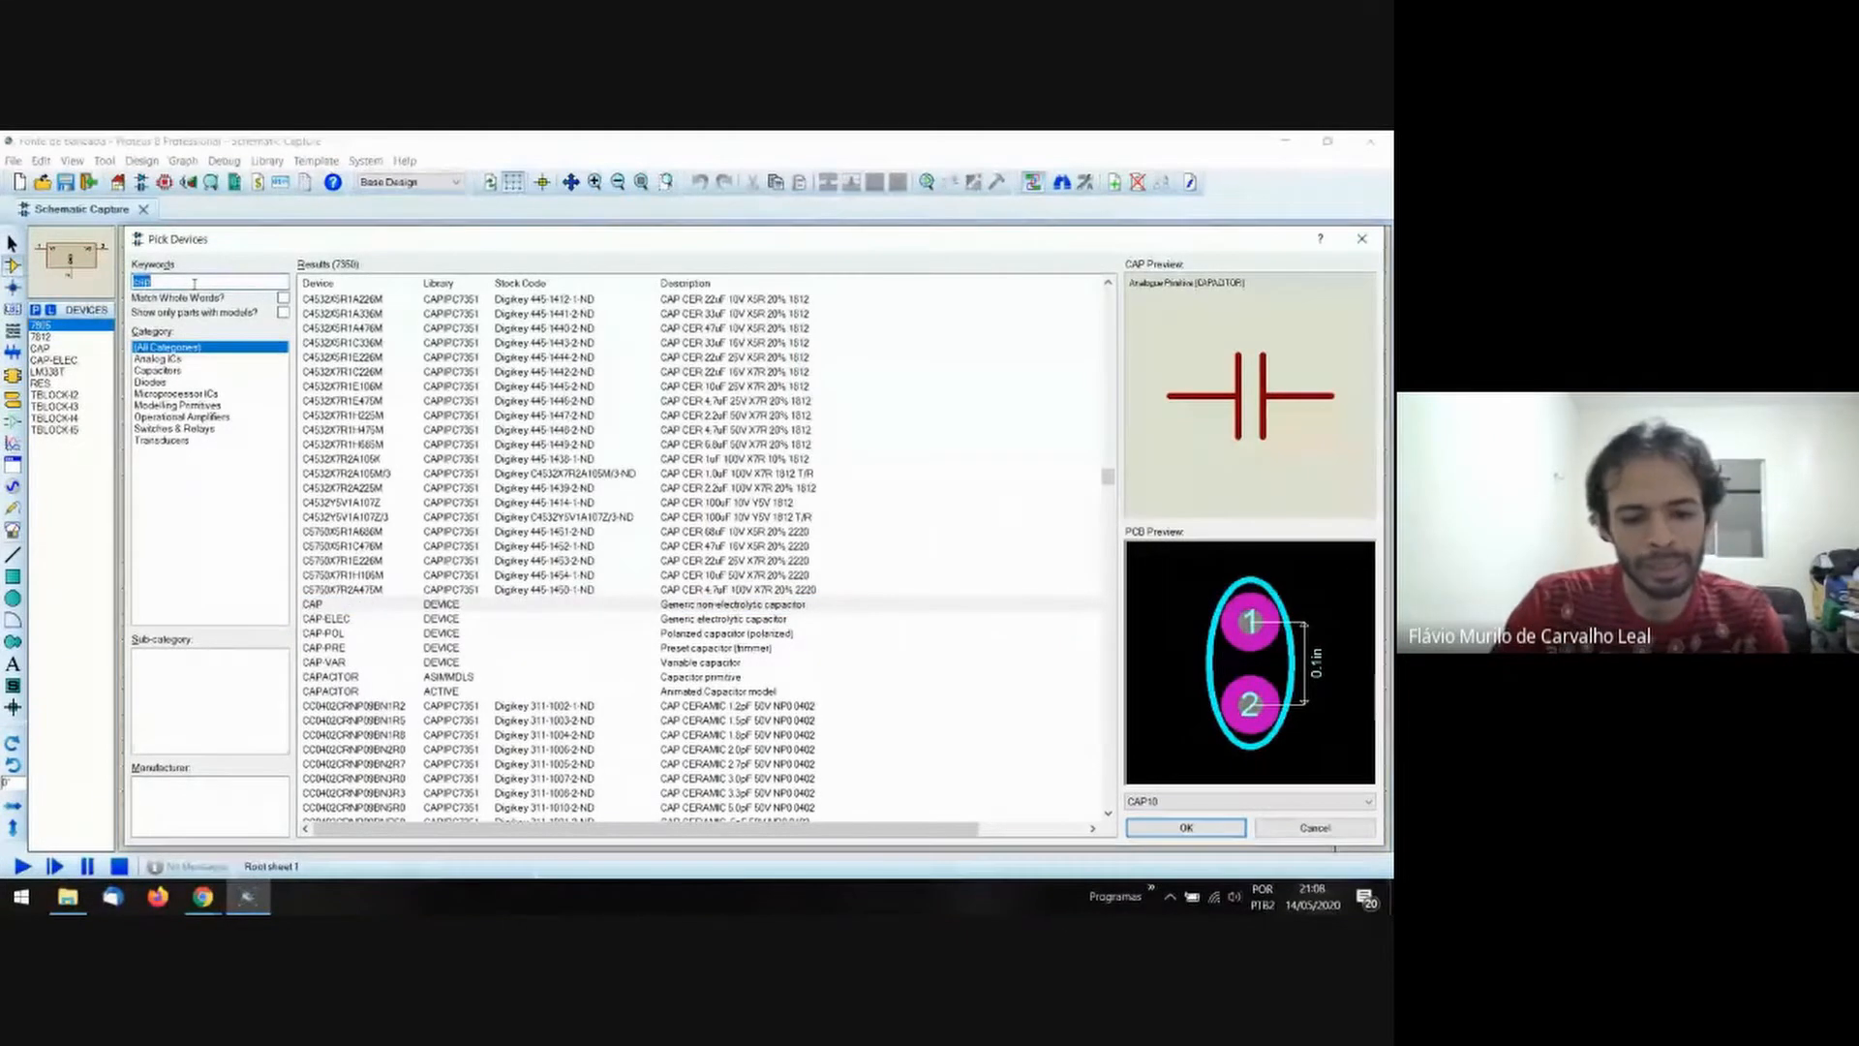
{"action": "type", "text": "capi"}
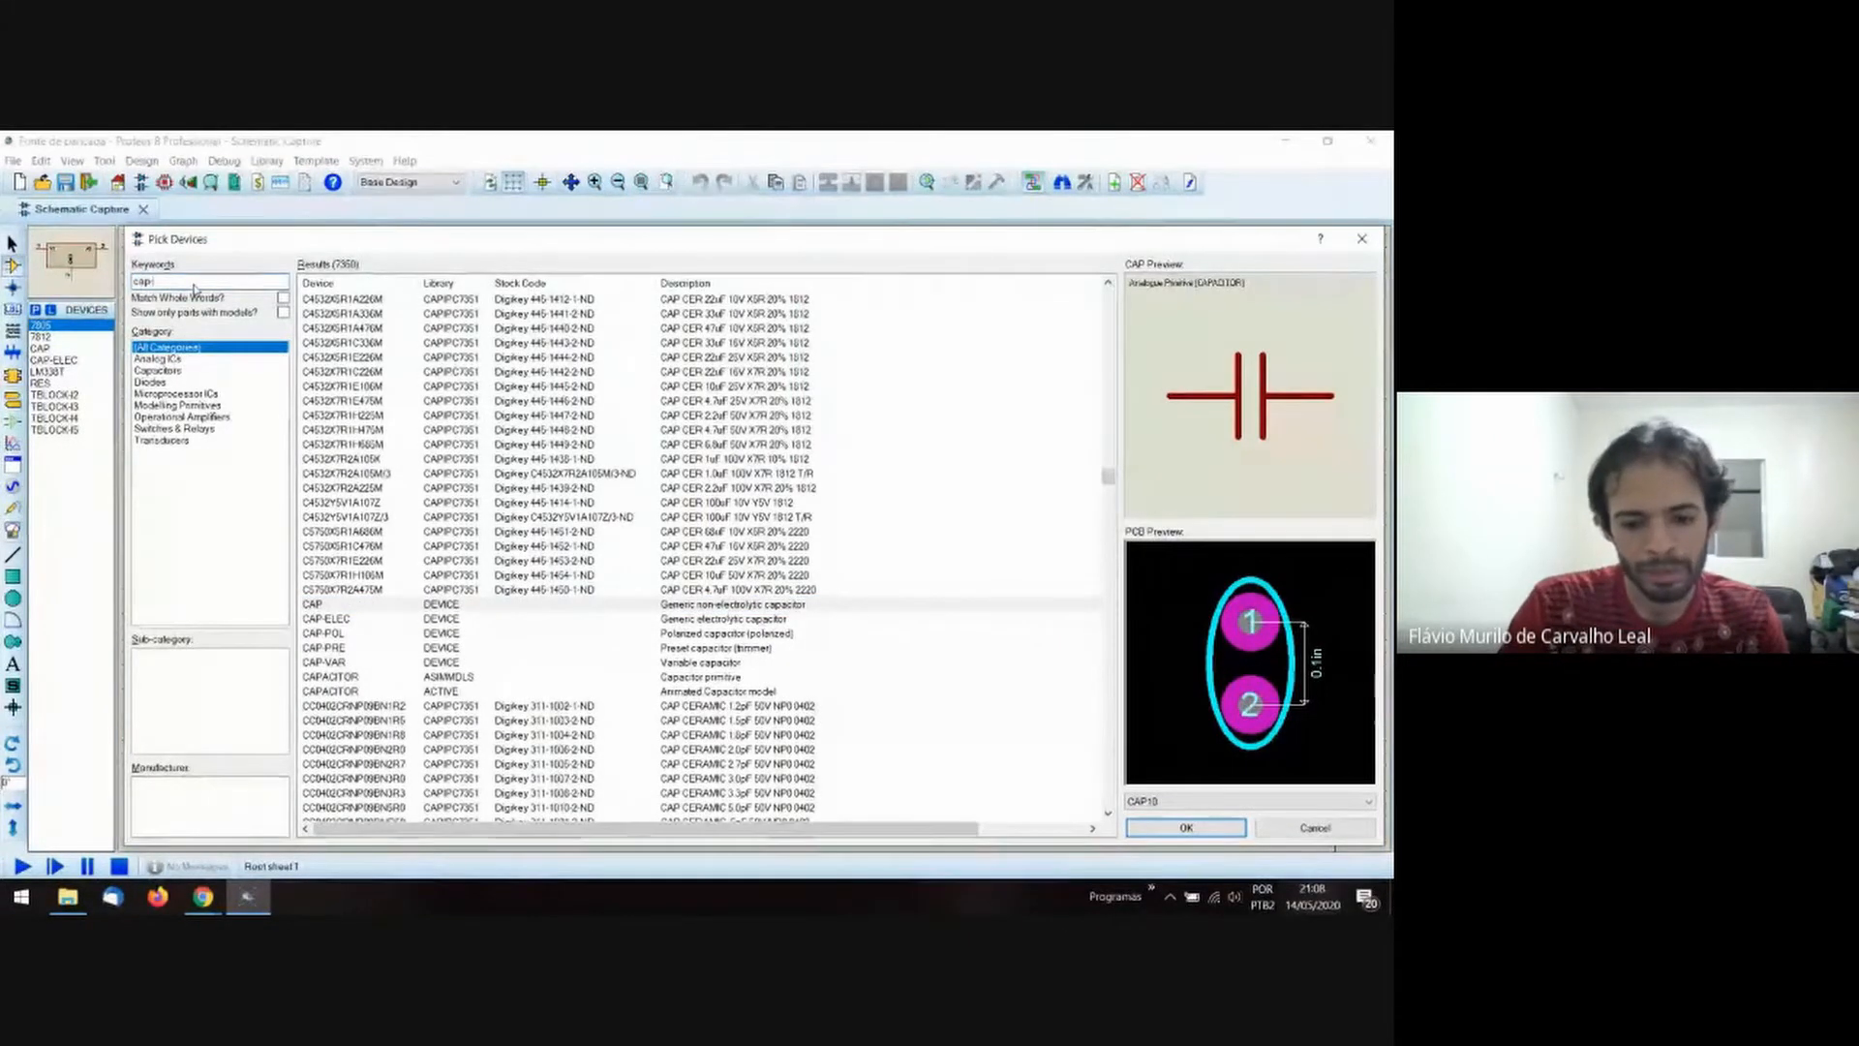
{"action": "key", "text": "BackSpace"}
{"action": "type", "text": "-elec"}
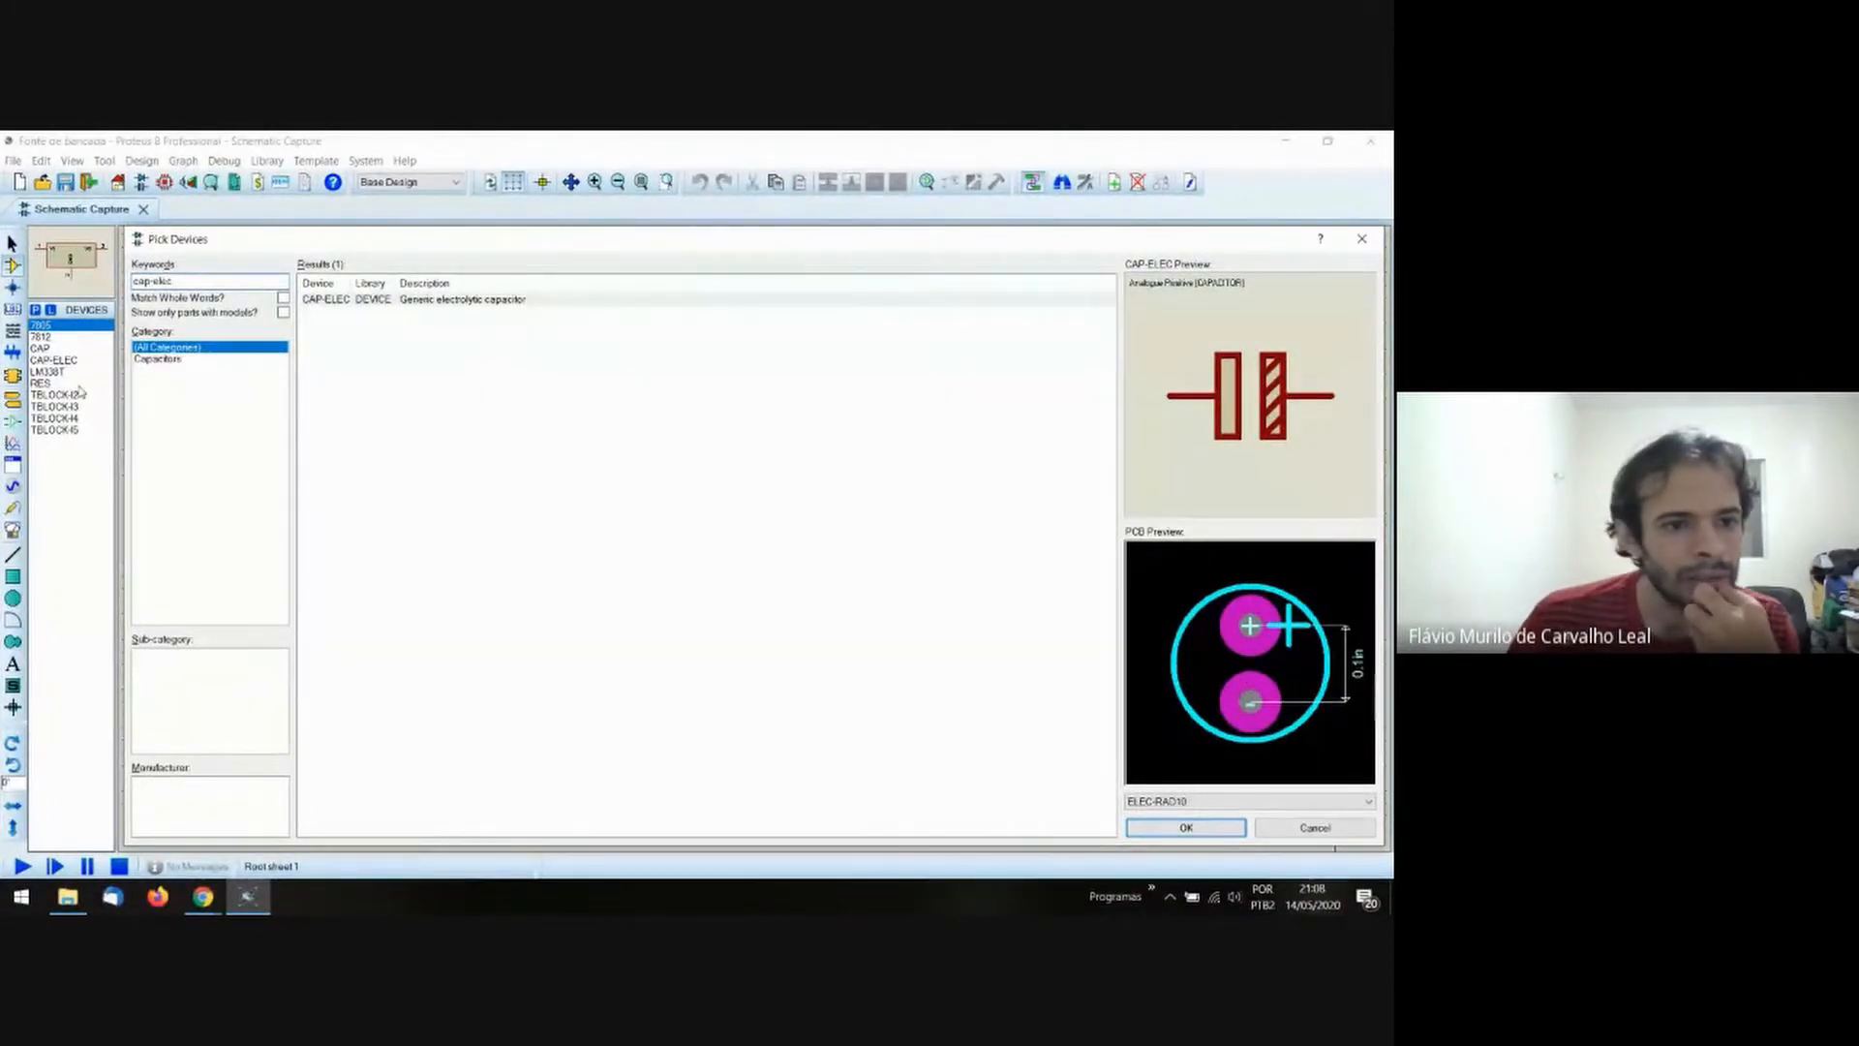
Search the device library for res and close the device picker without adding a part.
{"action": "left_click", "coordinate": [196, 282]}
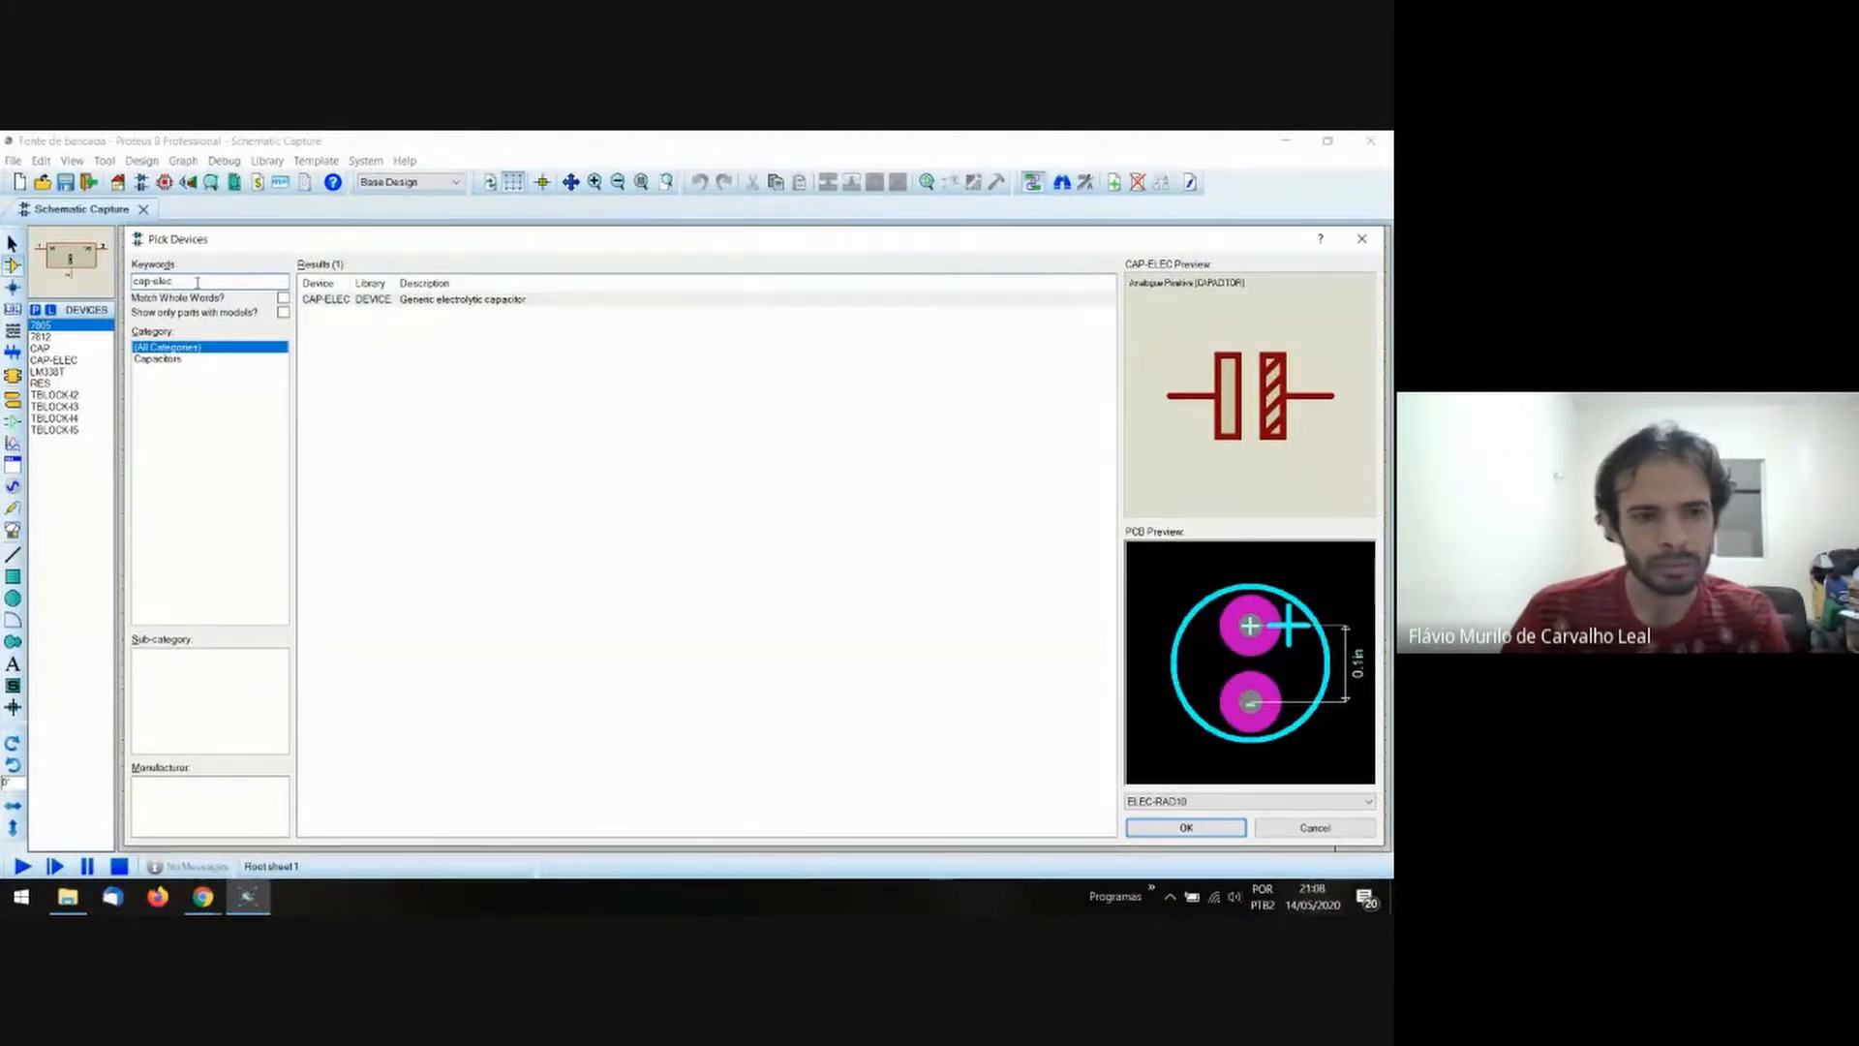
{"action": "left_click_drag", "start_coordinate": [159, 278], "coordinate": [66, 283]}
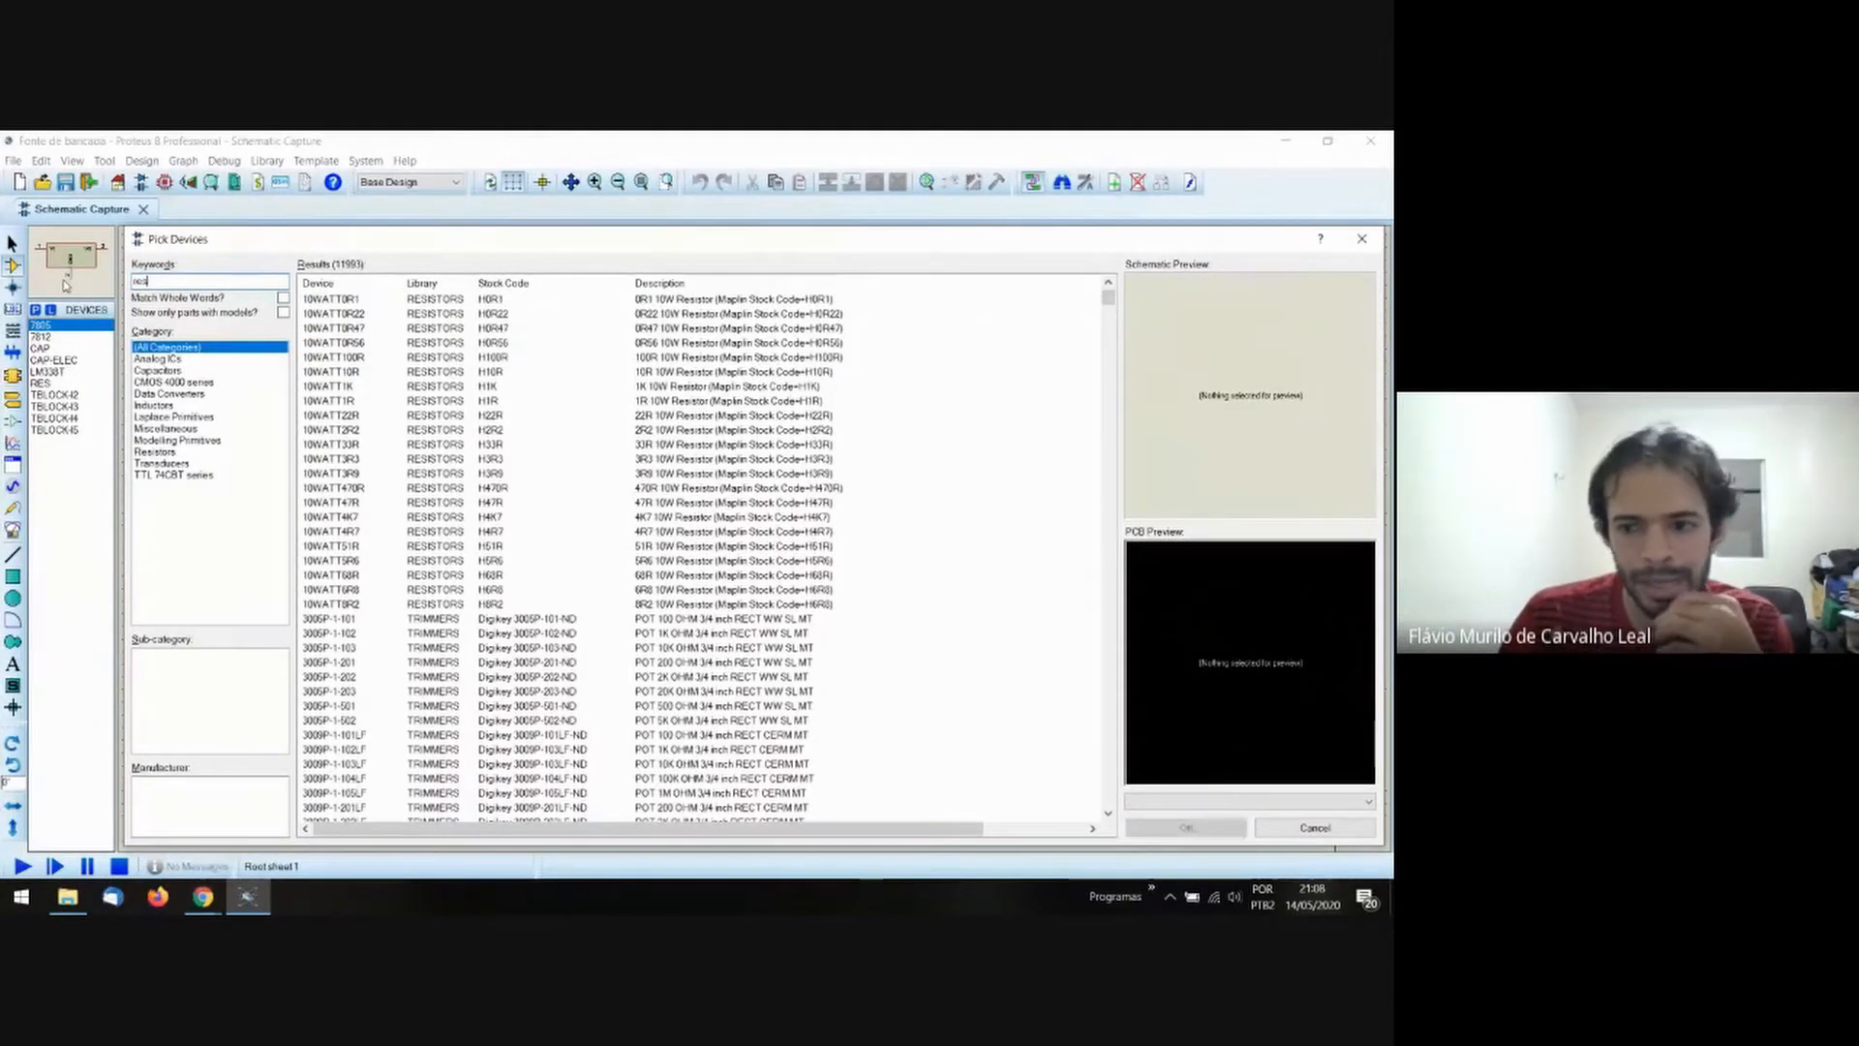
{"action": "left_click", "coordinate": [1311, 825]}
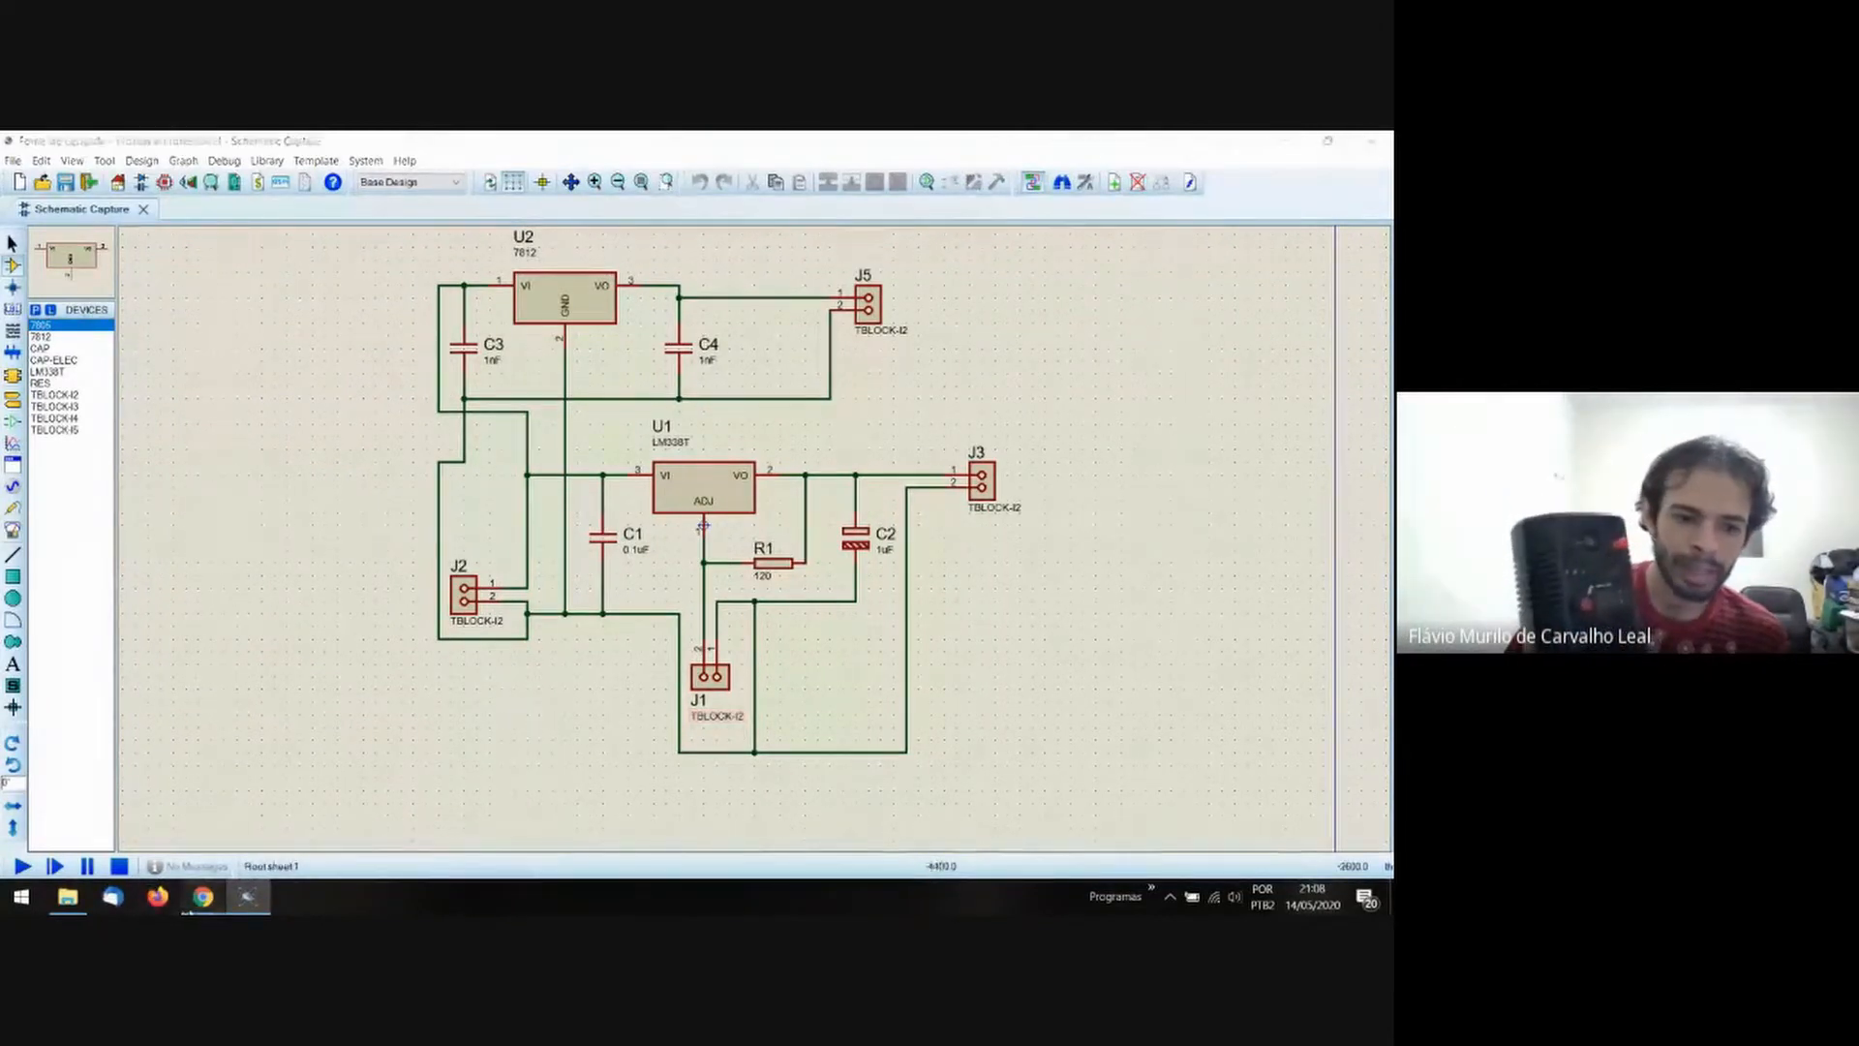
Read the latest question in the Google Meet chat in Chrome and go back to the Proteus schematic.
{"action": "mouse_move", "coordinate": [202, 896]}
{"action": "left_click", "coordinate": [148, 832]}
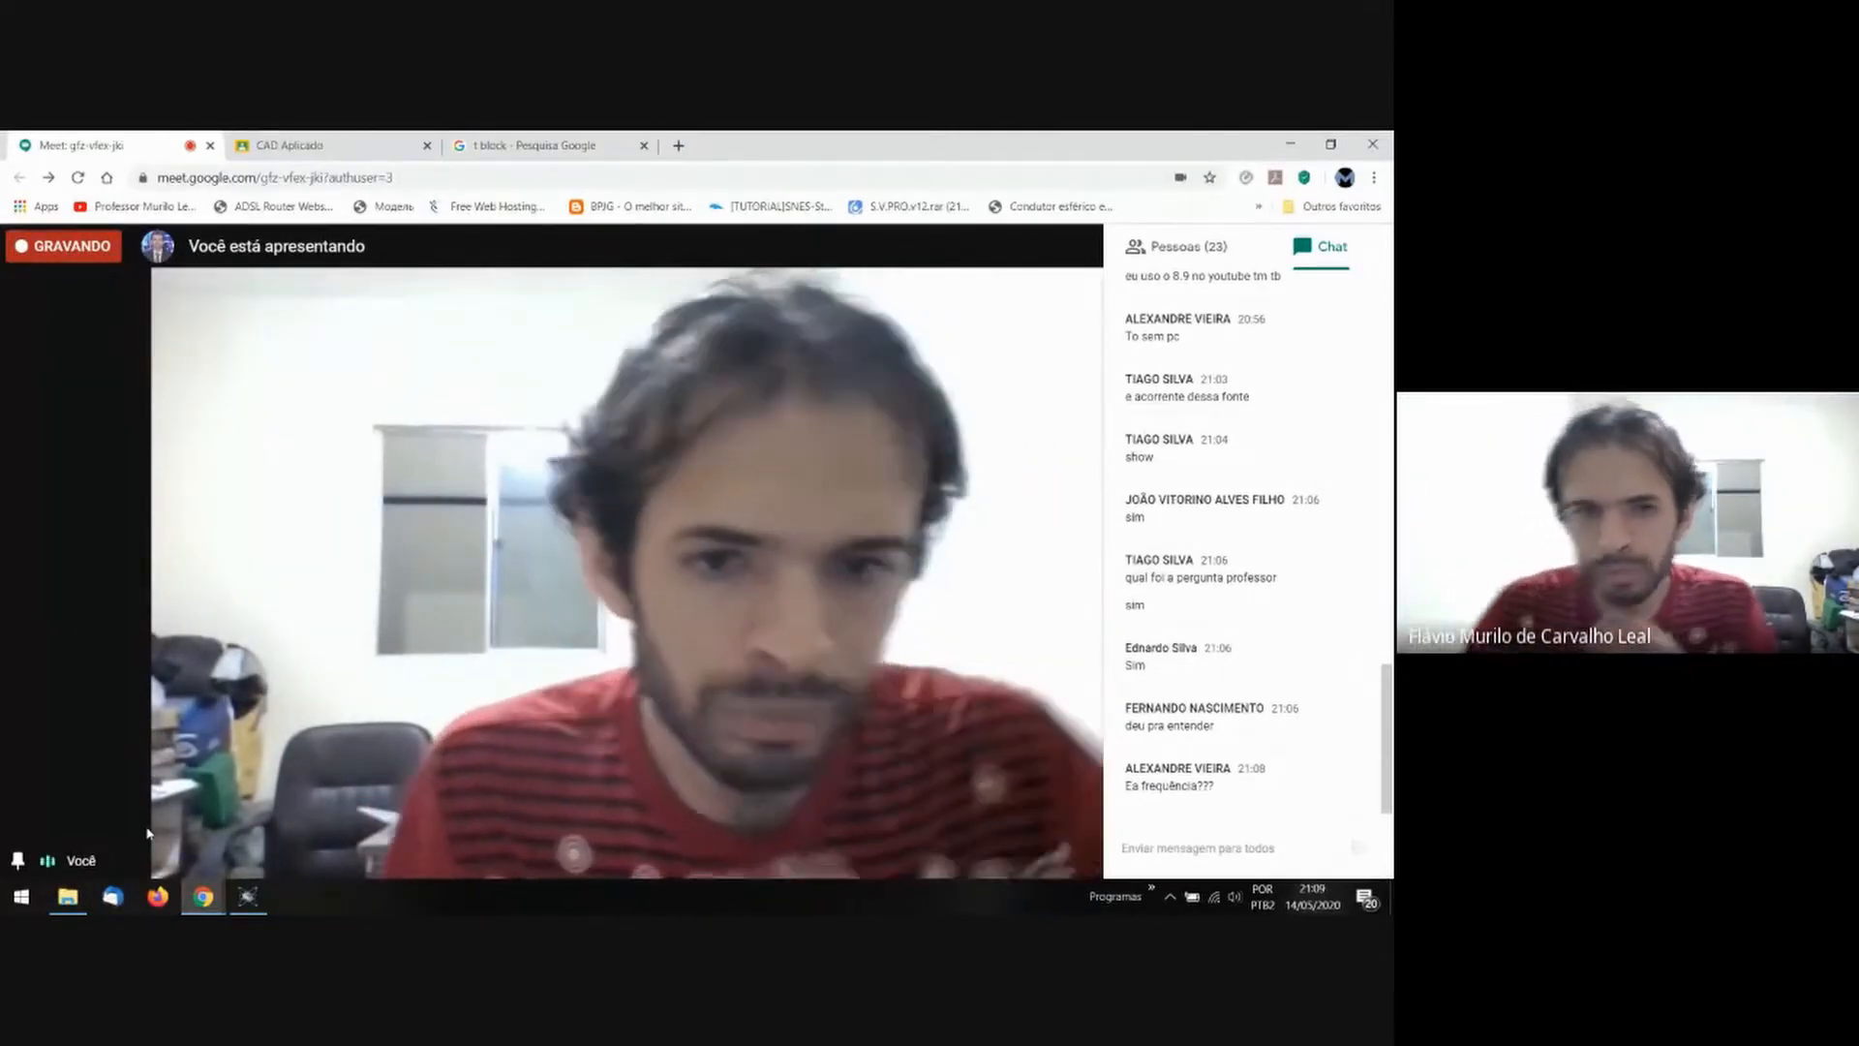
{"action": "left_click", "coordinate": [251, 897]}
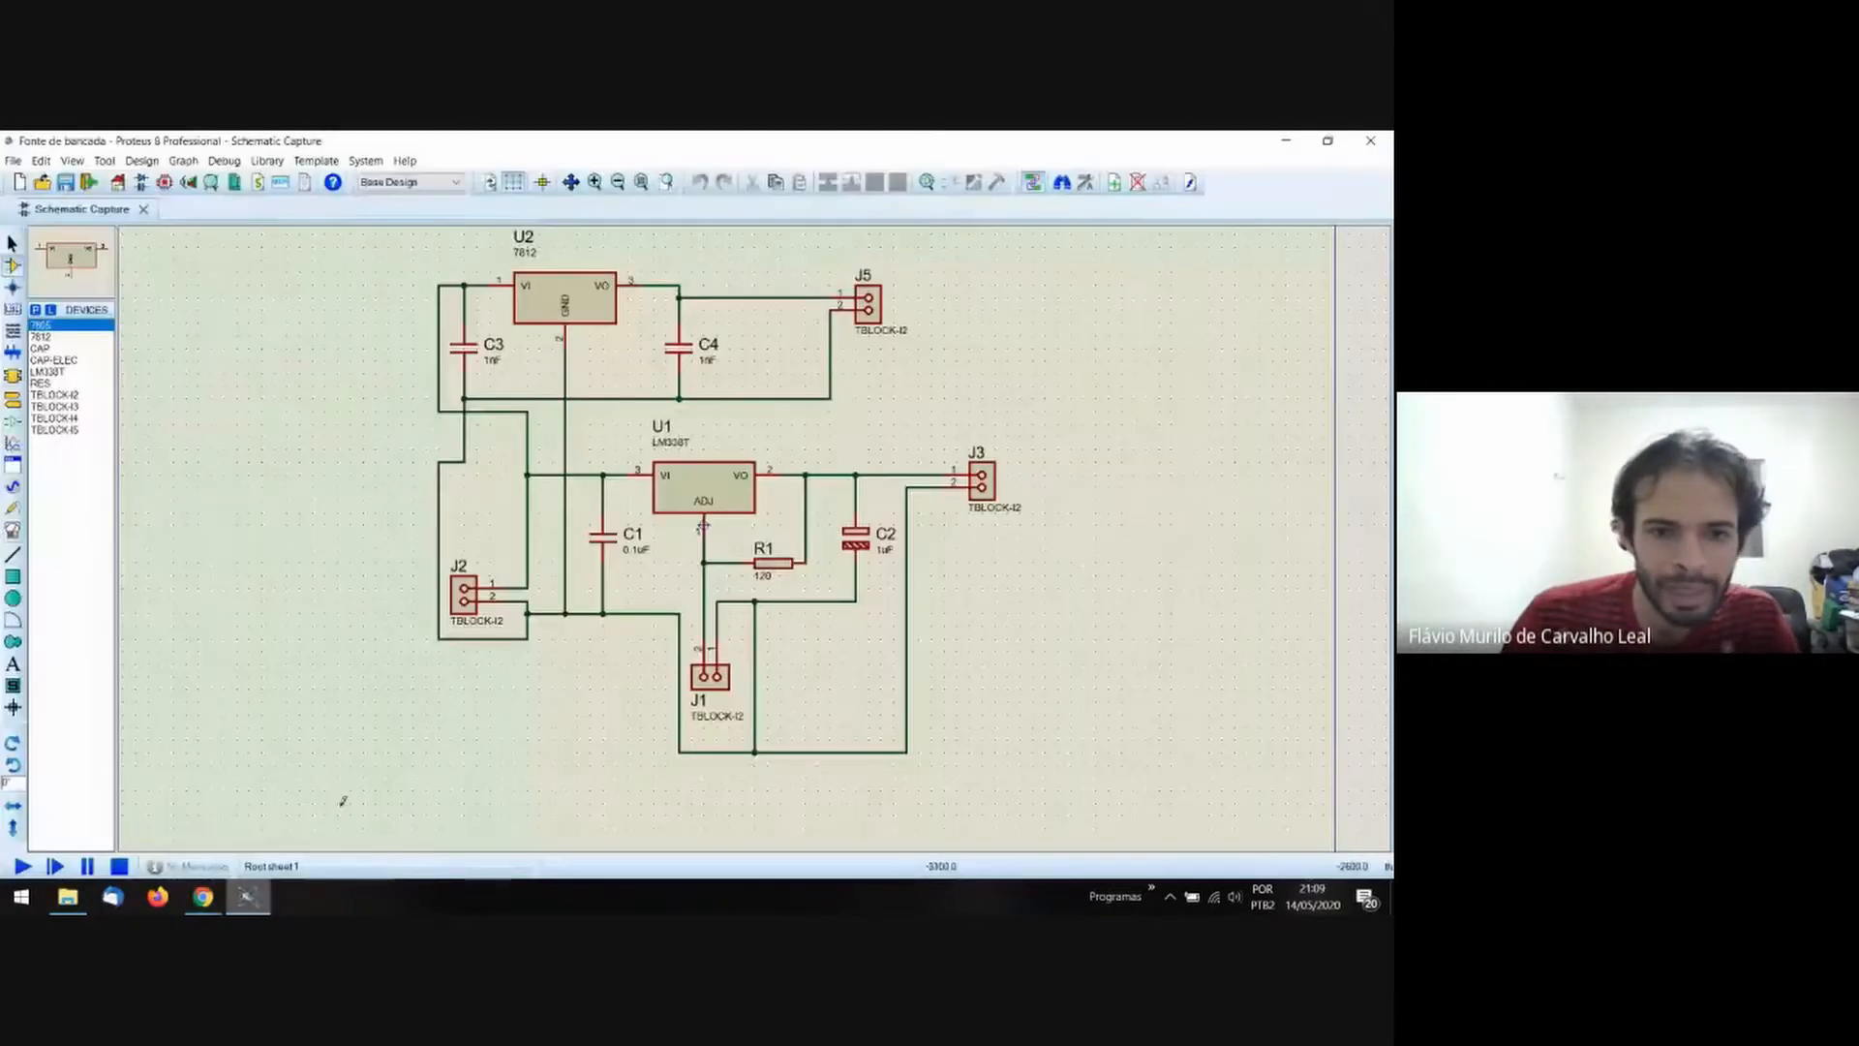
Open the PCB layout of the bench power supply and activate component placement mode.
{"action": "middle_click", "coordinate": [718, 416]}
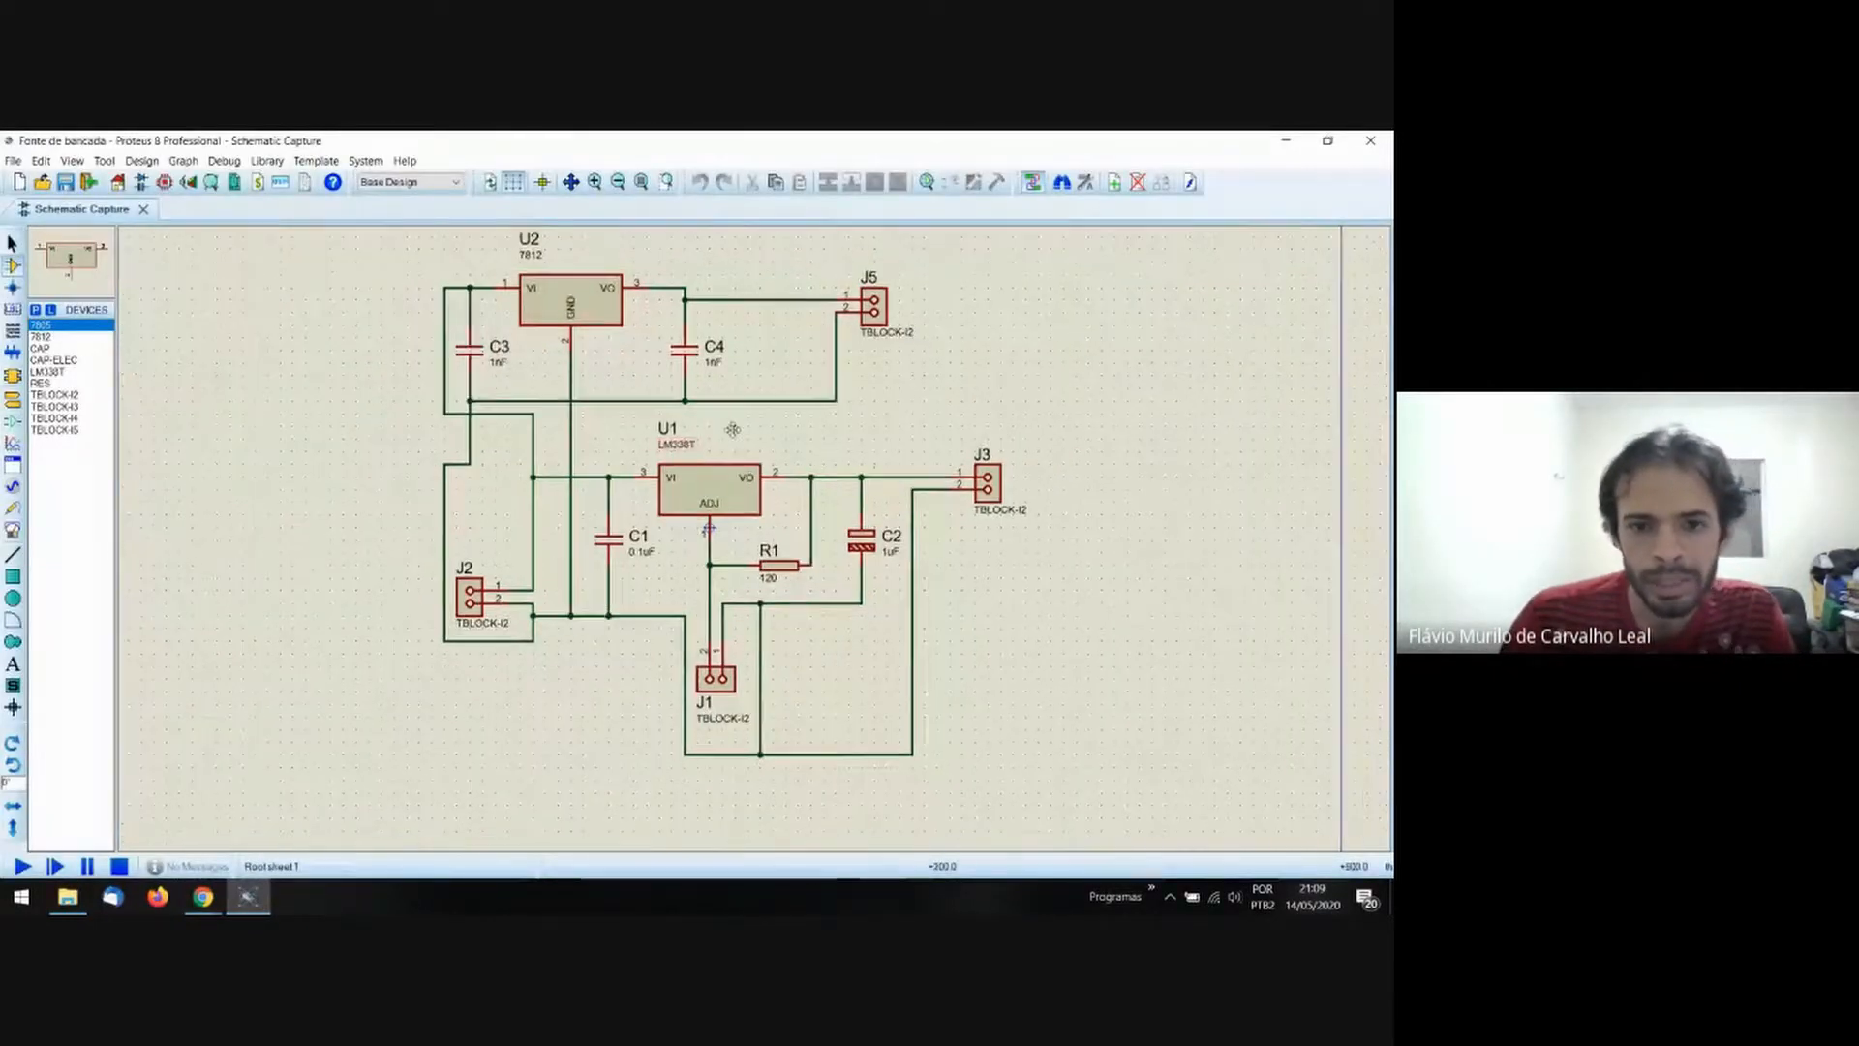
{"action": "left_click", "coordinate": [772, 459]}
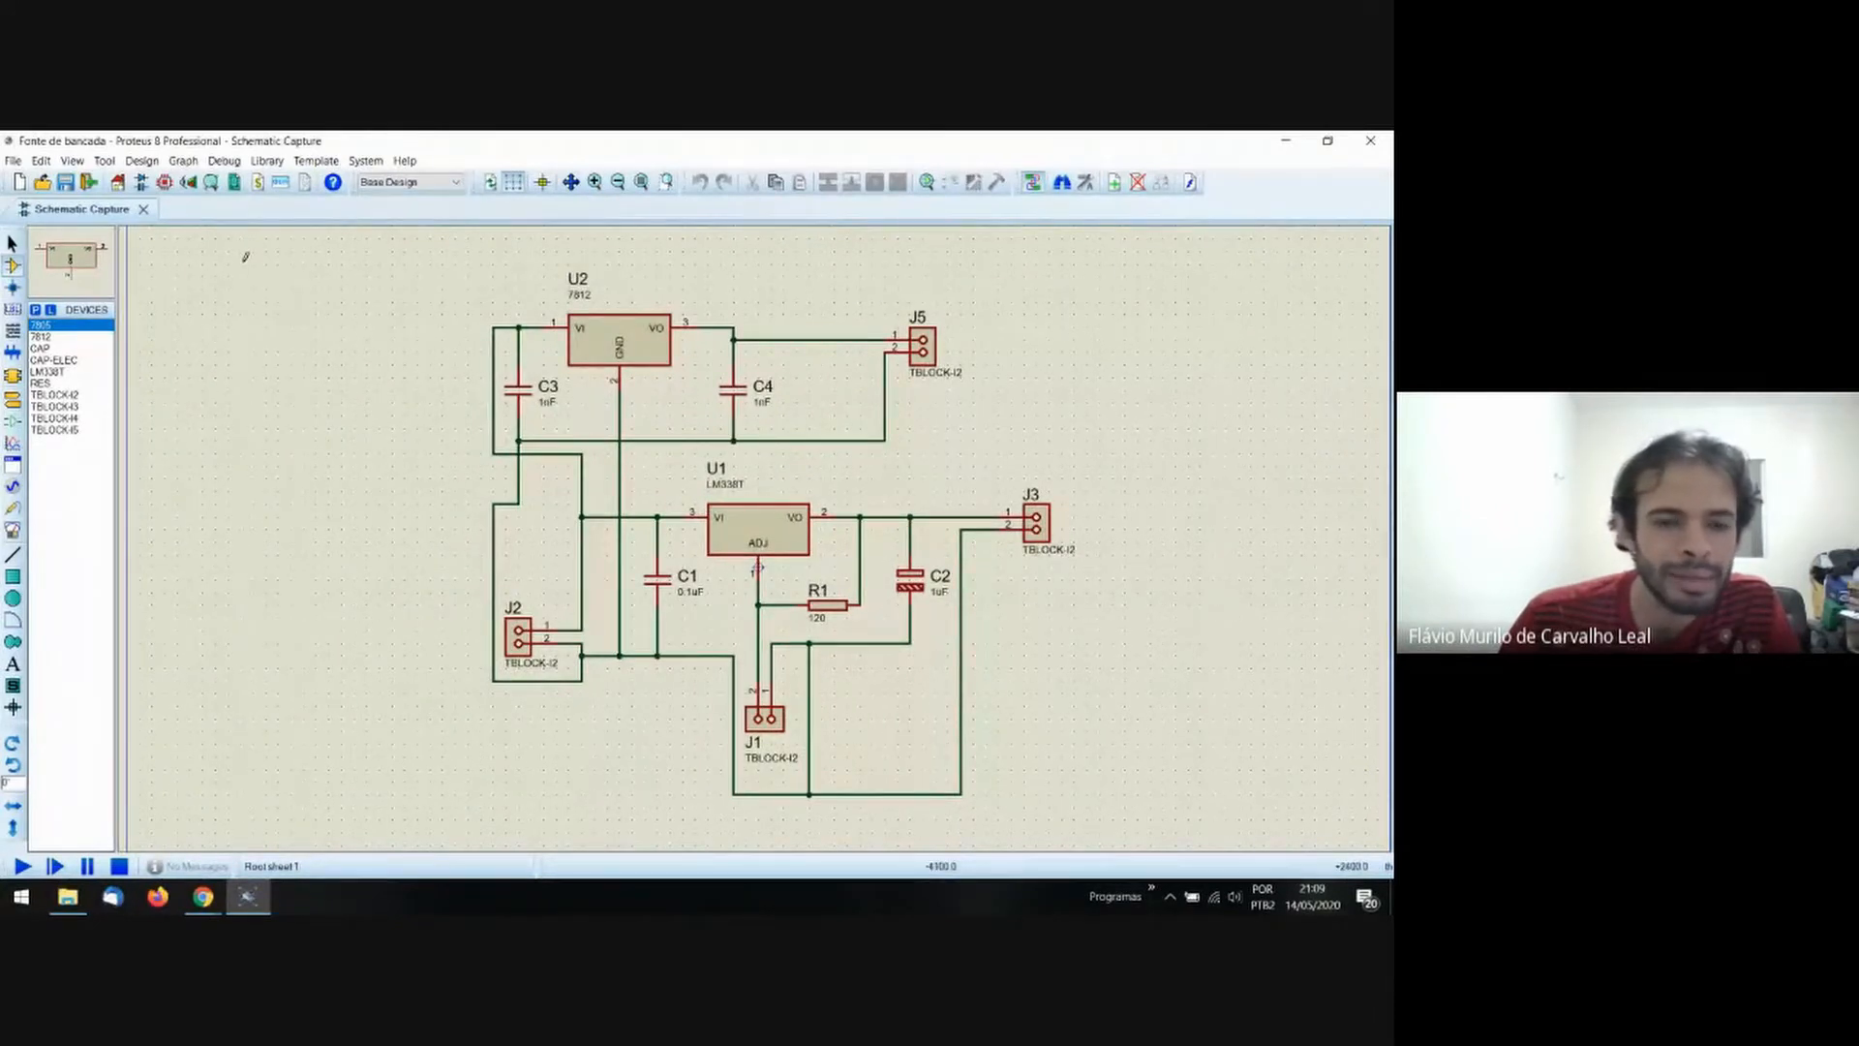
{"action": "left_click", "coordinate": [166, 182]}
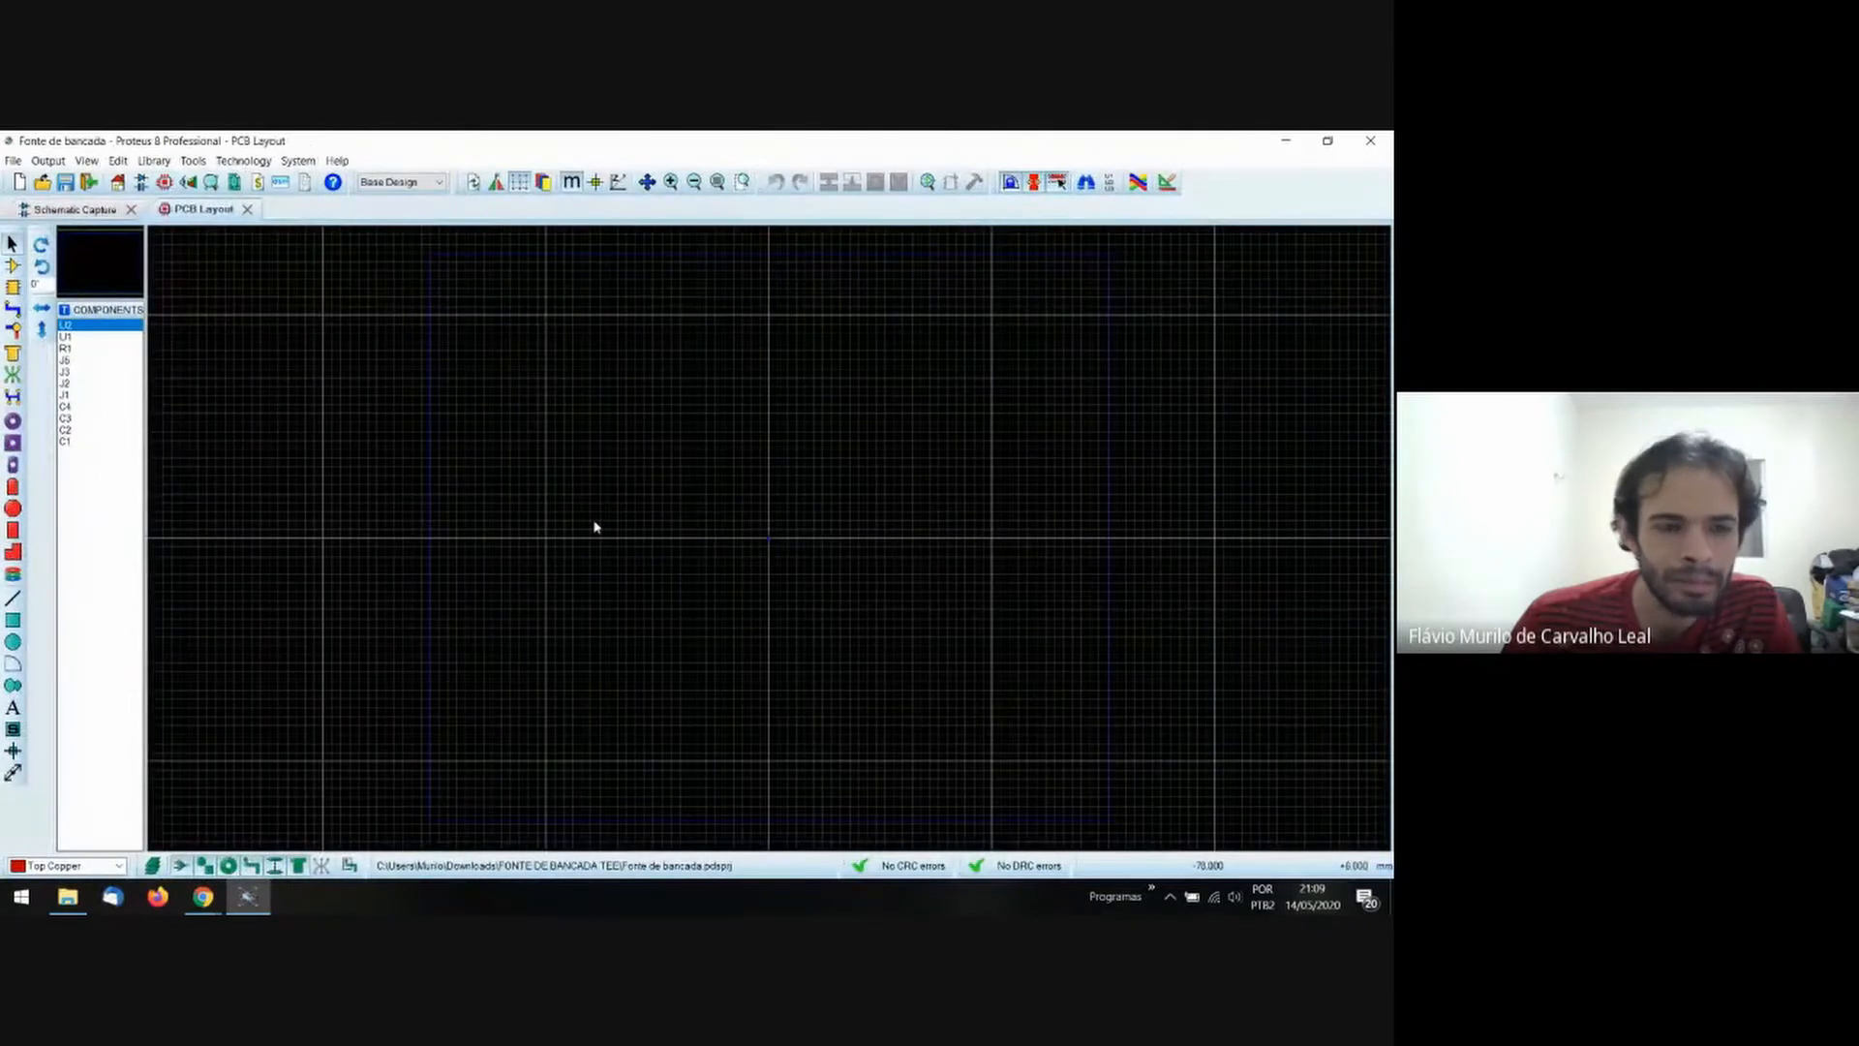
{"action": "left_click", "coordinate": [14, 267]}
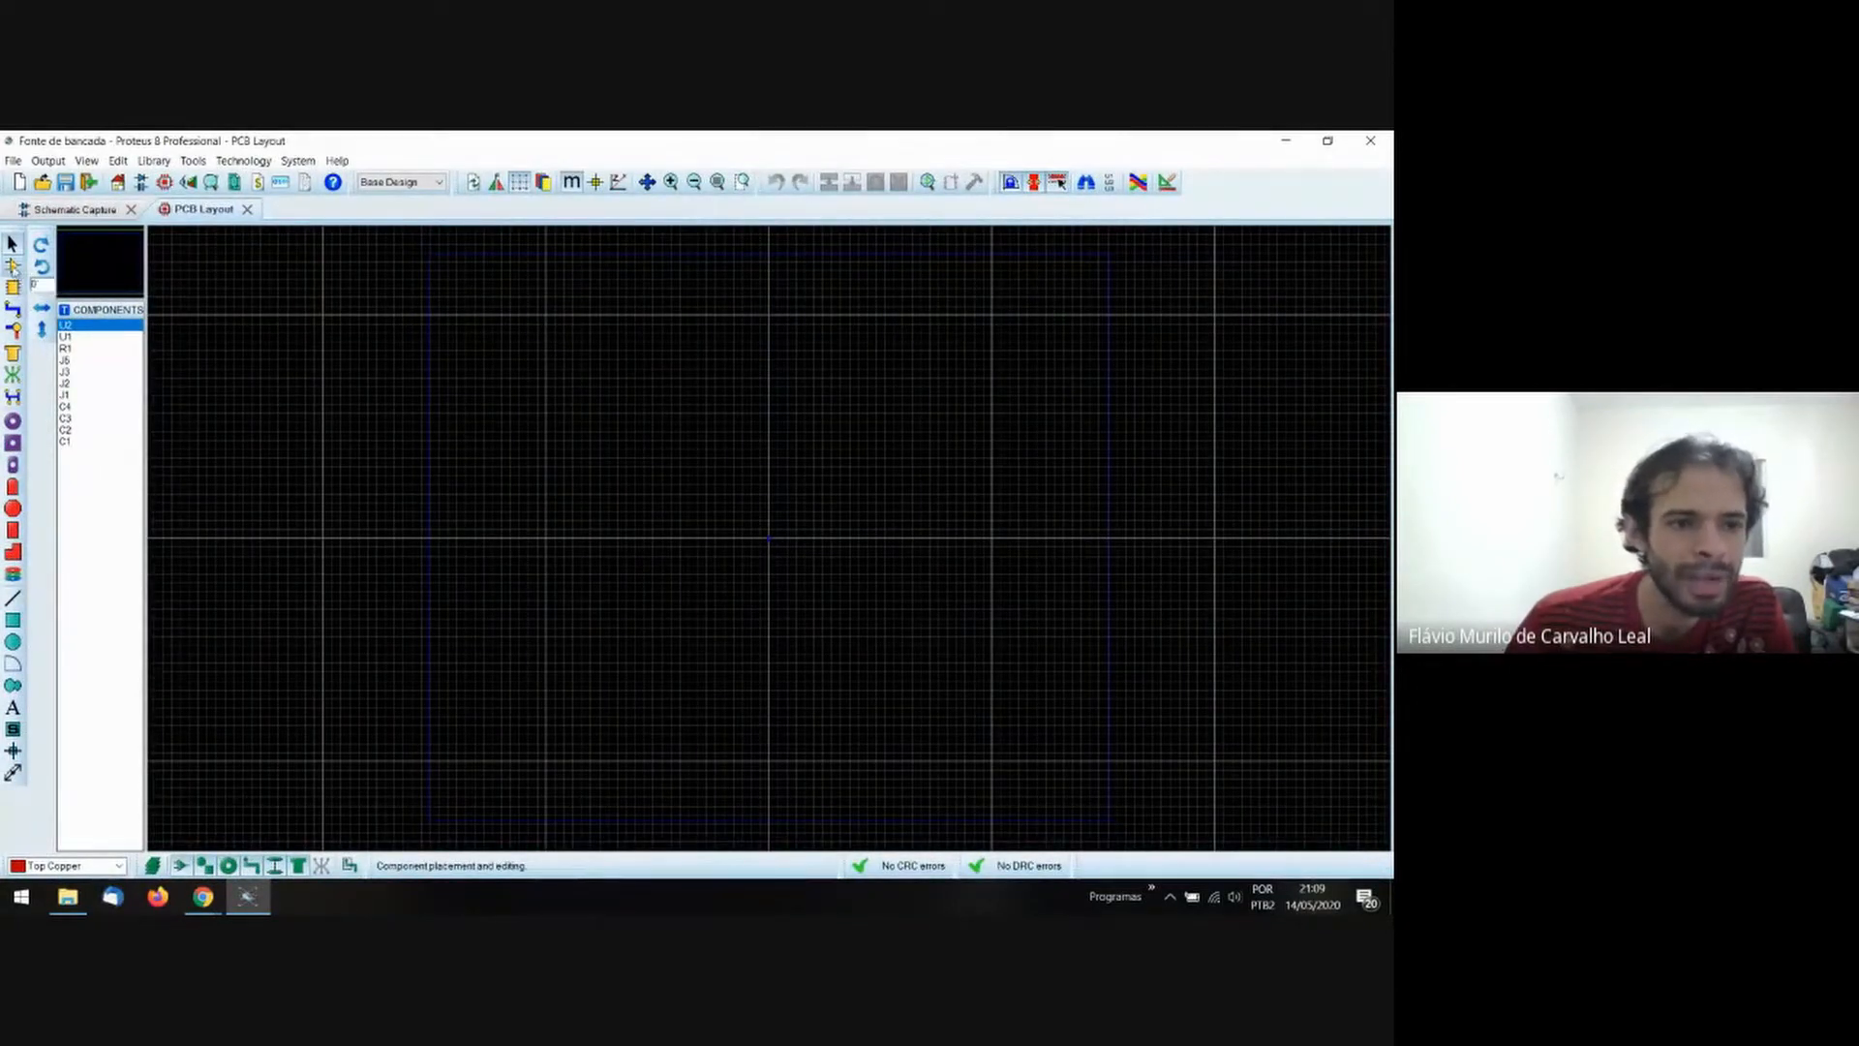
Browse the footprint previews of the unplaced components, from the capacitors to the LM338T regulator, and return to C1.
{"action": "key", "text": "Down"}
{"action": "key", "text": "Down"}
{"action": "key", "text": "Down"}
{"action": "key", "text": "Down"}
{"action": "key", "text": "Down"}
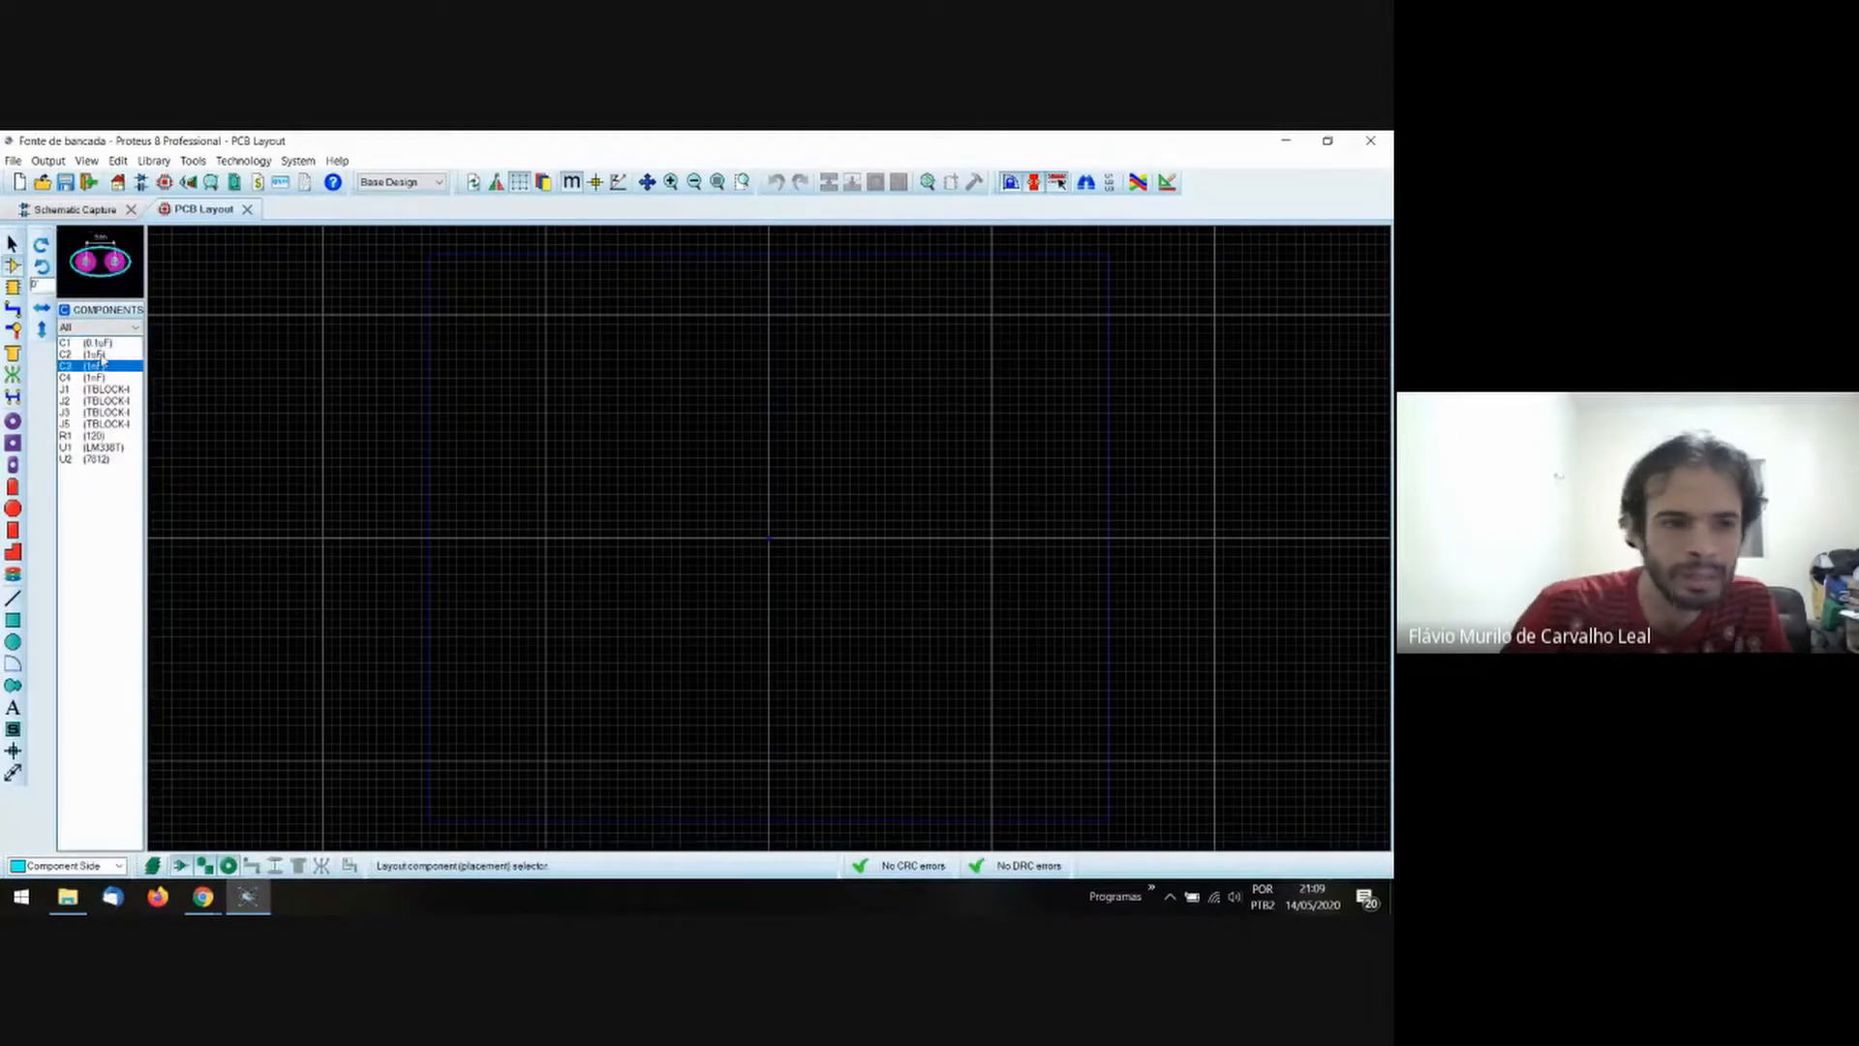
{"action": "key", "text": "Down"}
{"action": "key", "text": "Down"}
{"action": "key", "text": "Down"}
{"action": "key", "text": "Down"}
{"action": "key", "text": "Down"}
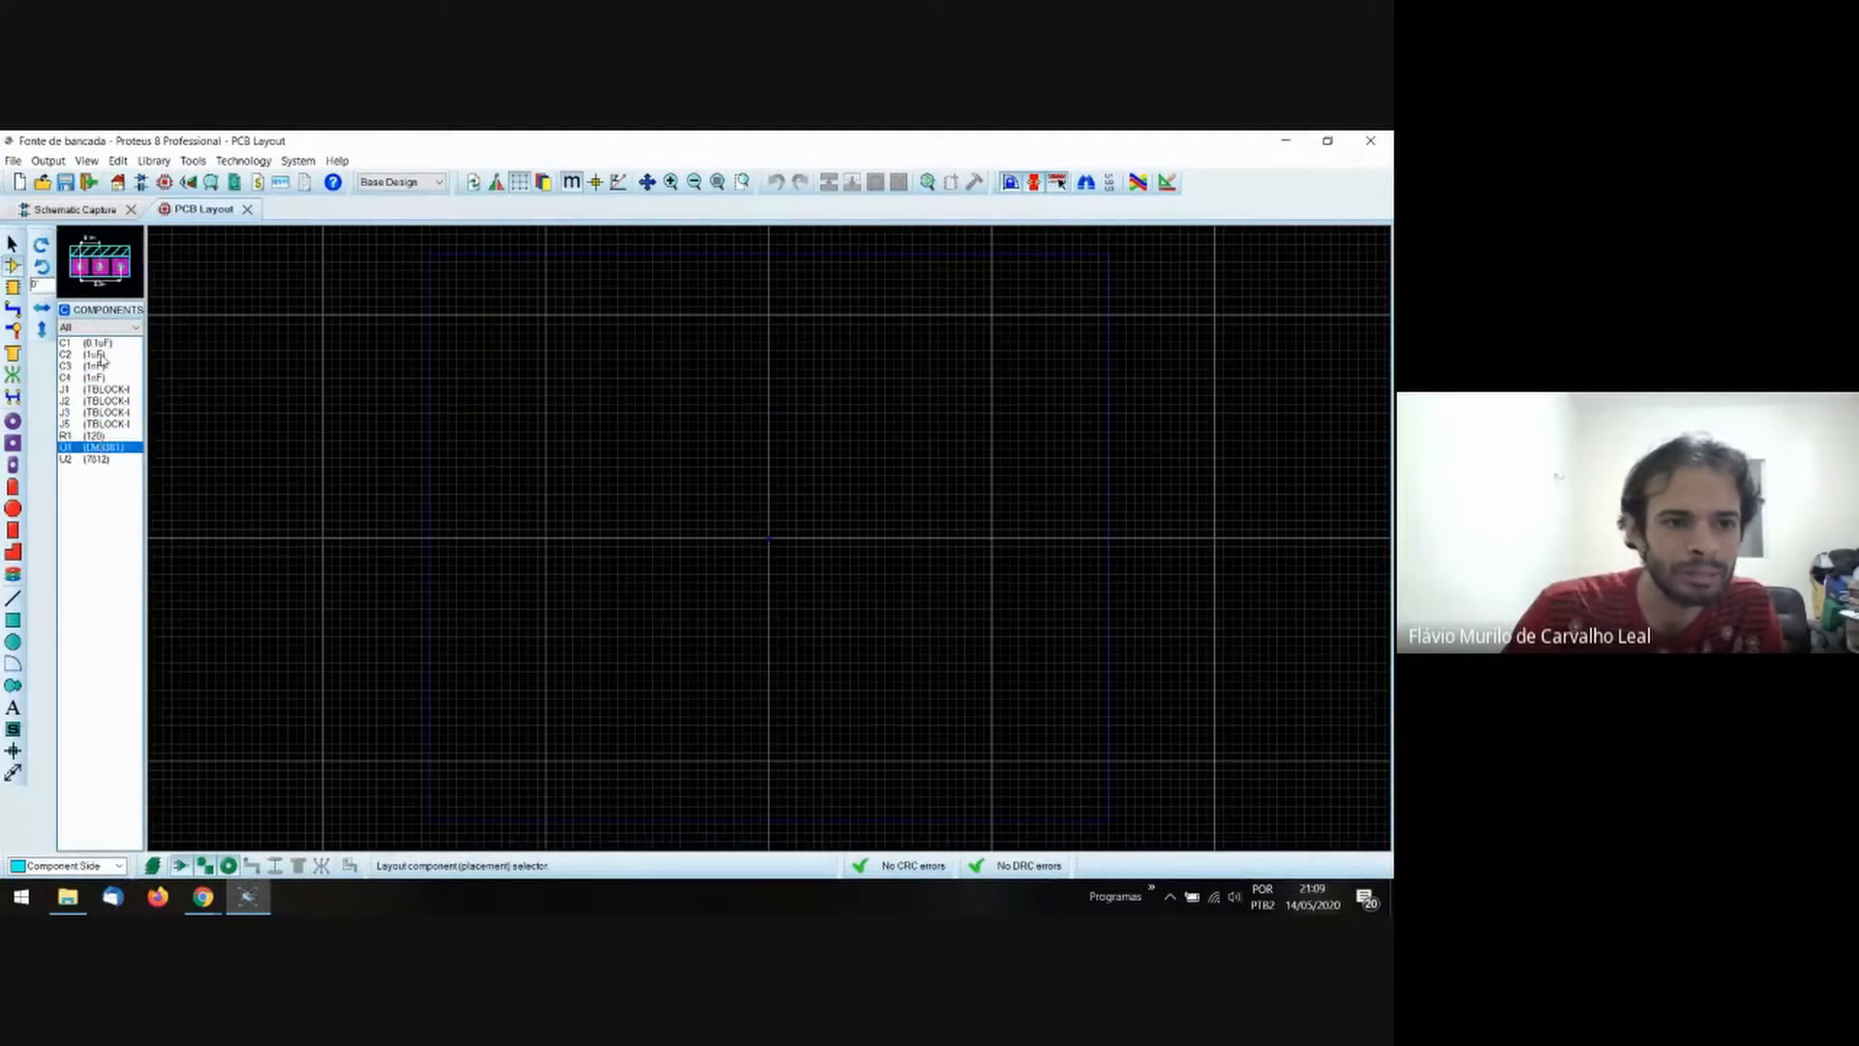
{"action": "key", "text": "Up"}
{"action": "key", "text": "Up"}
{"action": "key", "text": "Up"}
{"action": "key", "text": "Up"}
{"action": "key", "text": "Up"}
{"action": "key", "text": "Home"}
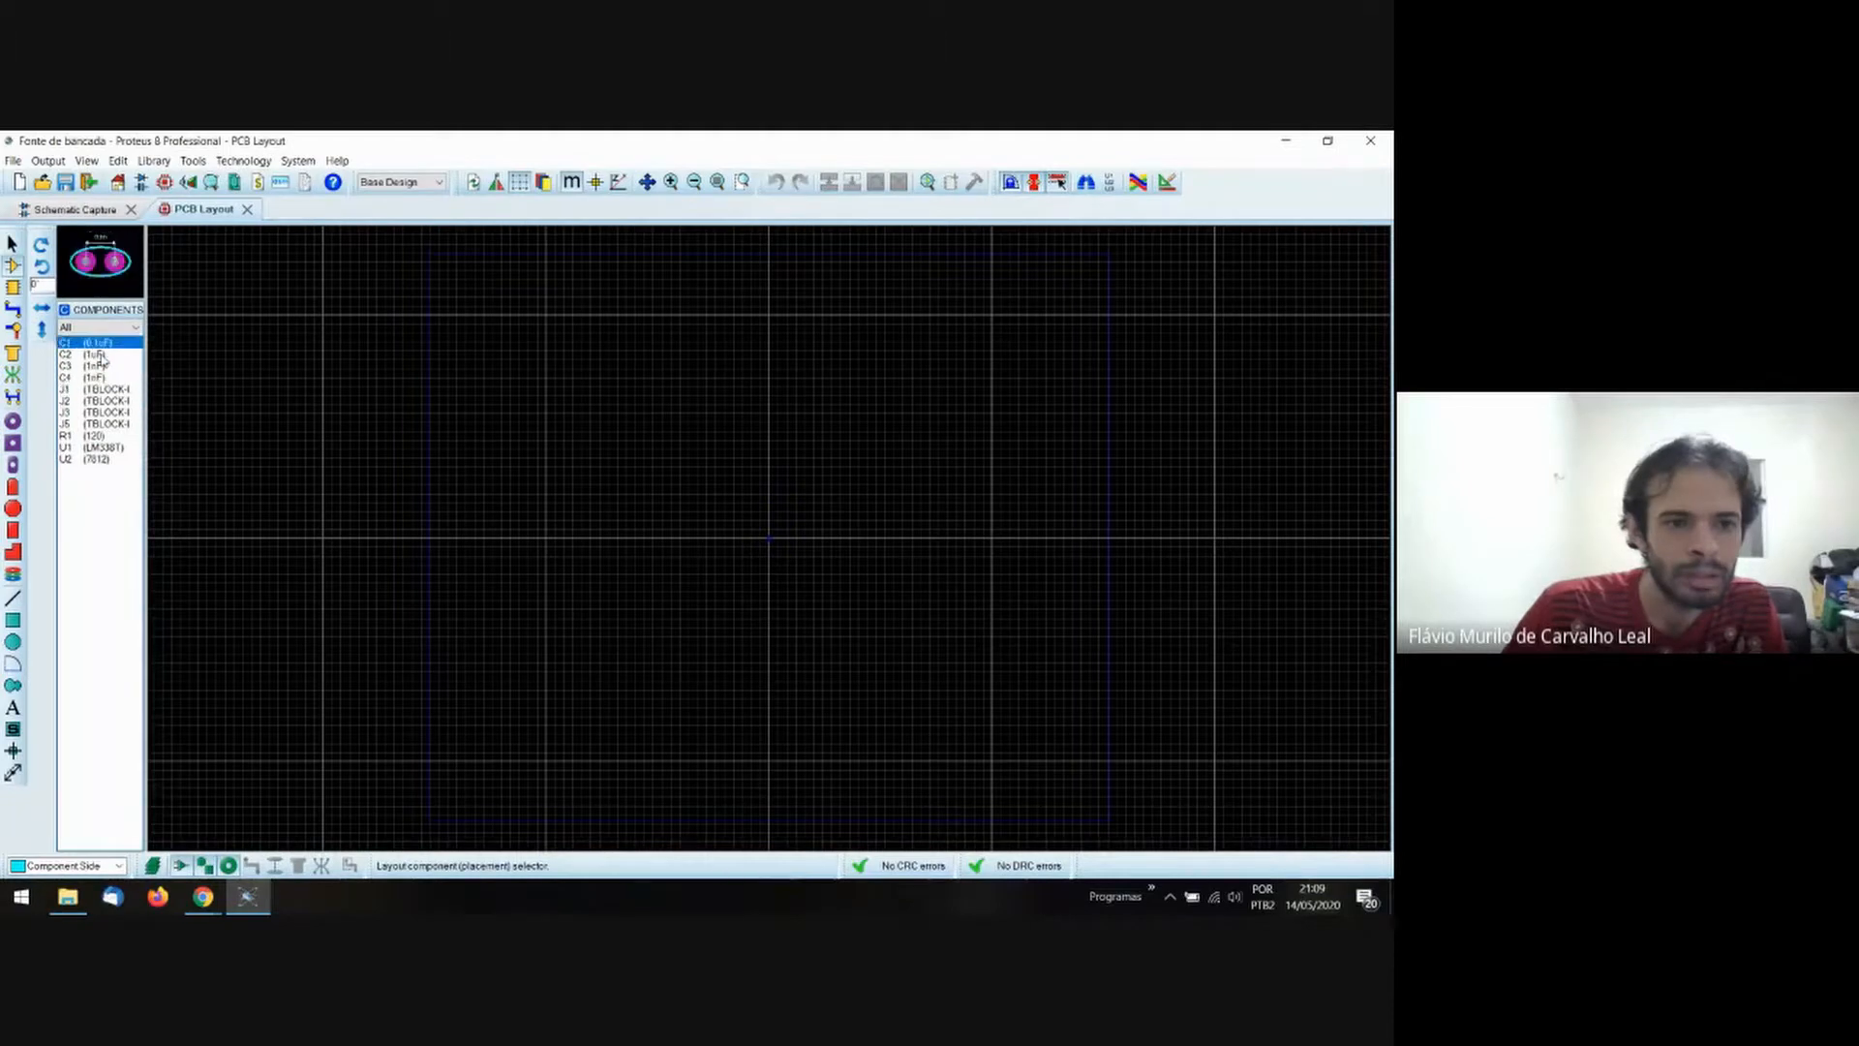
Check the Google Meet call in Chrome and return to the Proteus PCB layout.
{"action": "left_click", "coordinate": [202, 896]}
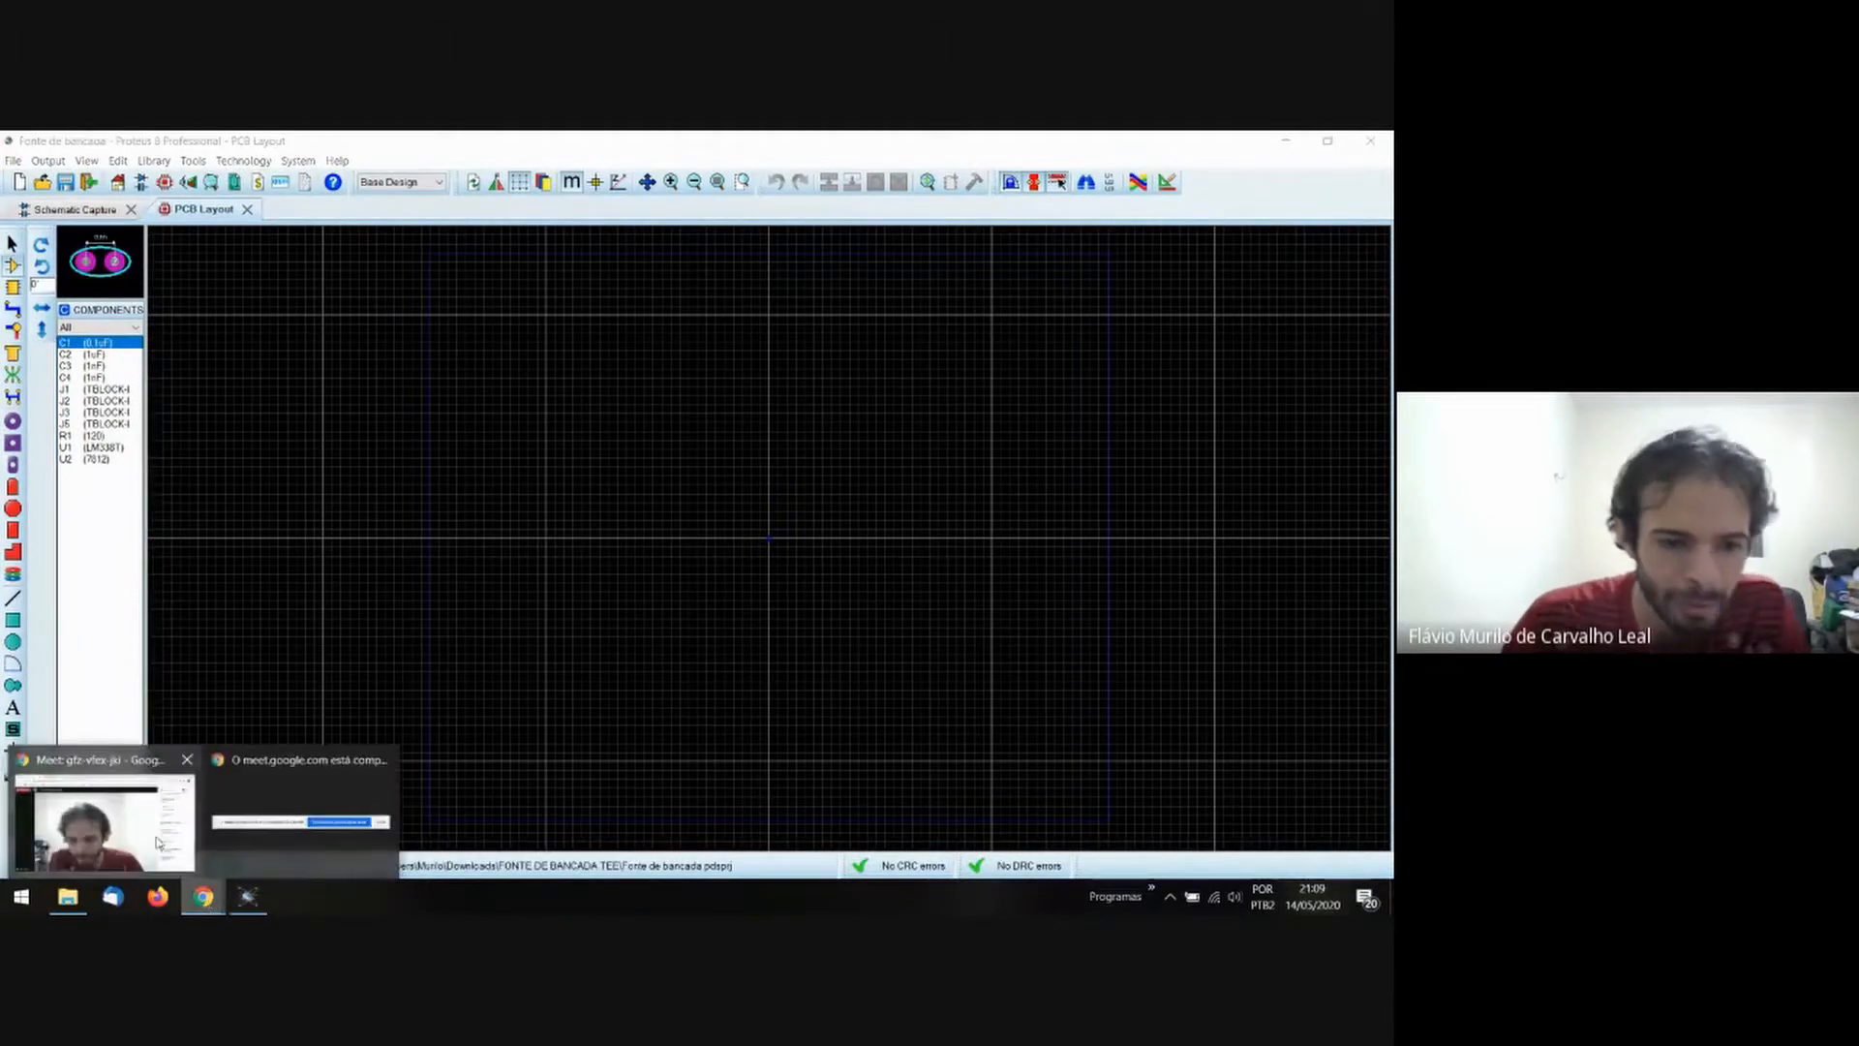
{"action": "left_click", "coordinate": [156, 841]}
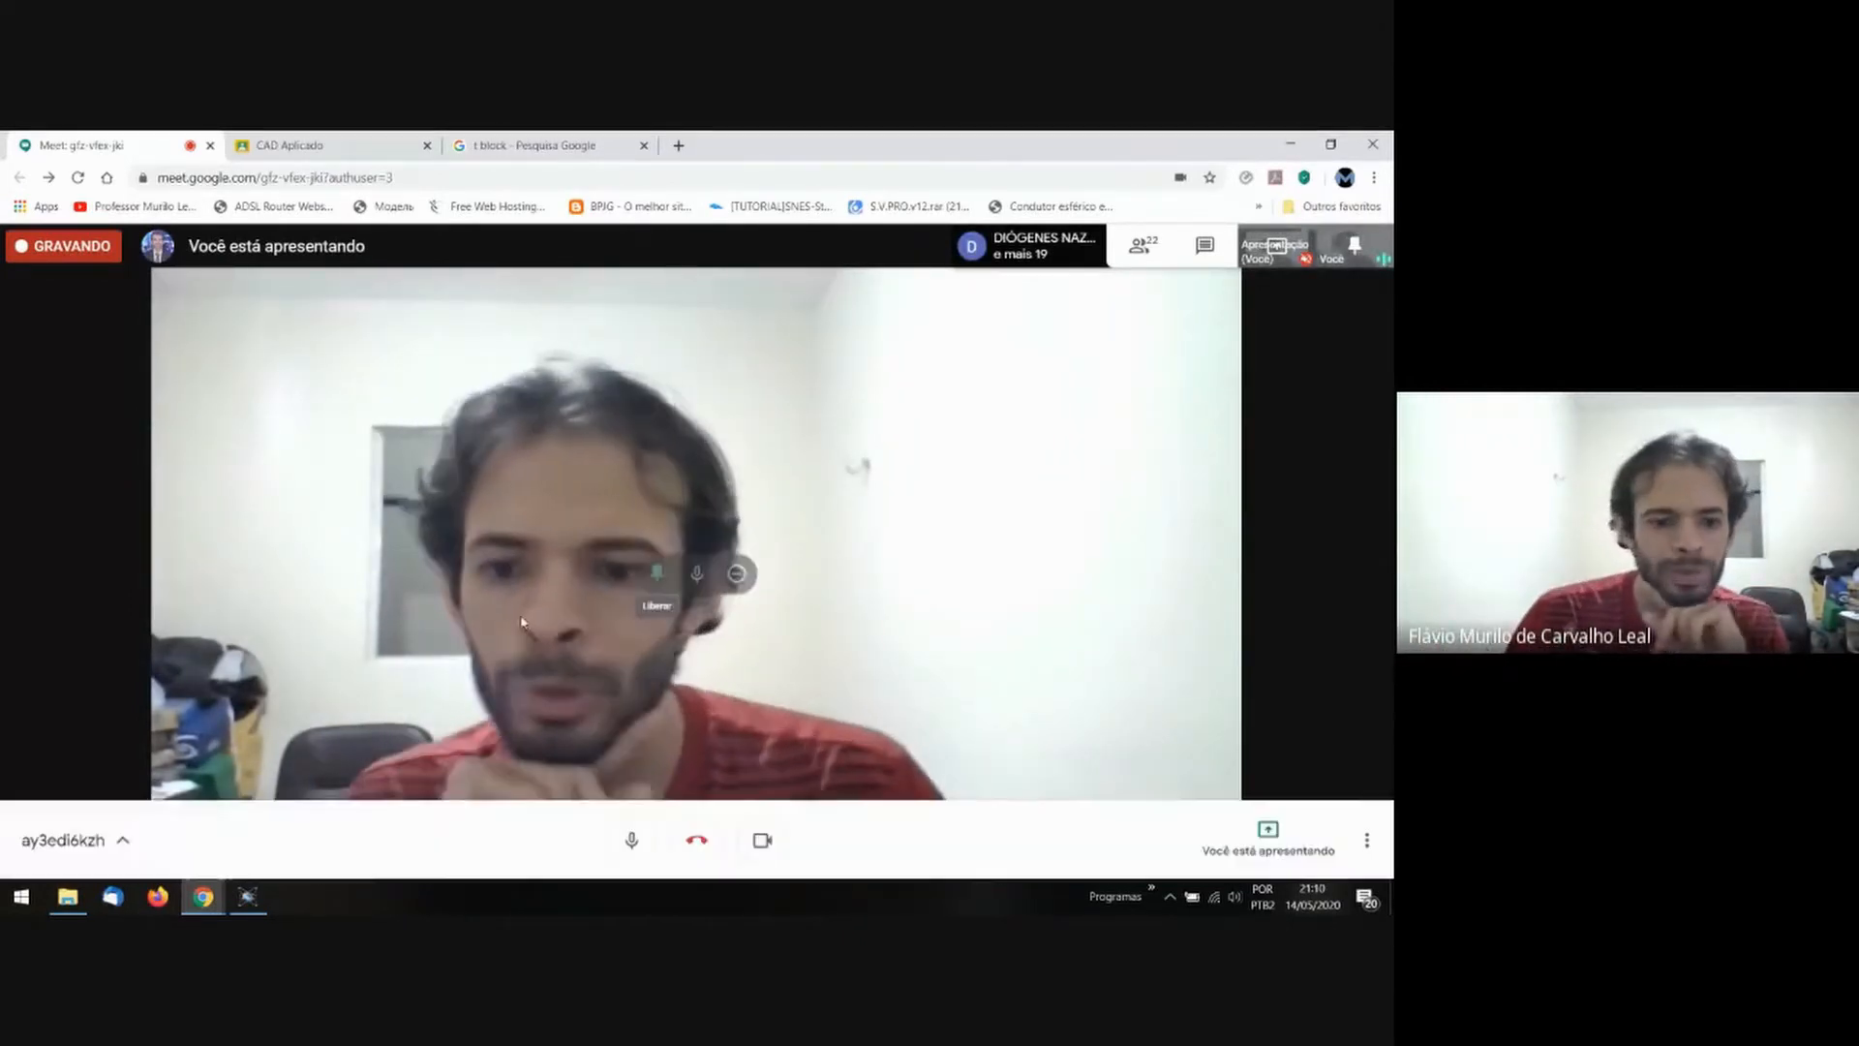
{"action": "left_click", "coordinate": [248, 898]}
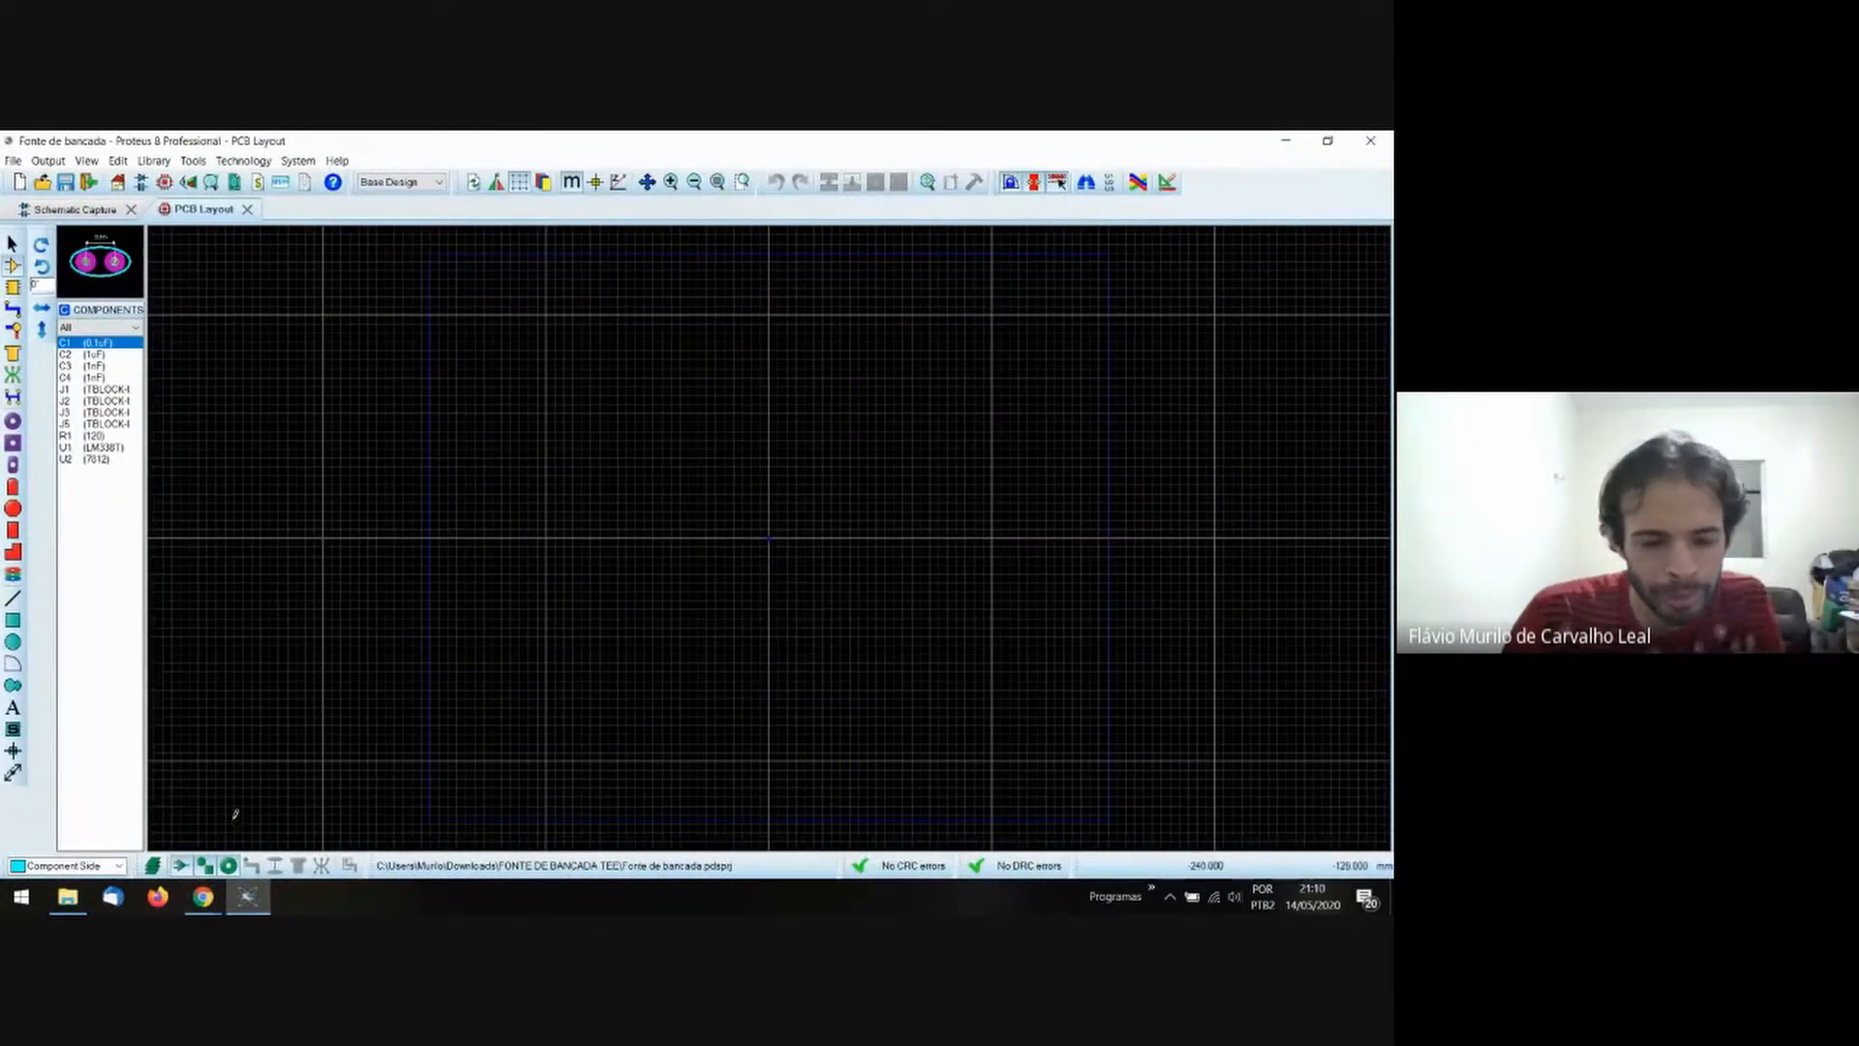
Switch to the Google Meet call in Chrome and look through the chat messages and the participant list.
{"action": "mouse_move", "coordinate": [205, 898]}
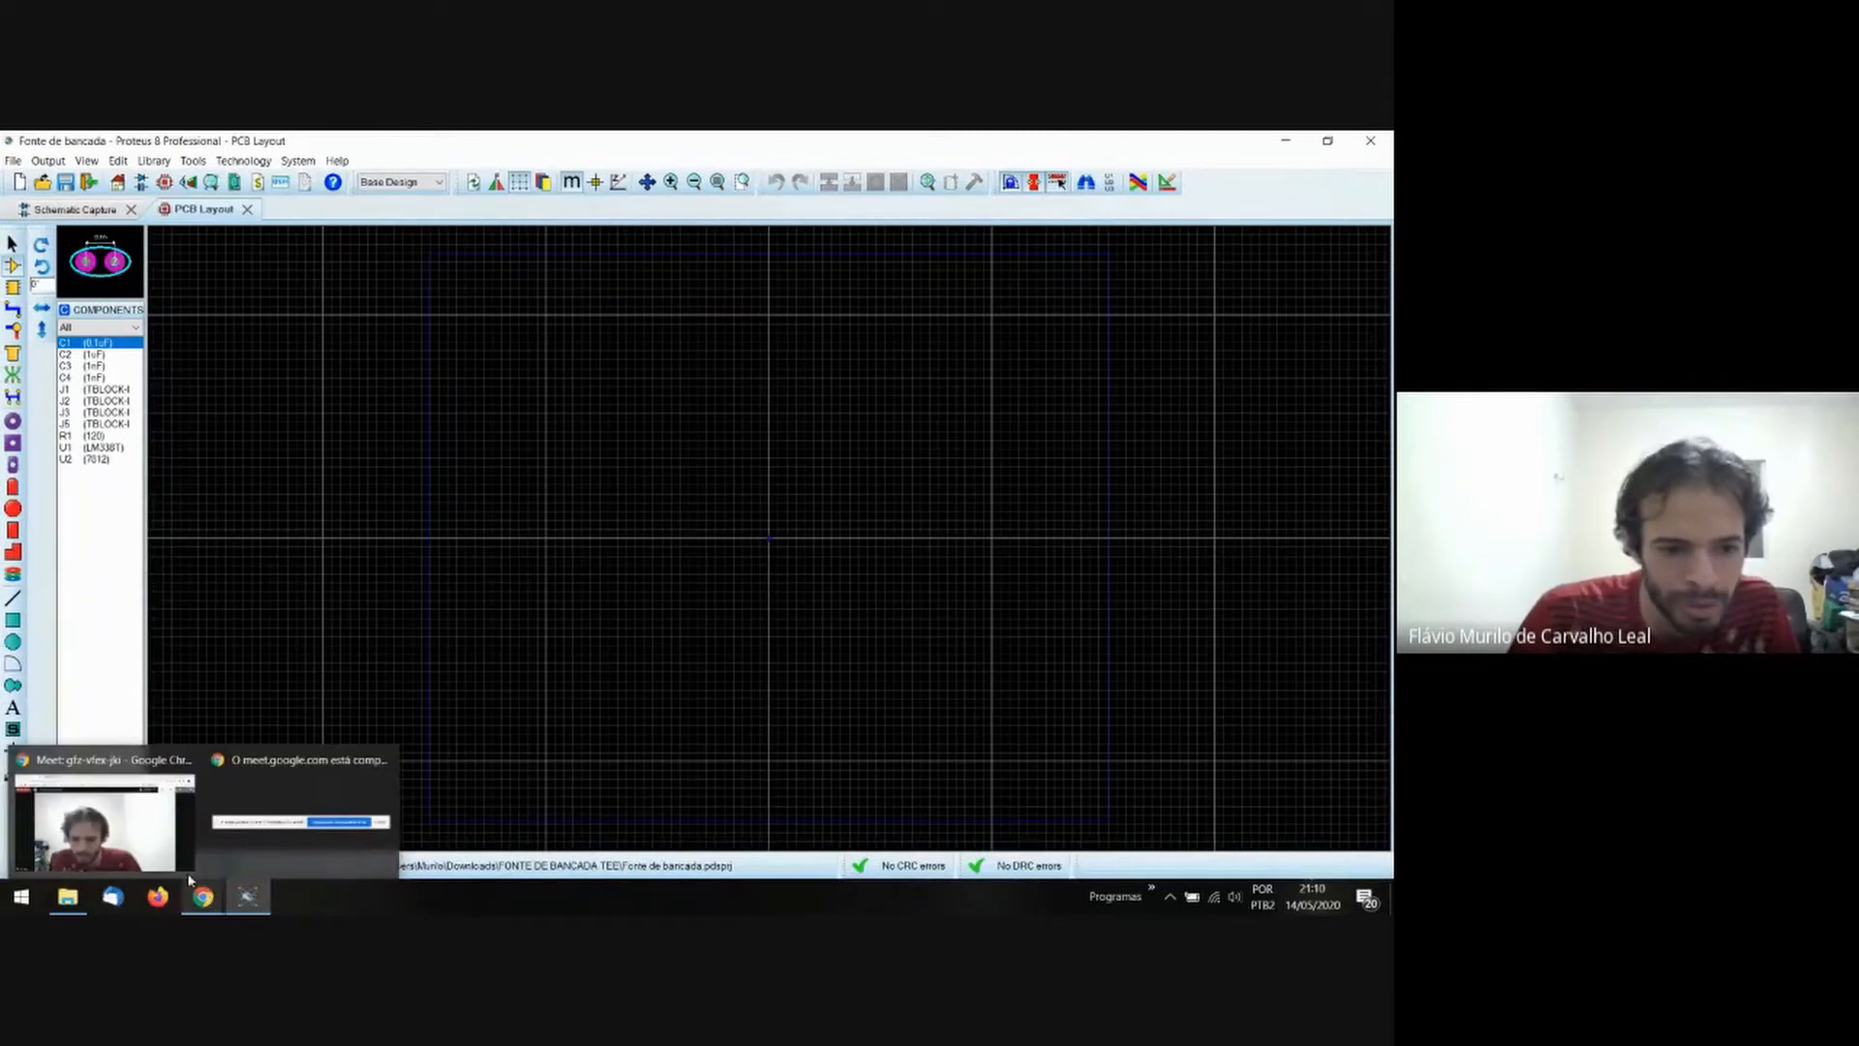
{"action": "left_click", "coordinate": [170, 842]}
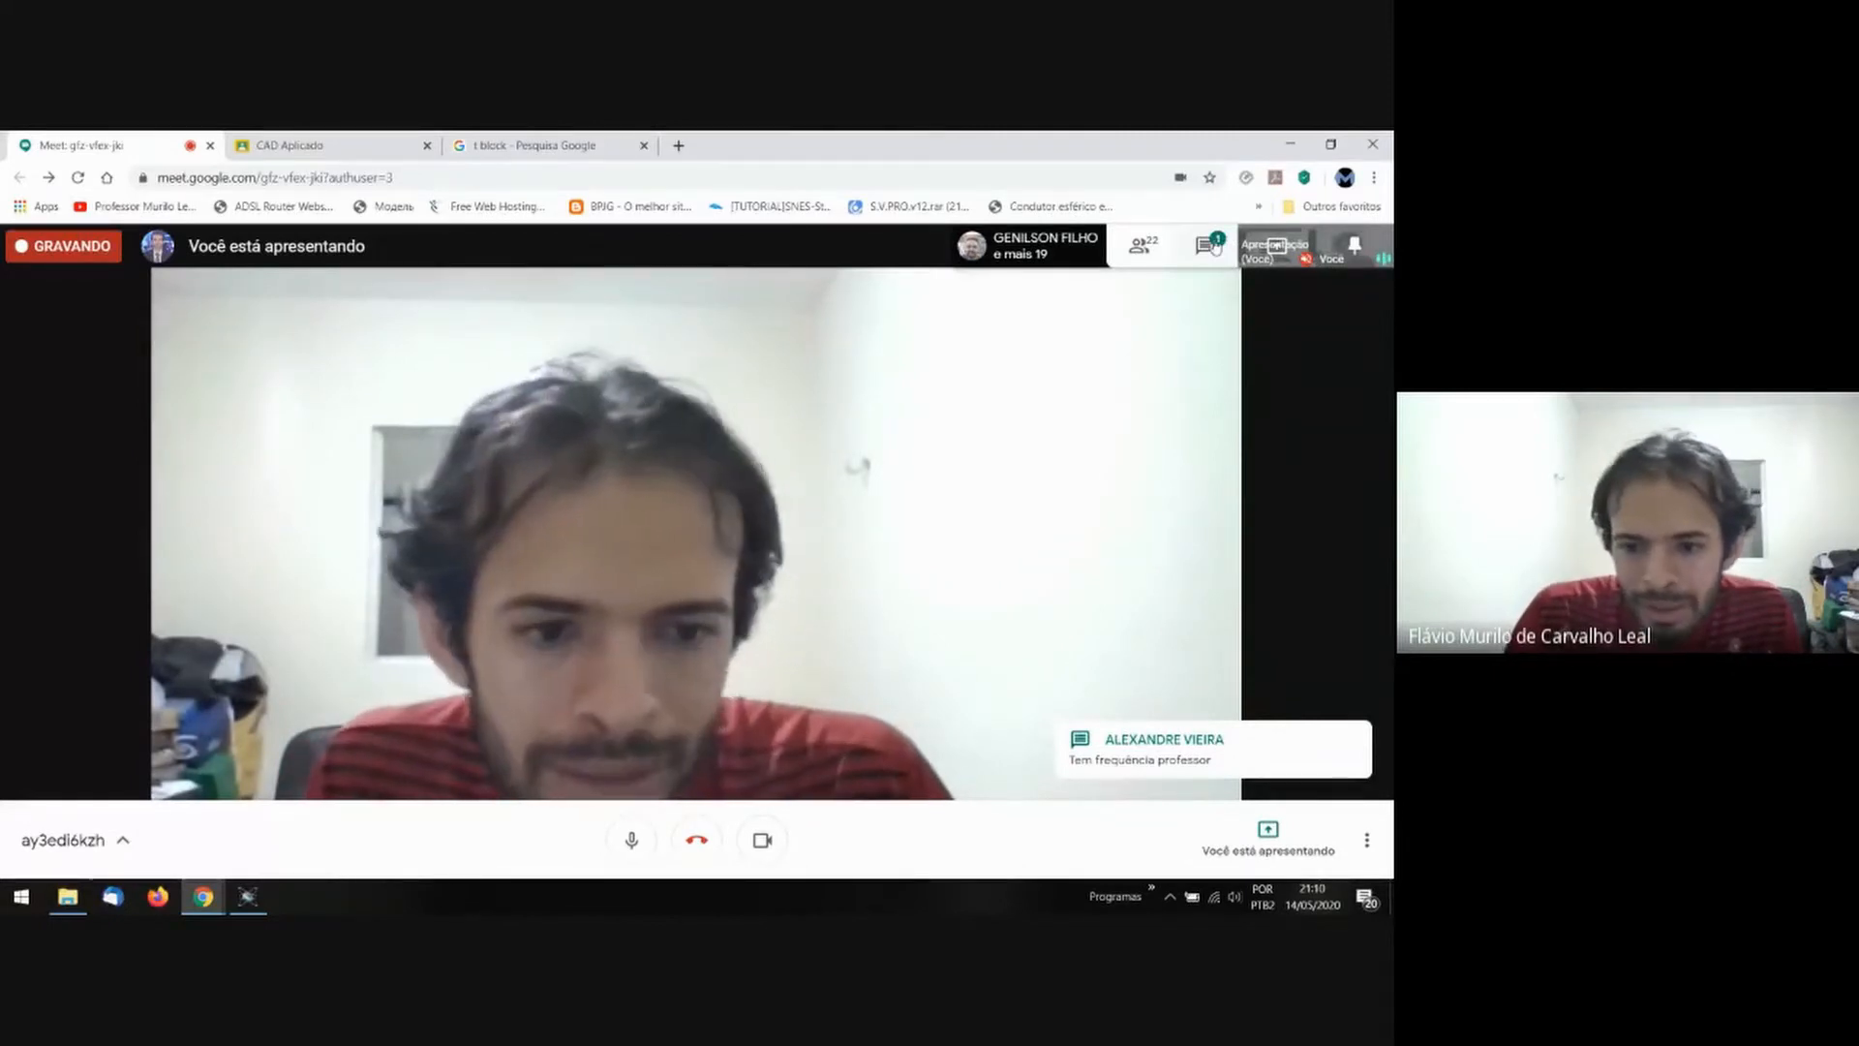
{"action": "left_click", "coordinate": [1203, 250]}
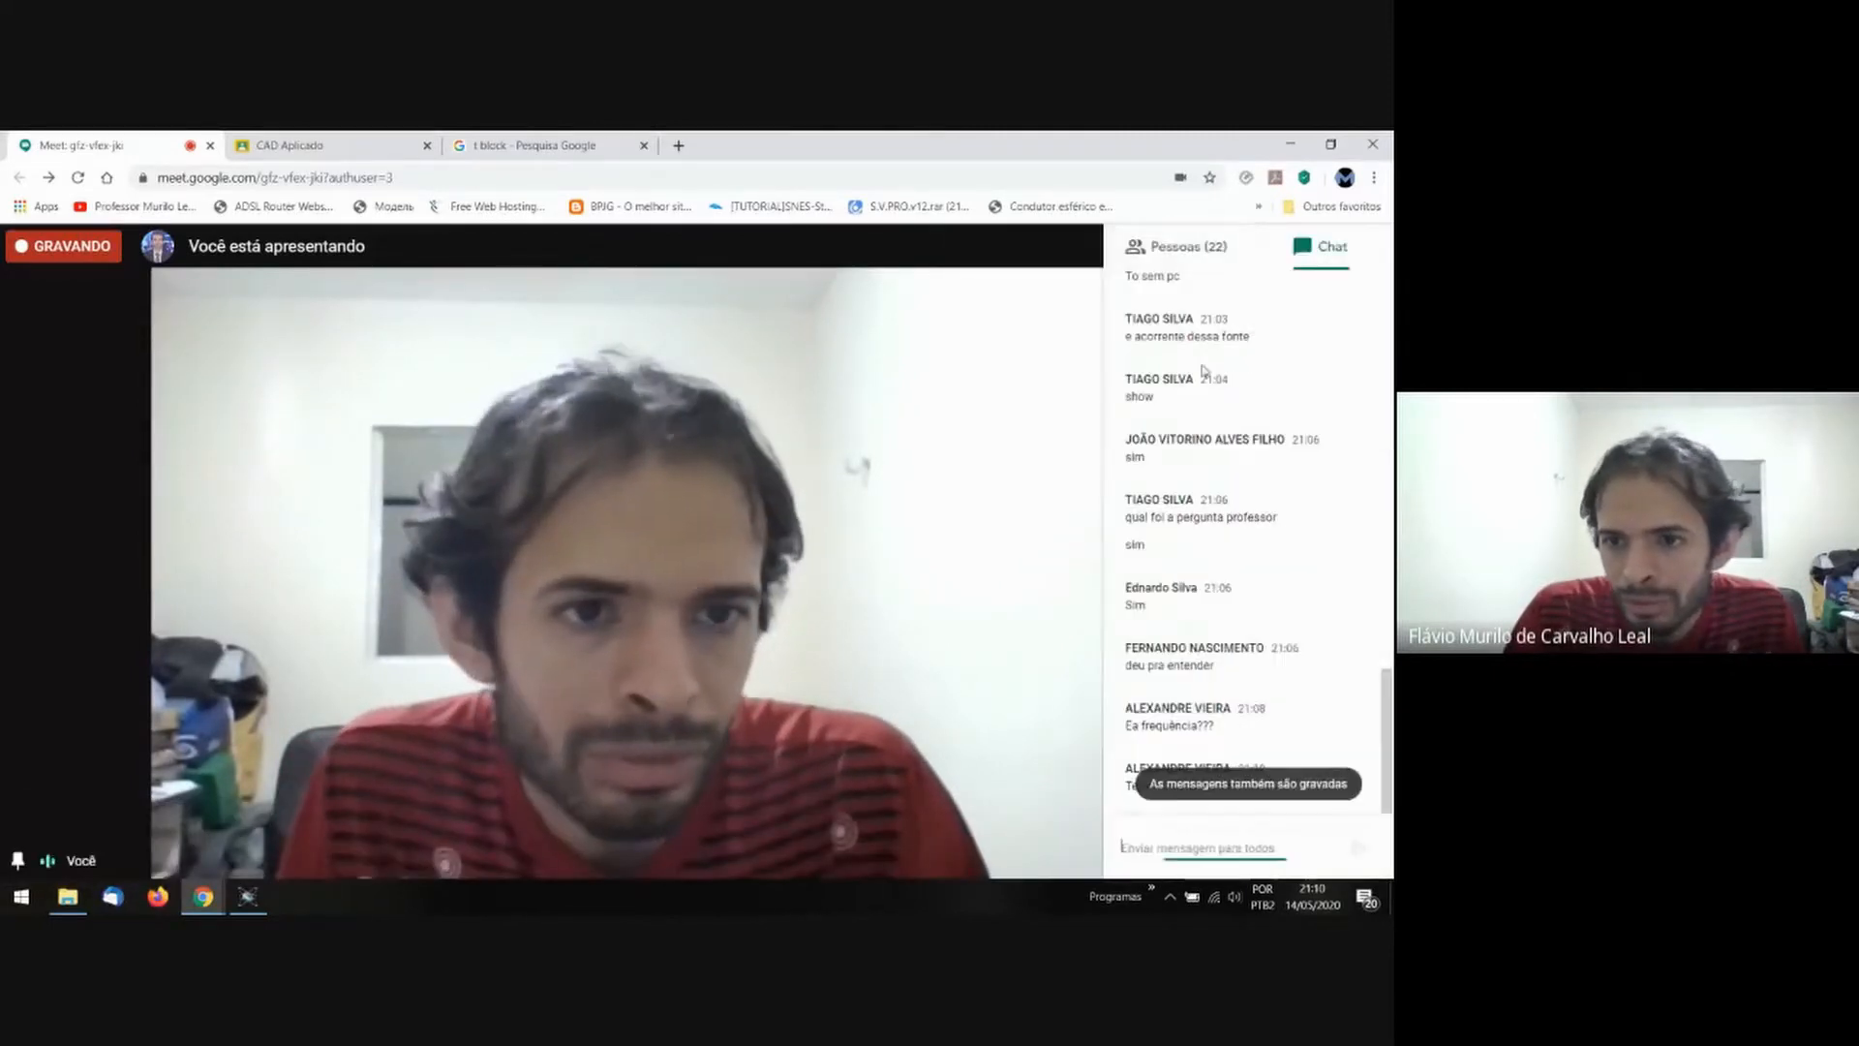
{"action": "left_click", "coordinate": [1168, 242]}
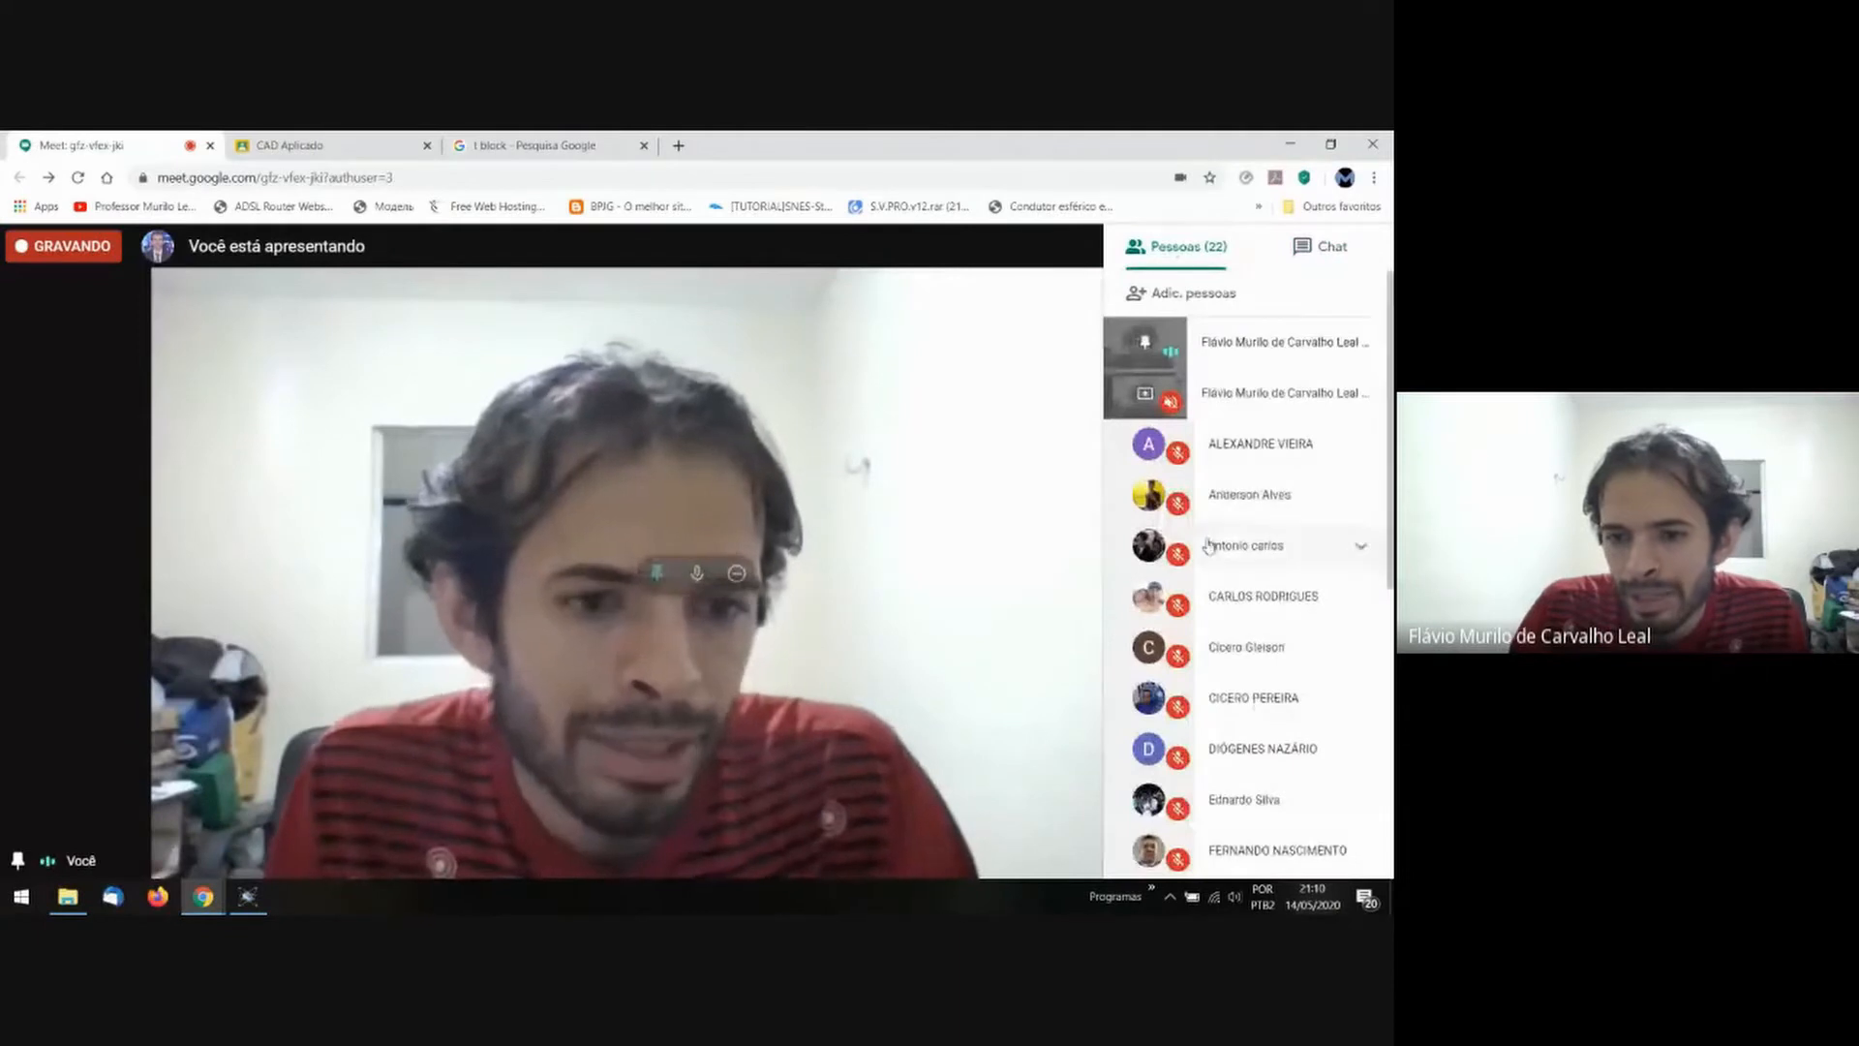
{"action": "scroll", "coordinate": [1217, 554], "scroll_direction": "down", "scroll_amount": 5}
{"action": "left_click", "coordinate": [910, 497]}
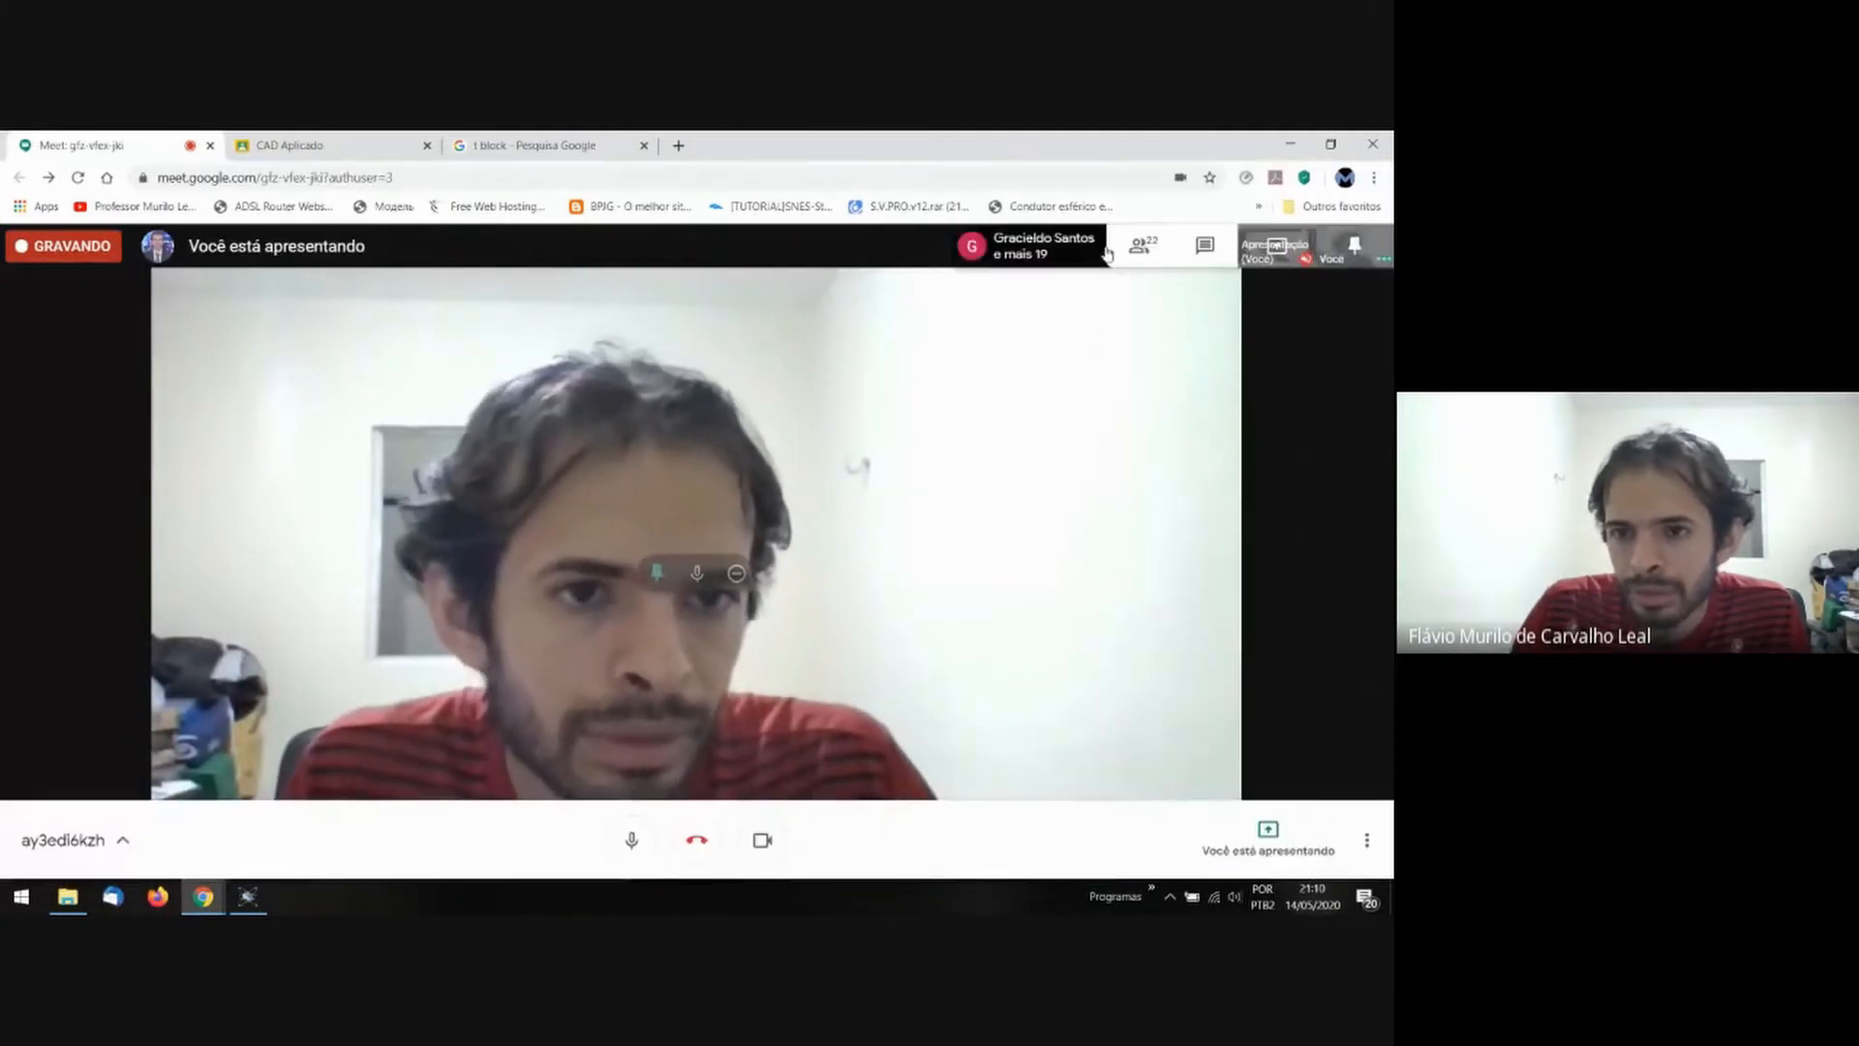
{"action": "left_click", "coordinate": [1140, 245]}
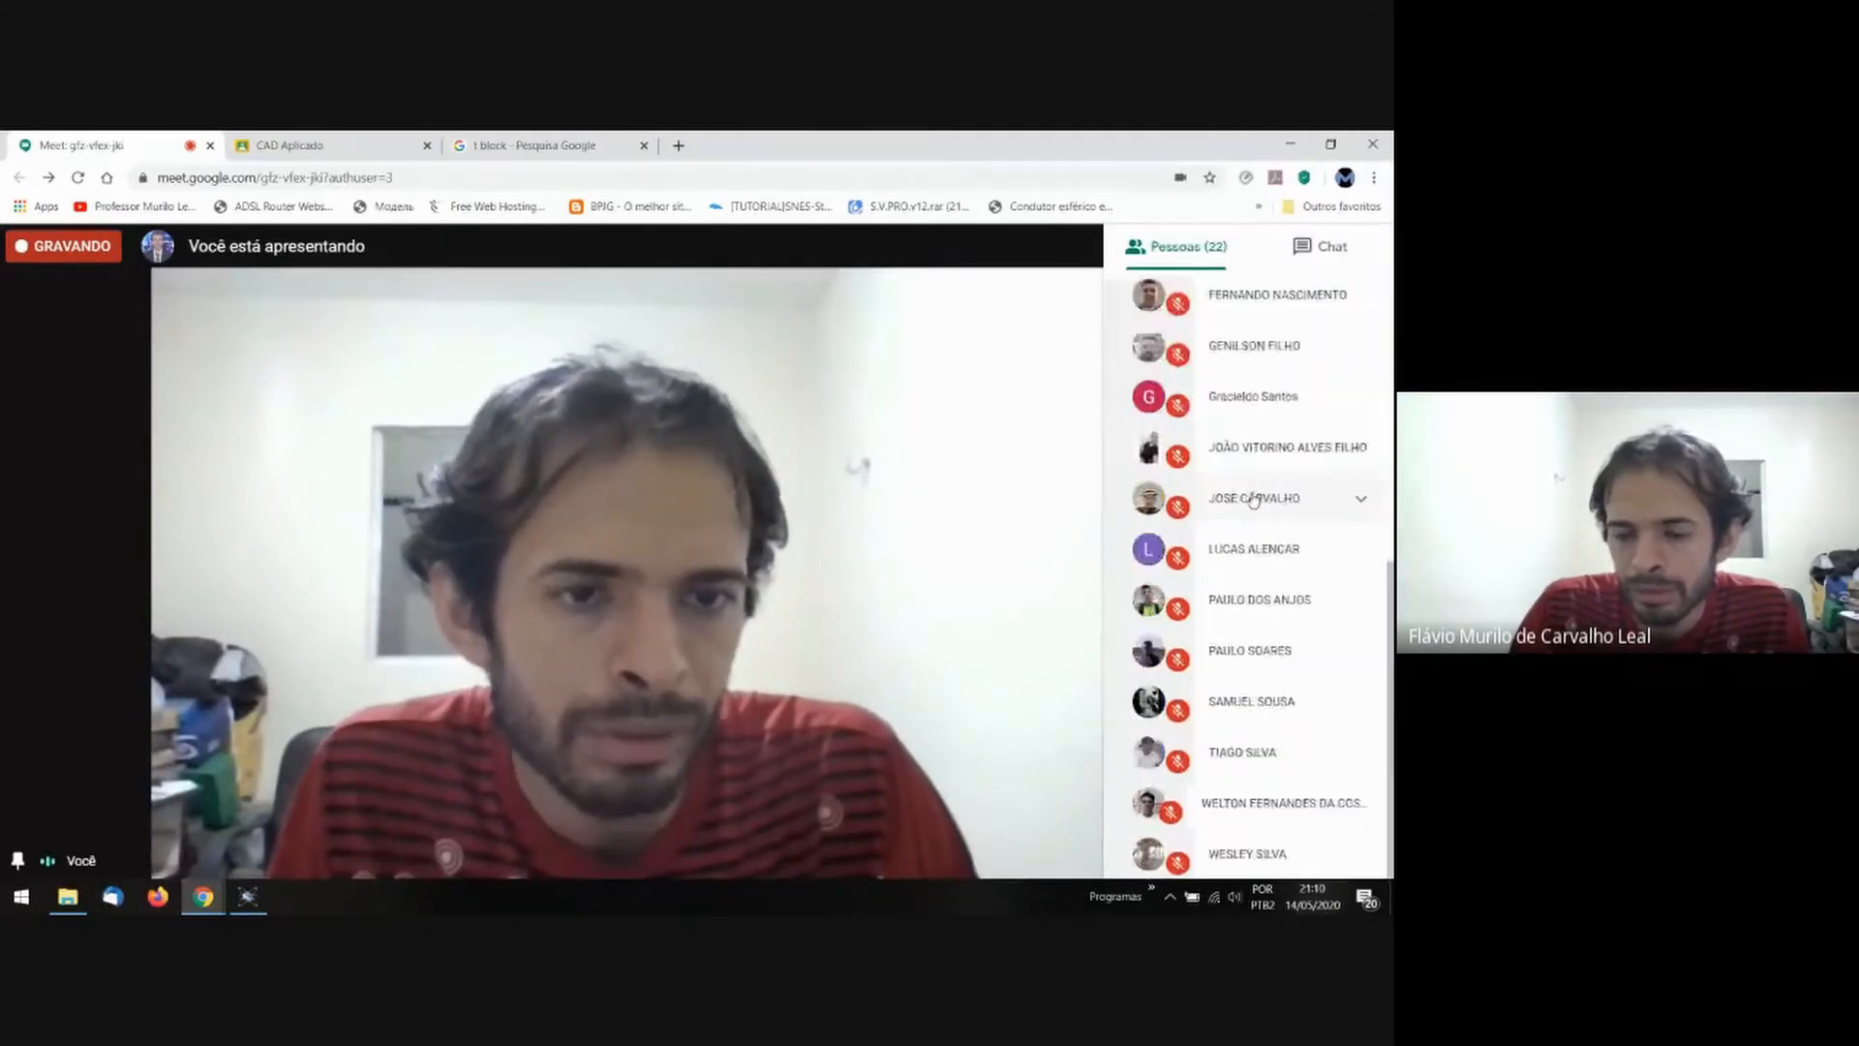
{"action": "scroll", "coordinate": [1283, 558], "scroll_direction": "up", "scroll_amount": 5}
{"action": "left_click", "coordinate": [954, 502]}
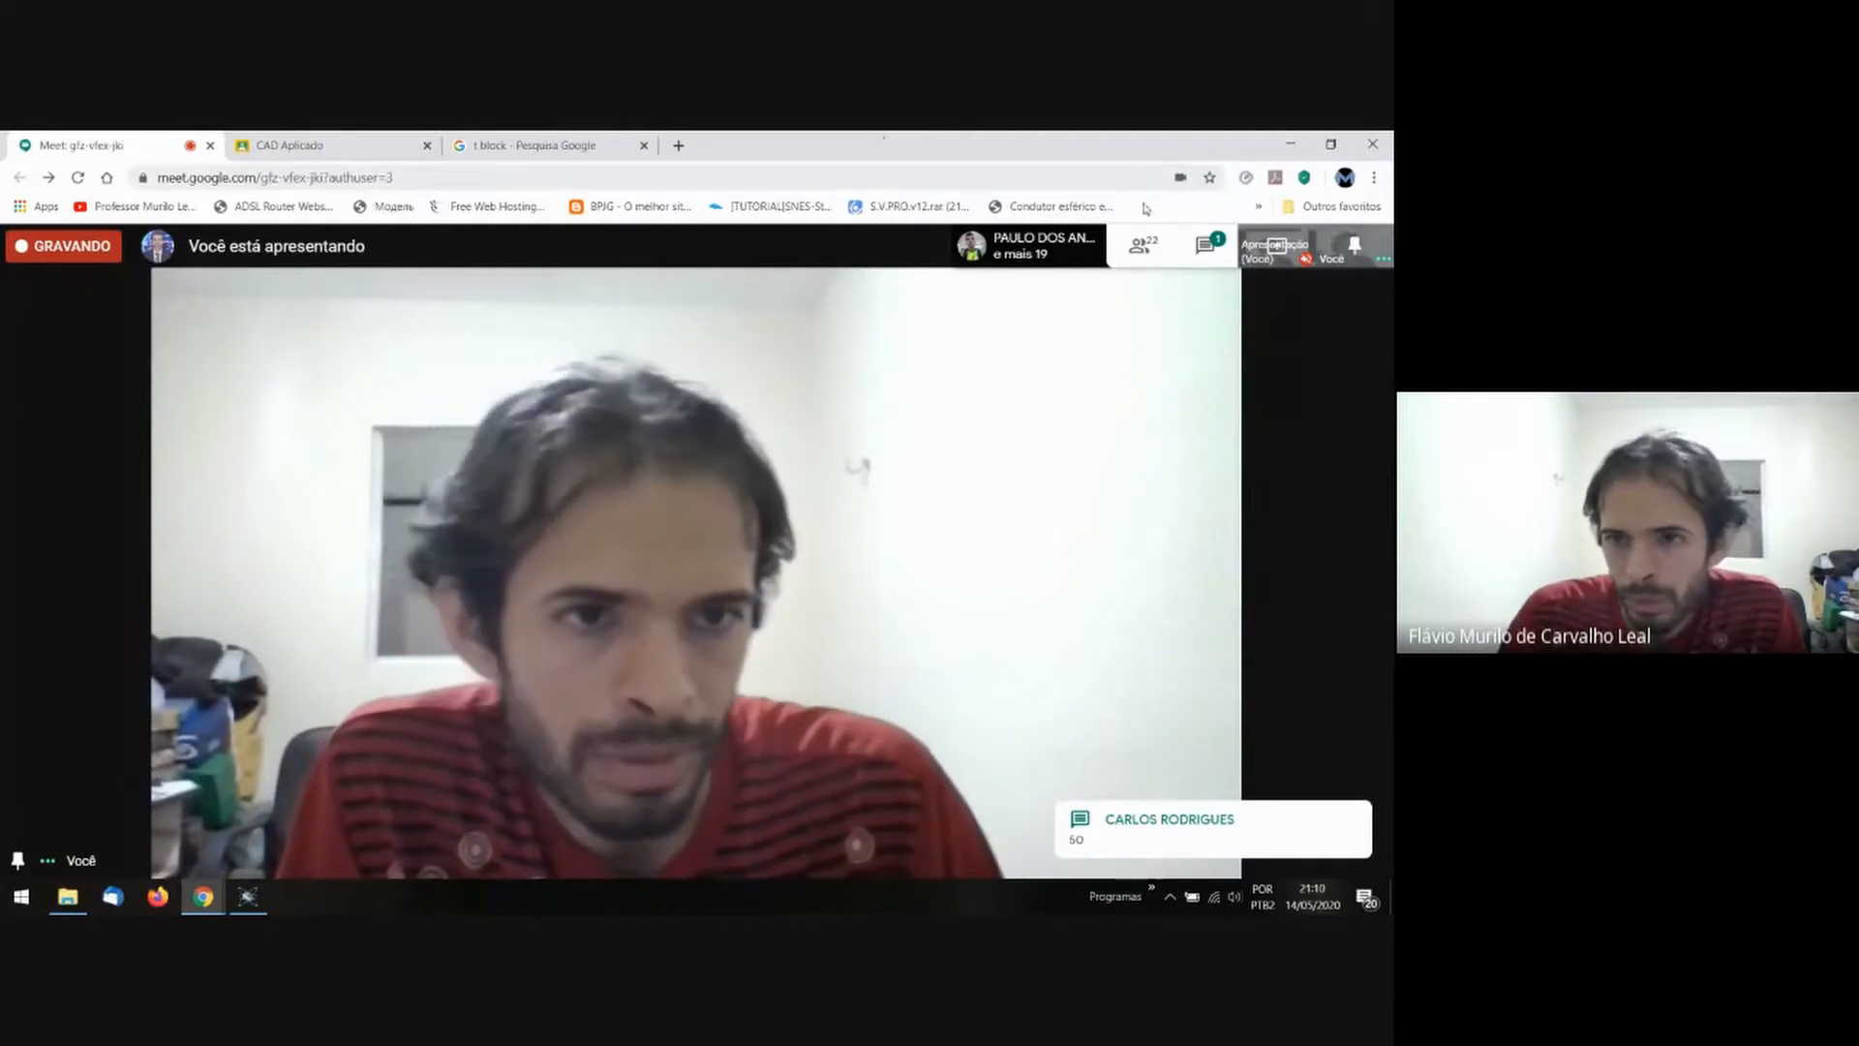
Read the newest replies in the Meet chat and return to the Proteus PCB layout.
{"action": "left_click", "coordinate": [1207, 245]}
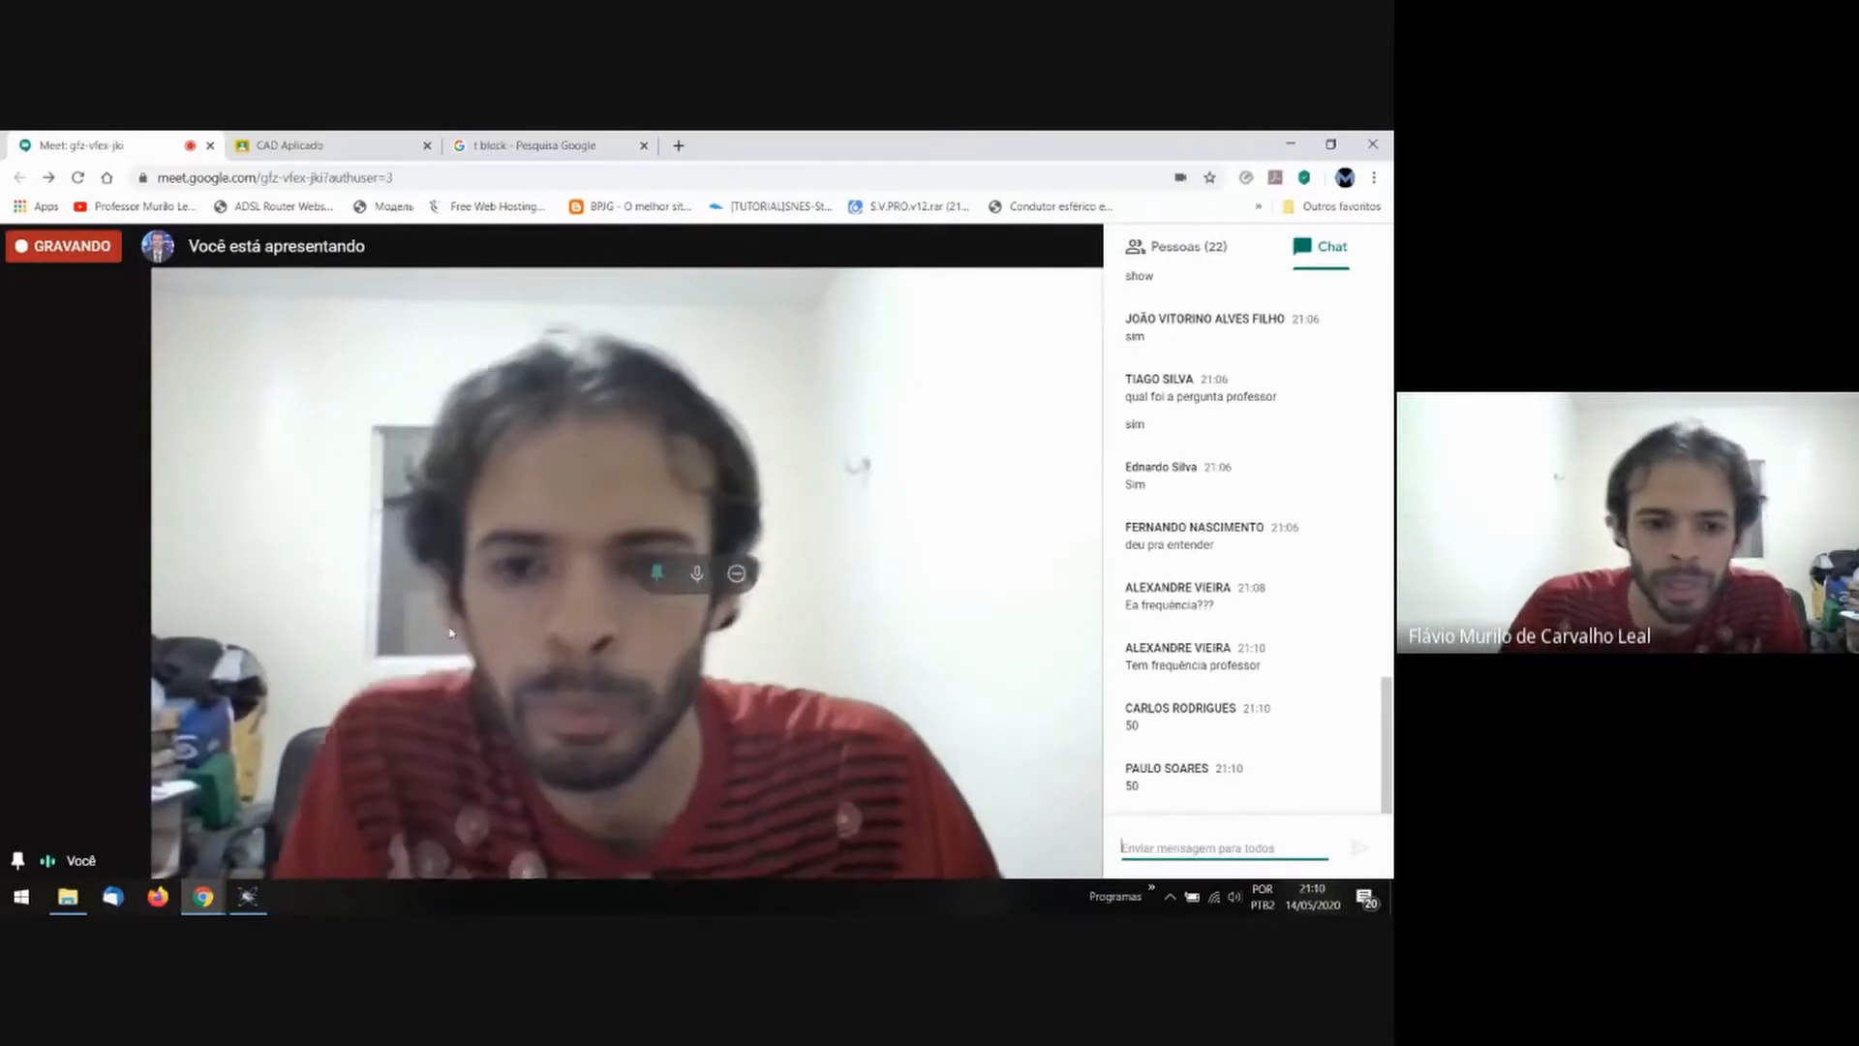
{"action": "mouse_move", "coordinate": [249, 909]}
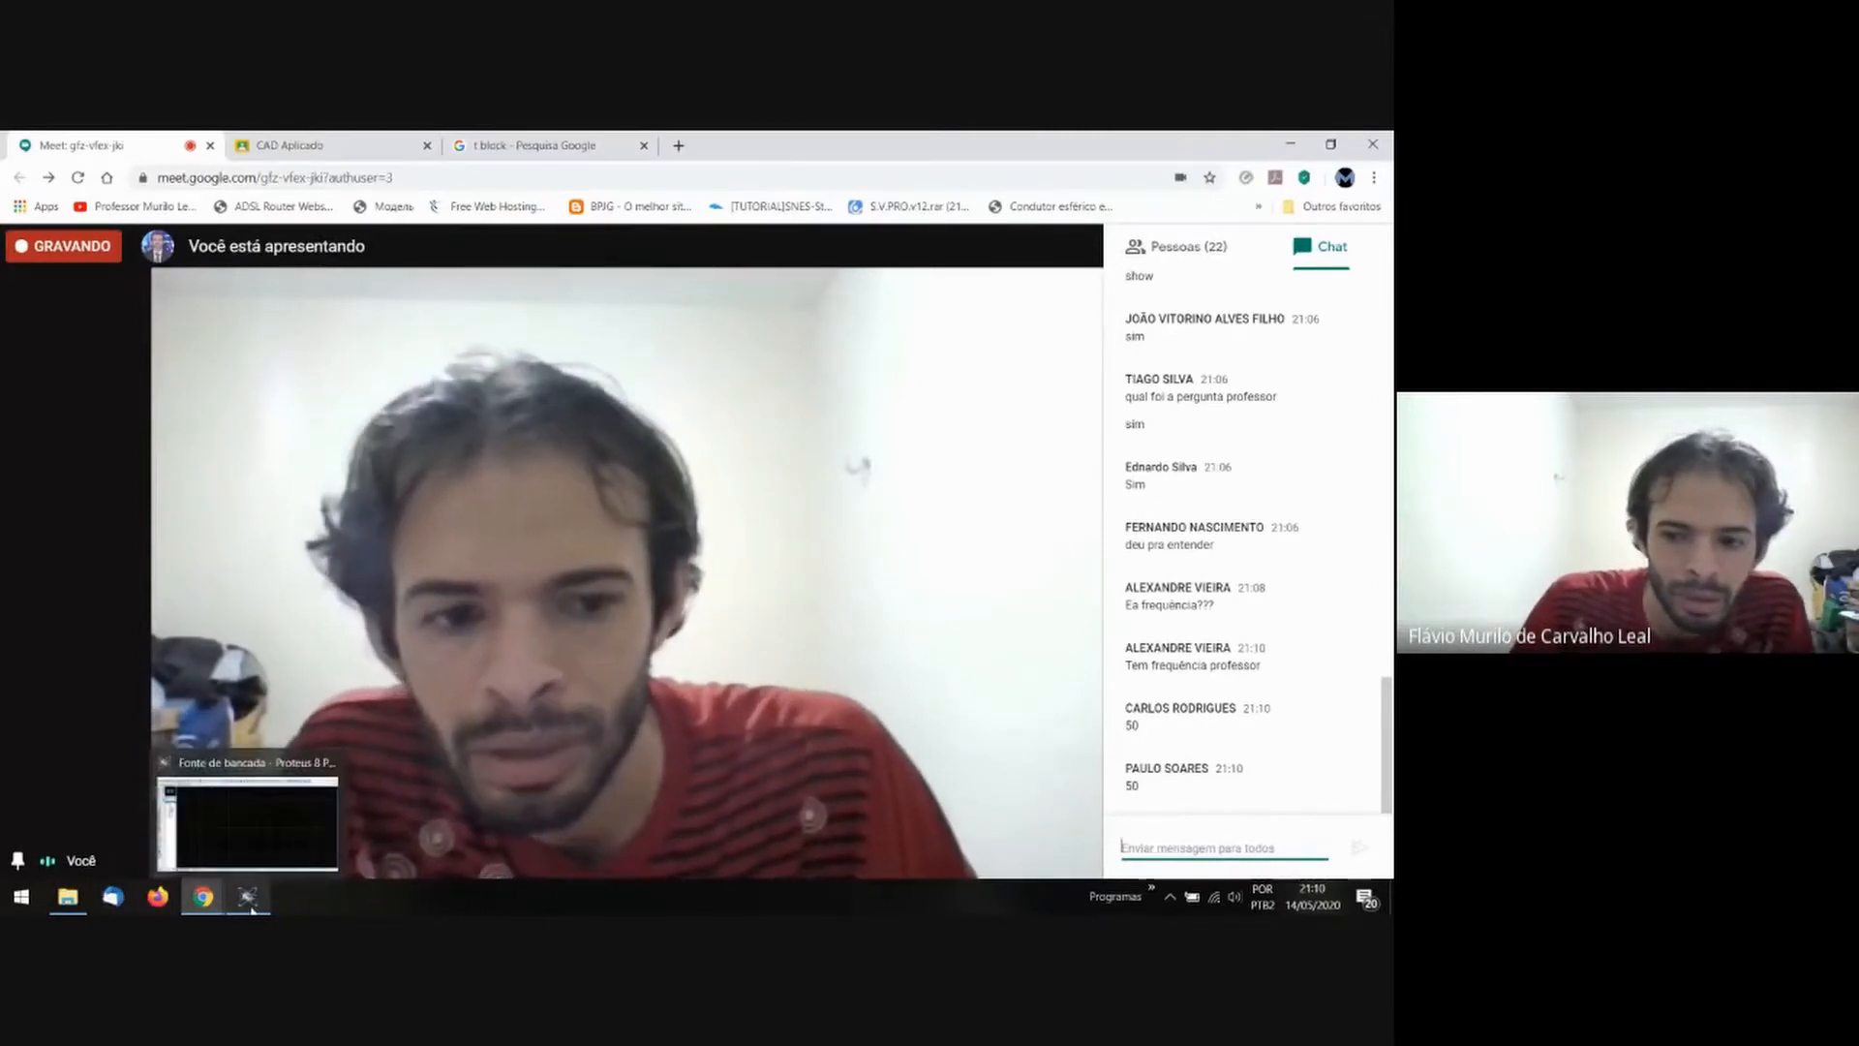
{"action": "left_click", "coordinate": [250, 905]}
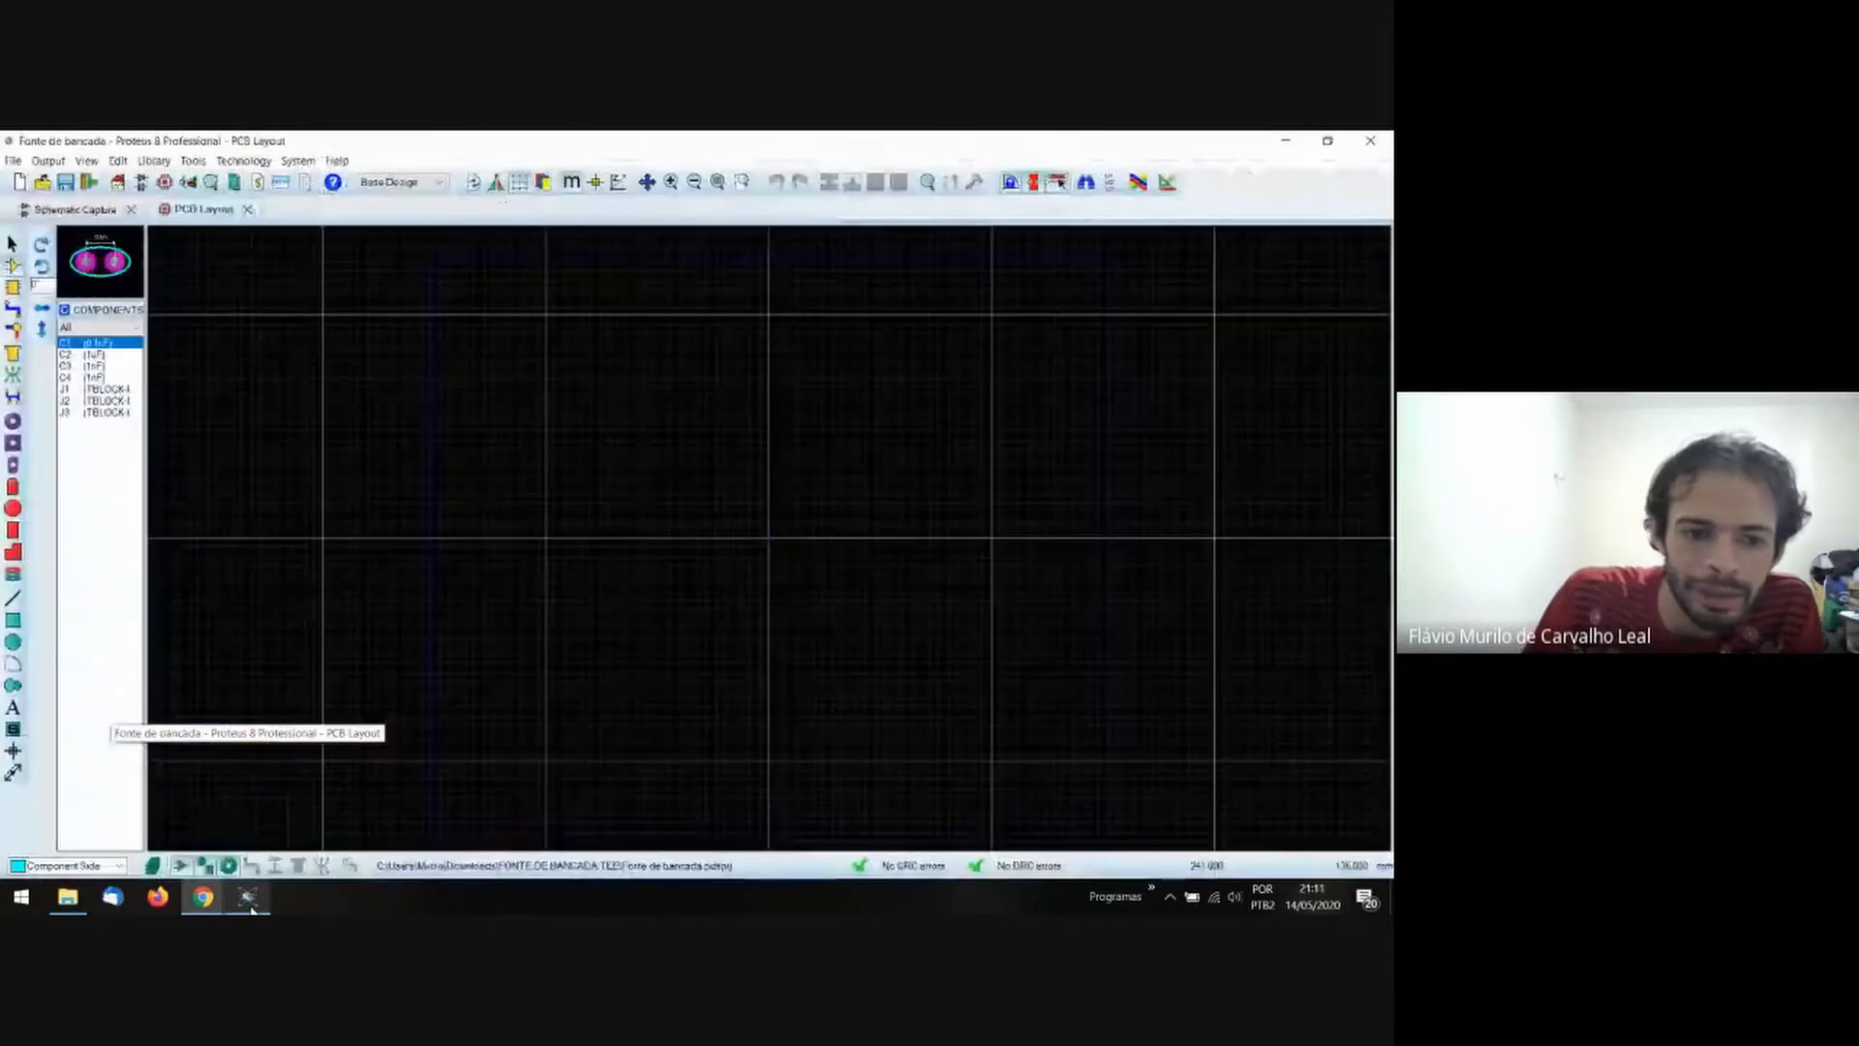
Switch the layout's units from metric to imperial and show the imperial snap options.
{"action": "left_click", "coordinate": [87, 160]}
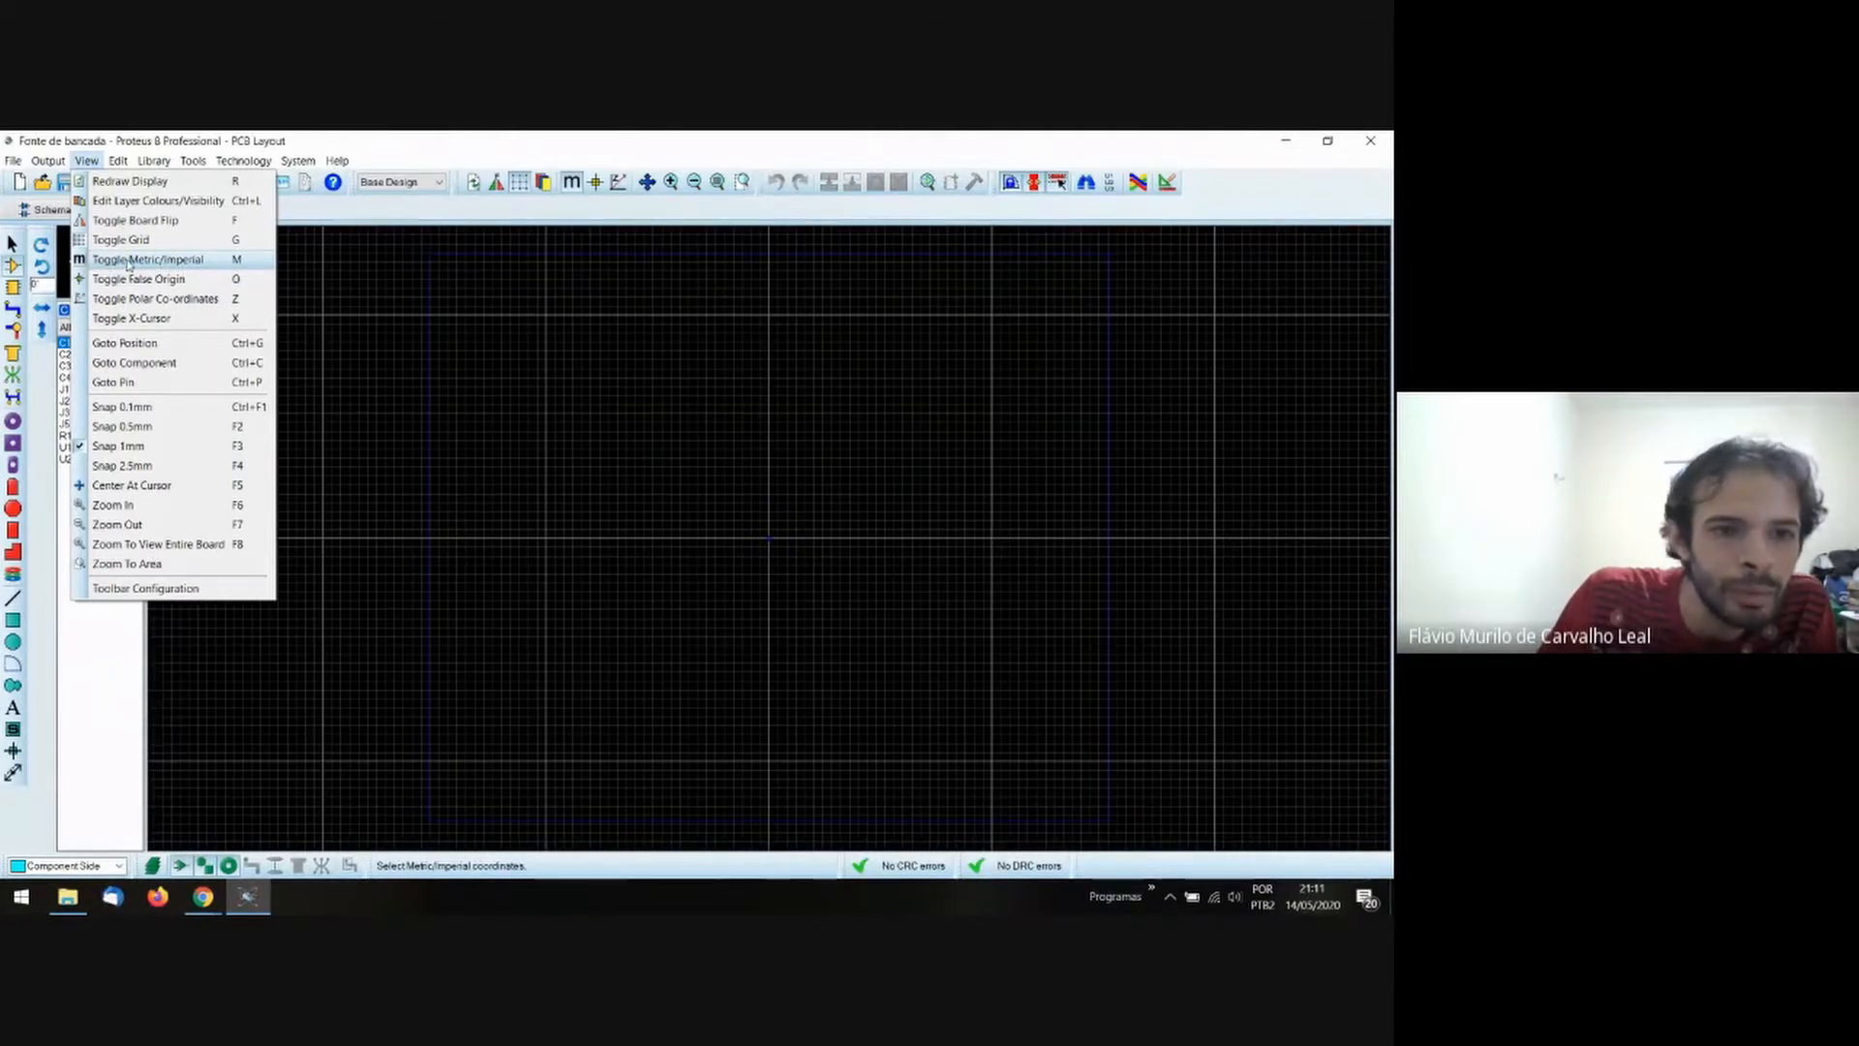
{"action": "left_click", "coordinate": [128, 261]}
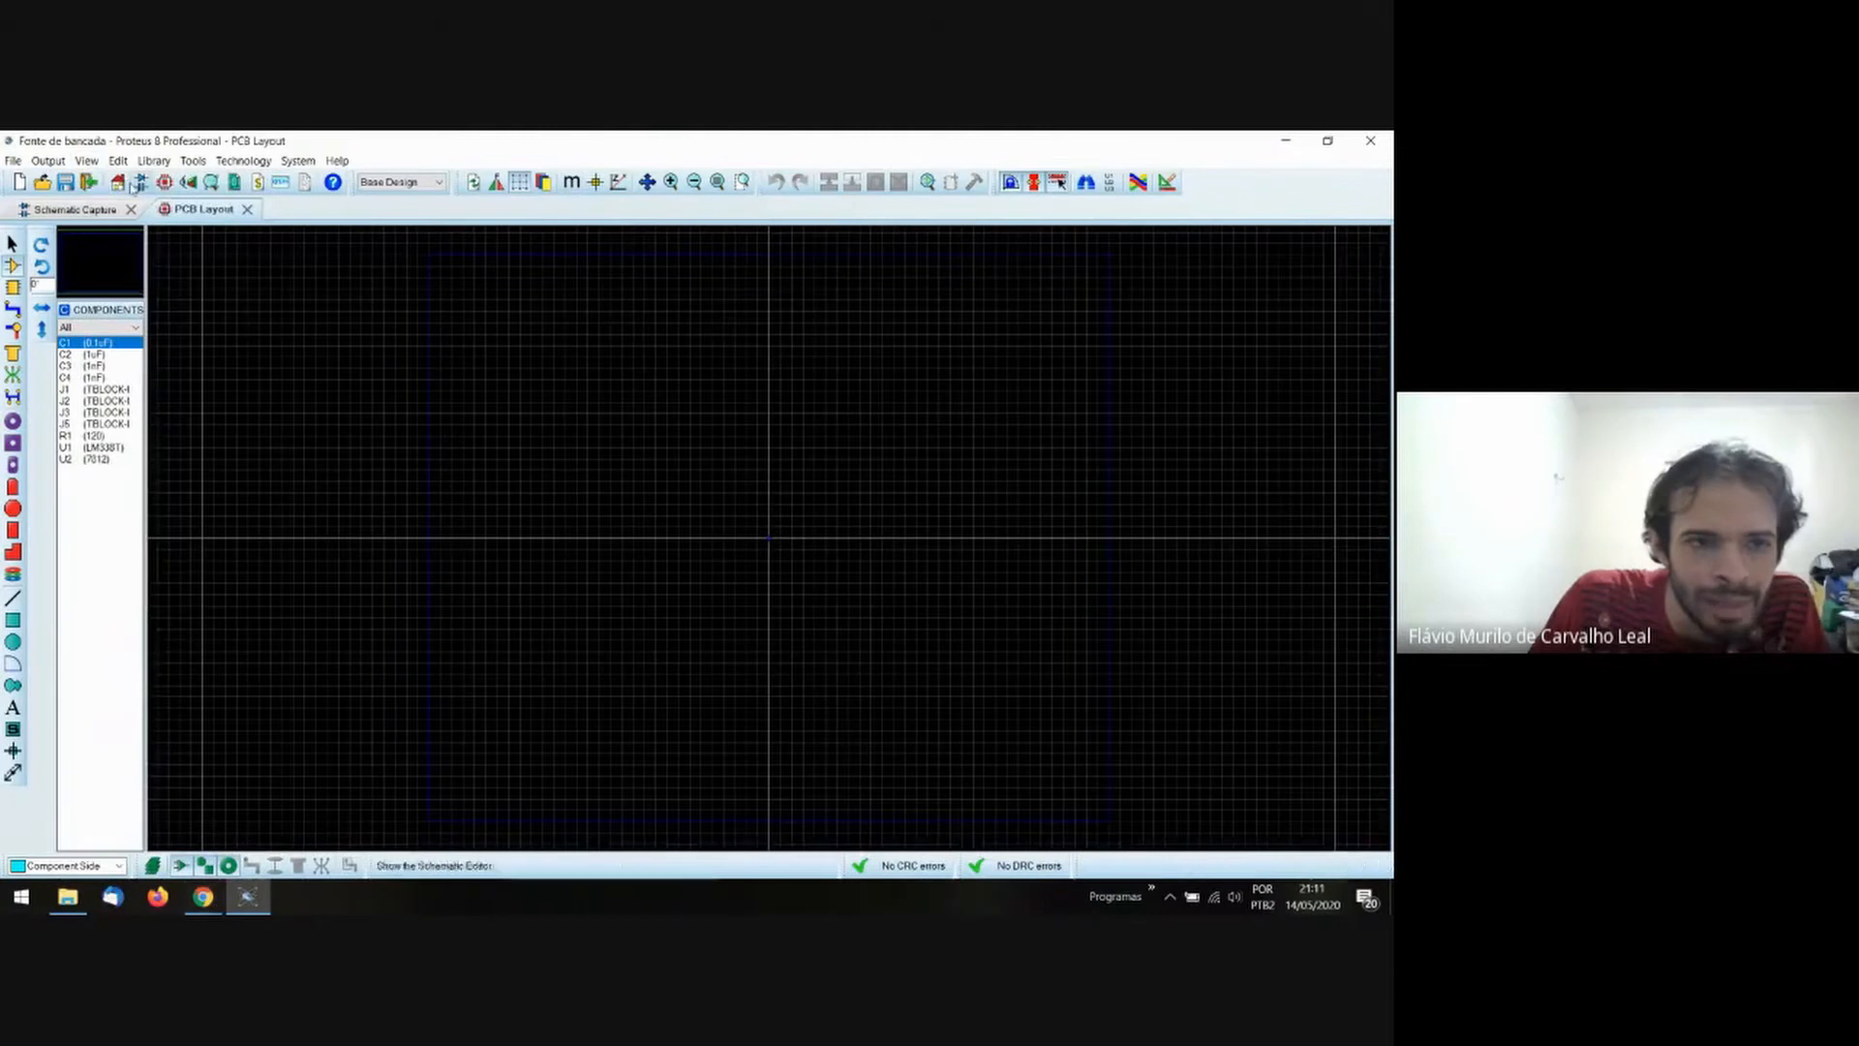
{"action": "left_click", "coordinate": [87, 161]}
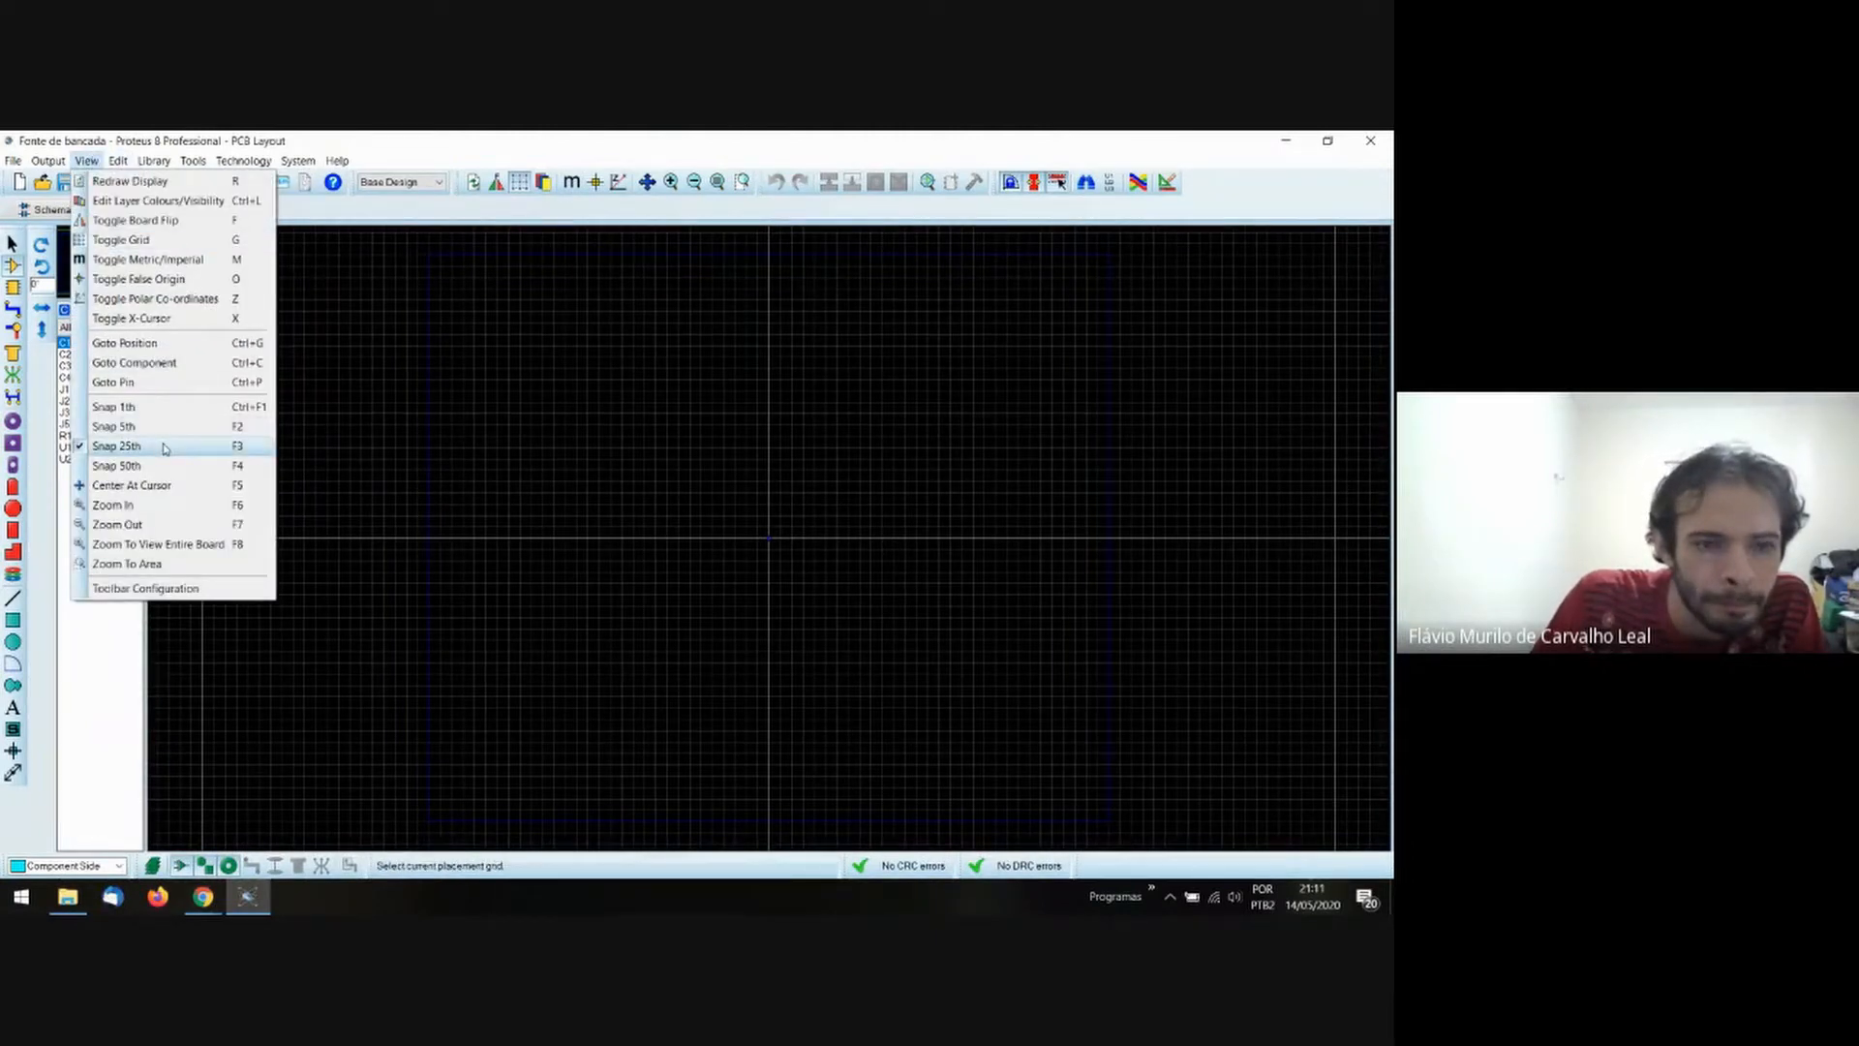
Check the Google Meet chat in Chrome for new messages and go back to the Proteus PCB layout.
{"action": "left_click", "coordinate": [202, 896]}
{"action": "left_click", "coordinate": [172, 820]}
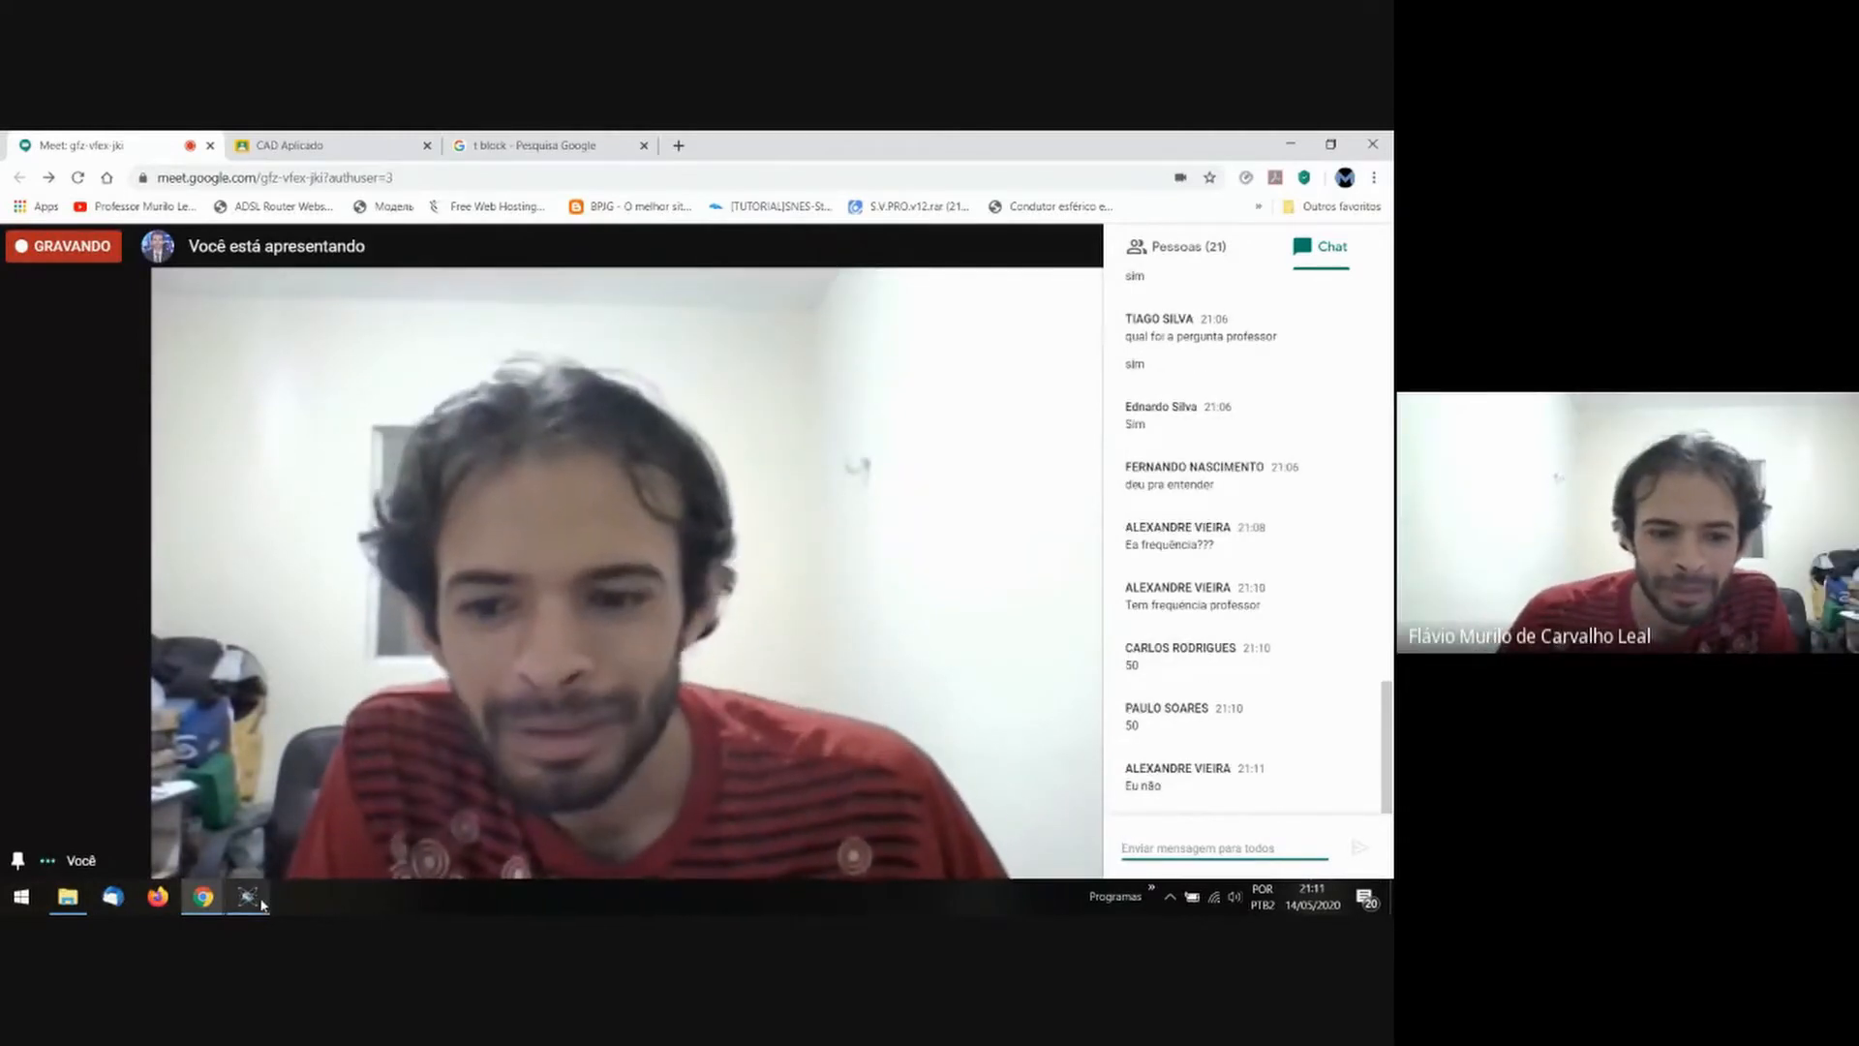
{"action": "mouse_move", "coordinate": [259, 903]}
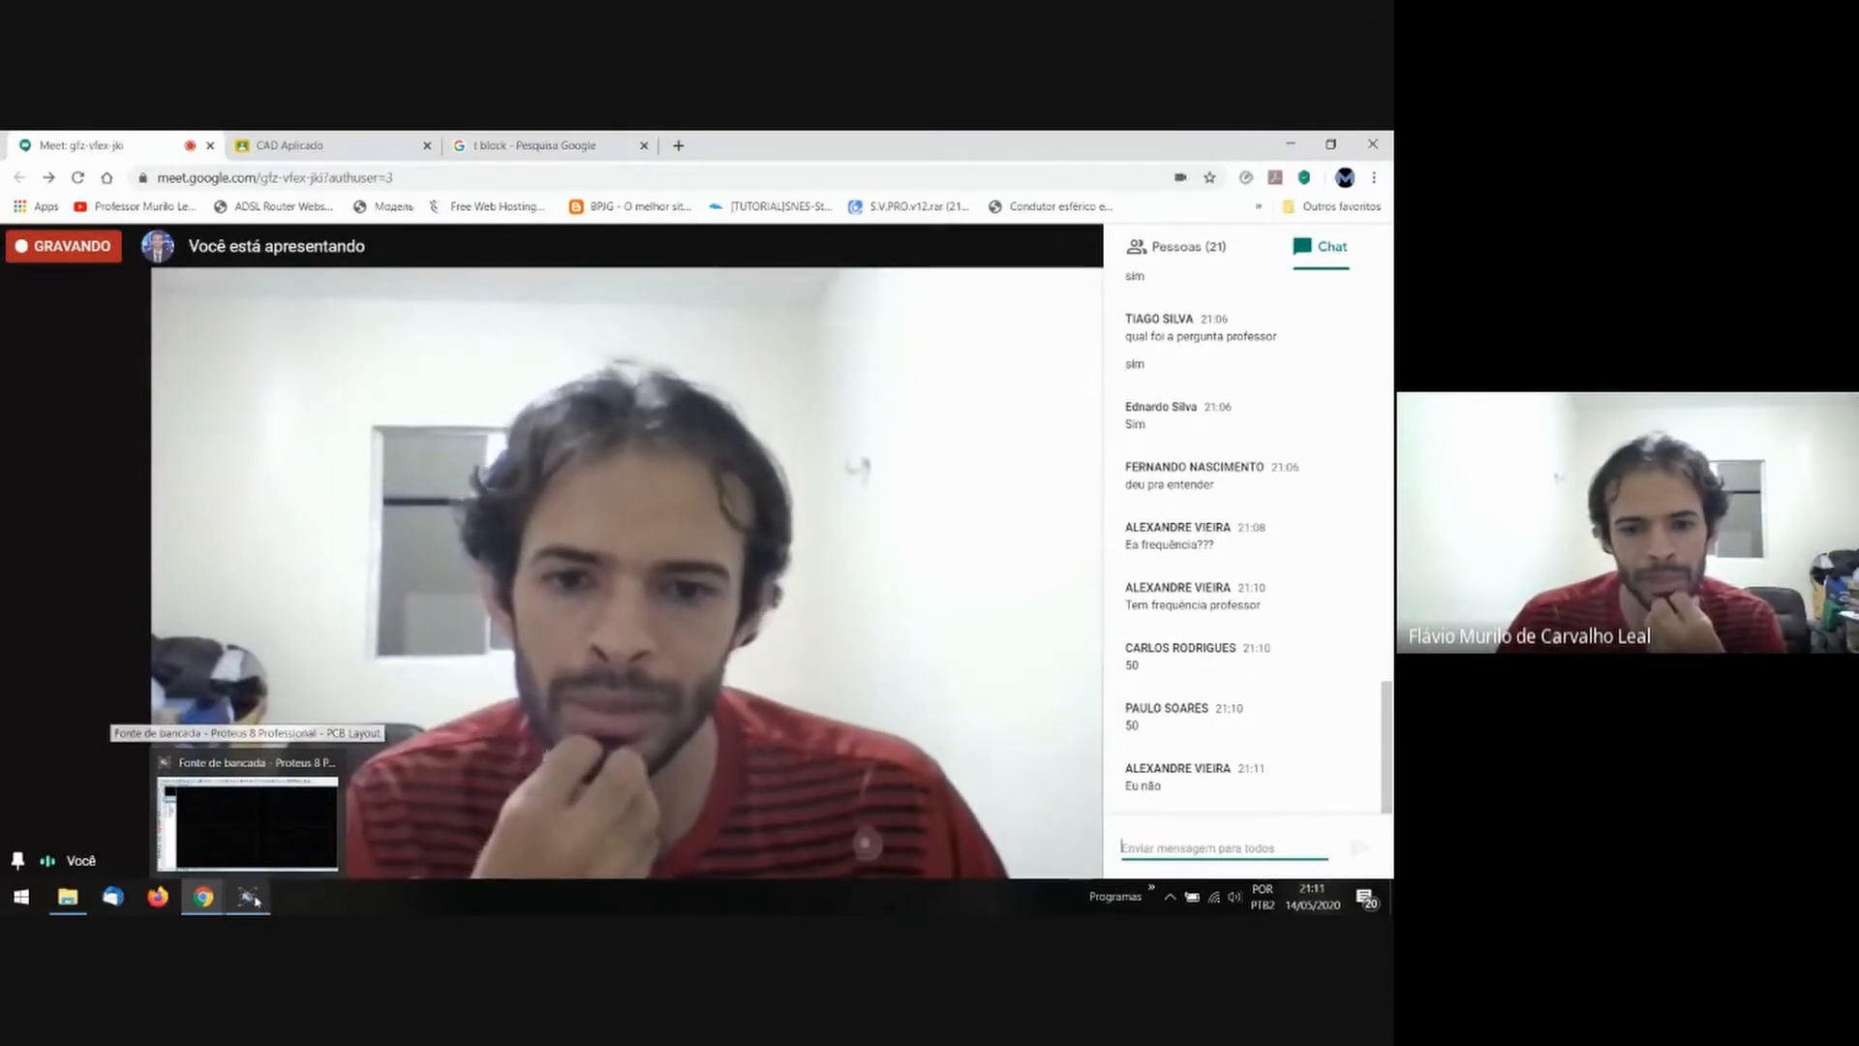
{"action": "left_click", "coordinate": [262, 906]}
Switch the layout's units back to metric and review the millimetre snap options.
{"action": "left_click", "coordinate": [87, 160]}
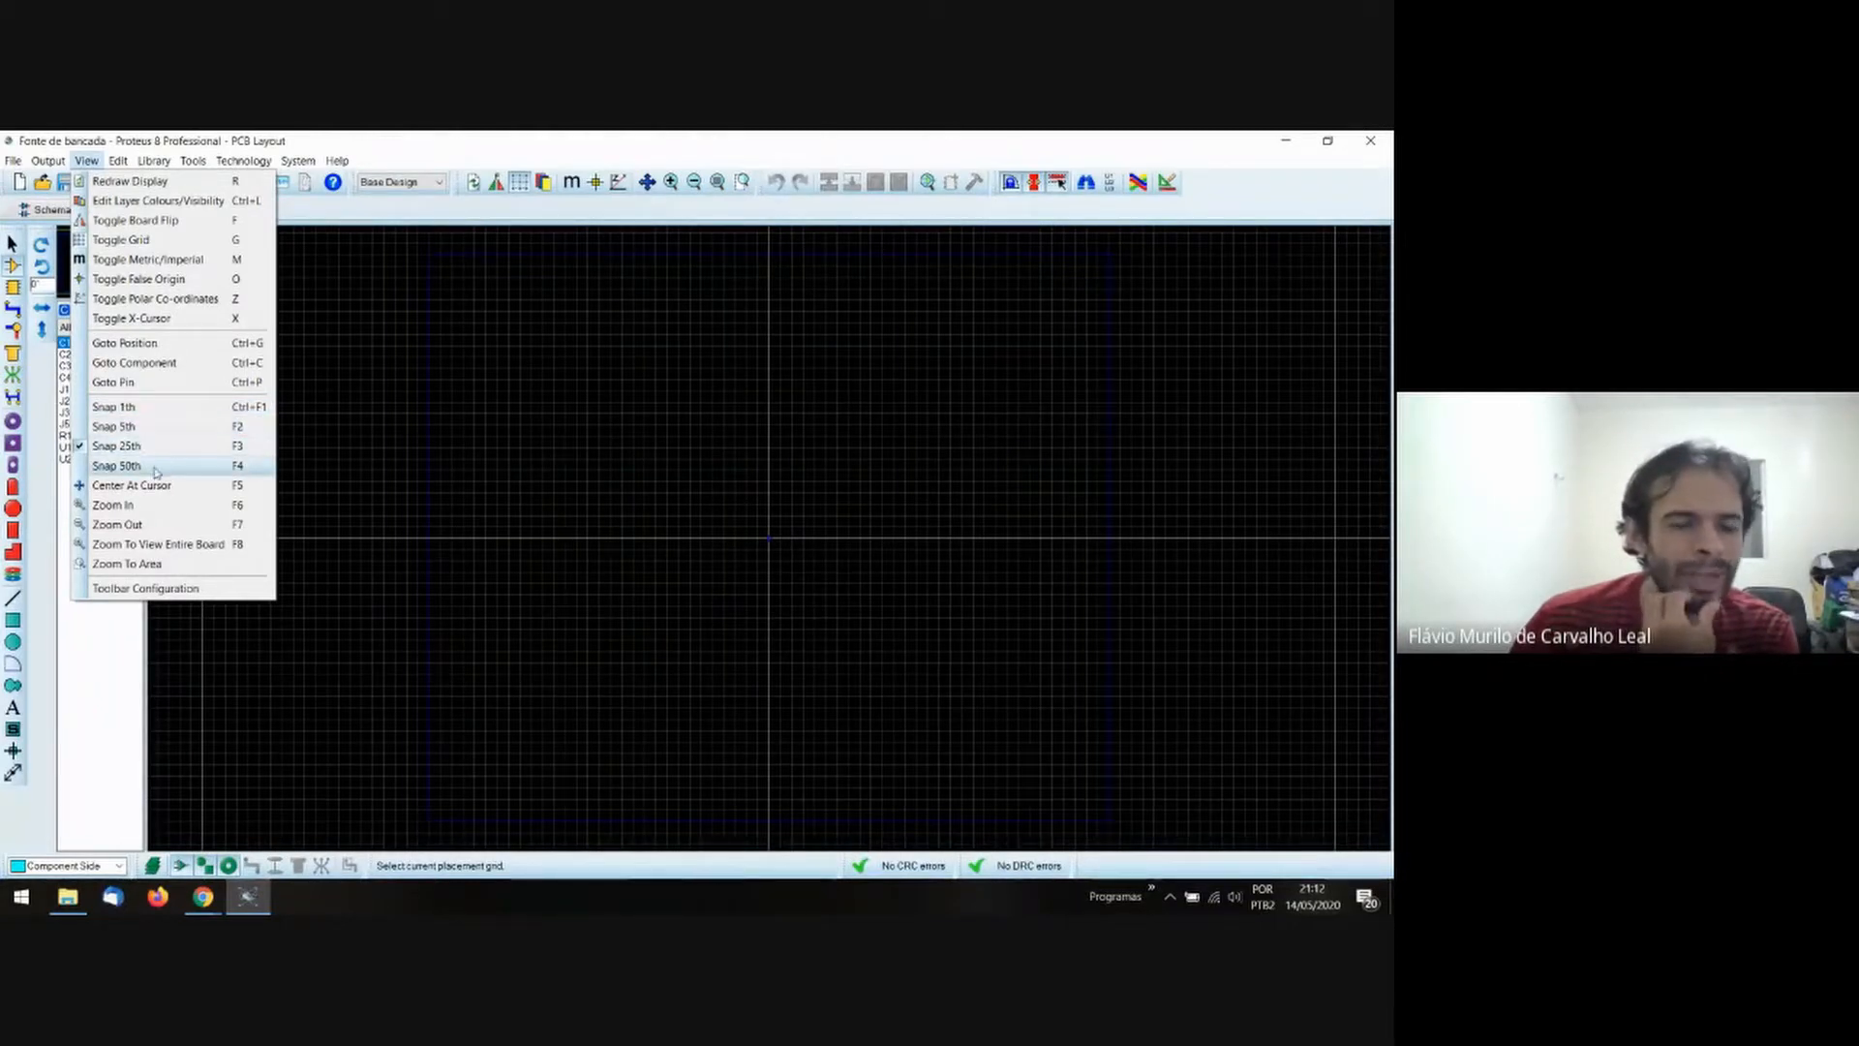
{"action": "left_click", "coordinate": [146, 260]}
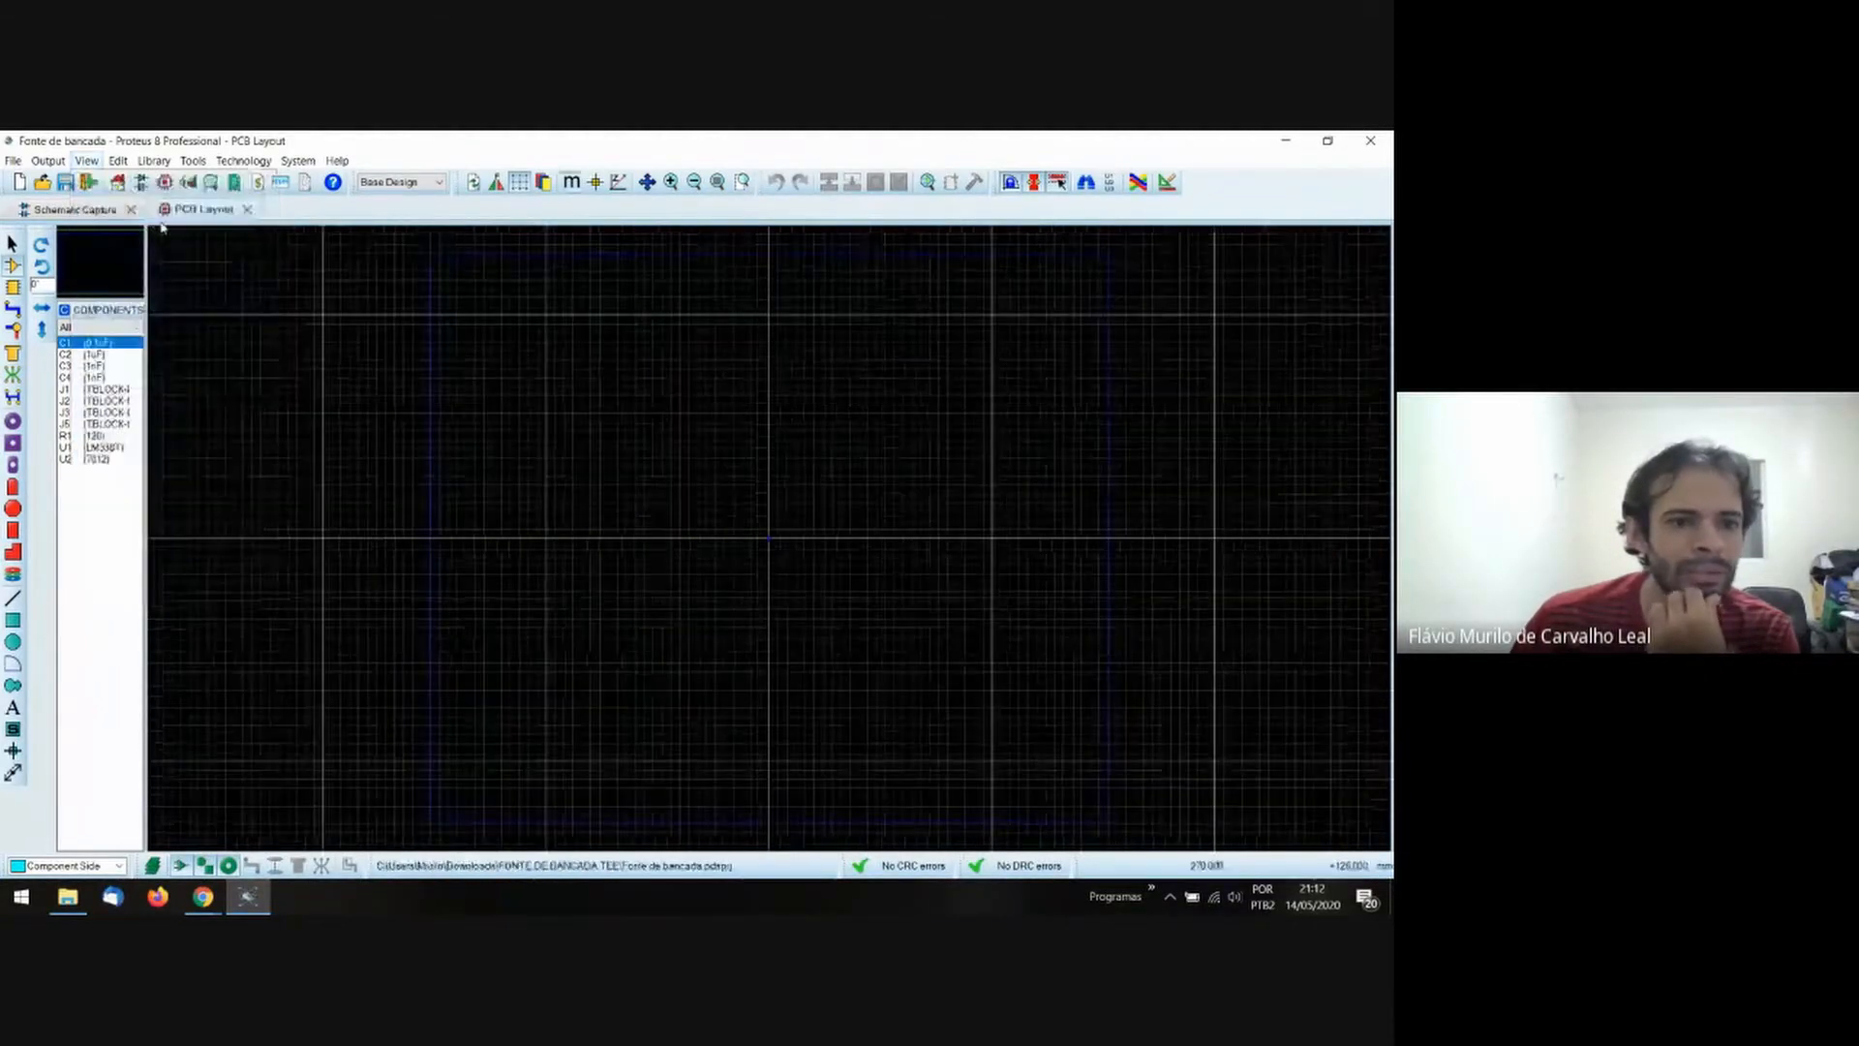
{"action": "left_click", "coordinate": [97, 162]}
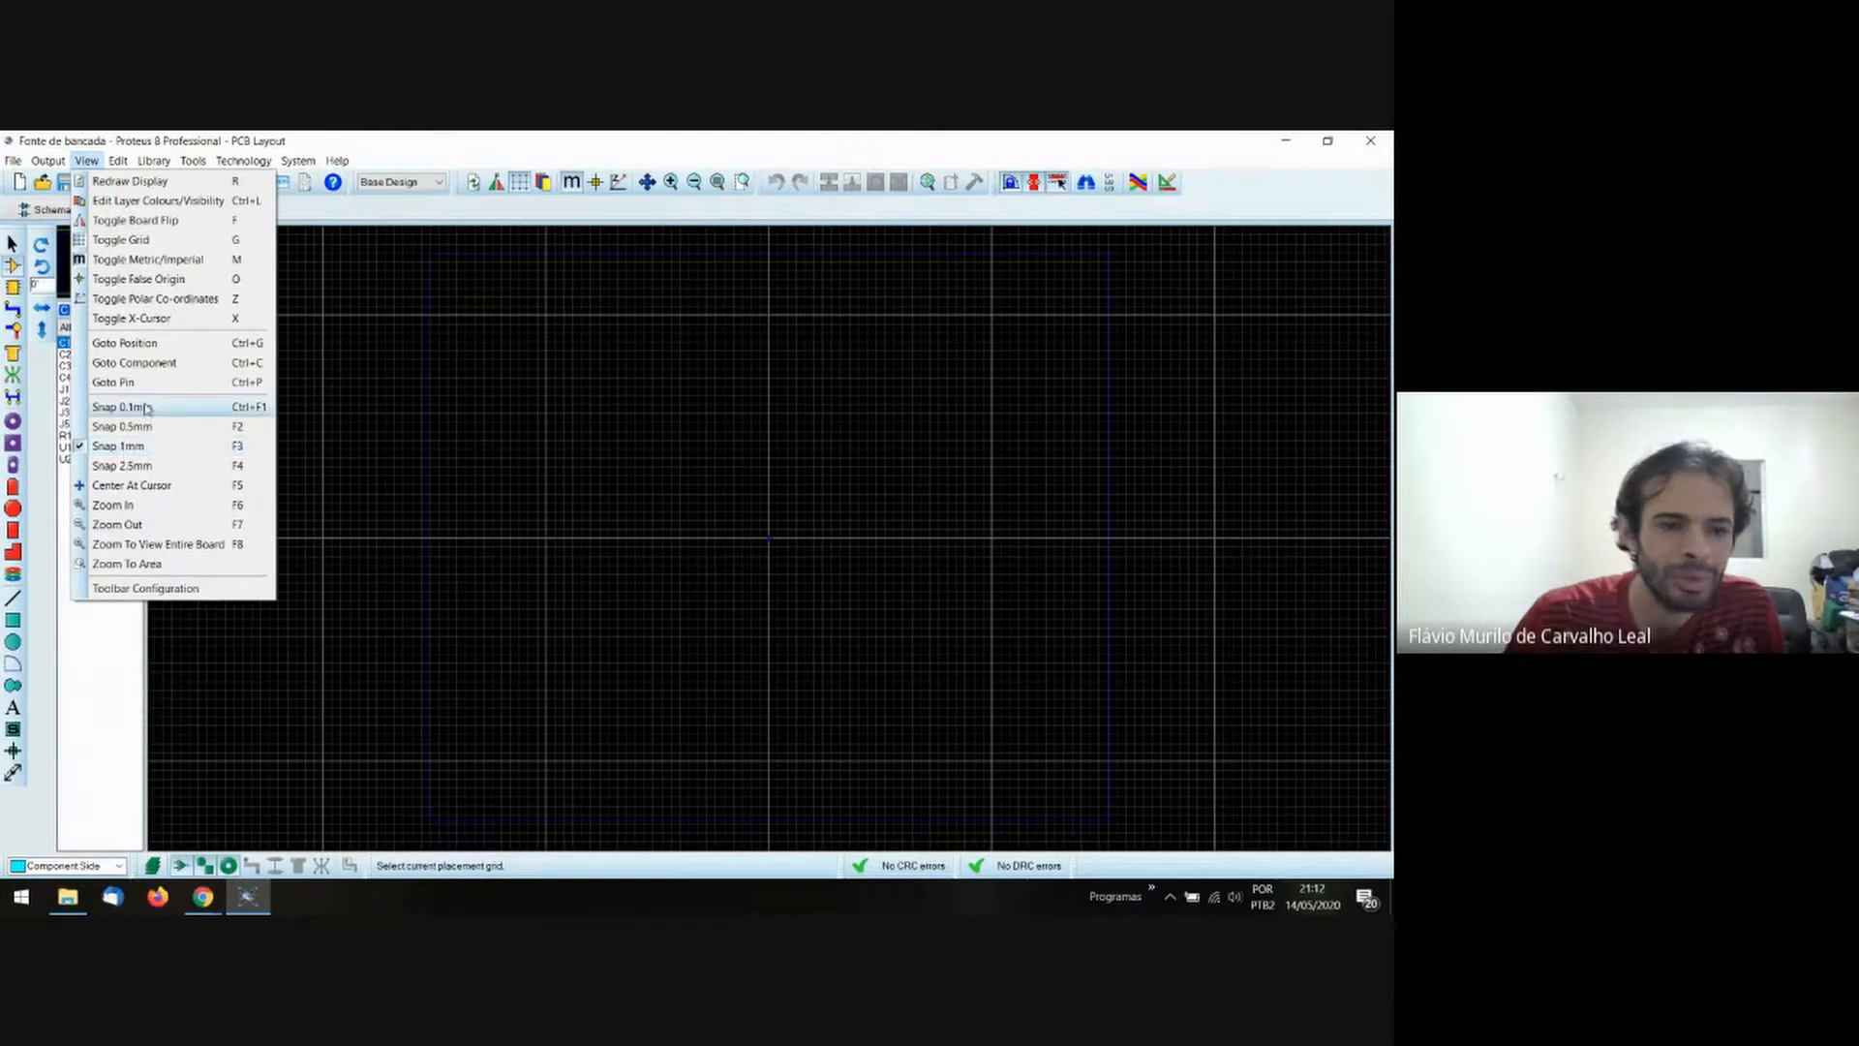
{"action": "left_click", "coordinate": [431, 214]}
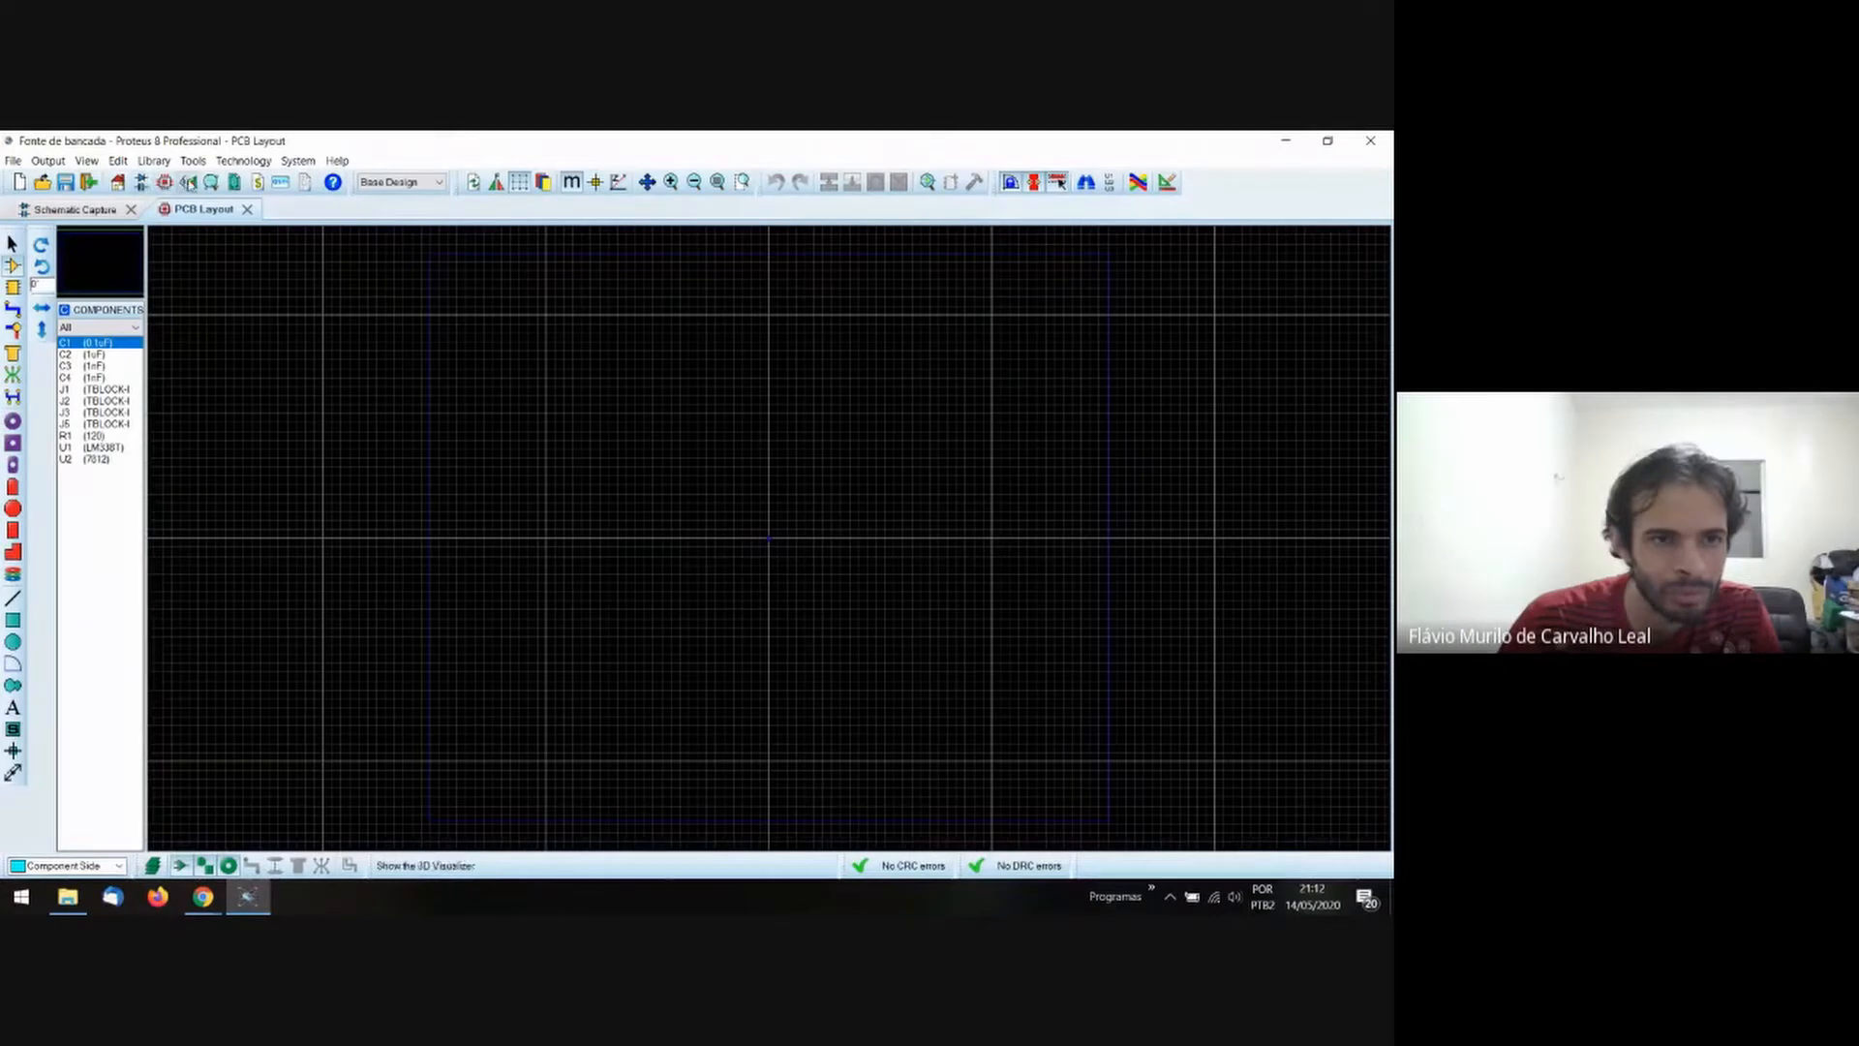
Preview the still undrawn board in the 3D Visualizer and close the preview.
{"action": "left_click", "coordinate": [188, 182]}
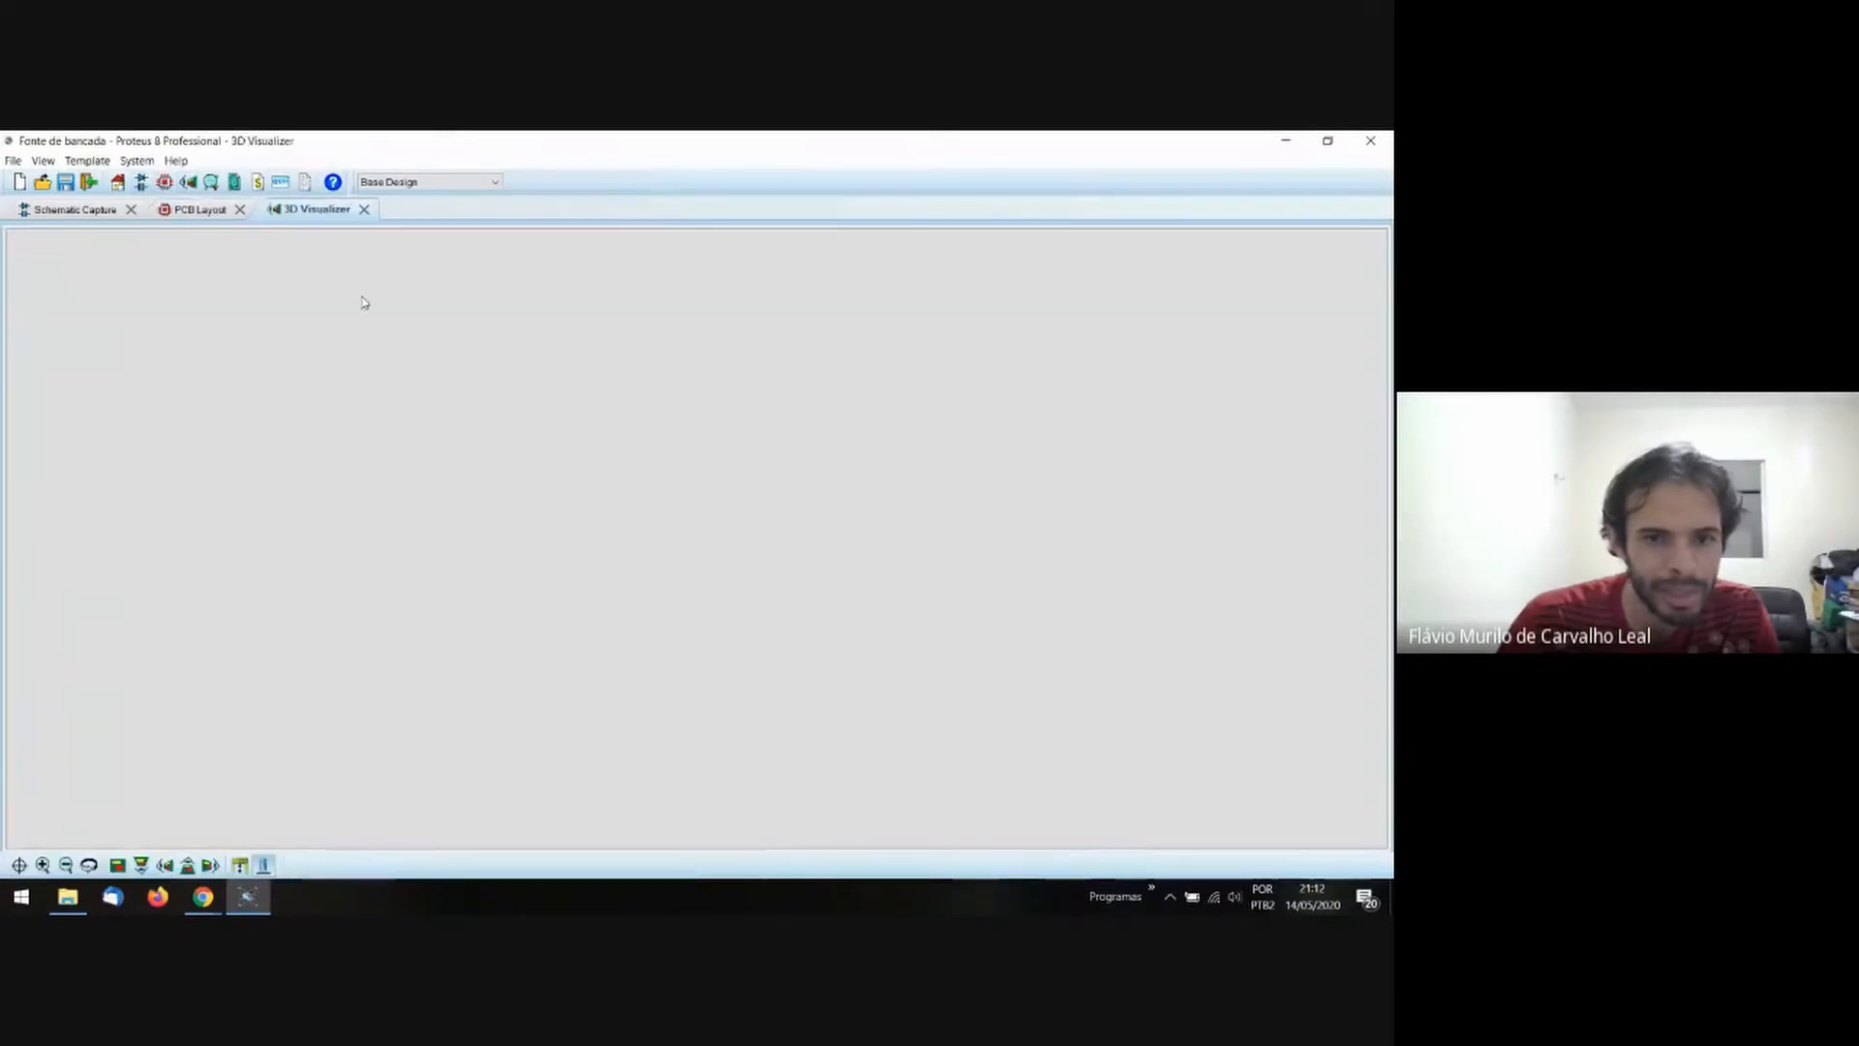
{"action": "left_click", "coordinate": [364, 209]}
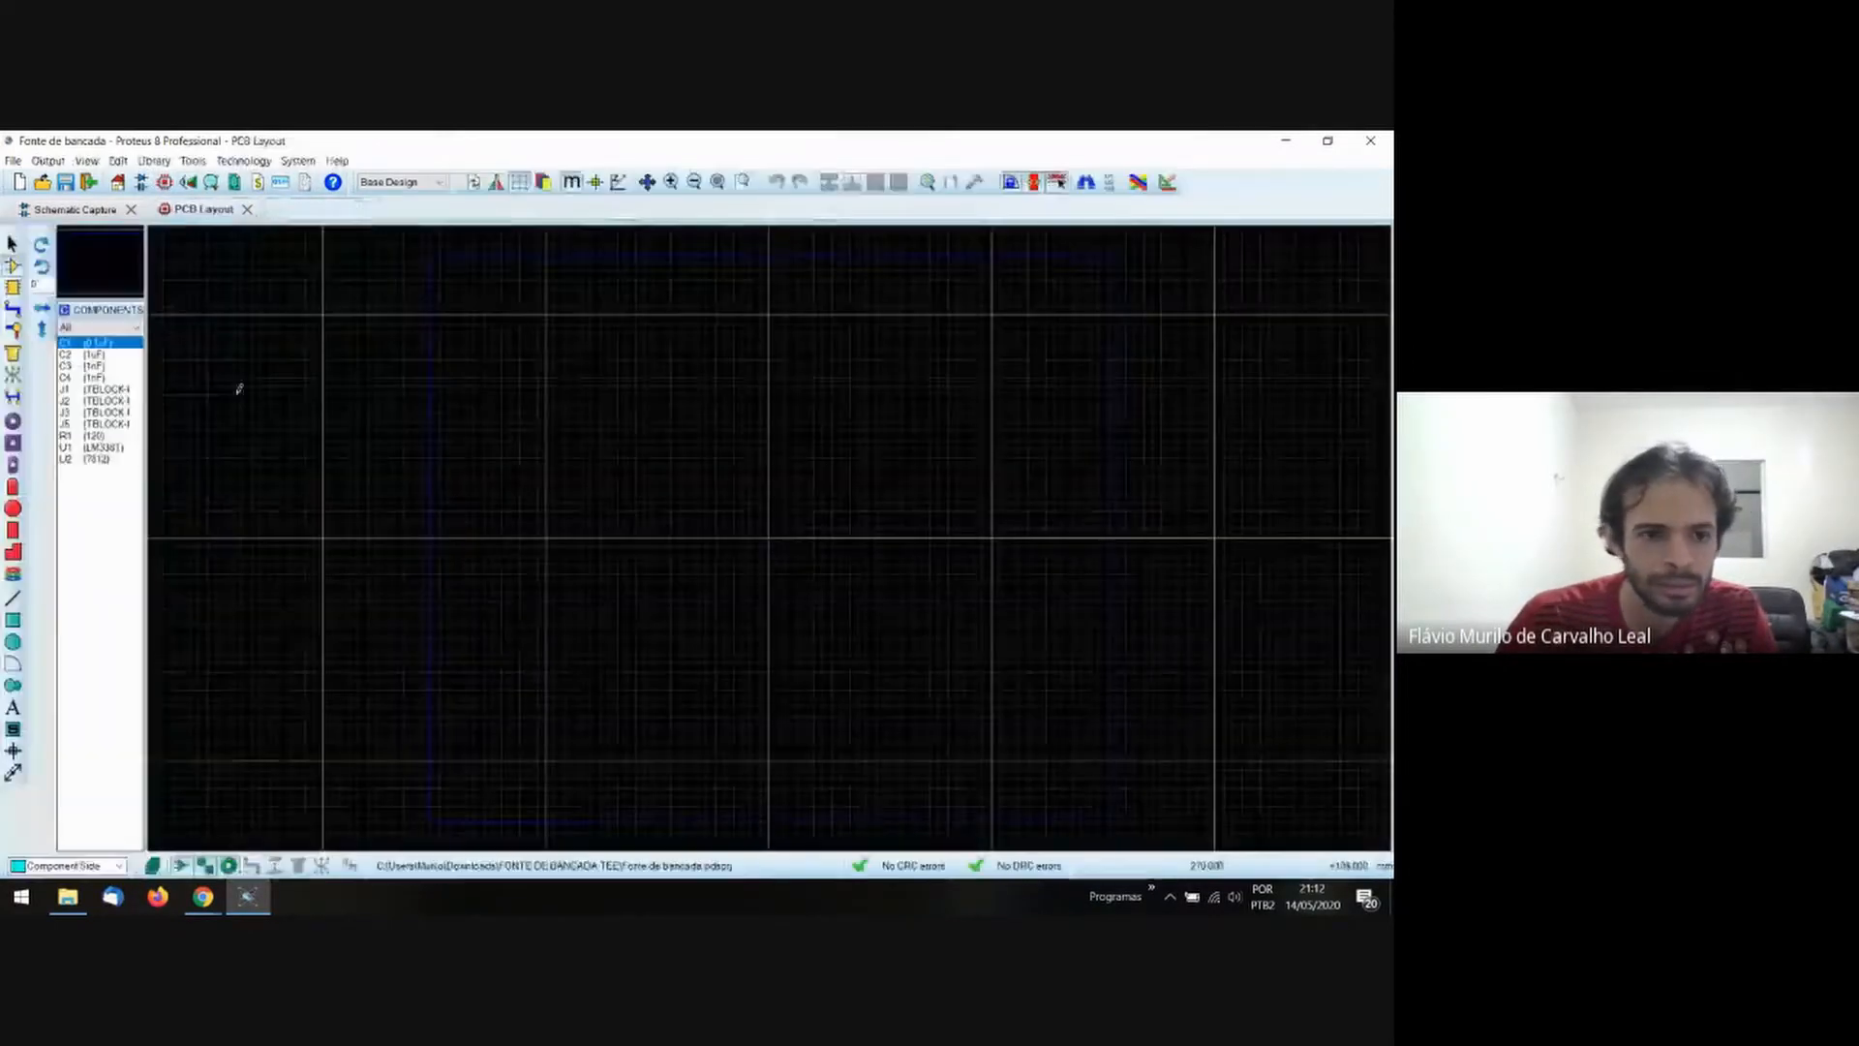
Draw a 50 × 50 mm 2D graphics box on the Board Edge layer as the board outline.
{"action": "left_click", "coordinate": [17, 629]}
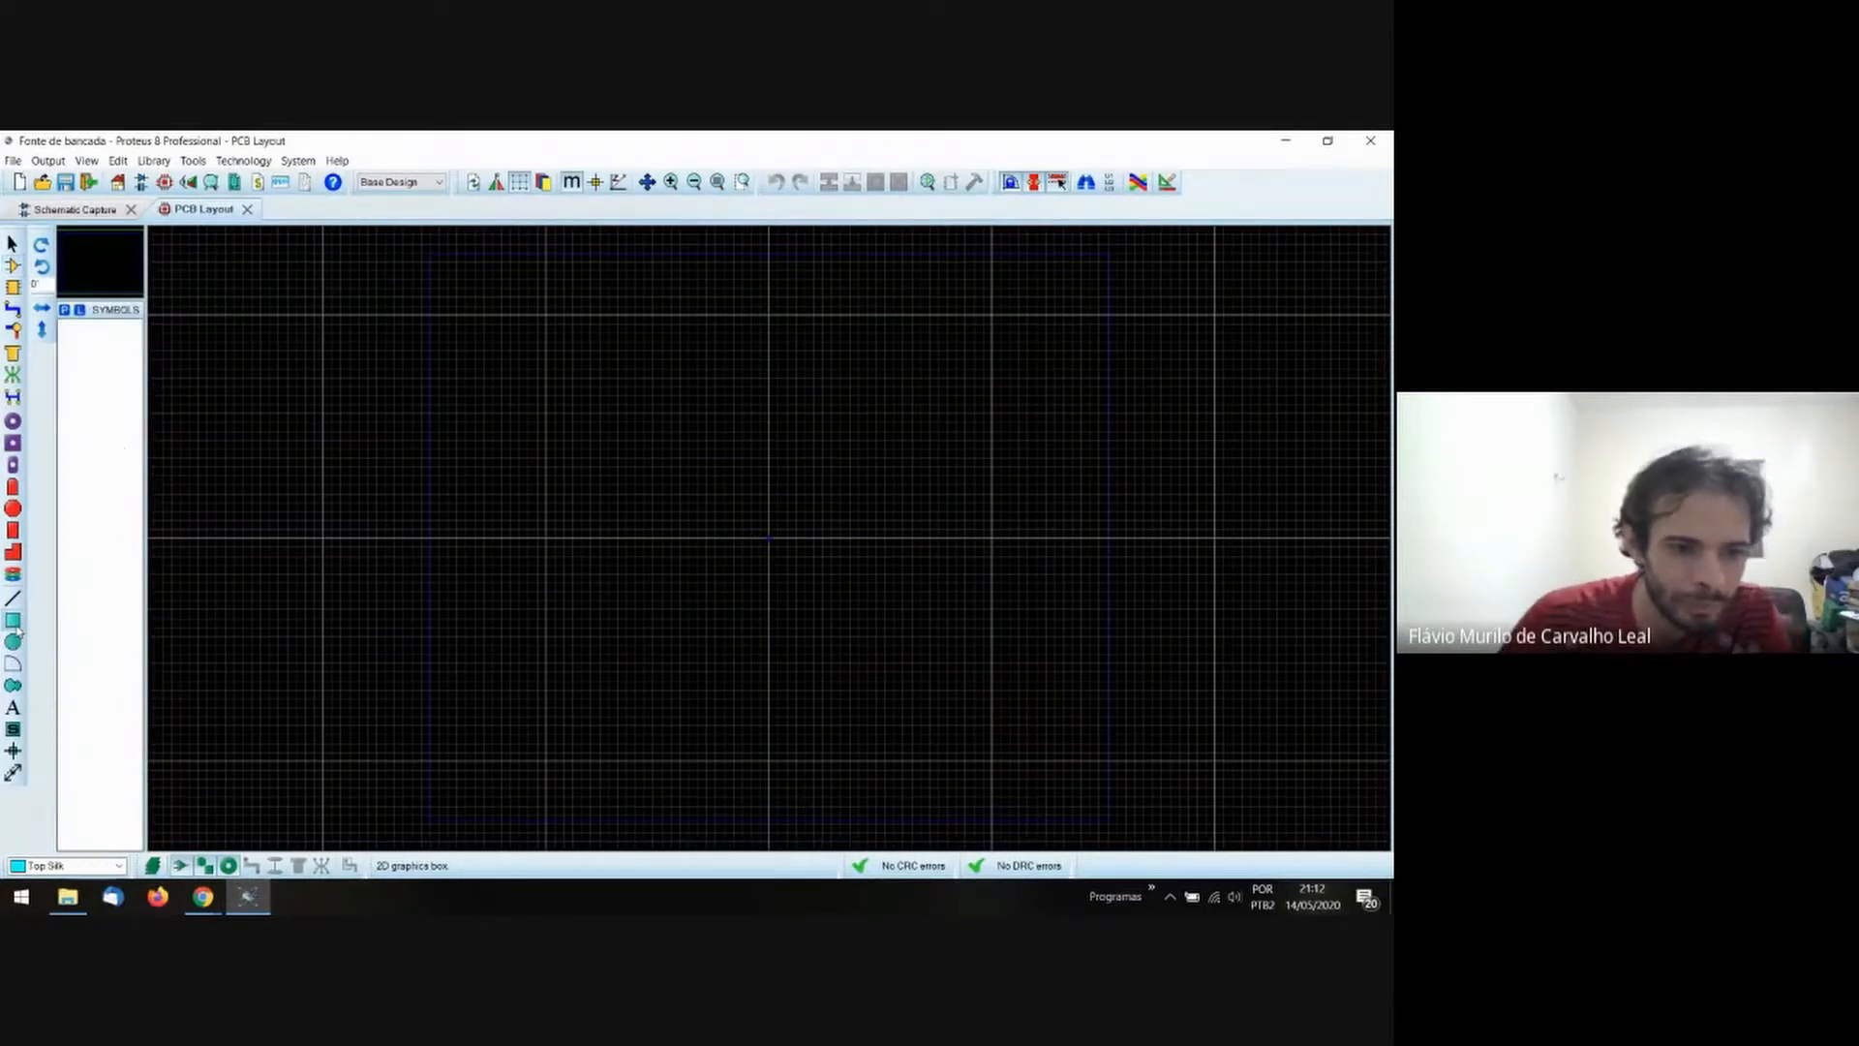
{"action": "left_click", "coordinate": [115, 865]}
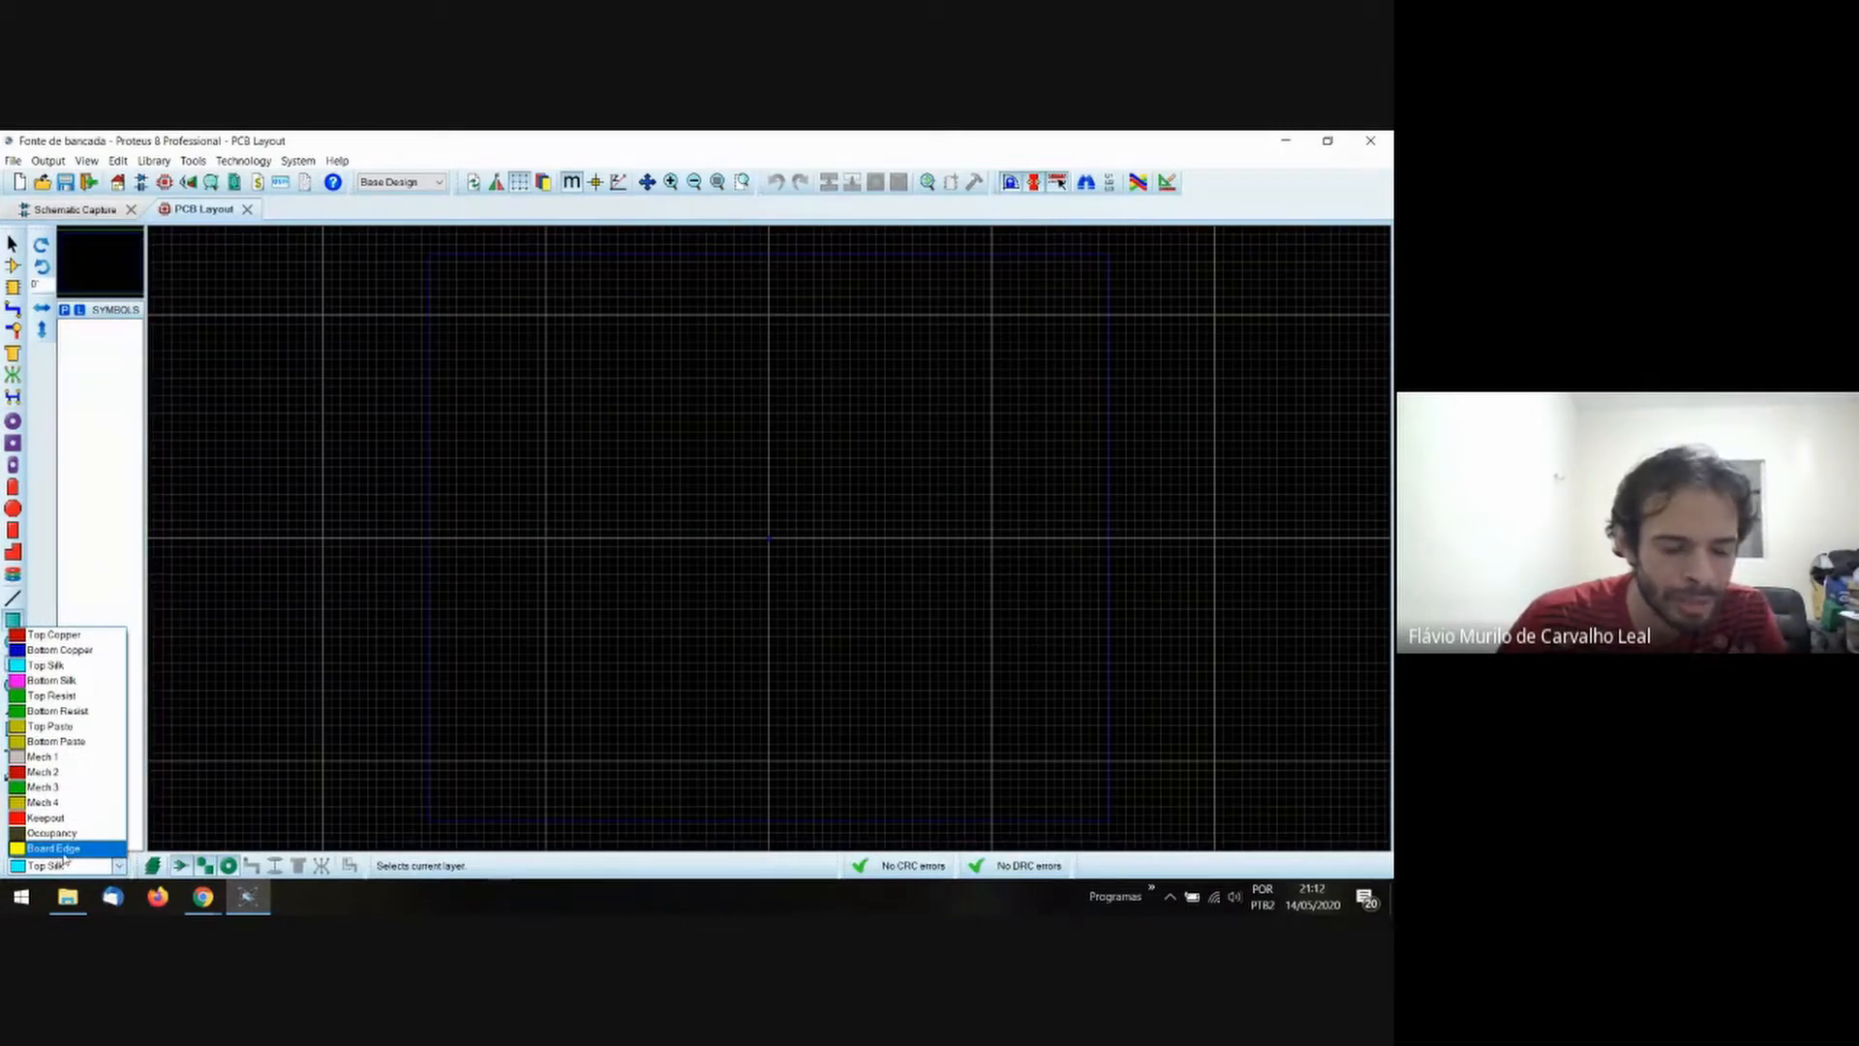
{"action": "left_click", "coordinate": [50, 849]}
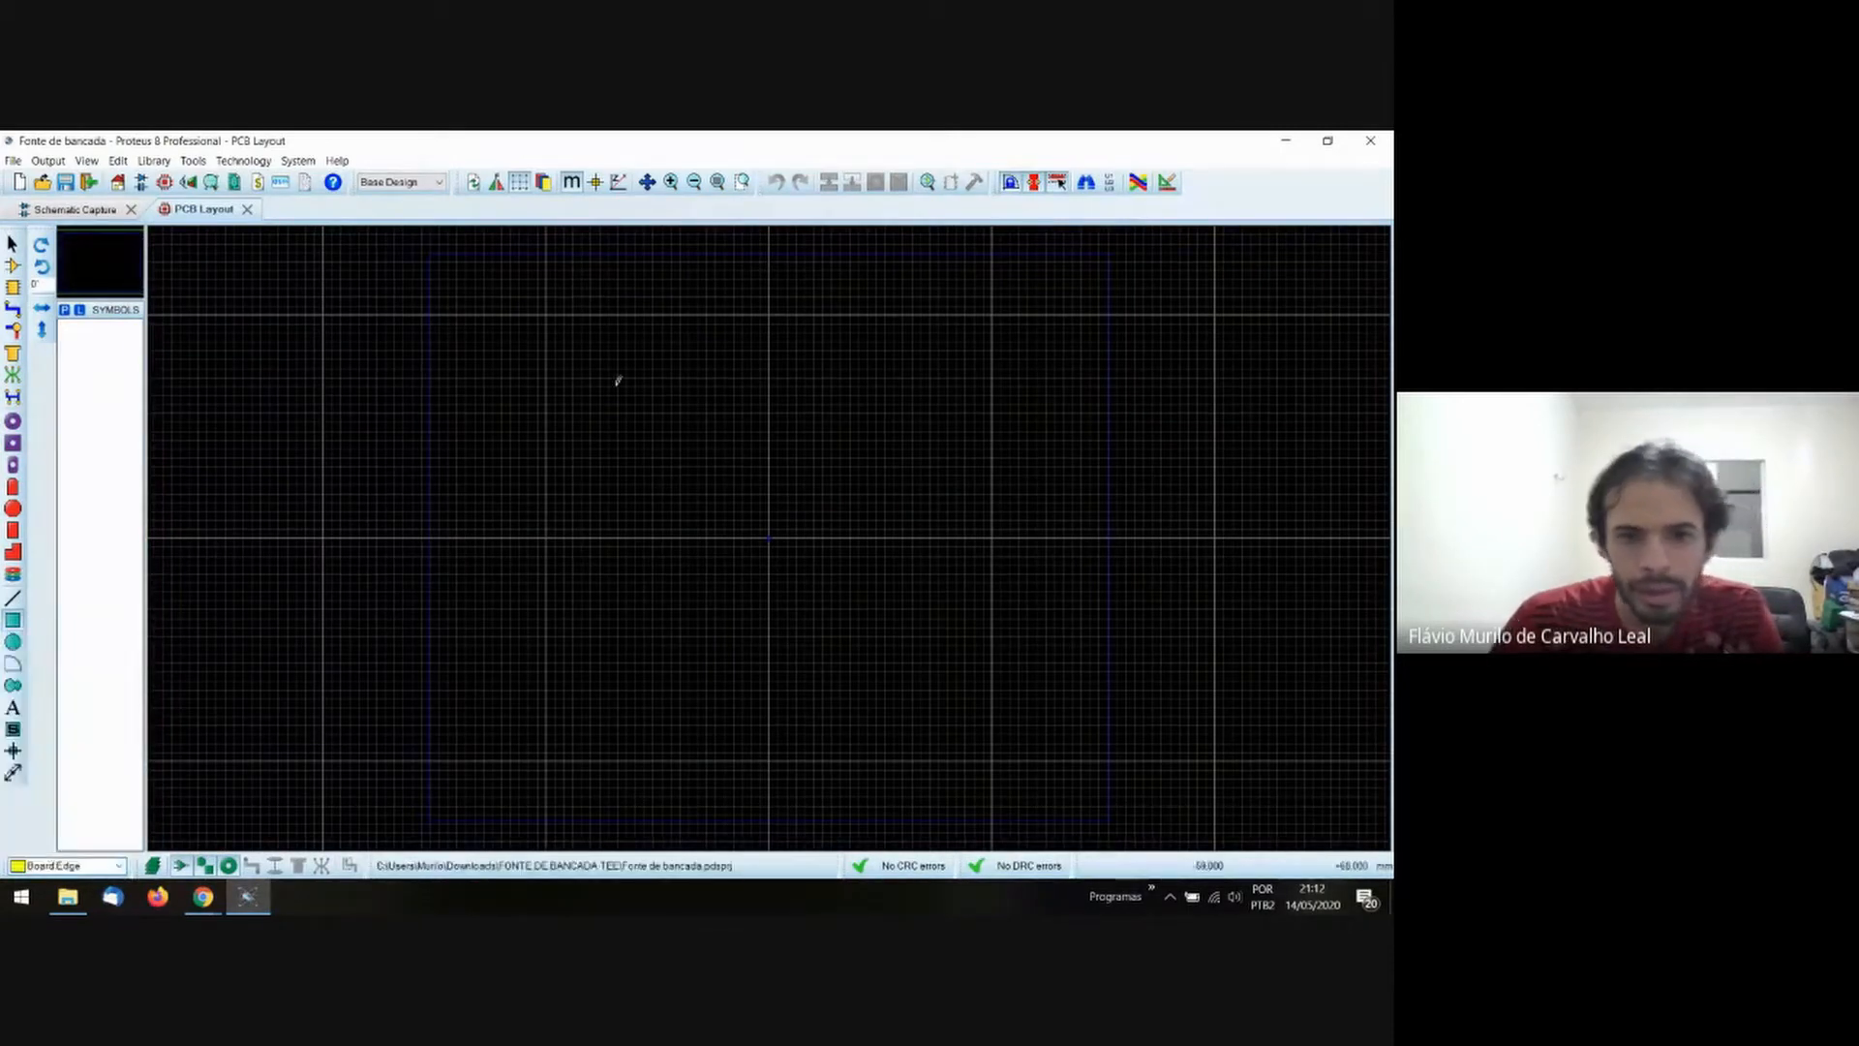
{"action": "left_click_drag", "start_coordinate": [564, 365], "coordinate": [681, 417]}
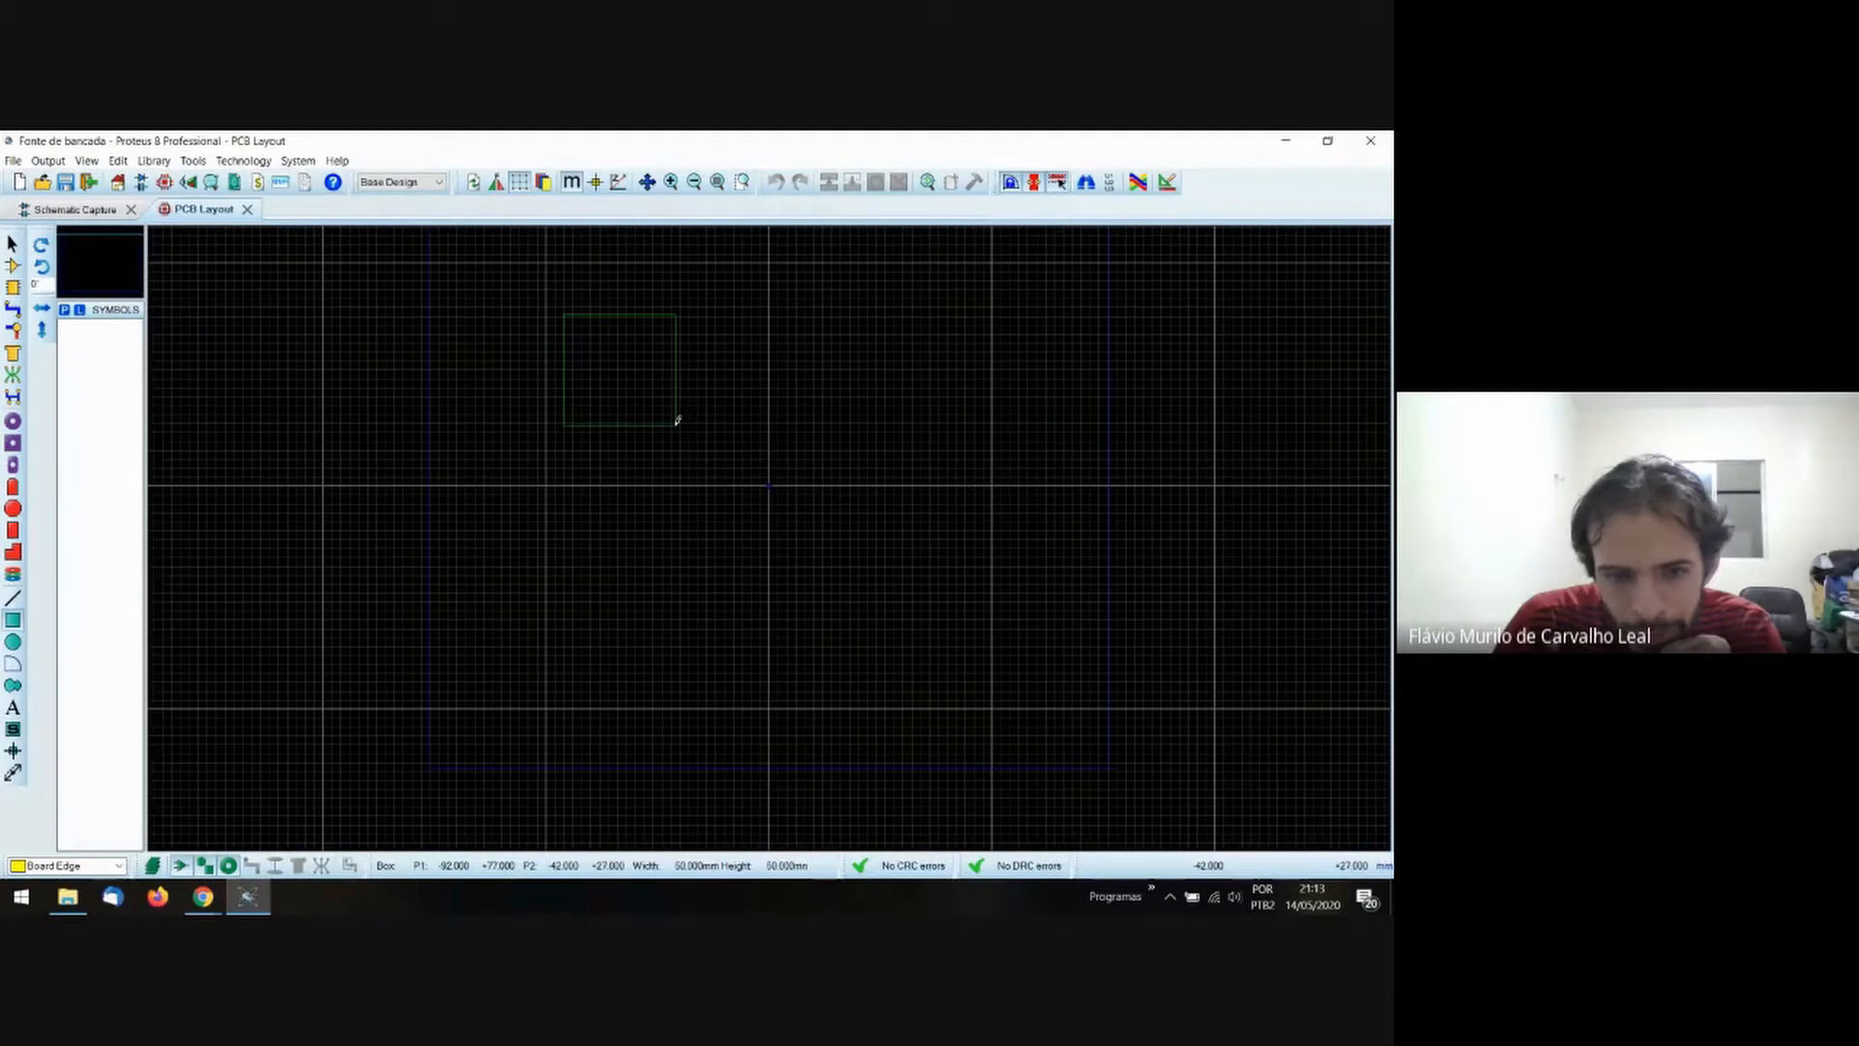
{"action": "left_click_drag", "start_coordinate": [677, 444], "coordinate": [669, 420]}
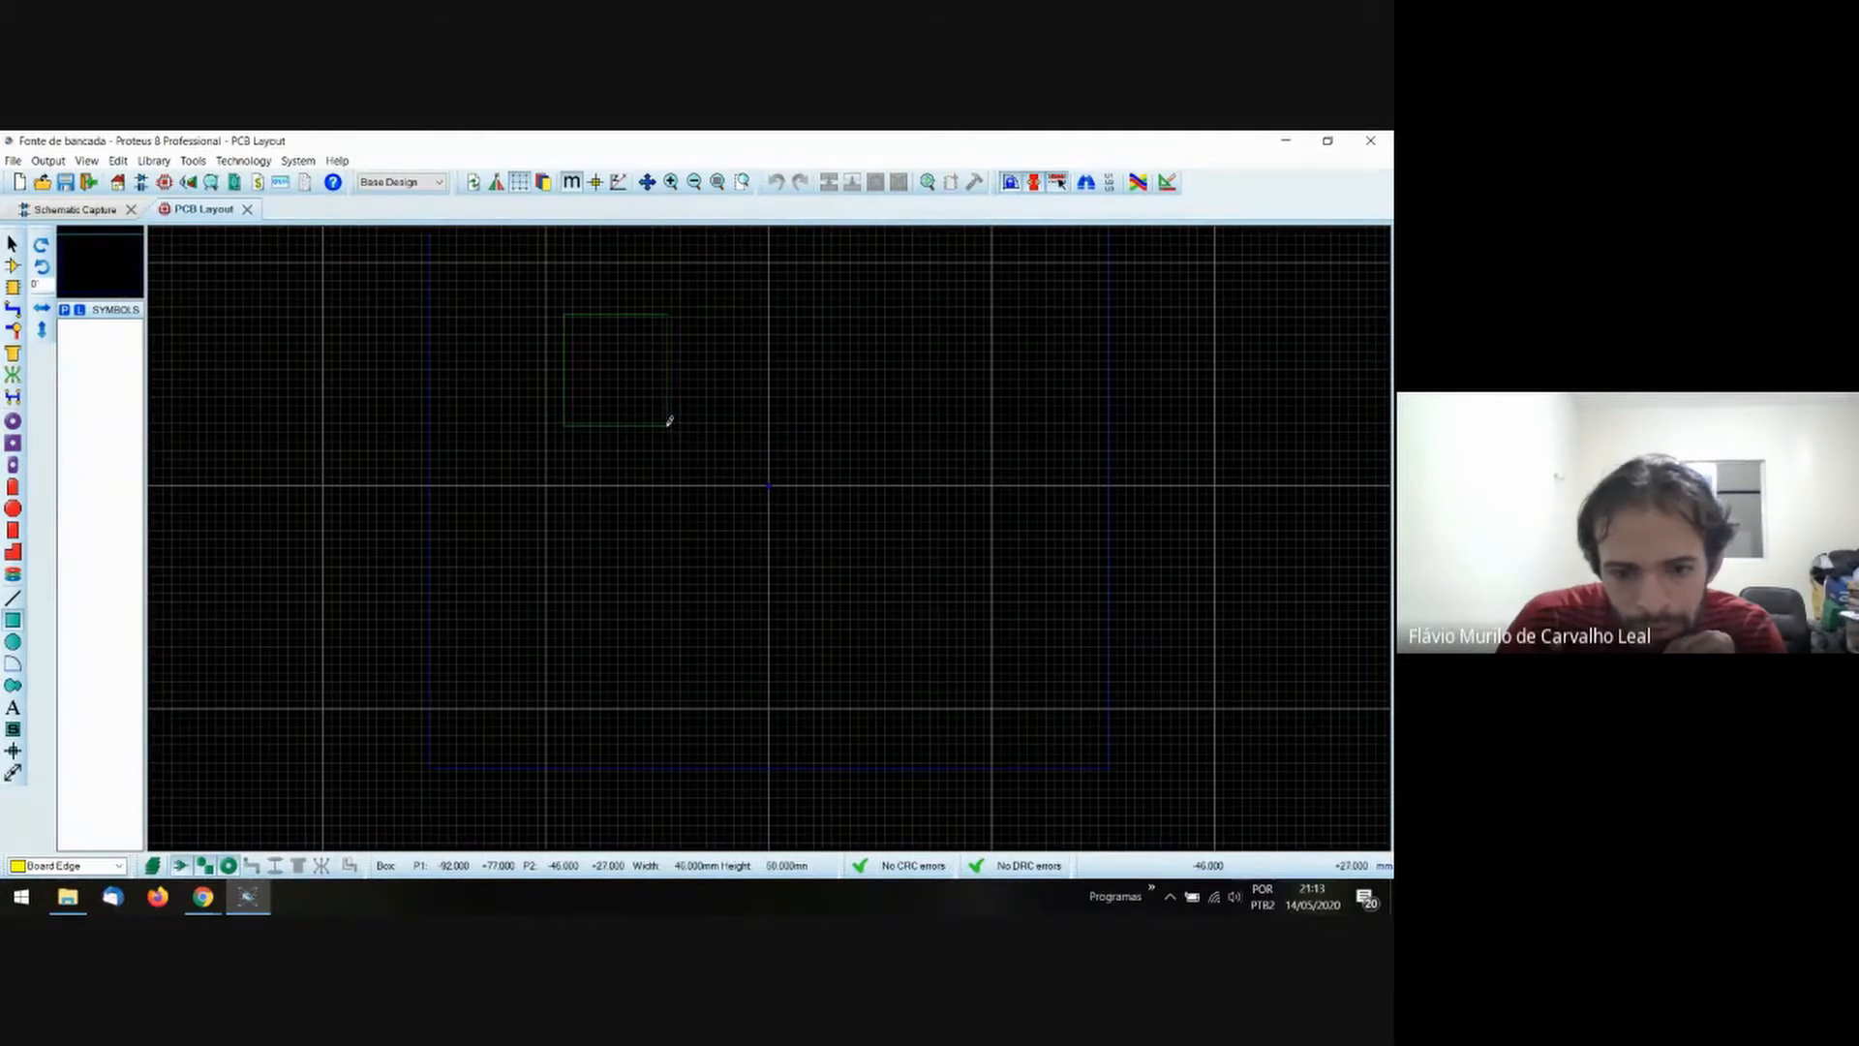
{"action": "key", "text": "F6"}
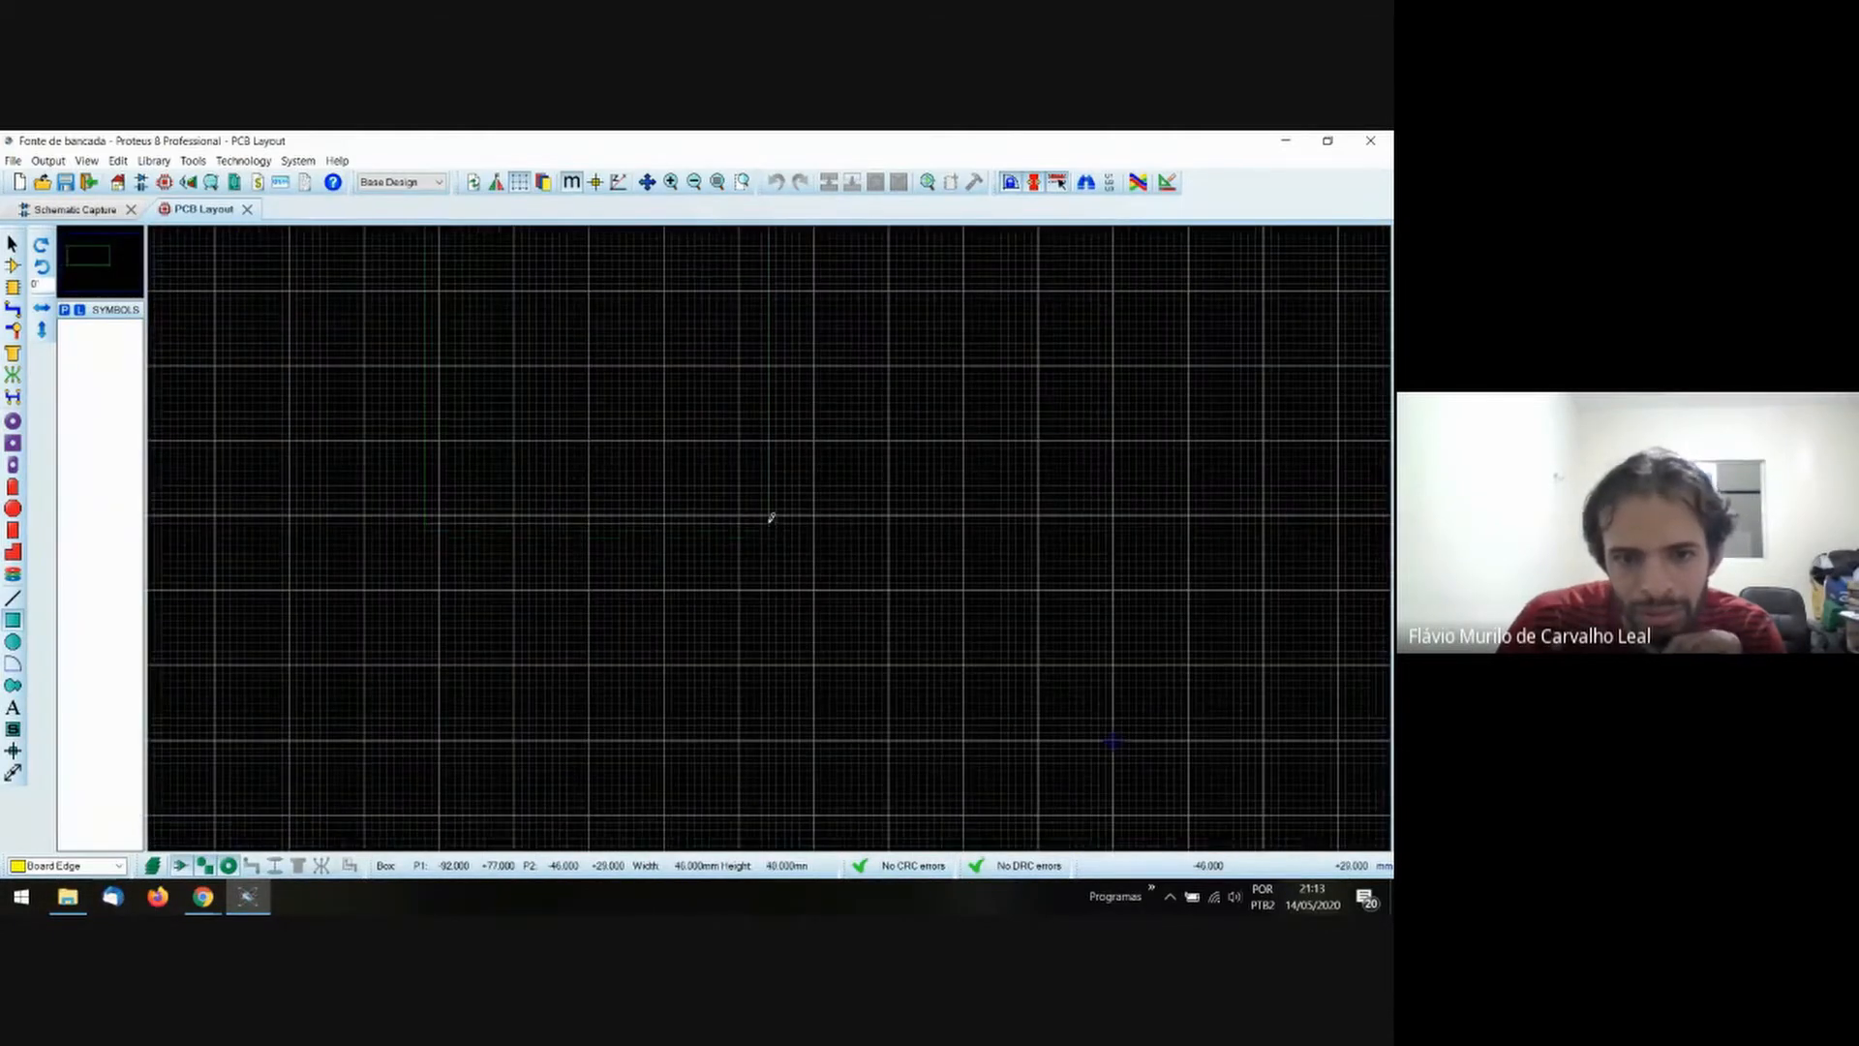
{"action": "left_click_drag", "start_coordinate": [775, 518], "coordinate": [797, 534]}
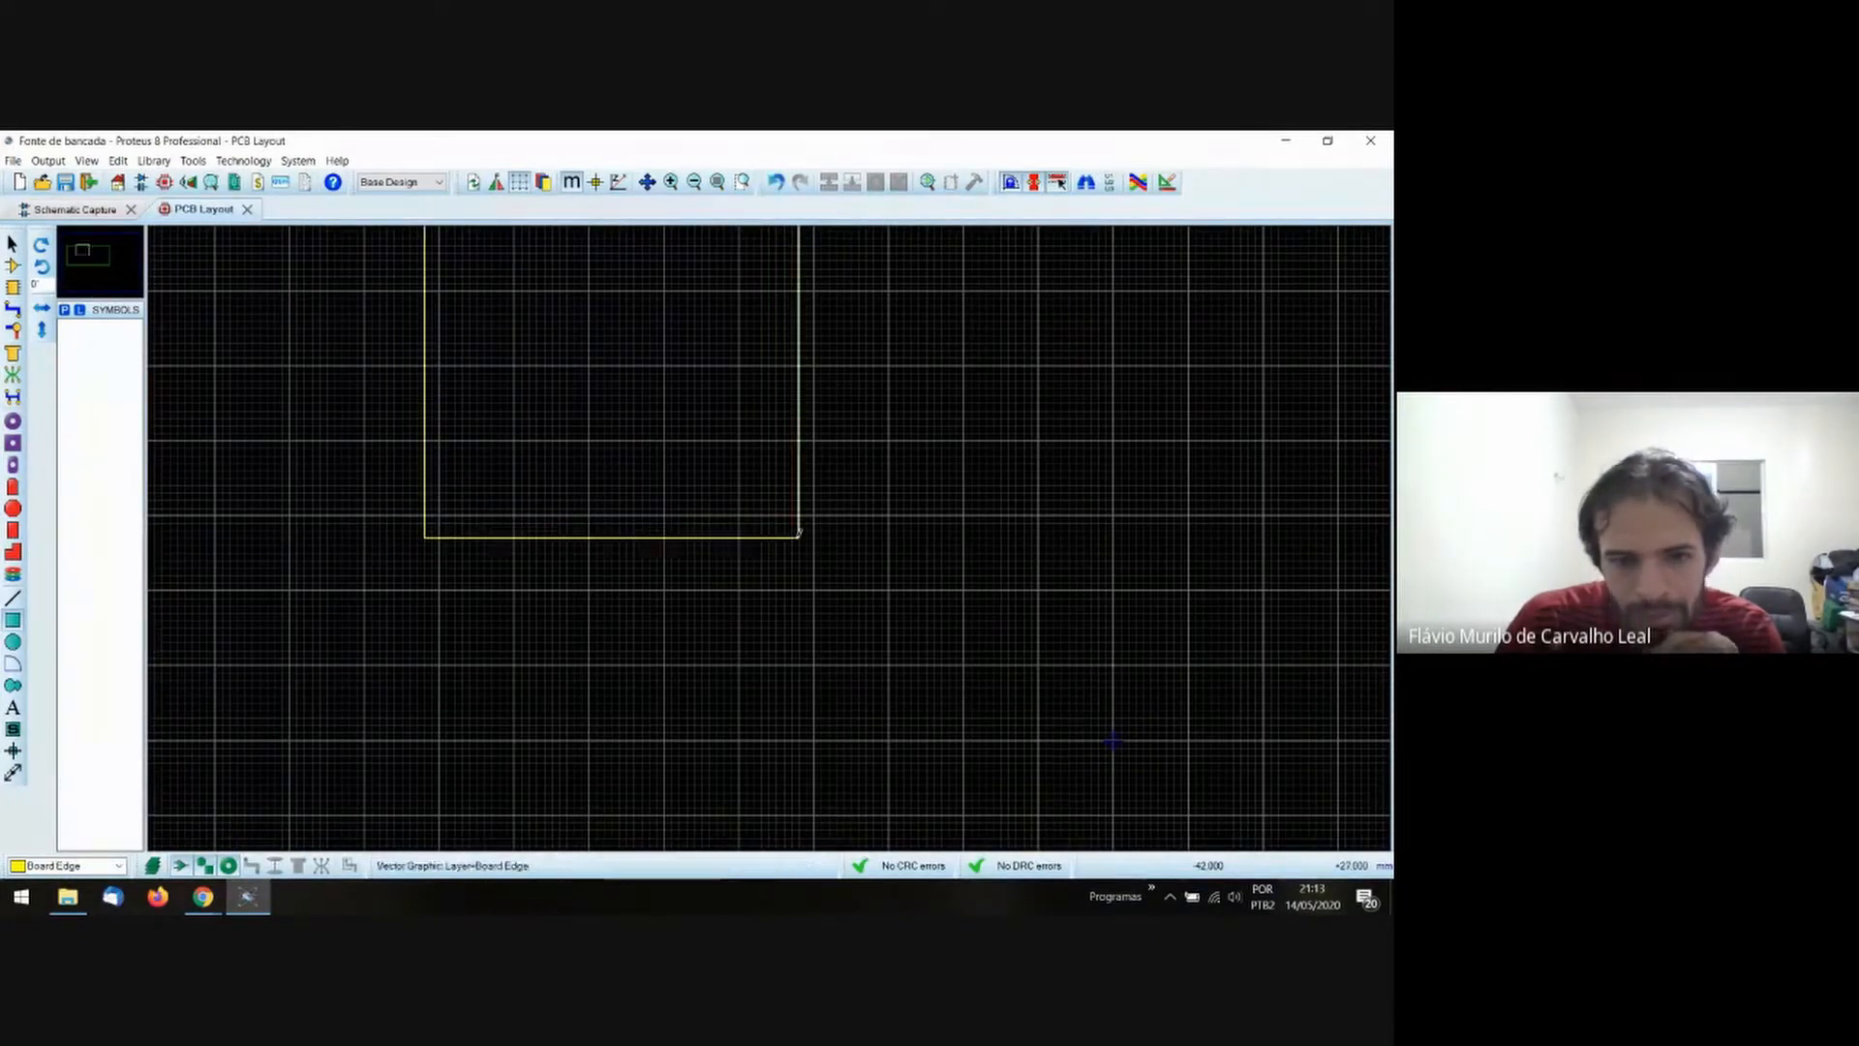
{"action": "scroll", "coordinate": [790, 552], "scroll_direction": "down", "scroll_amount": 1}
{"action": "scroll", "coordinate": [748, 414], "scroll_direction": "up", "scroll_amount": 1}
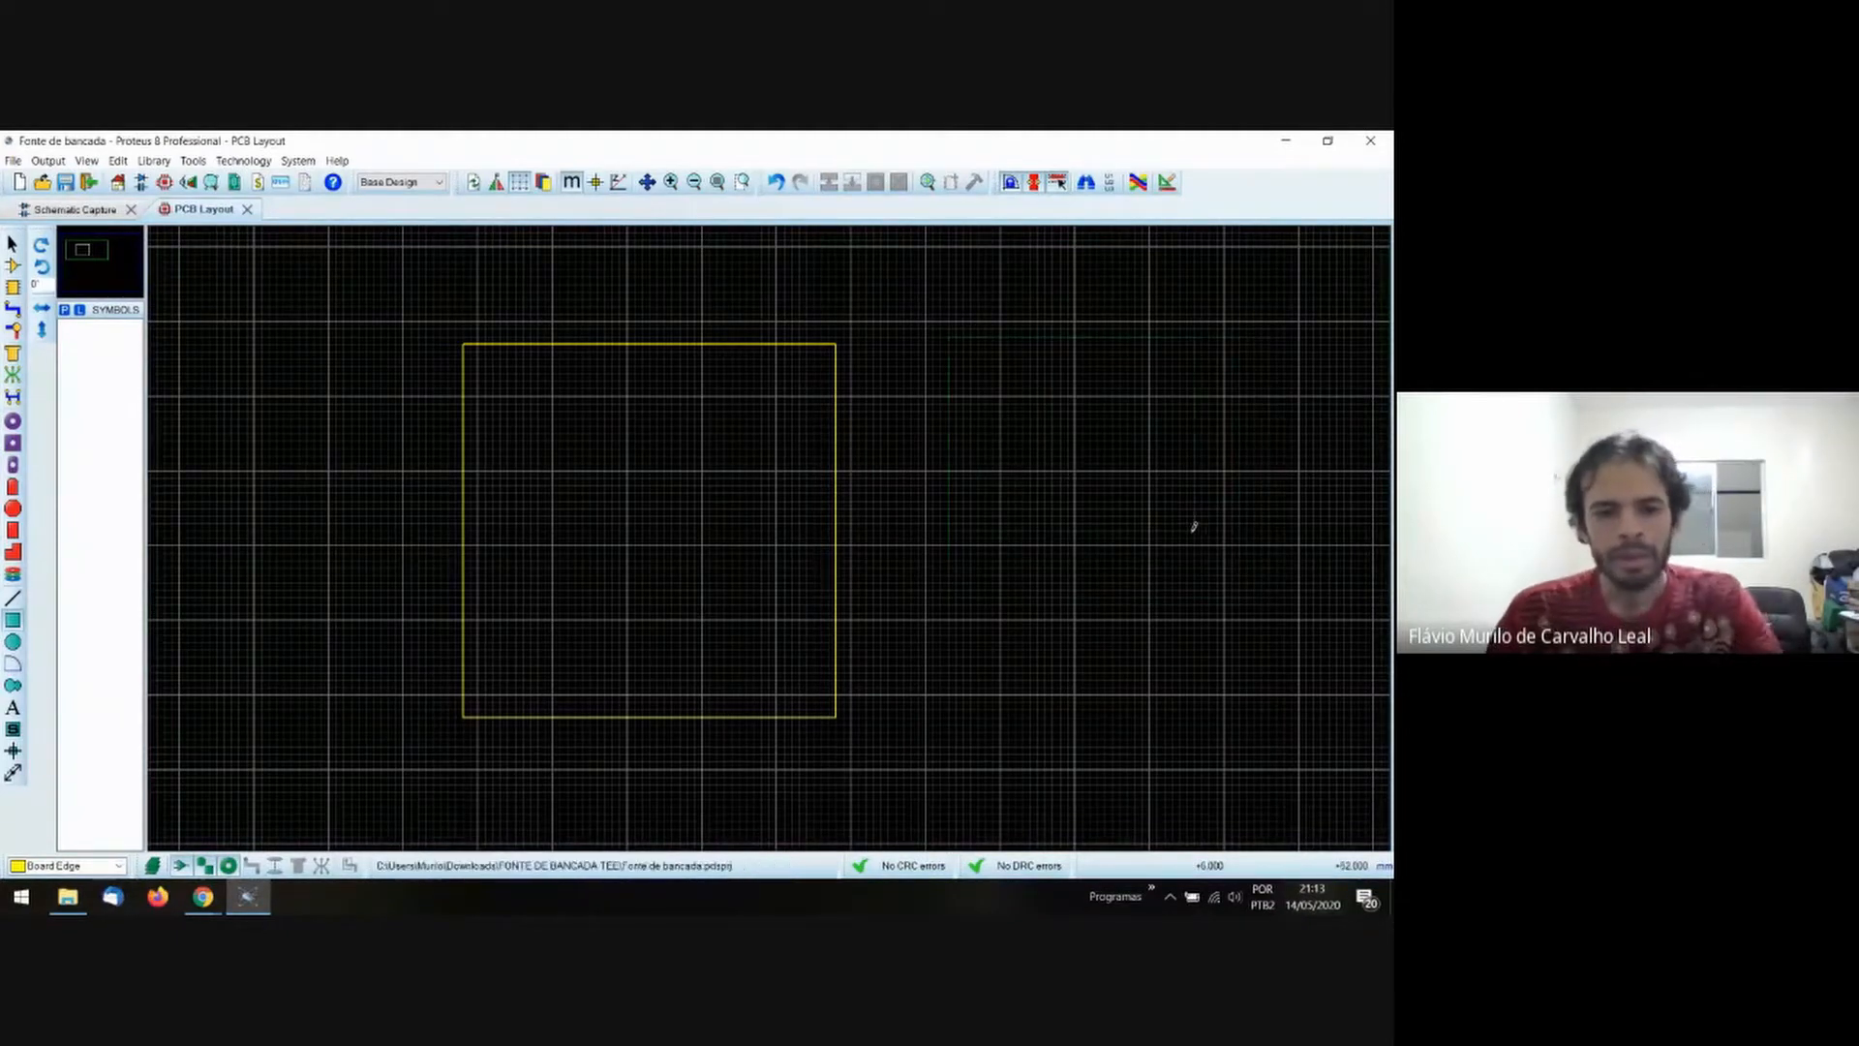
Inspect the square board from above and below in the 3D Visualizer and close the preview.
{"action": "left_click", "coordinate": [188, 182]}
{"action": "scroll", "coordinate": [672, 415], "scroll_direction": "down", "scroll_amount": 3}
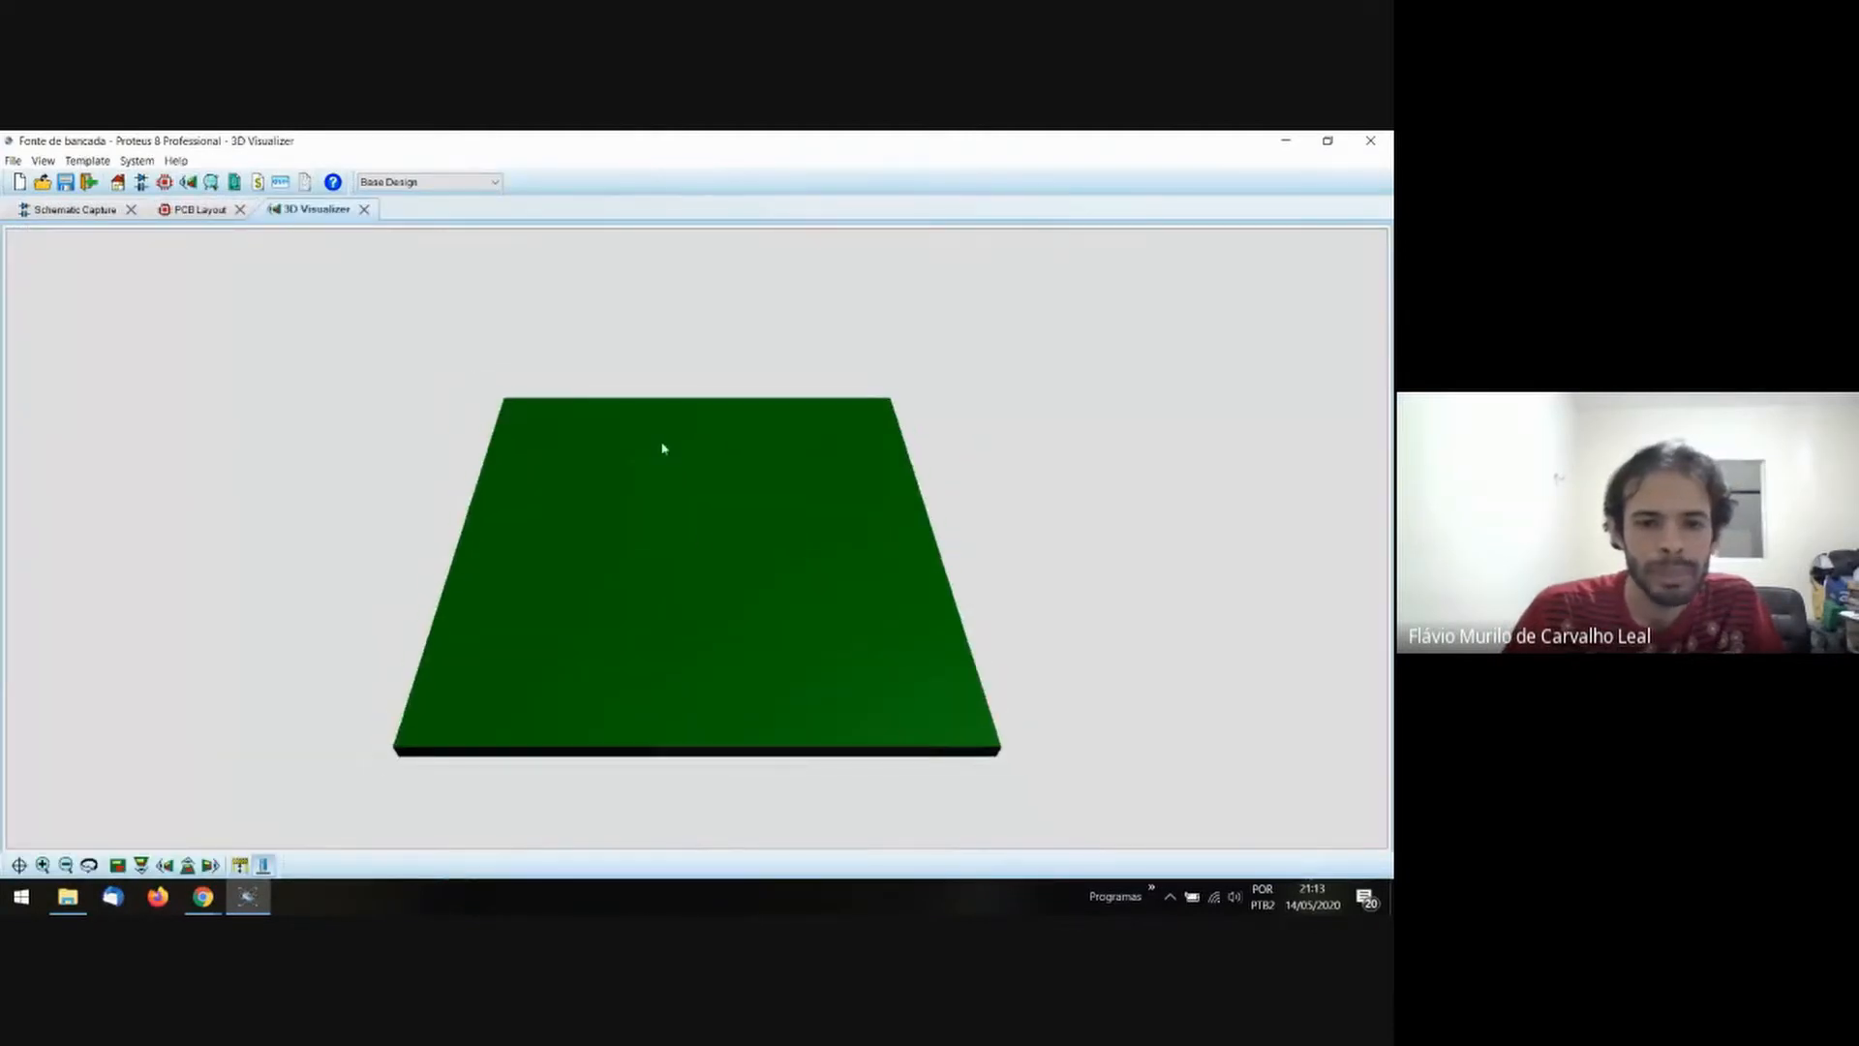
{"action": "left_click", "coordinate": [681, 598]}
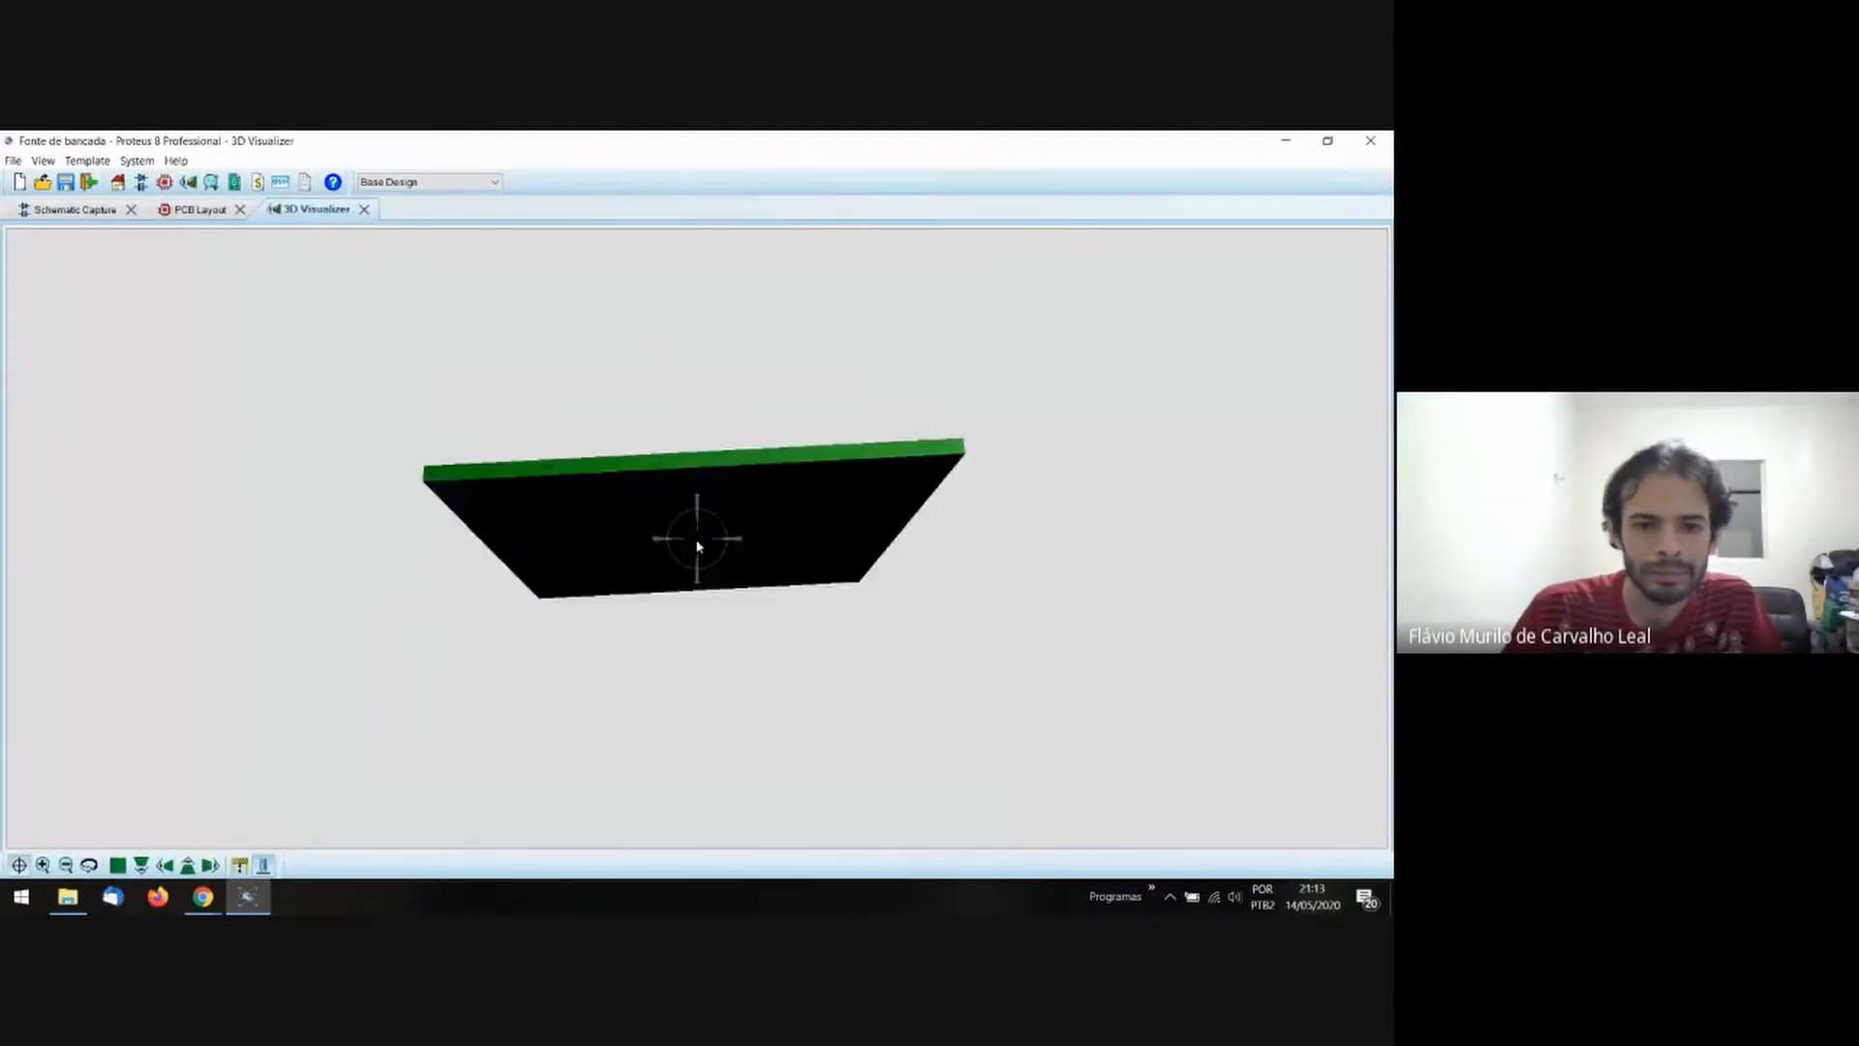
{"action": "left_click_drag", "start_coordinate": [697, 540], "coordinate": [697, 543]}
{"action": "left_click", "coordinate": [697, 544]}
{"action": "left_click", "coordinate": [364, 209]}
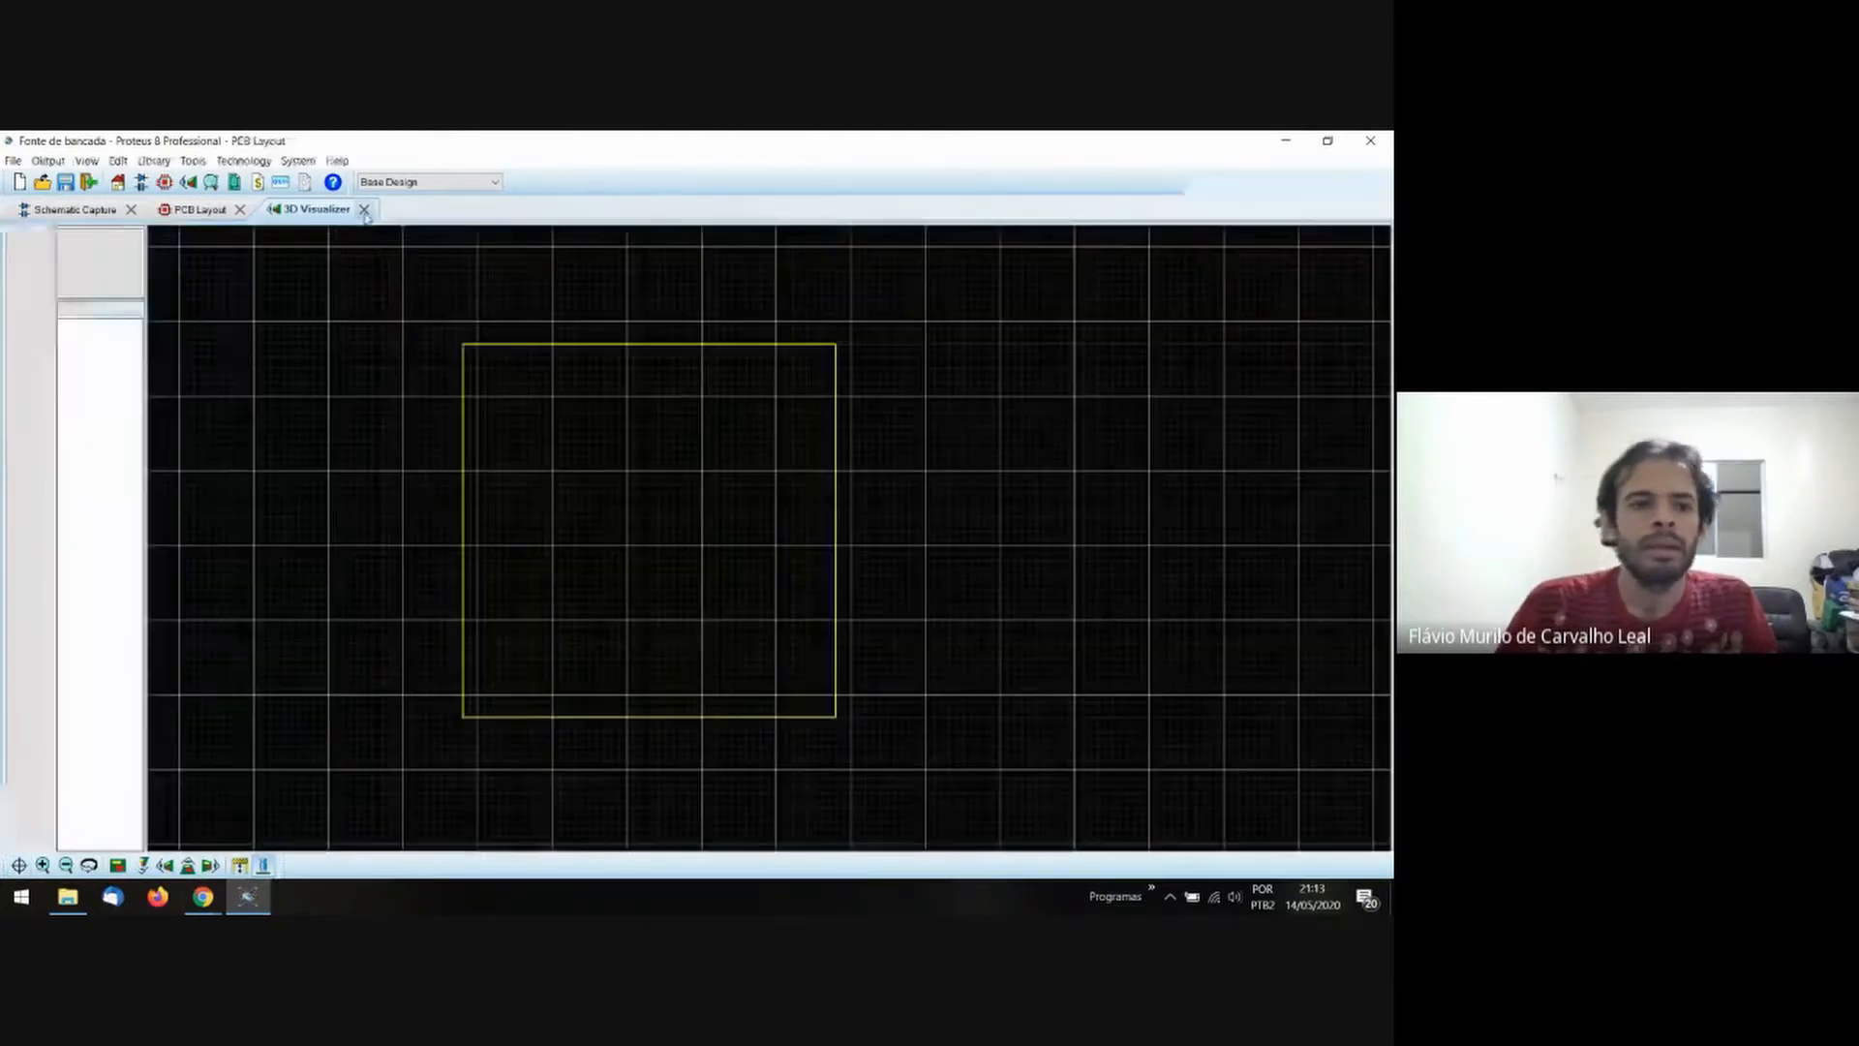
Set the placement snap to 0.1 mm and try out a second box beside the board outline without keeping it.
{"action": "left_click", "coordinate": [97, 160]}
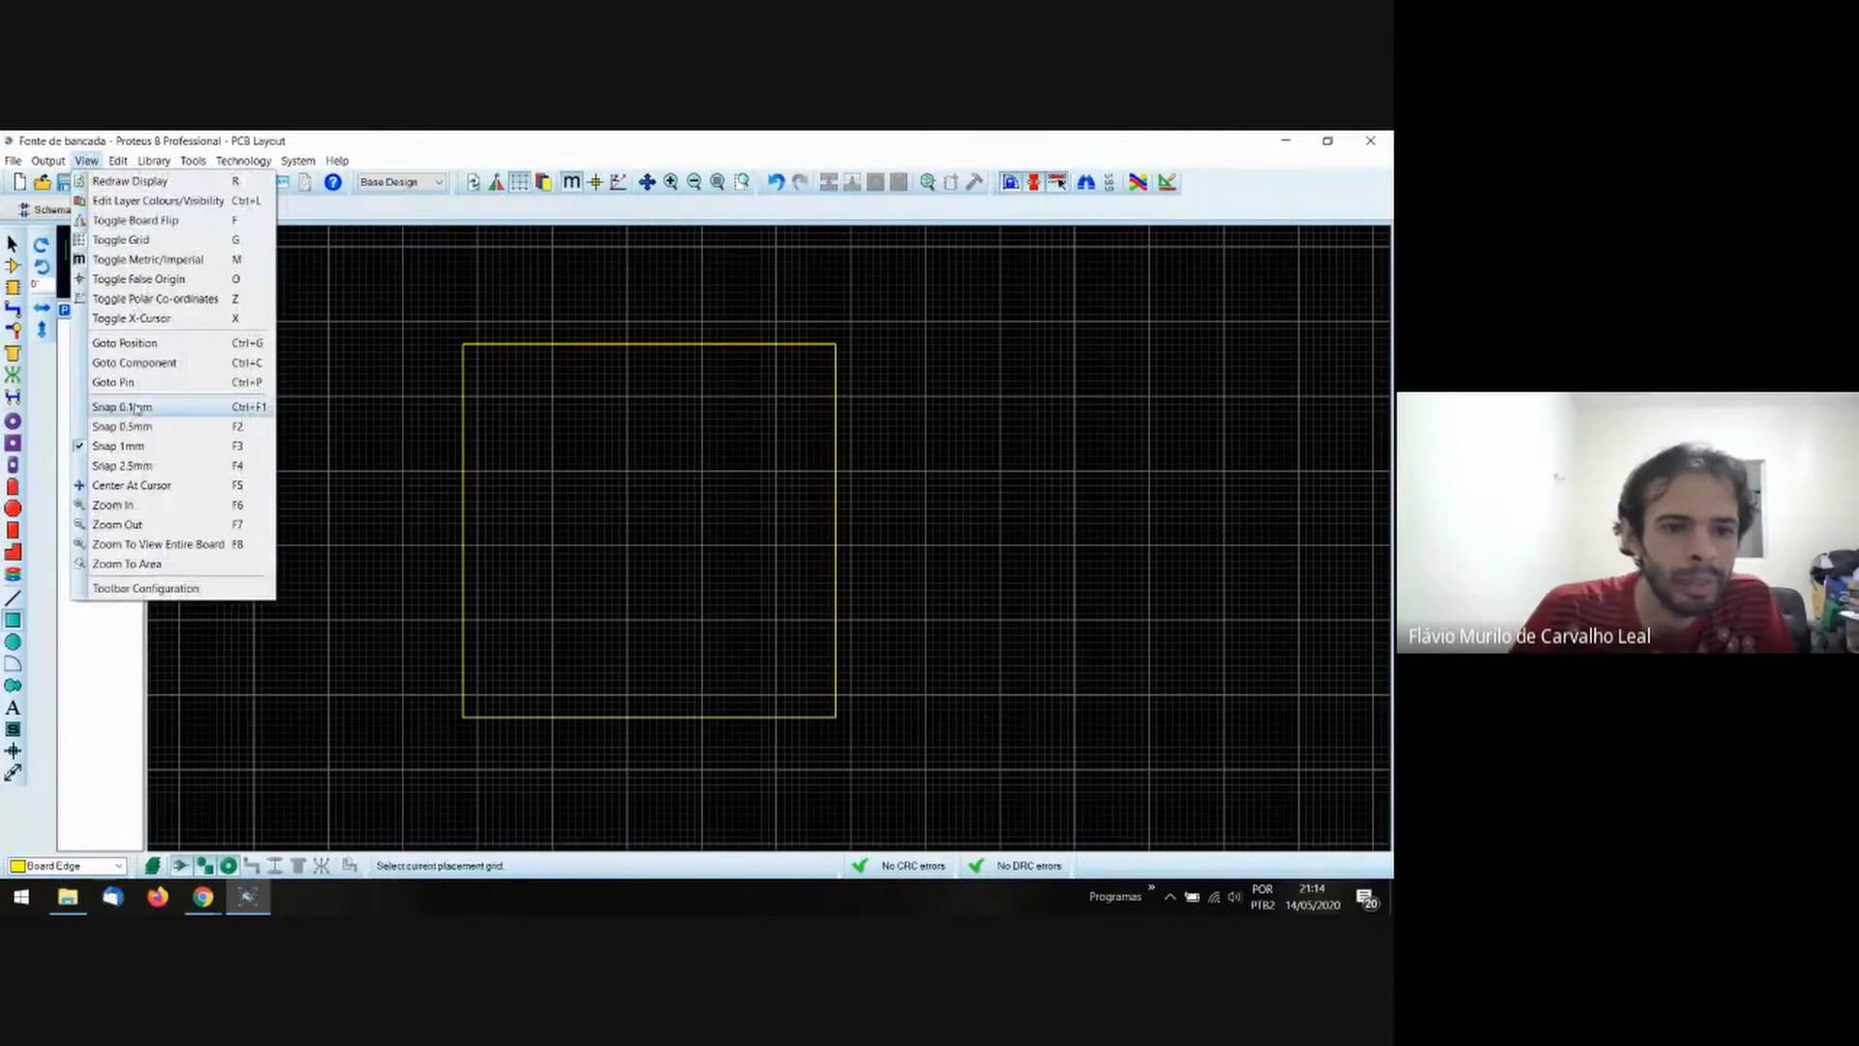
{"action": "left_click", "coordinate": [137, 408]}
{"action": "left_click", "coordinate": [934, 342]}
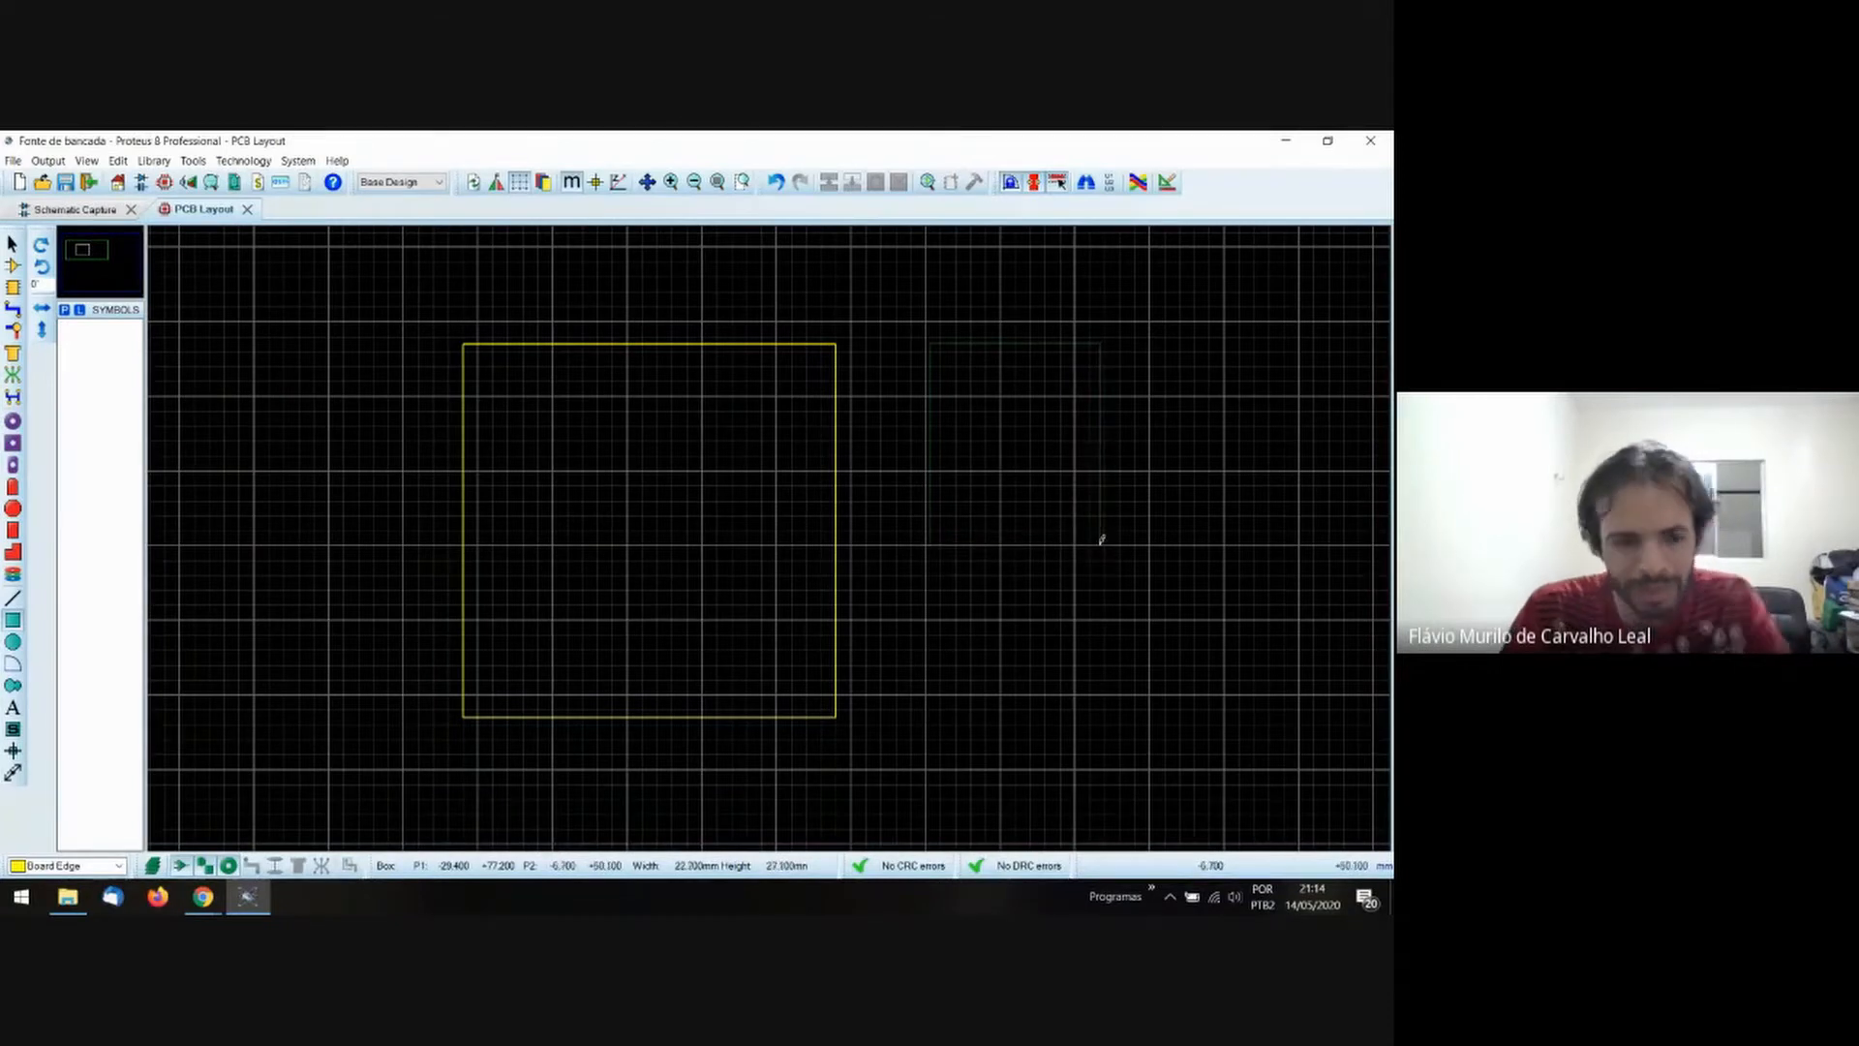
{"action": "key", "text": "Escape"}
{"action": "scroll", "coordinate": [850, 560], "scroll_direction": "up", "scroll_amount": 3}
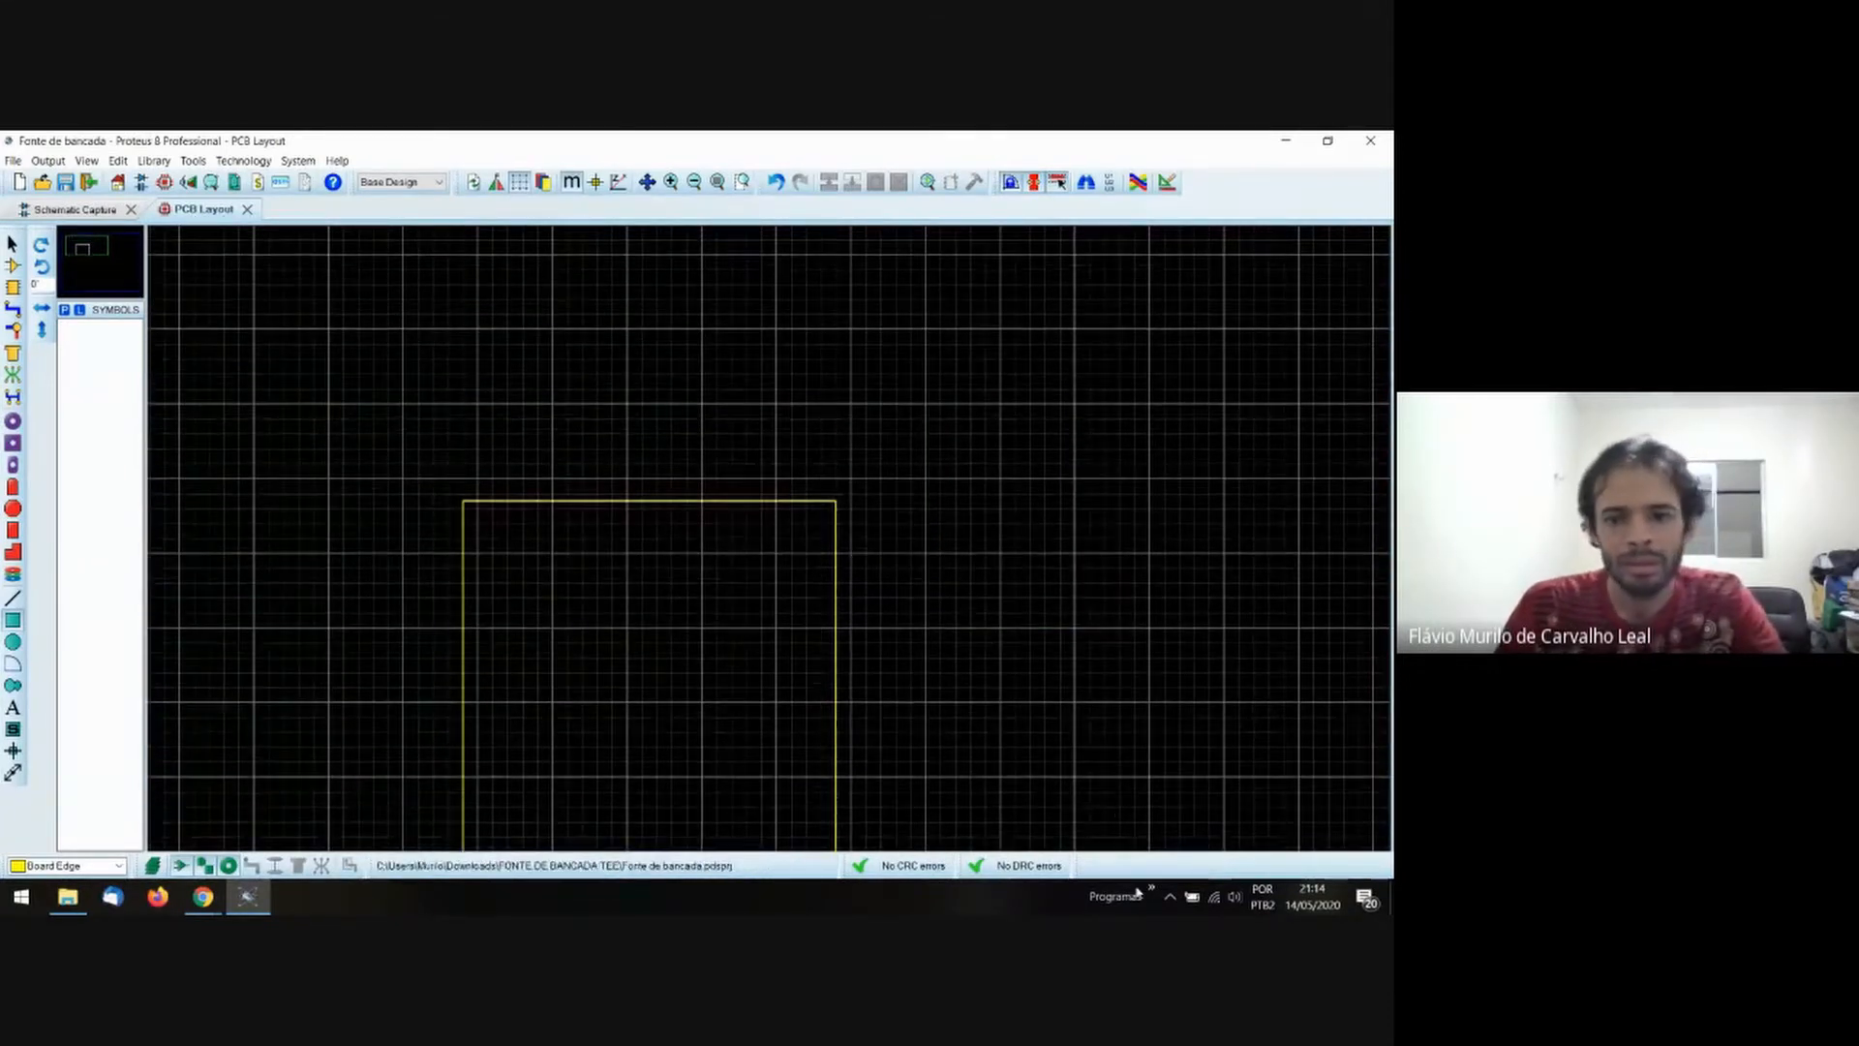
Set the placement snap to 2.5 mm and try out a second box beside the board outline without keeping it.
{"action": "left_click", "coordinate": [86, 161]}
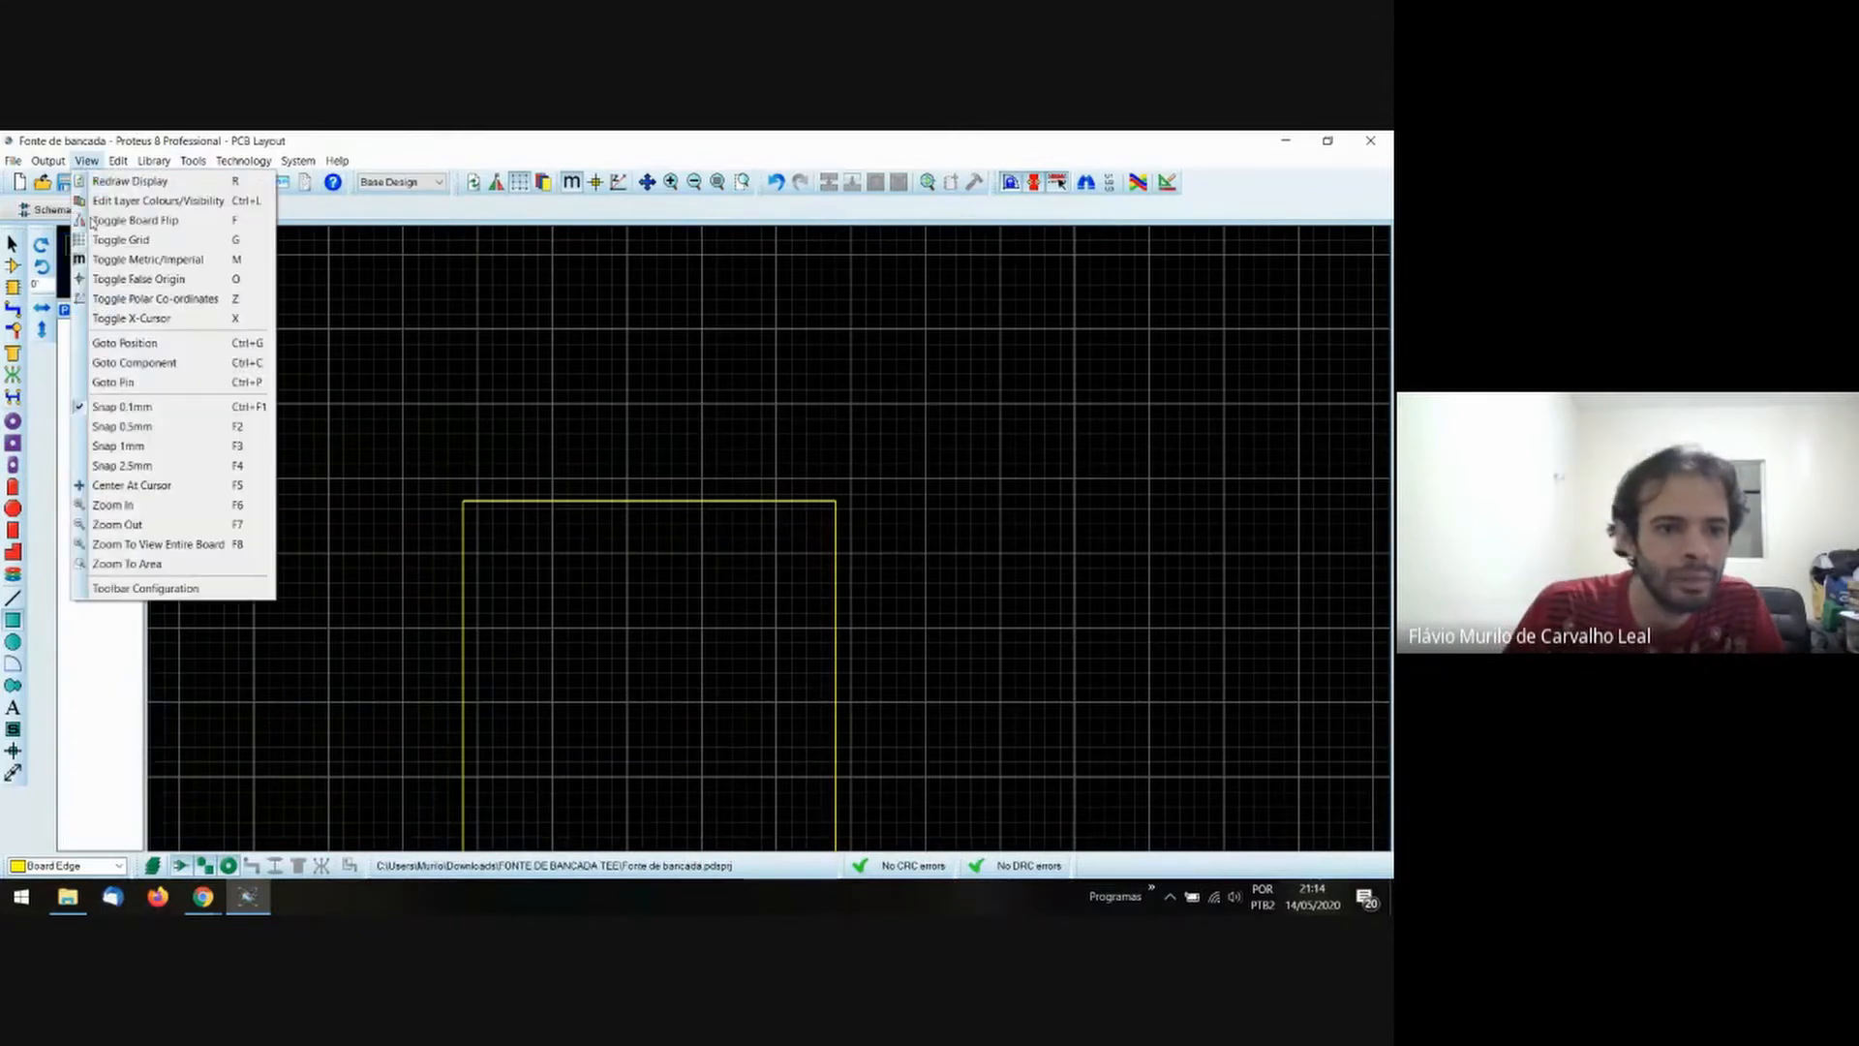
{"action": "left_click", "coordinate": [145, 465]}
{"action": "scroll", "coordinate": [819, 448], "scroll_direction": "down", "scroll_amount": 1}
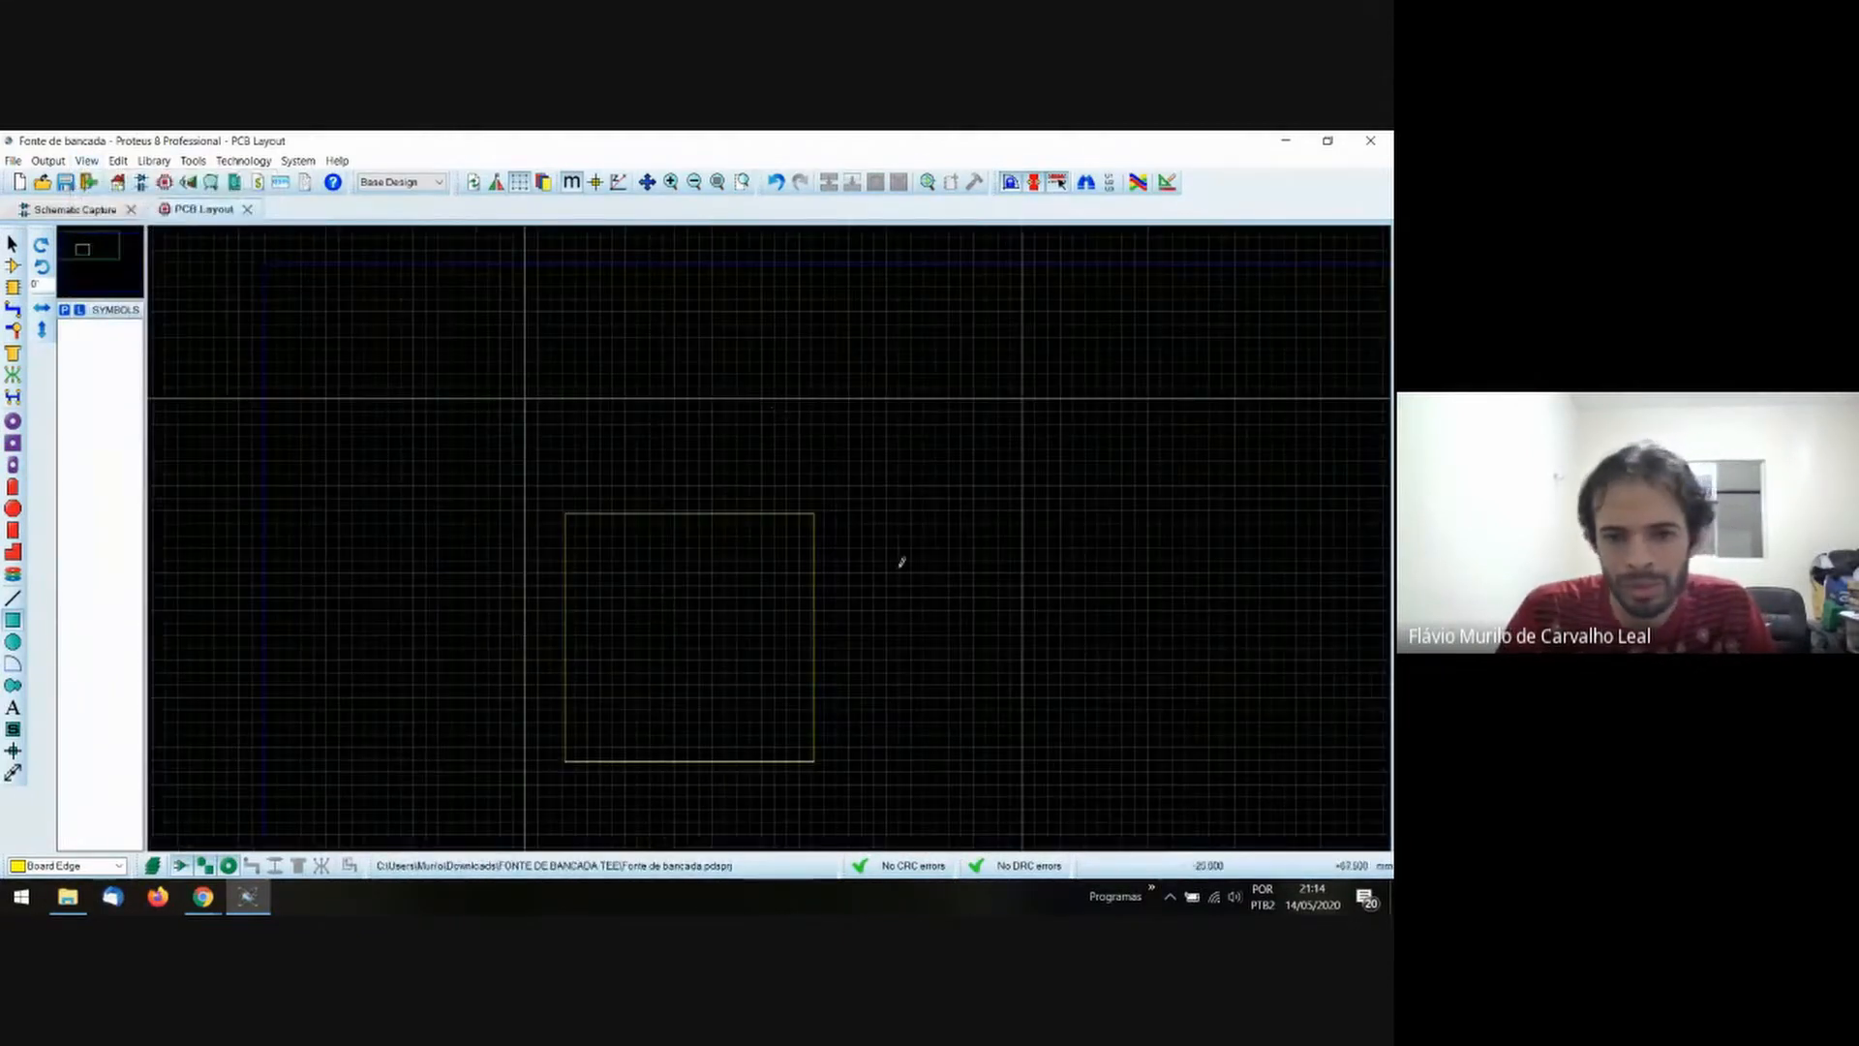
{"action": "scroll", "coordinate": [795, 466], "scroll_direction": "up", "scroll_amount": 1}
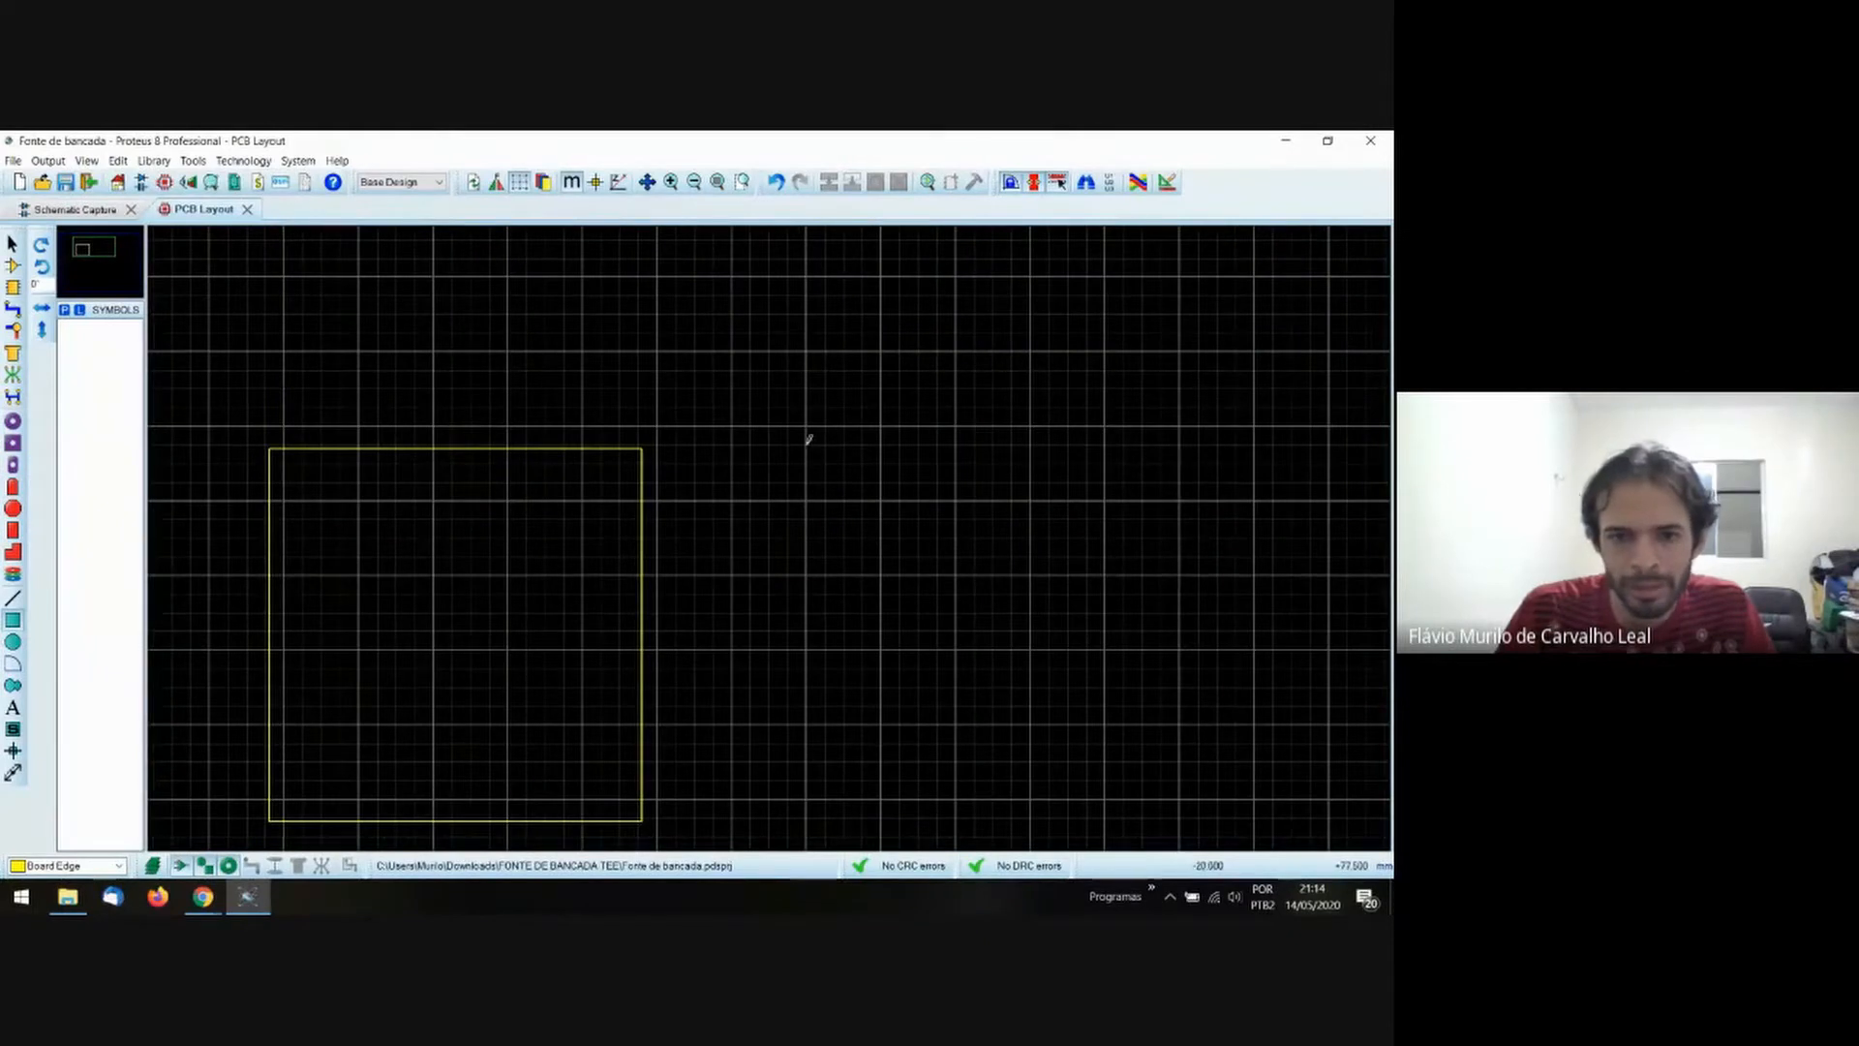
{"action": "left_click_drag", "start_coordinate": [809, 440], "coordinate": [1214, 791]}
{"action": "scroll", "coordinate": [785, 547], "scroll_direction": "down", "scroll_amount": 1}
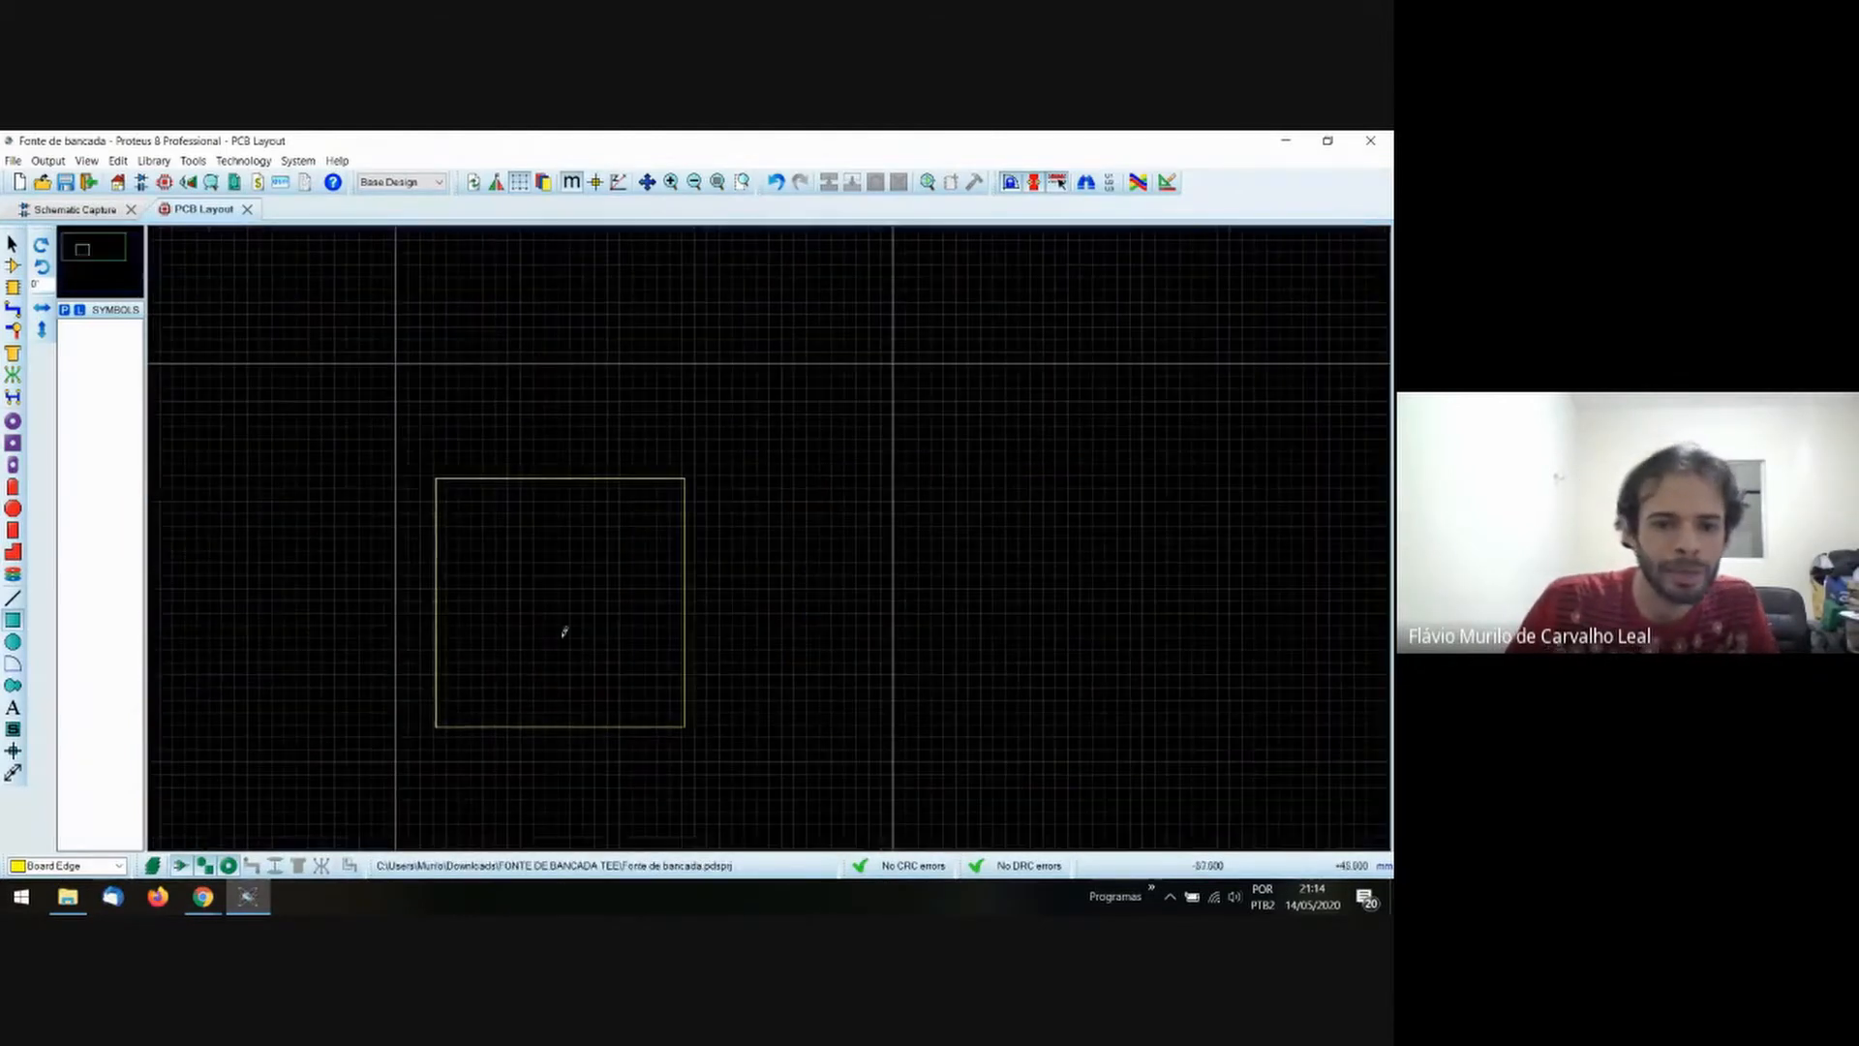
Set the placement snap to 1 mm and switch to component placement mode.
{"action": "left_click", "coordinate": [86, 162]}
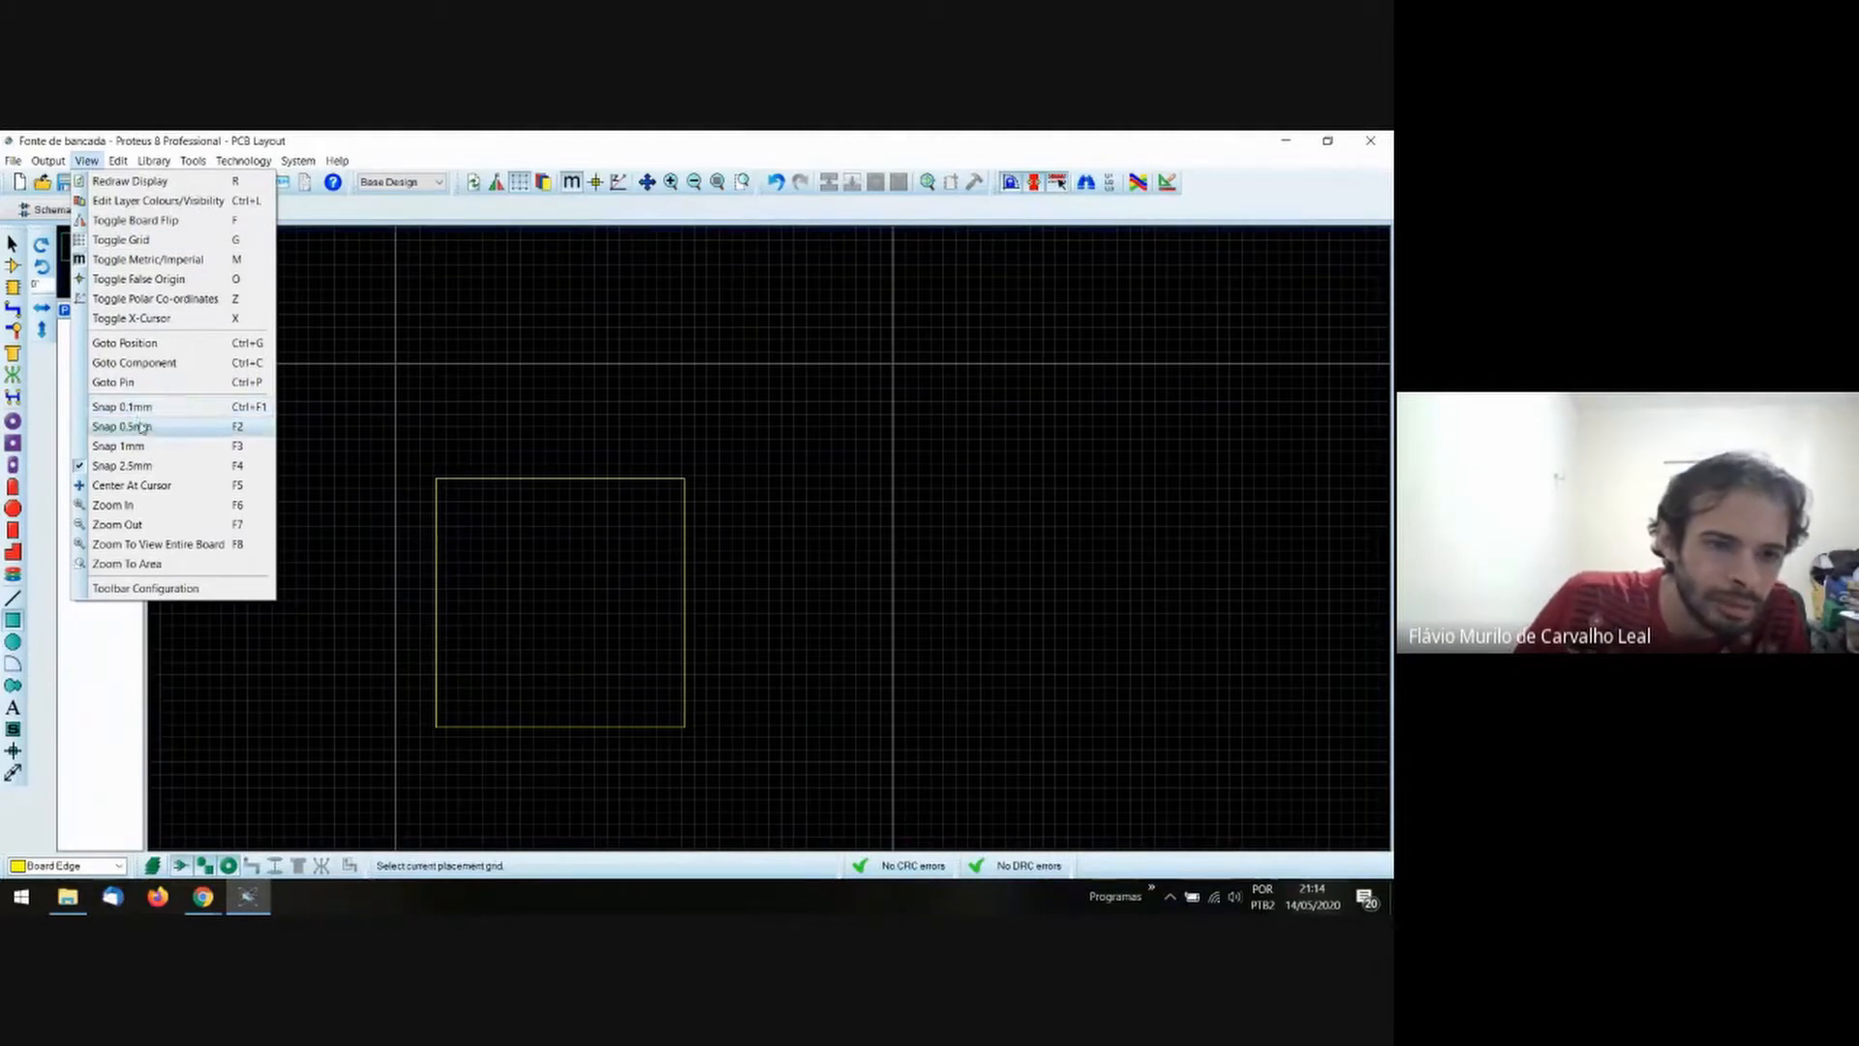
{"action": "left_click", "coordinate": [133, 438]}
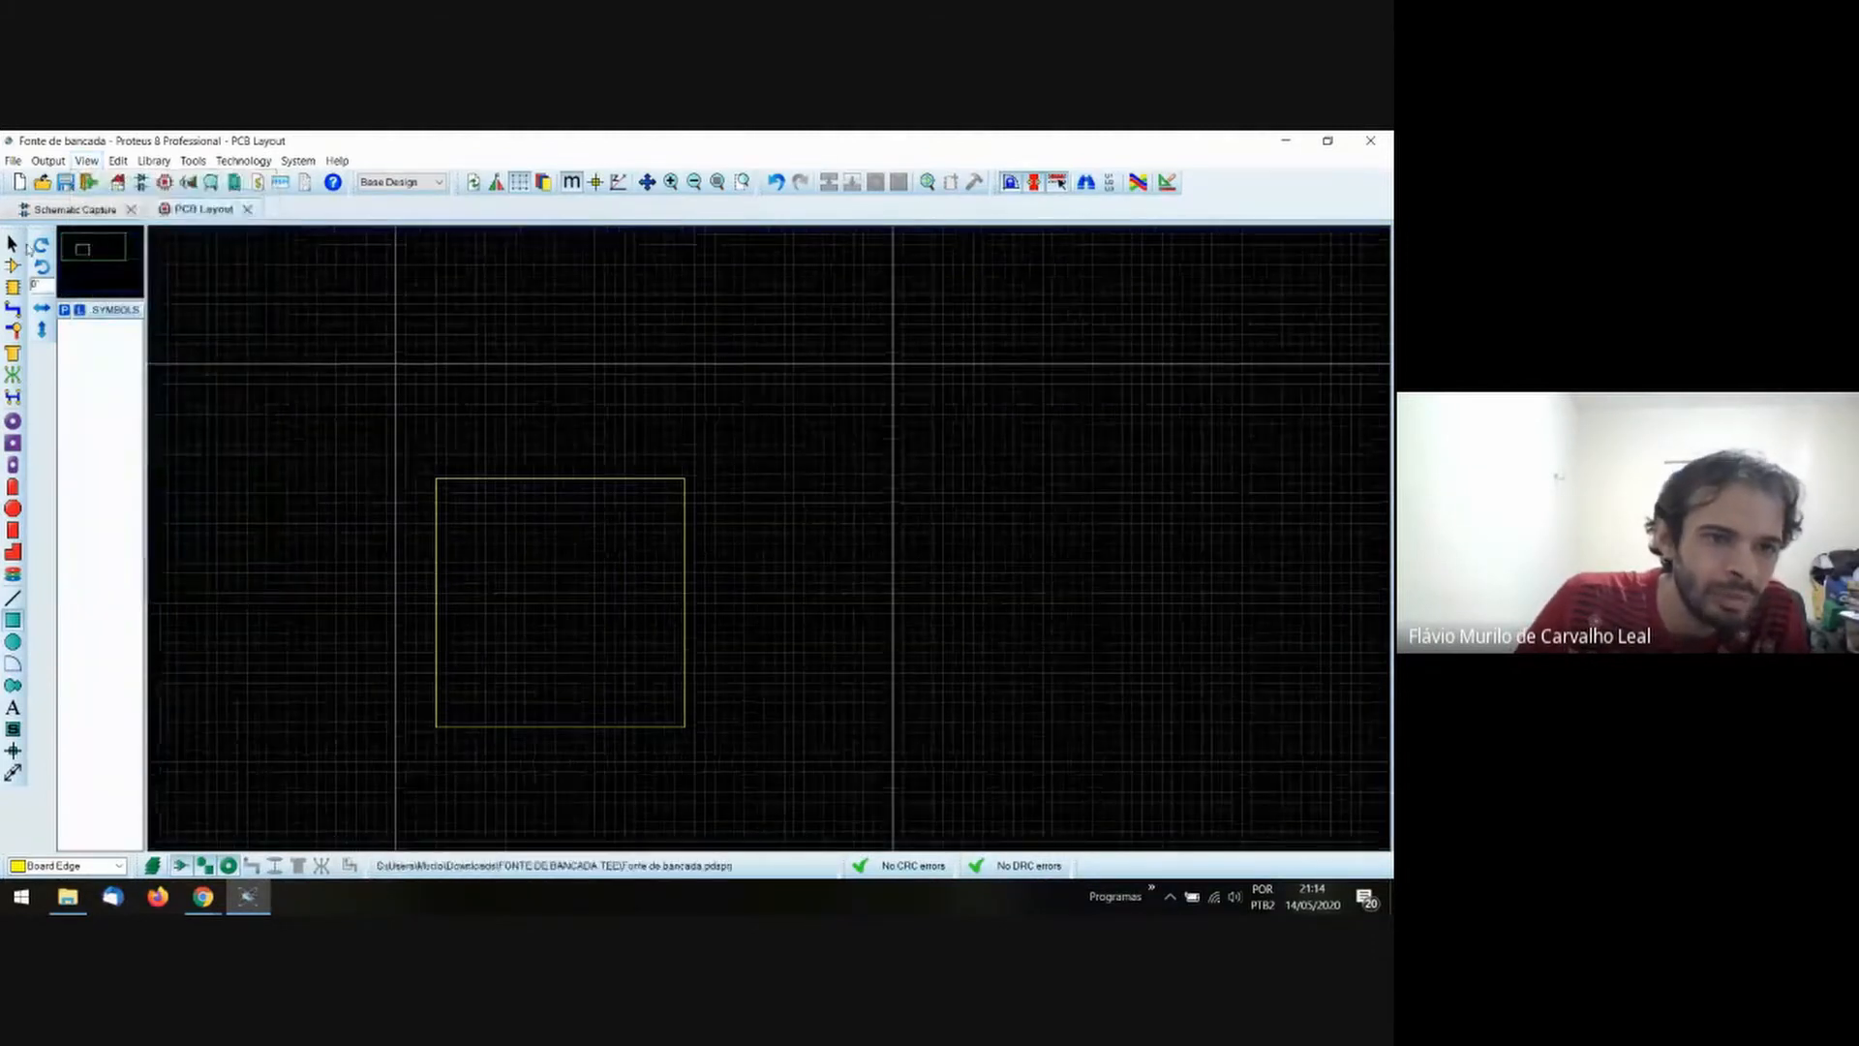
{"action": "left_click", "coordinate": [12, 266]}
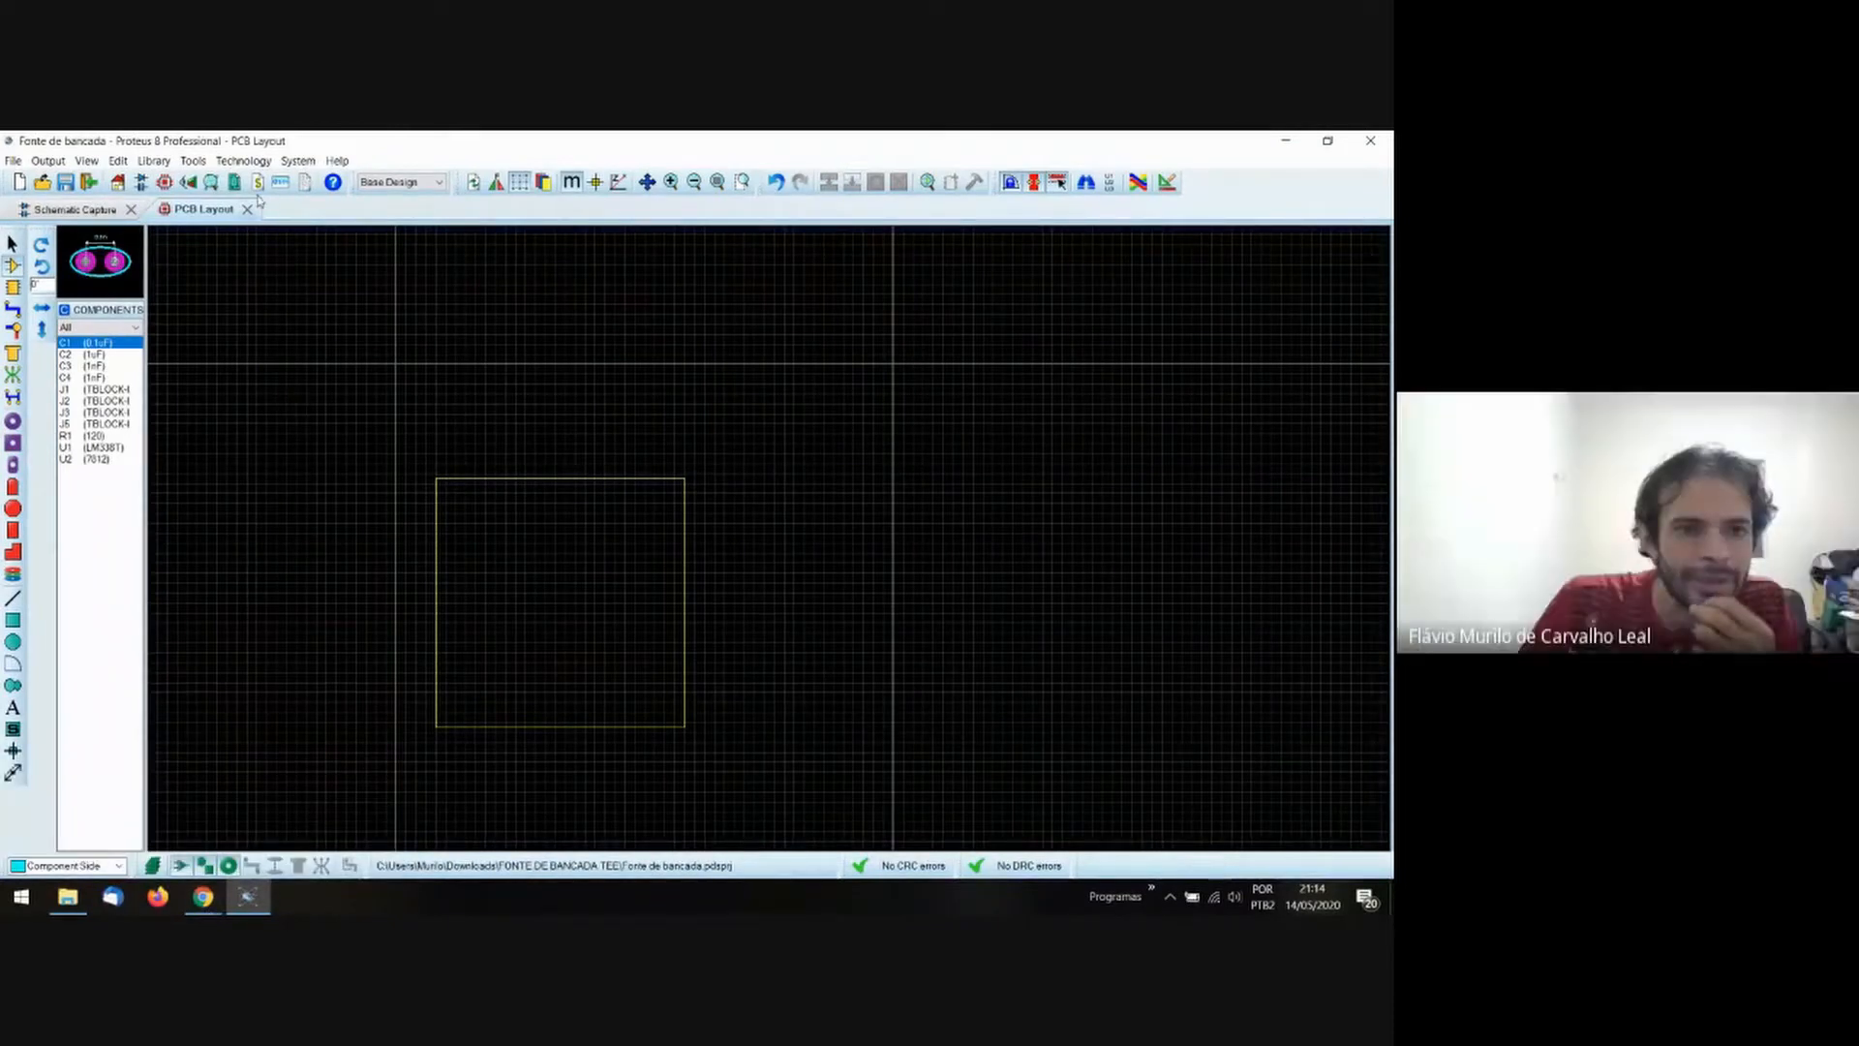
Tilt the bare board in the 3D Visualizer to inspect it and close the preview.
{"action": "left_click", "coordinate": [188, 182]}
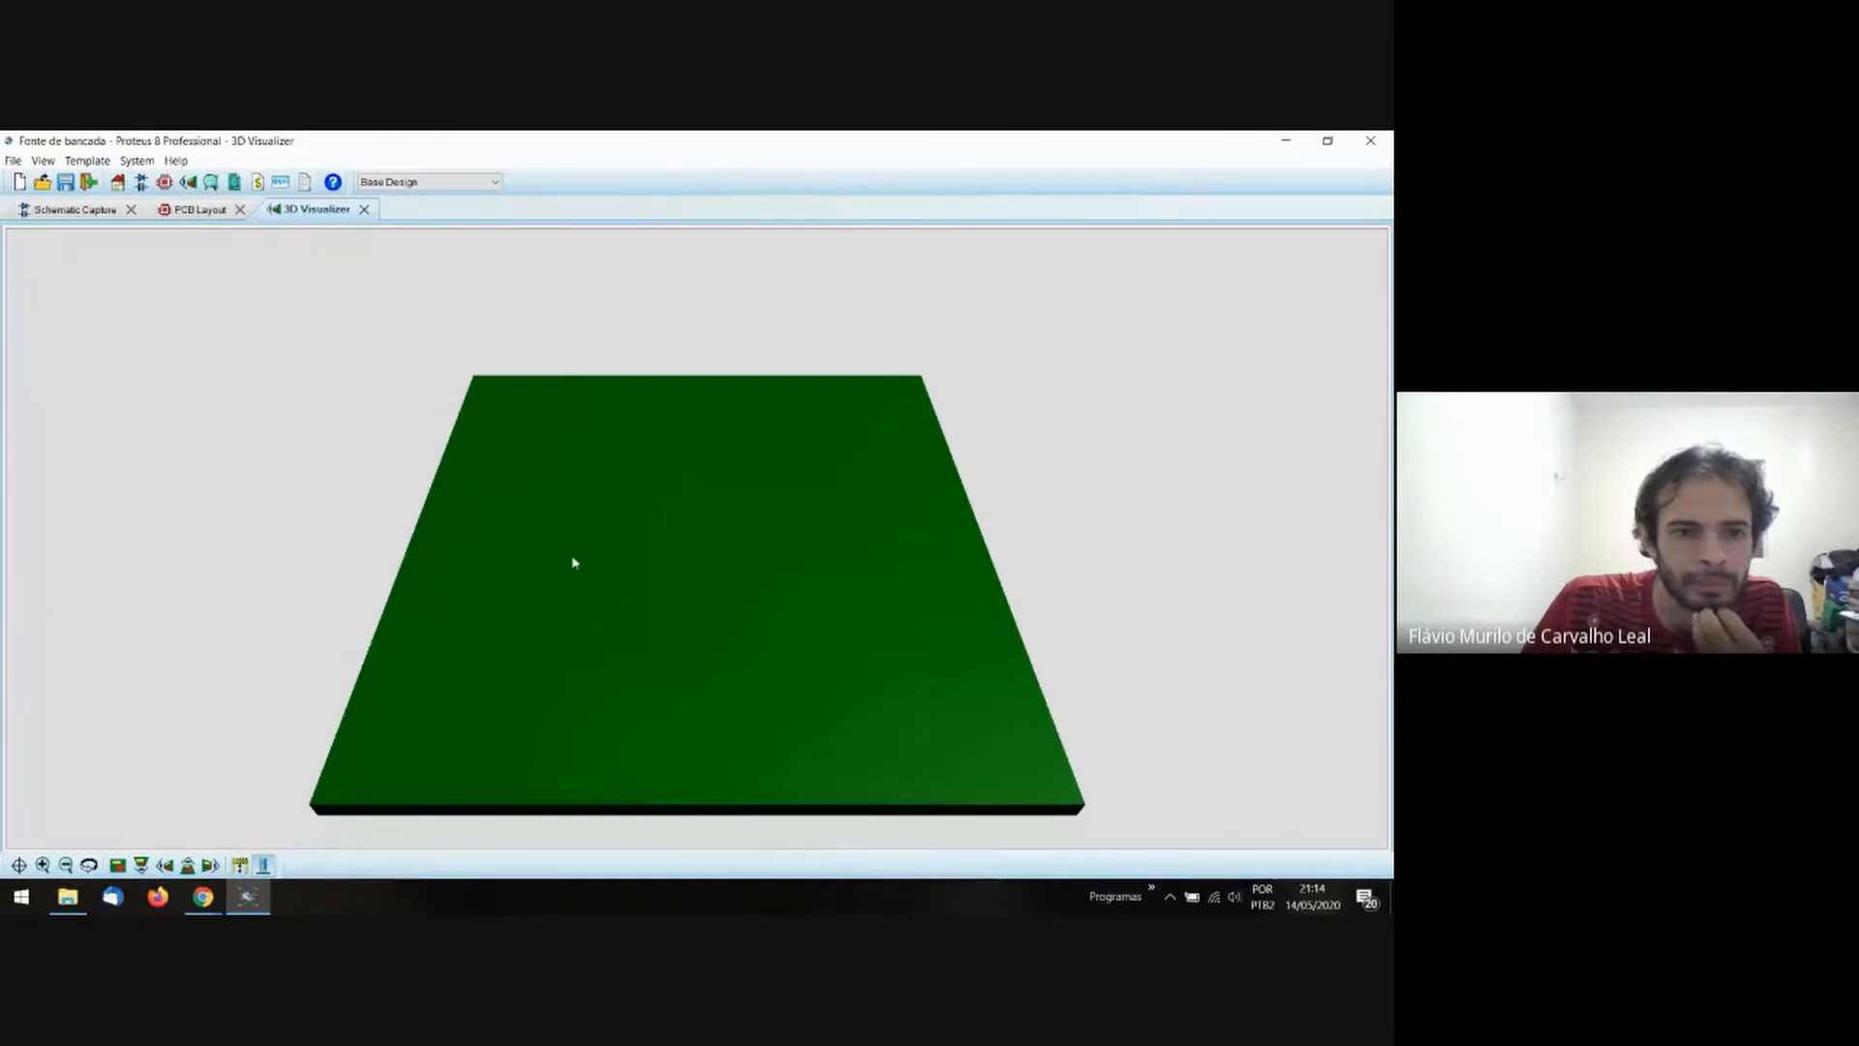
{"action": "left_click", "coordinate": [606, 507]}
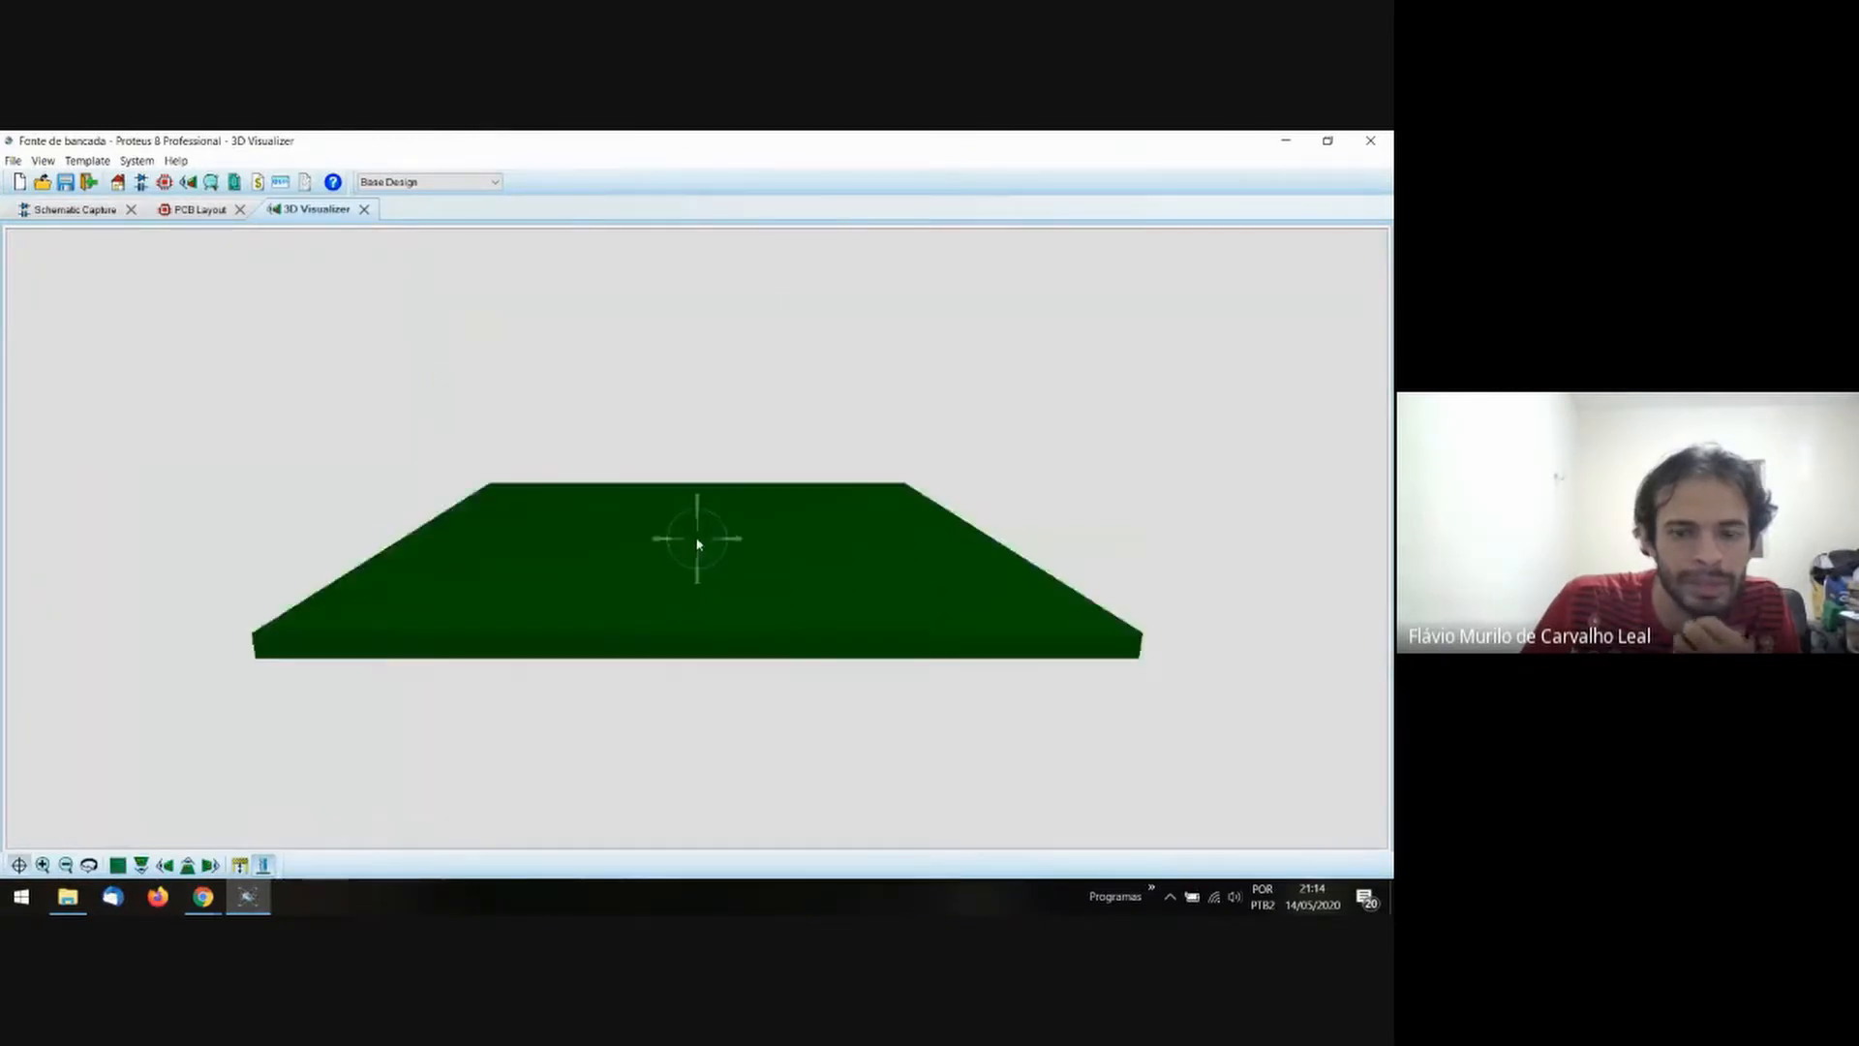
{"action": "left_click", "coordinate": [697, 537]}
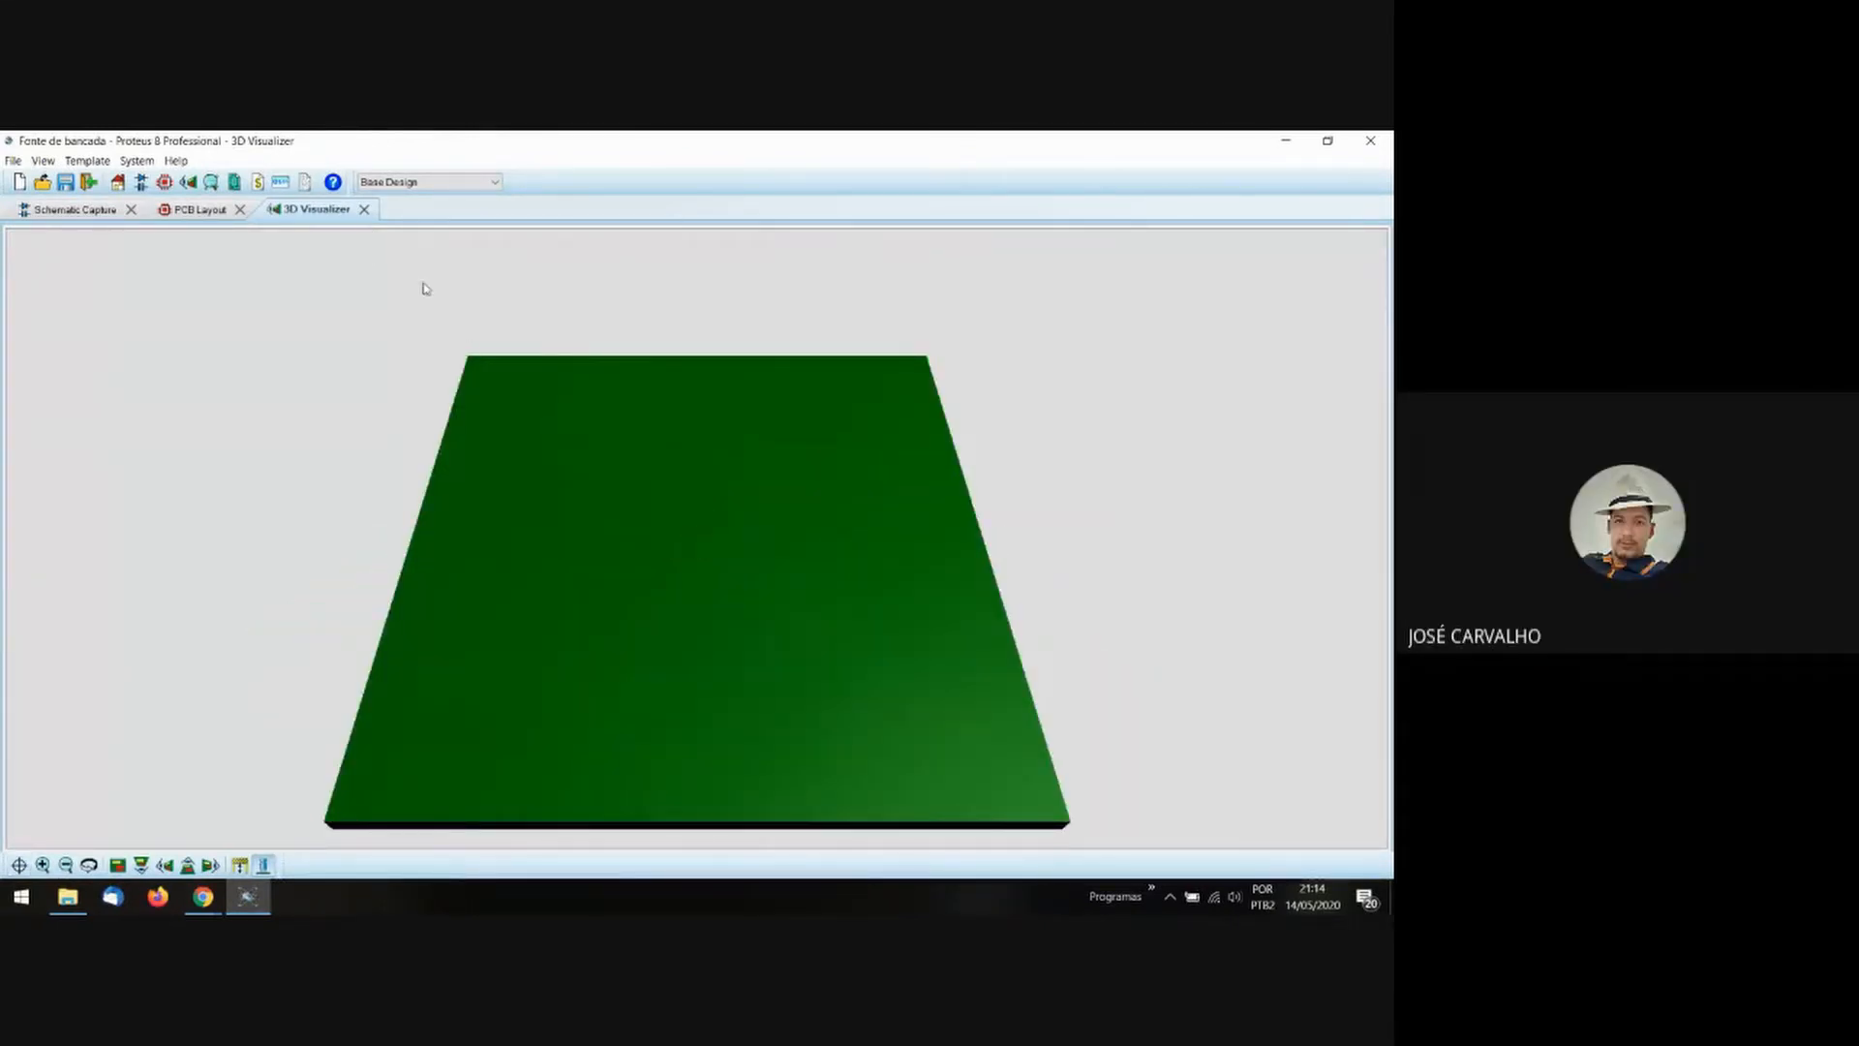
{"action": "left_click", "coordinate": [365, 209]}
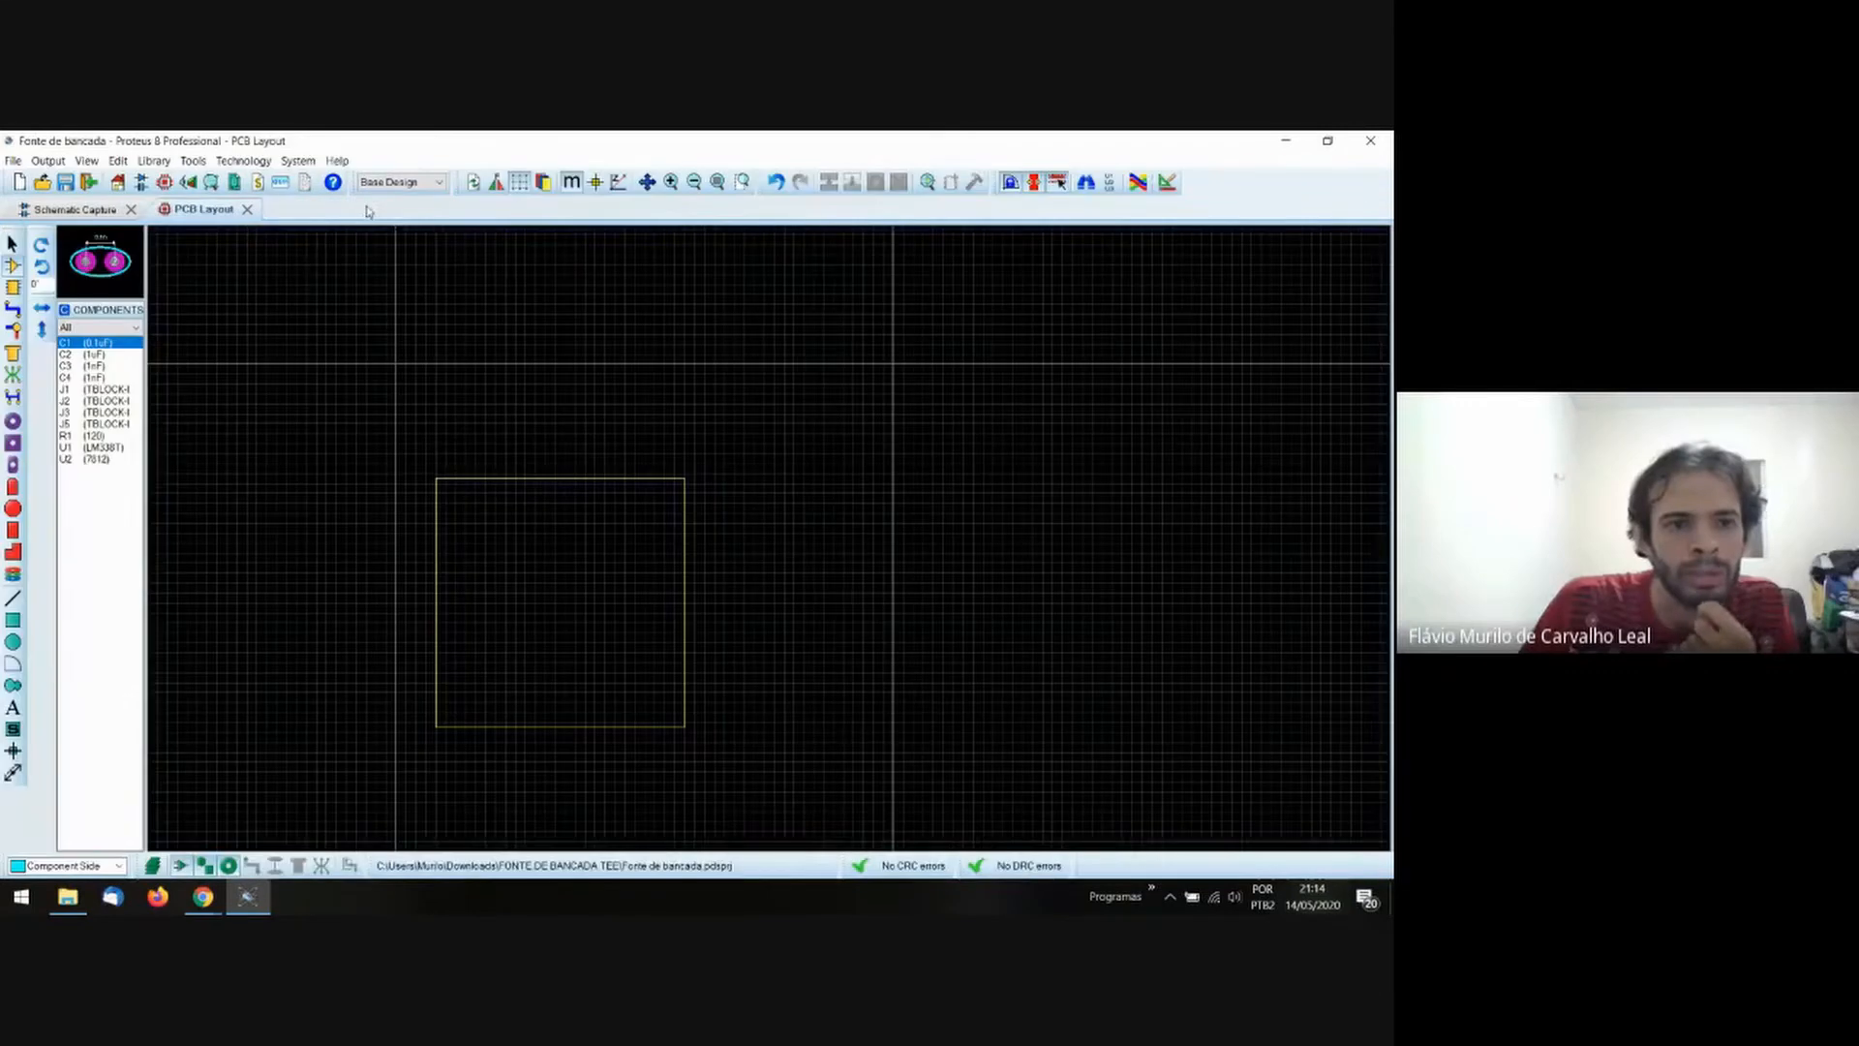
Try out another 50 × 50 mm 2D graphics box on the Board Edge layer beside the outline without keeping it.
{"action": "left_click", "coordinate": [14, 623]}
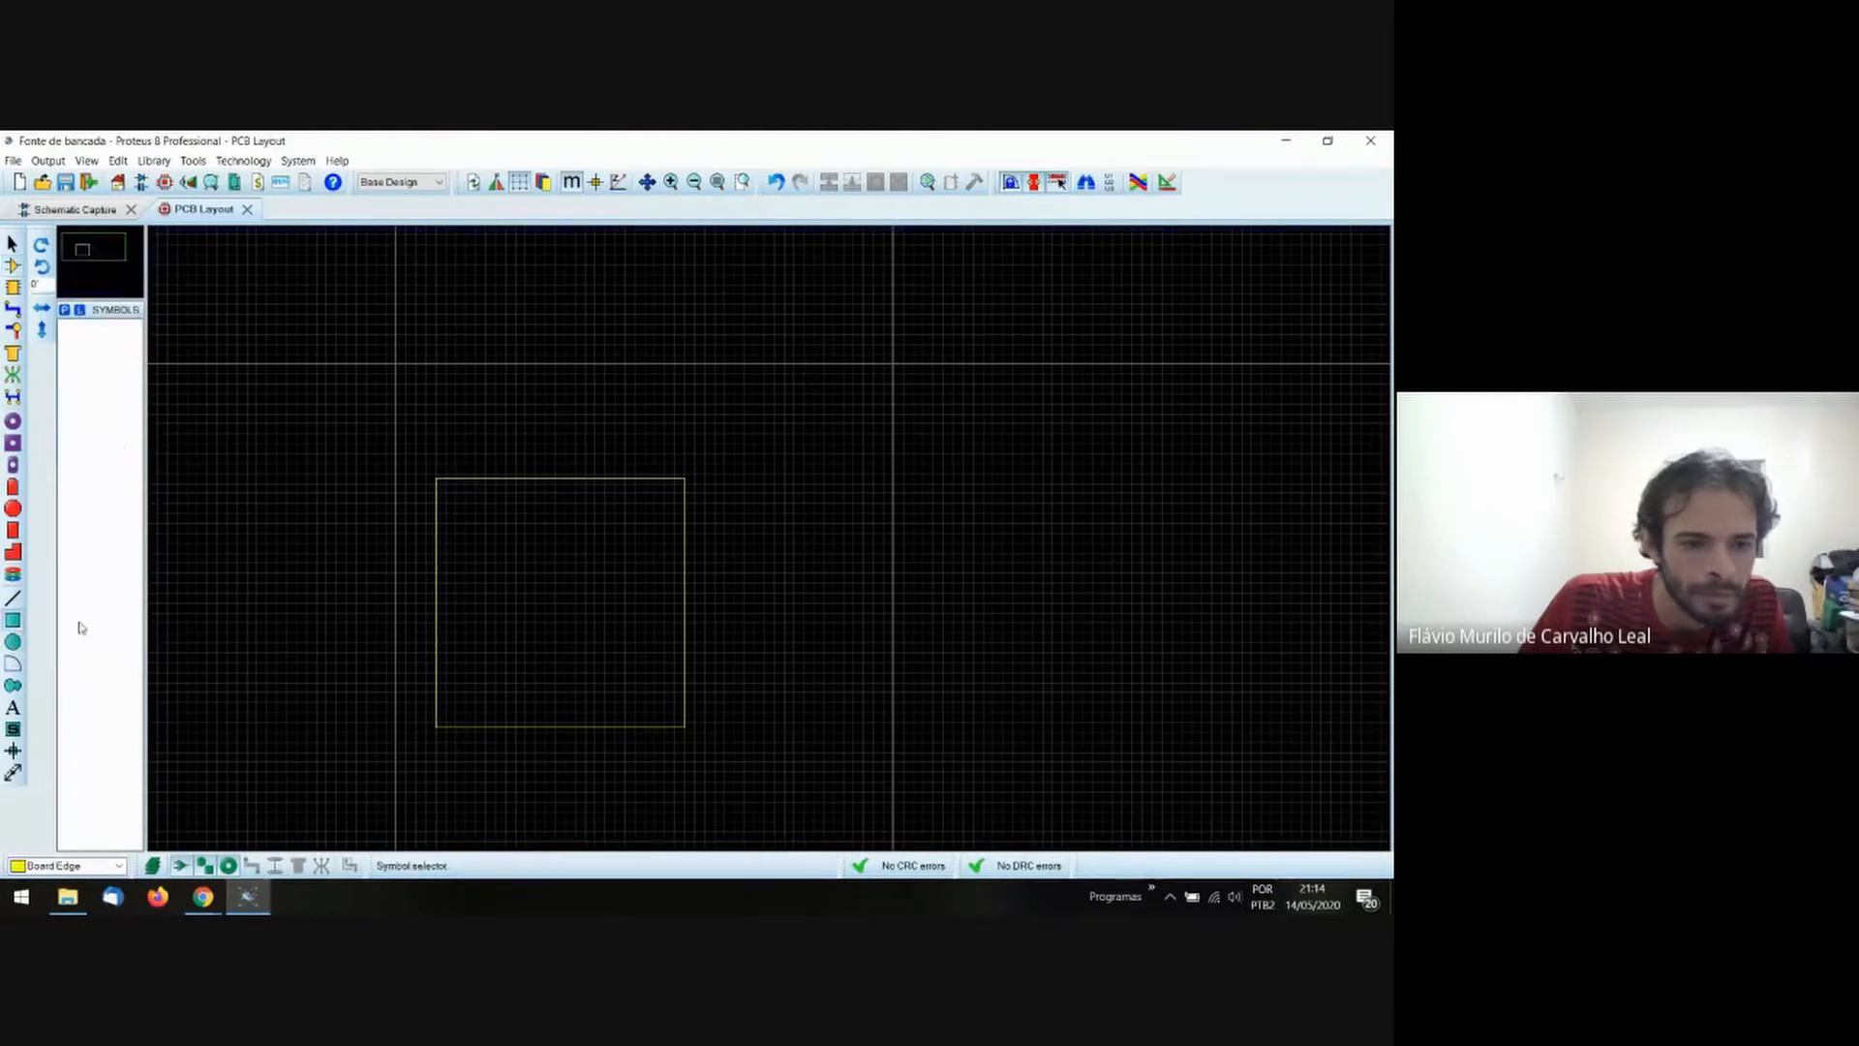
{"action": "left_click", "coordinate": [118, 866]}
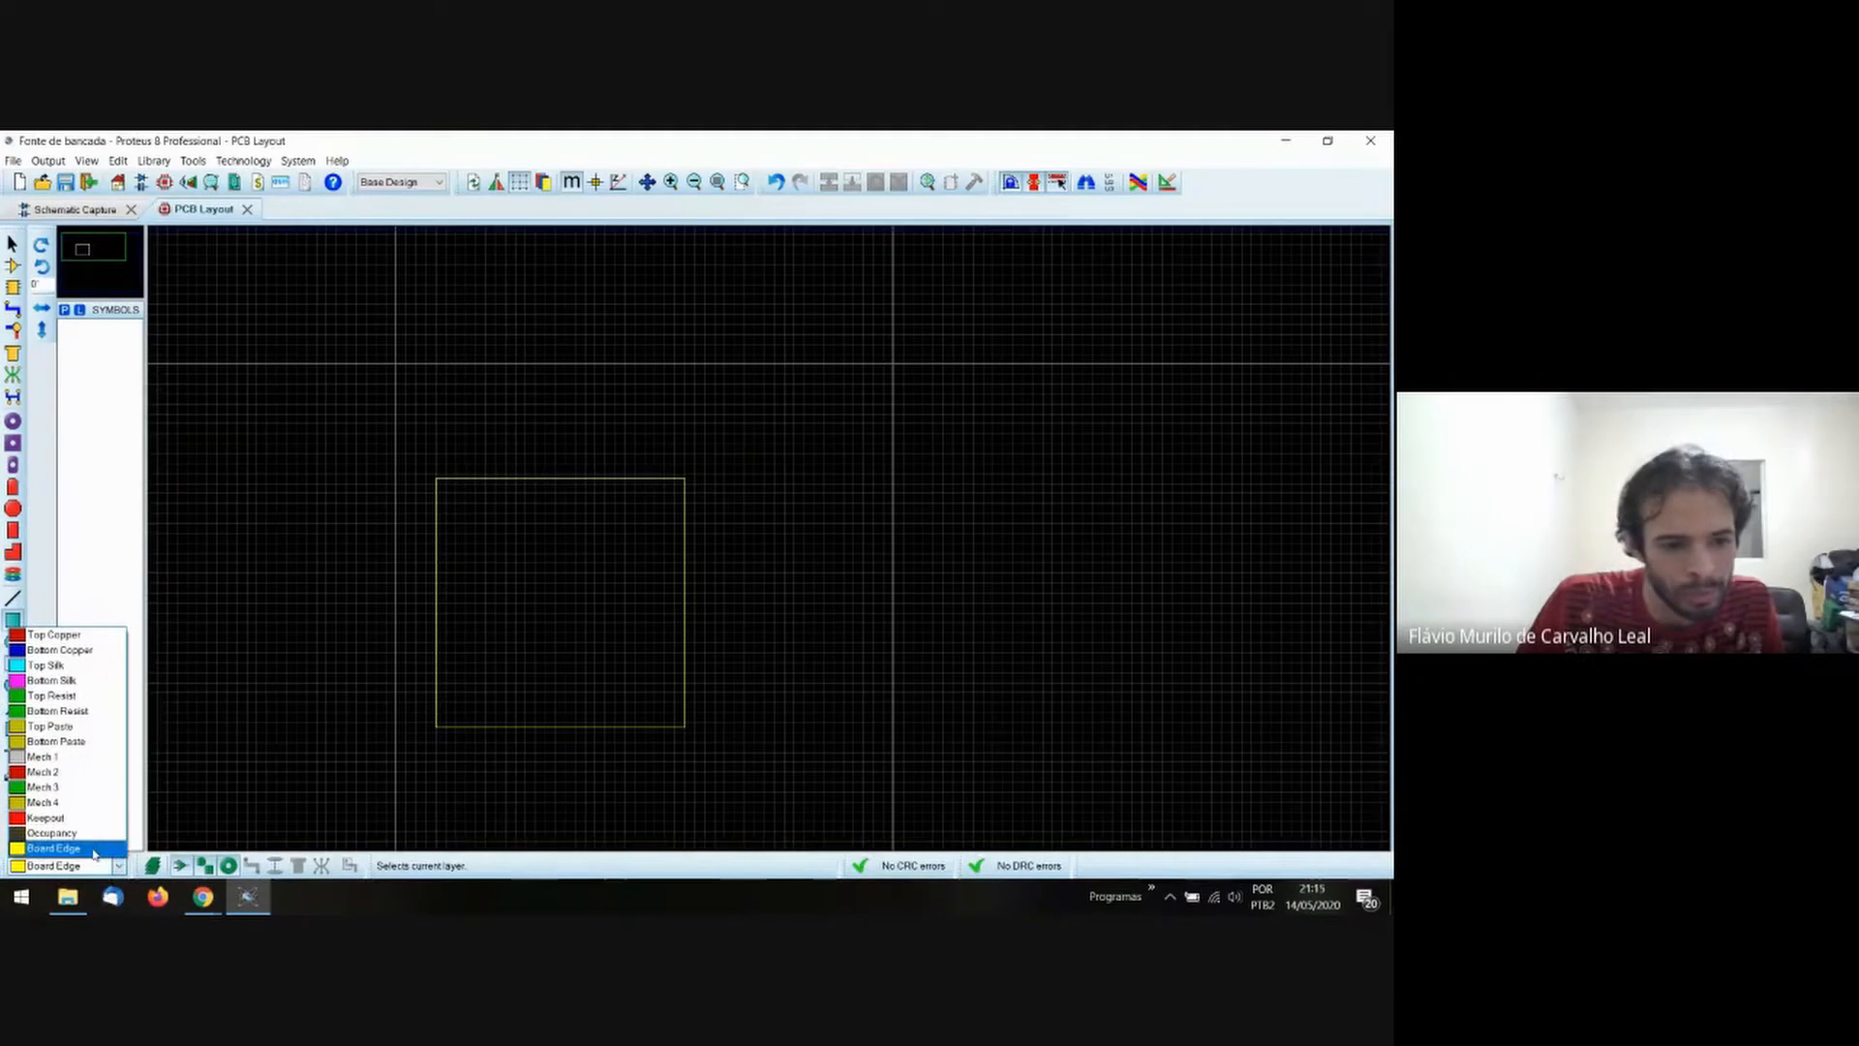
{"action": "left_click", "coordinate": [94, 852]}
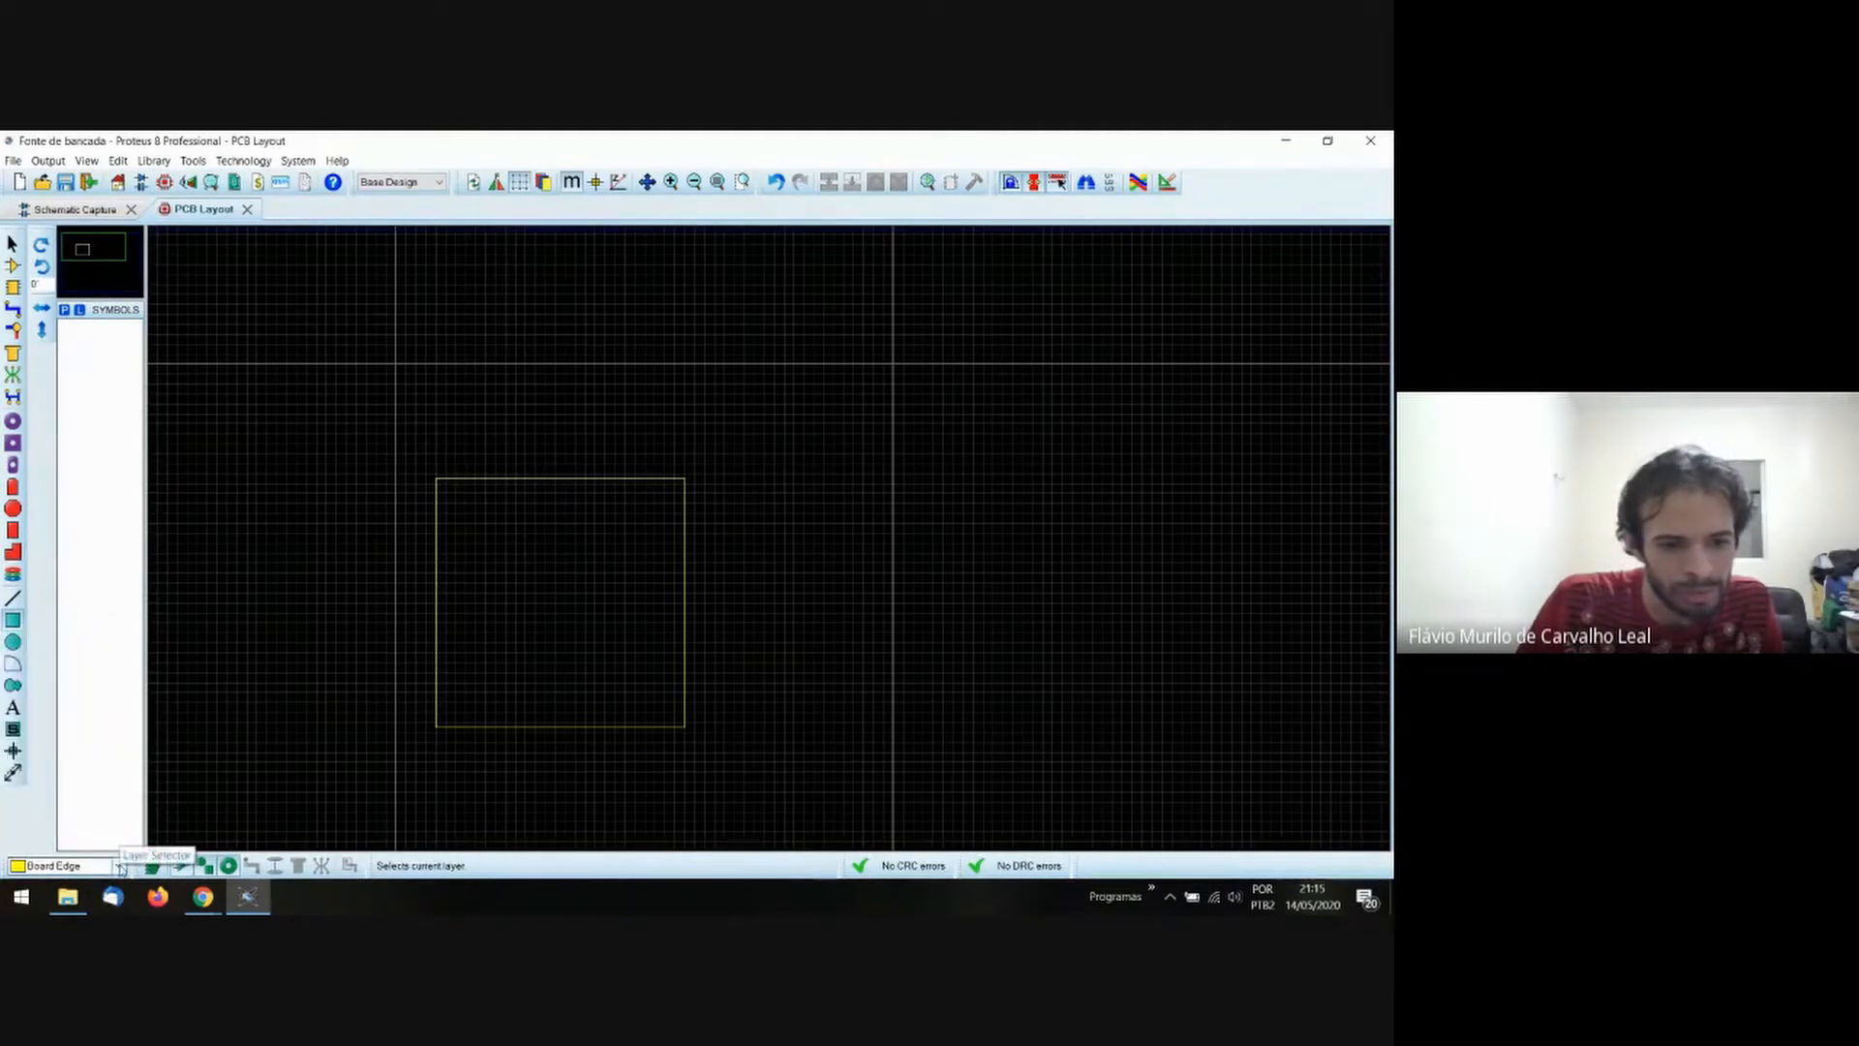
{"action": "left_click", "coordinate": [120, 866]}
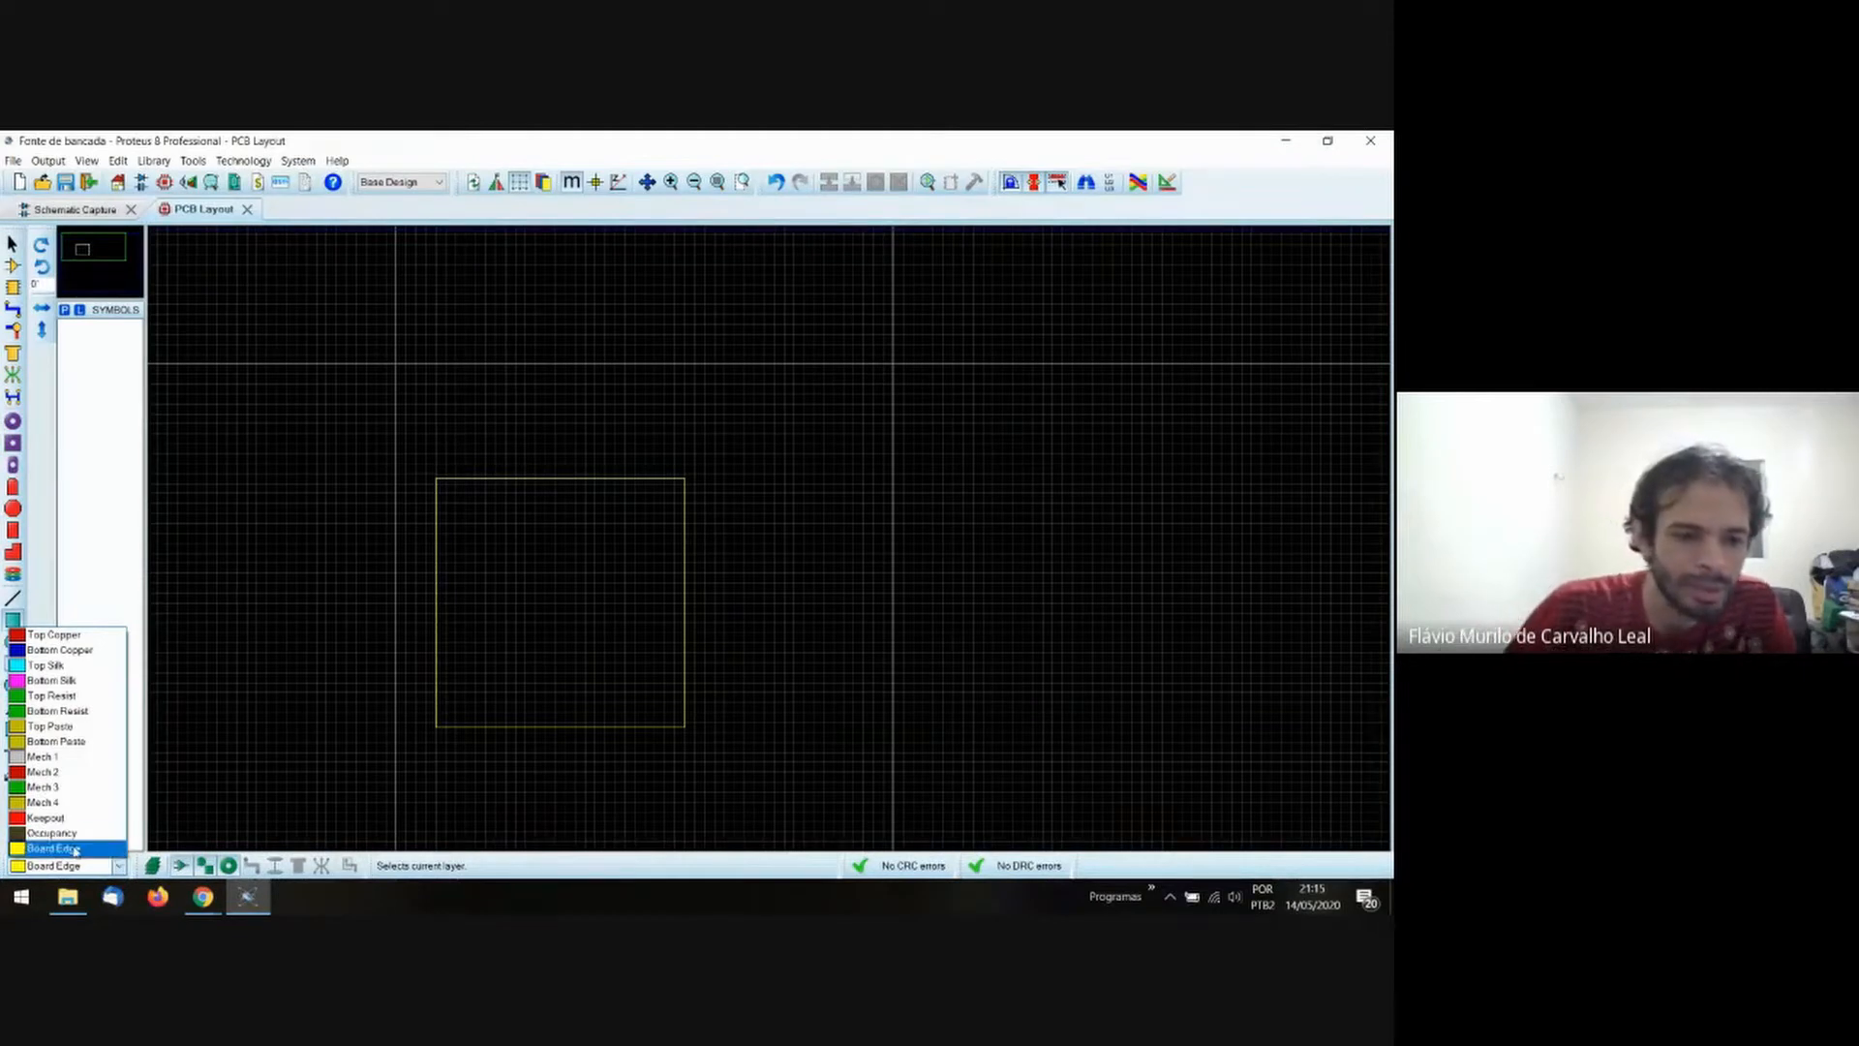
{"action": "left_click", "coordinate": [110, 849]}
{"action": "left_click_drag", "start_coordinate": [789, 478], "coordinate": [1042, 721]}
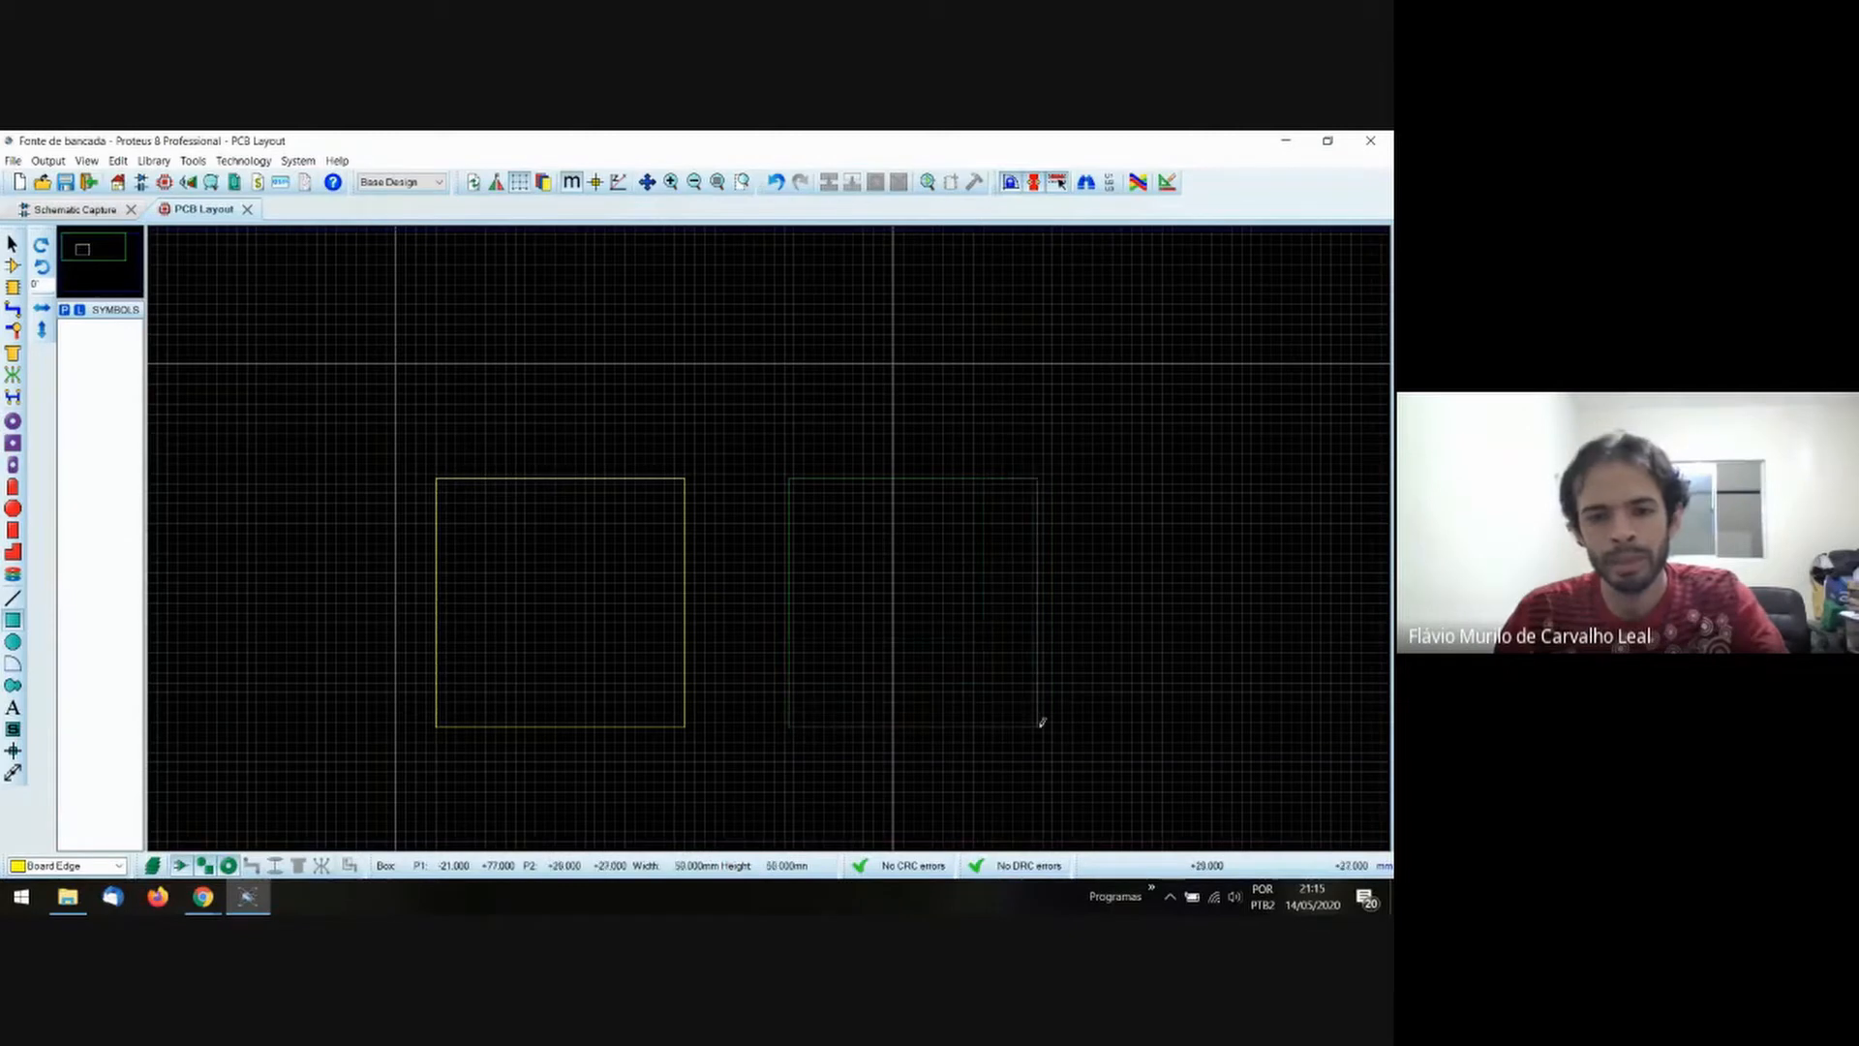
{"action": "key", "text": "Escape"}
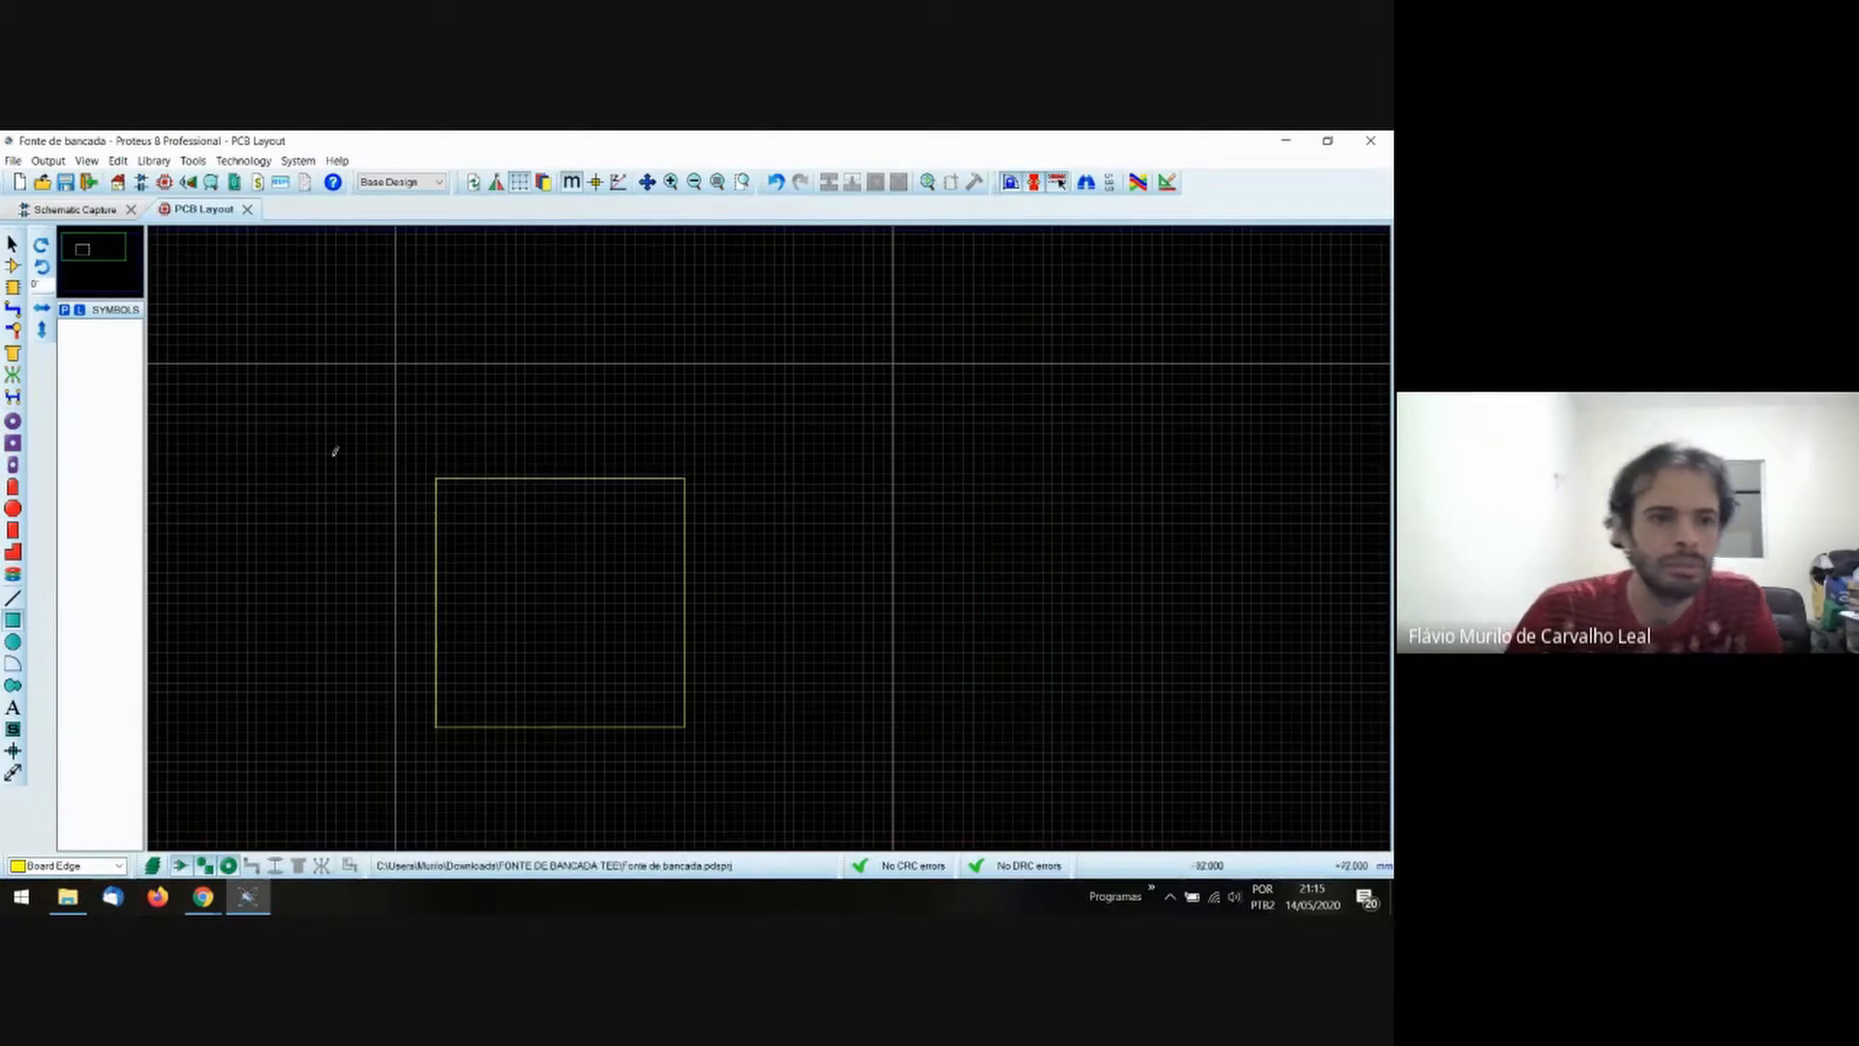
Switch to component placement mode, check the Meet chat in Chrome and return to Proteus.
{"action": "left_click", "coordinate": [12, 265]}
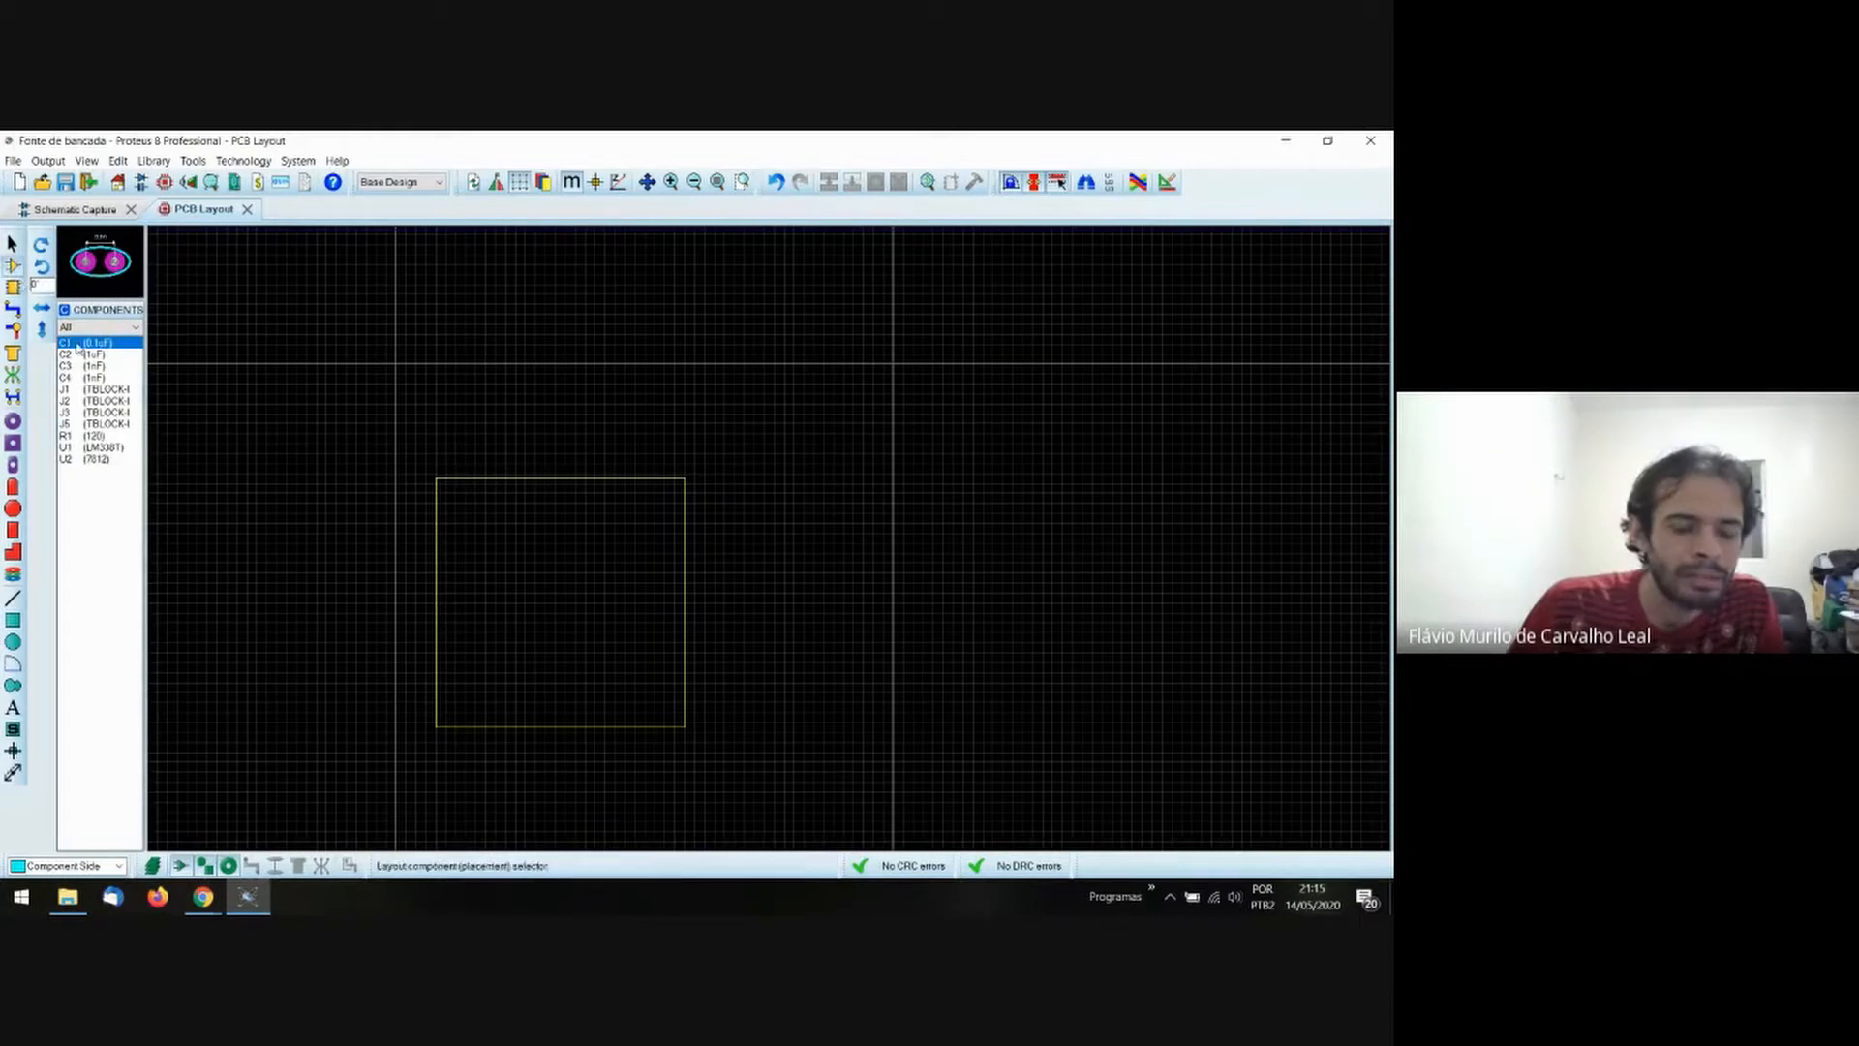
{"action": "mouse_move", "coordinate": [203, 897]}
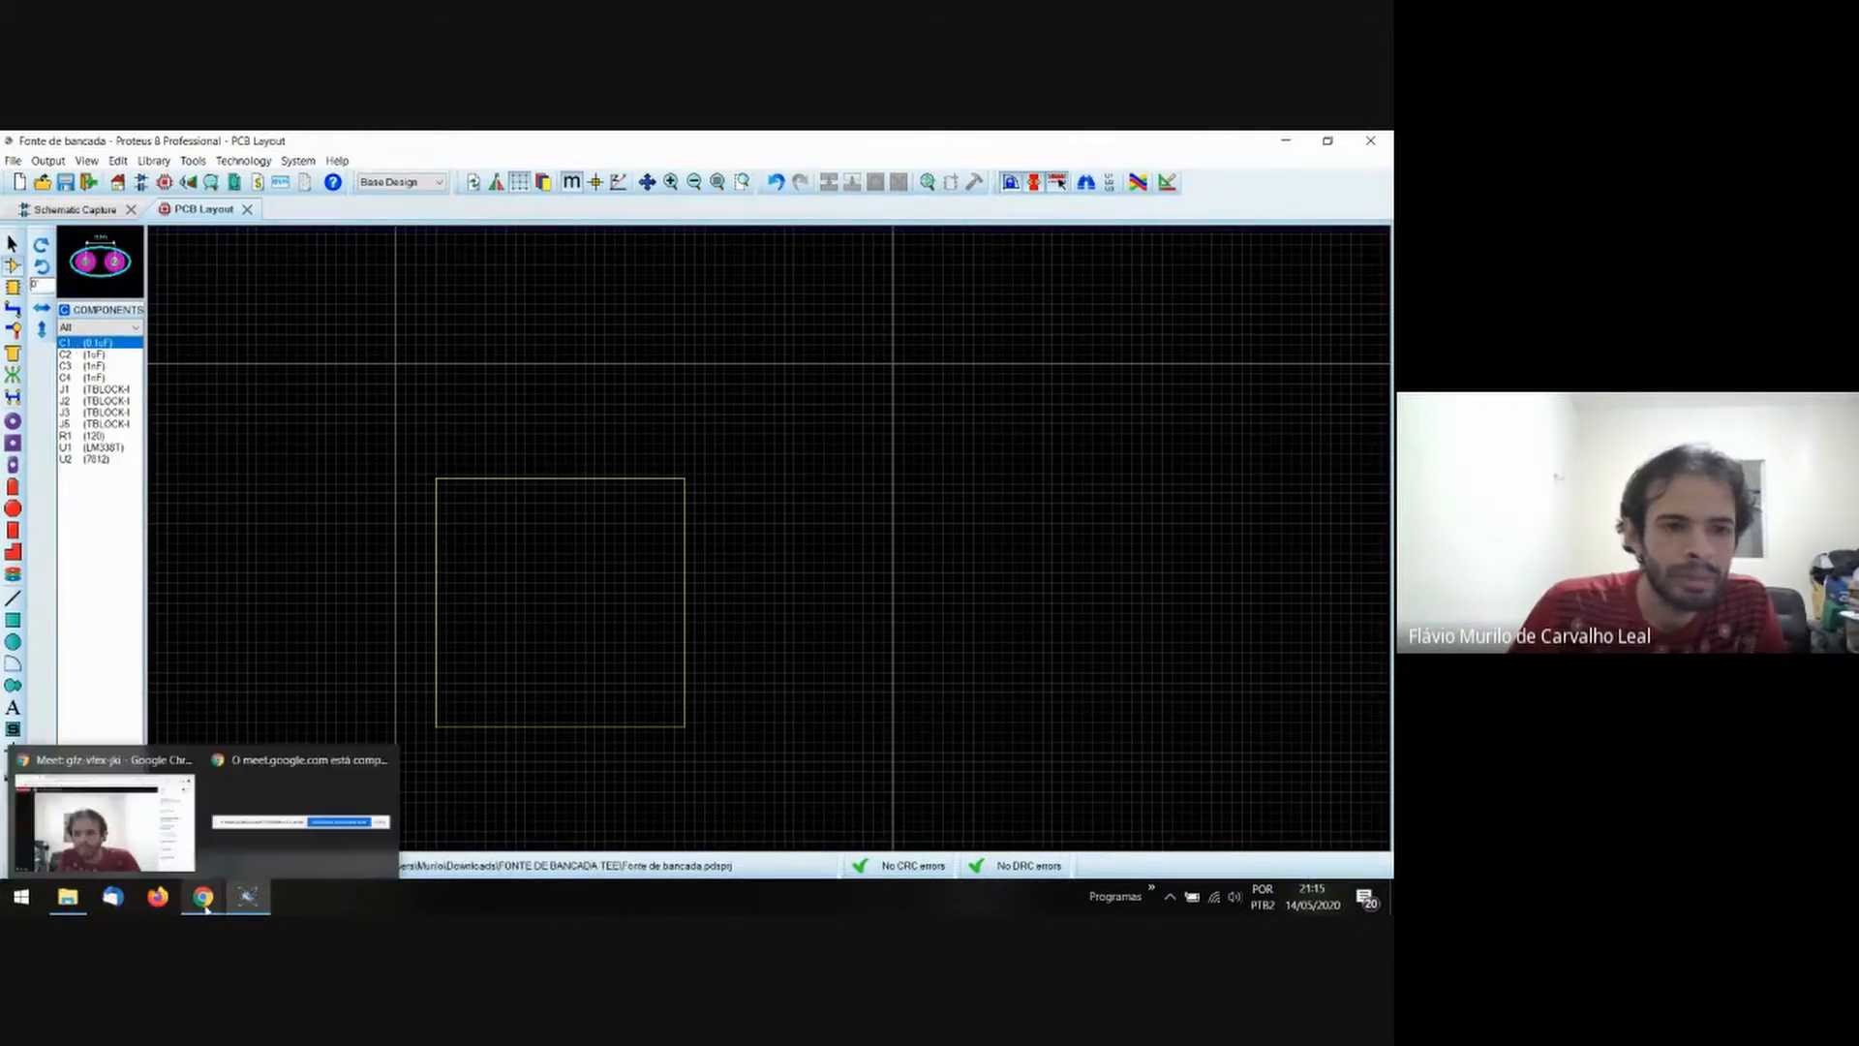
{"action": "left_click", "coordinate": [163, 834]}
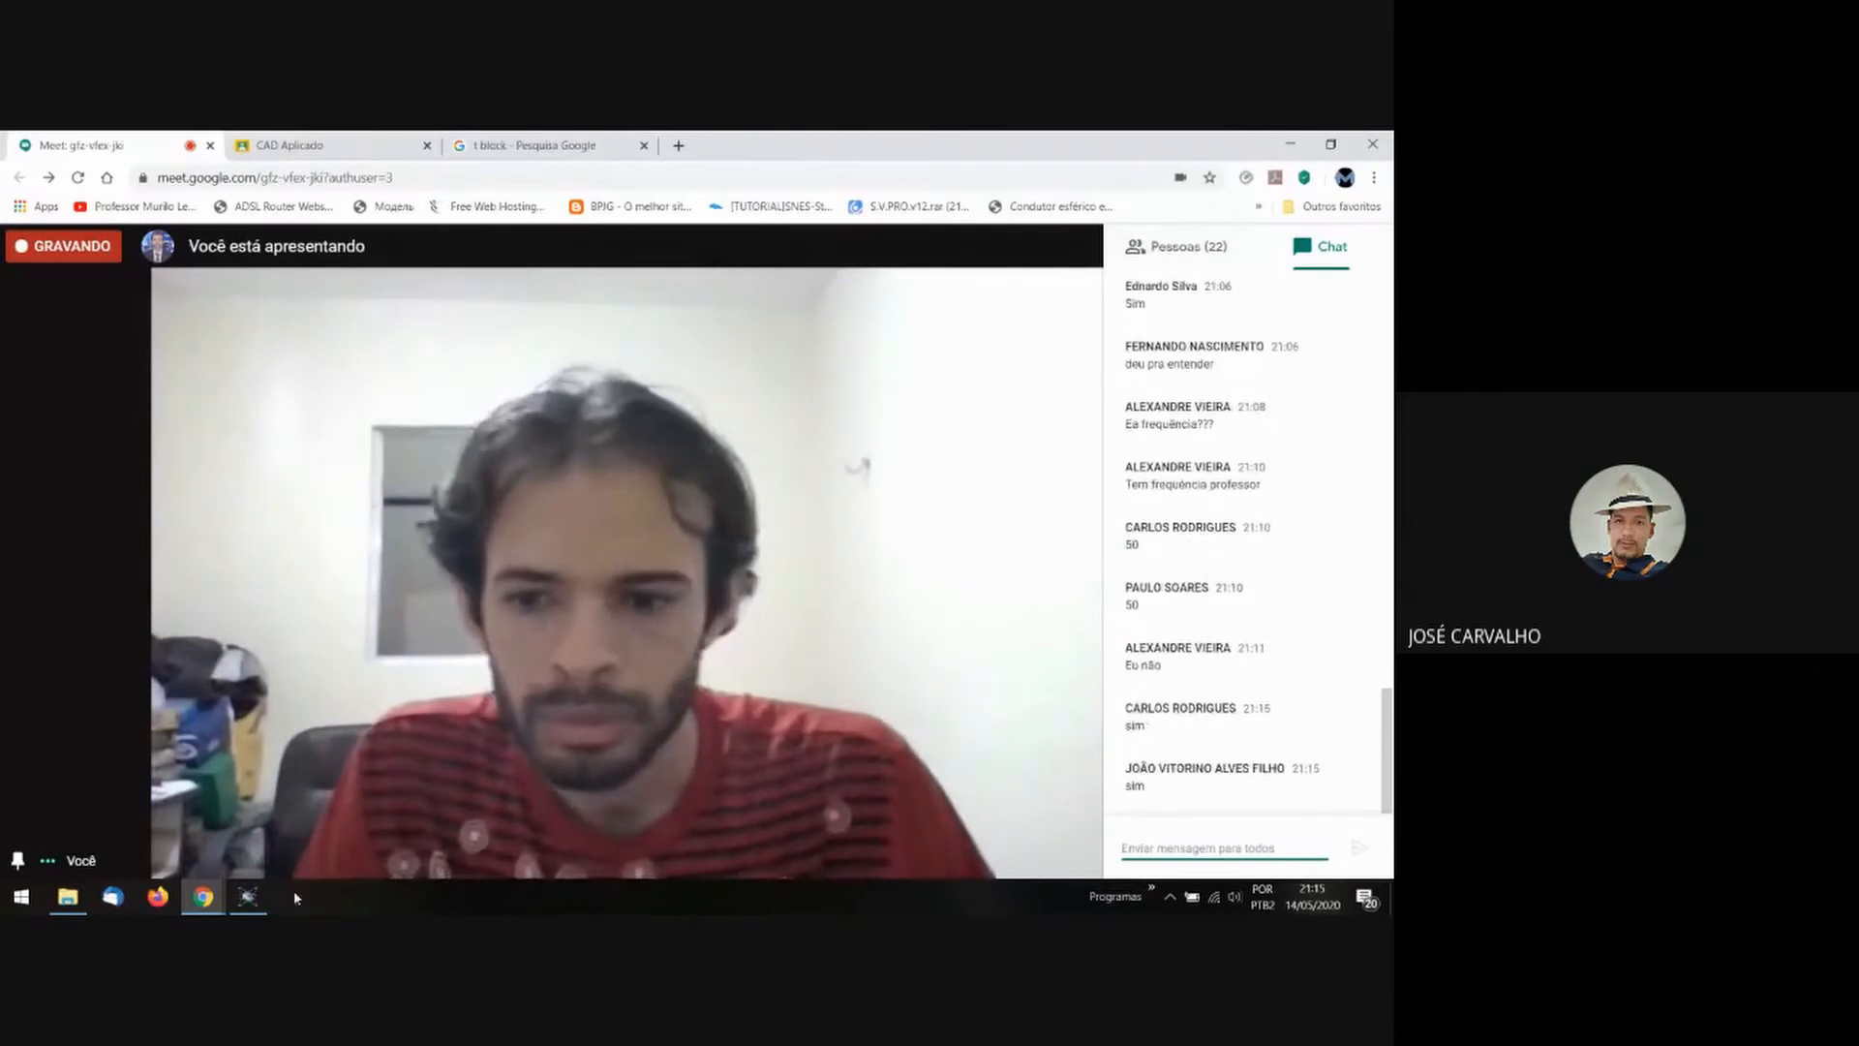
{"action": "left_click", "coordinate": [250, 897]}
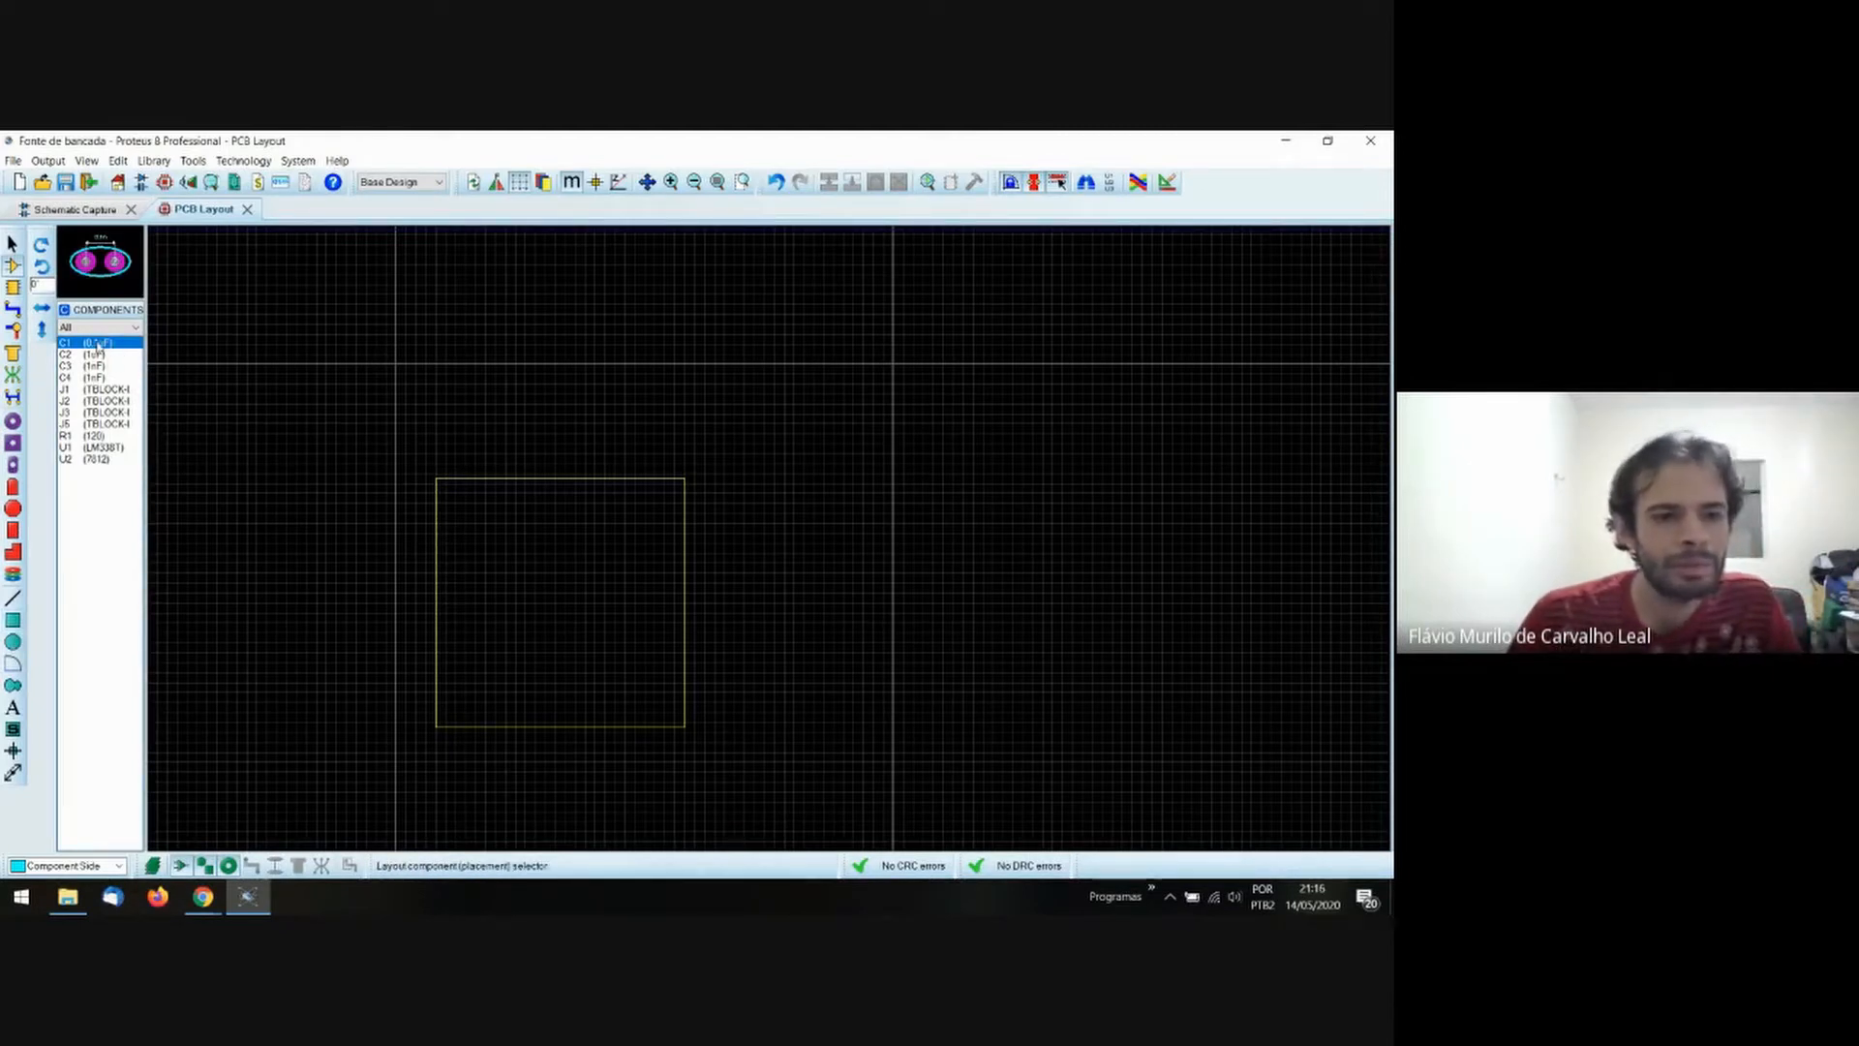
Place capacitors C1, C2 and C4 down the middle of the board, with C3 just right of C1 and C2.
{"action": "left_click", "coordinate": [492, 525]}
{"action": "scroll", "coordinate": [473, 520], "scroll_direction": "up", "scroll_amount": 1}
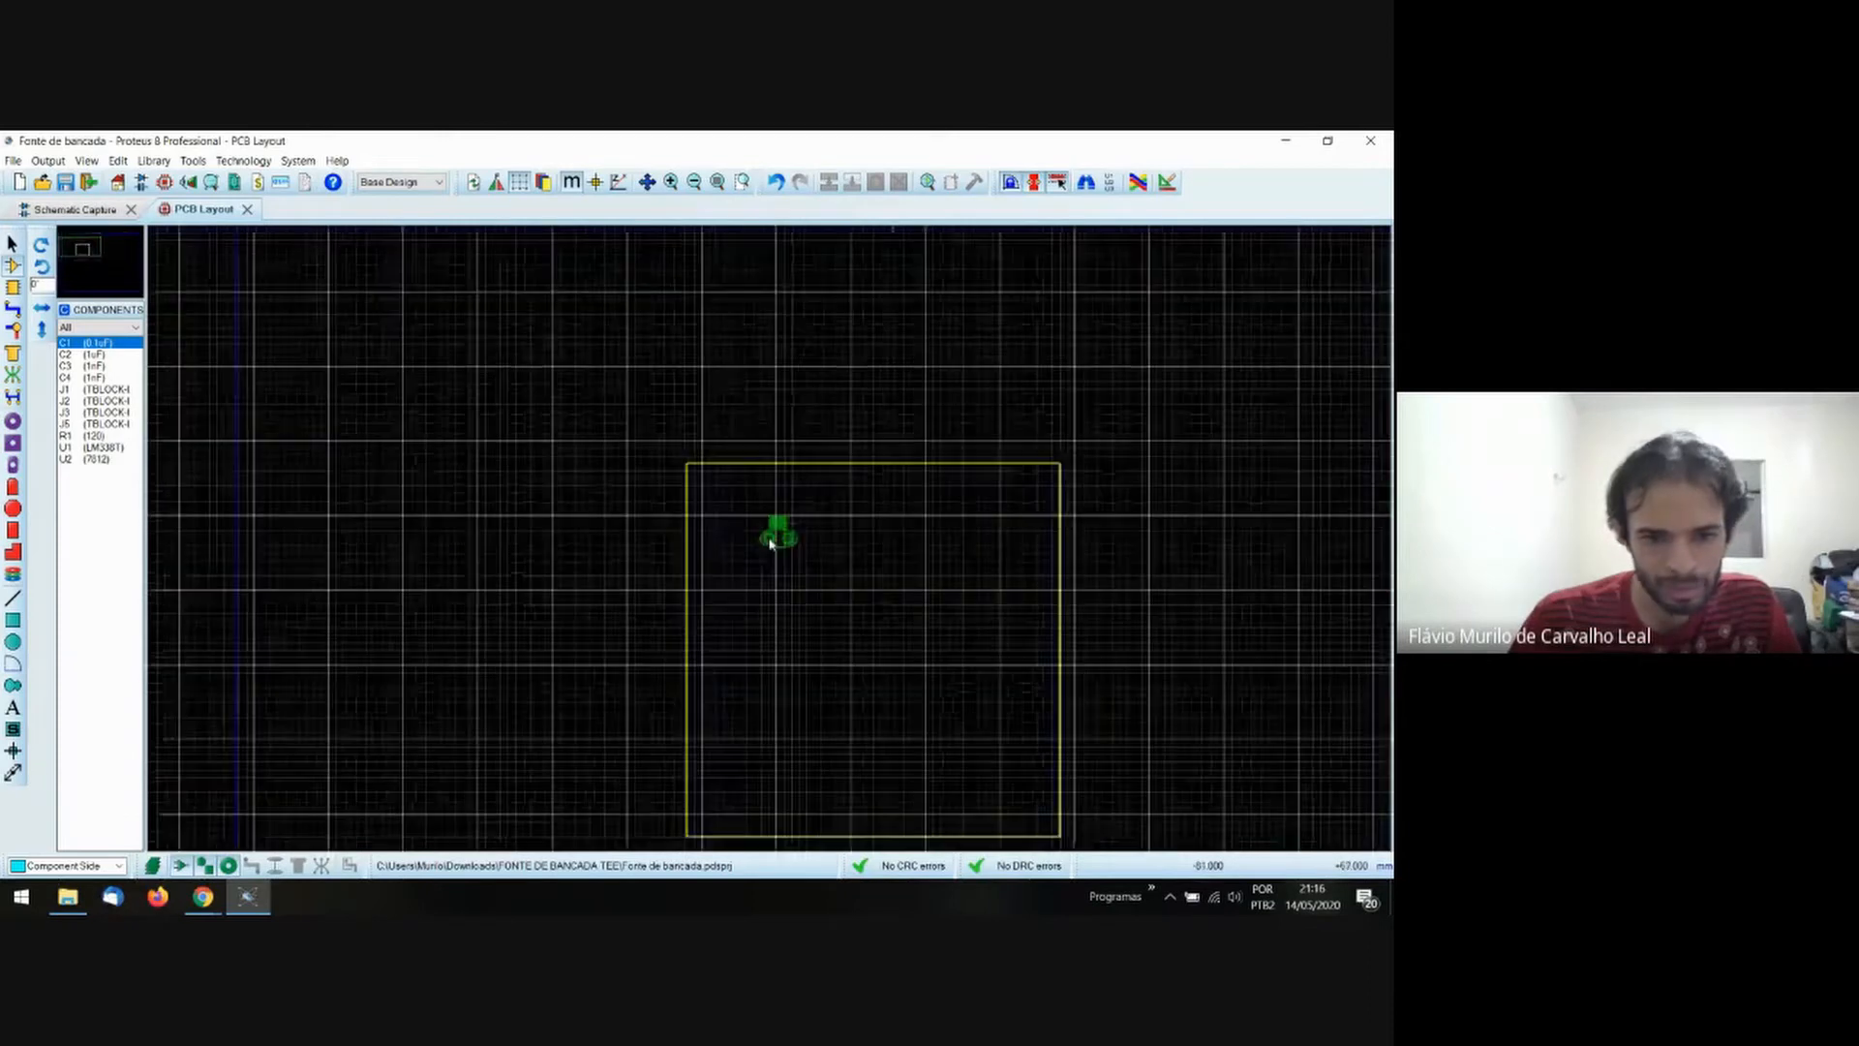
{"action": "scroll", "coordinate": [772, 531], "scroll_direction": "up", "scroll_amount": 1}
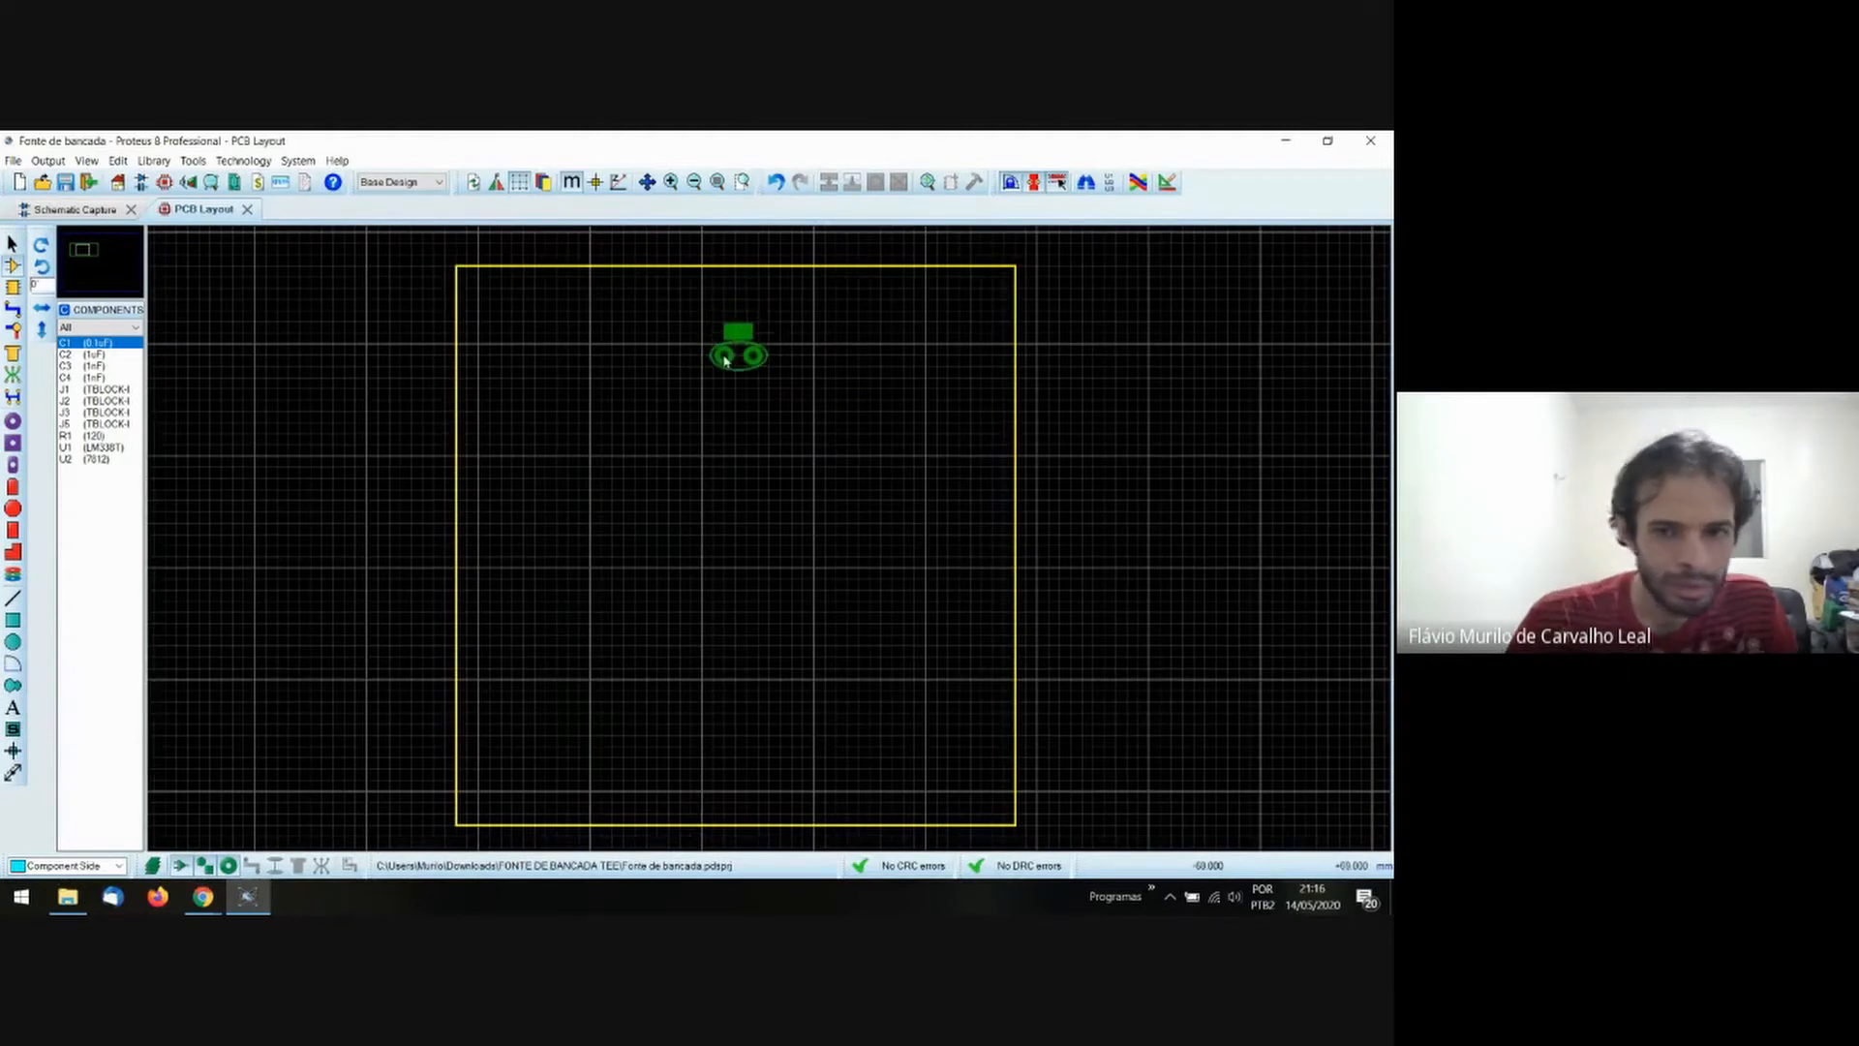
{"action": "left_click", "coordinate": [726, 348]}
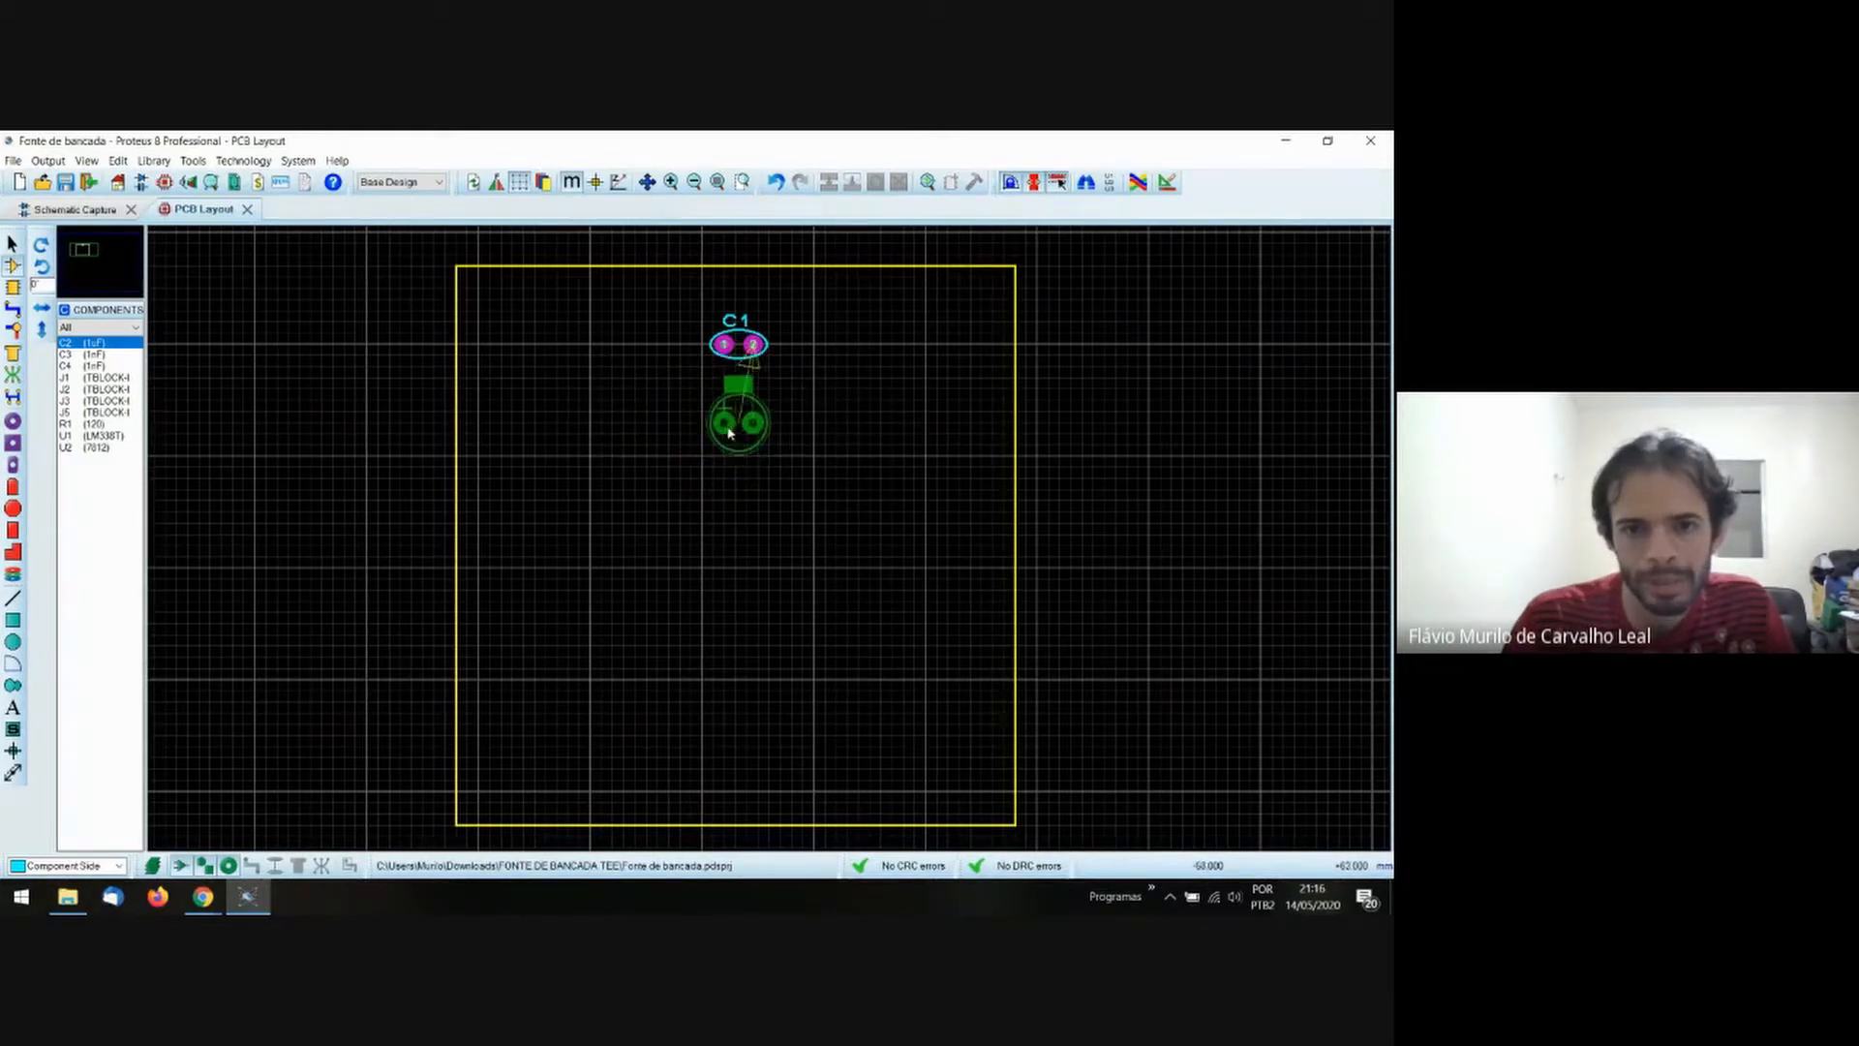
{"action": "left_click", "coordinate": [727, 437]}
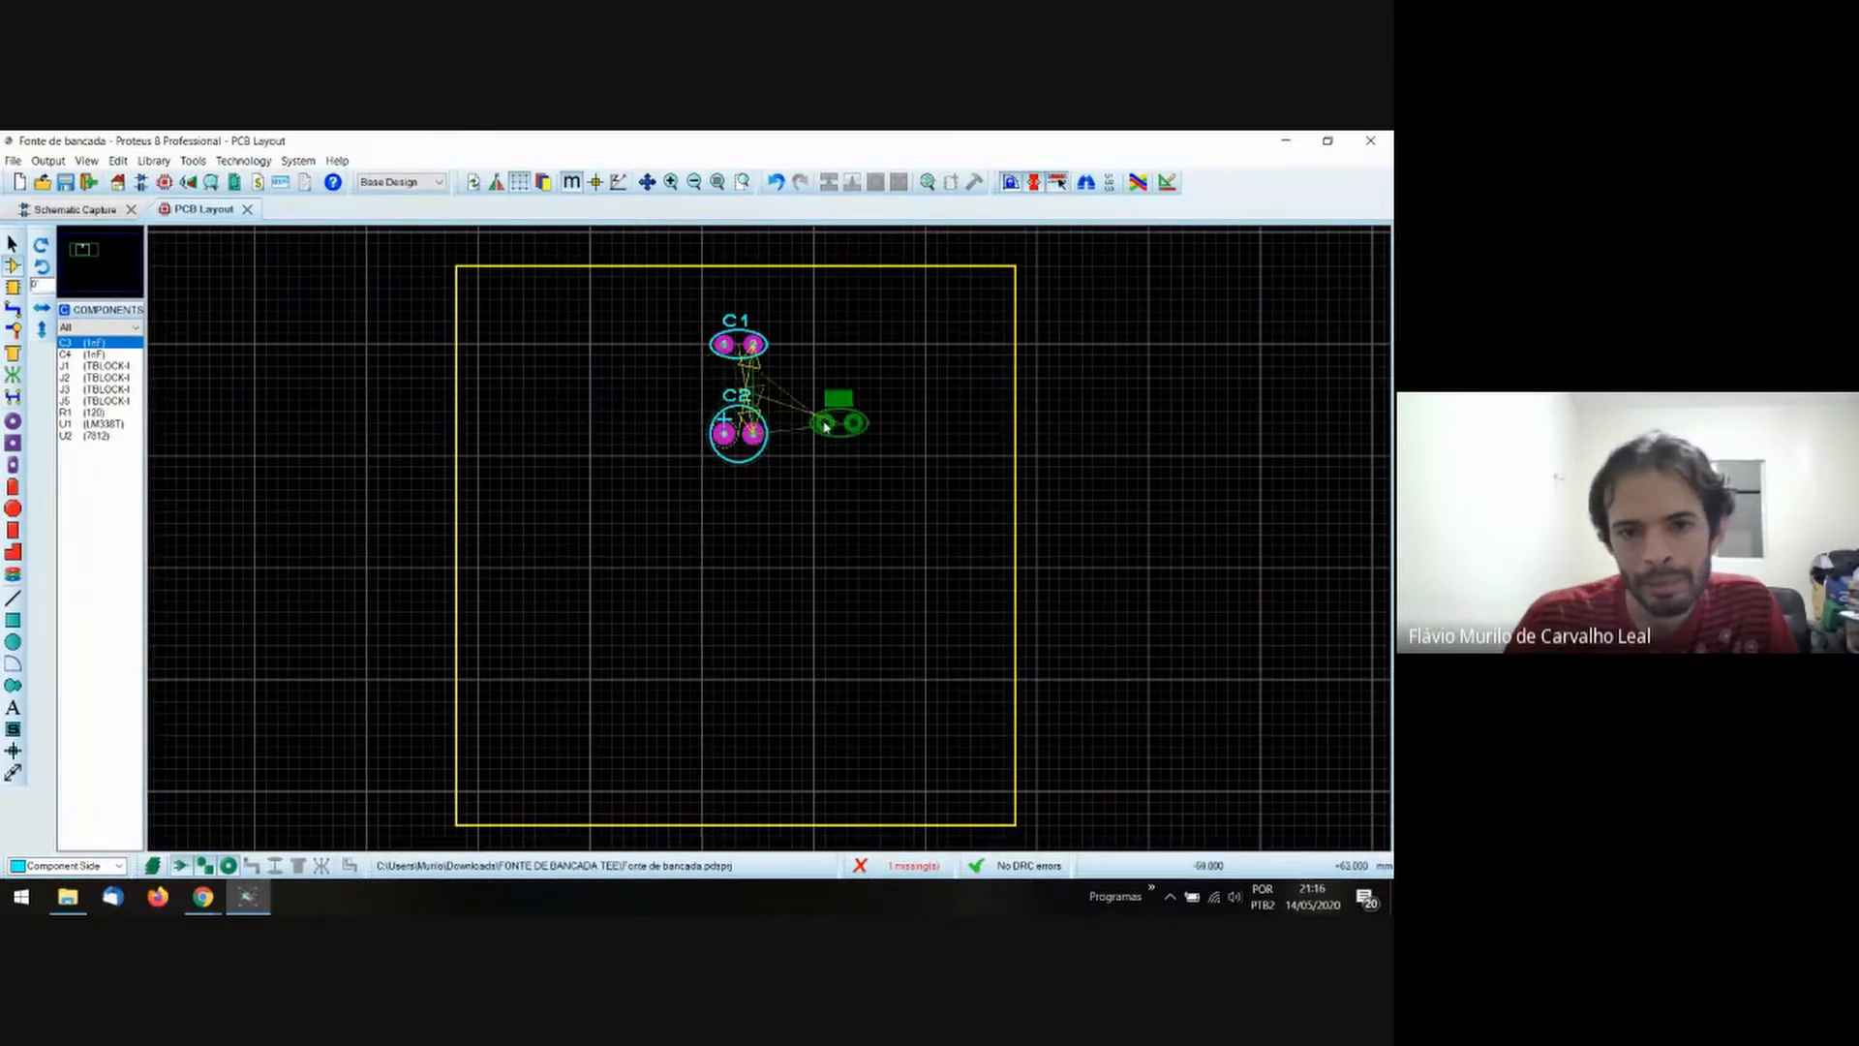
{"action": "left_click", "coordinate": [825, 389]}
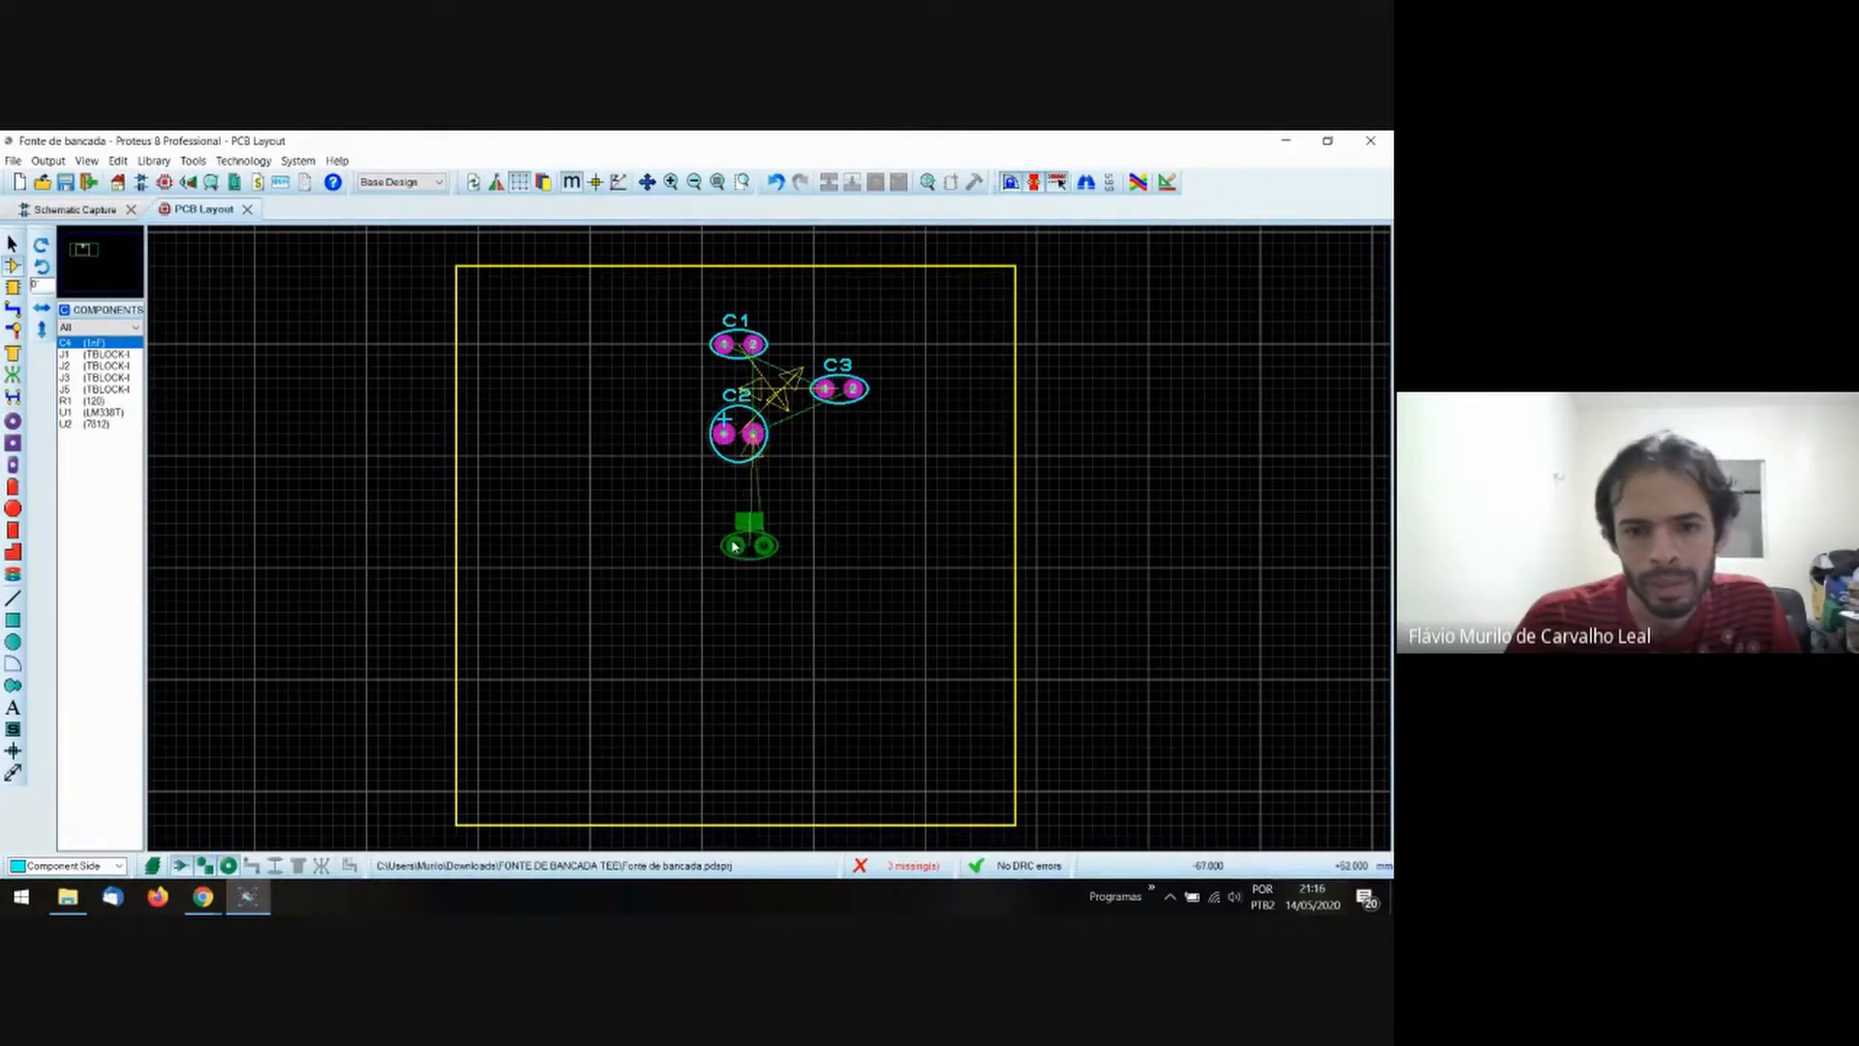
{"action": "left_click", "coordinate": [734, 546]}
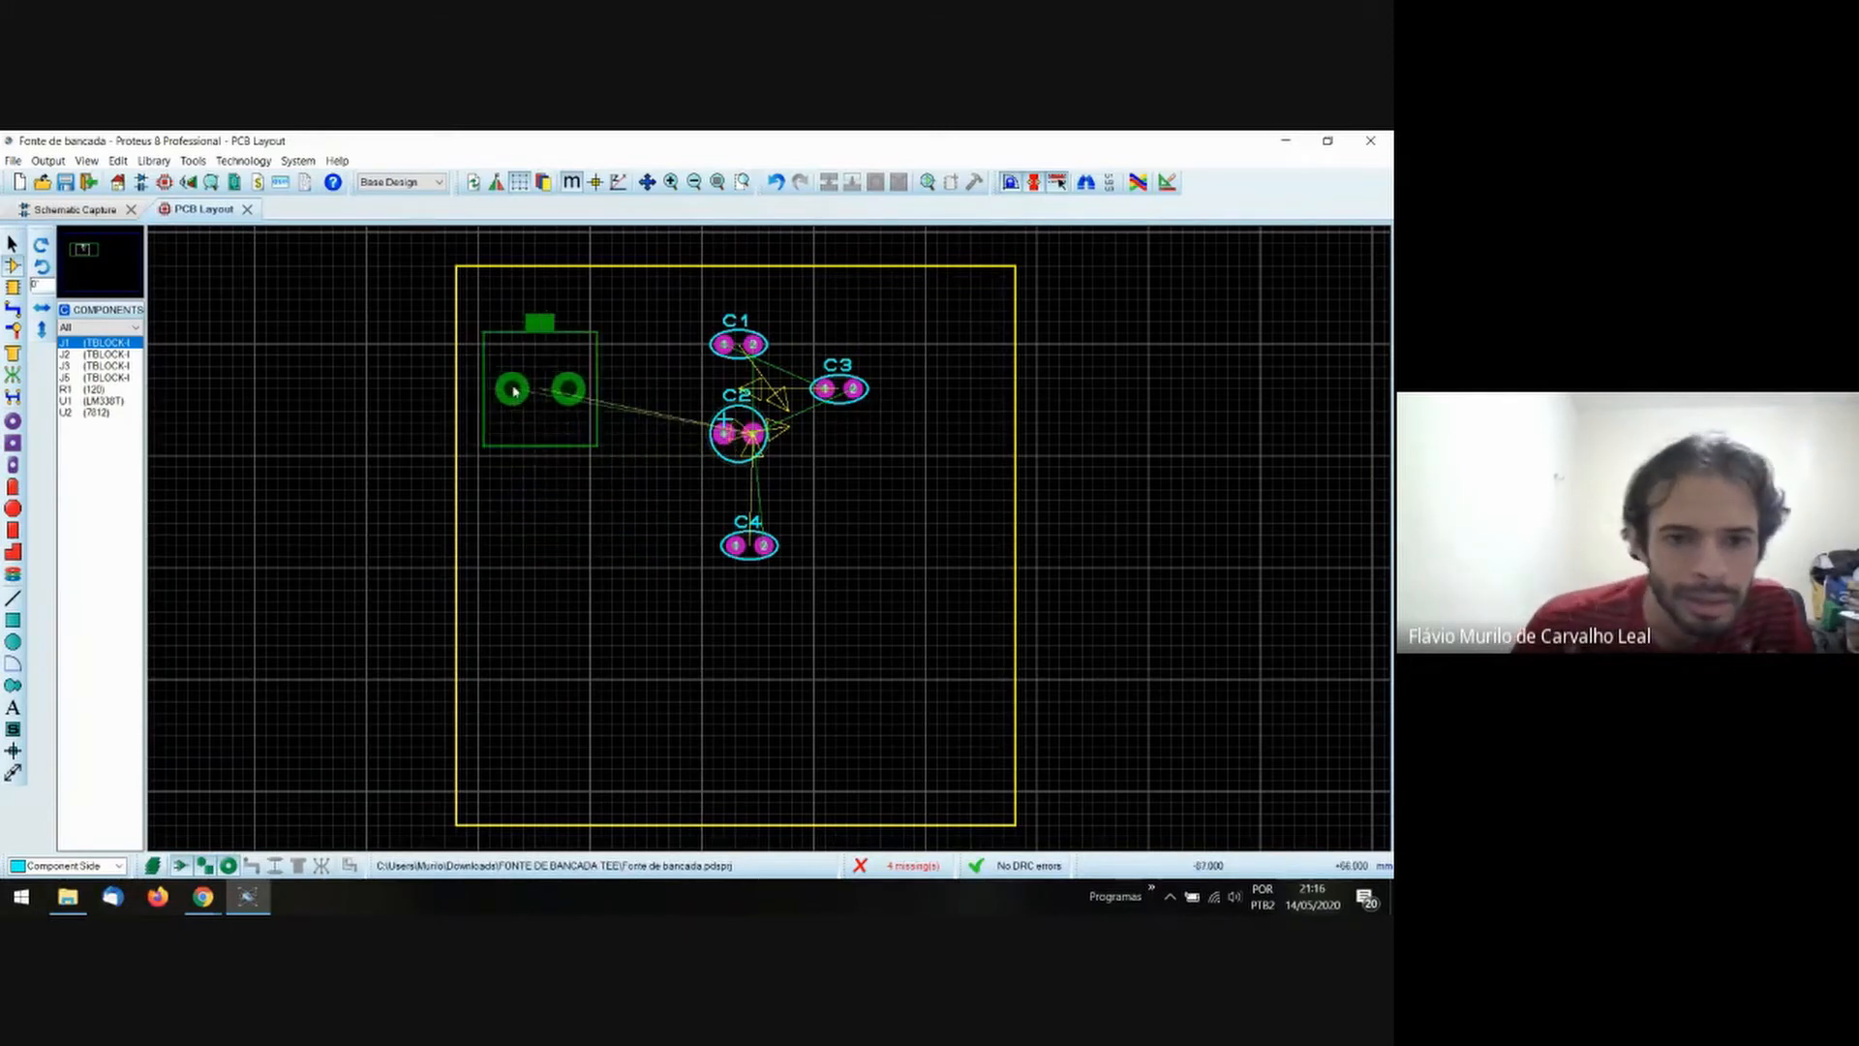
Place terminal blocks J1, J2 and J3 in a column along the board's left edge and J5 beside J3.
{"action": "left_click", "coordinate": [535, 378]}
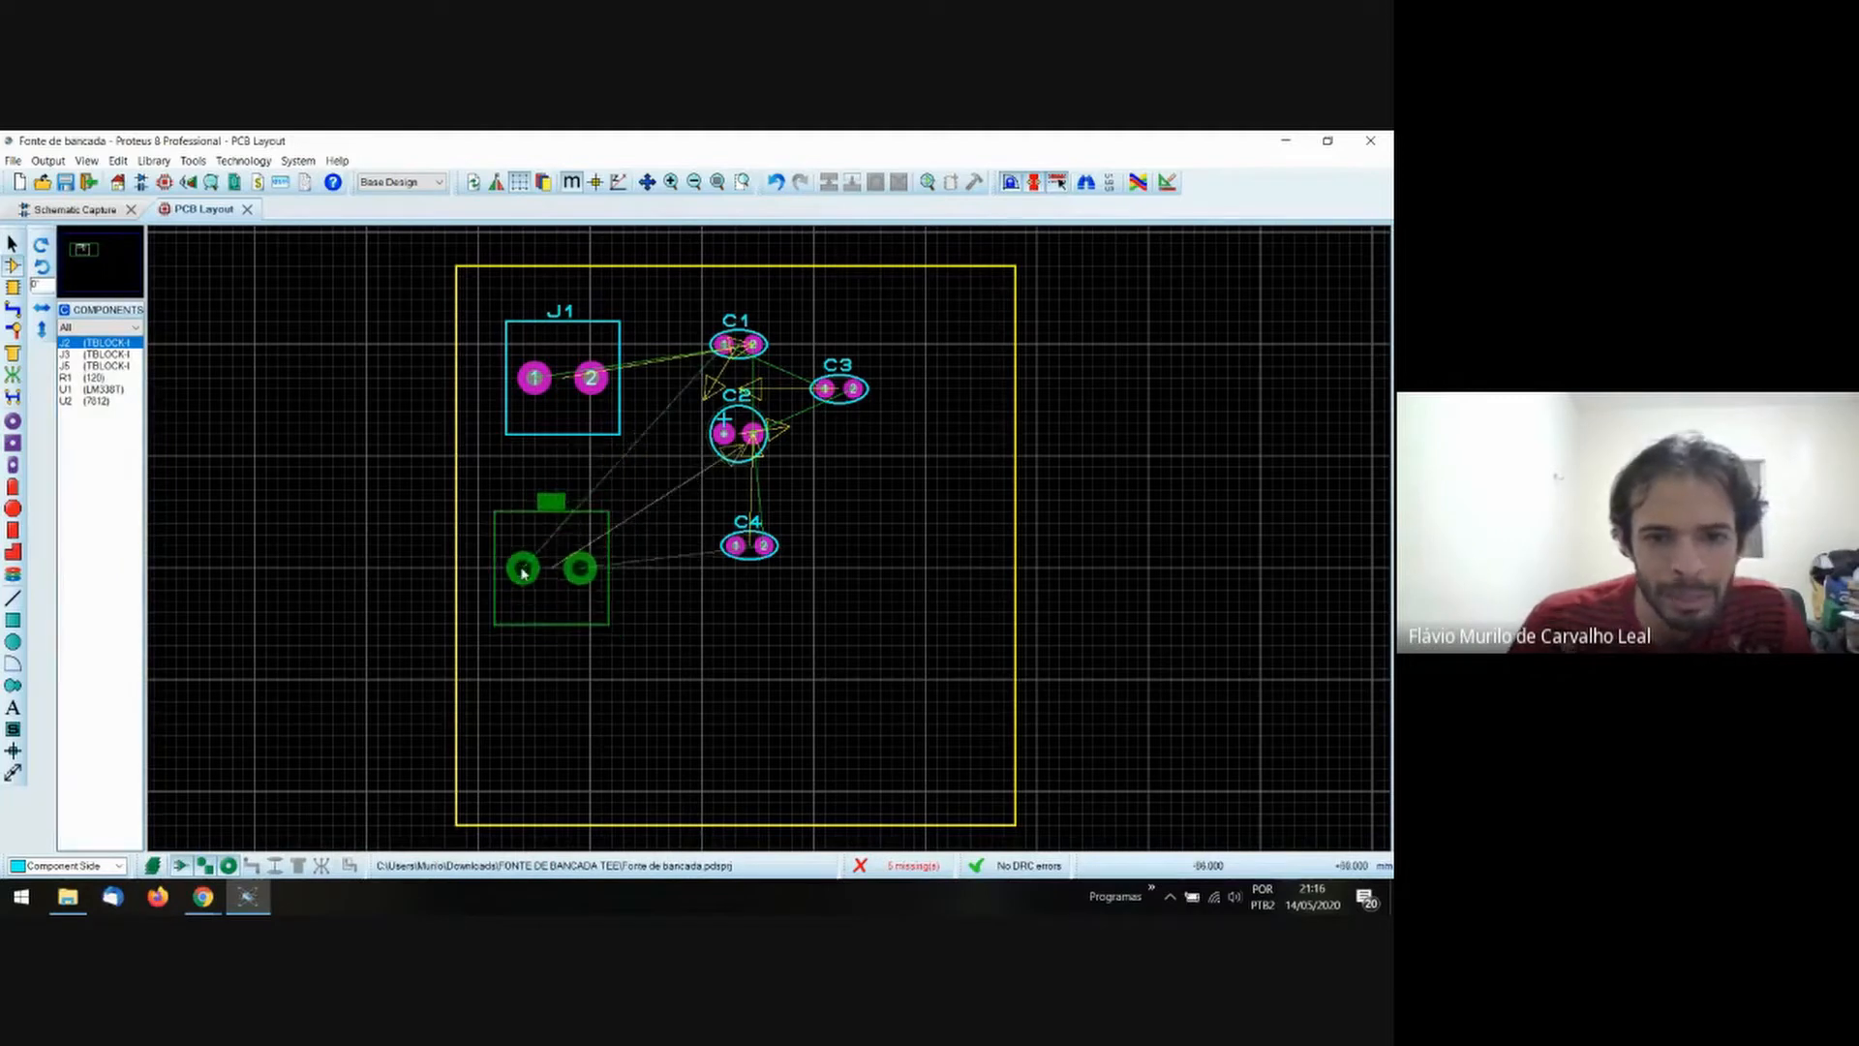
{"action": "left_click", "coordinate": [534, 555]}
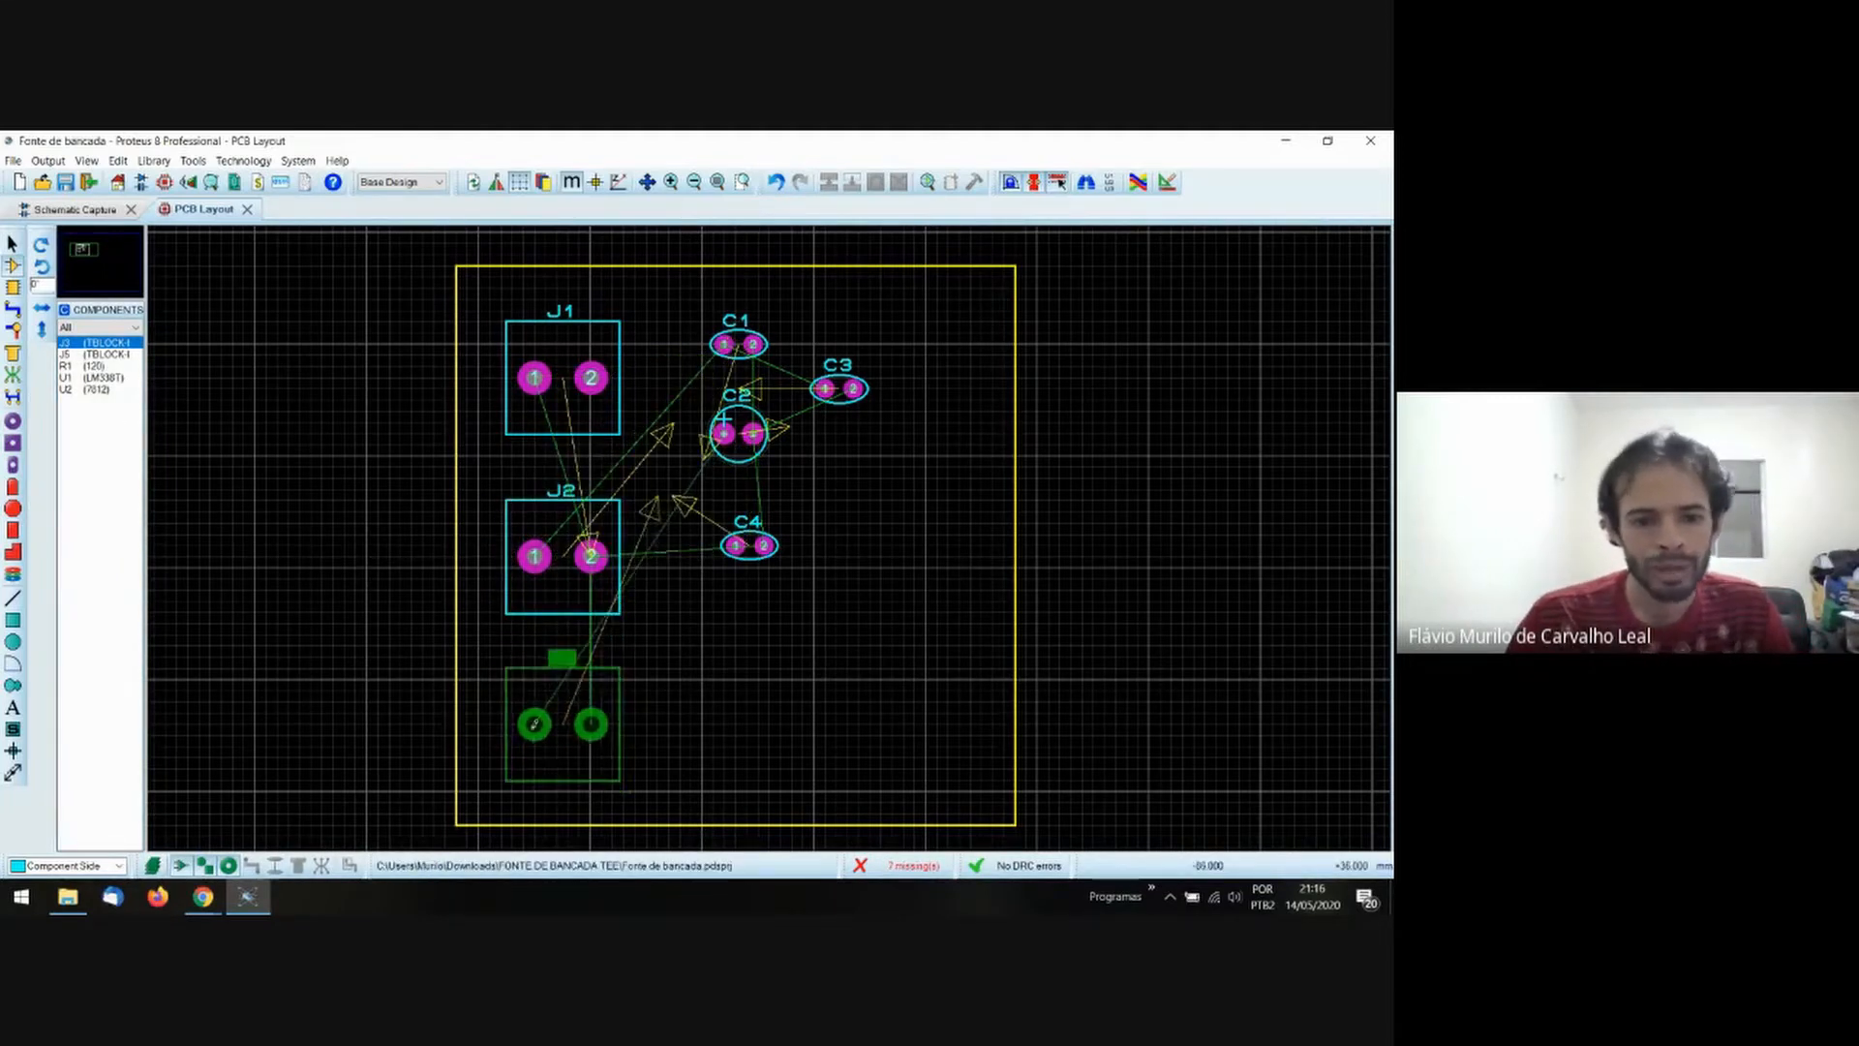
{"action": "left_click", "coordinate": [535, 723]}
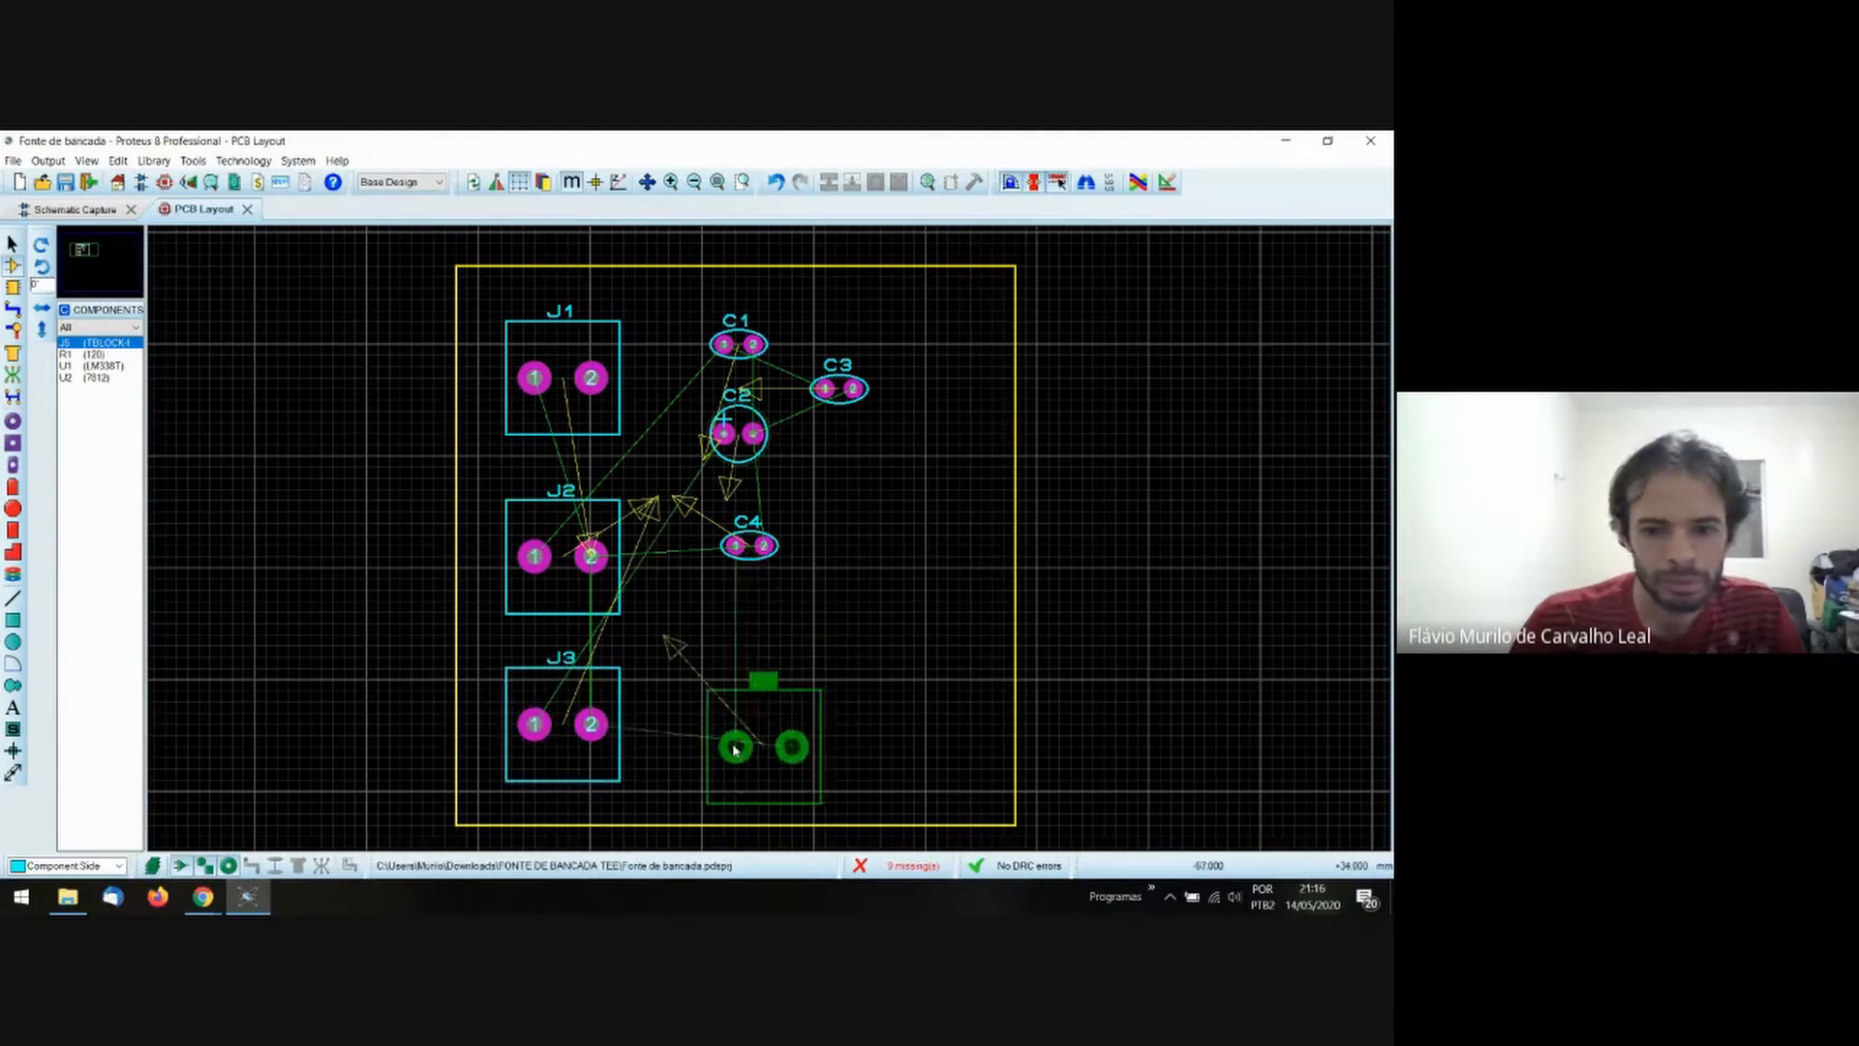
{"action": "left_click", "coordinate": [723, 736]}
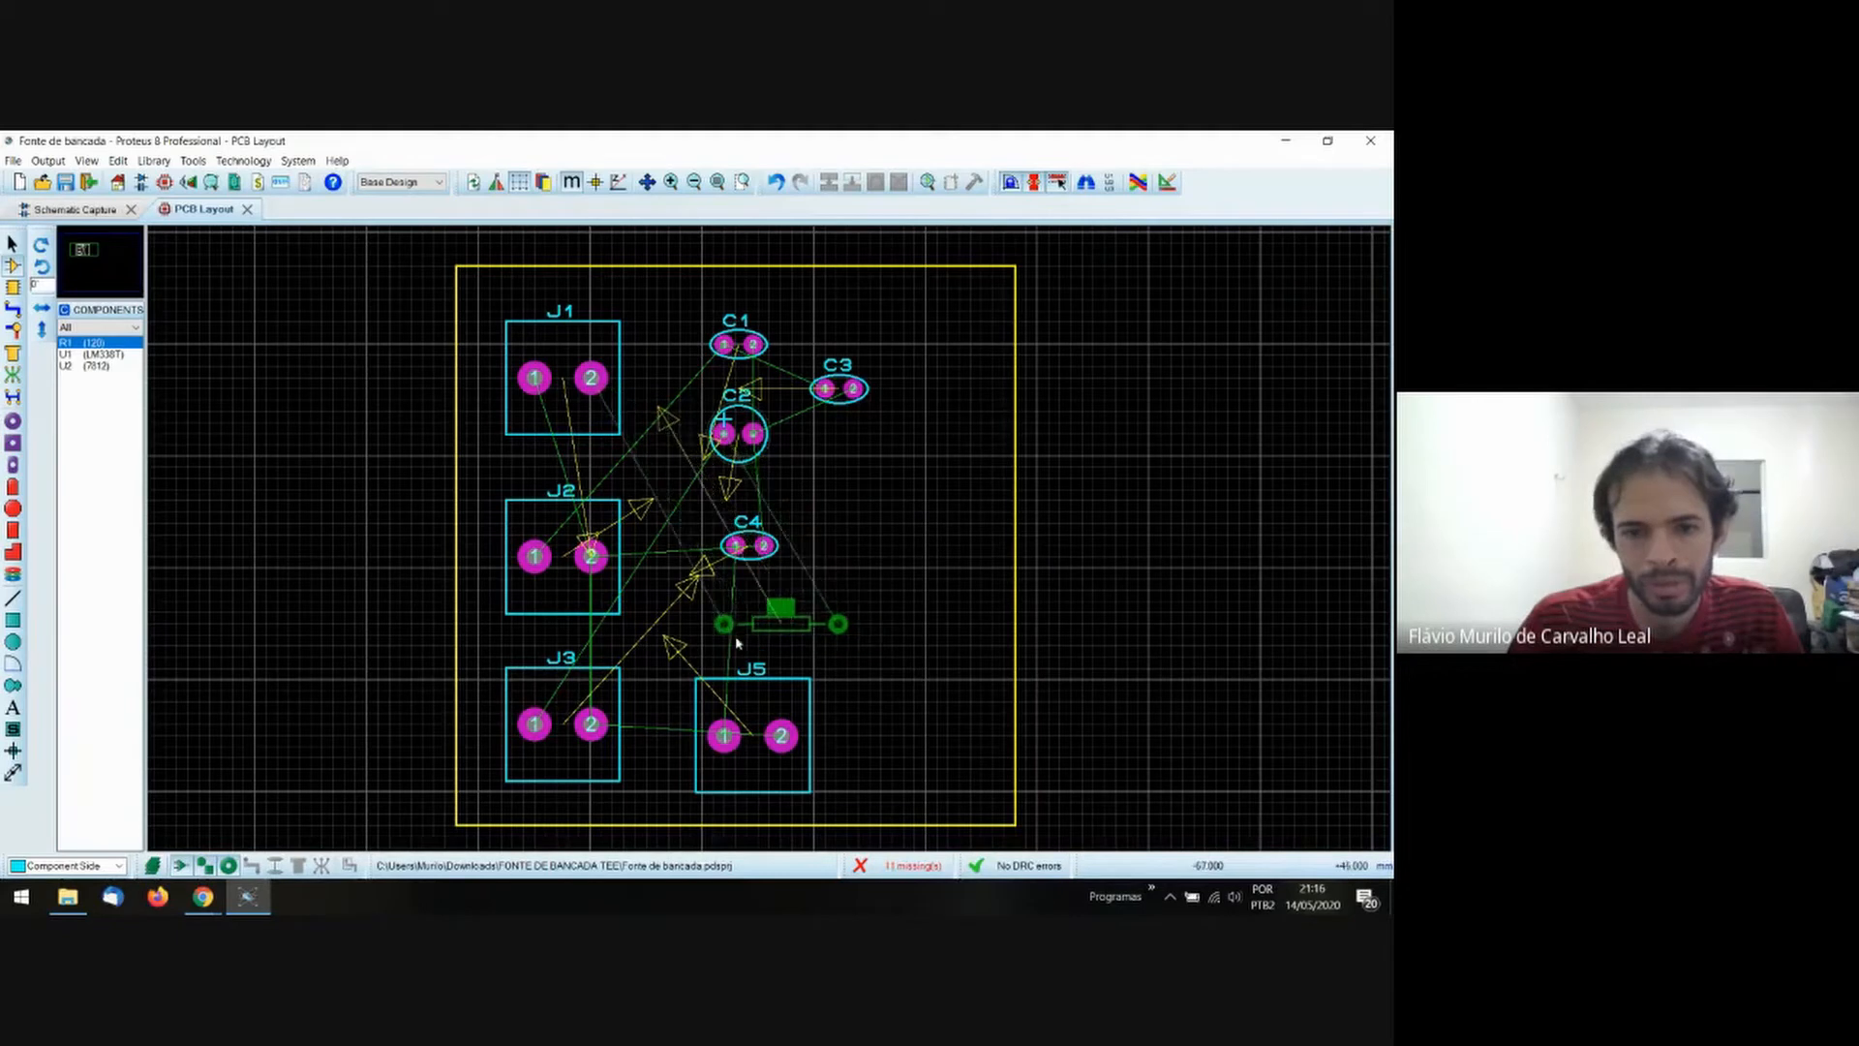
Place resistor R1 above J5, then regulators U1 (LM338T) and U2 (7812) in the board's lower right area.
{"action": "left_click", "coordinate": [736, 635]}
{"action": "left_click", "coordinate": [87, 344]}
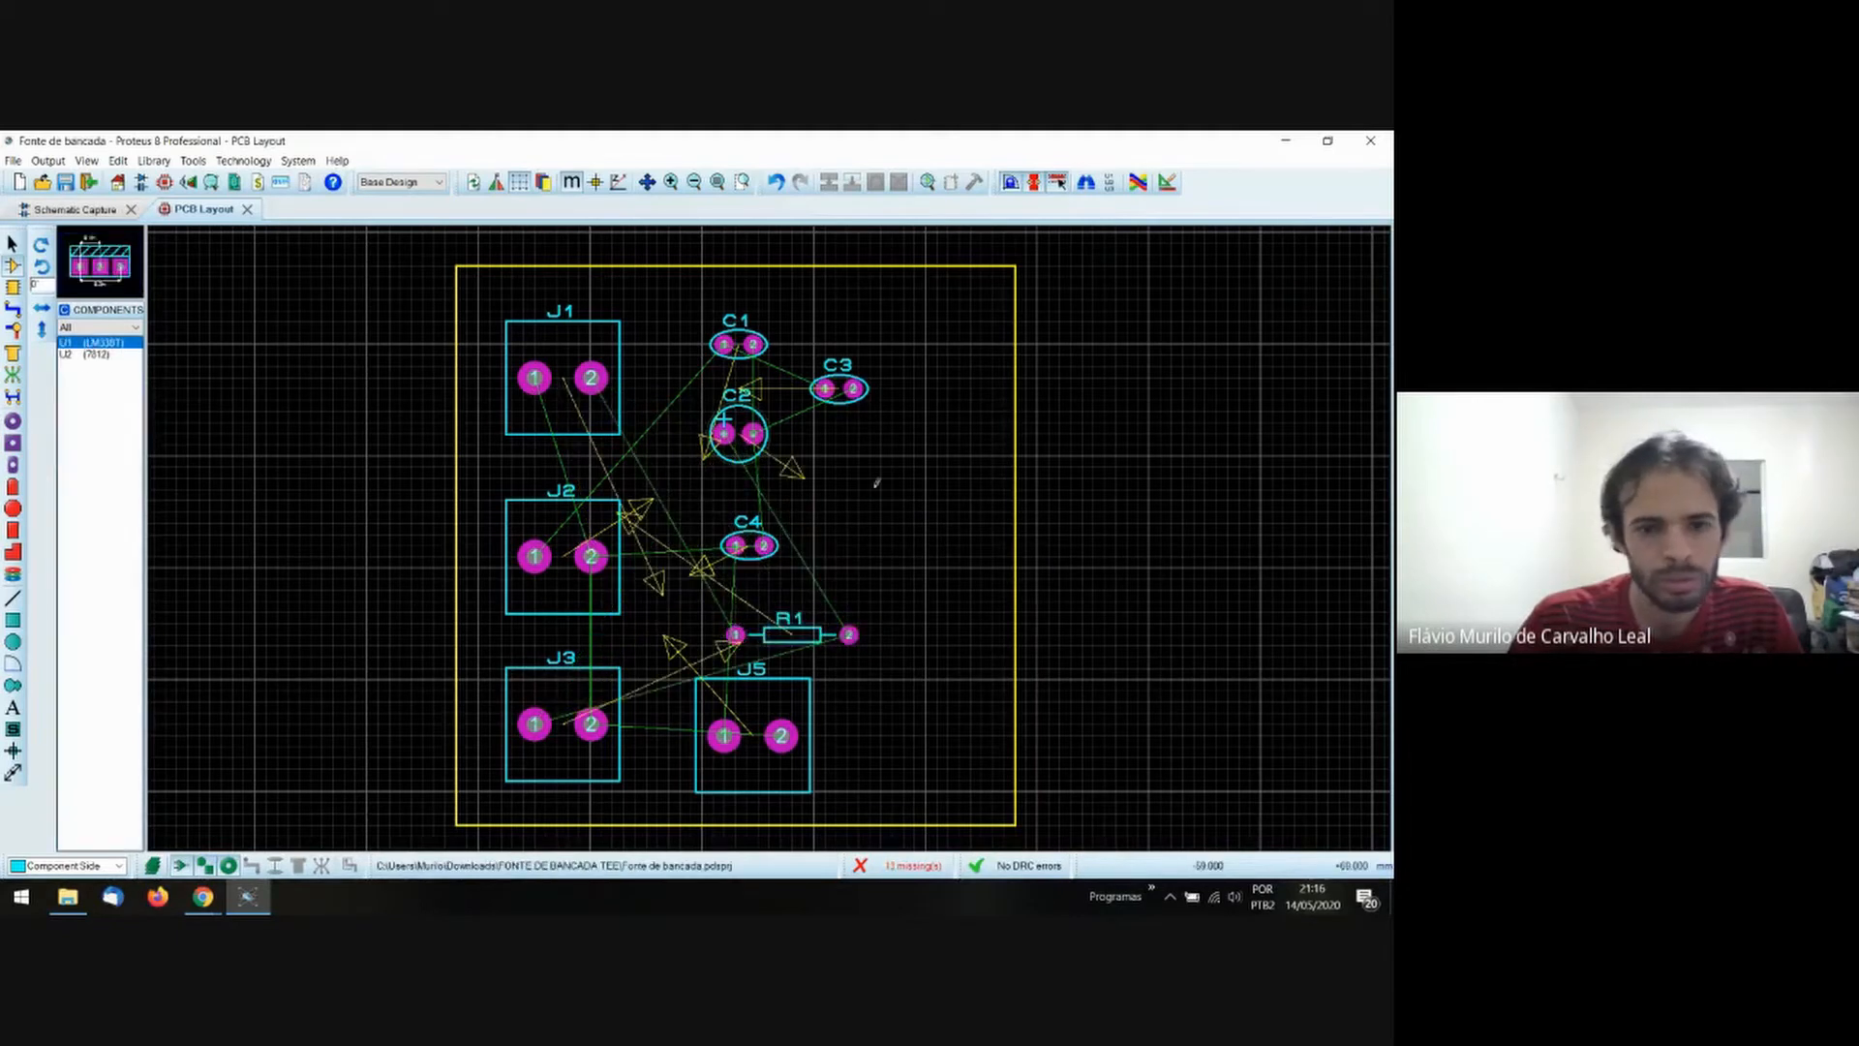
{"action": "left_click", "coordinate": [881, 534]}
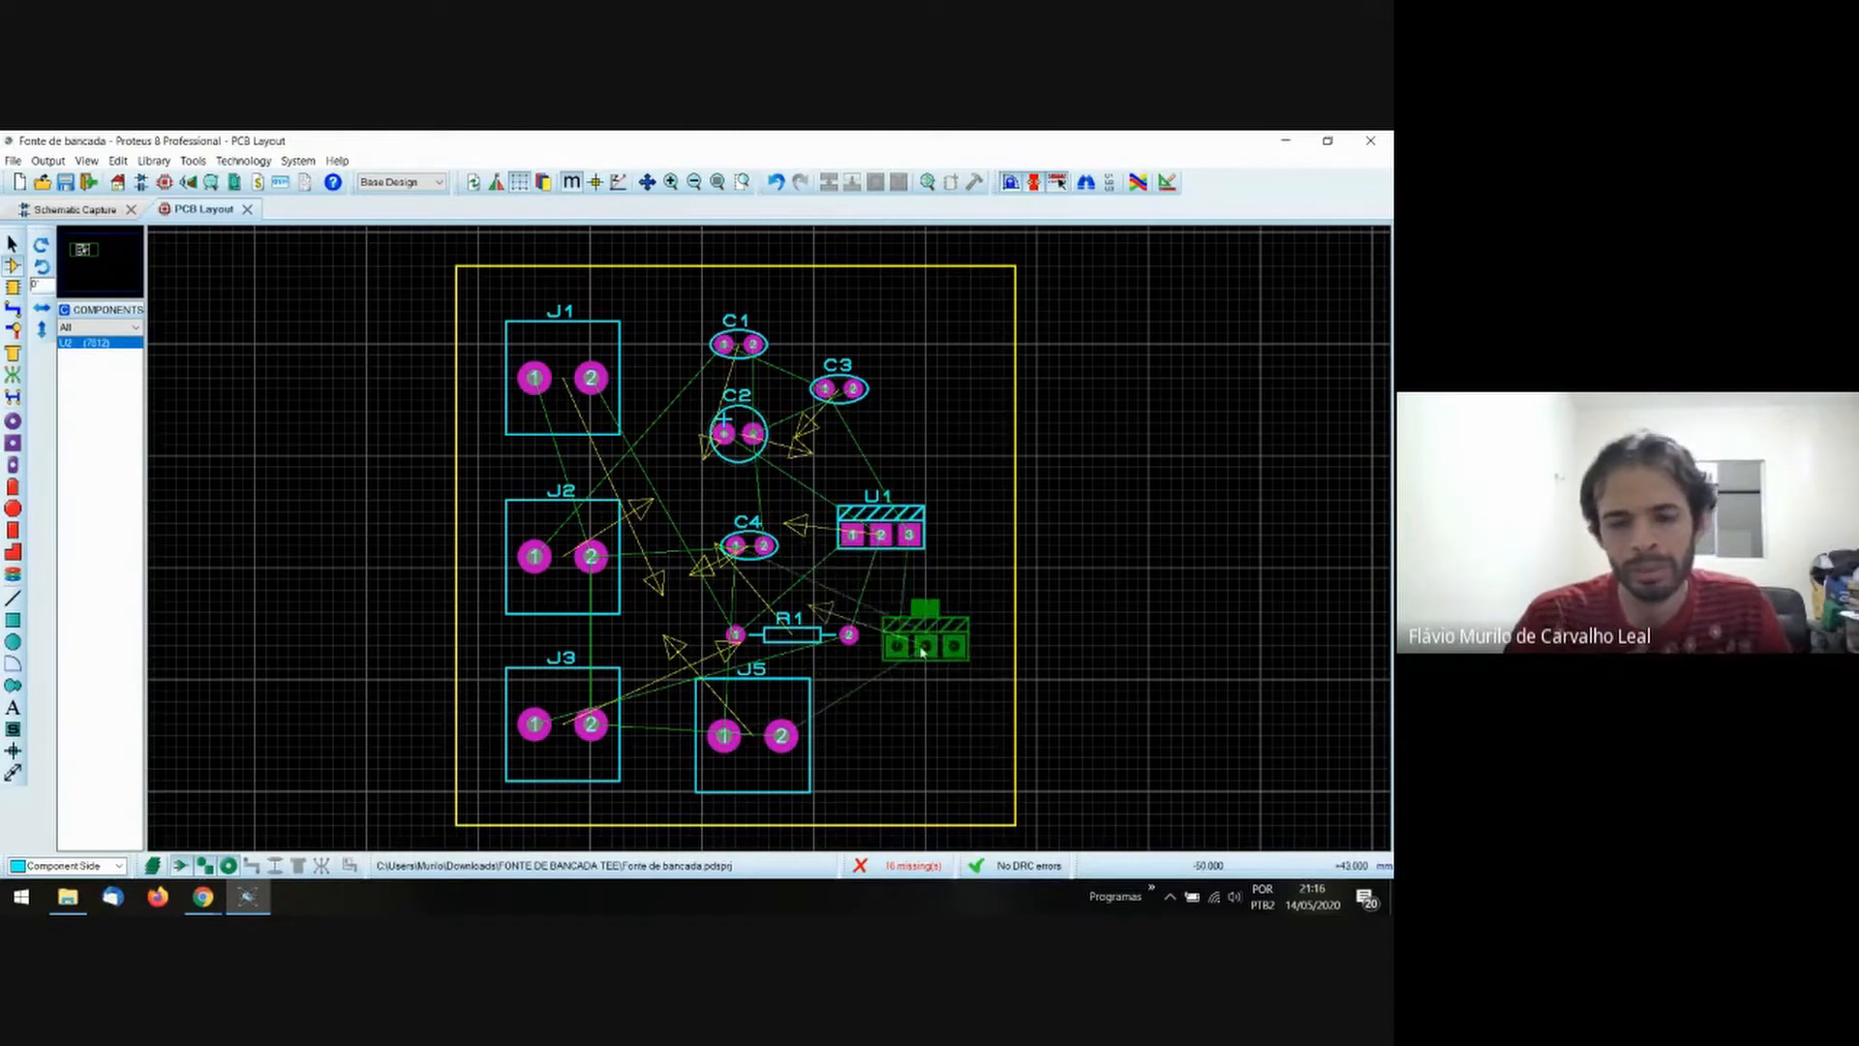
{"action": "left_click", "coordinate": [911, 693]}
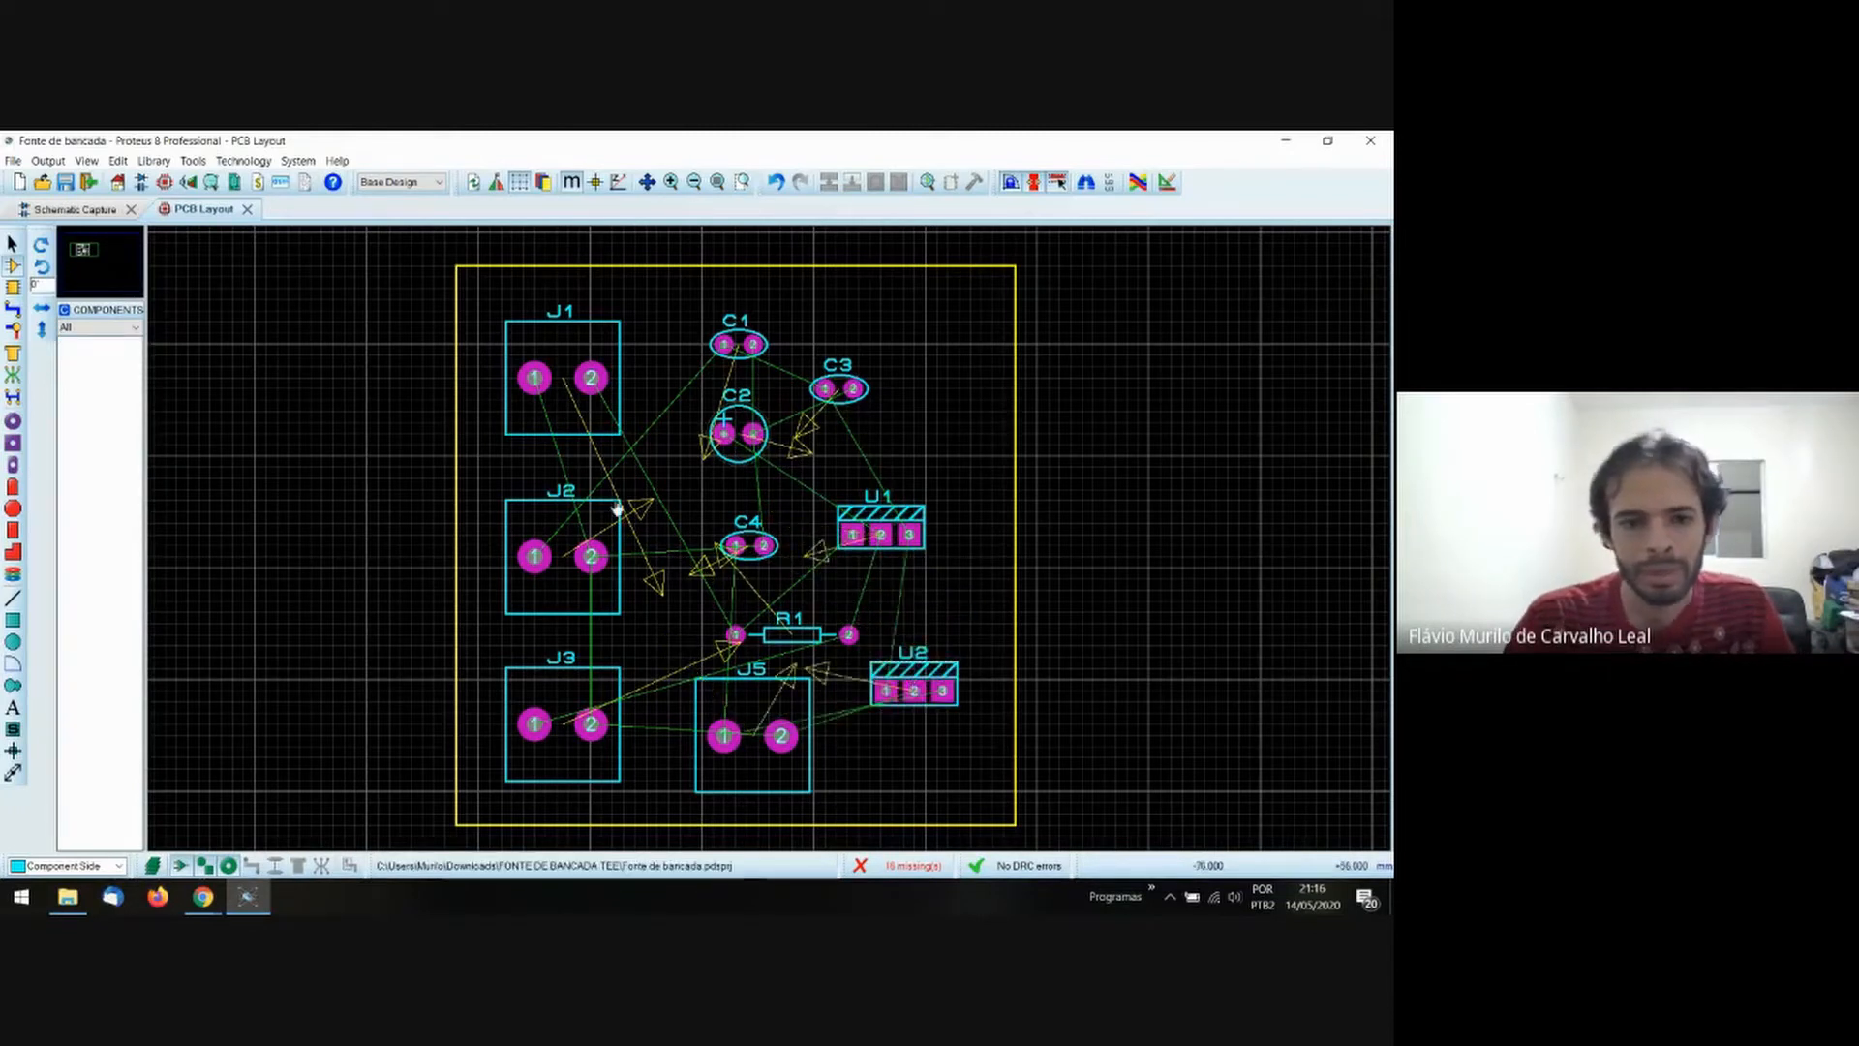
Check the schematic's terminal block connections and shift J2 closer to the board's left edge.
{"action": "left_click", "coordinate": [81, 212]}
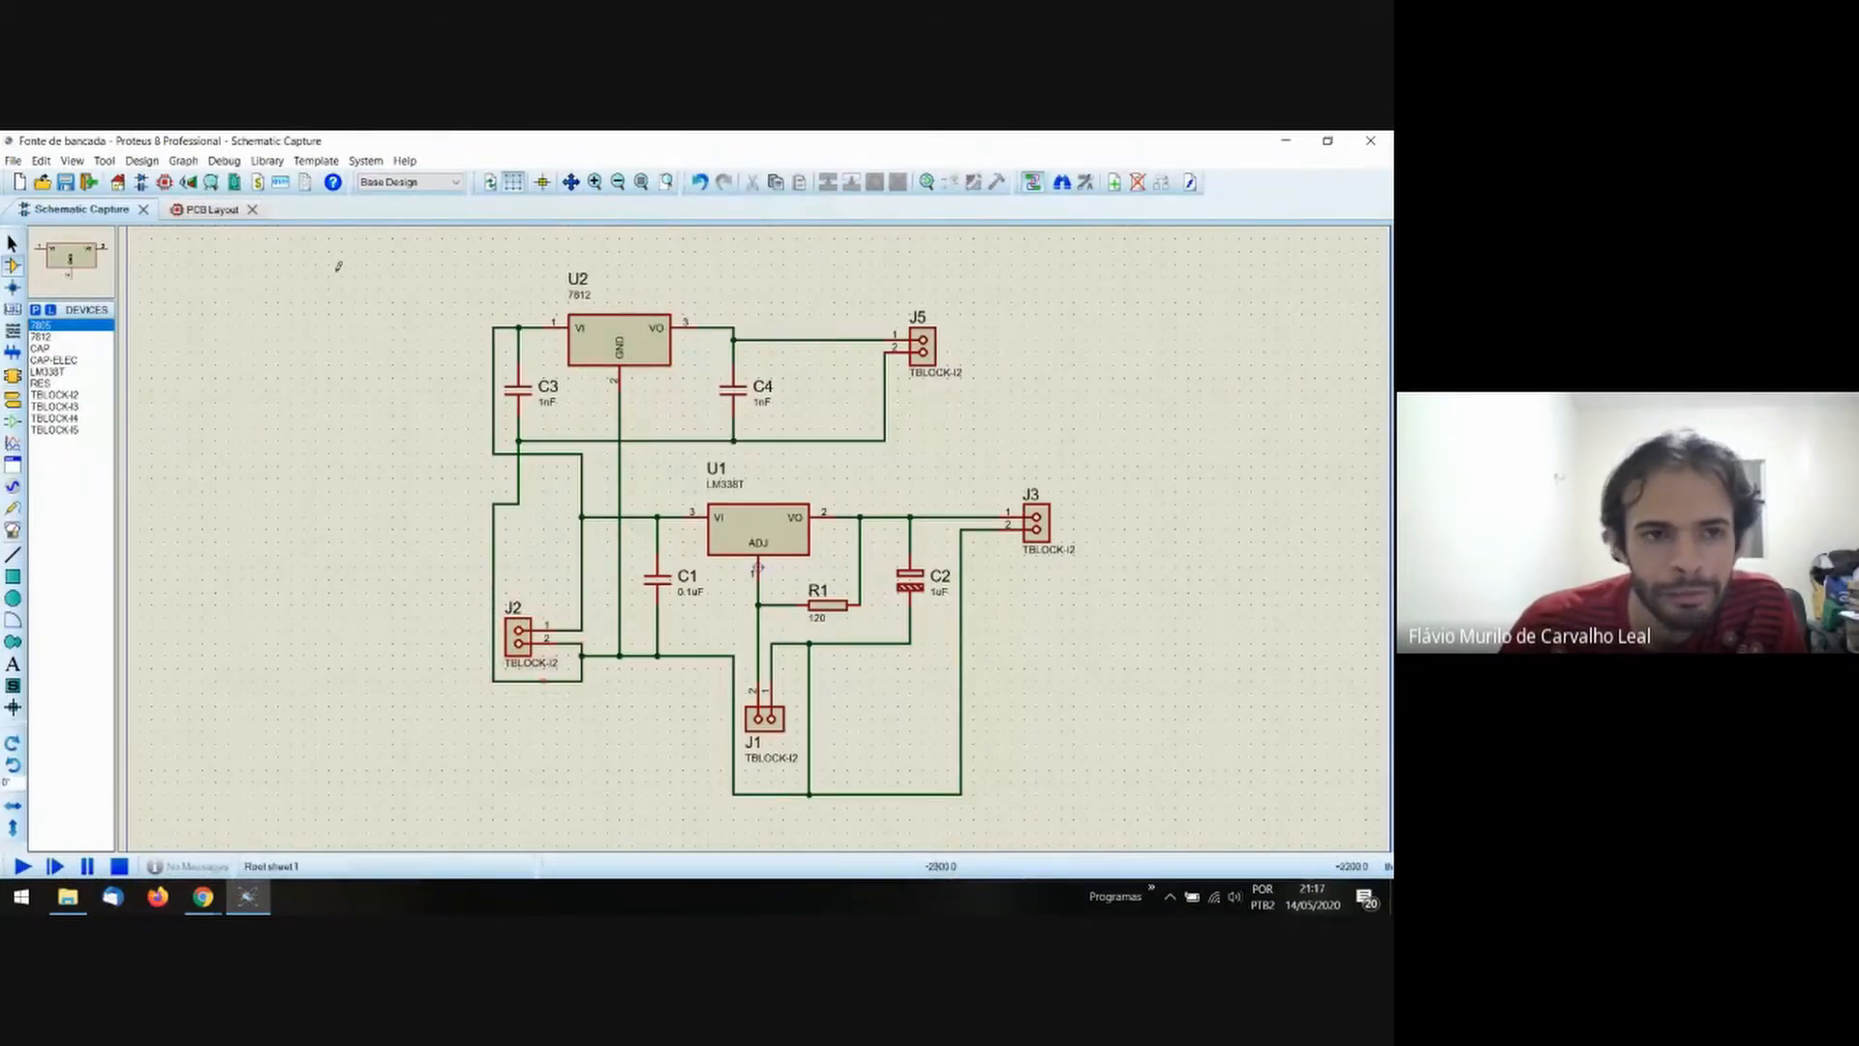
{"action": "left_click", "coordinate": [211, 210]}
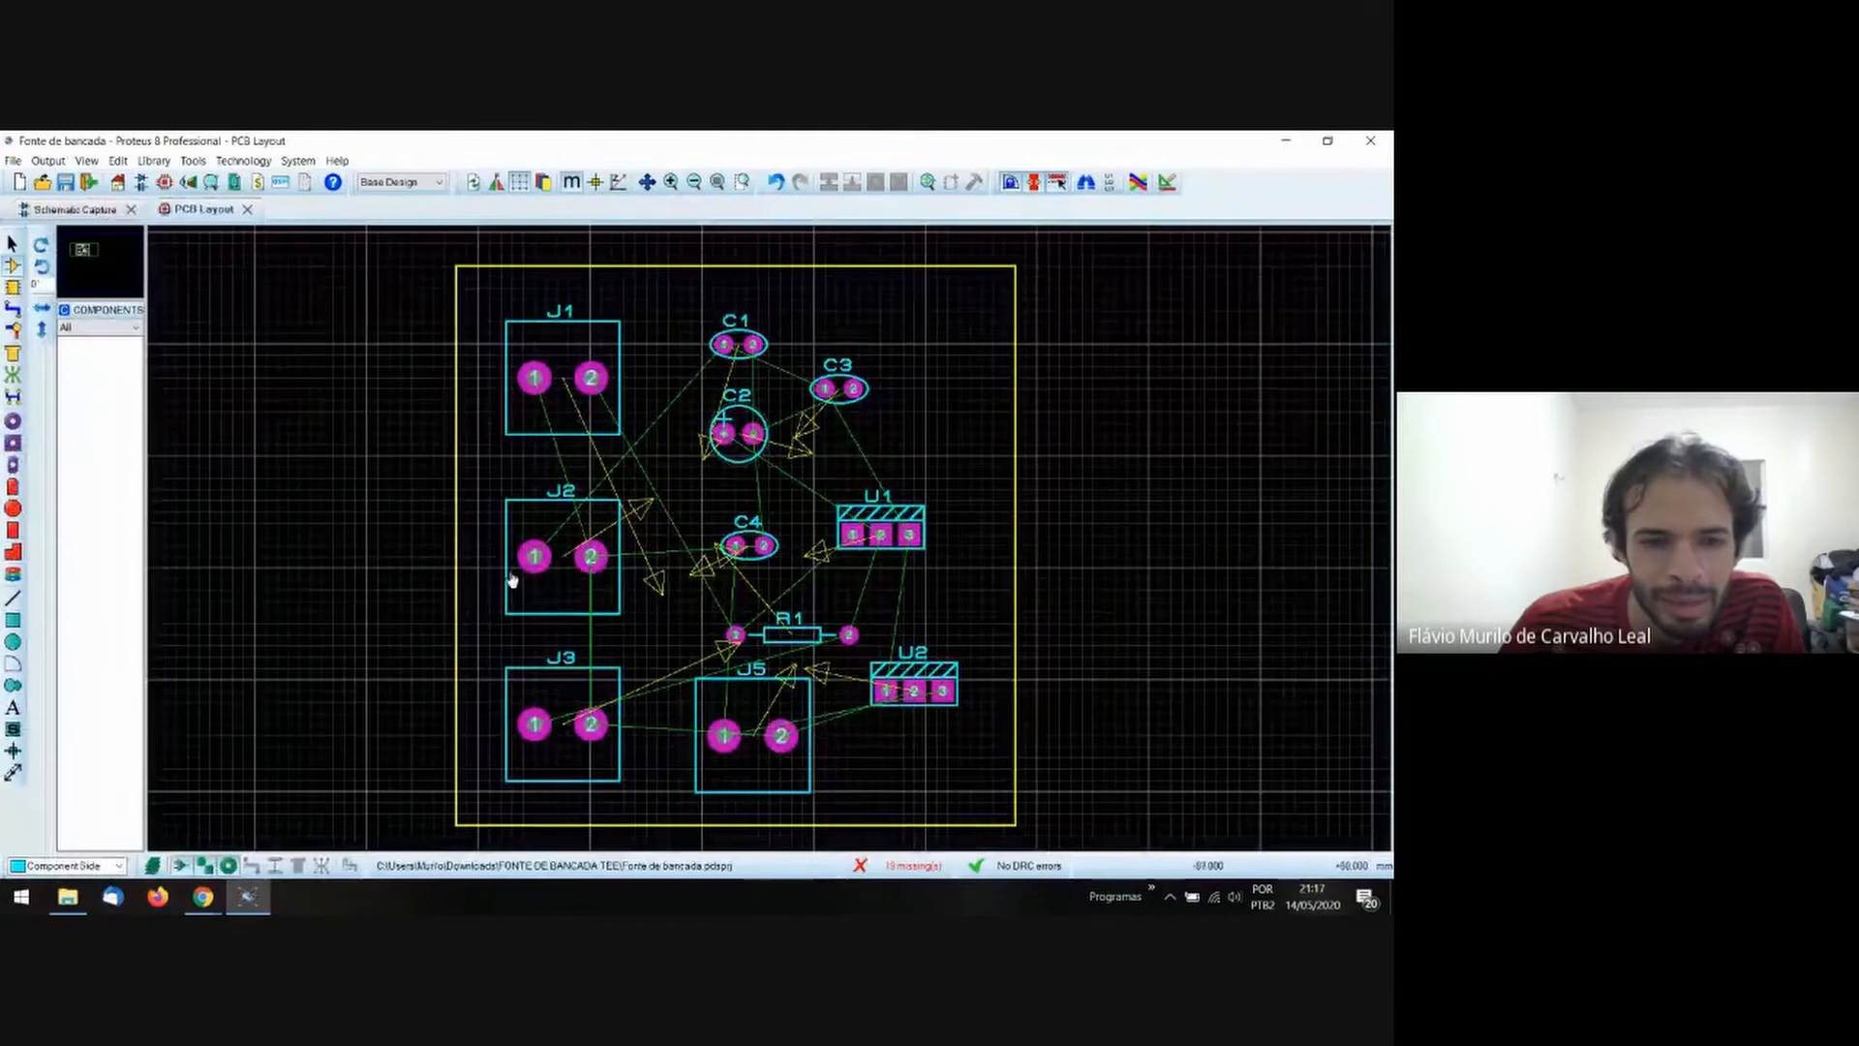
{"action": "left_click", "coordinate": [513, 582]}
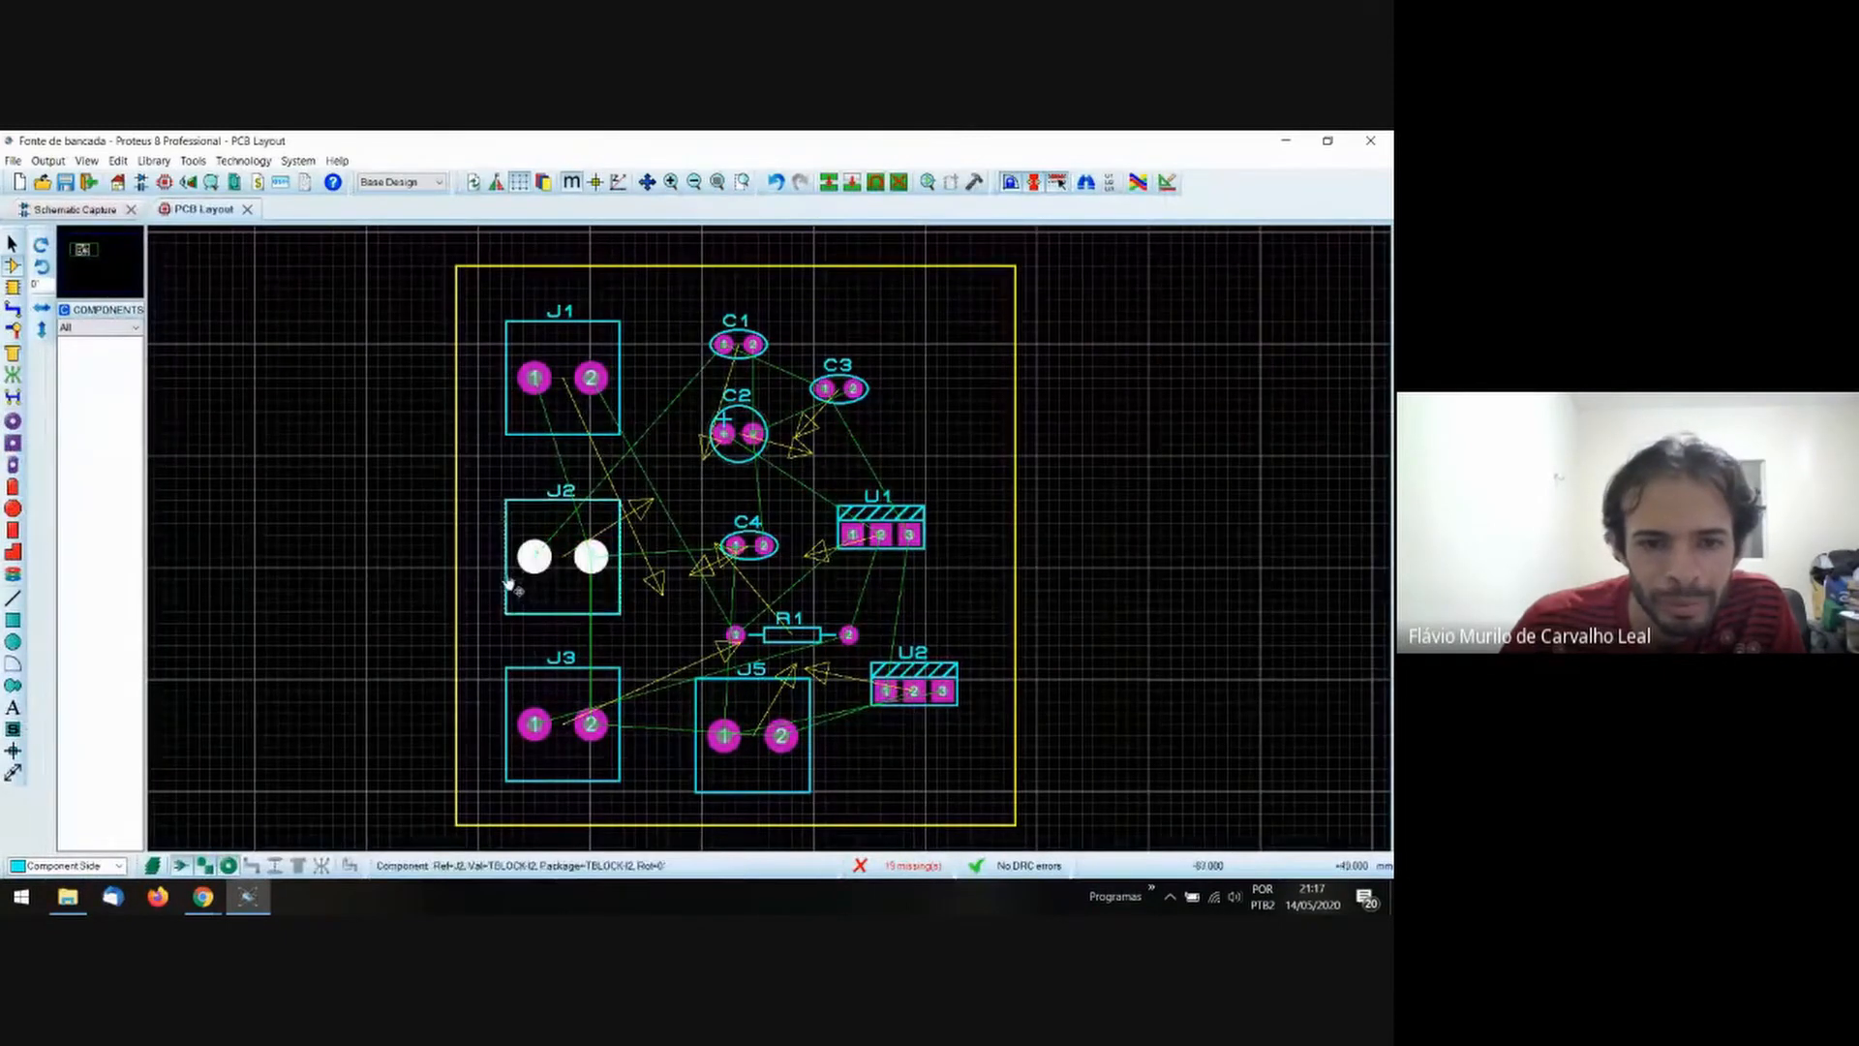
{"action": "left_click_drag", "start_coordinate": [510, 583], "coordinate": [491, 577]}
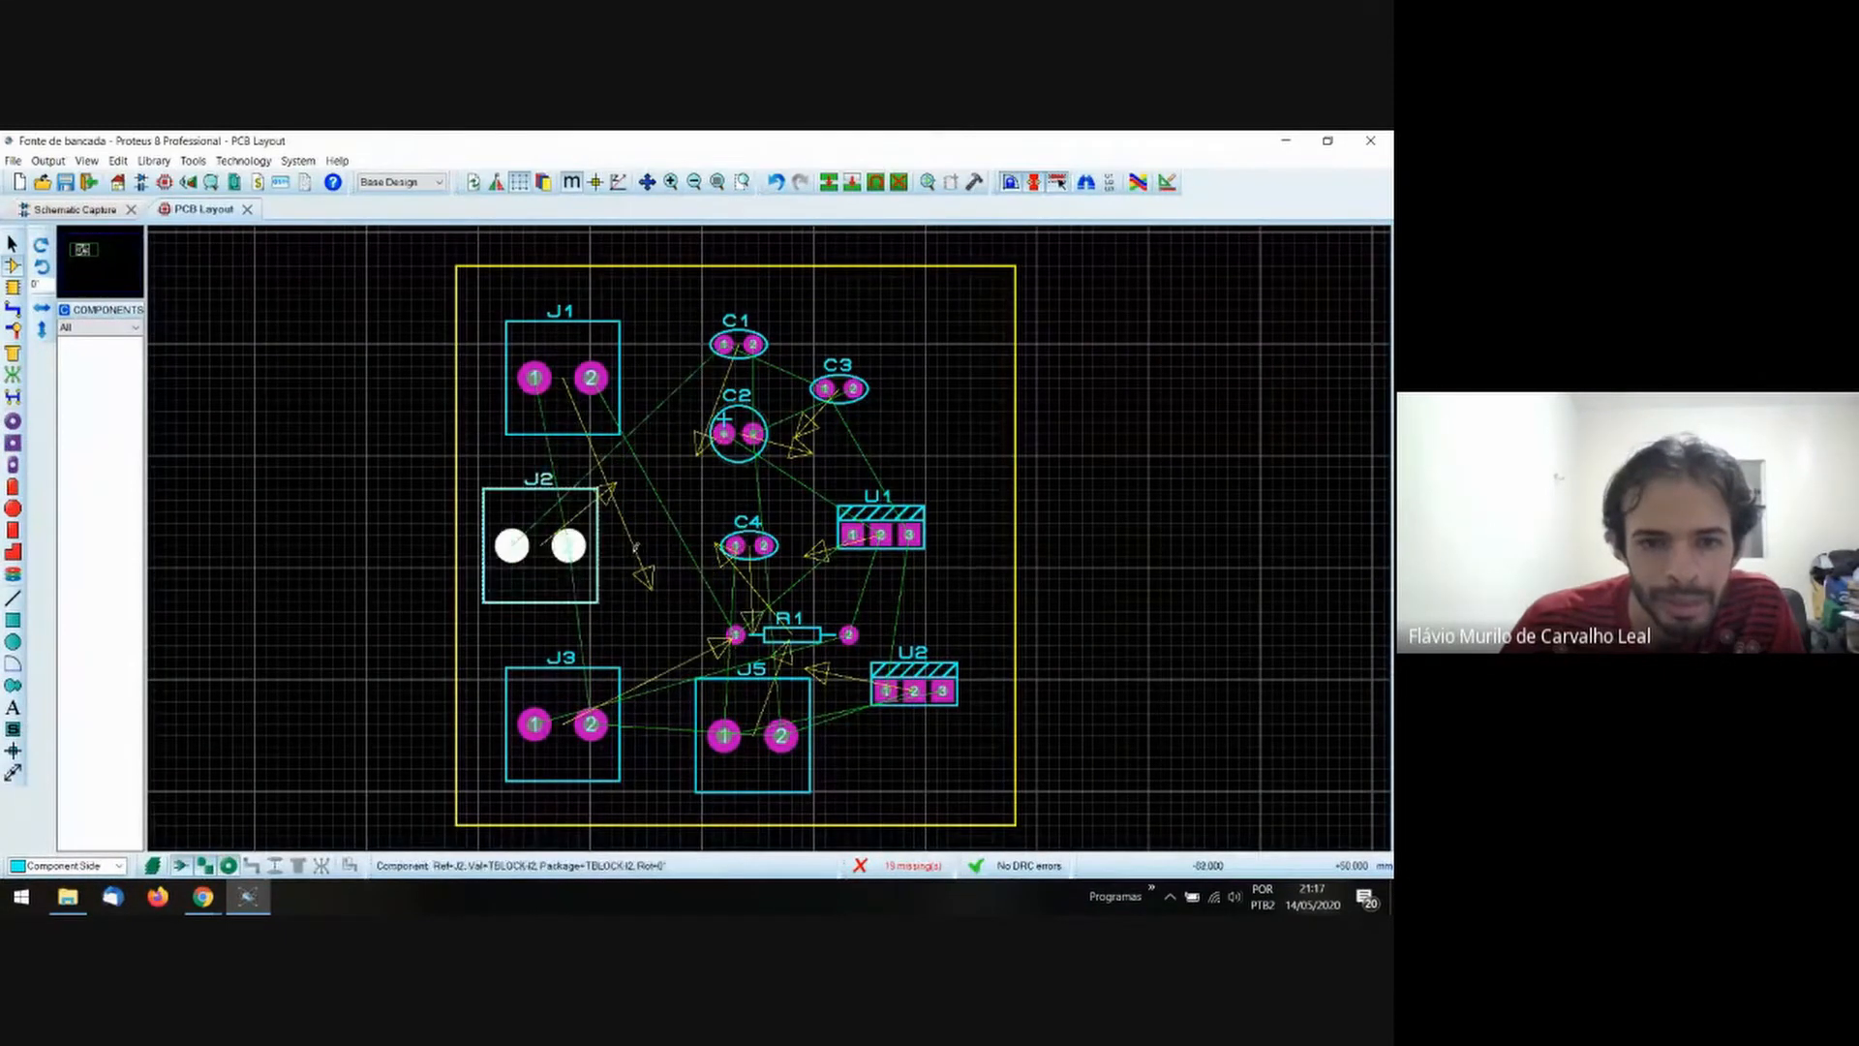
Check the schematic, then move J3 to the board's right side opposite J2 and U1 into the lower left corner.
{"action": "left_click", "coordinate": [75, 217]}
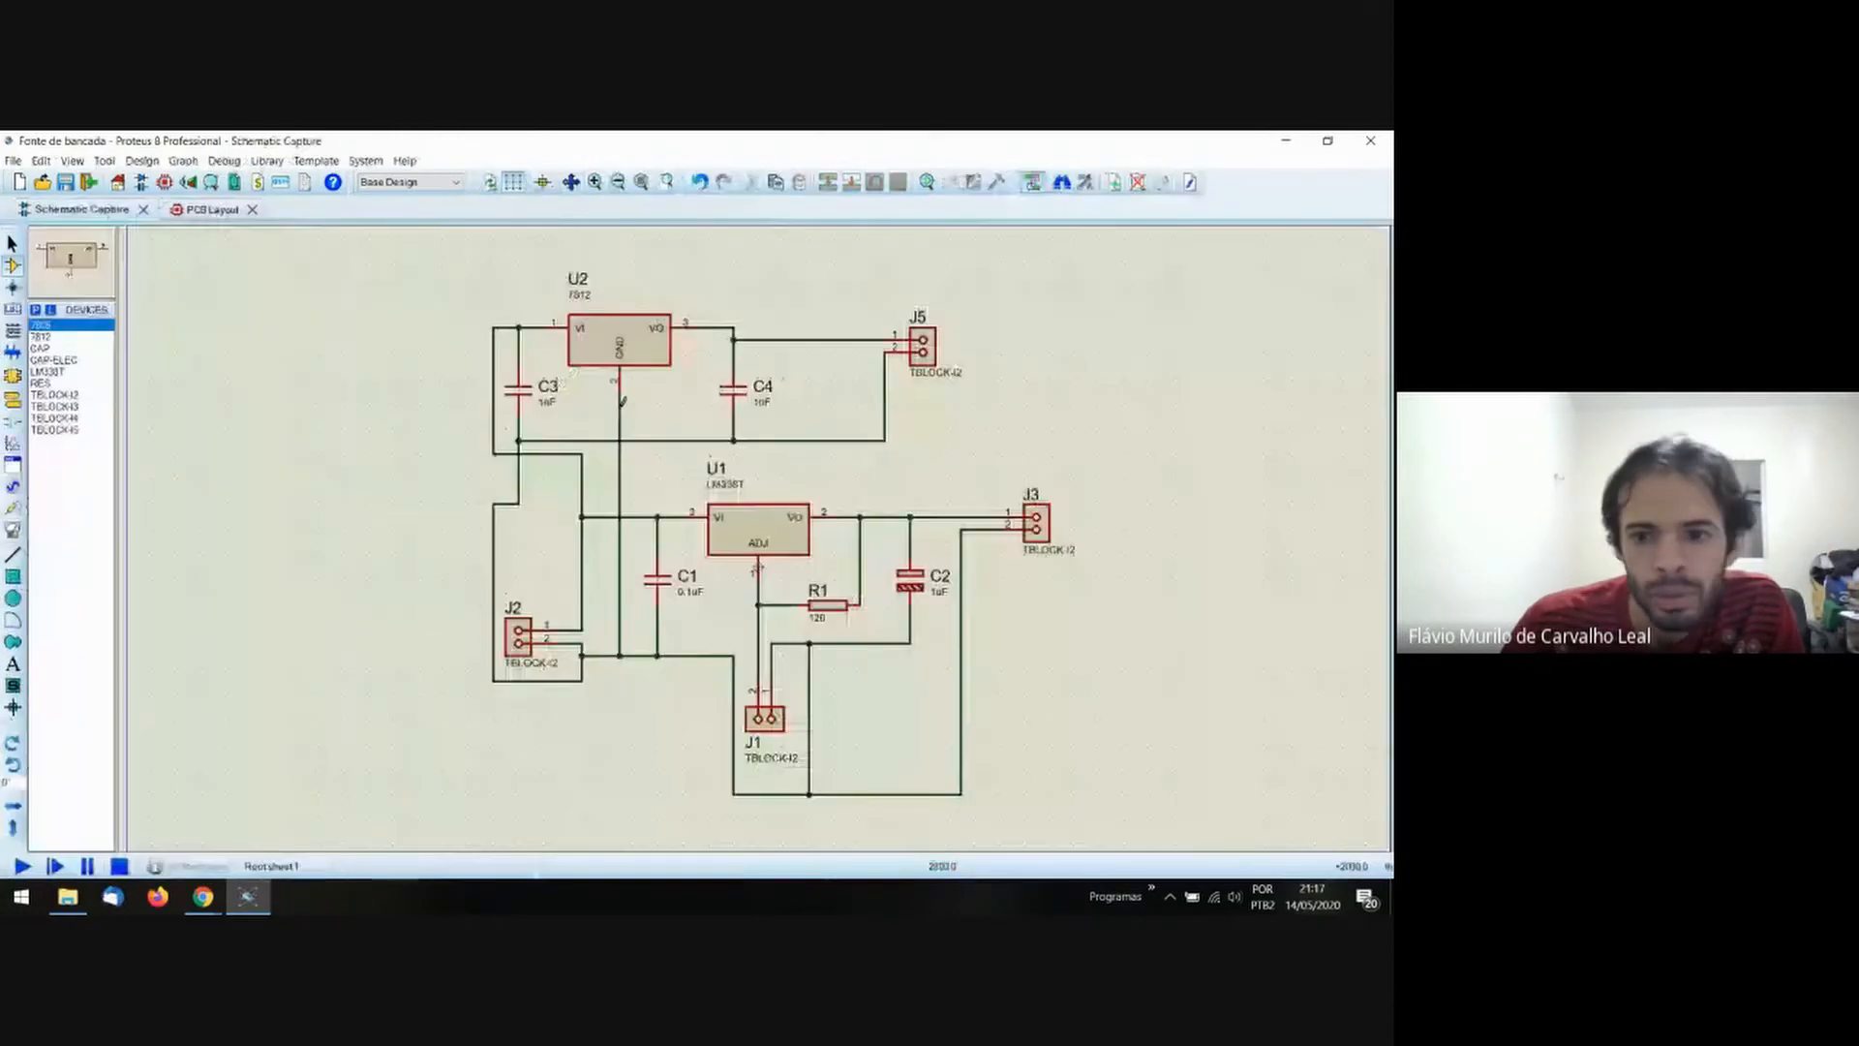
{"action": "left_click", "coordinate": [186, 219]}
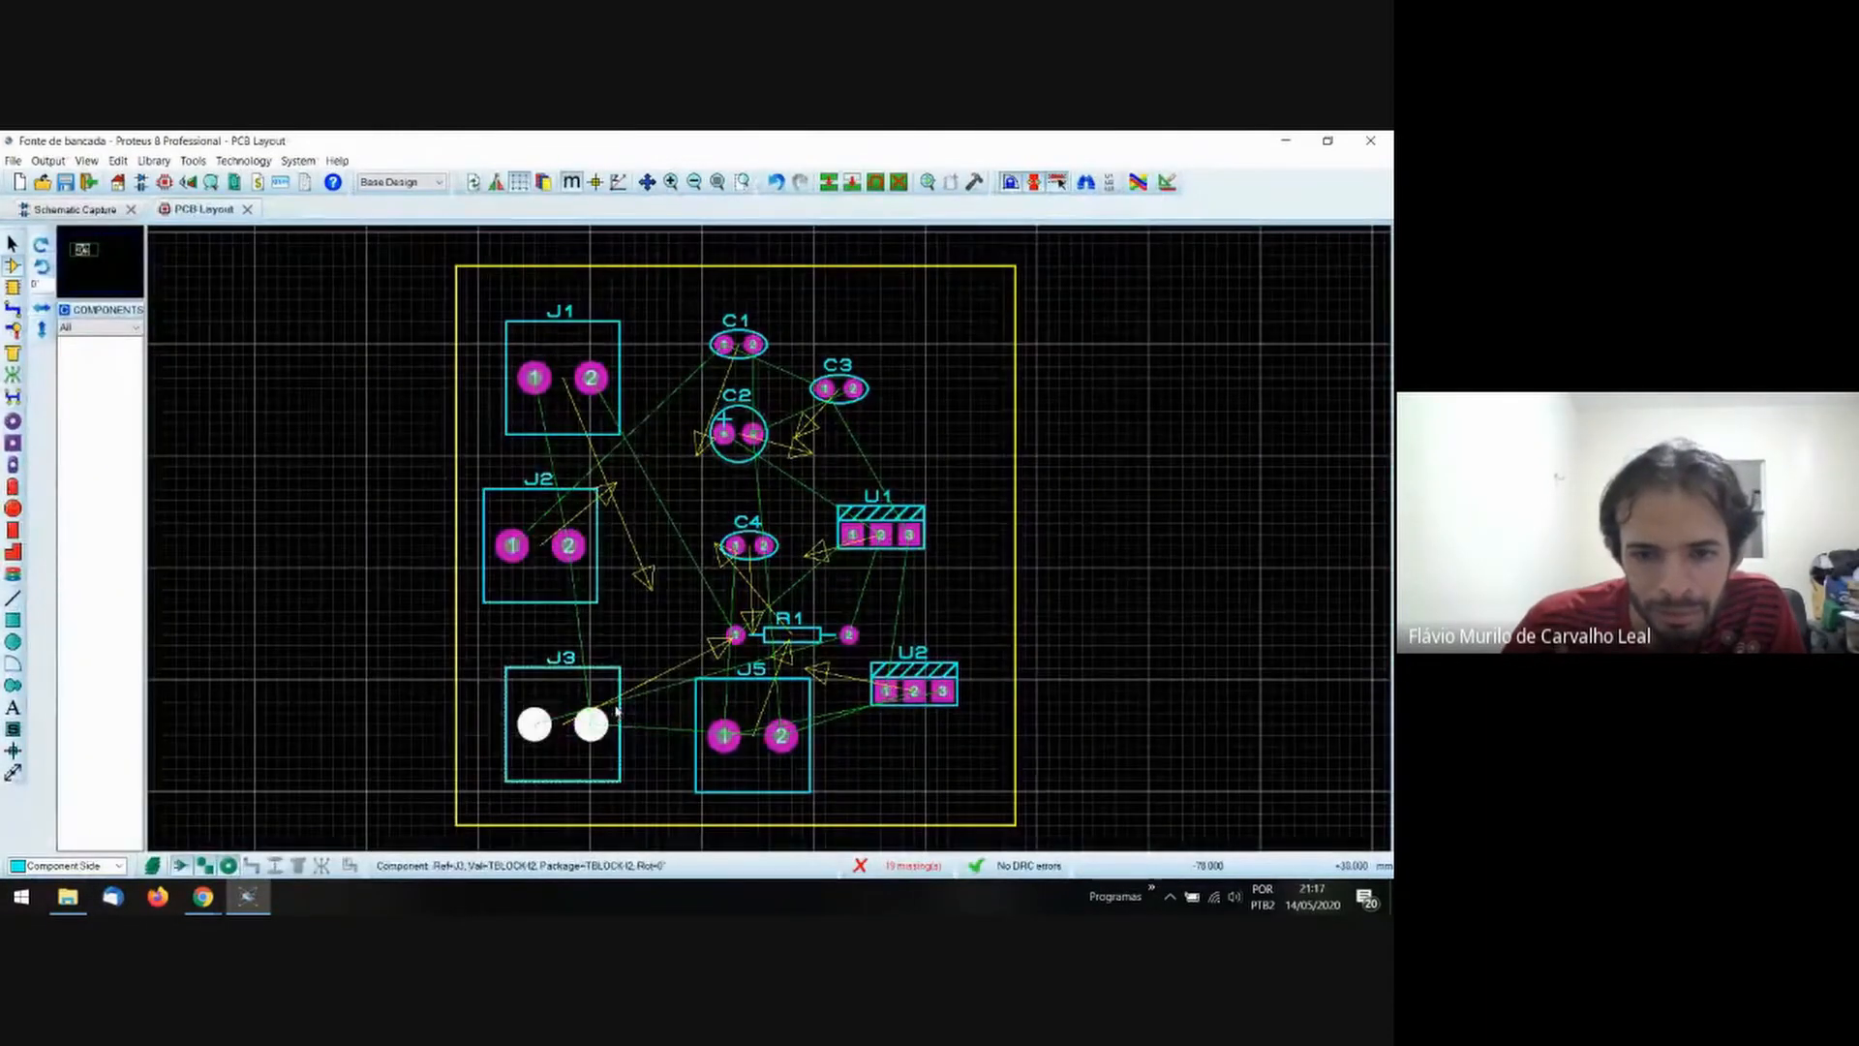
{"action": "left_click_drag", "start_coordinate": [619, 716], "coordinate": [1313, 456]}
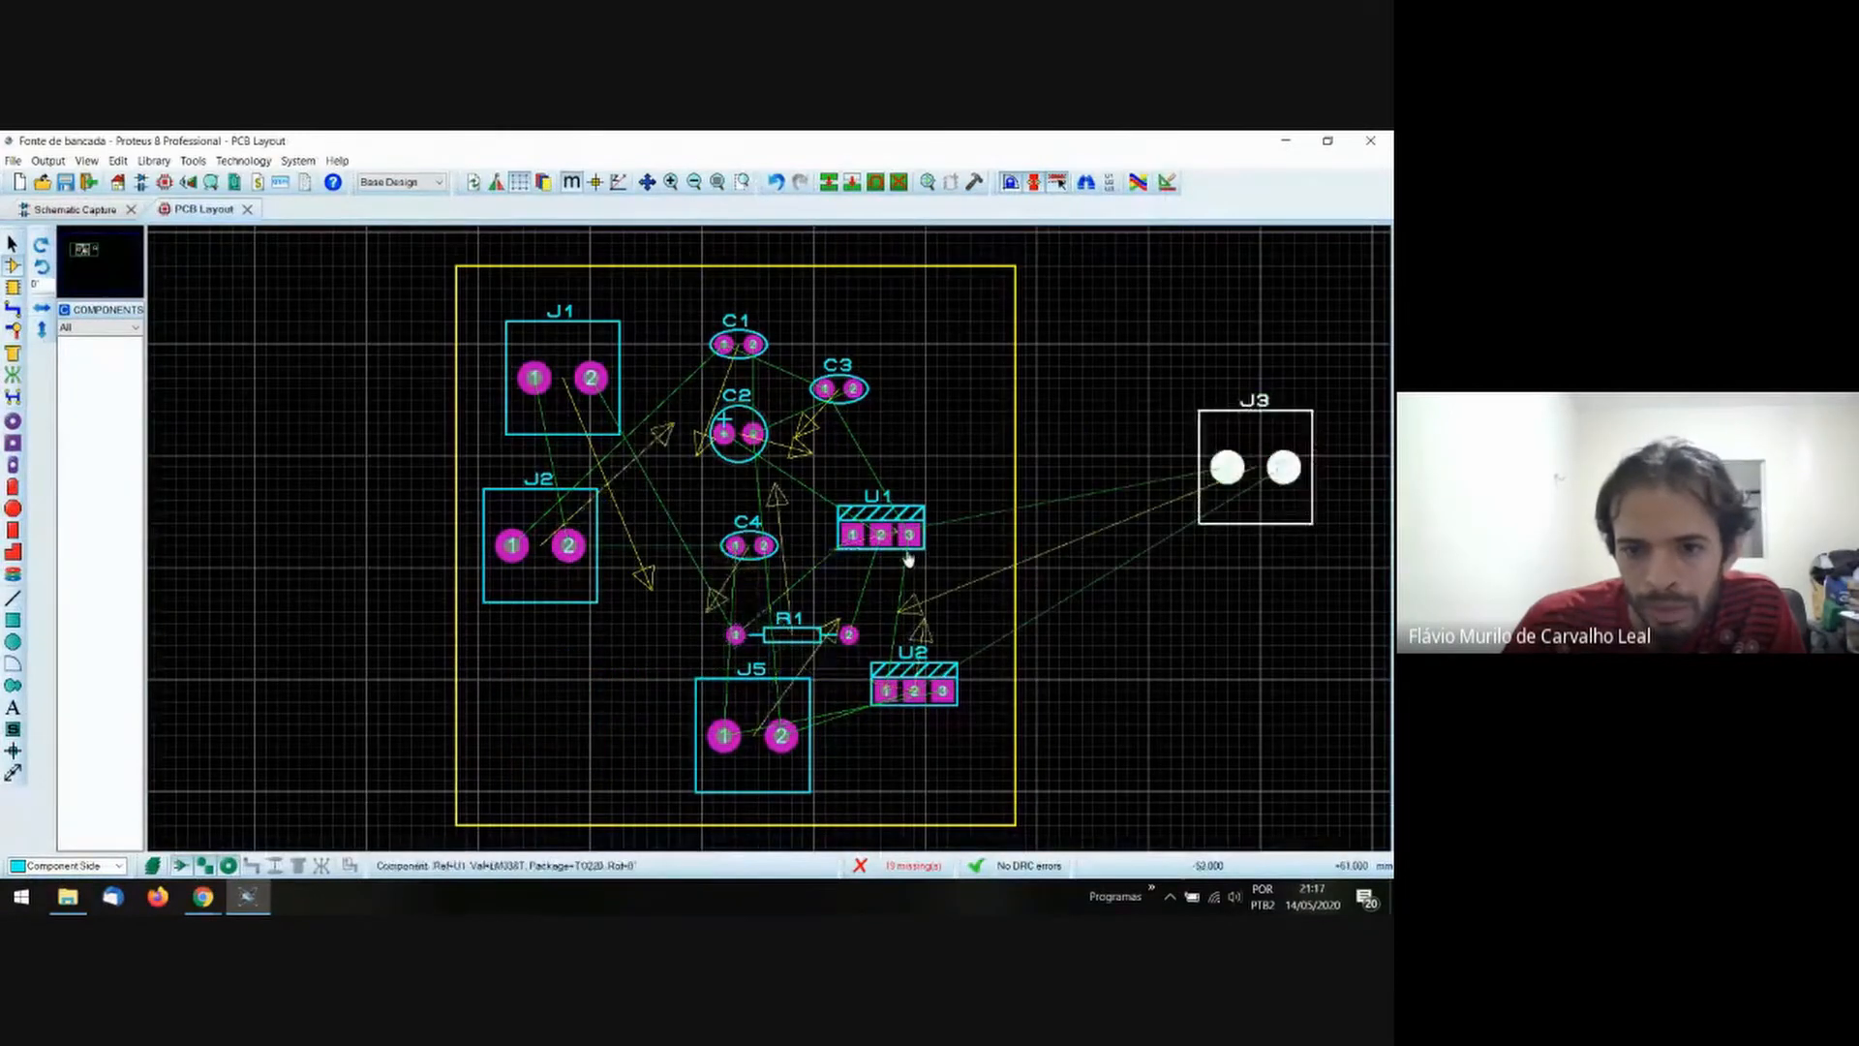
{"action": "left_click_drag", "start_coordinate": [902, 556], "coordinate": [554, 768]}
{"action": "left_click", "coordinate": [1293, 528]}
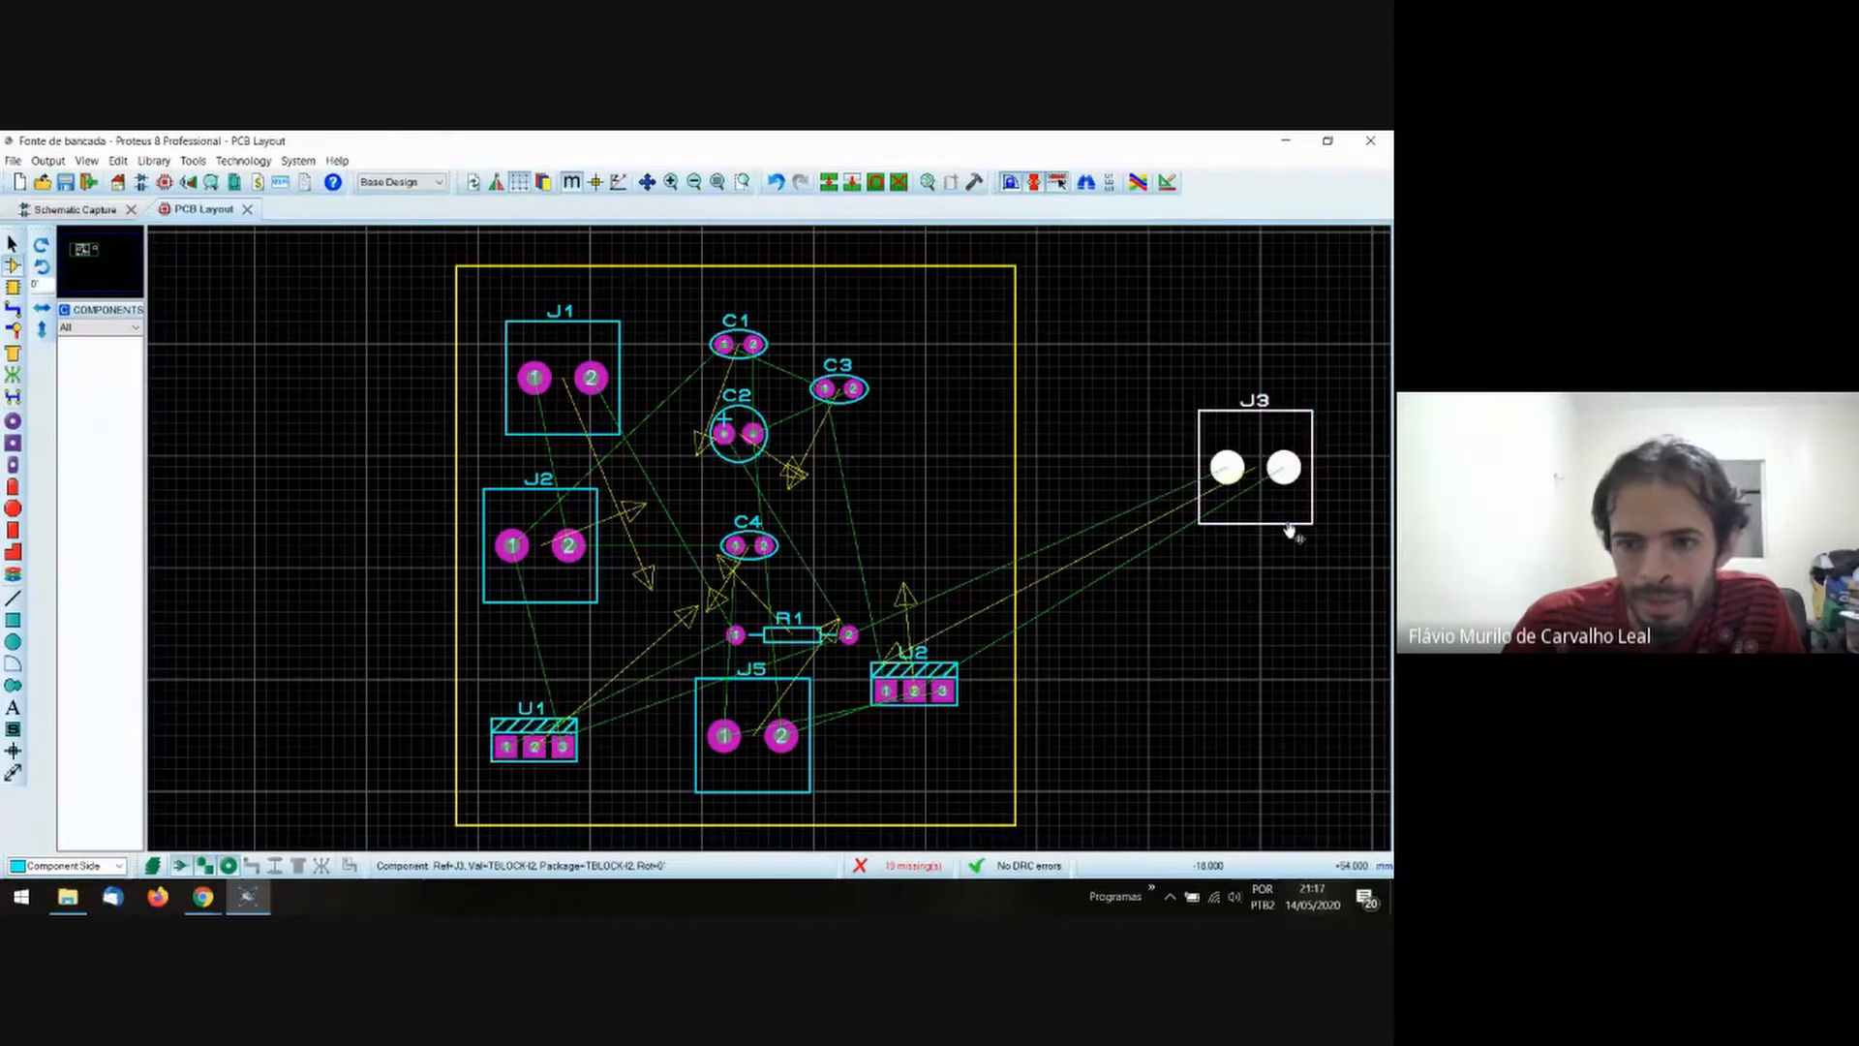
{"action": "left_click_drag", "start_coordinate": [1292, 529], "coordinate": [958, 607]}
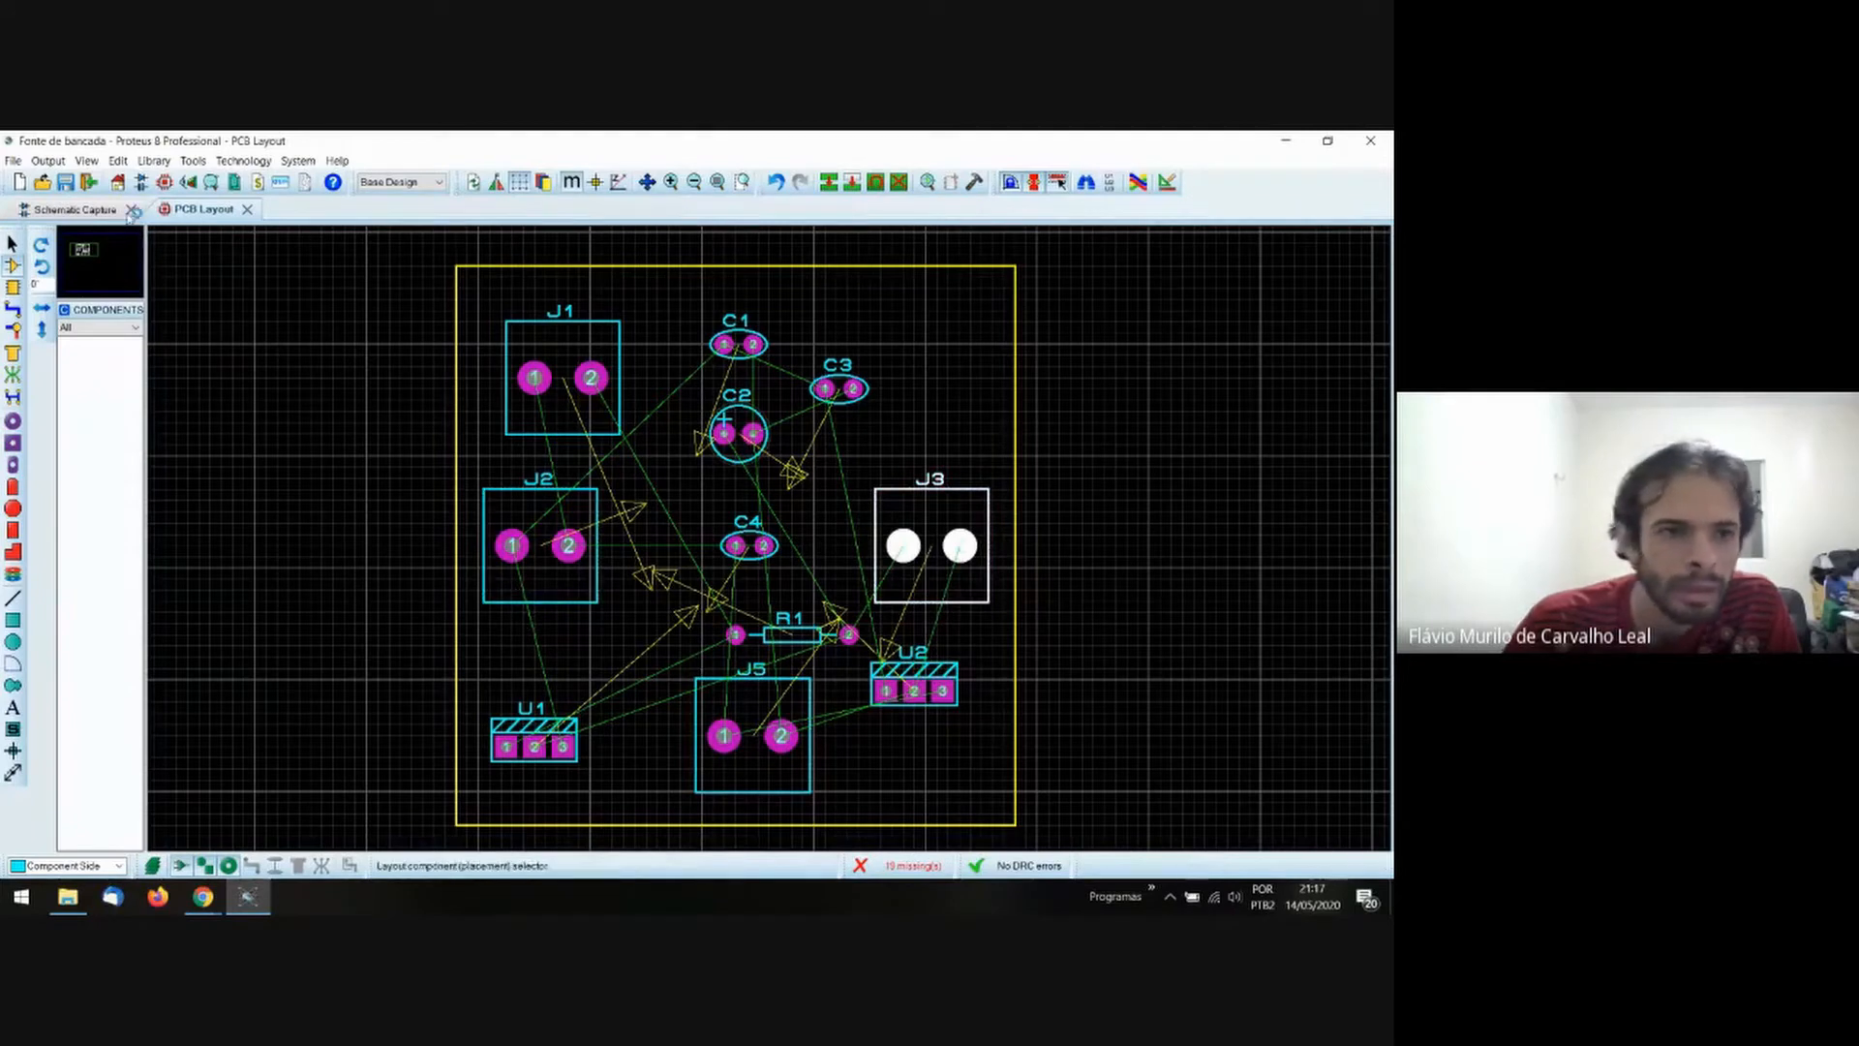
After checking the schematic, set J1 and J5 side by side along the board's bottom edge and shift U2 to the right of J5.
{"action": "left_click", "coordinate": [89, 212]}
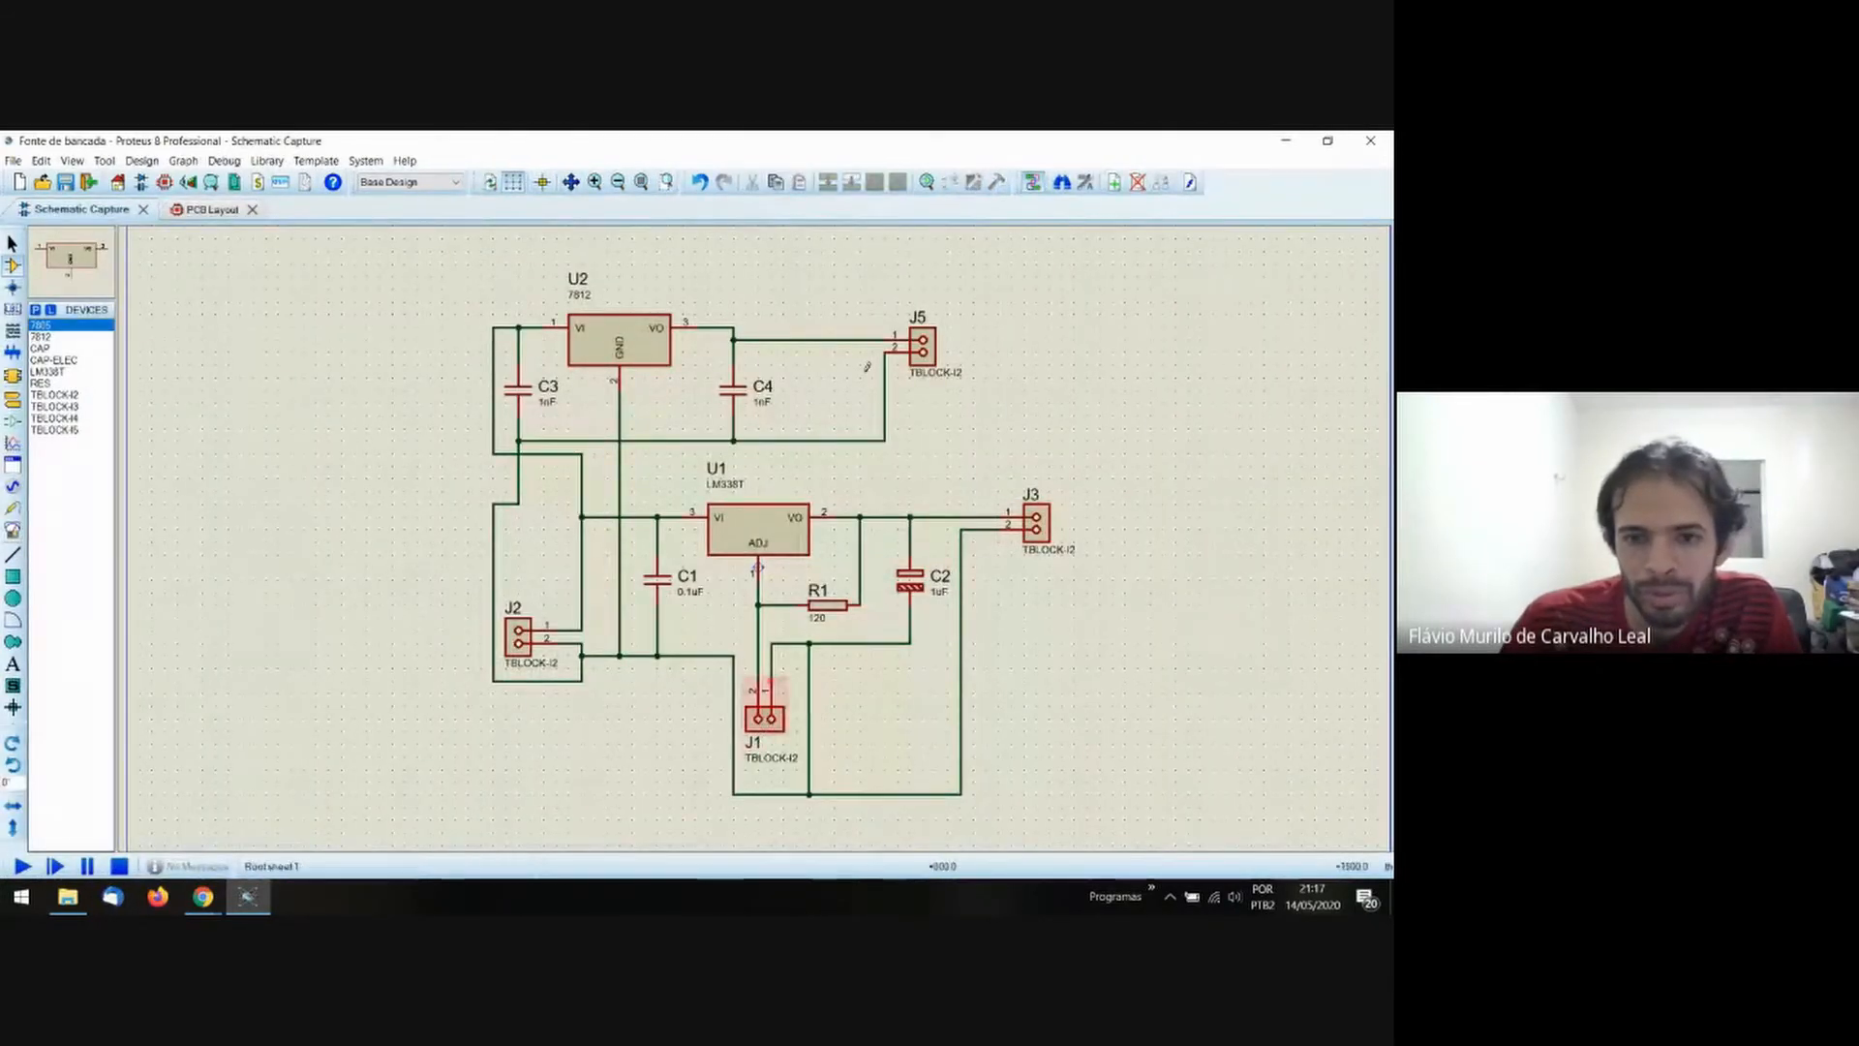
{"action": "left_click", "coordinate": [207, 210]}
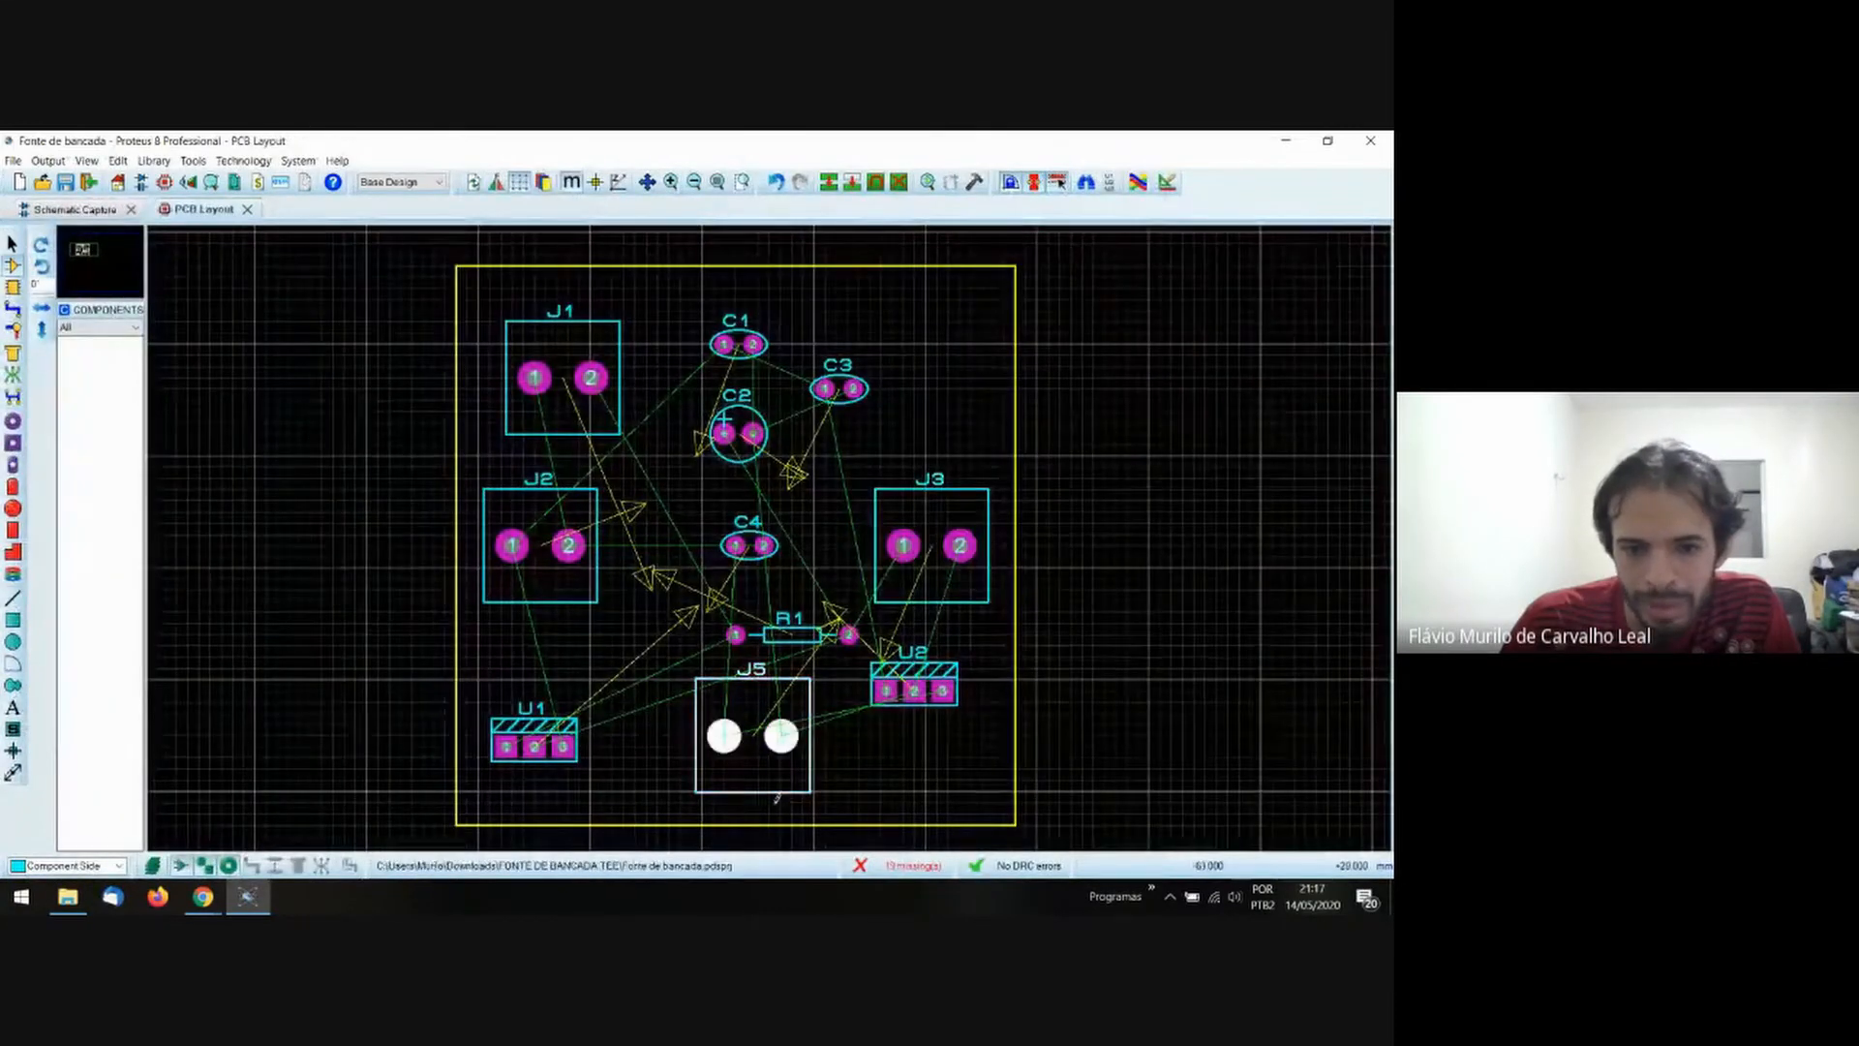
{"action": "left_click_drag", "start_coordinate": [772, 803], "coordinate": [807, 814]}
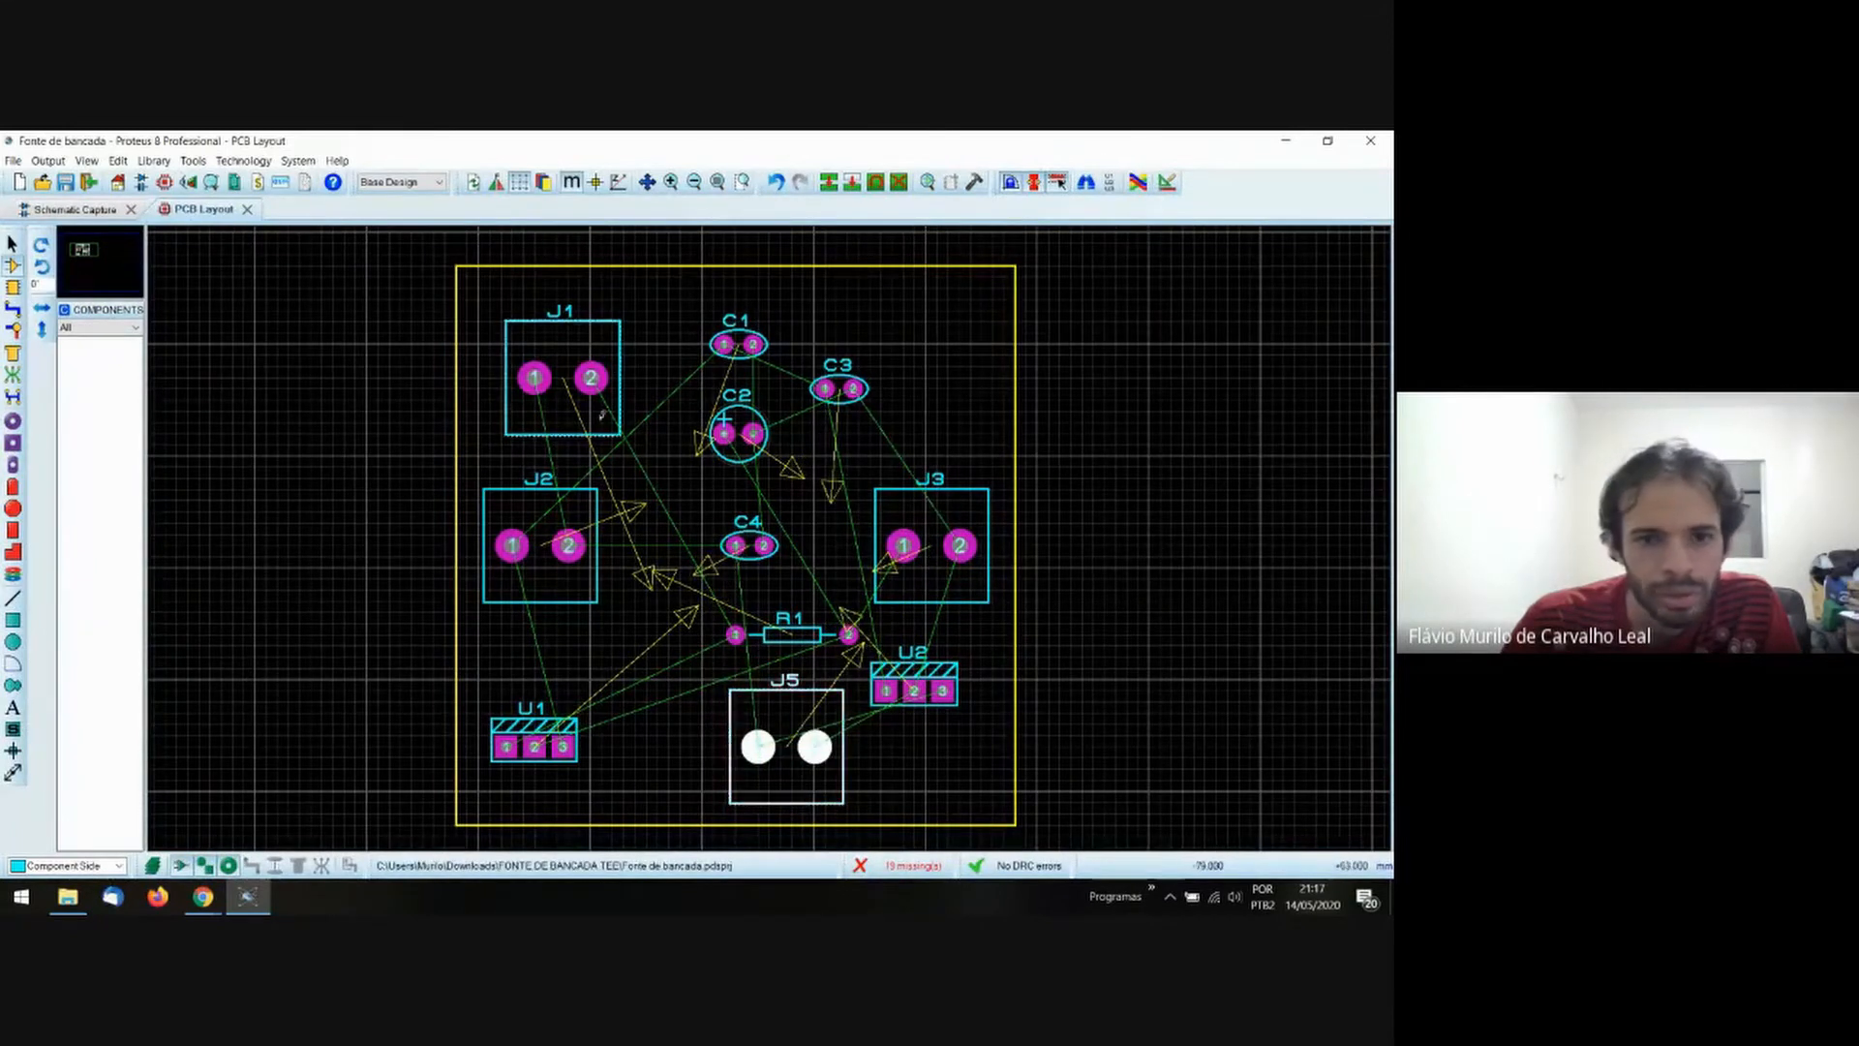
{"action": "left_click_drag", "start_coordinate": [601, 438], "coordinate": [802, 812]}
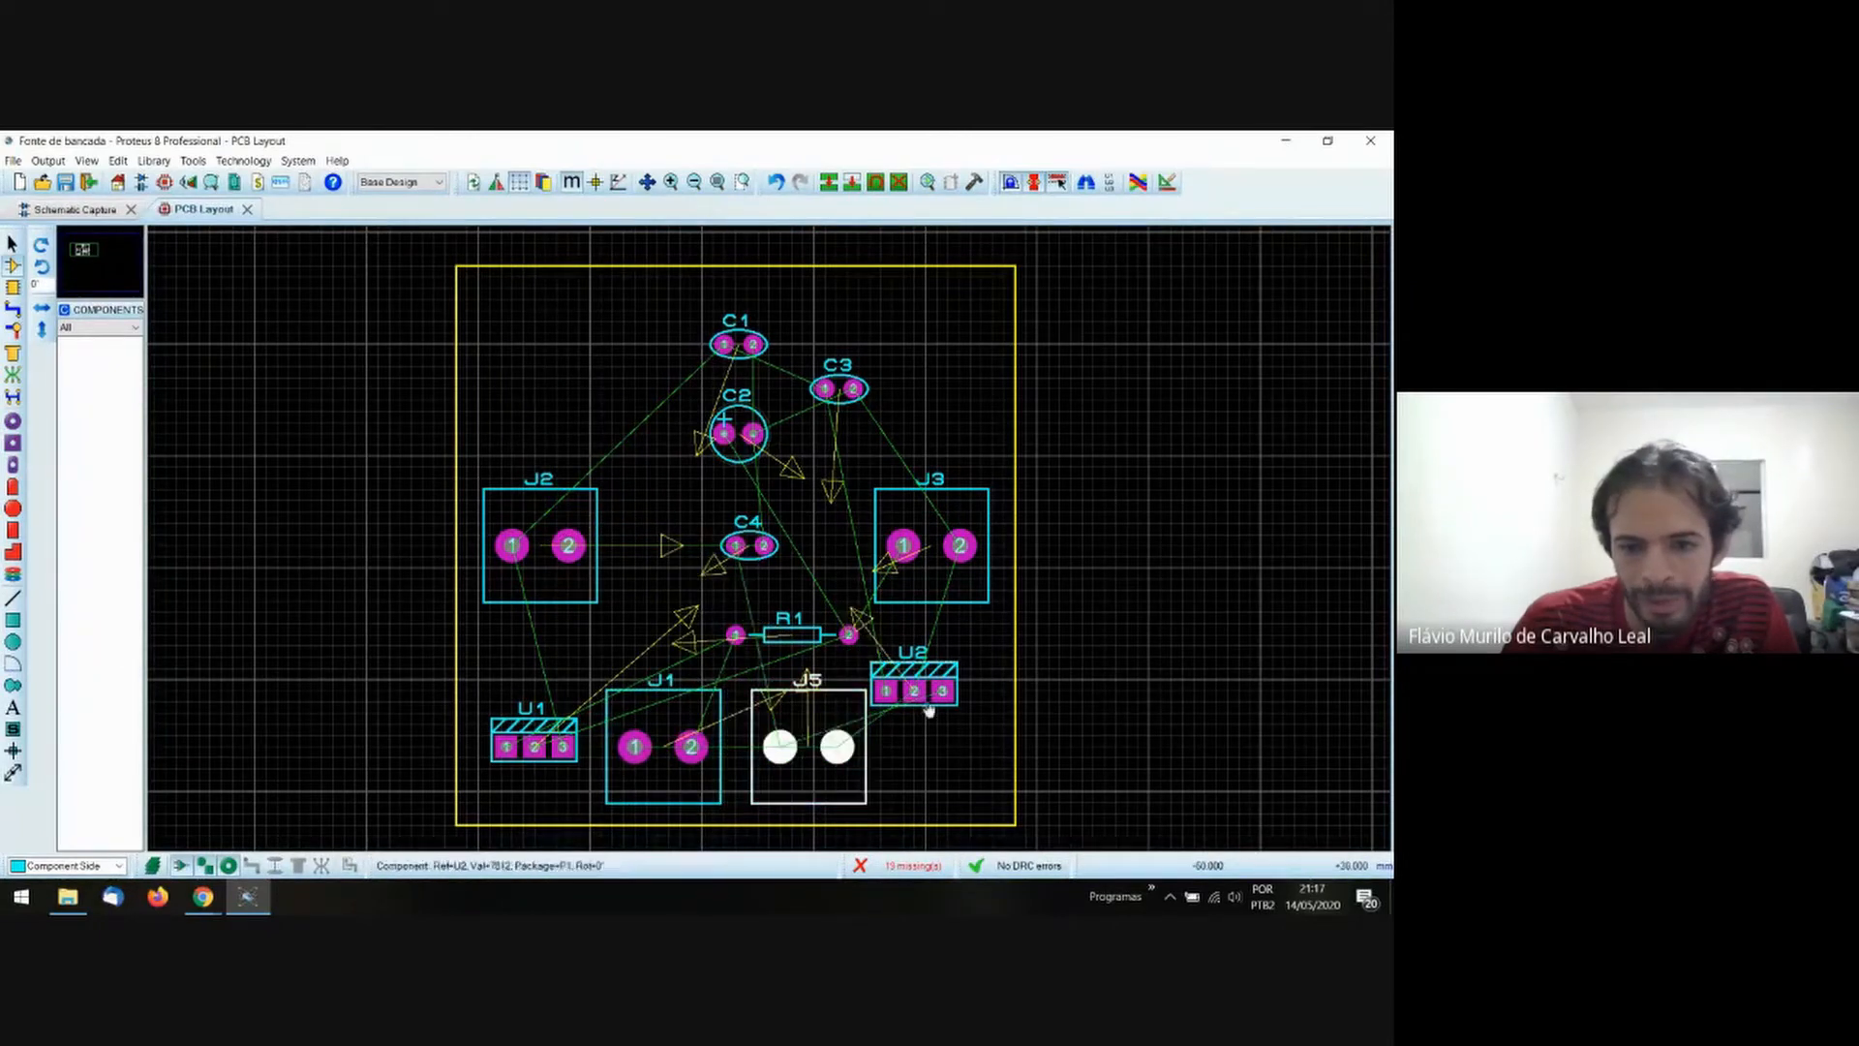
{"action": "left_click_drag", "start_coordinate": [926, 713], "coordinate": [959, 728]}
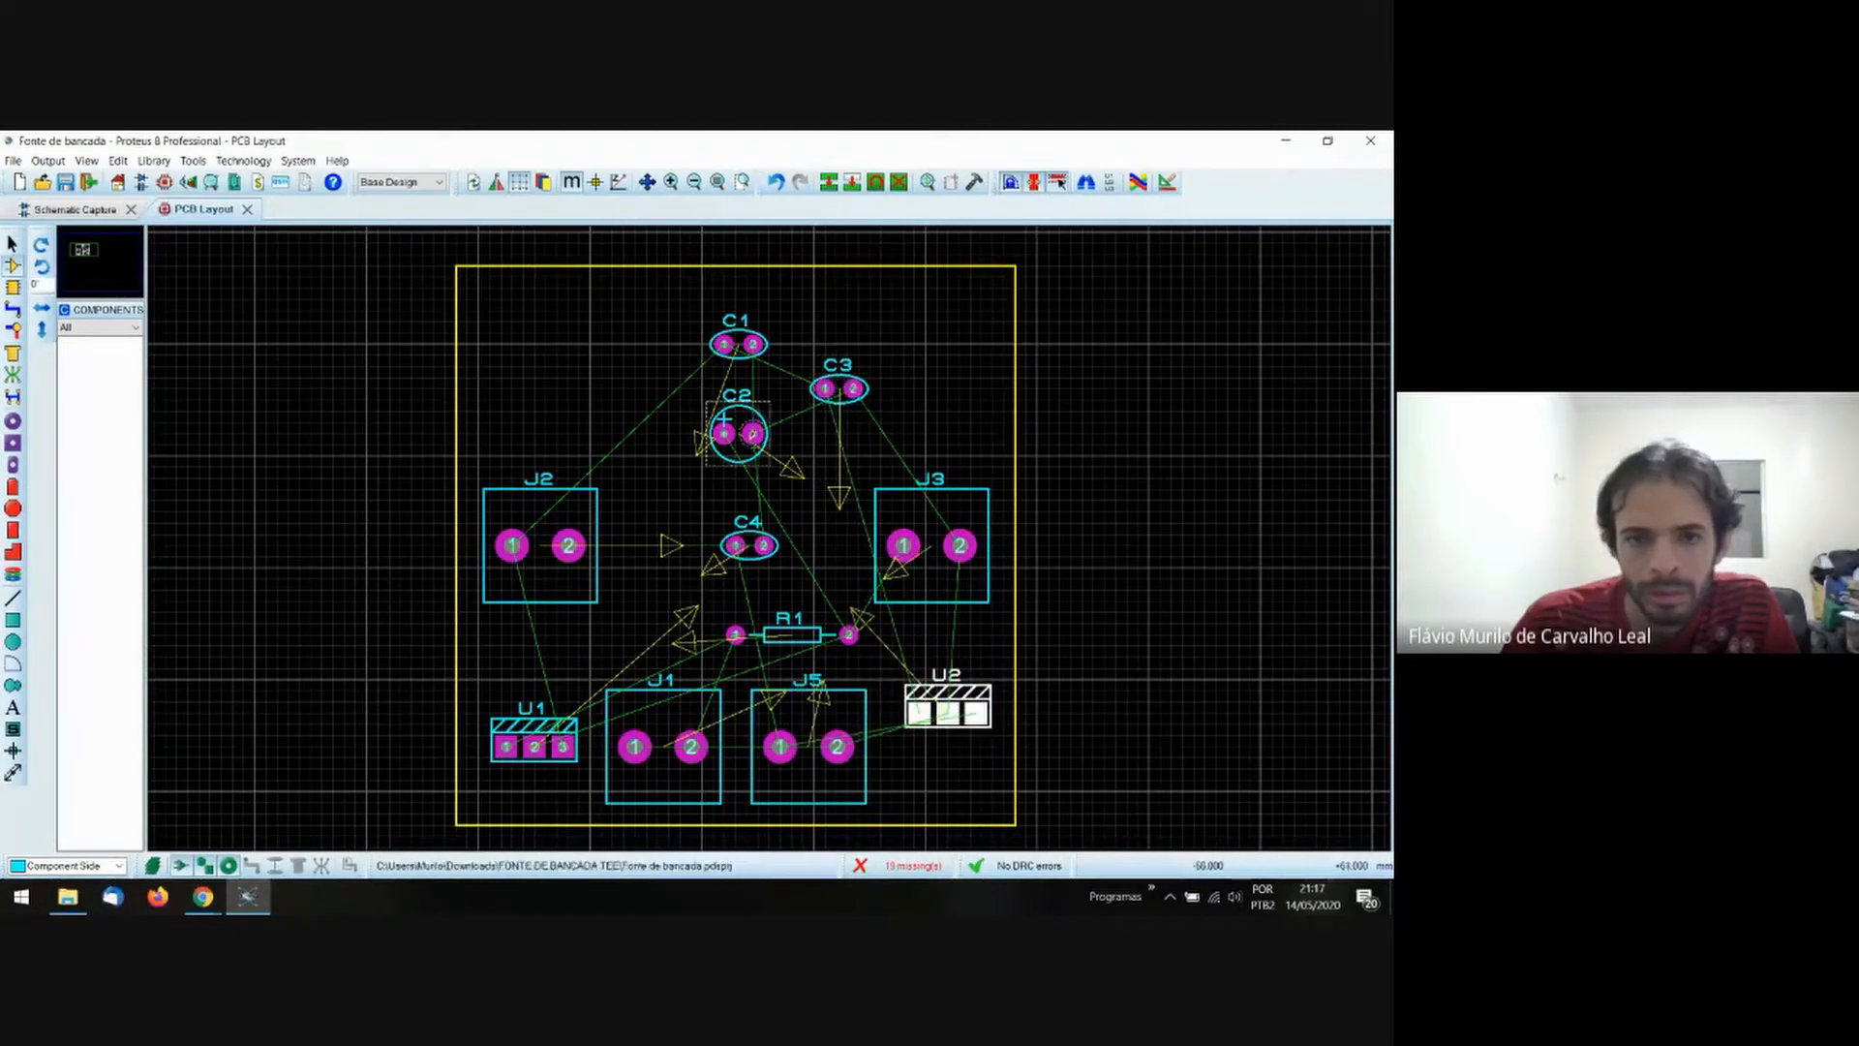
Rotate capacitor C4 90 degrees anti-clockwise and place it just right of J2.
{"action": "right_click", "coordinate": [765, 552]}
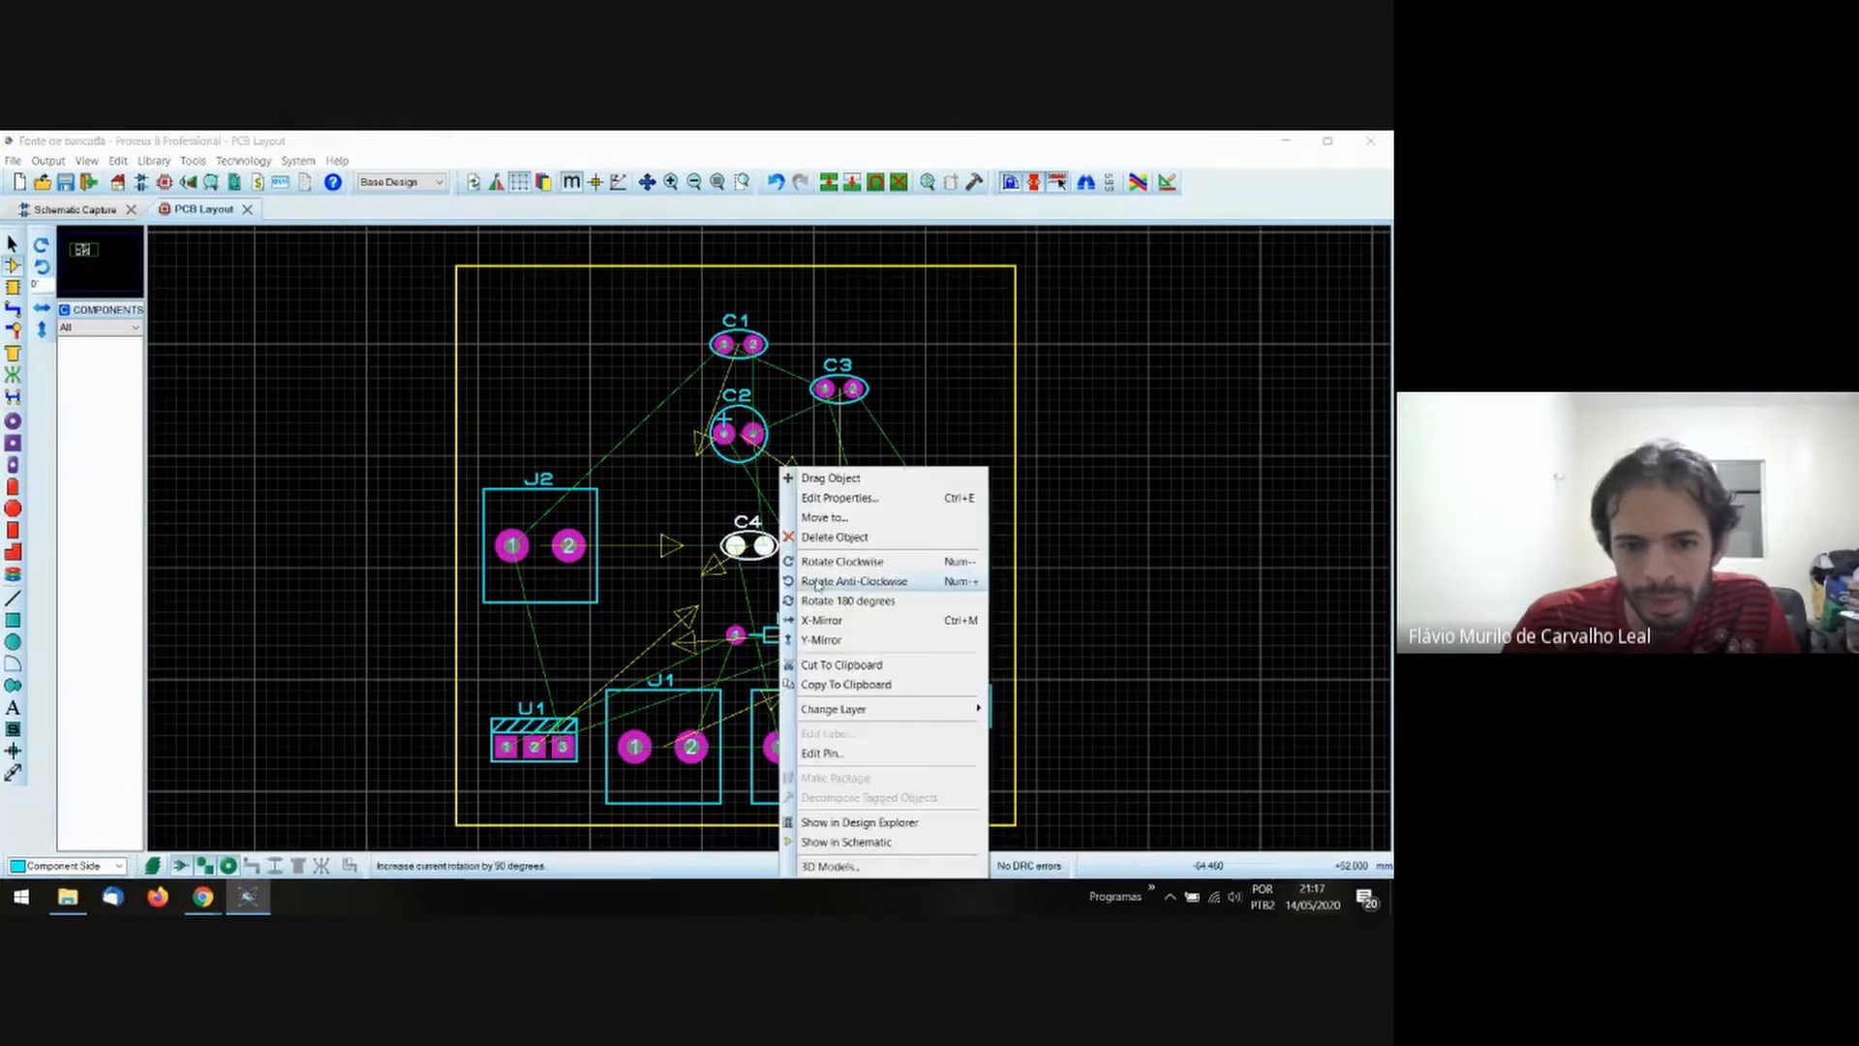
{"action": "left_click", "coordinate": [853, 582]}
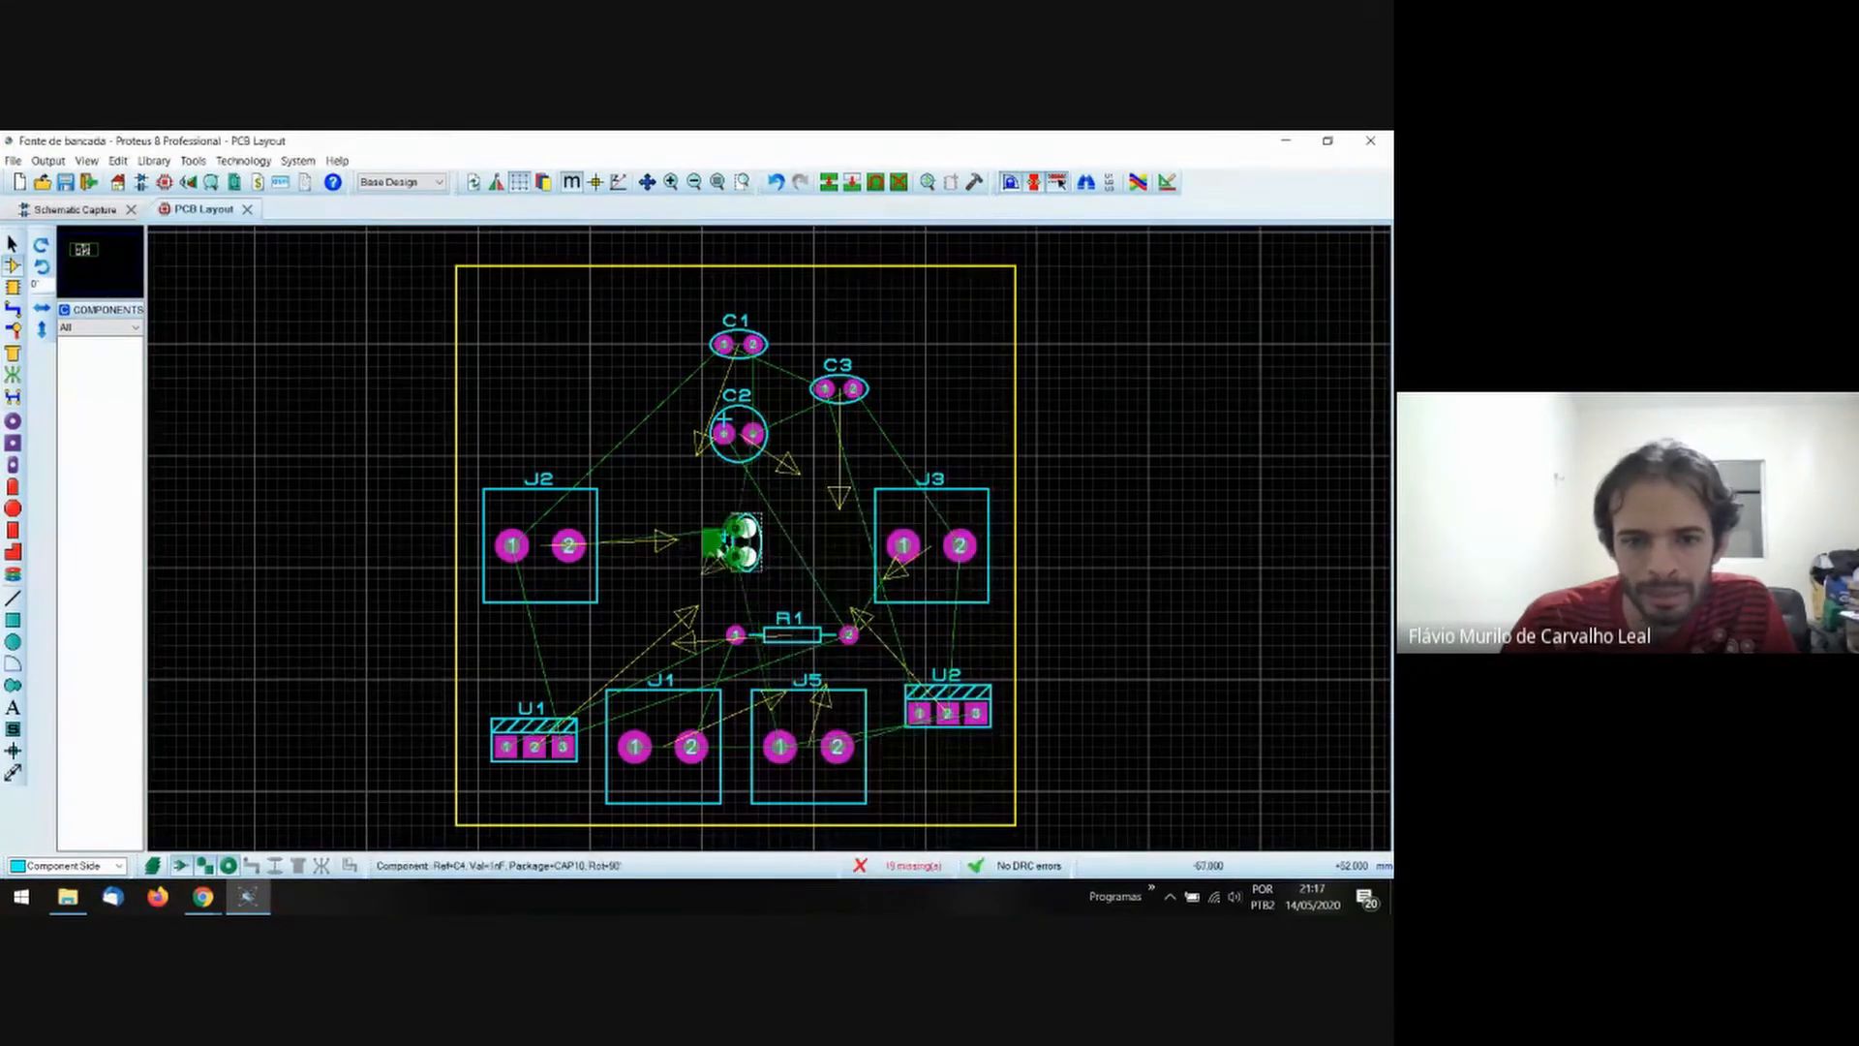
{"action": "left_click_drag", "start_coordinate": [677, 545], "coordinate": [676, 545]}
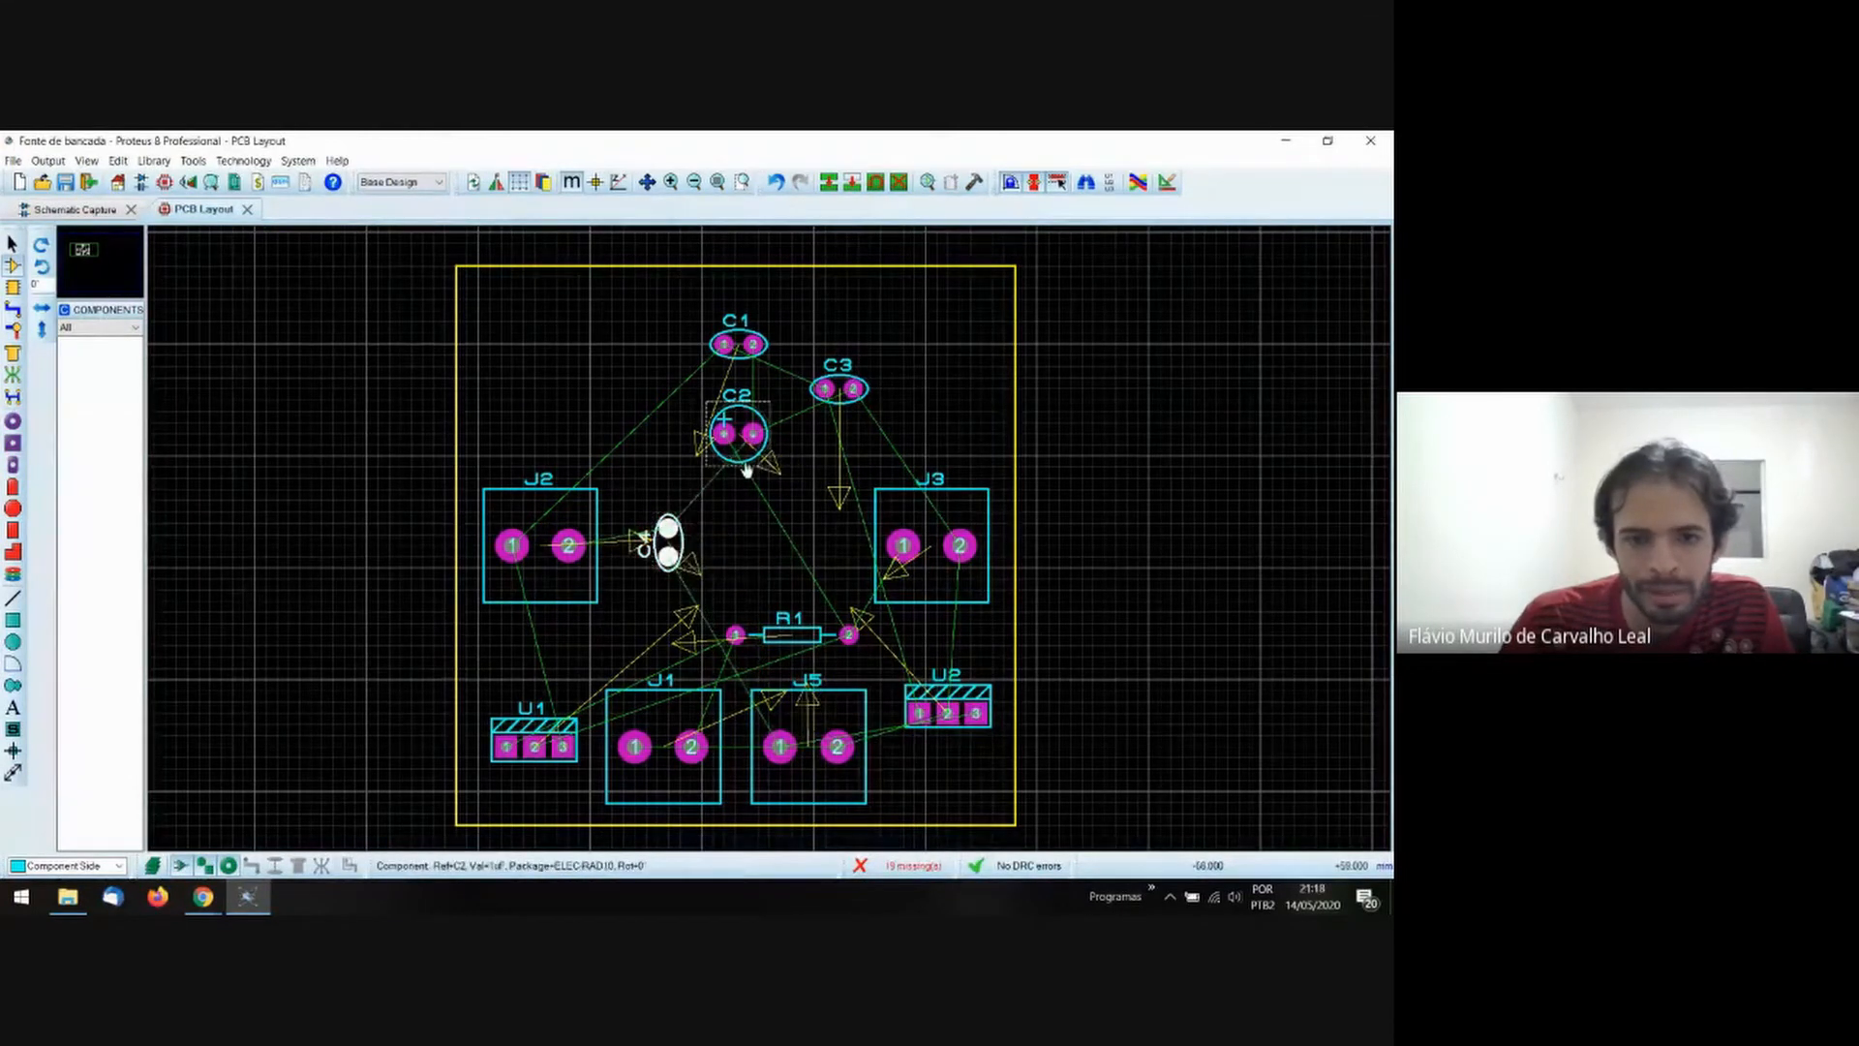
Rotate capacitor C2 by 180 degrees.
{"action": "right_click", "coordinate": [746, 469]}
{"action": "left_click", "coordinate": [821, 575]}
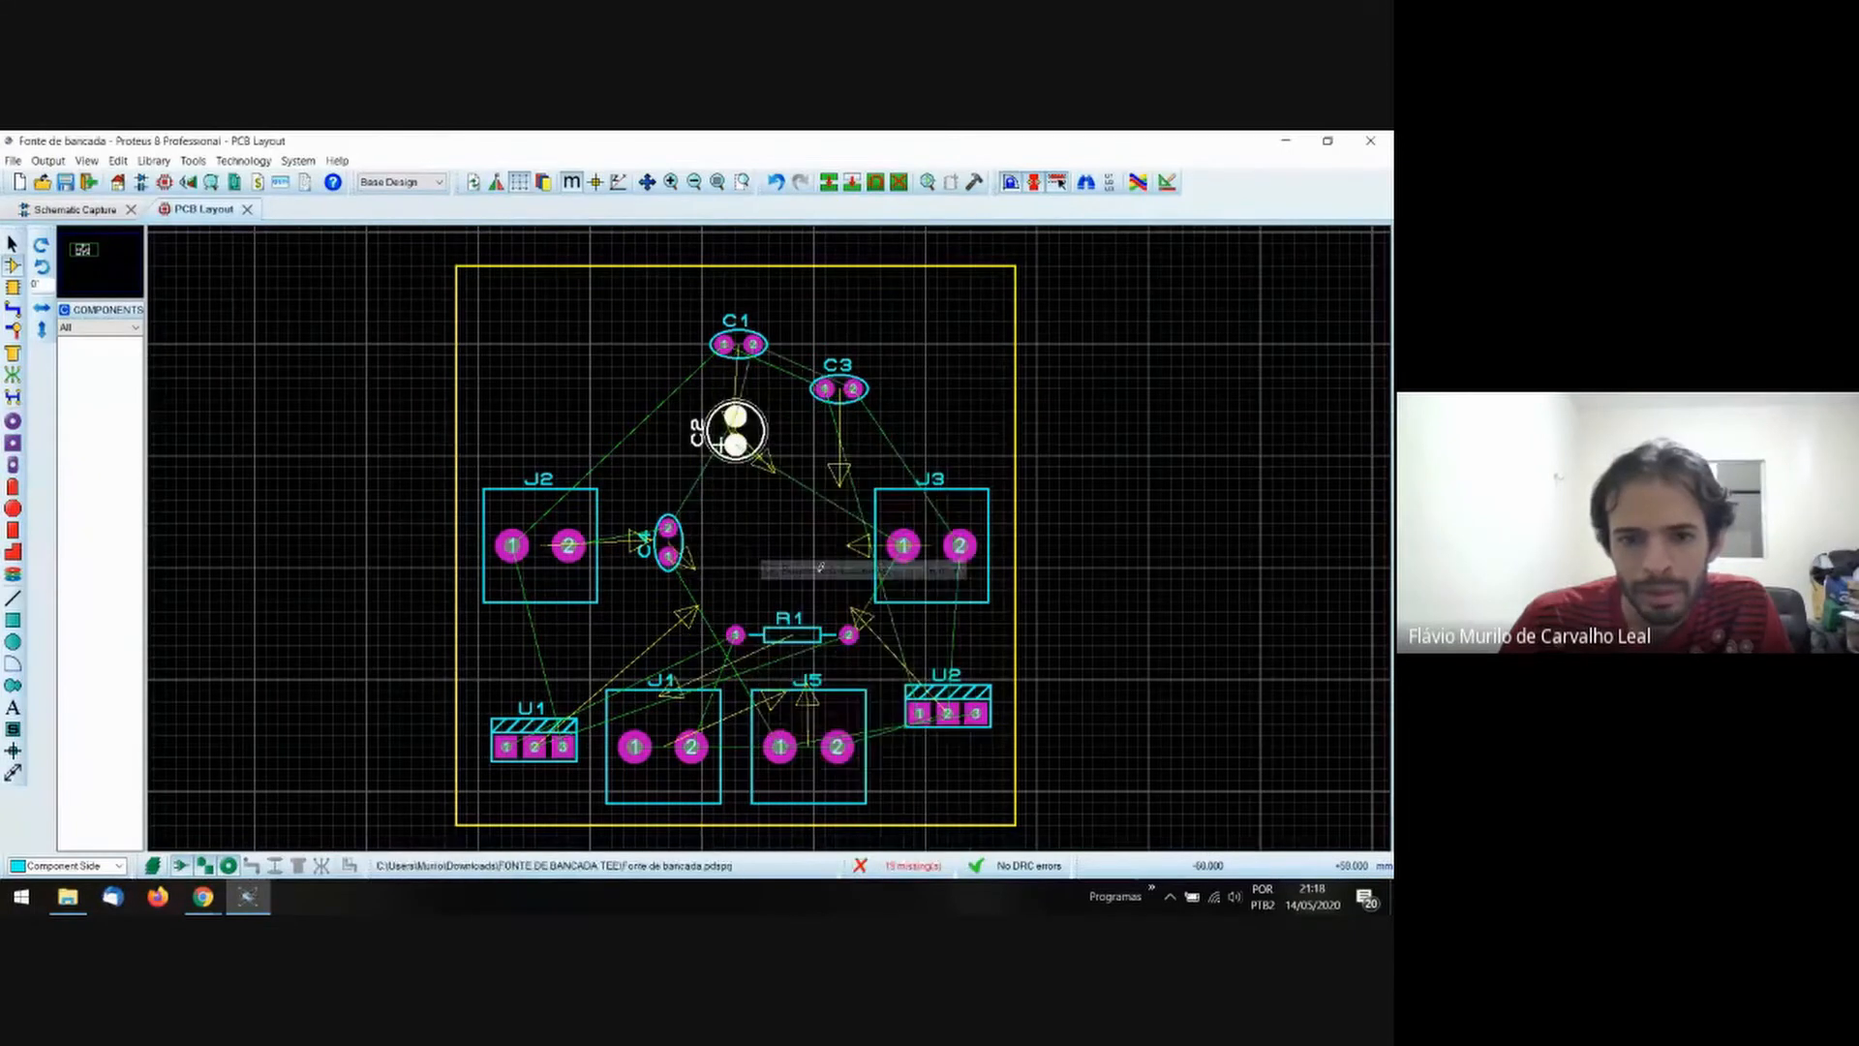
{"action": "right_click", "coordinate": [753, 452]}
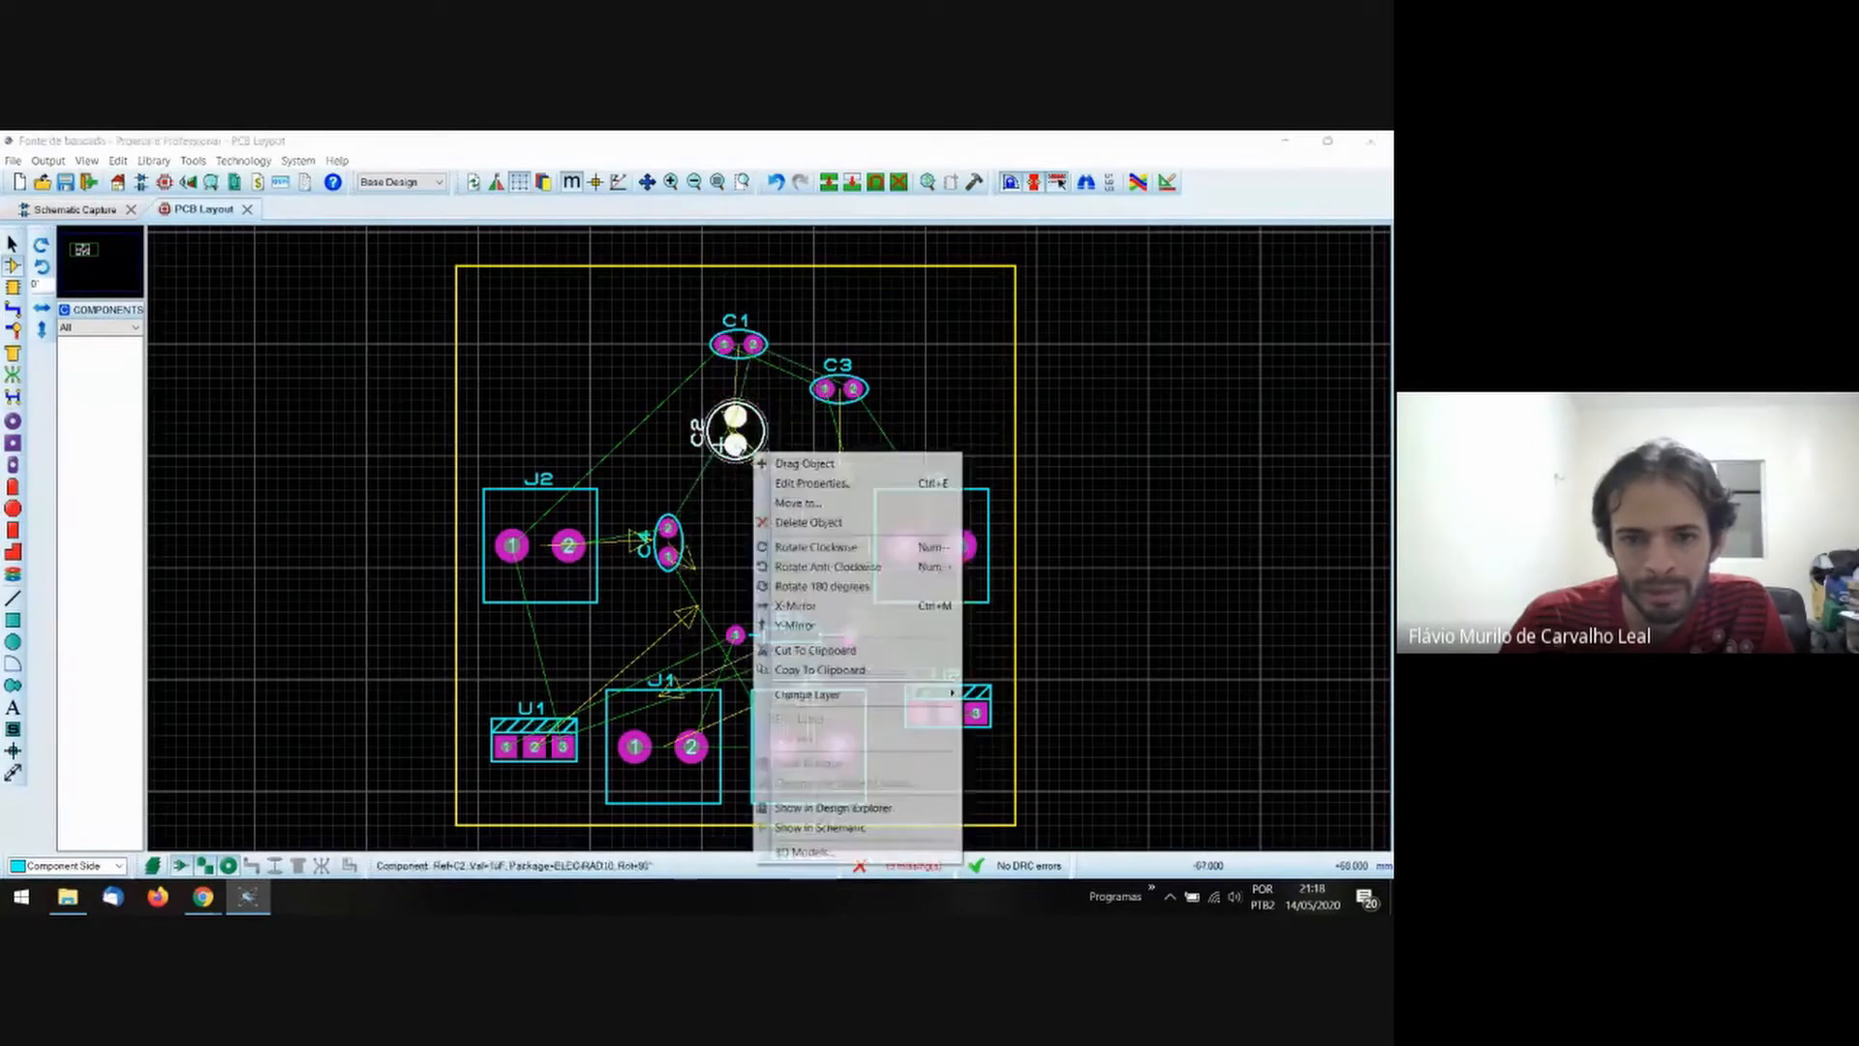
{"action": "left_click", "coordinate": [809, 548]}
{"action": "left_click", "coordinate": [740, 472]}
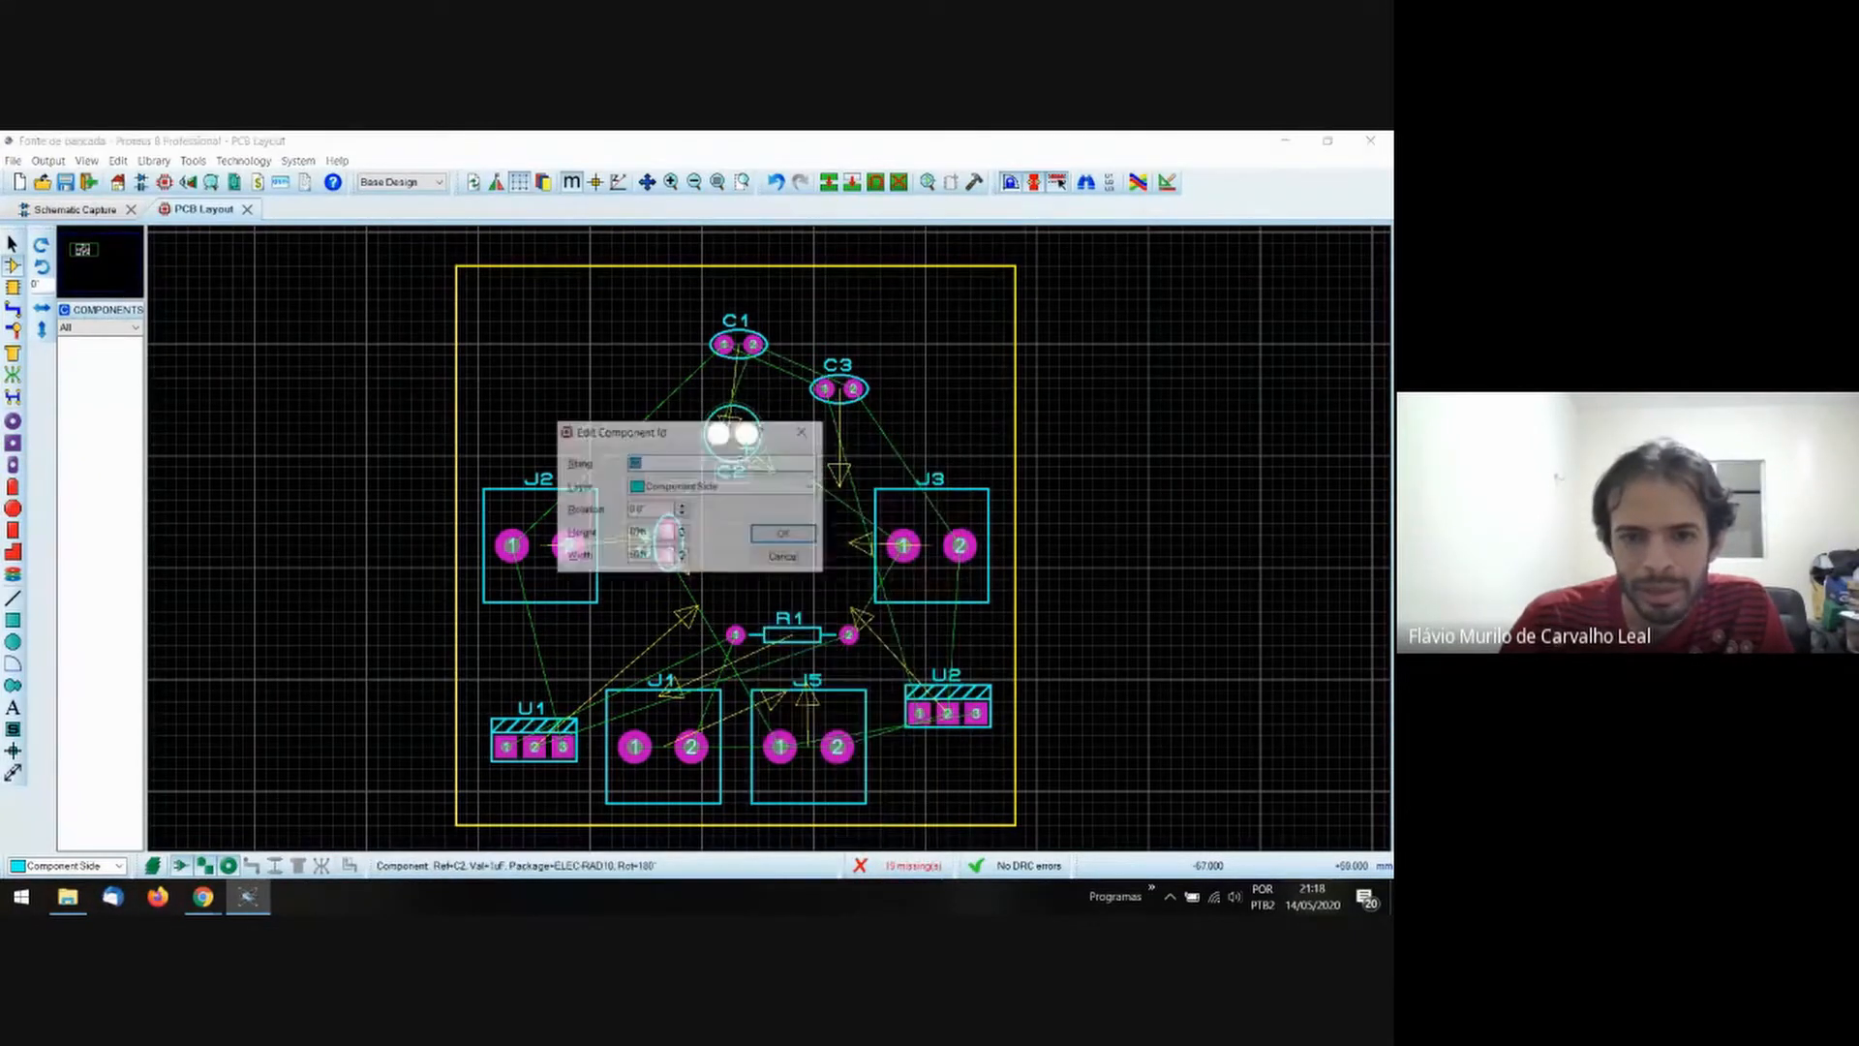
{"action": "left_click", "coordinate": [783, 558]}
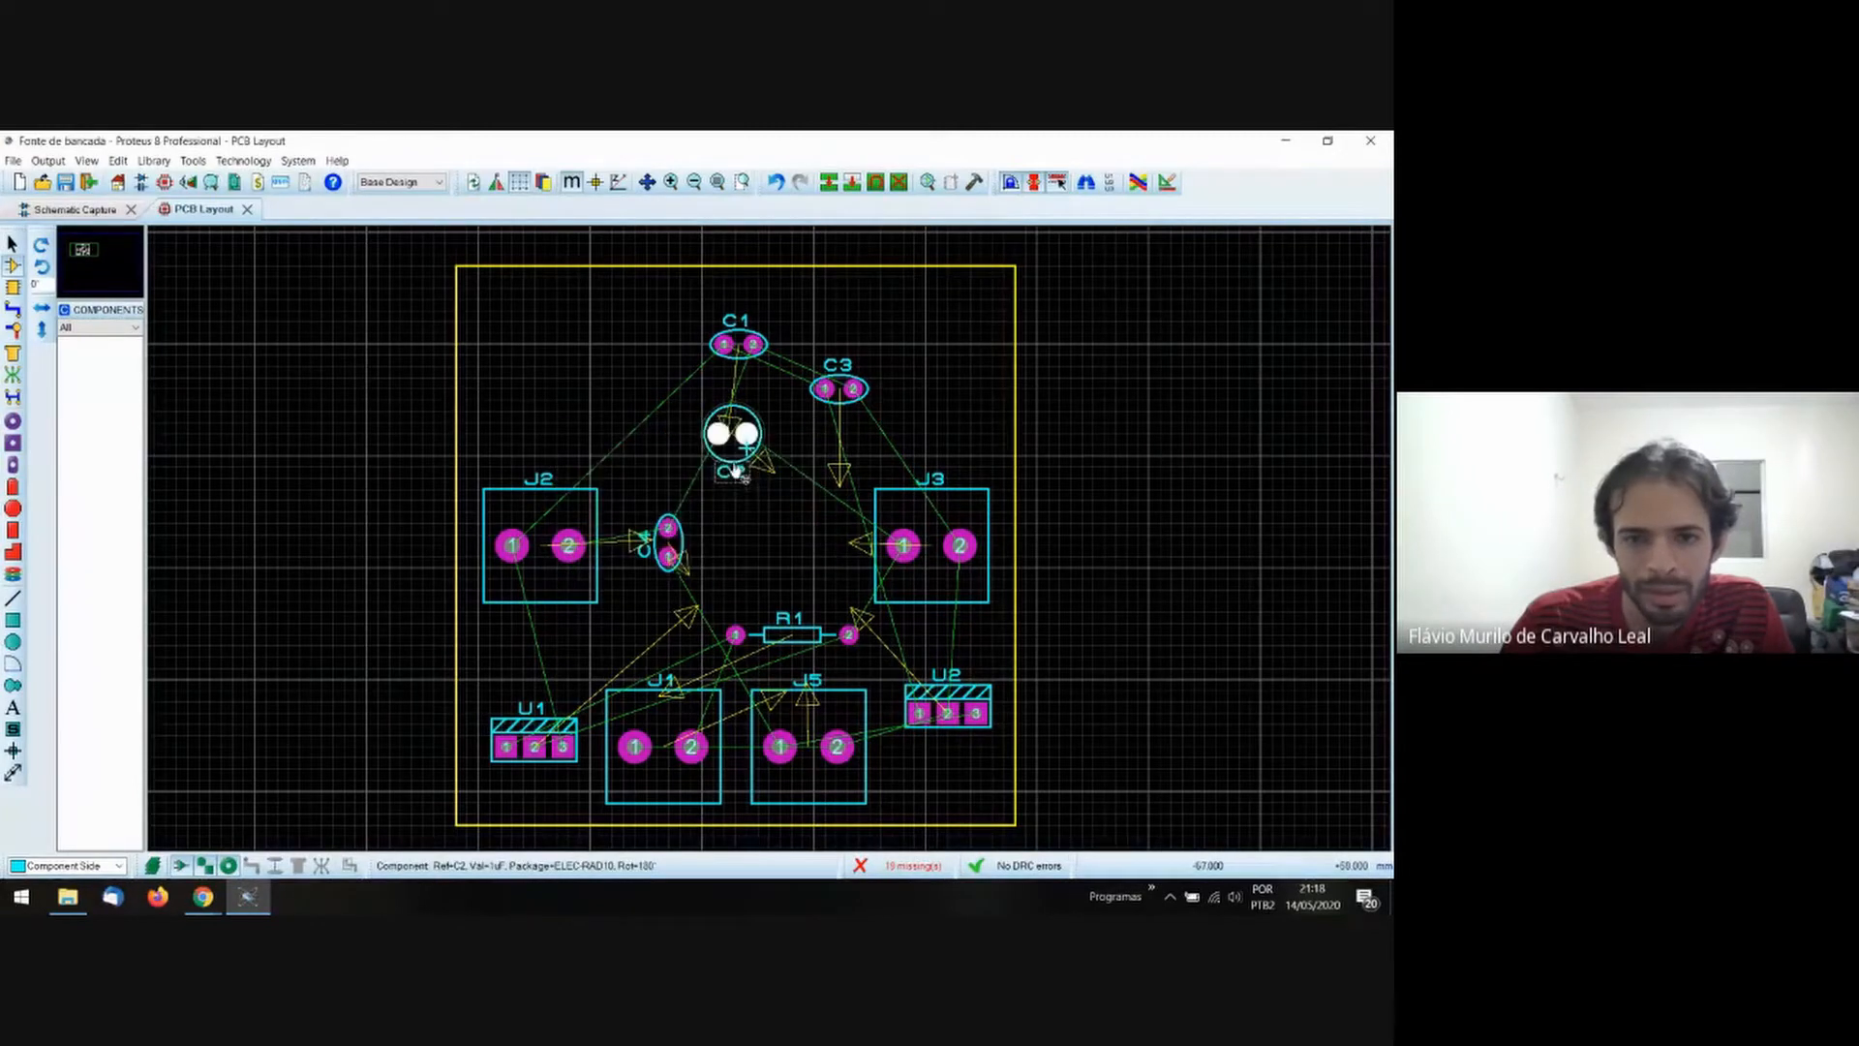
{"action": "left_click_drag", "start_coordinate": [740, 475], "coordinate": [765, 545]}
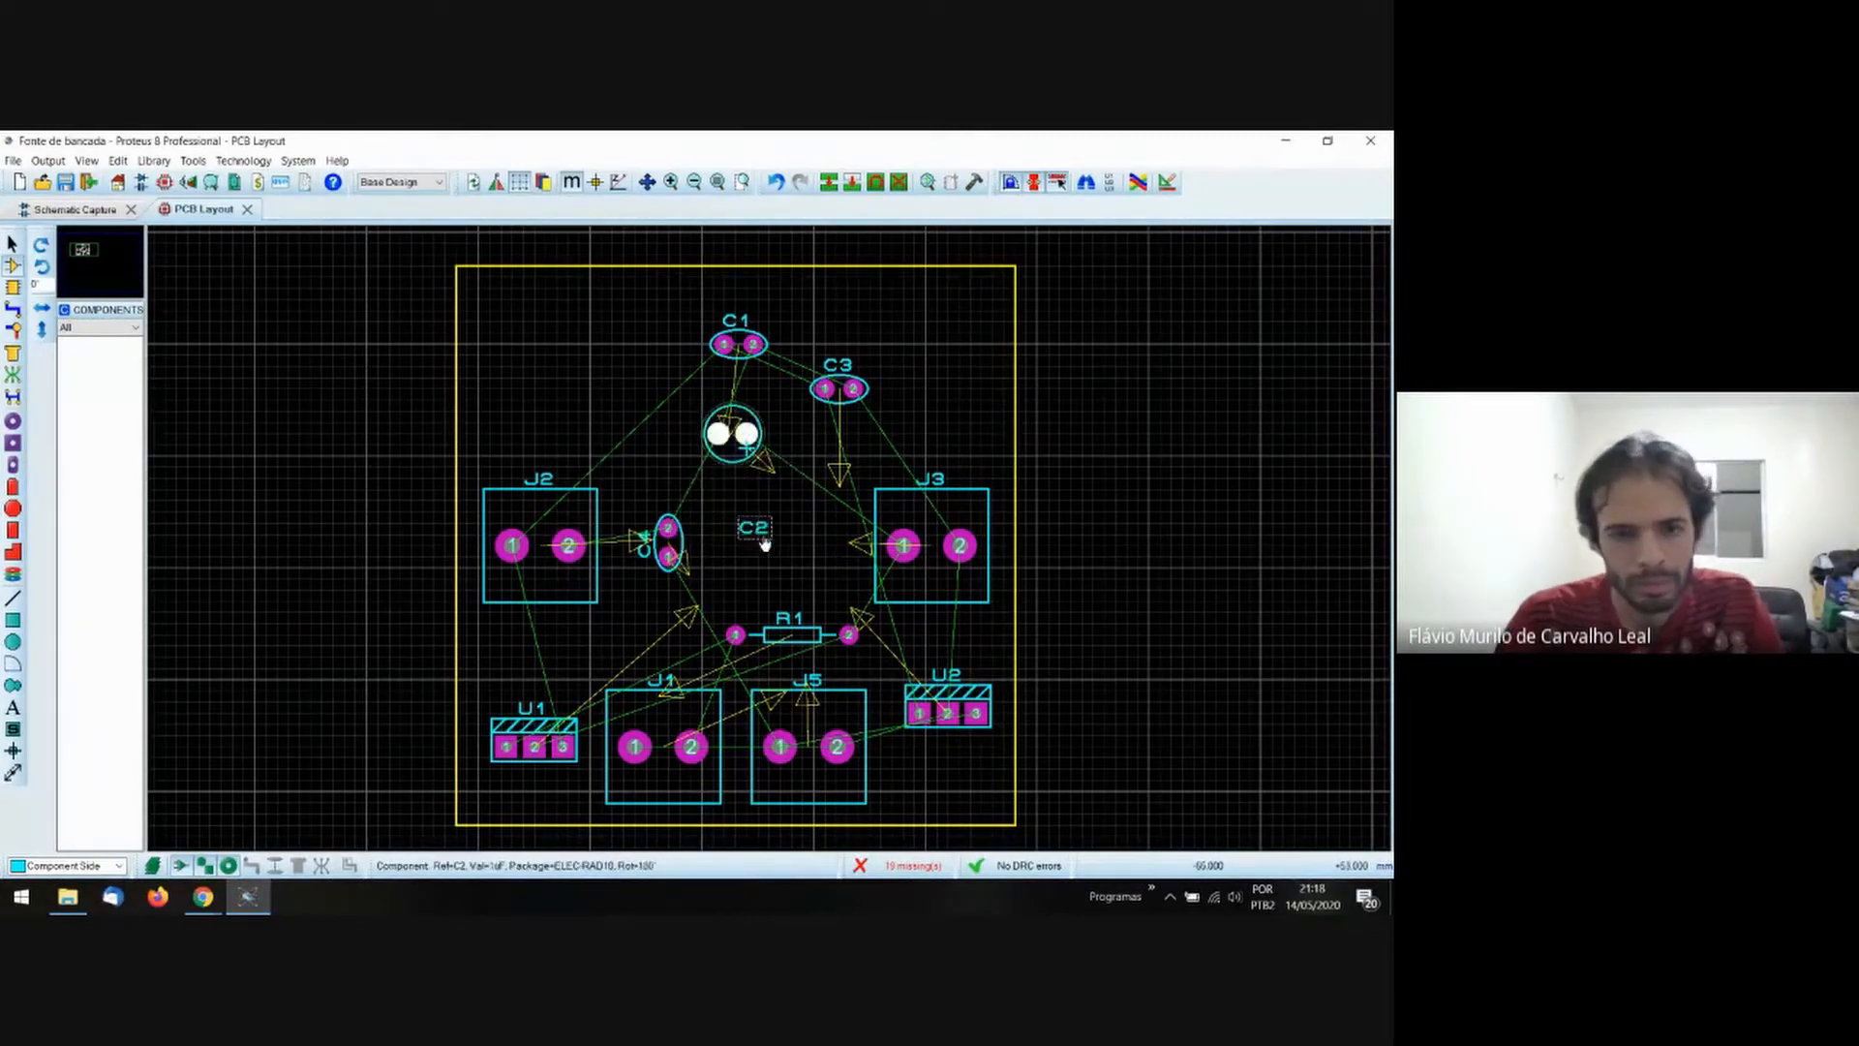
{"action": "key", "text": "ctrl+z"}
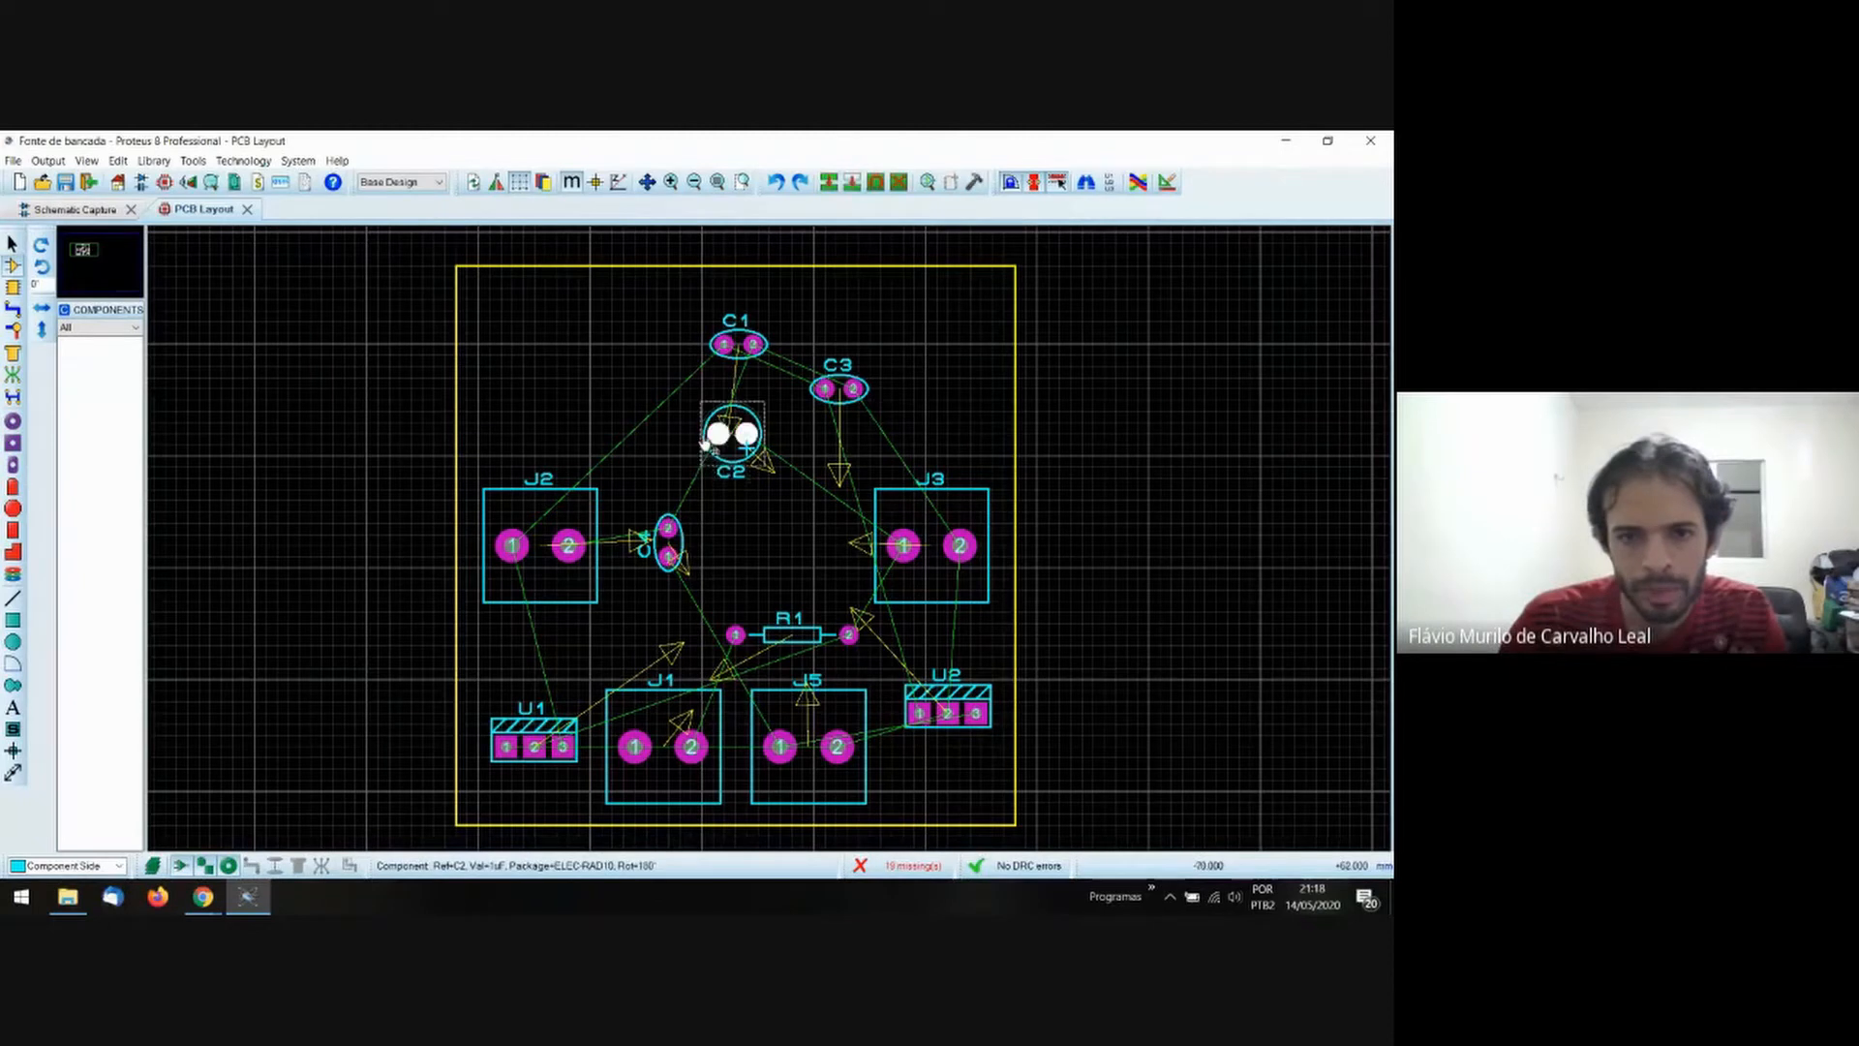
Move C2 to the right of C4, then rotate R1 90 degrees anti-clockwise and place it between C2 and J3.
{"action": "left_click_drag", "start_coordinate": [708, 441], "coordinate": [716, 548]}
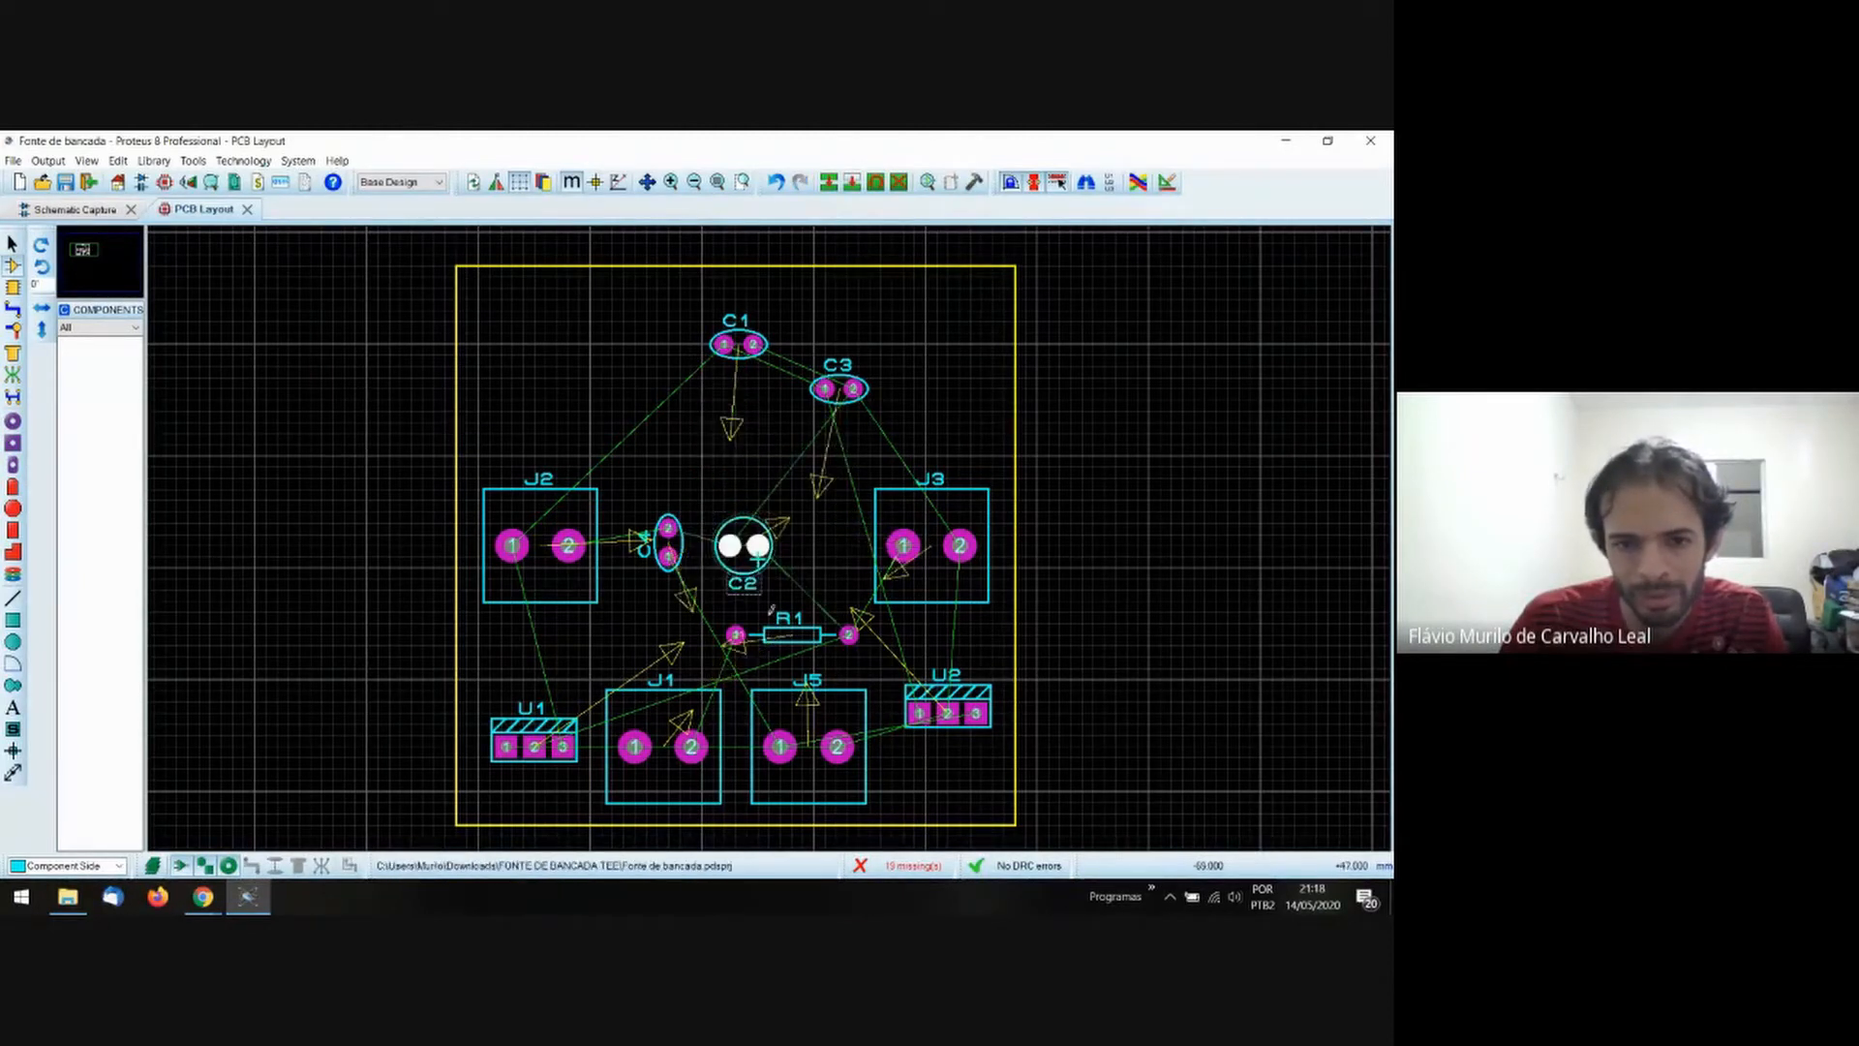
{"action": "right_click", "coordinate": [818, 634]}
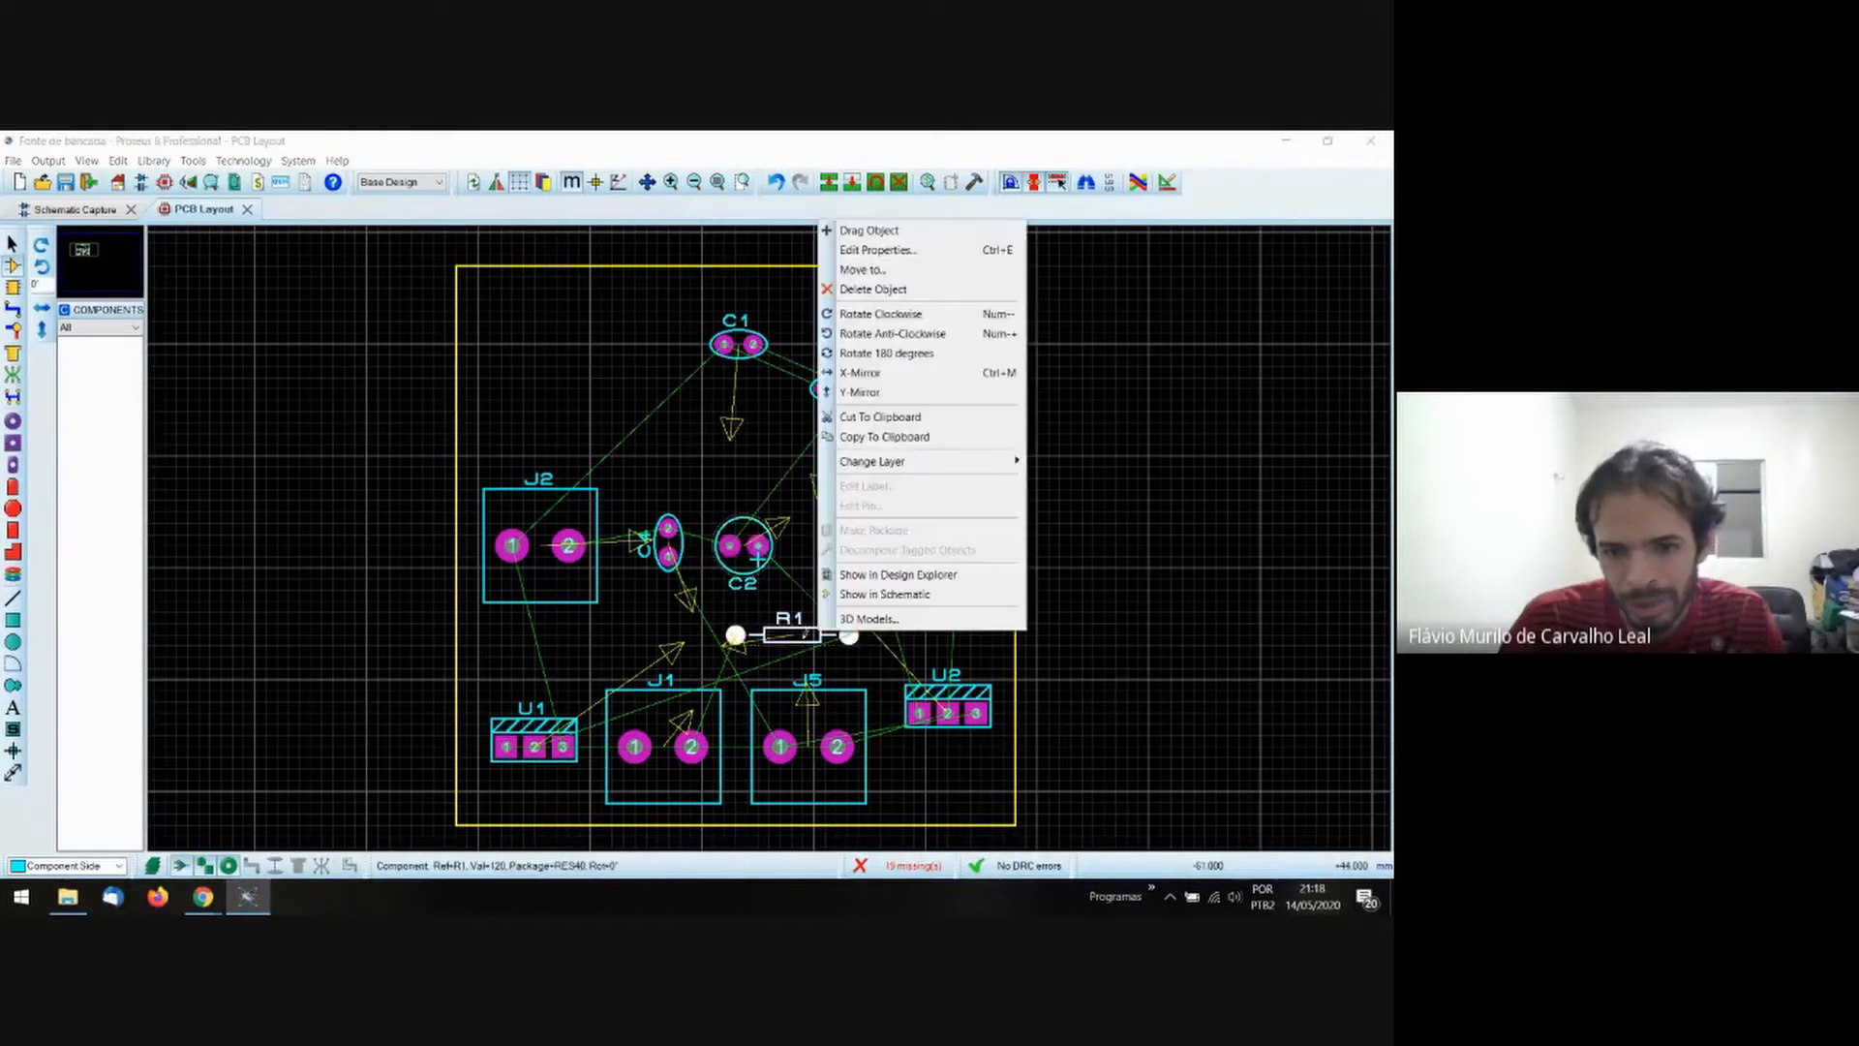
{"action": "left_click", "coordinate": [884, 334]}
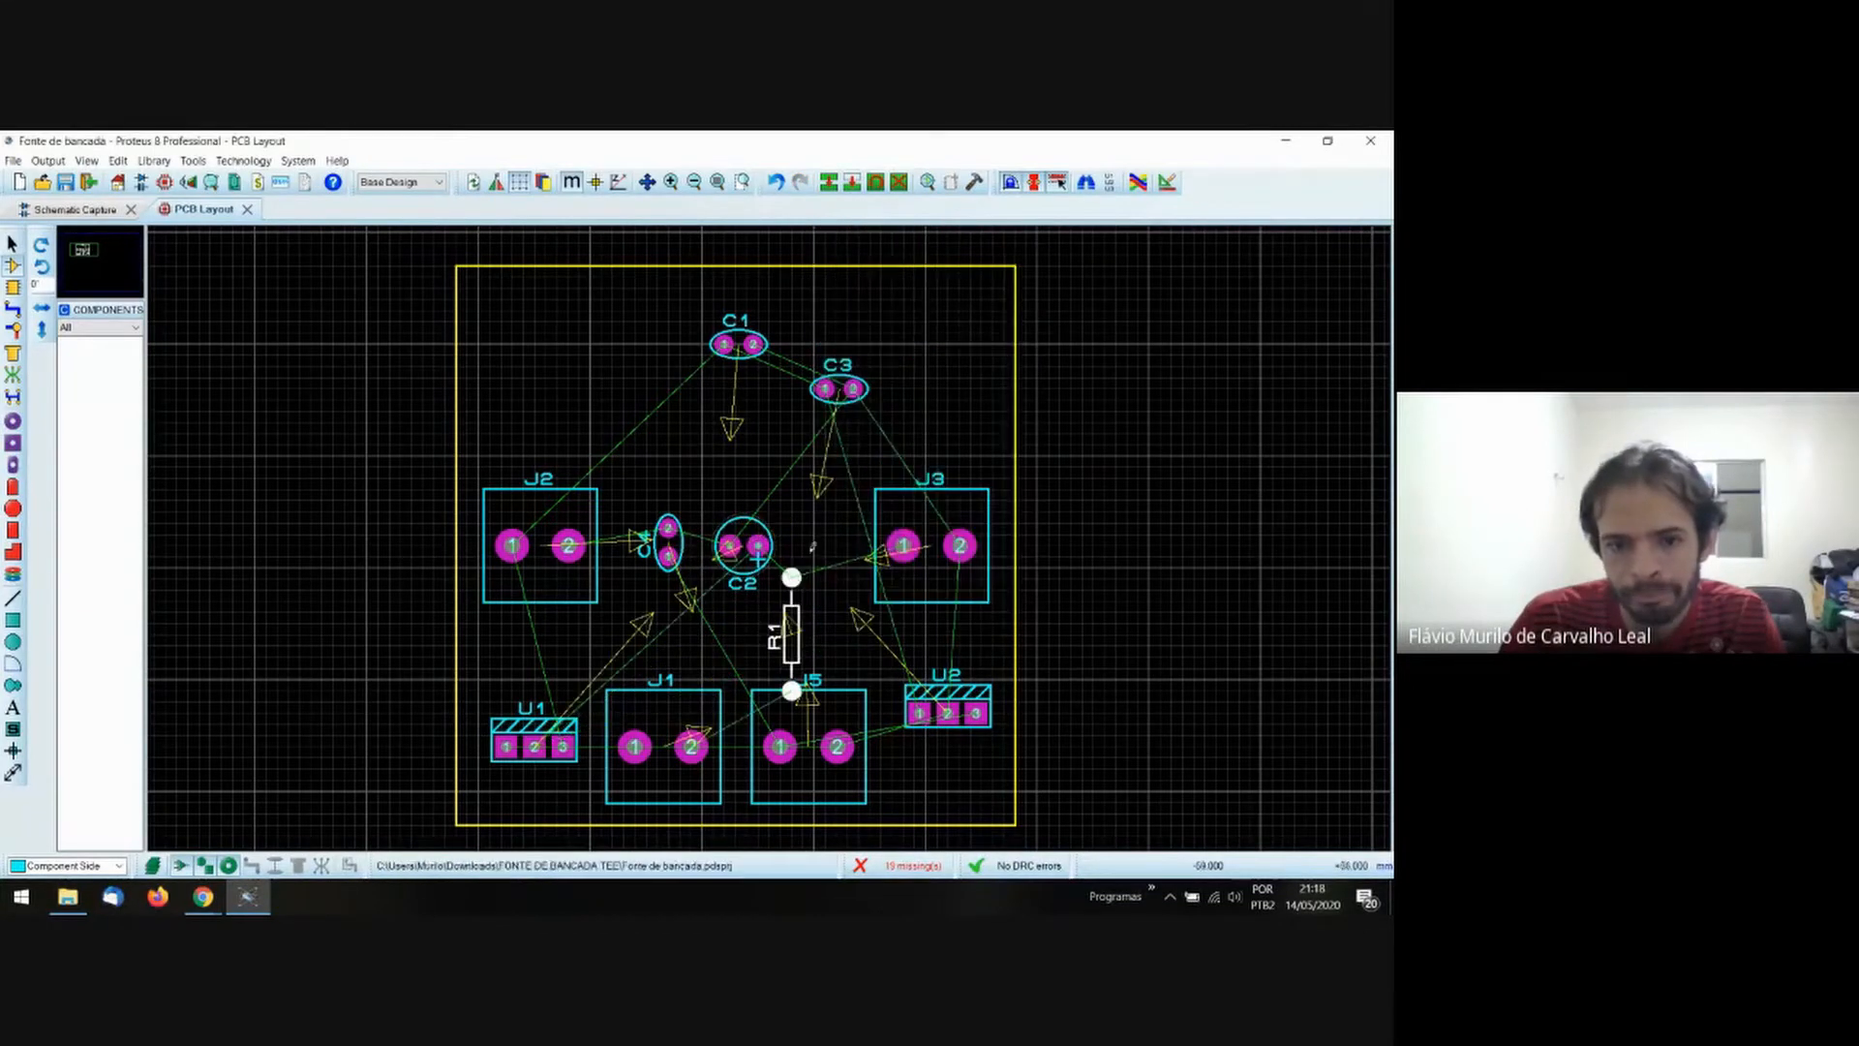
{"action": "left_click_drag", "start_coordinate": [797, 638], "coordinate": [825, 558]}
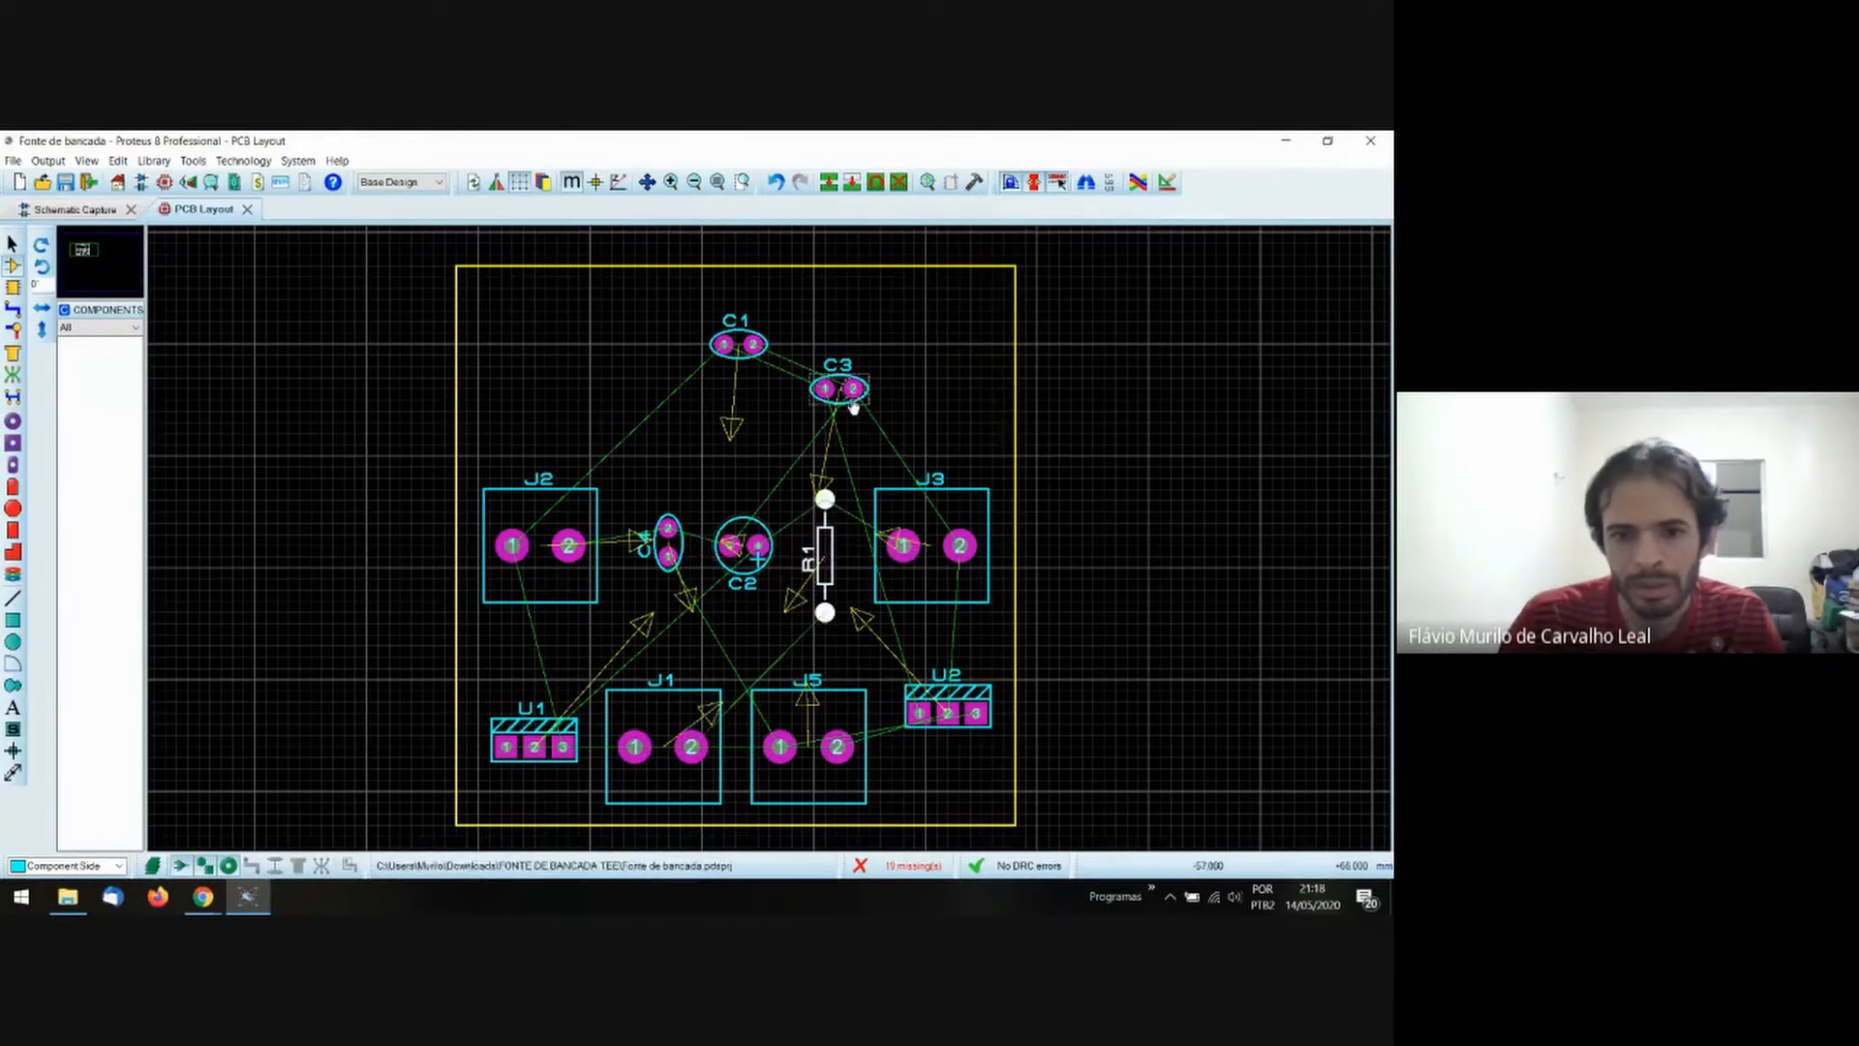
Examine the component arrangement in the 3D view of the board, then return to the PCB layout.
{"action": "left_click", "coordinate": [188, 182]}
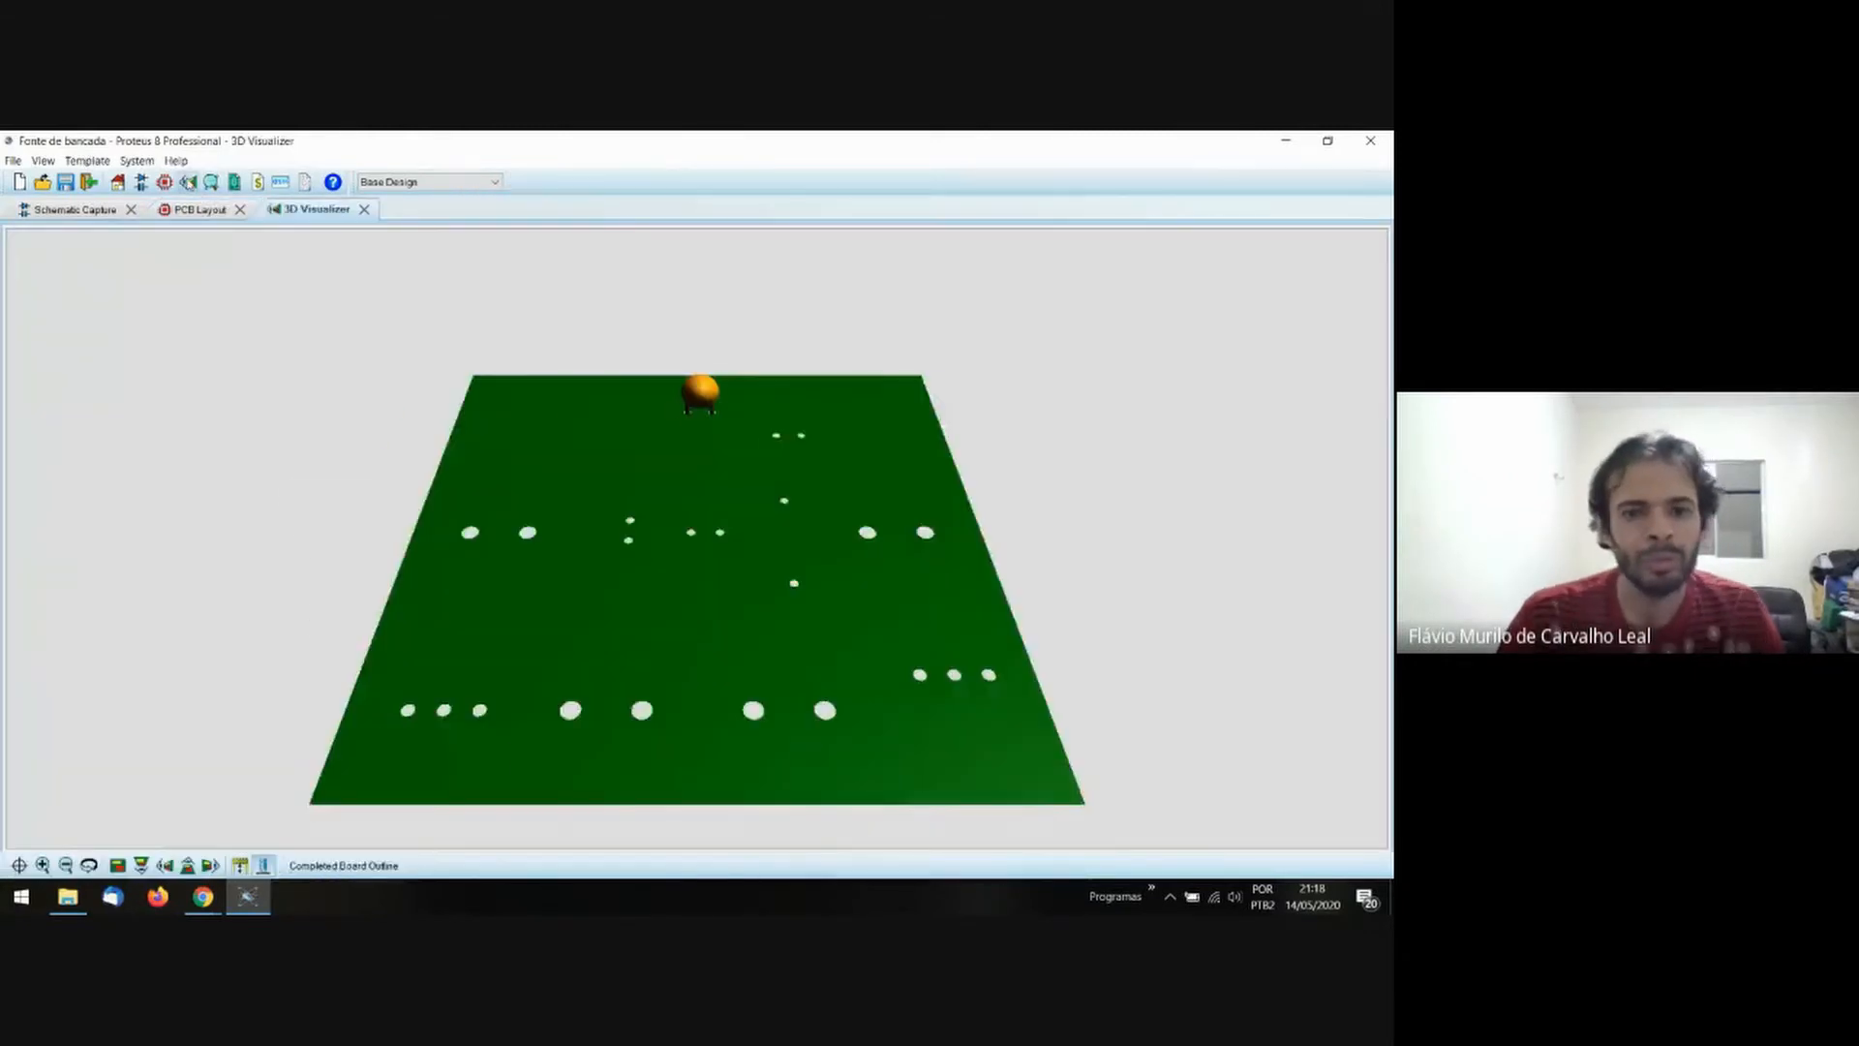
{"action": "scroll", "coordinate": [622, 466], "scroll_direction": "down", "scroll_amount": 2}
{"action": "left_click_drag", "start_coordinate": [665, 501], "coordinate": [697, 544]}
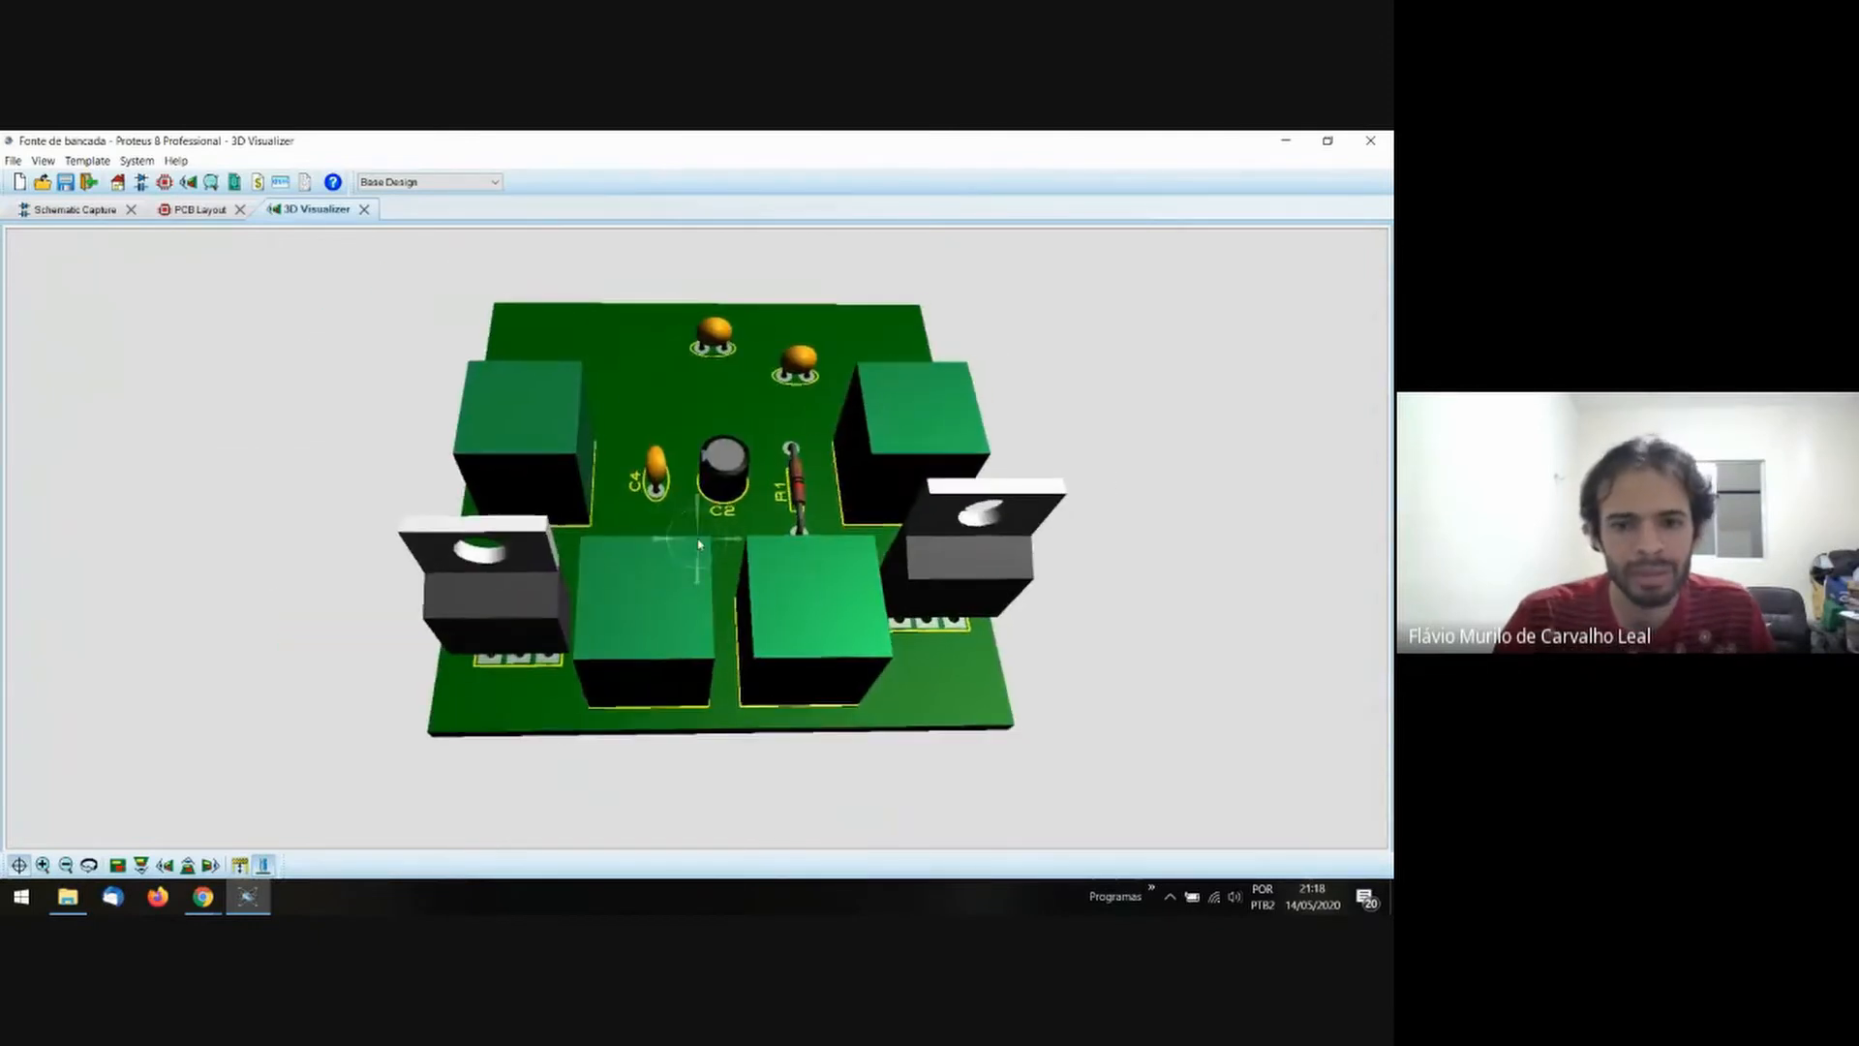
{"action": "left_click", "coordinate": [365, 210]}
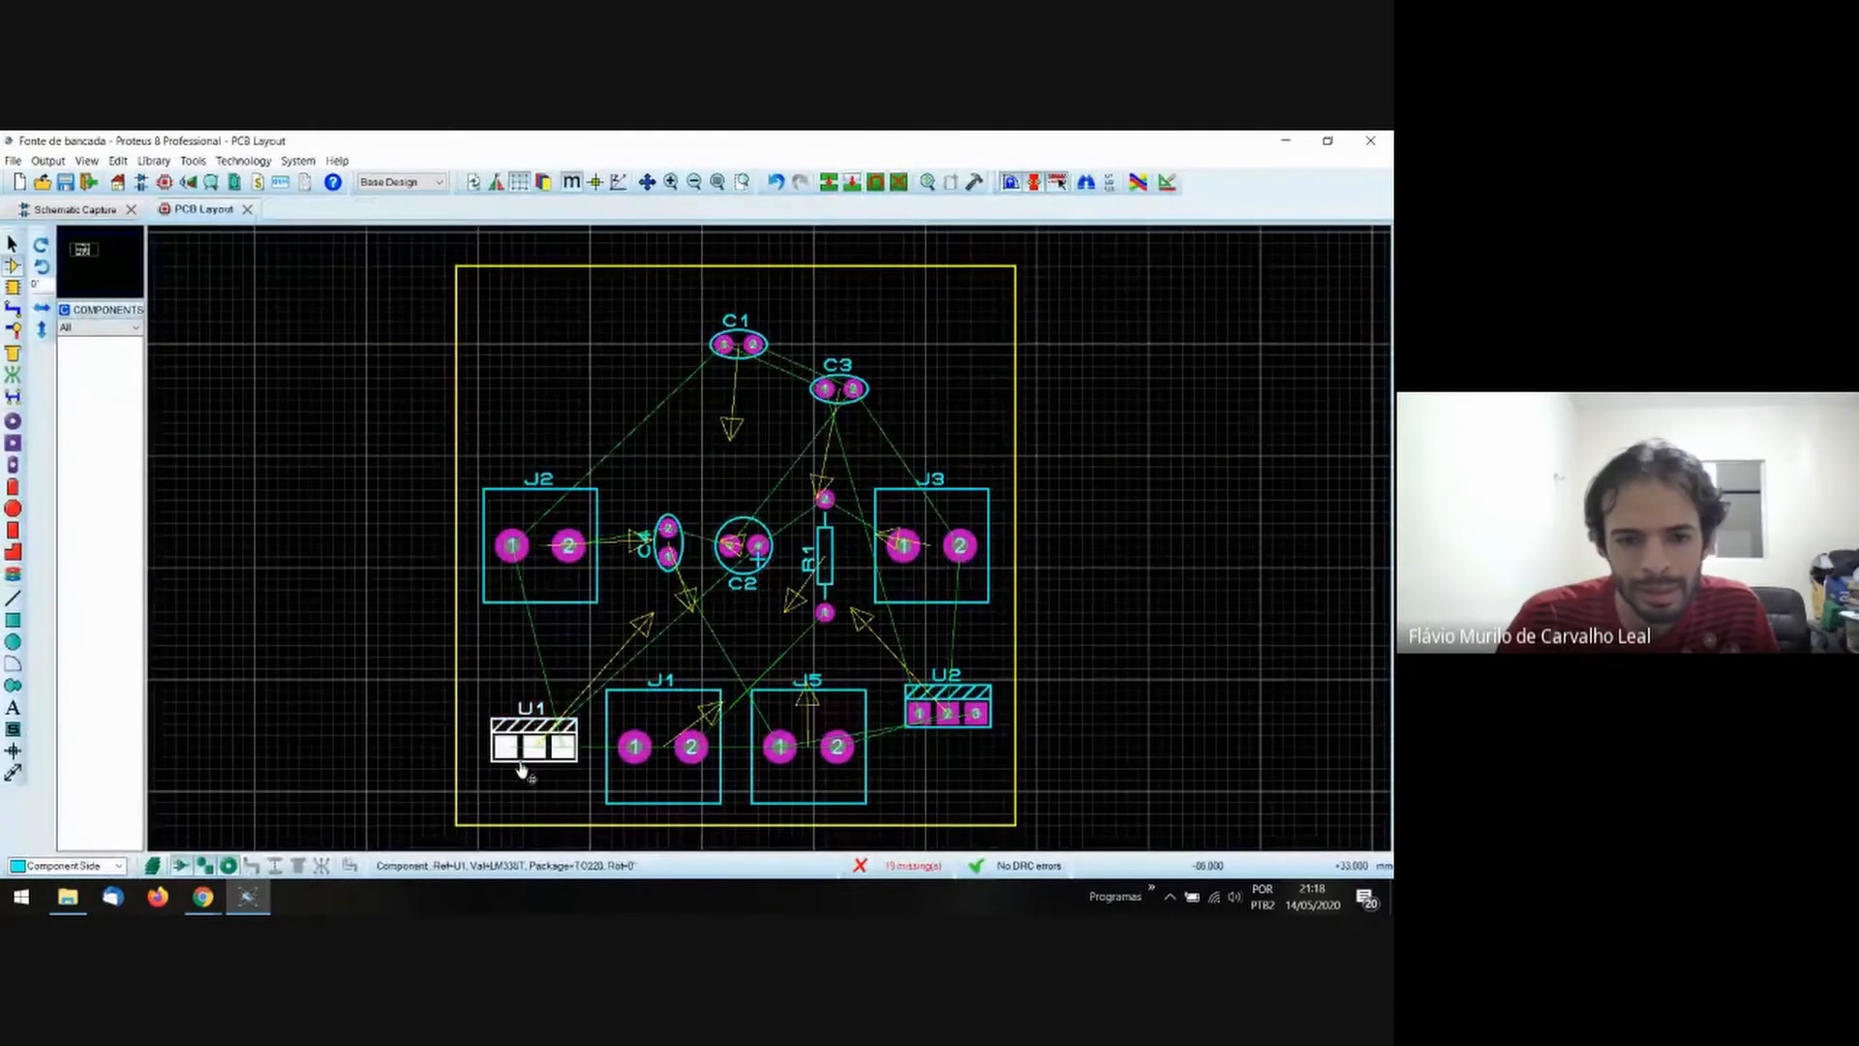
Move U1 to the board's upper left and U2 to its upper right, and align C1 above C3 between them.
{"action": "left_click_drag", "start_coordinate": [521, 770], "coordinate": [559, 346]}
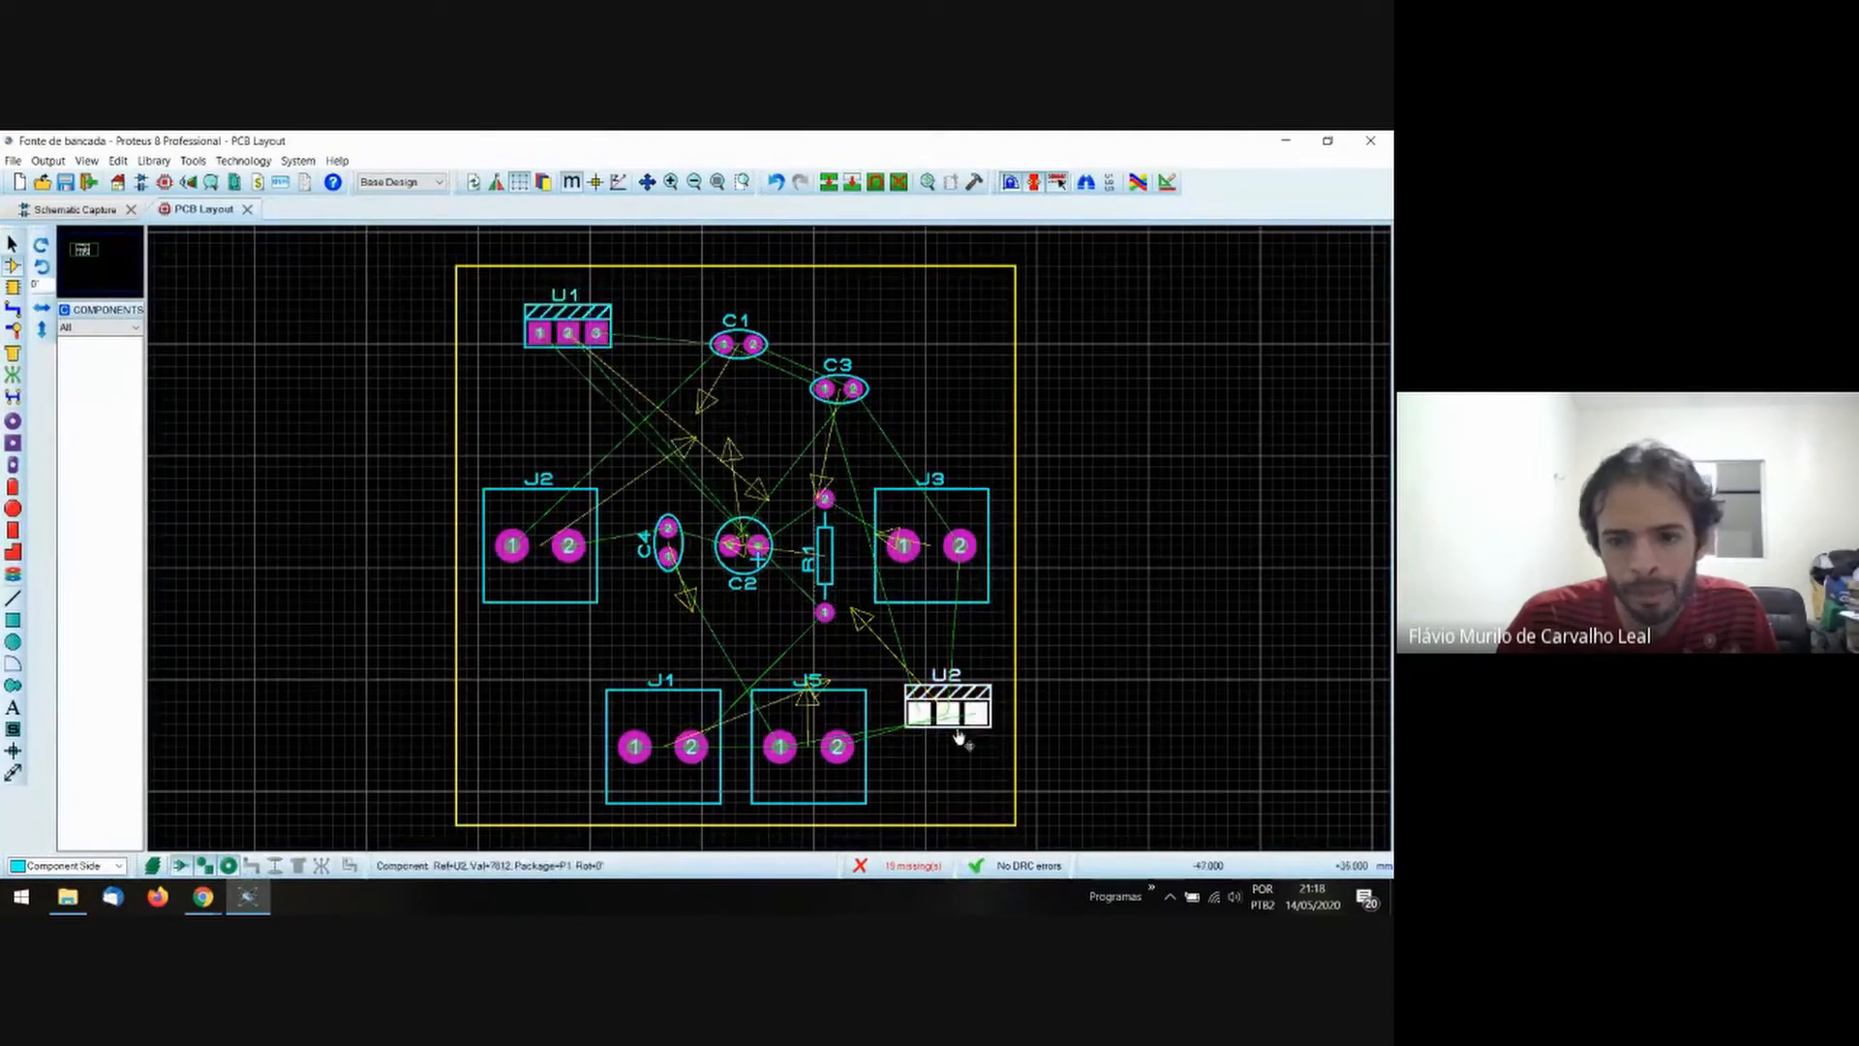
{"action": "mouse_move", "coordinate": [959, 736]}
{"action": "left_mouse_down"}
{"action": "mouse_move", "coordinate": [946, 351]}
{"action": "mouse_move", "coordinate": [920, 361]}
{"action": "left_mouse_up"}
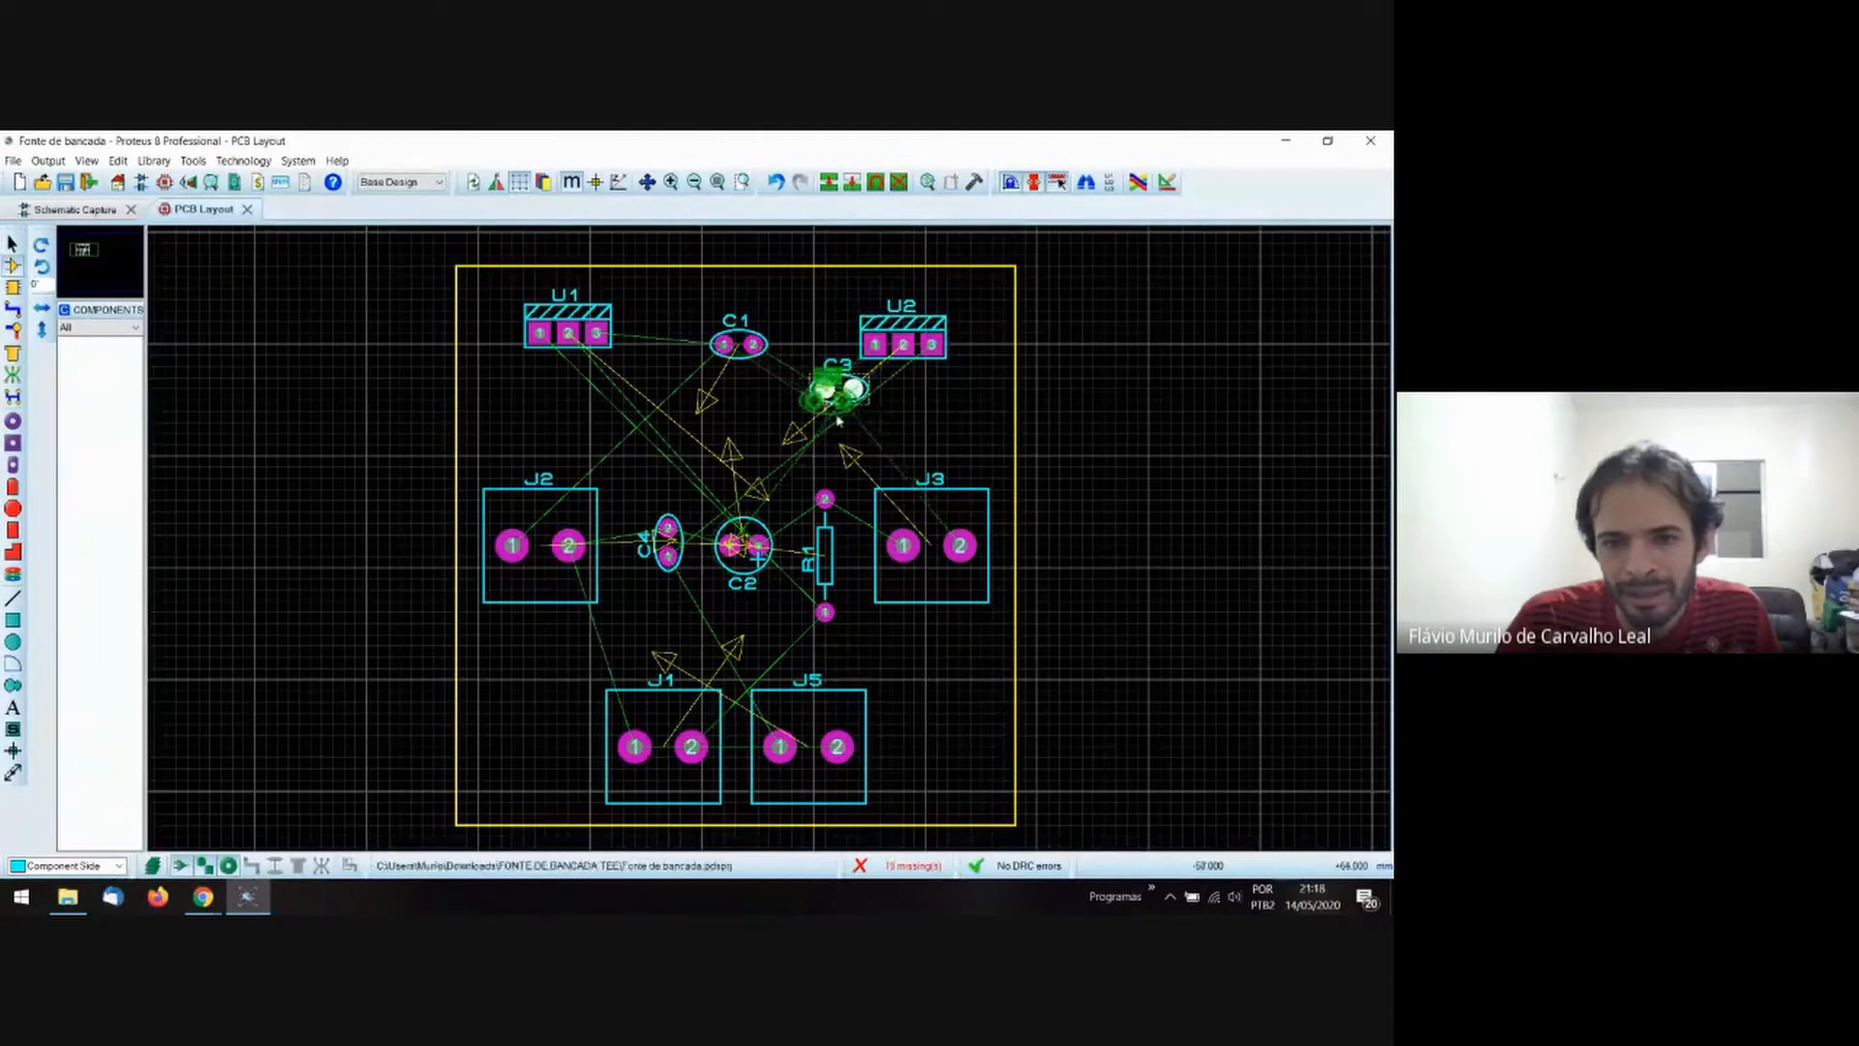
{"action": "left_click_drag", "start_coordinate": [847, 410], "coordinate": [800, 465]}
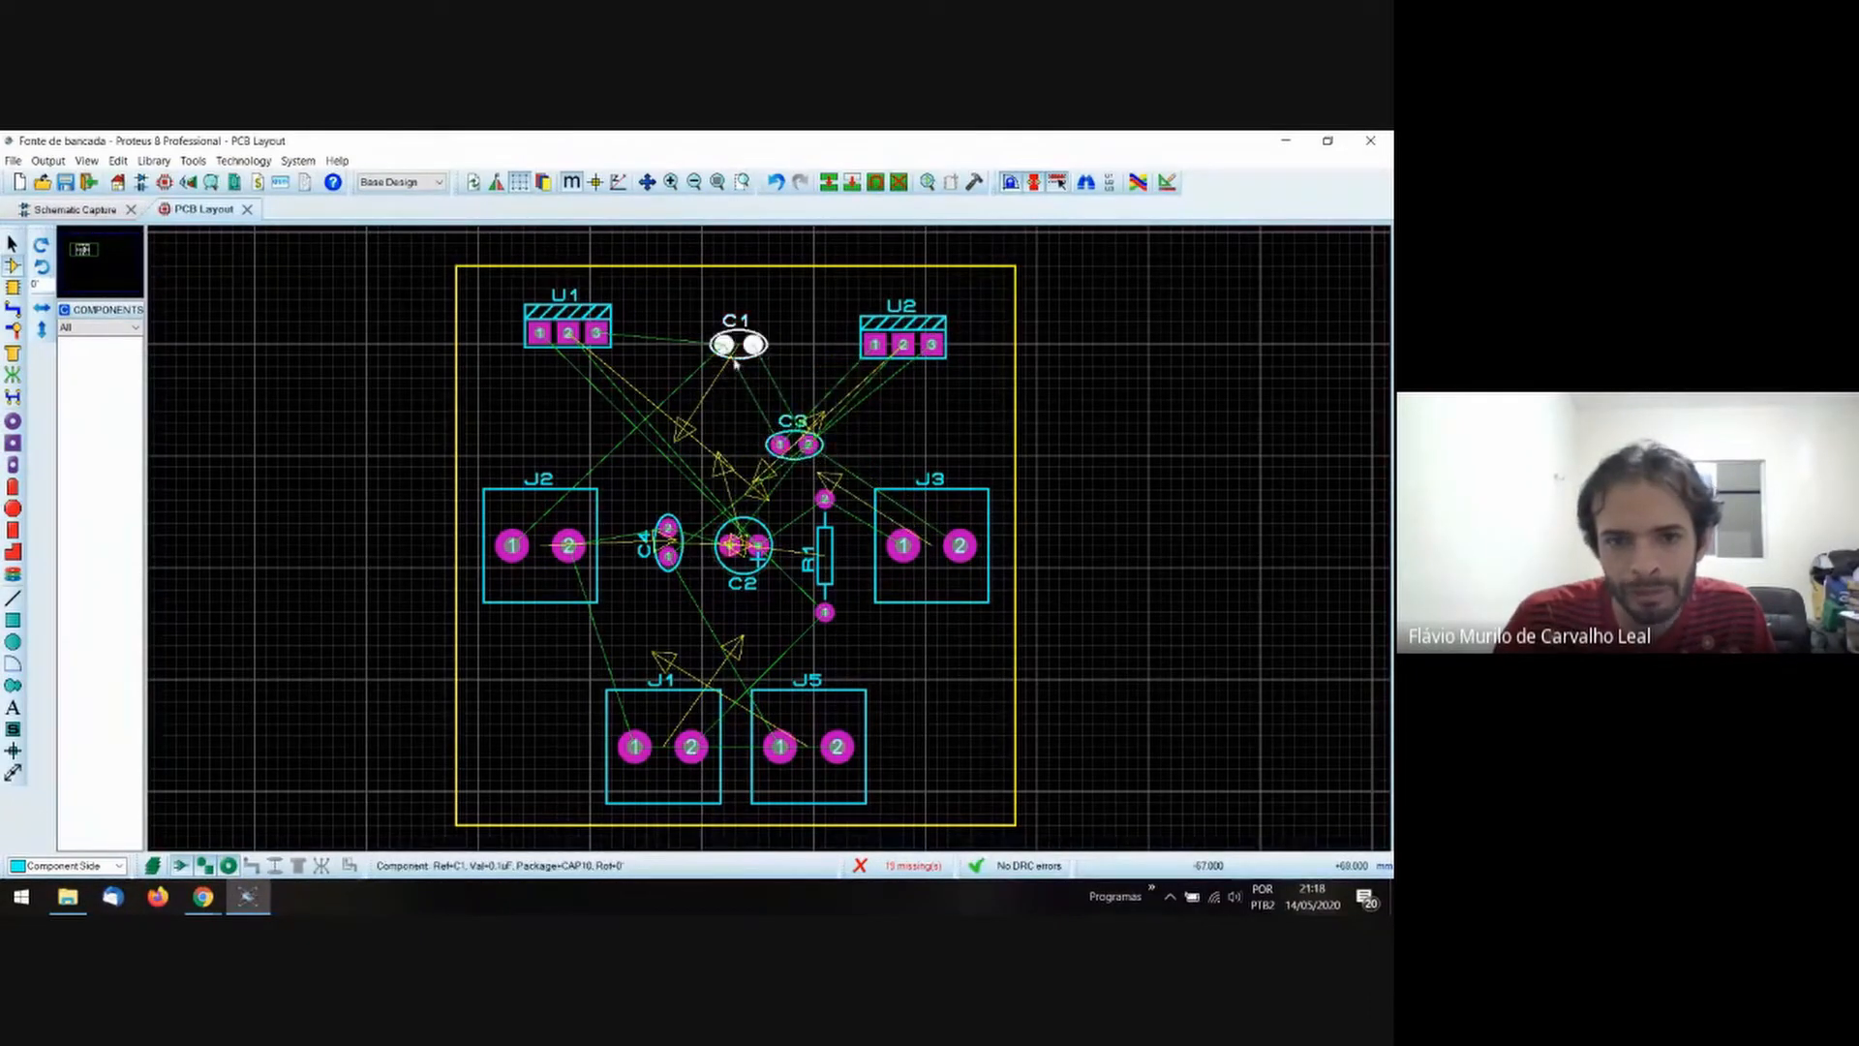
{"action": "mouse_move", "coordinate": [736, 361]}
{"action": "left_mouse_down"}
{"action": "mouse_move", "coordinate": [690, 406]}
{"action": "mouse_move", "coordinate": [748, 364]}
{"action": "left_mouse_up"}
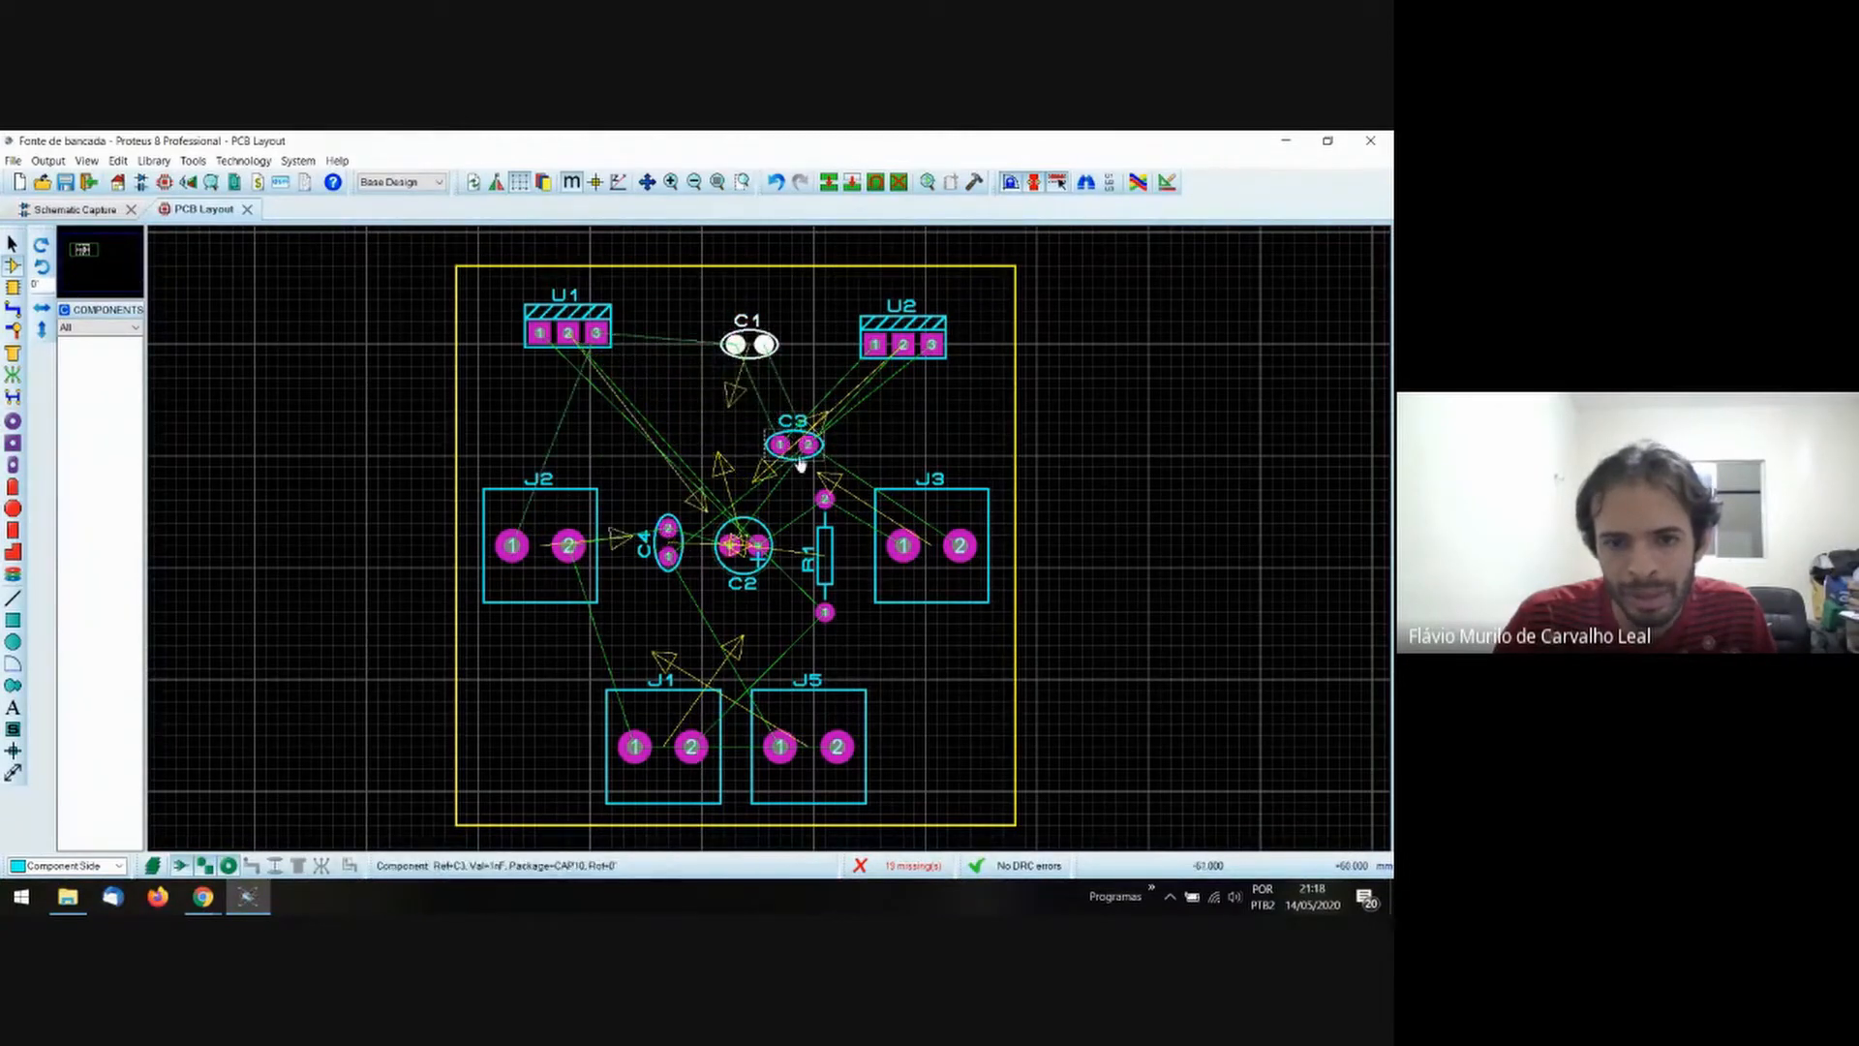
{"action": "left_click_drag", "start_coordinate": [791, 464], "coordinate": [749, 461]}
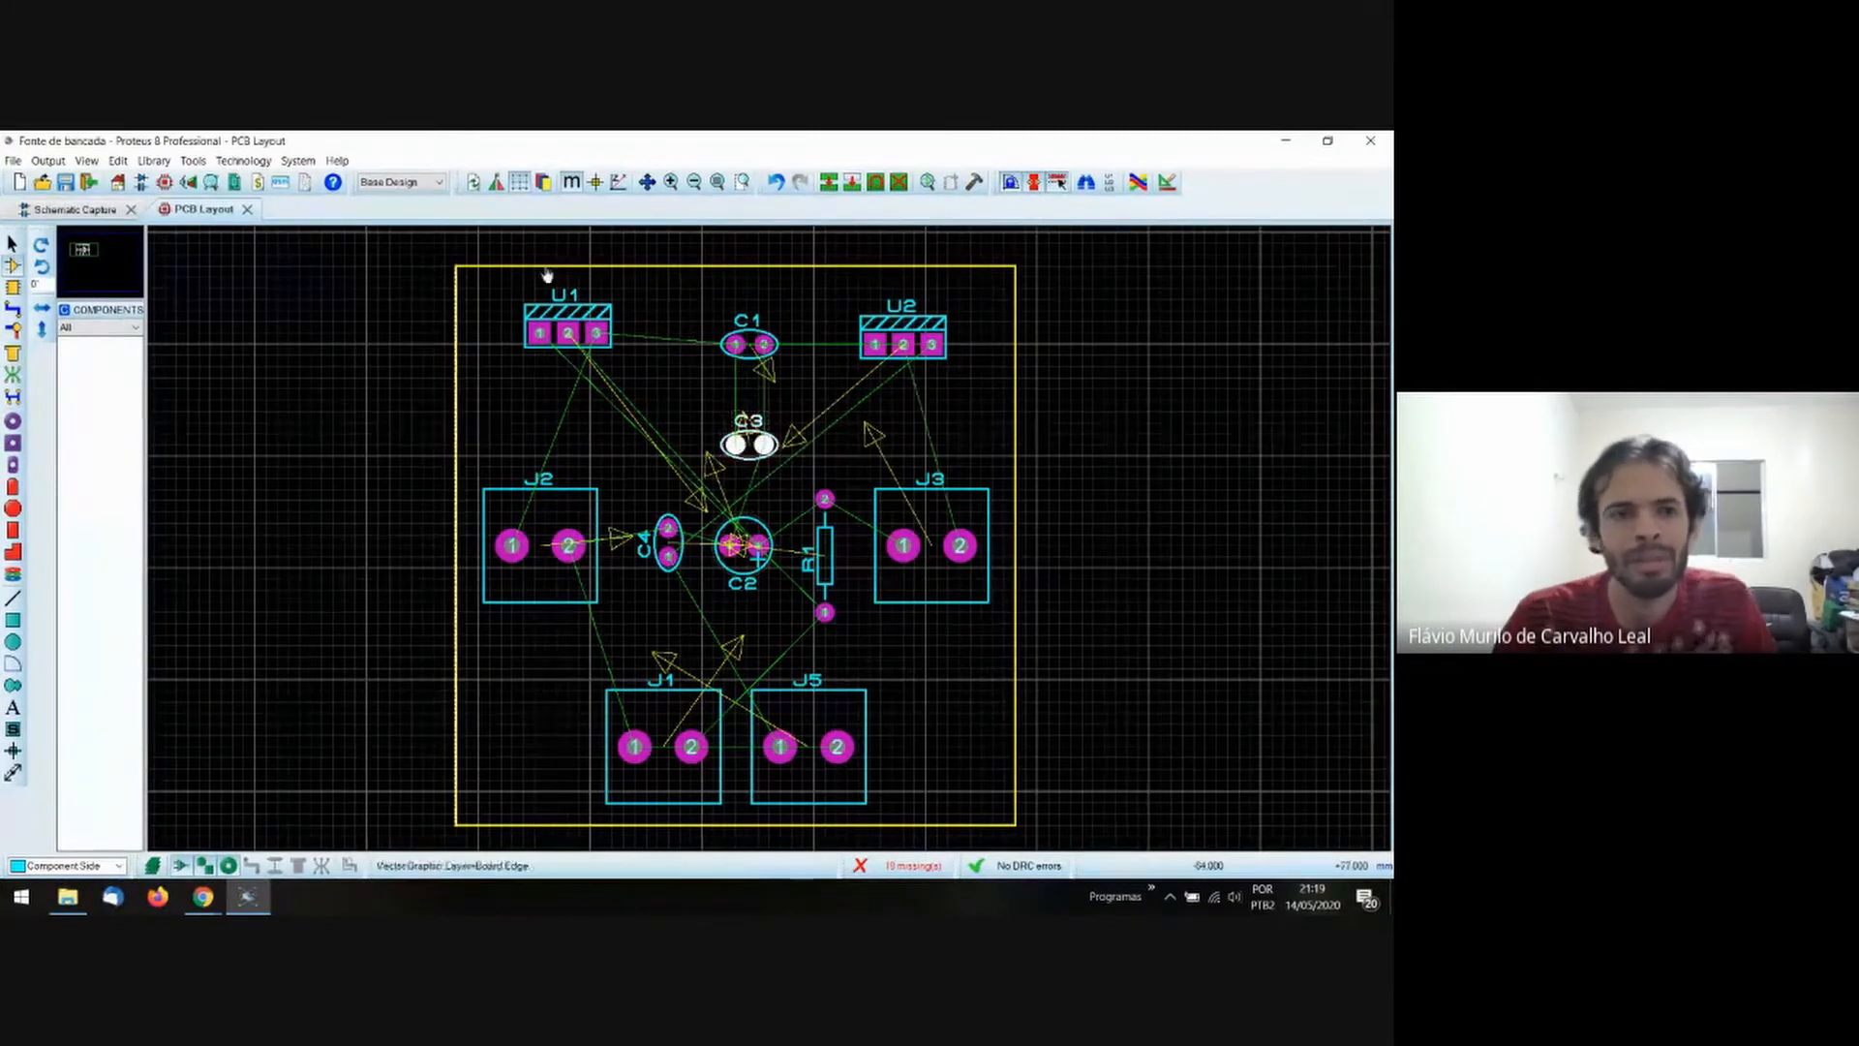
Inspect the updated component placement from above and at an angle in the 3D view, then return to the PCB layout.
{"action": "left_click", "coordinate": [188, 183]}
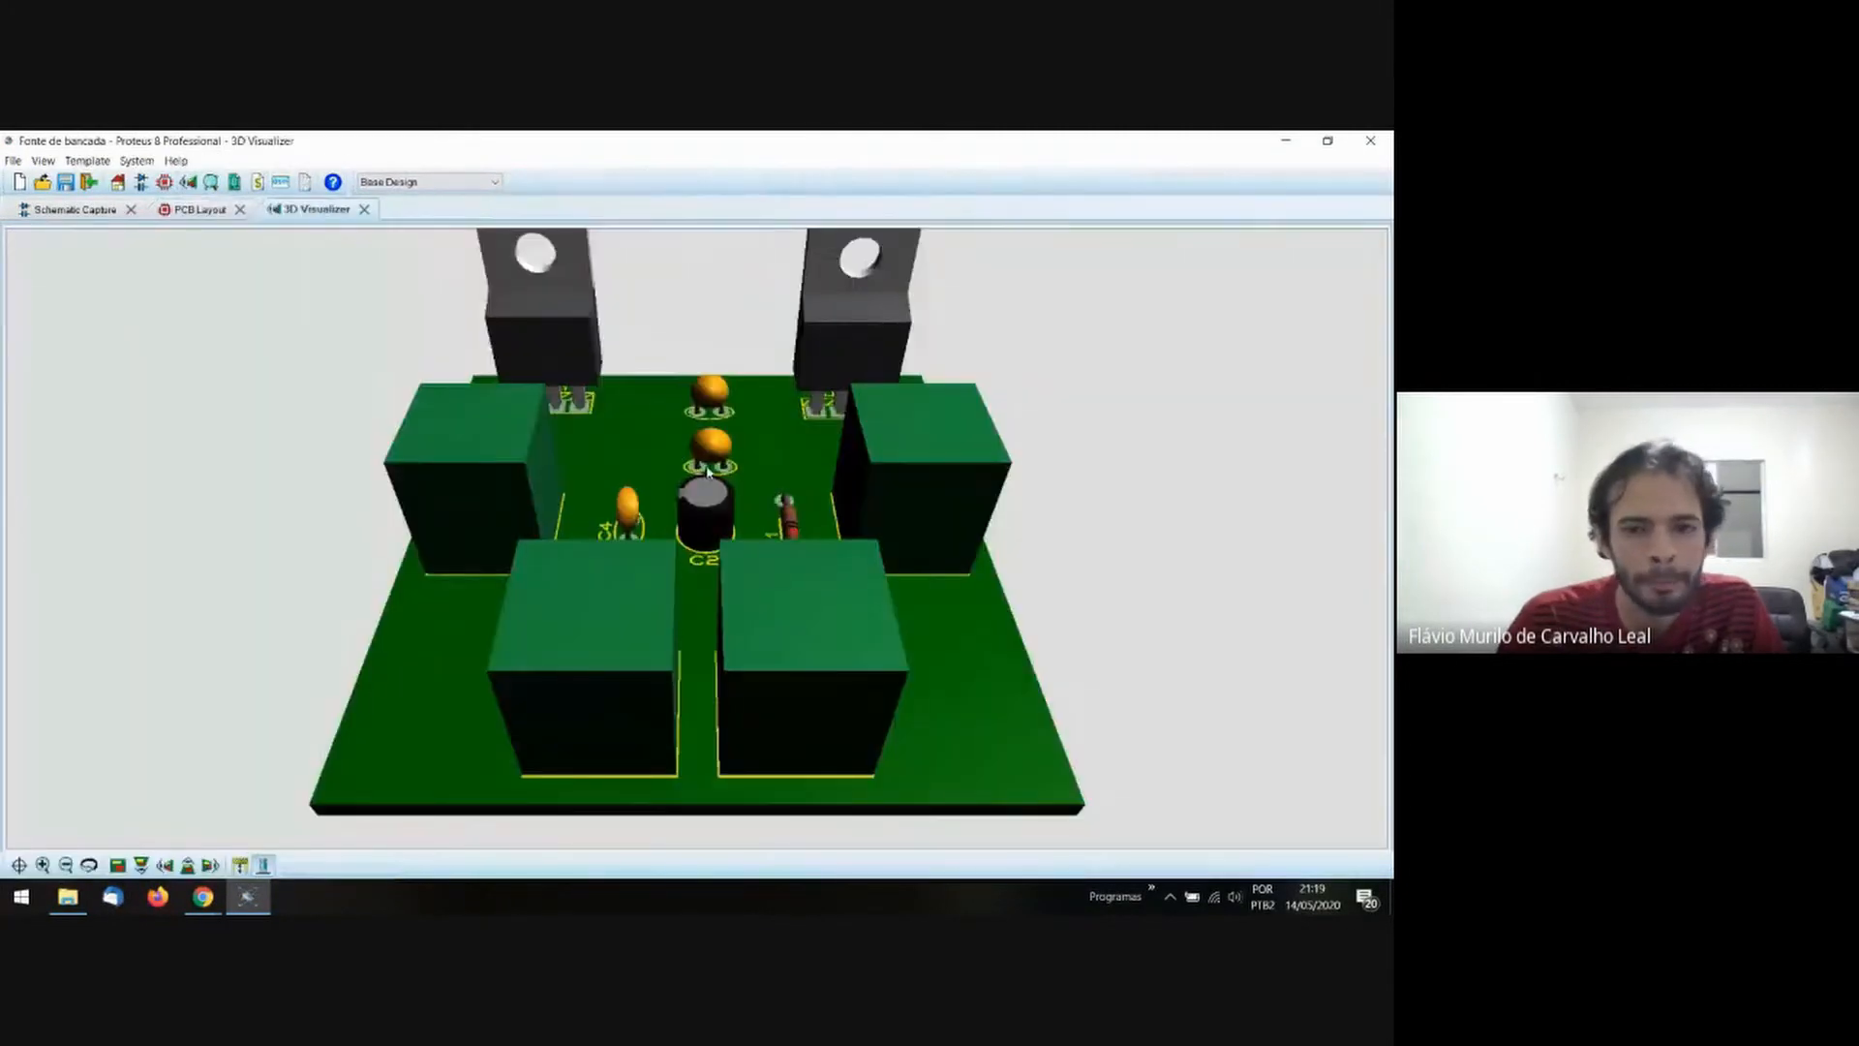
{"action": "left_click_drag", "start_coordinate": [697, 544], "coordinate": [699, 543]}
{"action": "scroll", "coordinate": [699, 542], "scroll_direction": "down", "scroll_amount": 4}
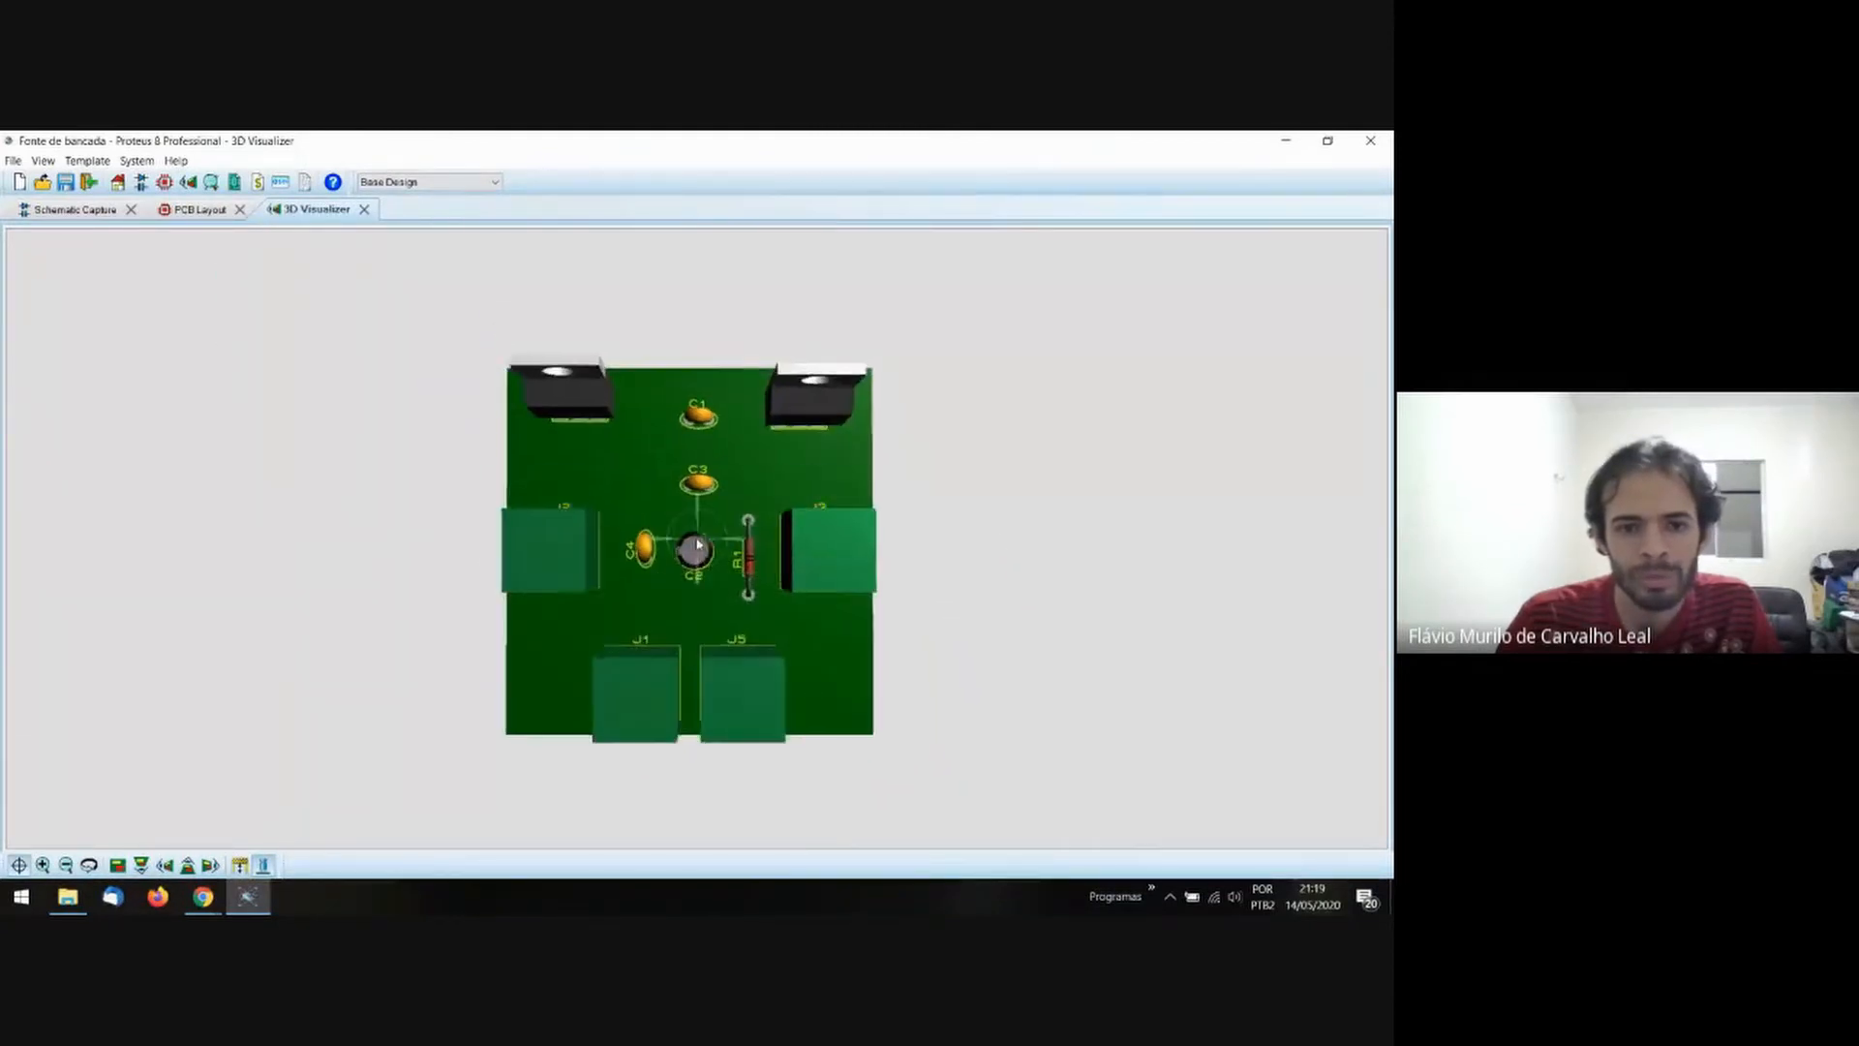
{"action": "right_click", "coordinate": [697, 540]}
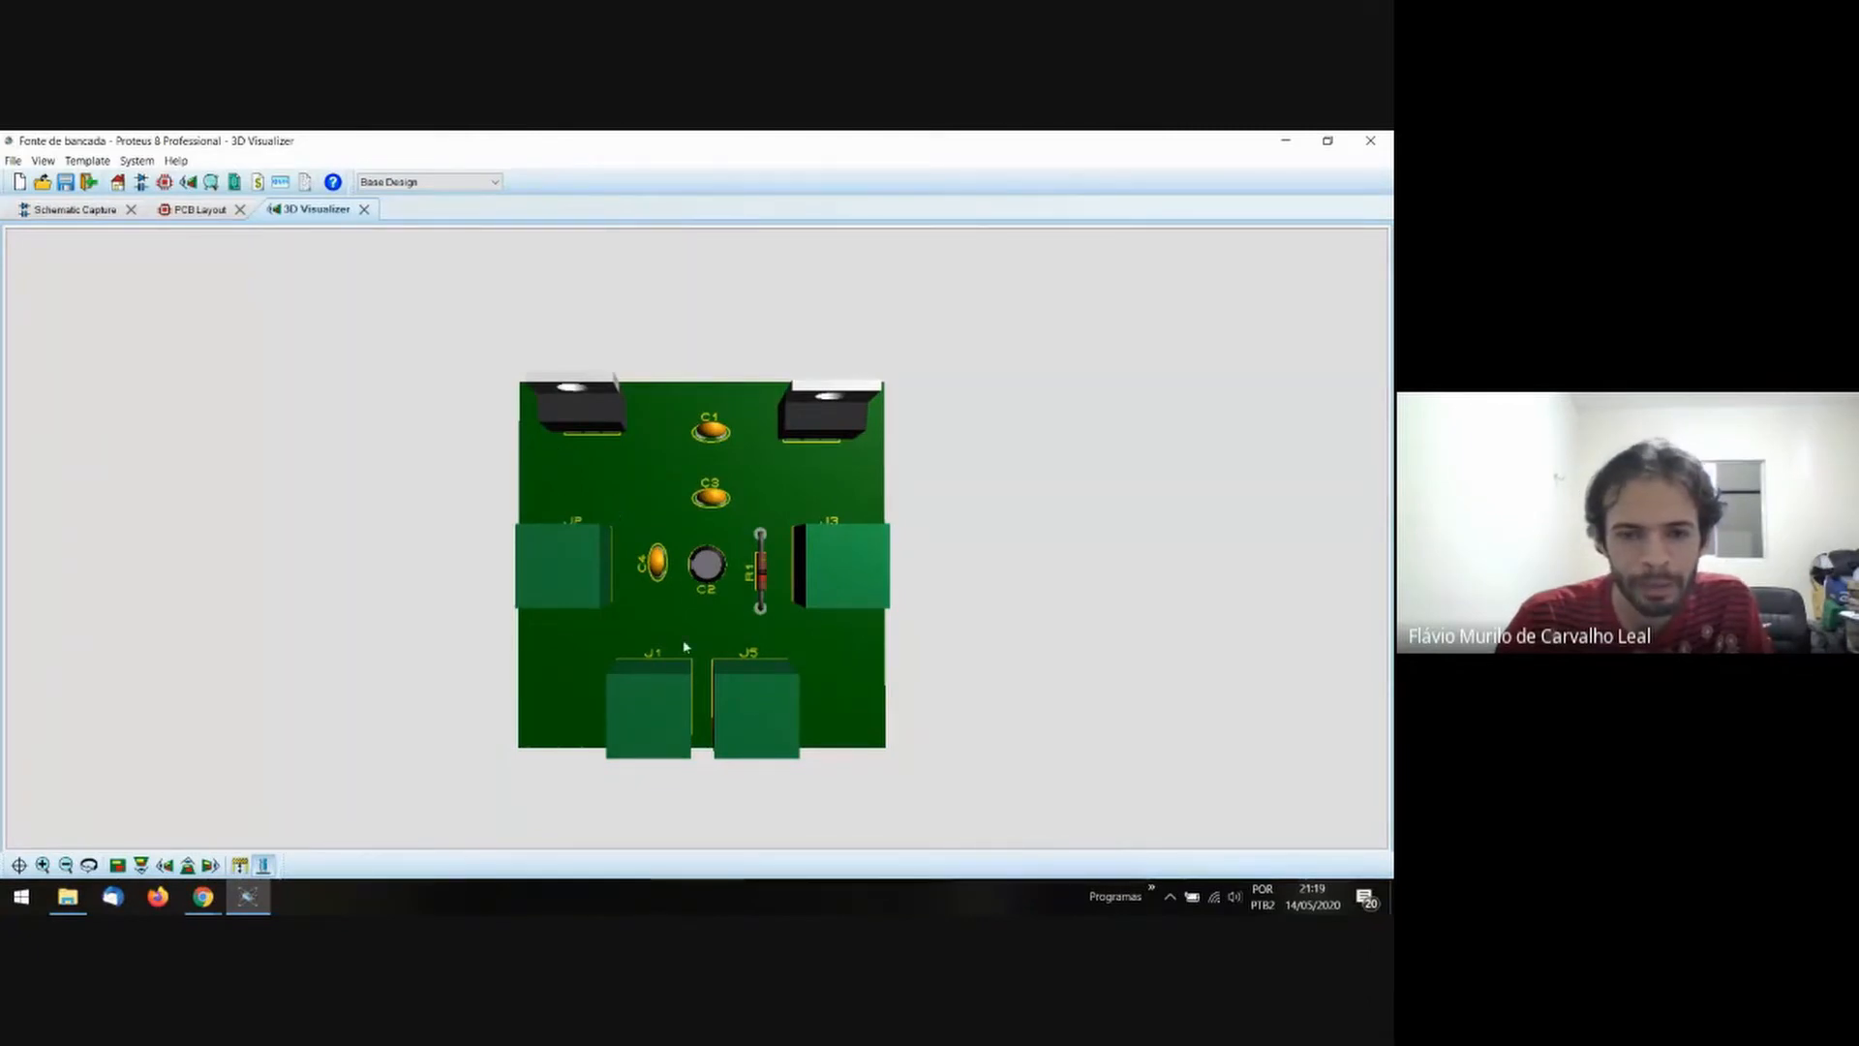
{"action": "left_click_drag", "start_coordinate": [743, 682], "coordinate": [697, 544]}
{"action": "right_click", "coordinate": [697, 544]}
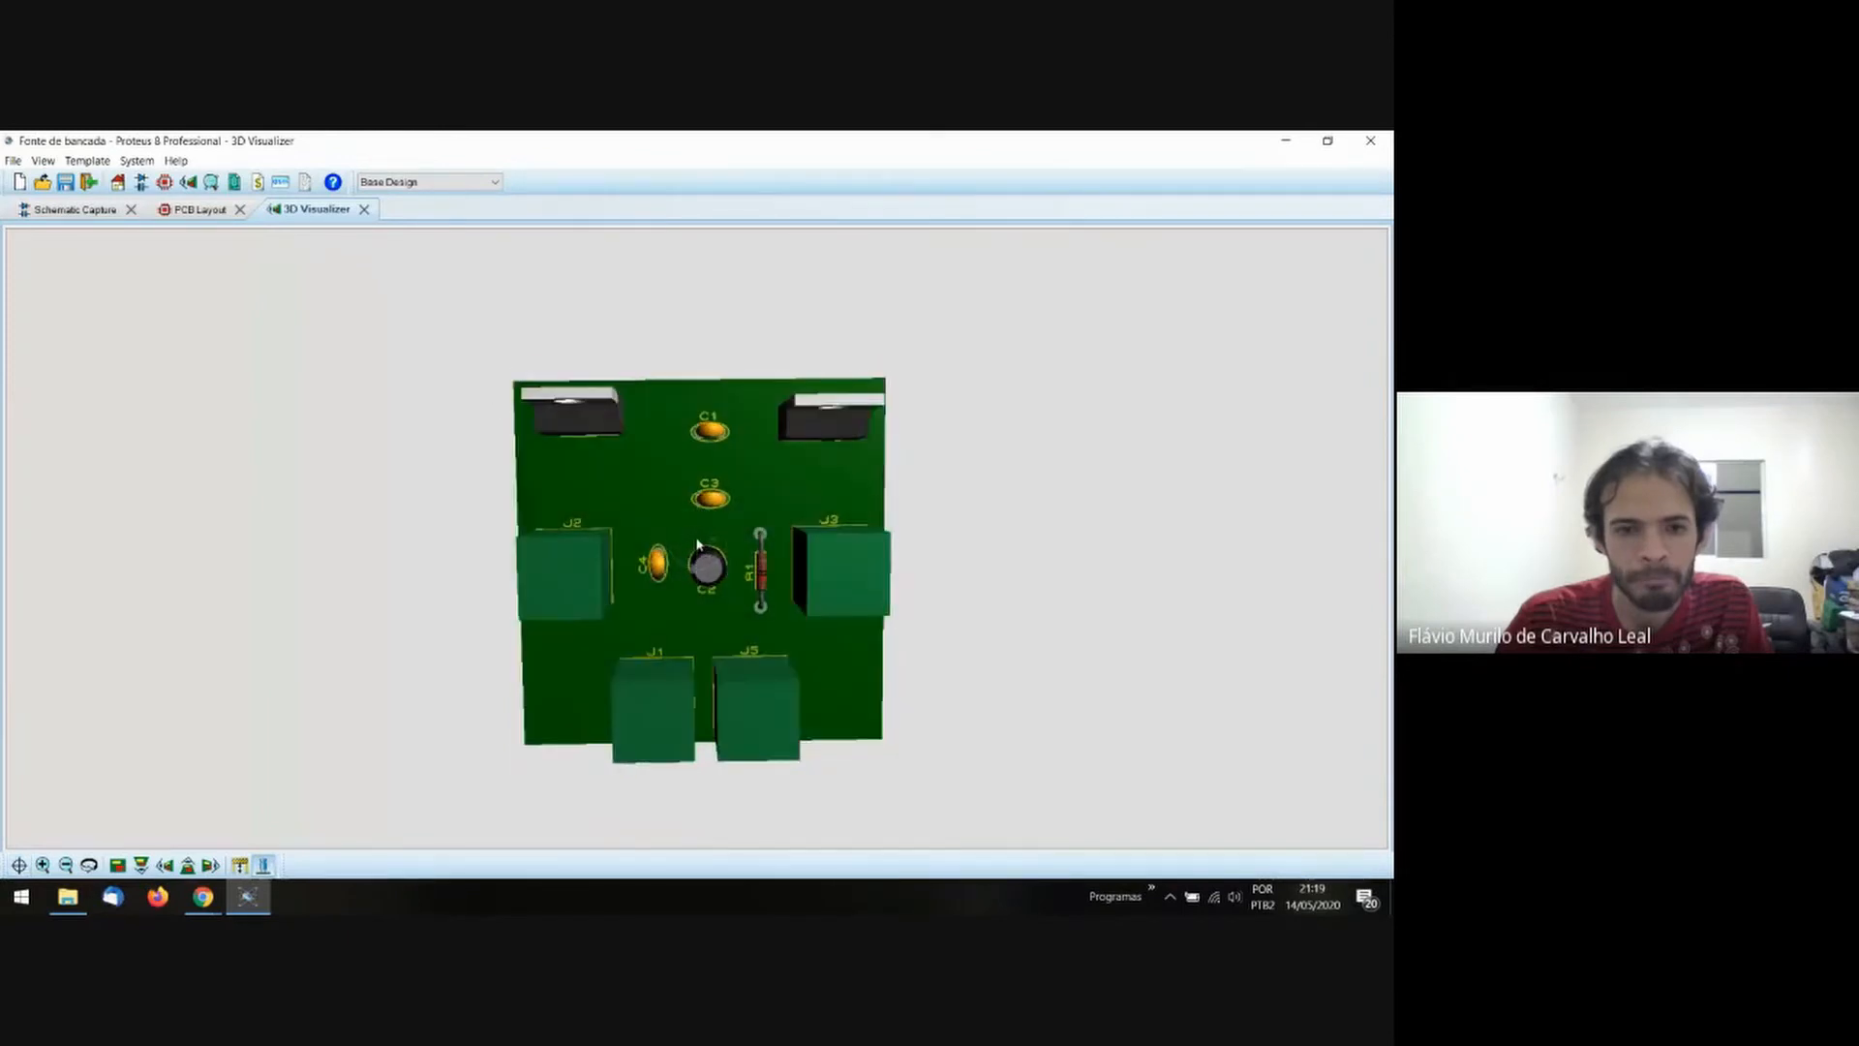
{"action": "left_click", "coordinate": [364, 209]}
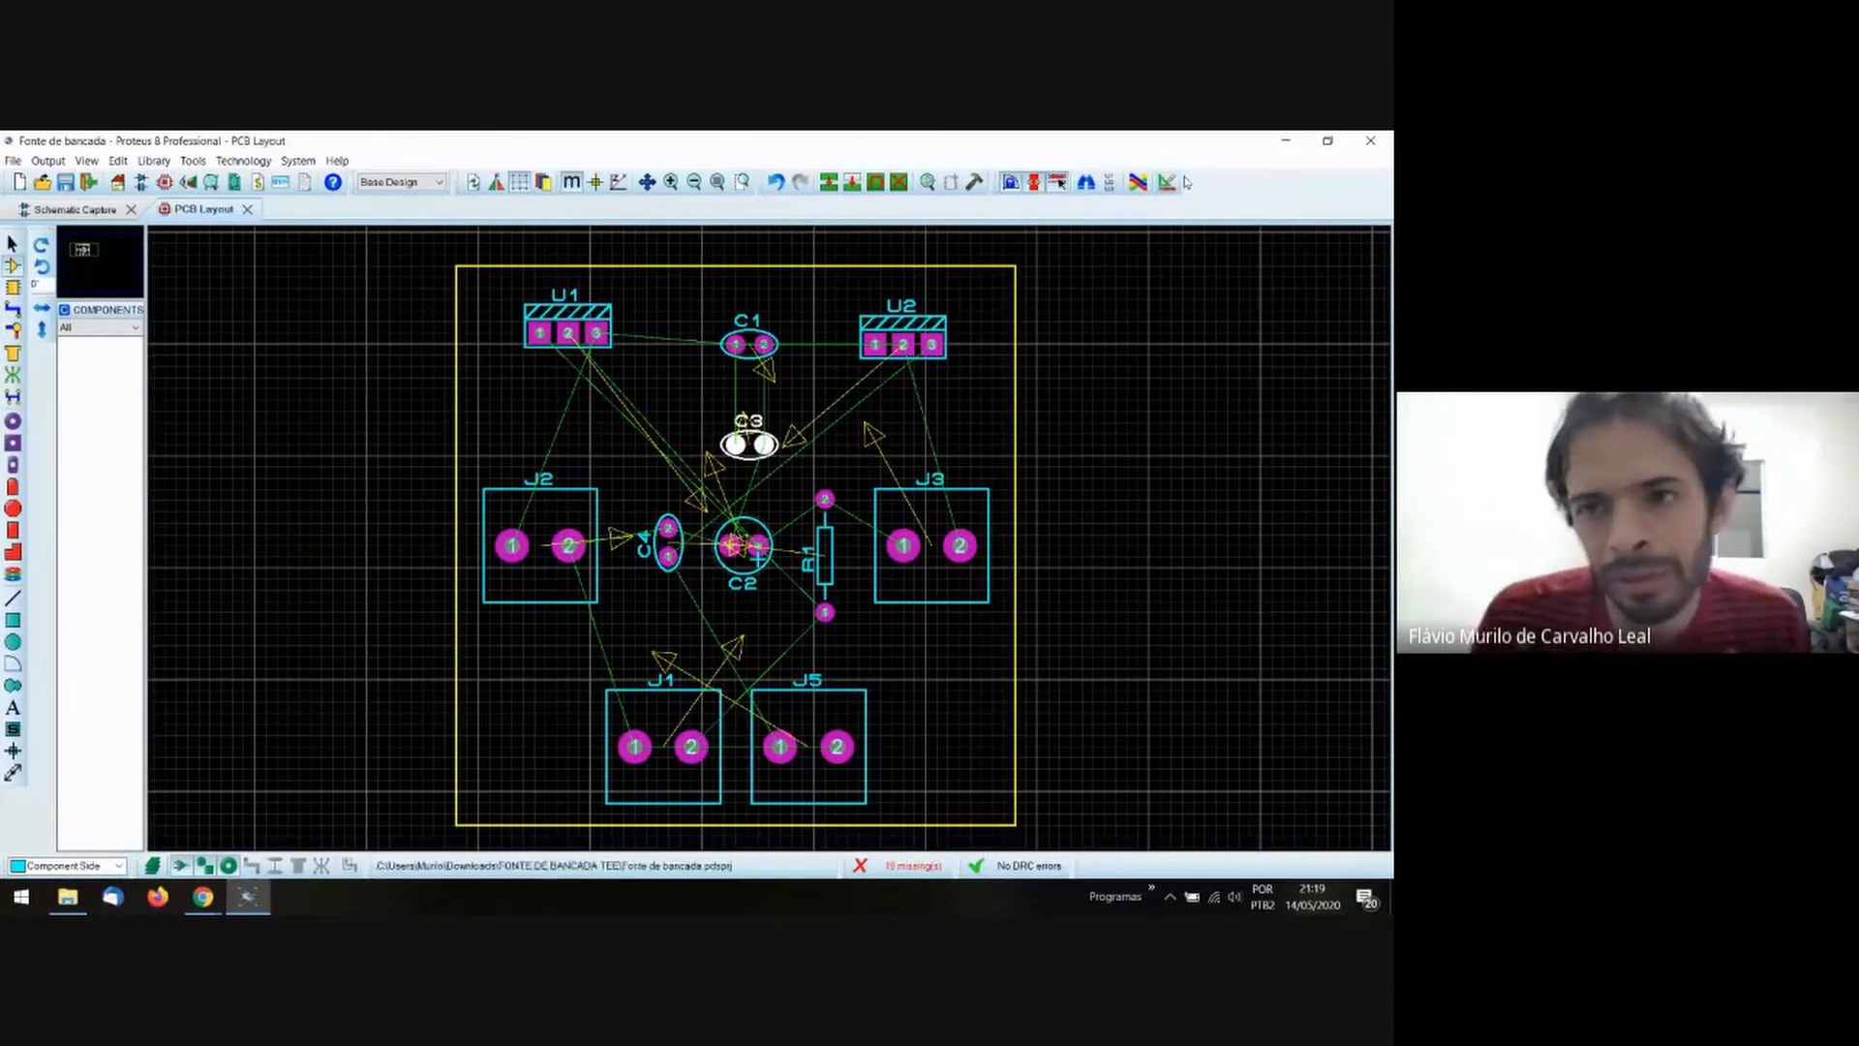
Review the SIGNAL net class's trace style and autorouting layer assignments in the Design Rule Manager.
{"action": "left_click", "coordinate": [1167, 183]}
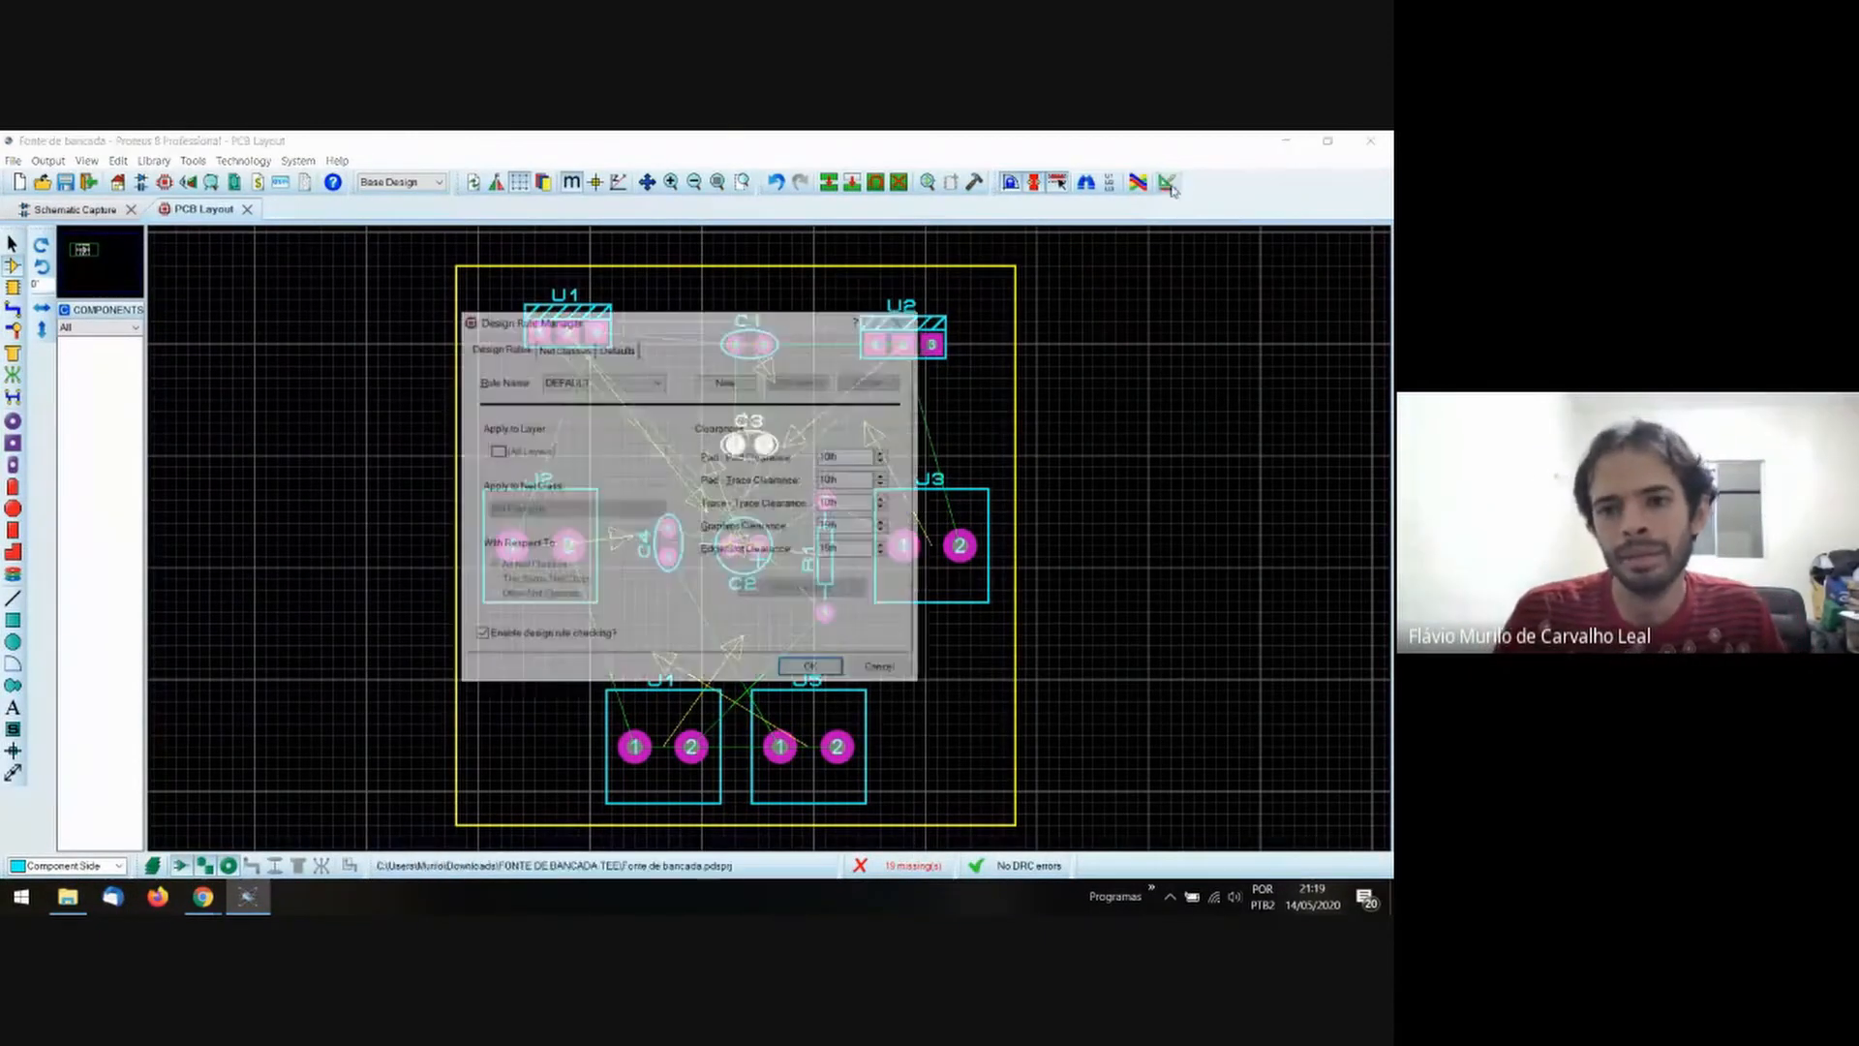
{"action": "left_click", "coordinate": [567, 350]}
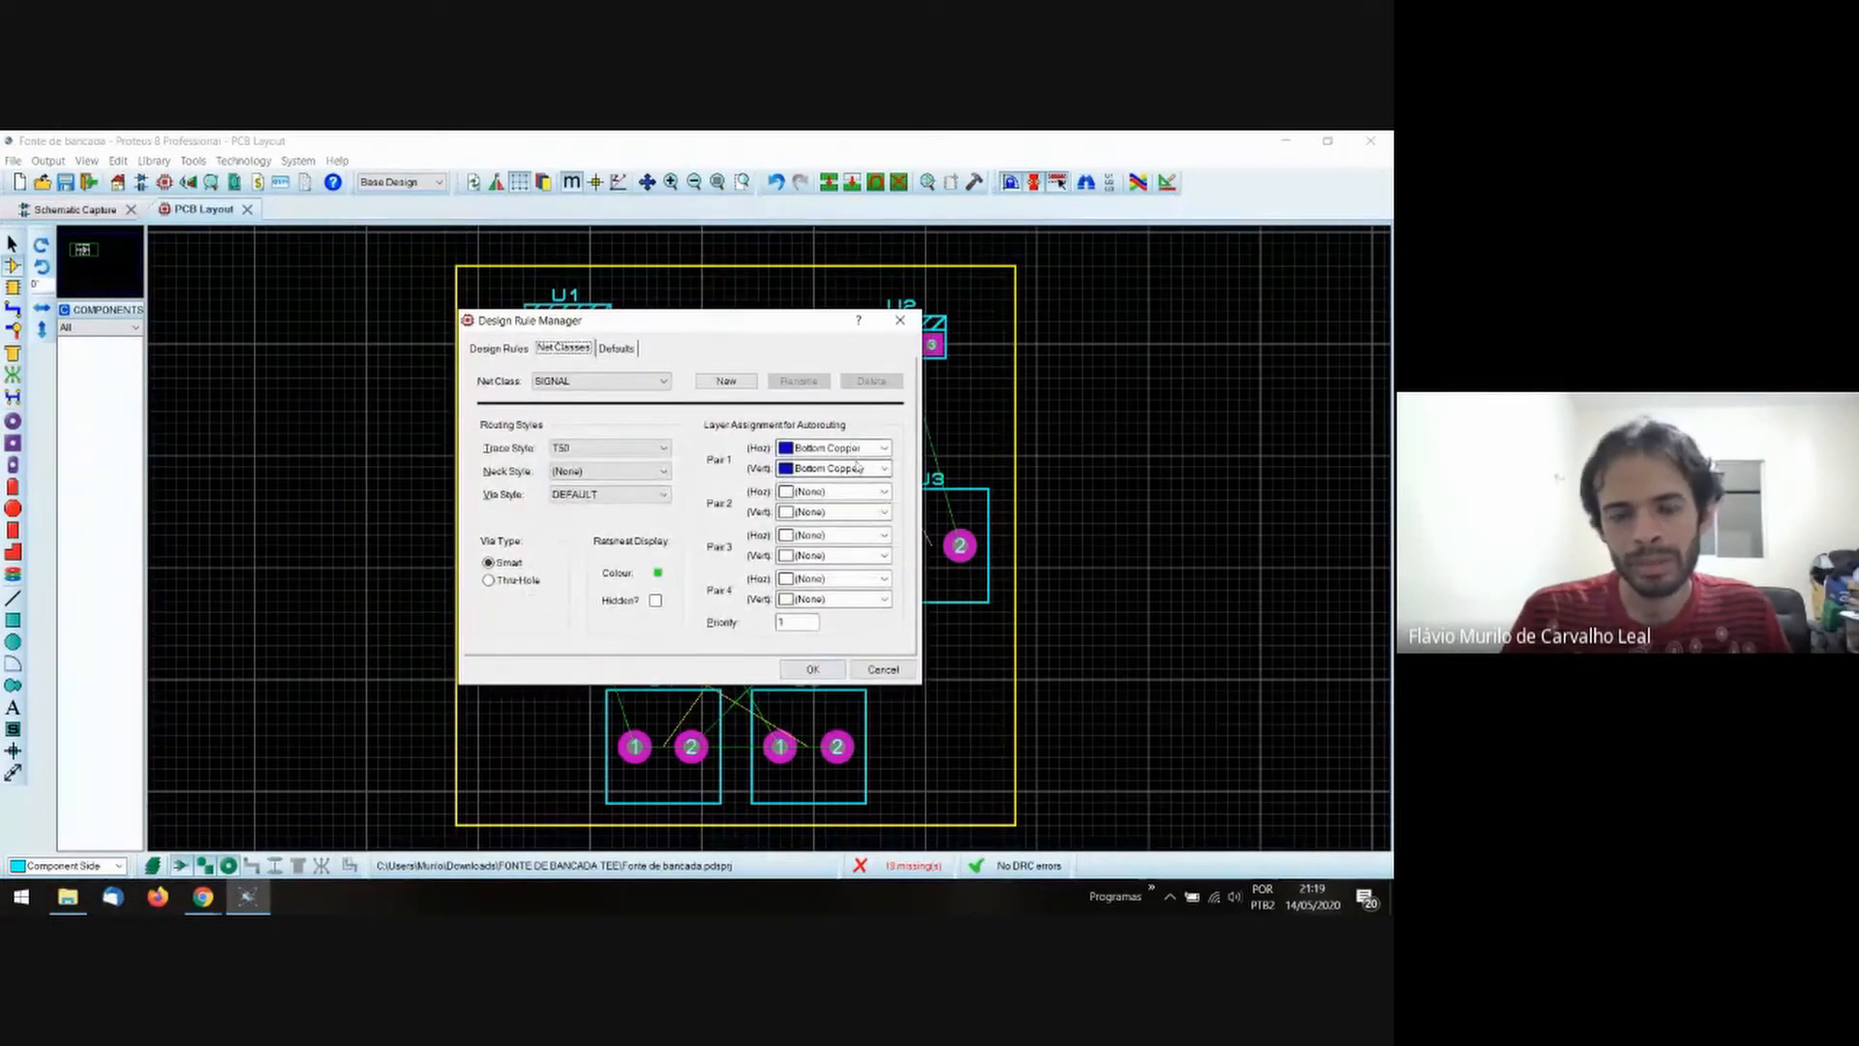
{"action": "left_click", "coordinate": [663, 448]}
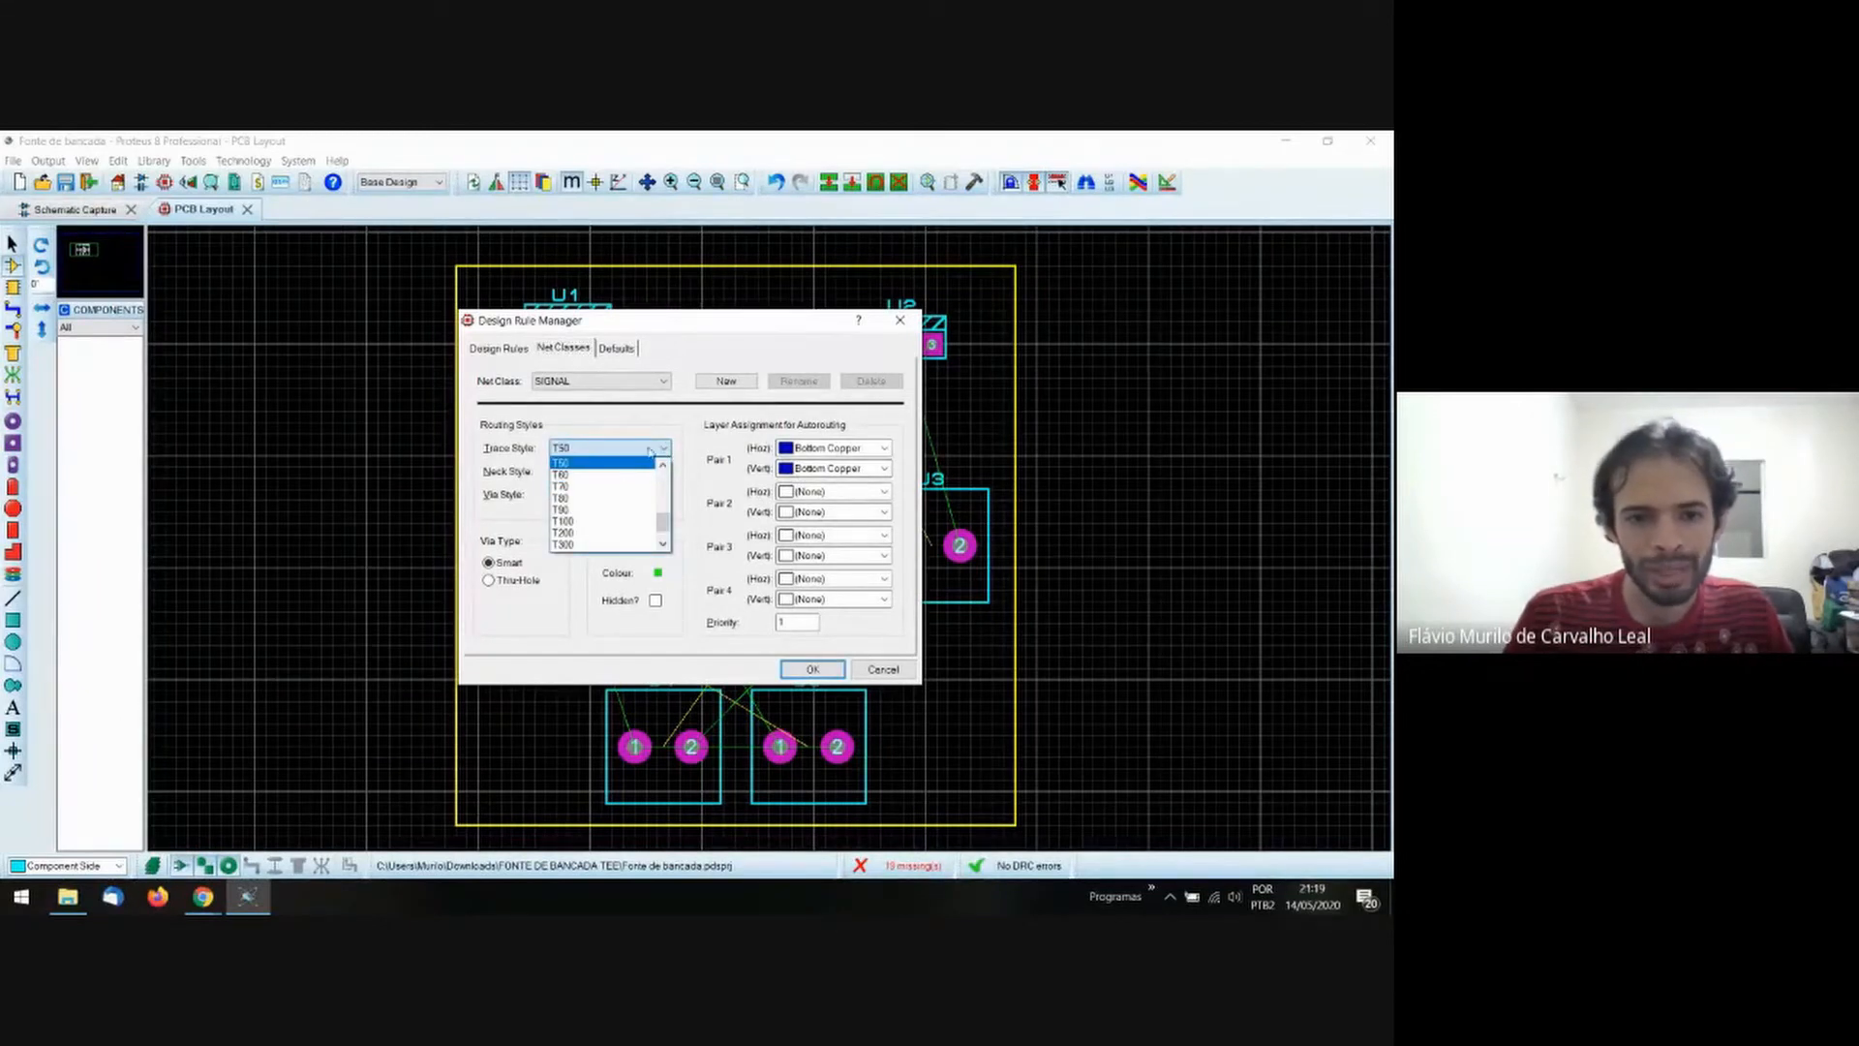
{"action": "left_click", "coordinate": [648, 450]}
{"action": "left_click", "coordinate": [810, 669]}
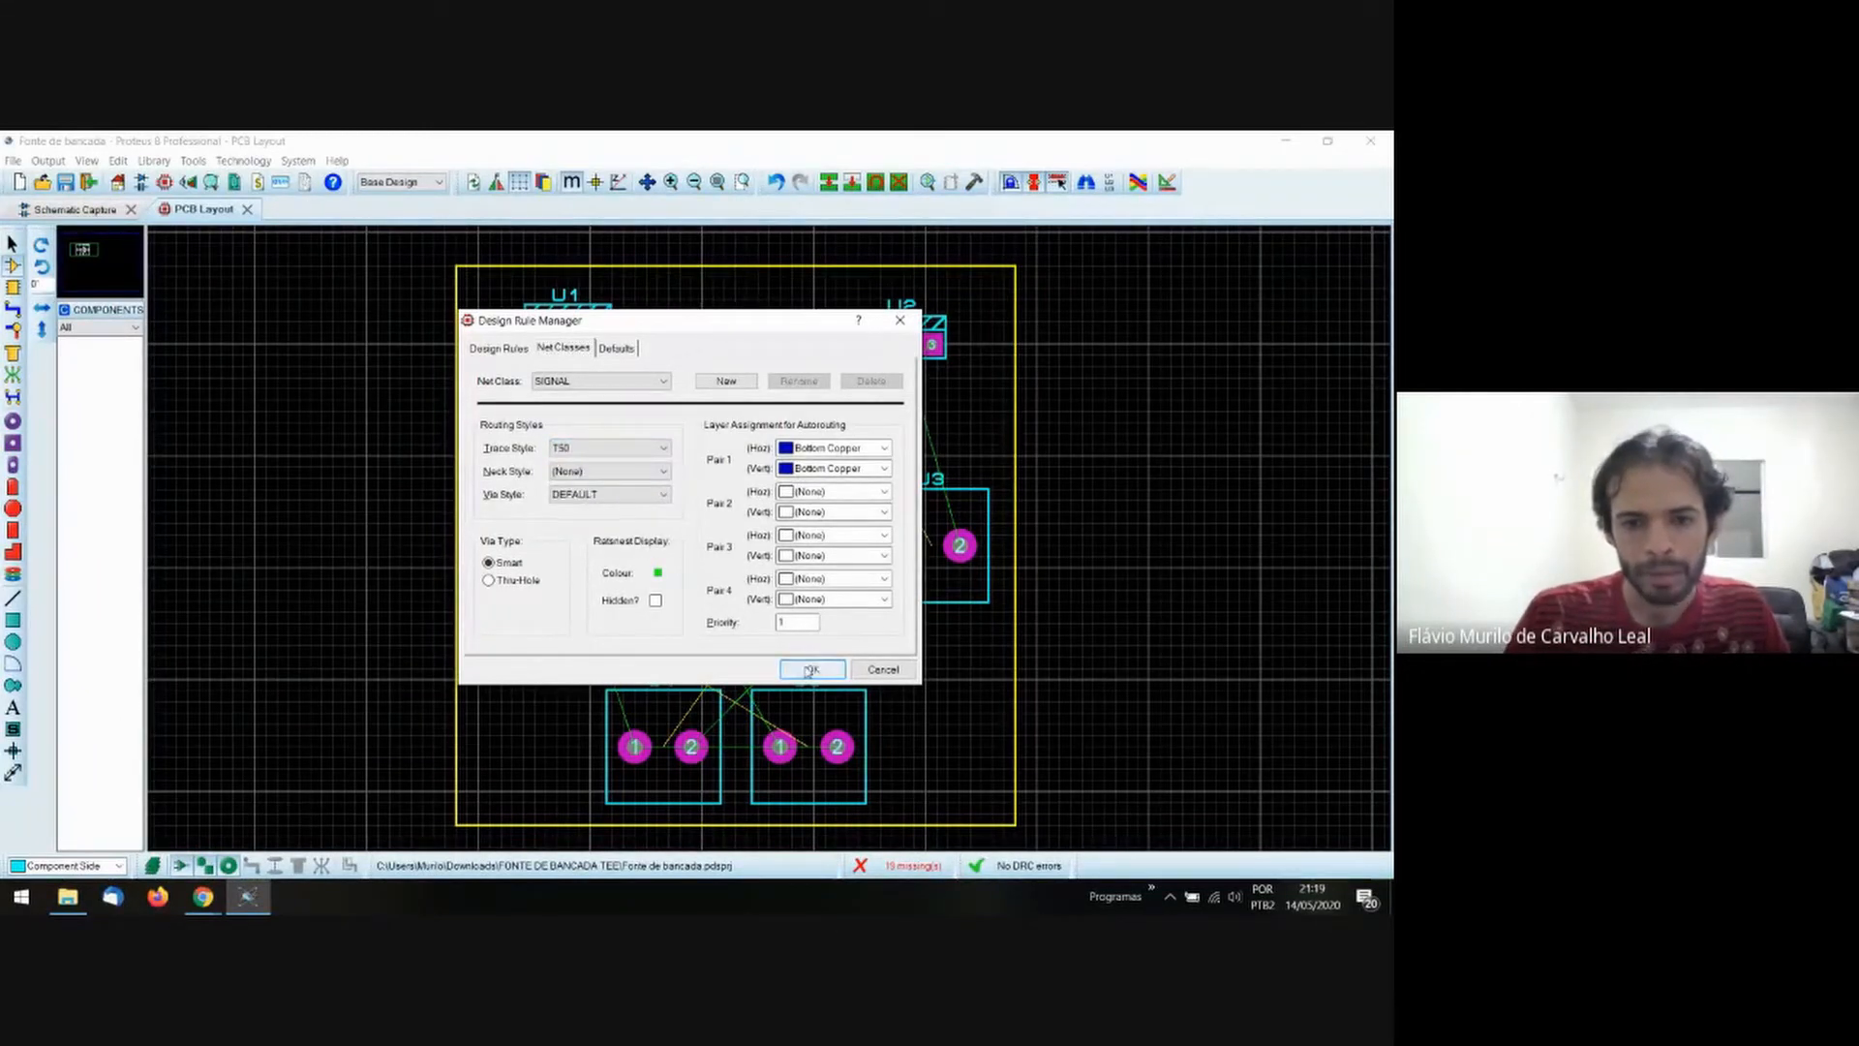
{"action": "left_click", "coordinate": [899, 319]}
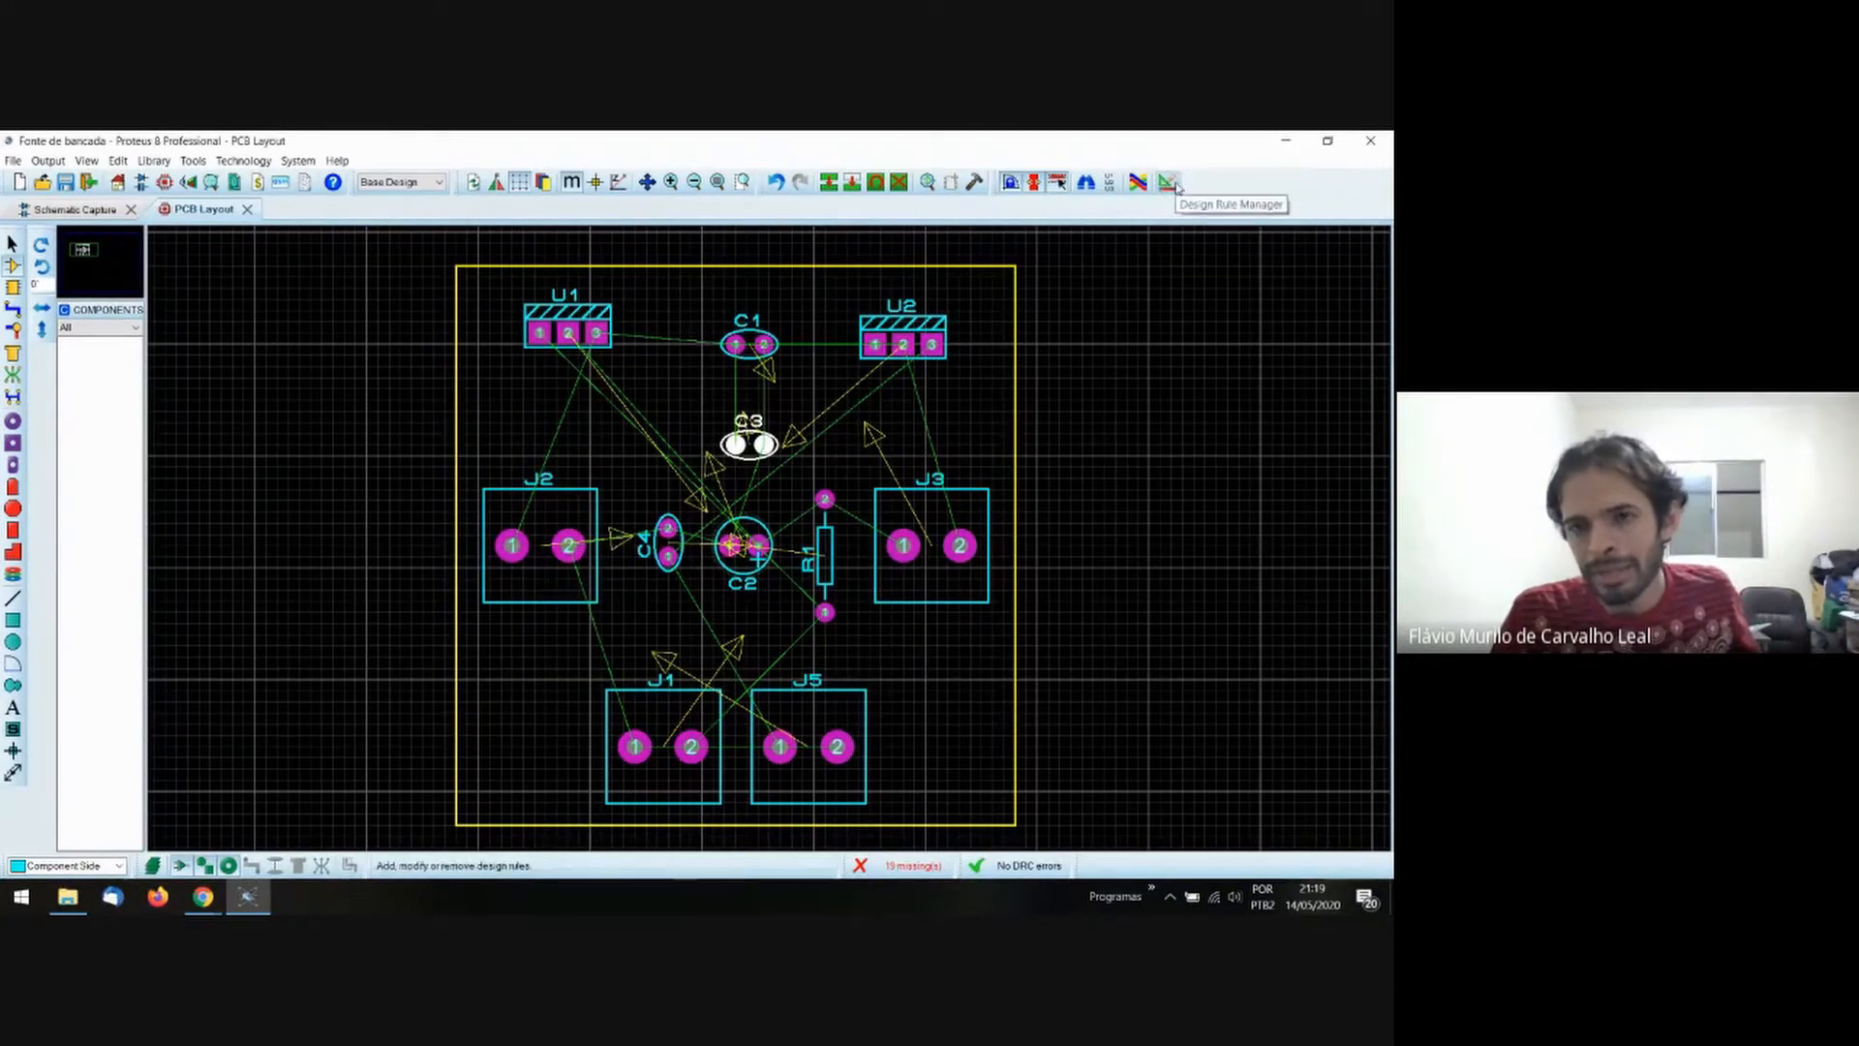
{"action": "left_click", "coordinate": [1168, 183]}
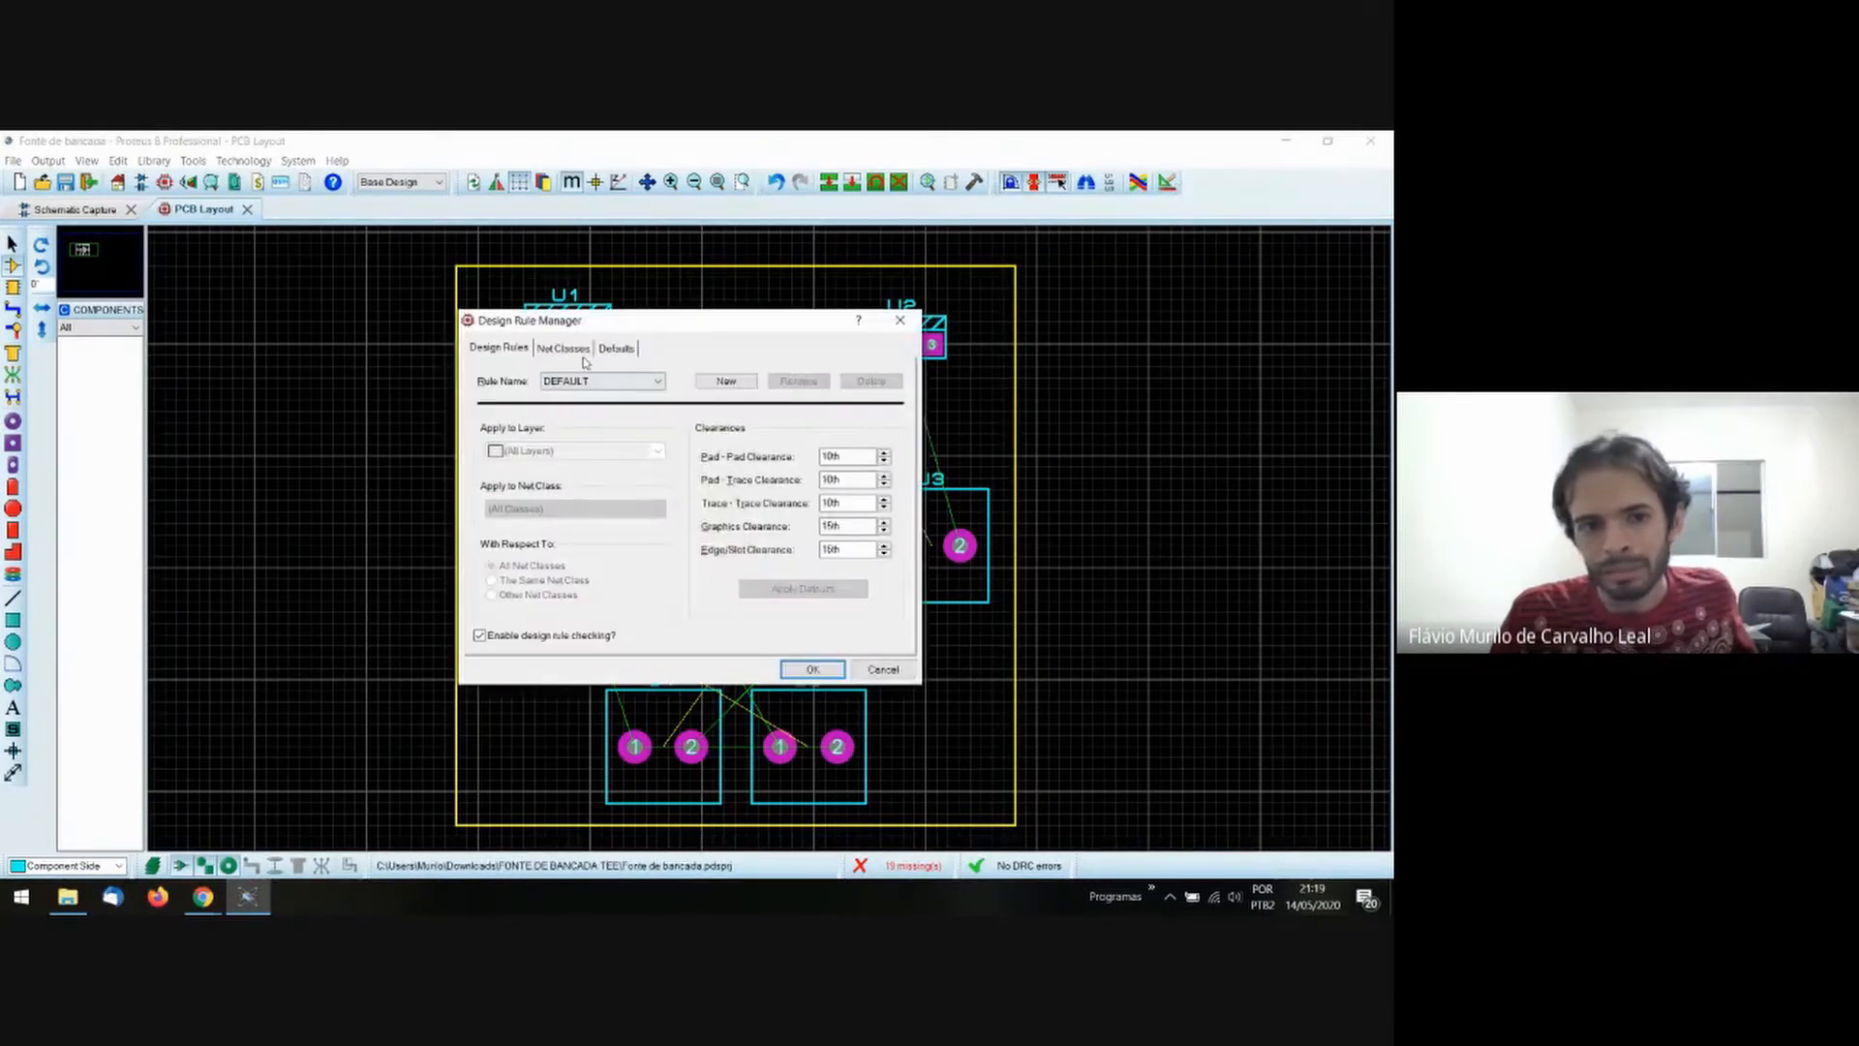
{"action": "left_click", "coordinate": [570, 349]}
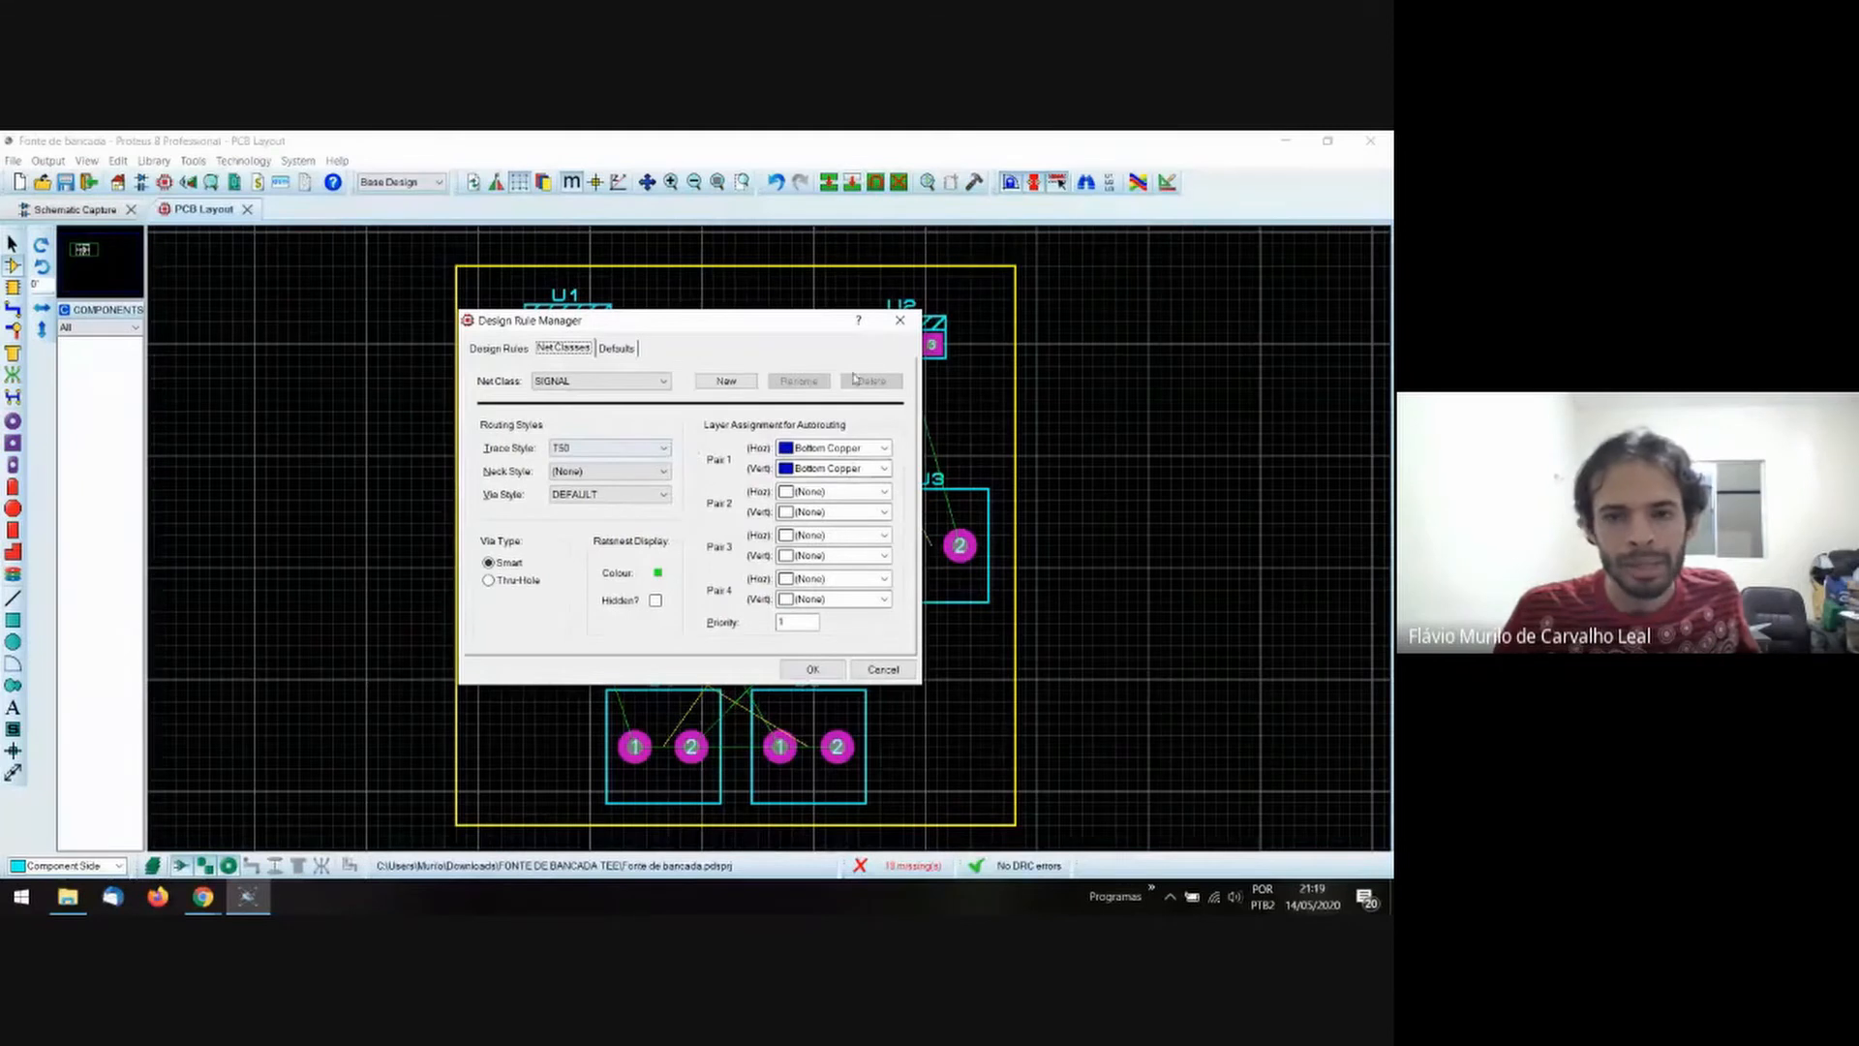
{"action": "left_click", "coordinate": [899, 320]}
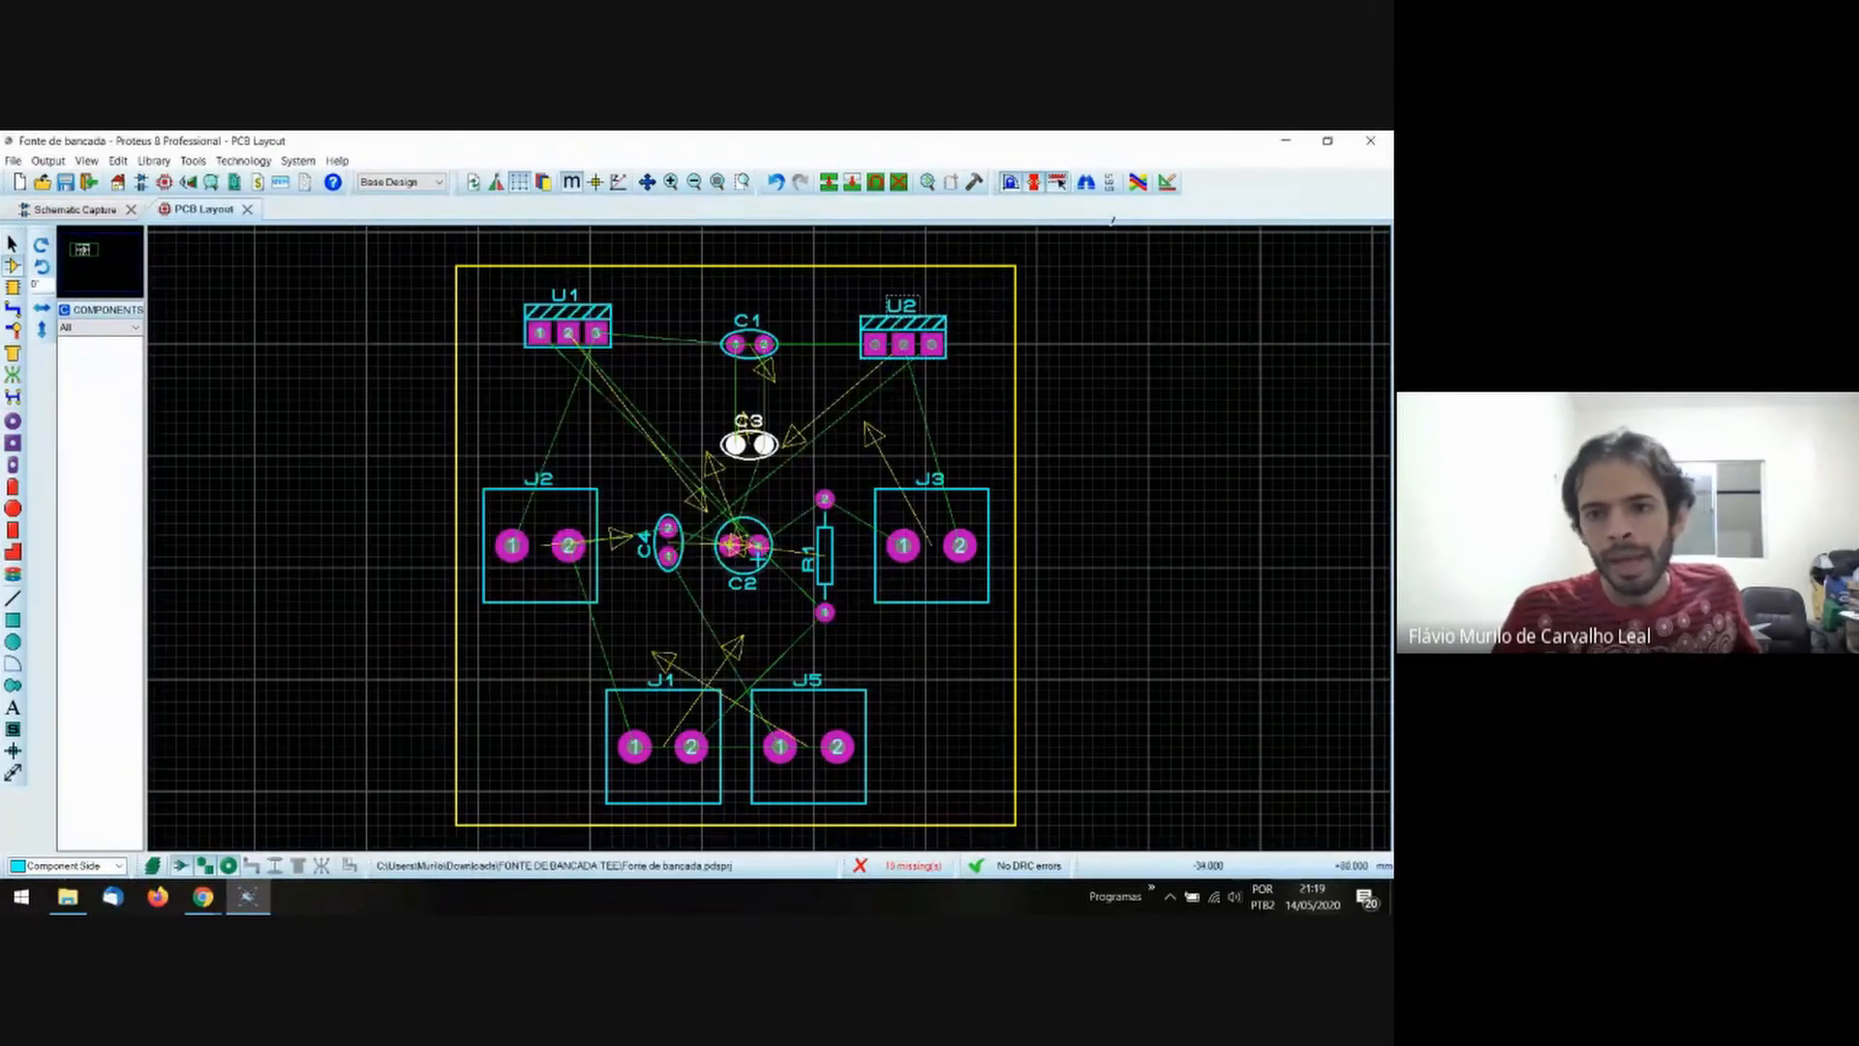
Autoroute all the board's connections using the basic automatic schedule.
{"action": "left_click", "coordinate": [1139, 185]}
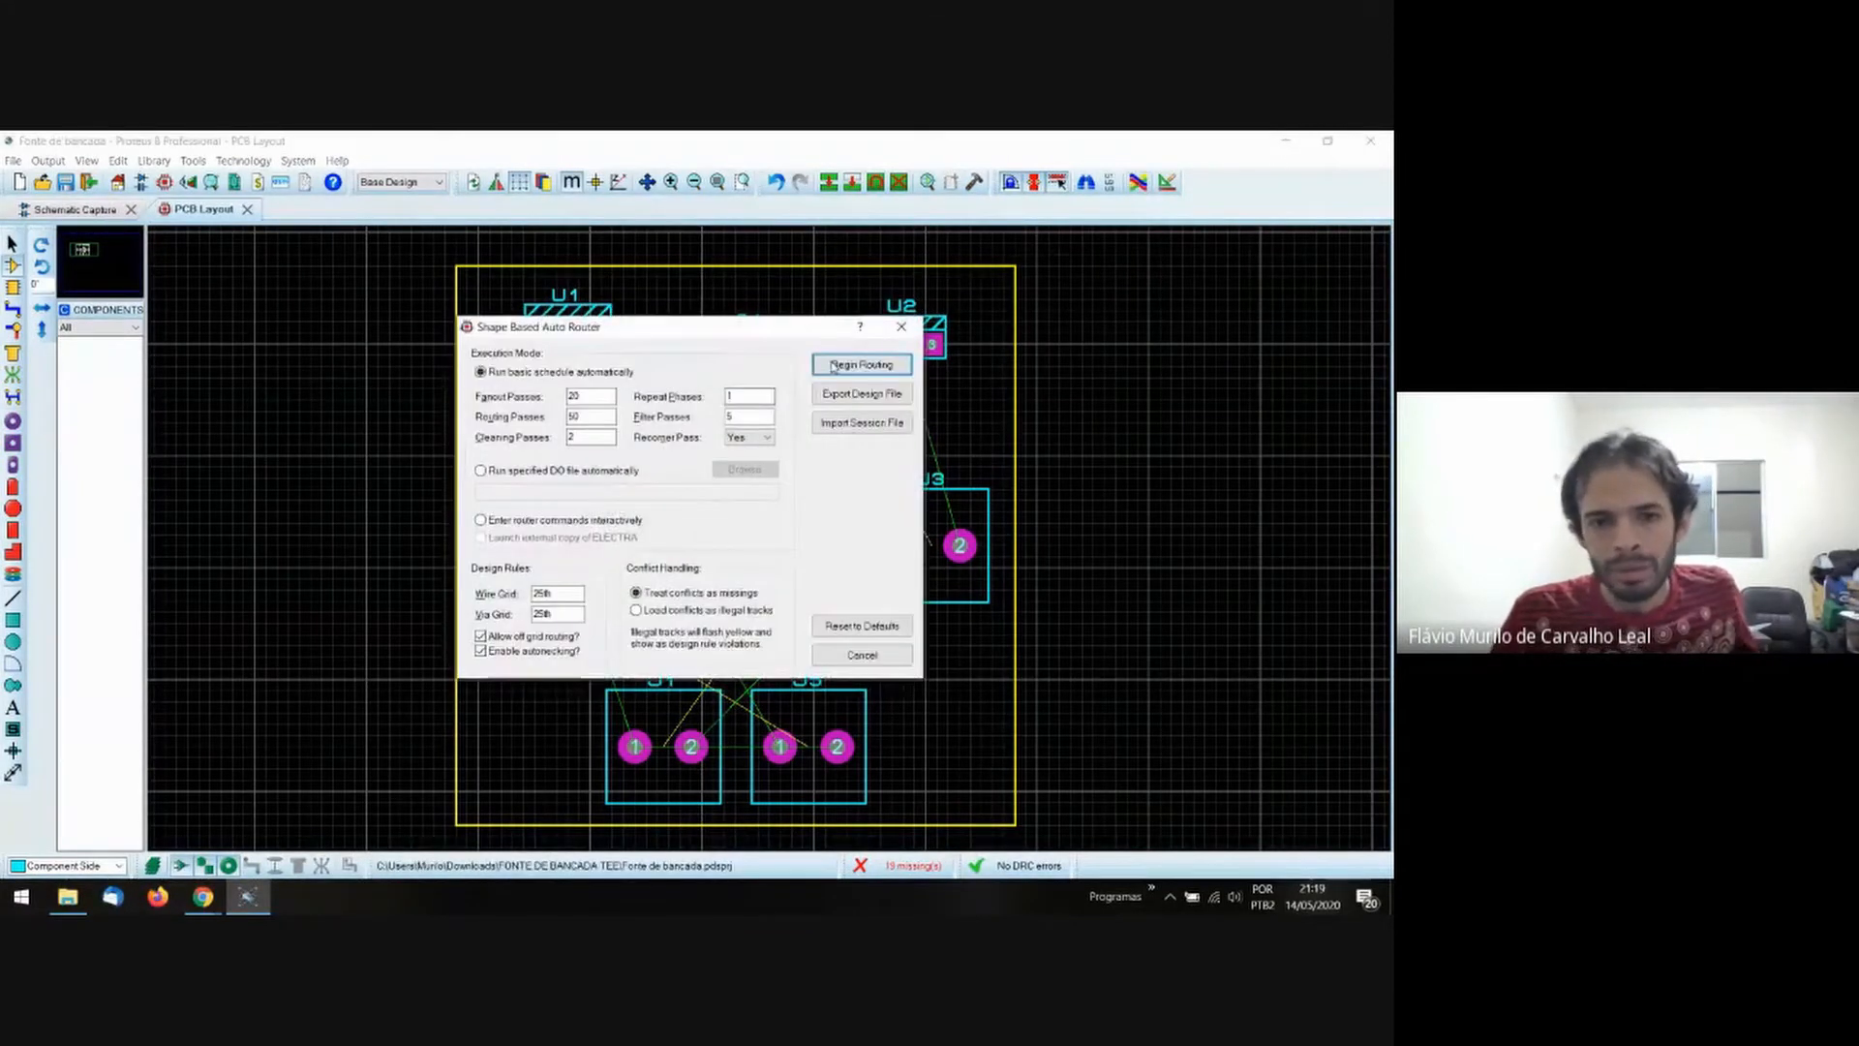
{"action": "left_click", "coordinate": [901, 326]}
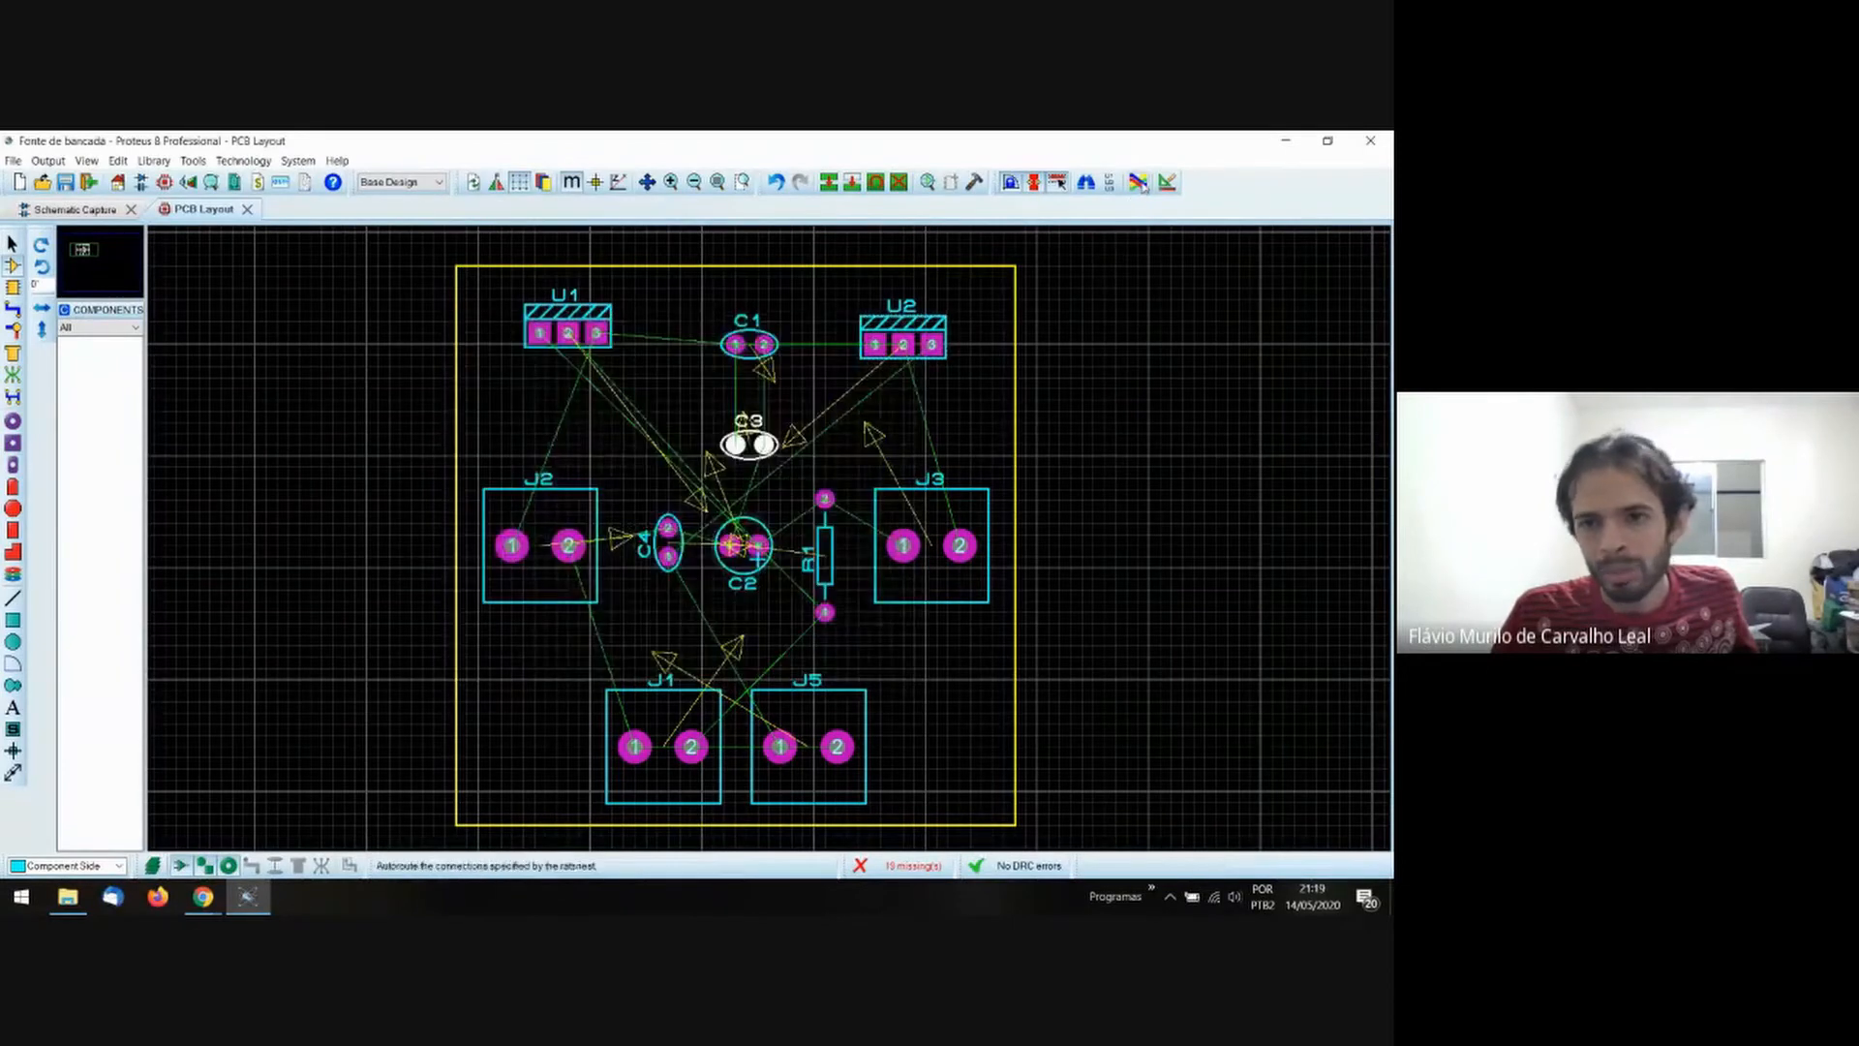
{"action": "left_click", "coordinate": [1140, 183]}
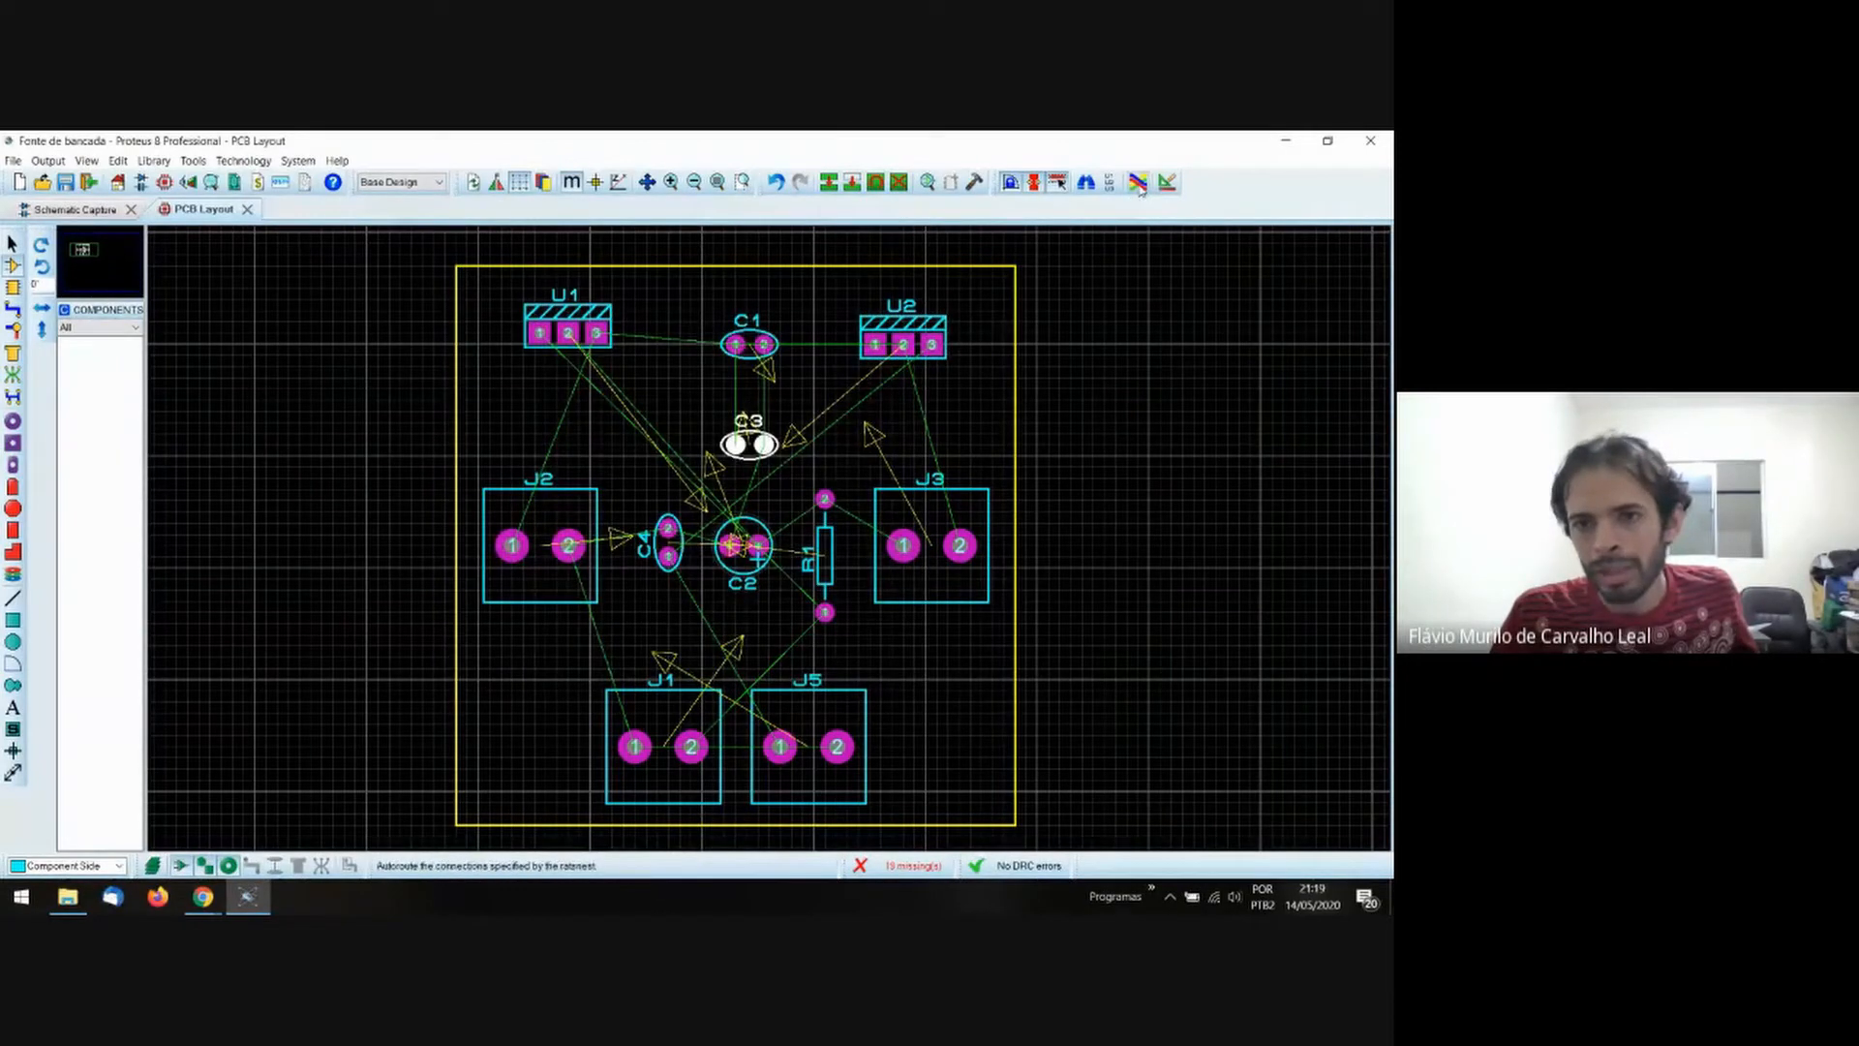
{"action": "left_click", "coordinate": [1139, 183]}
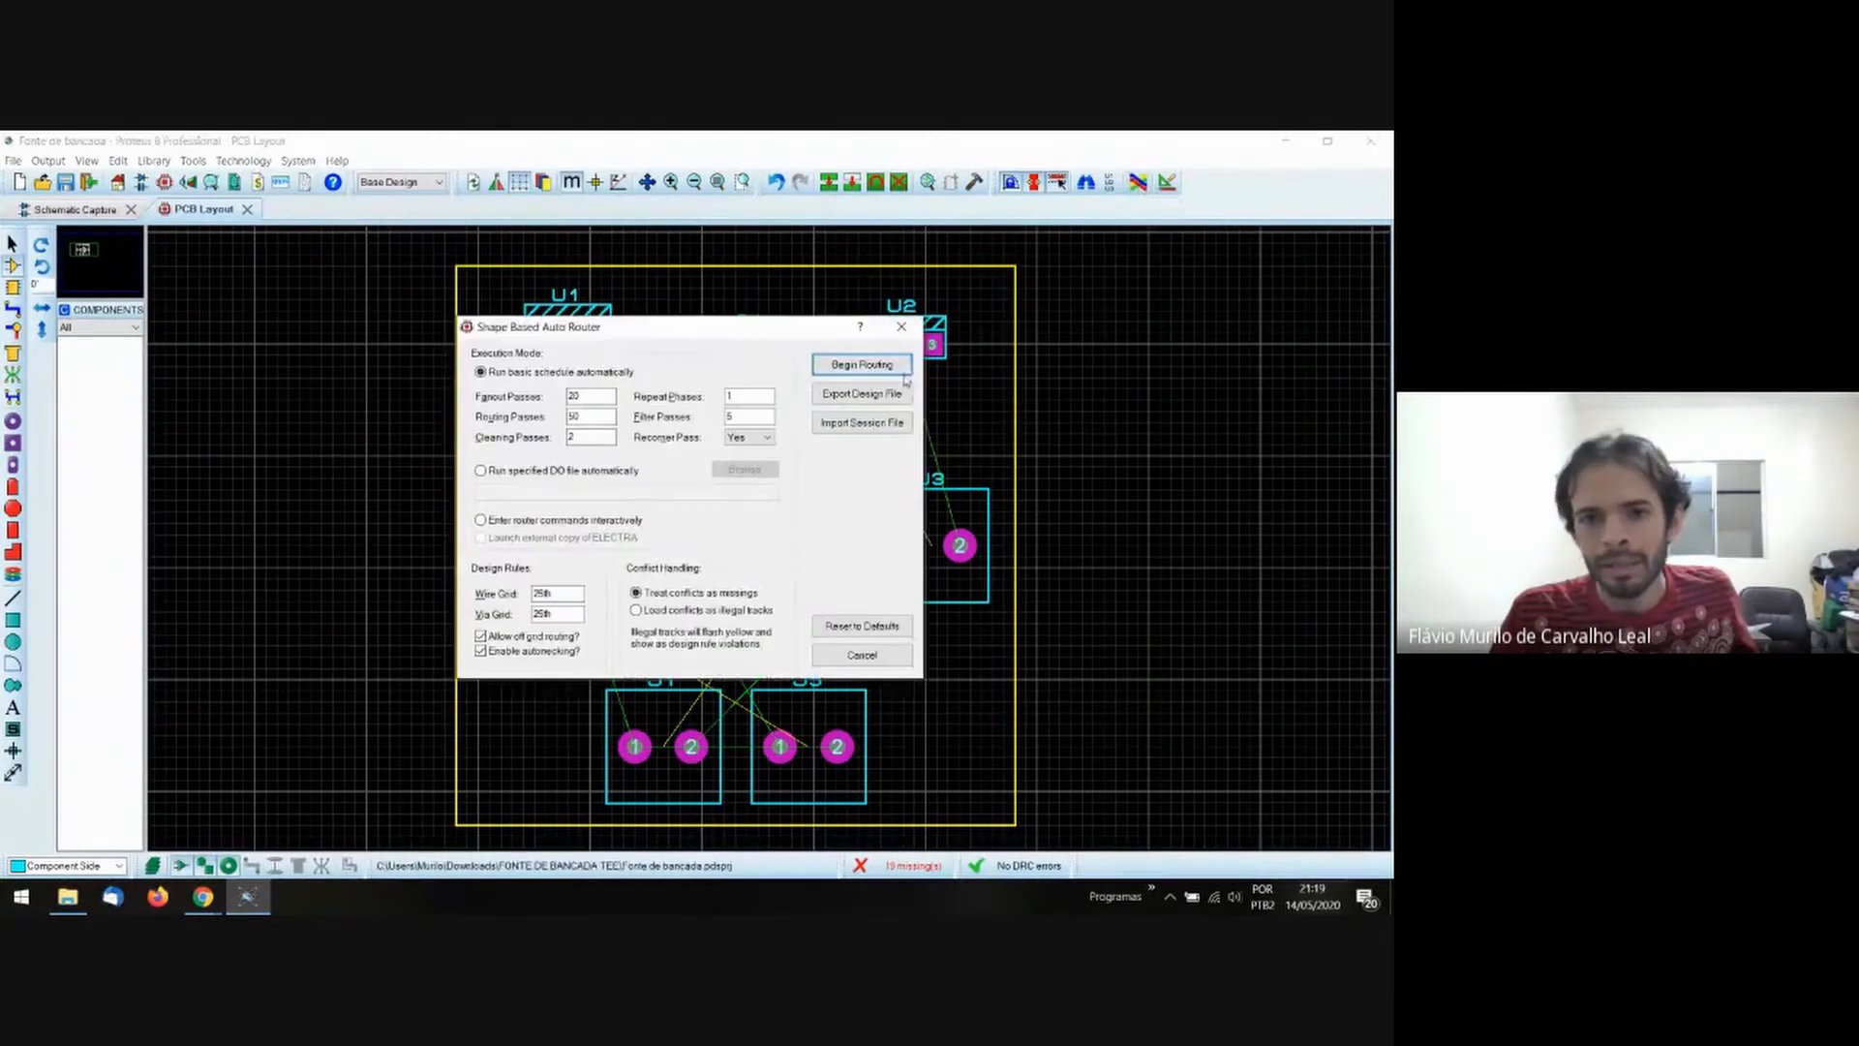
{"action": "left_click", "coordinate": [861, 366]}
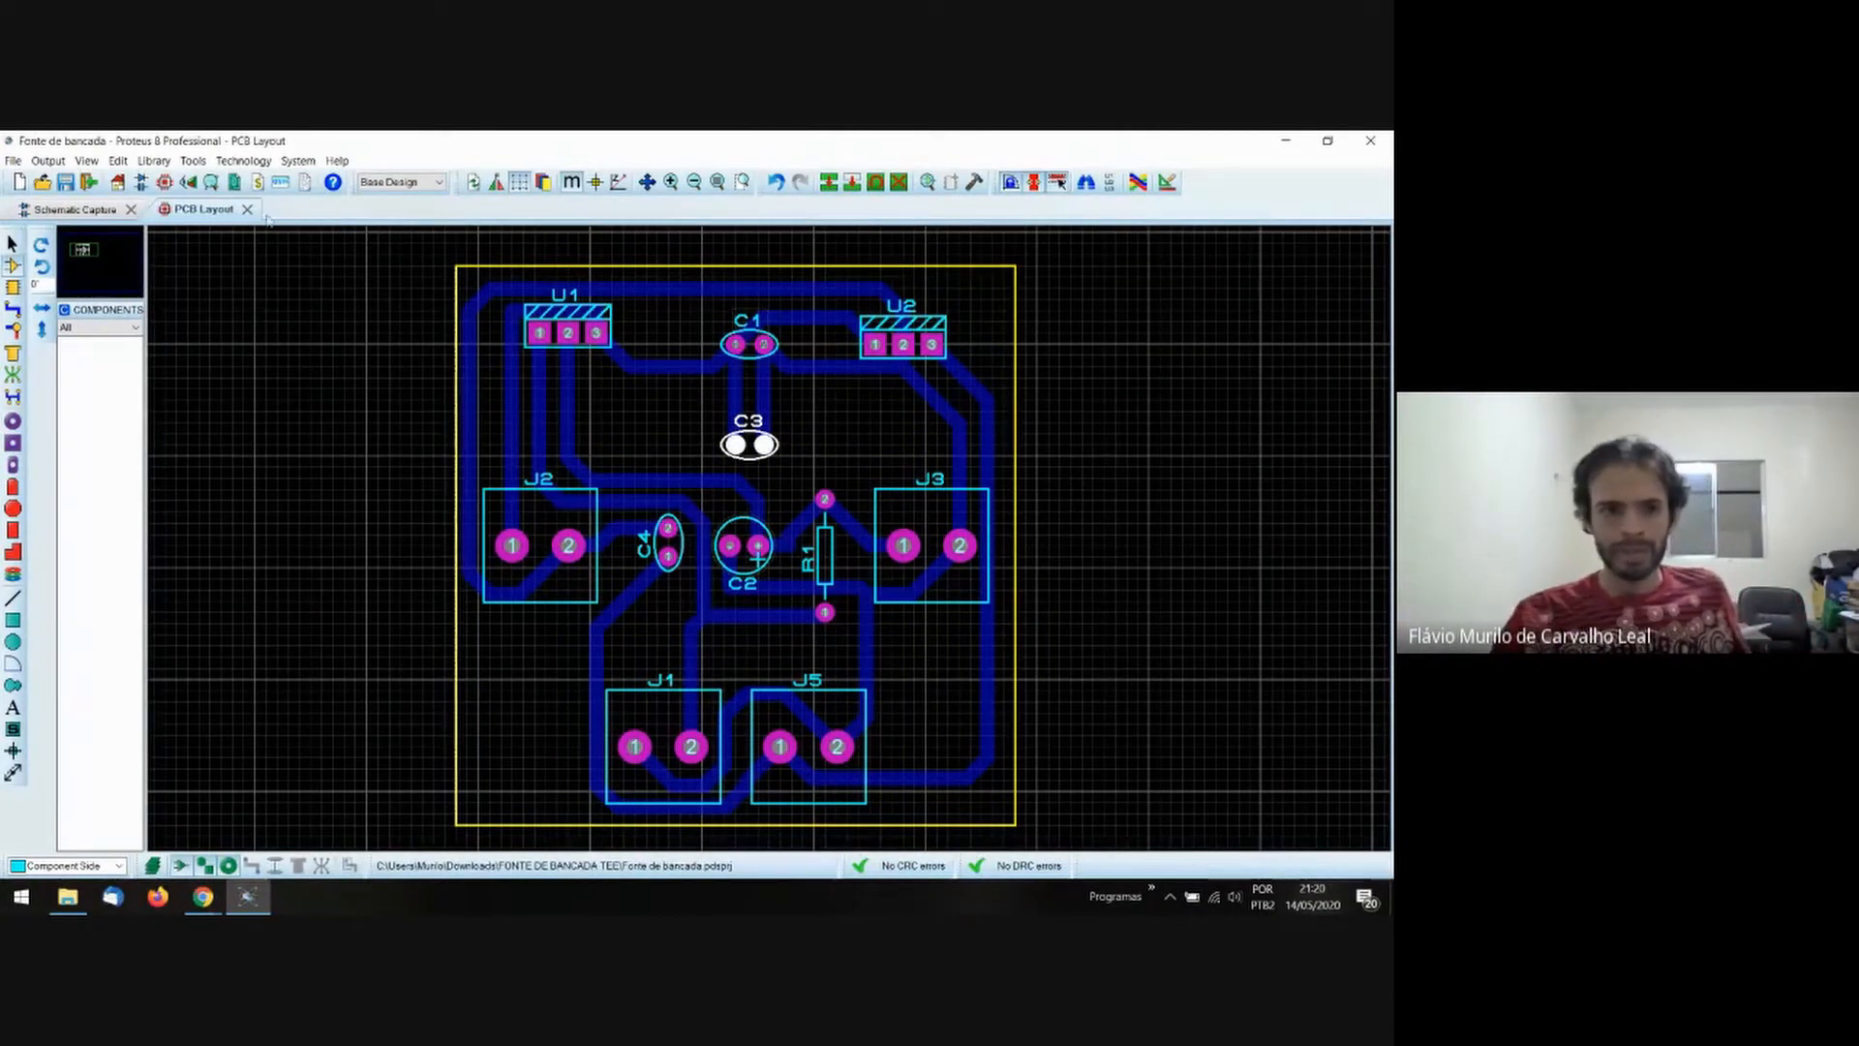
Inspect the routed tracks on the board's underside in 3D, check the circuit in the schematic, and return to the PCB layout.
{"action": "left_click", "coordinate": [190, 183]}
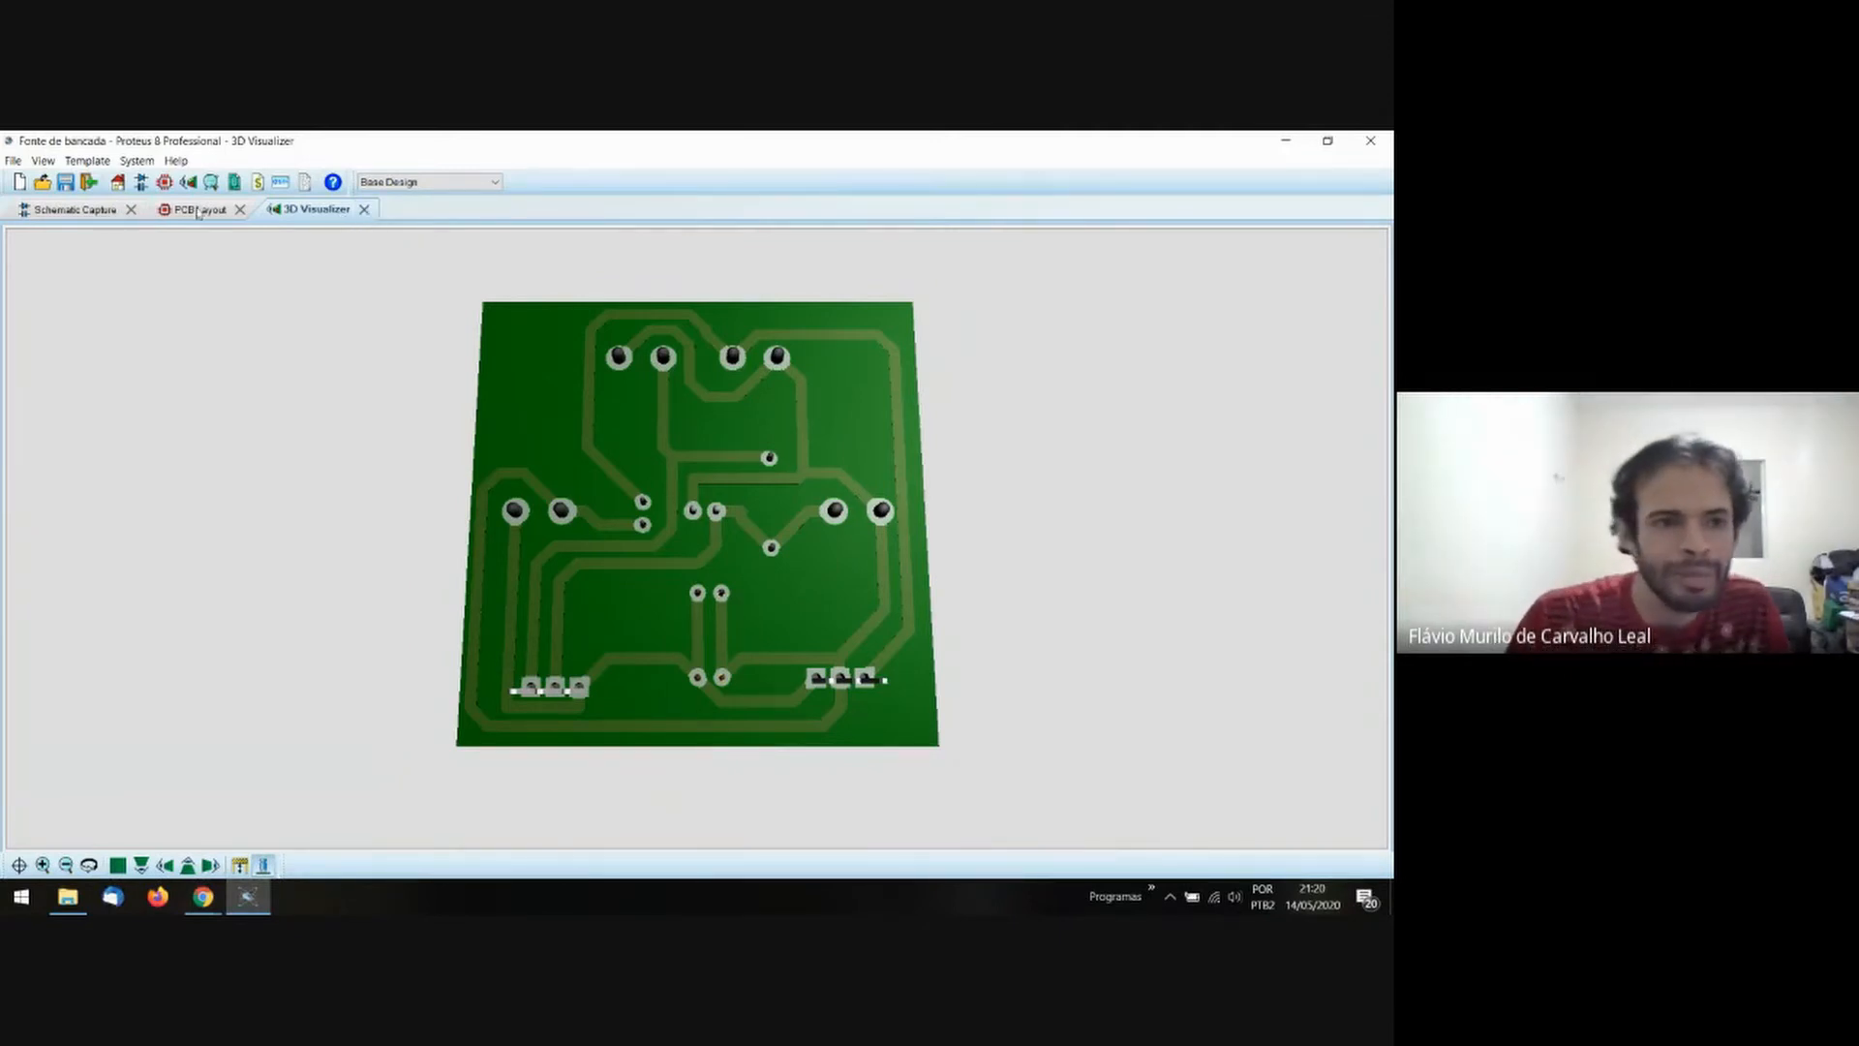
{"action": "left_click", "coordinate": [365, 210]}
{"action": "left_click", "coordinate": [75, 209]}
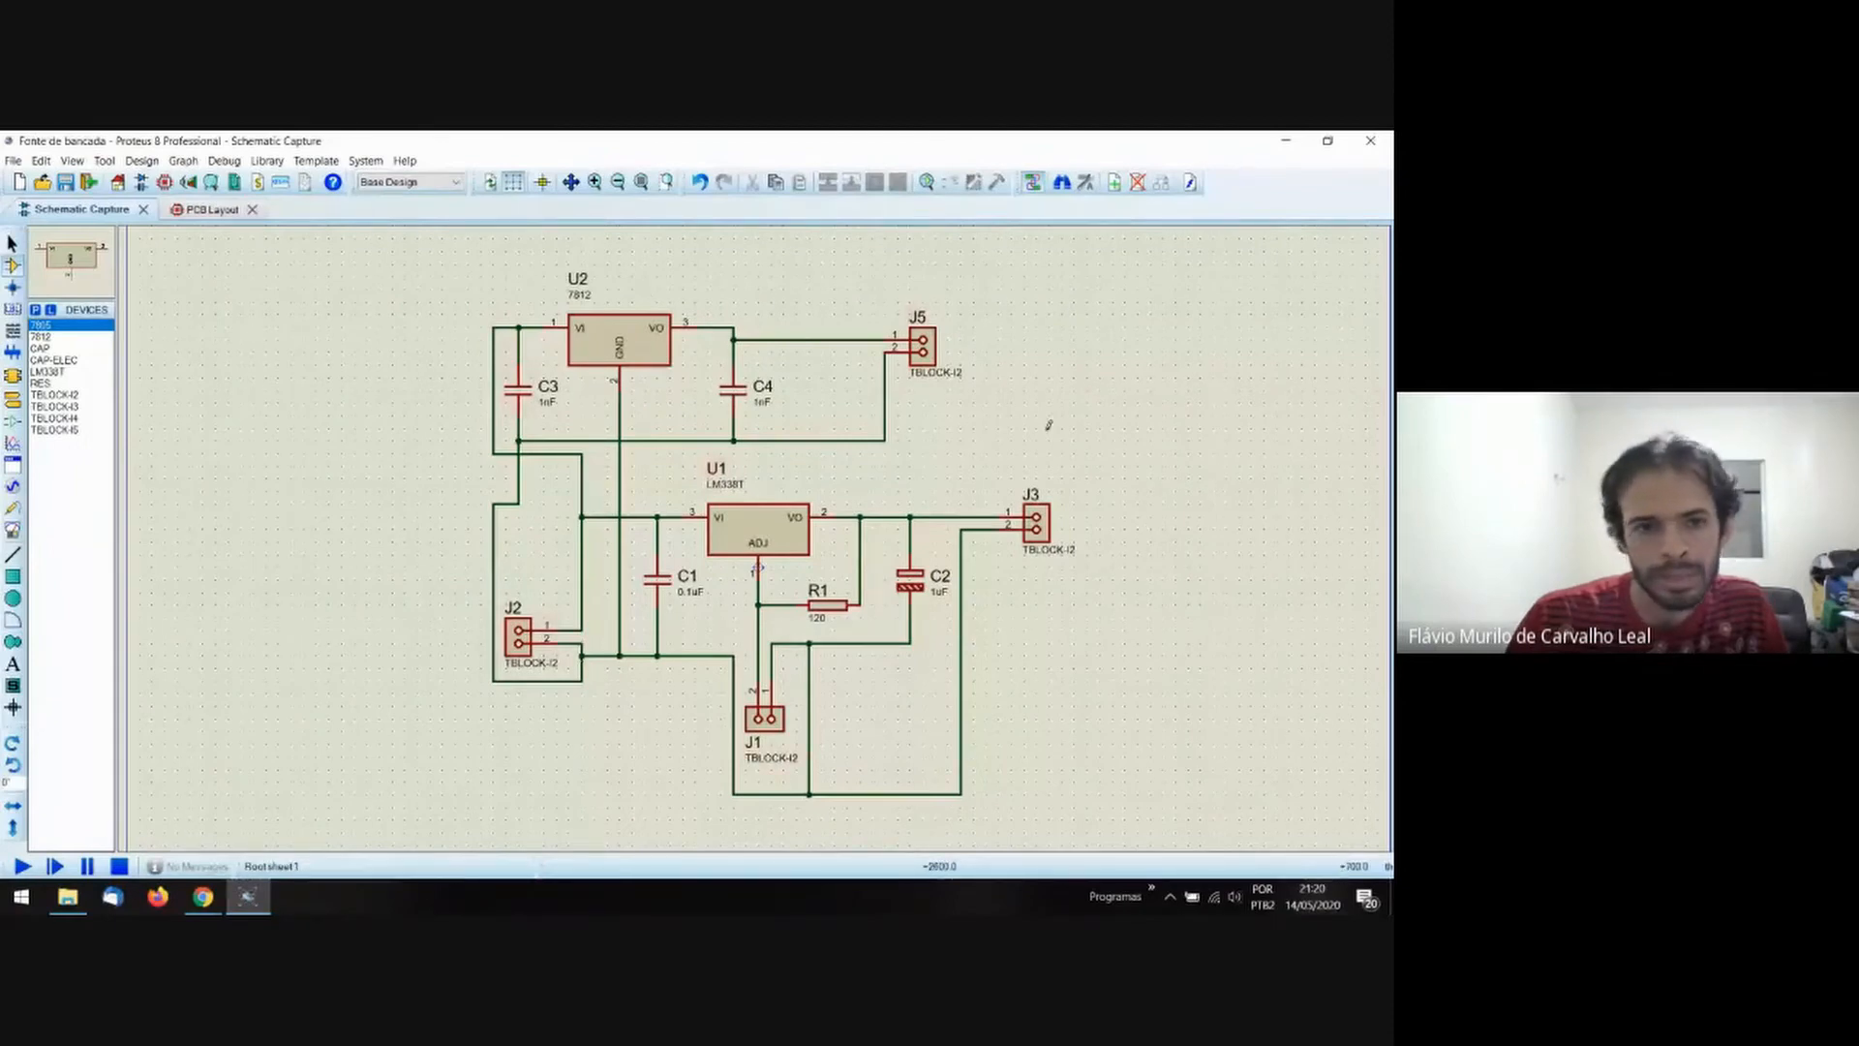
{"action": "left_click", "coordinate": [208, 210]}
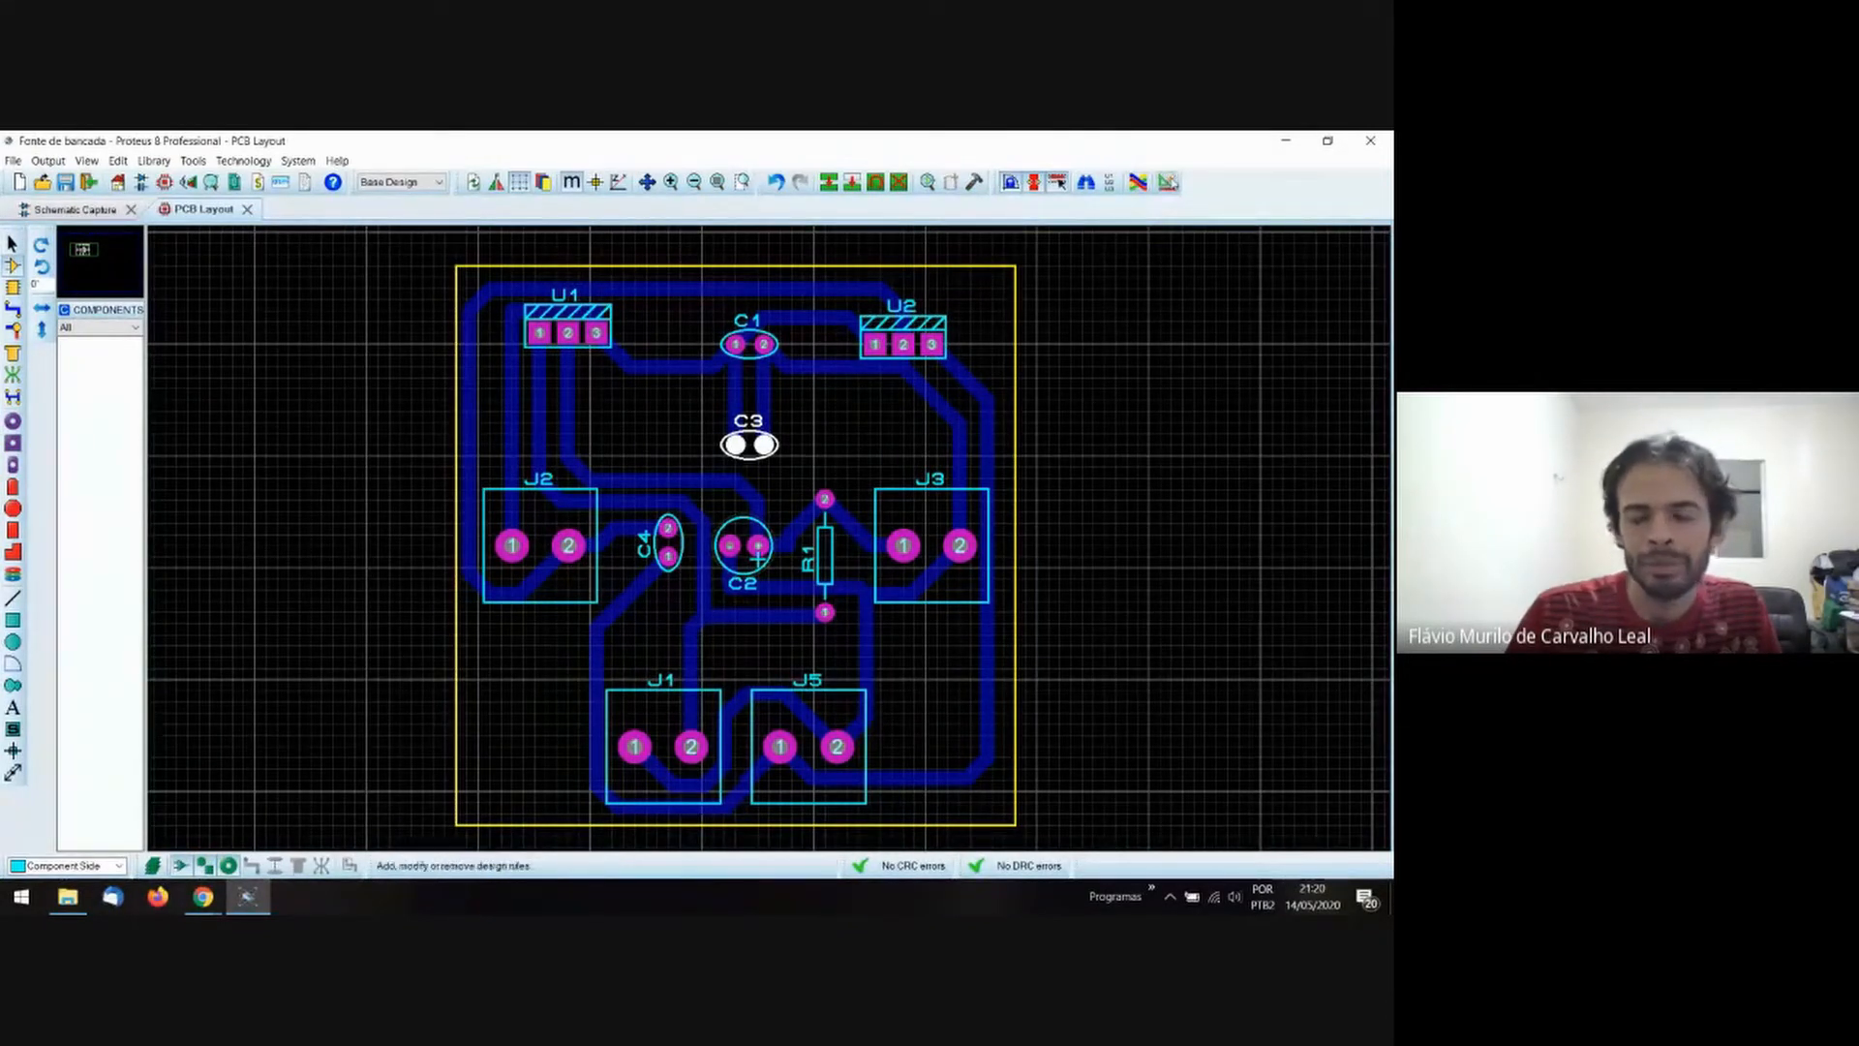
Switch to the Google Meet call to check the chat and participant list, then go back to the Proteus PCB layout.
{"action": "left_click", "coordinate": [202, 896]}
{"action": "left_click", "coordinate": [155, 823]}
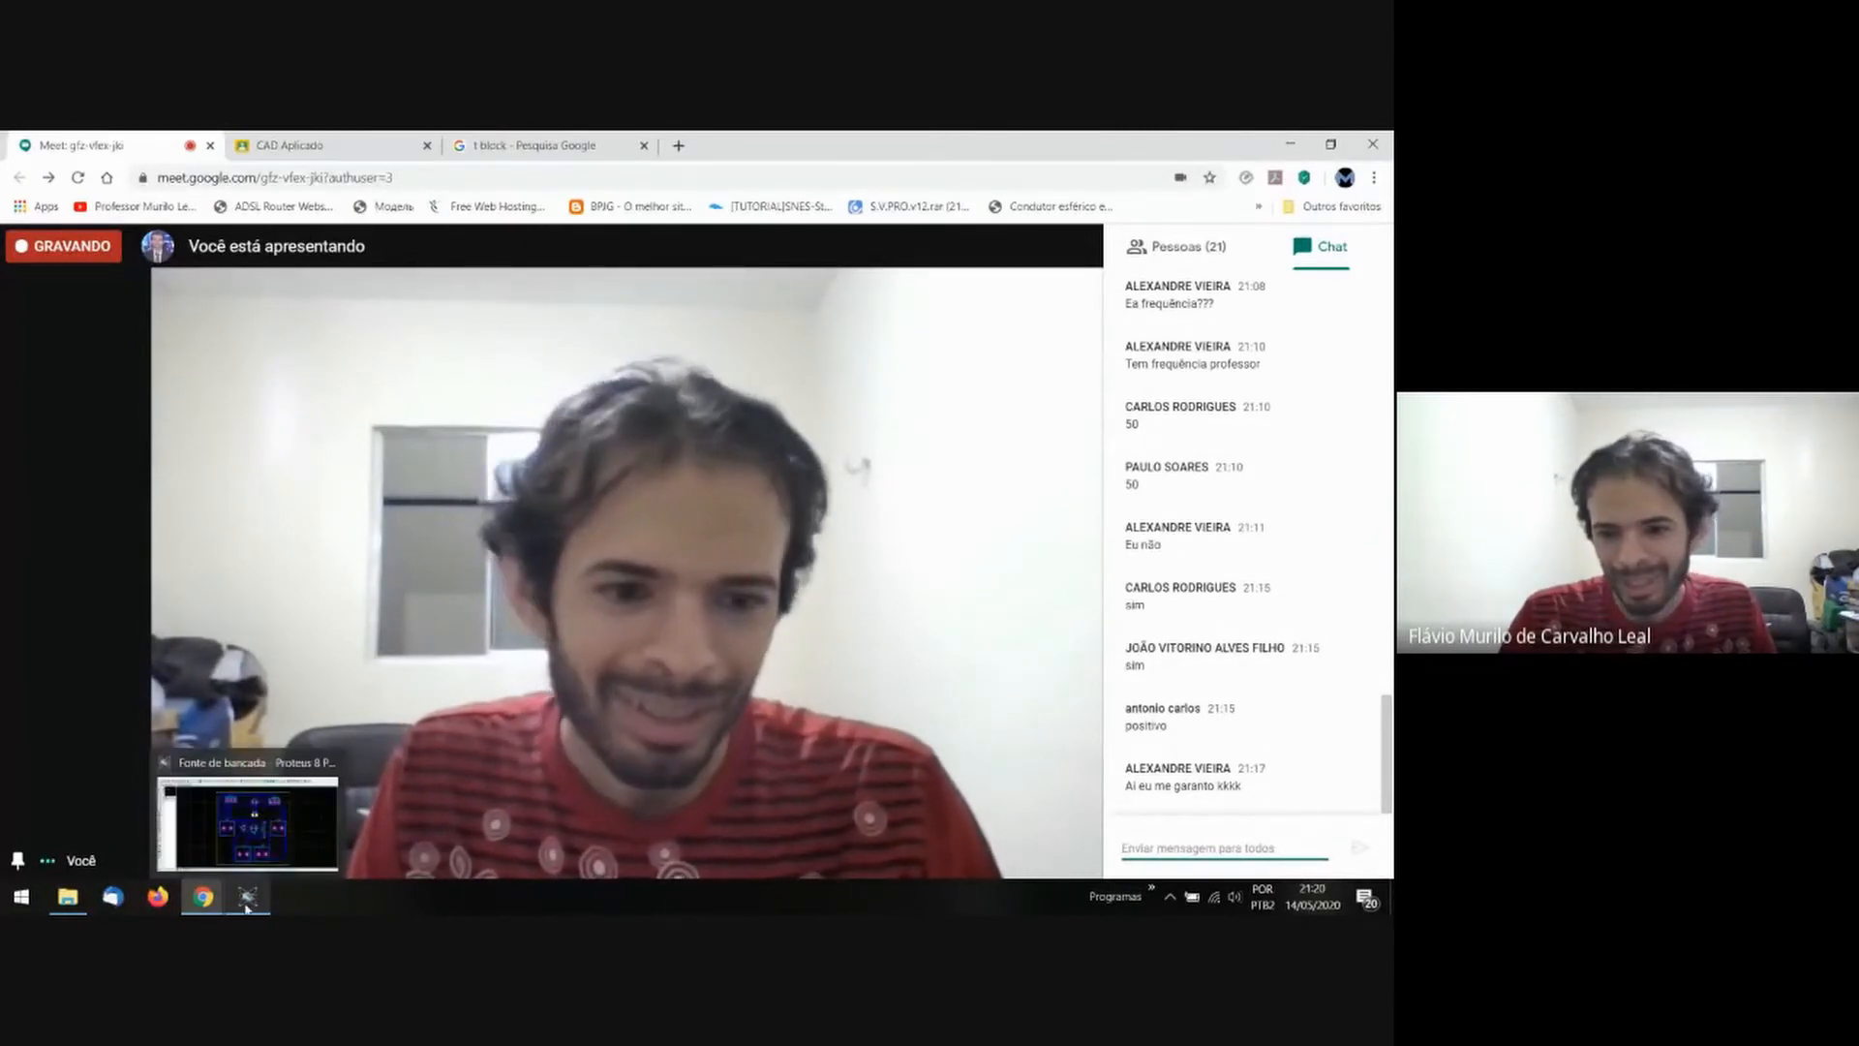
{"action": "left_click", "coordinate": [1206, 409]}
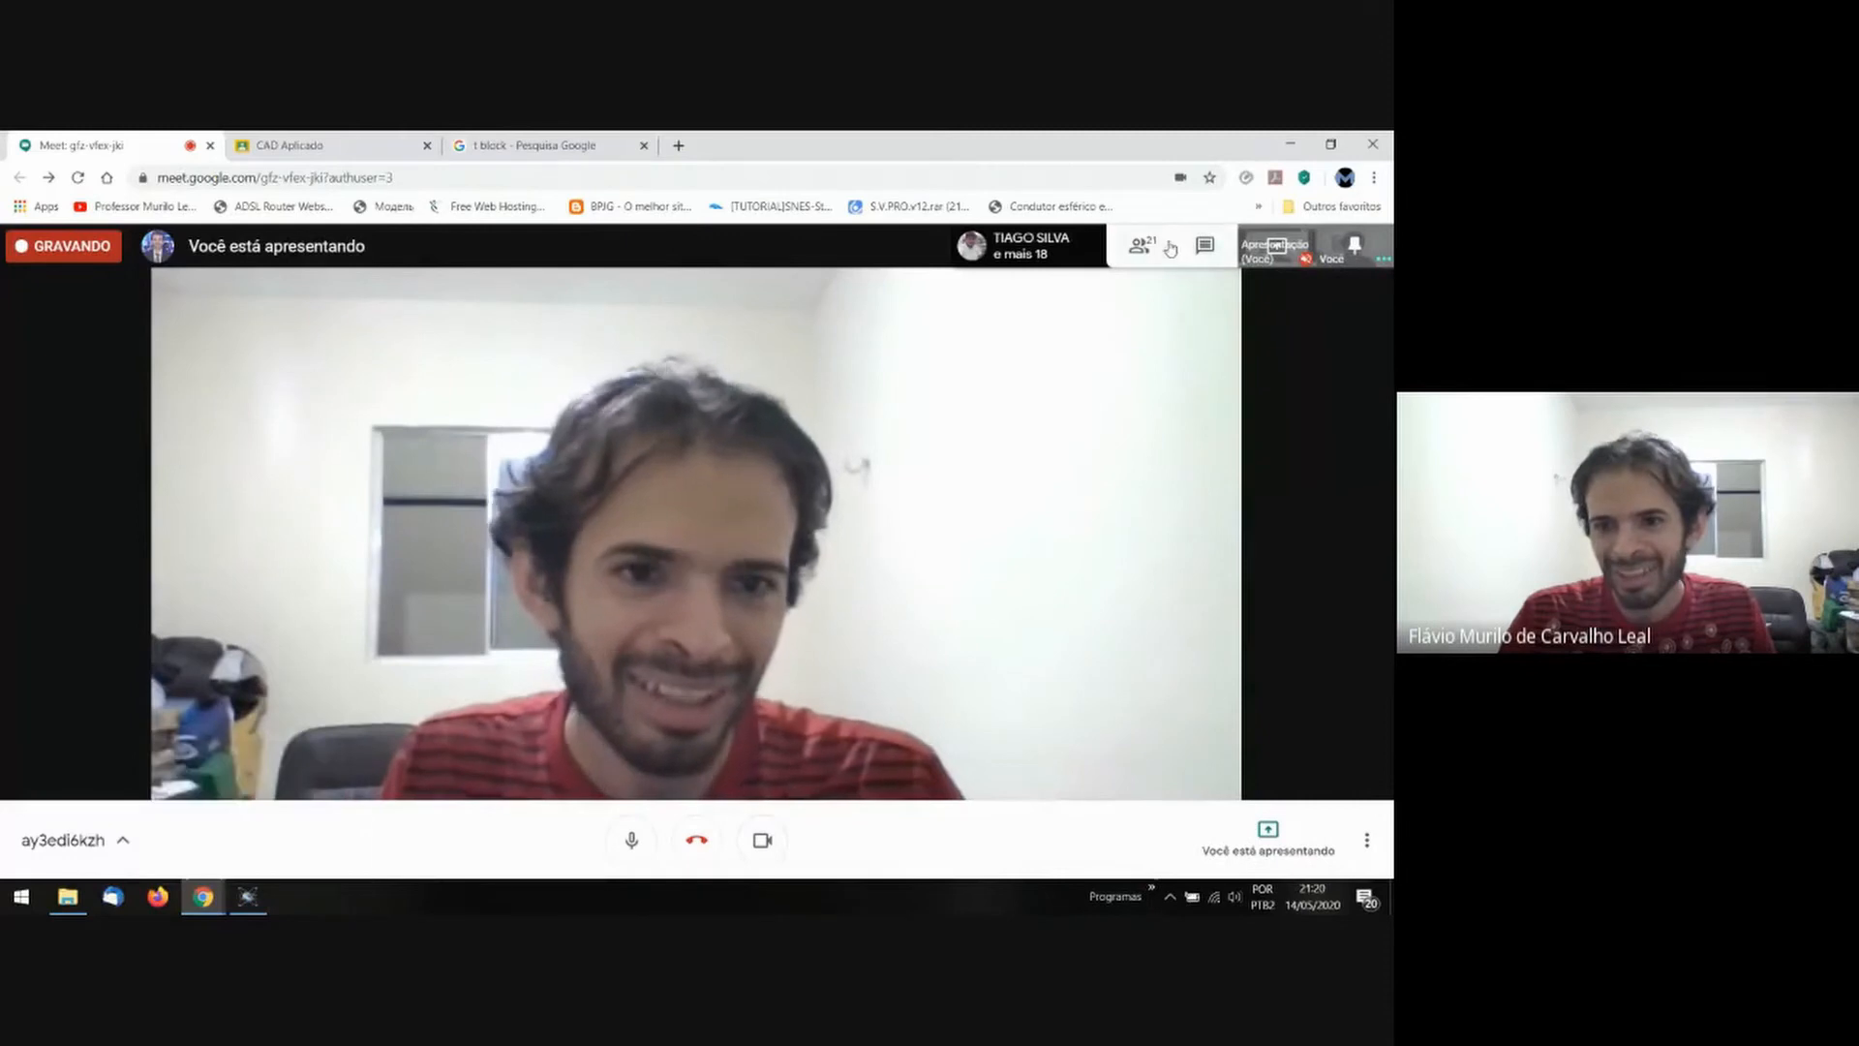
{"action": "left_click", "coordinate": [1203, 247]}
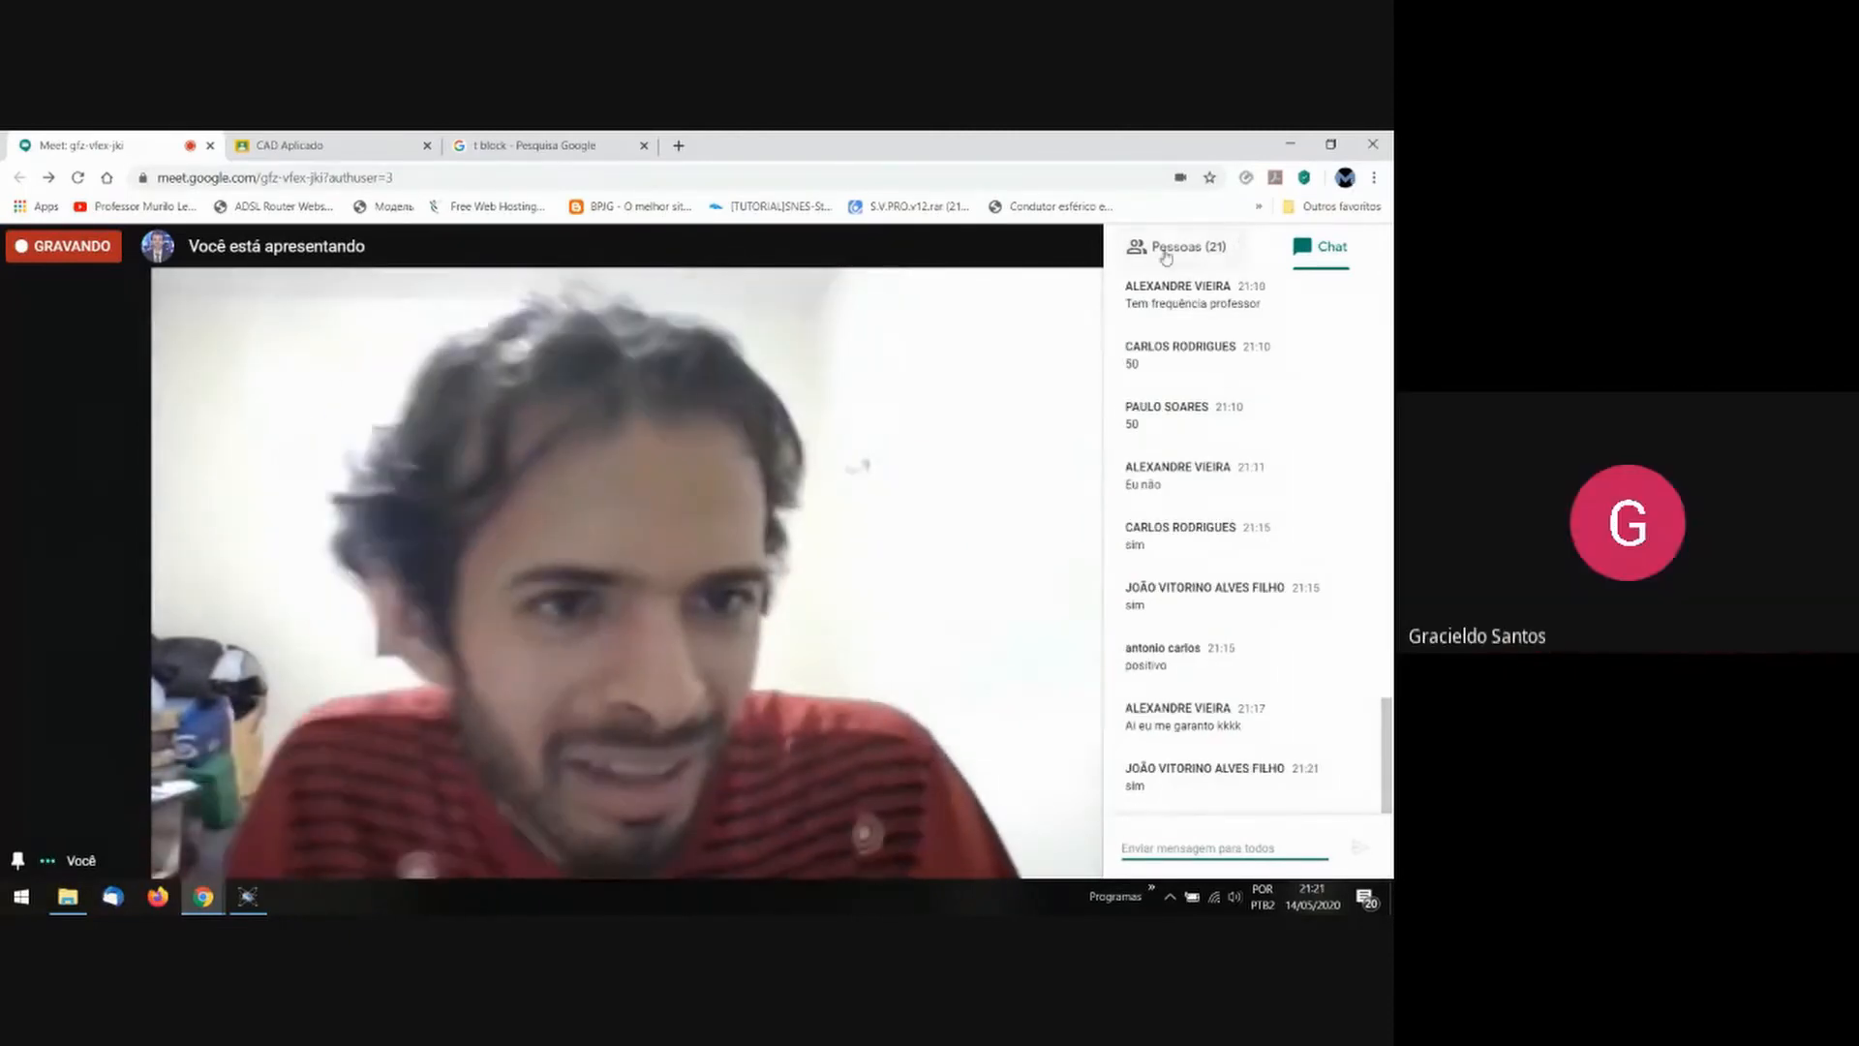
{"action": "left_click", "coordinate": [1167, 250]}
{"action": "scroll", "coordinate": [1273, 530], "scroll_direction": "down", "scroll_amount": 3}
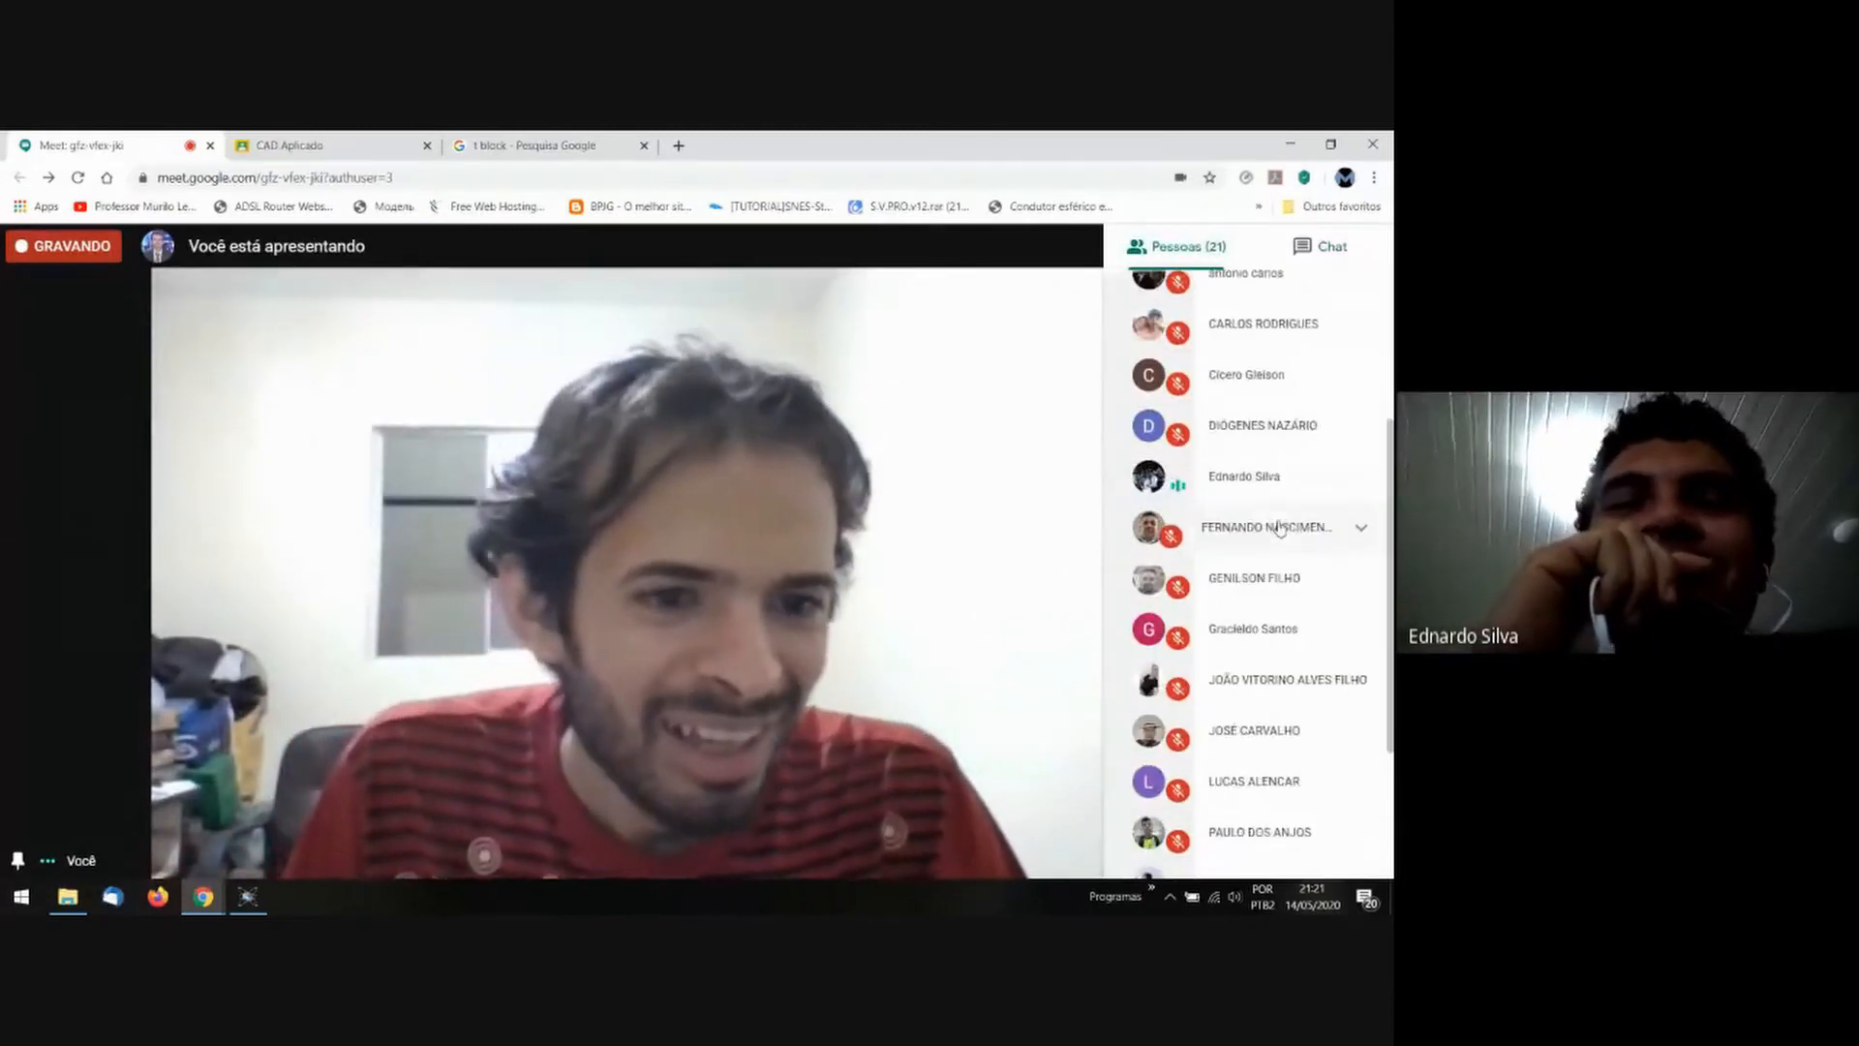
{"action": "scroll", "coordinate": [1293, 484], "scroll_direction": "down", "scroll_amount": 3}
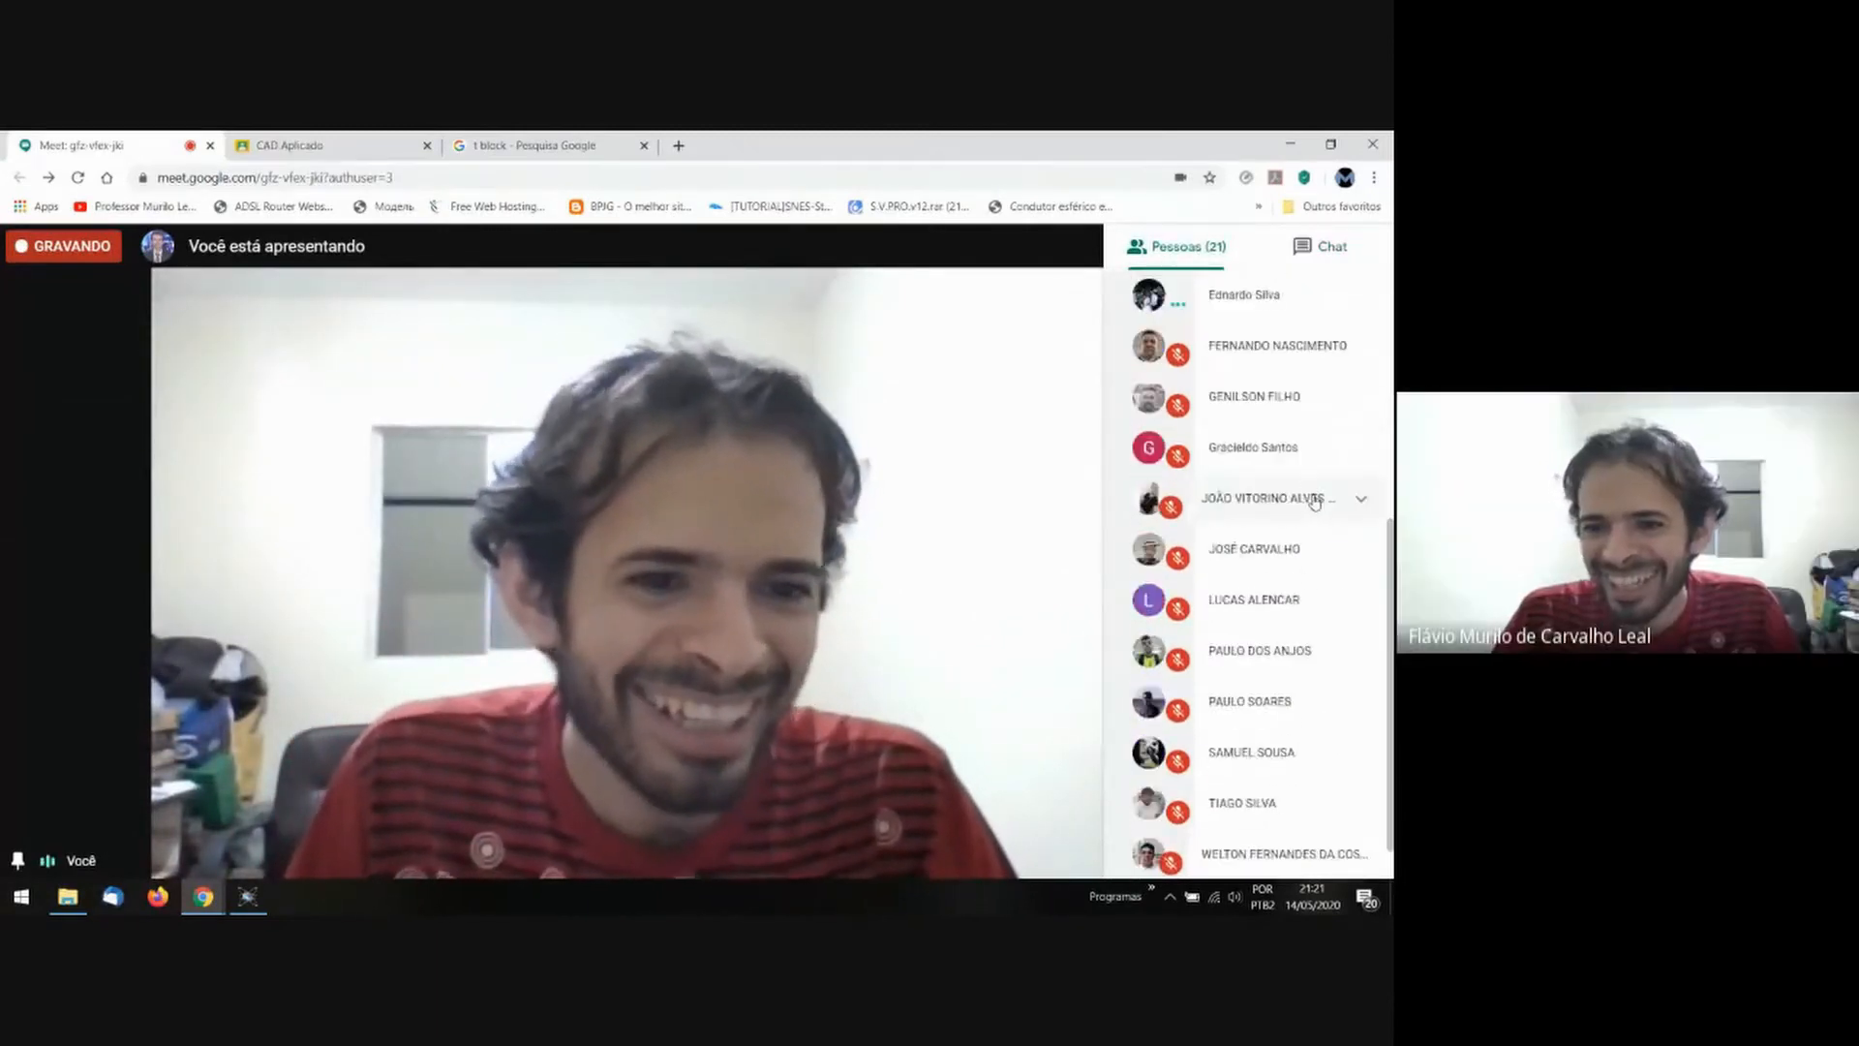
{"action": "scroll", "coordinate": [1317, 503], "scroll_direction": "up", "scroll_amount": 2}
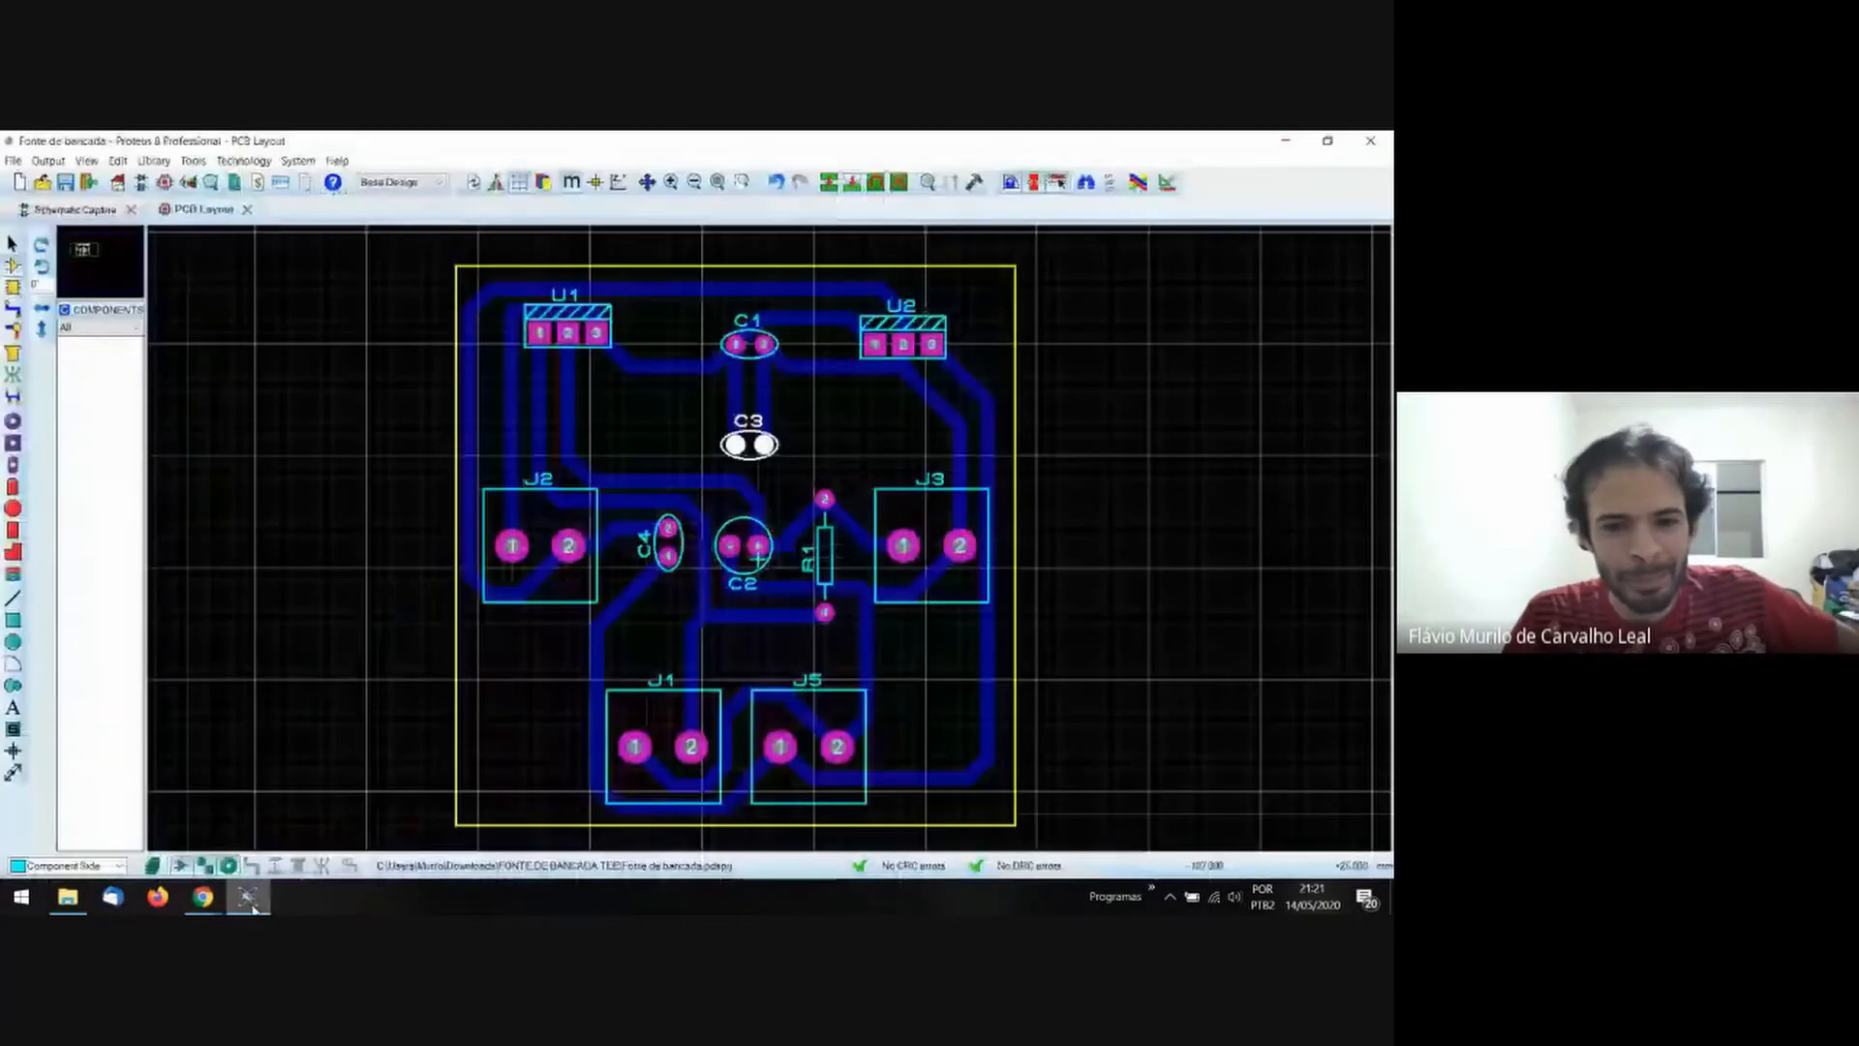
{"action": "key", "text": "alt+Tab"}
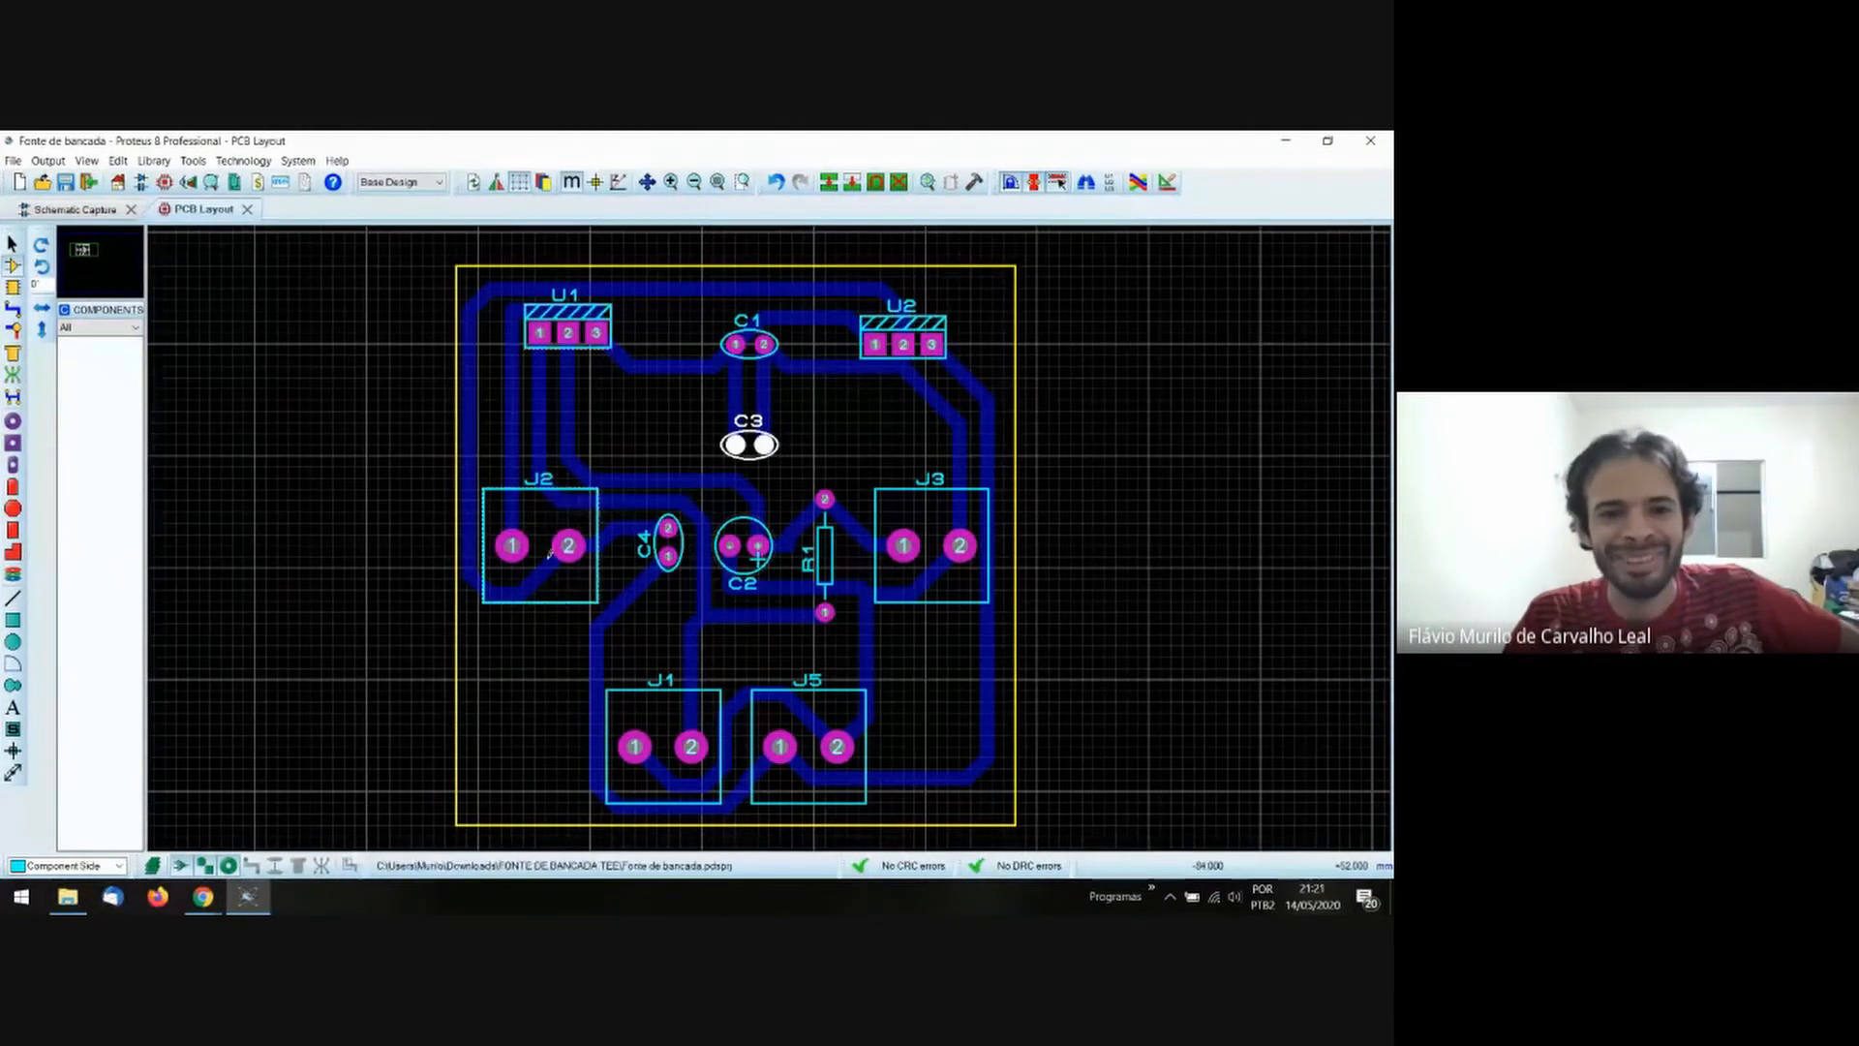
Read the newest chat messages in the Google Meet call and return to Proteus.
{"action": "mouse_move", "coordinate": [203, 896]}
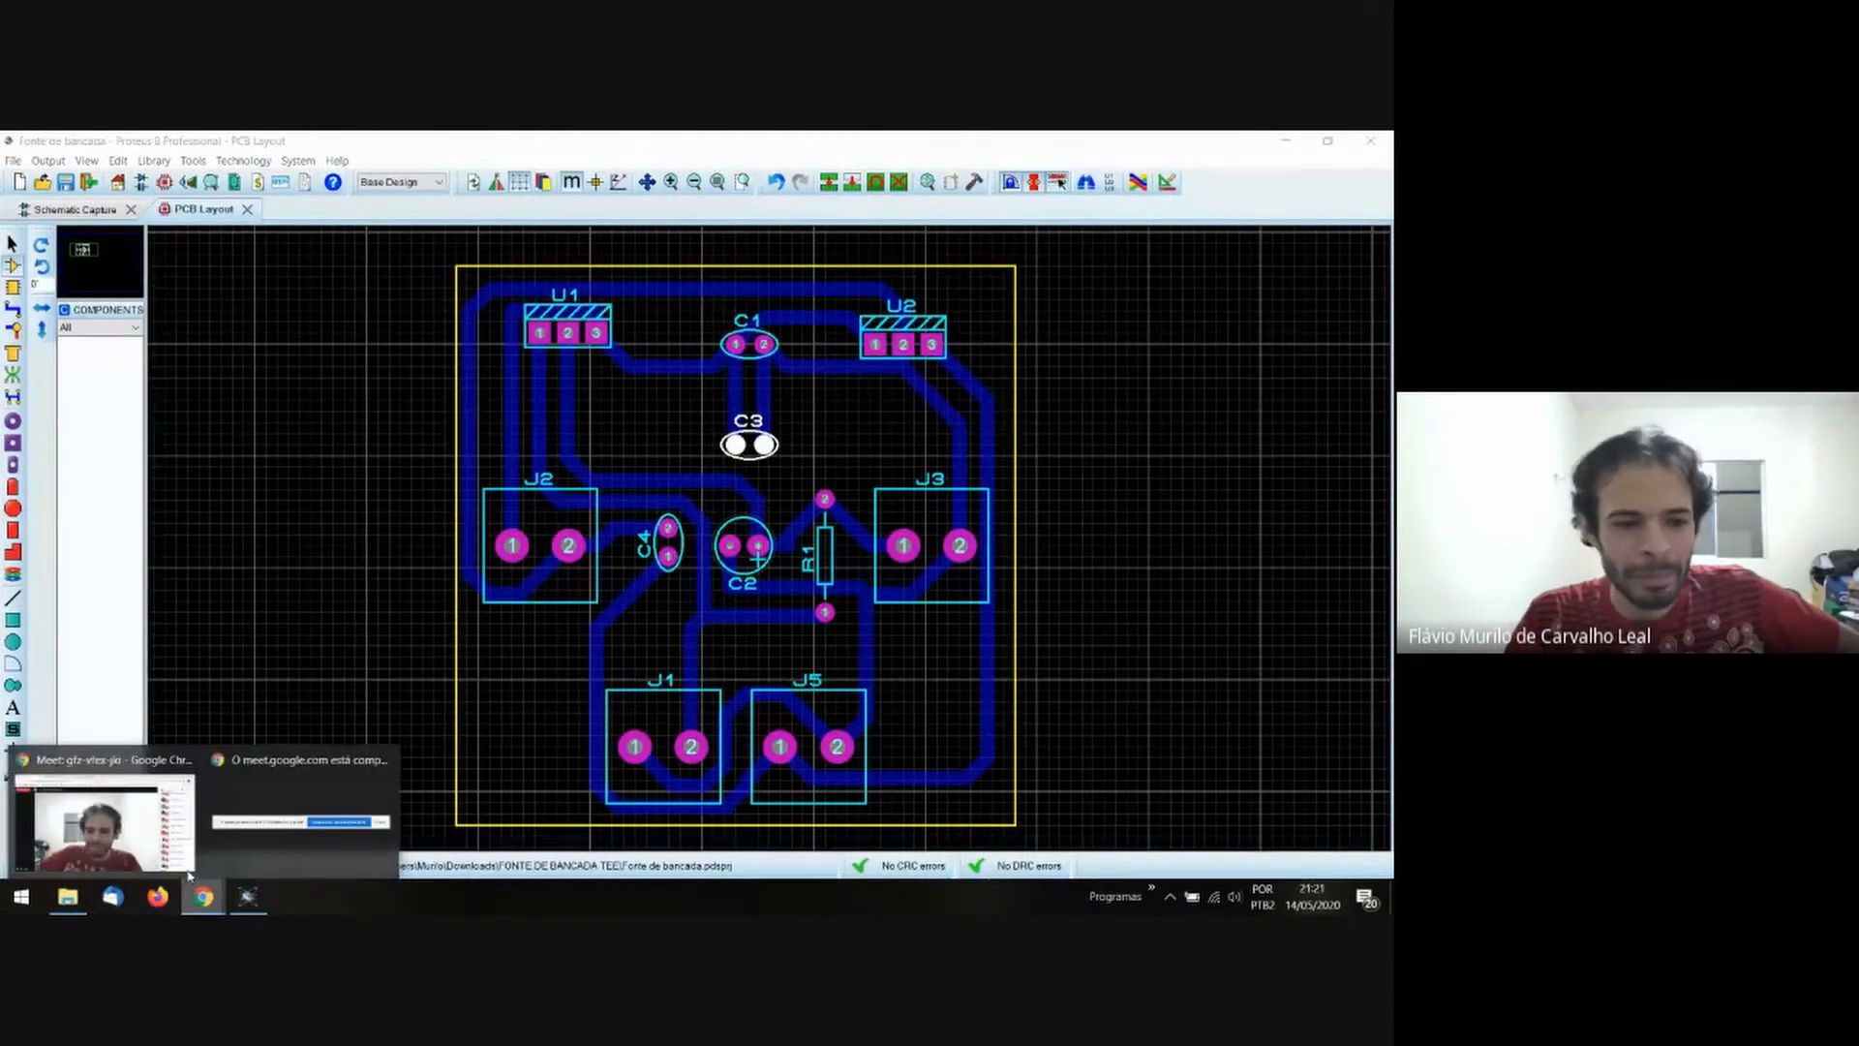
{"action": "left_click", "coordinate": [111, 818]}
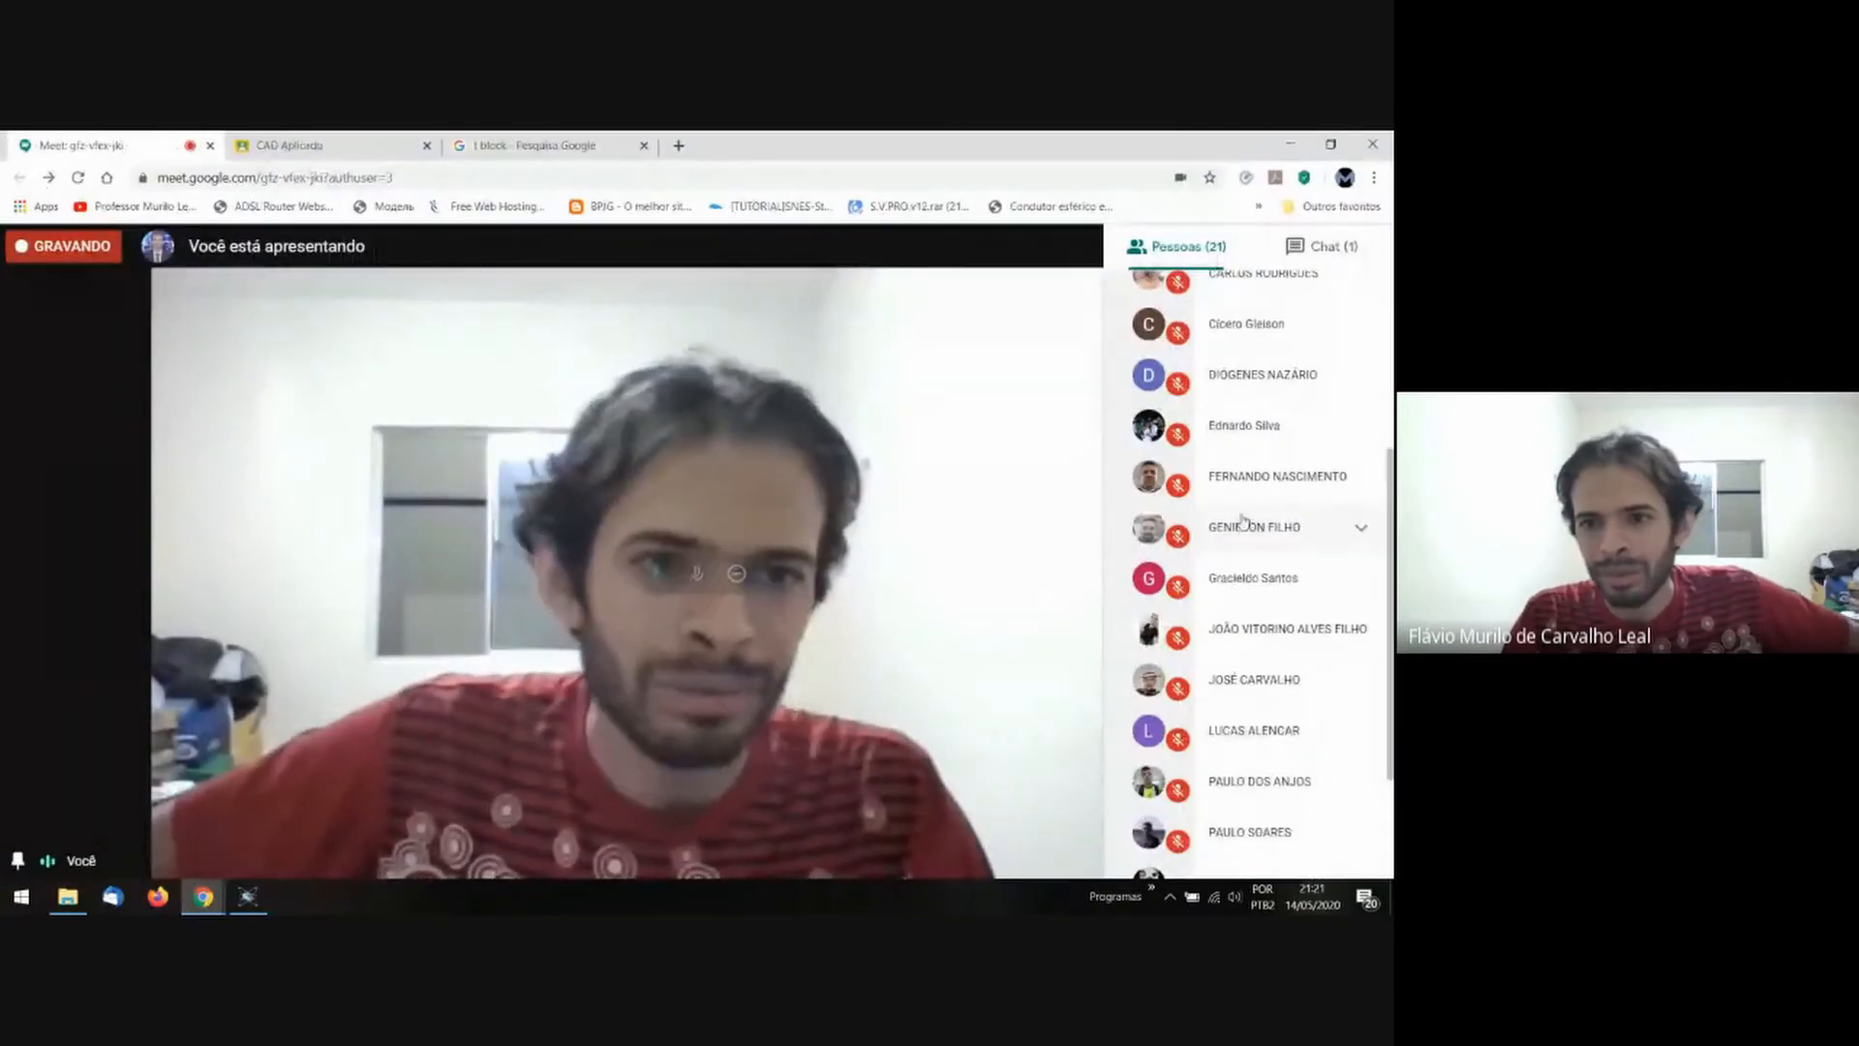
{"action": "scroll", "coordinate": [1328, 531], "scroll_direction": "up", "scroll_amount": 4}
{"action": "left_click", "coordinate": [1325, 246]}
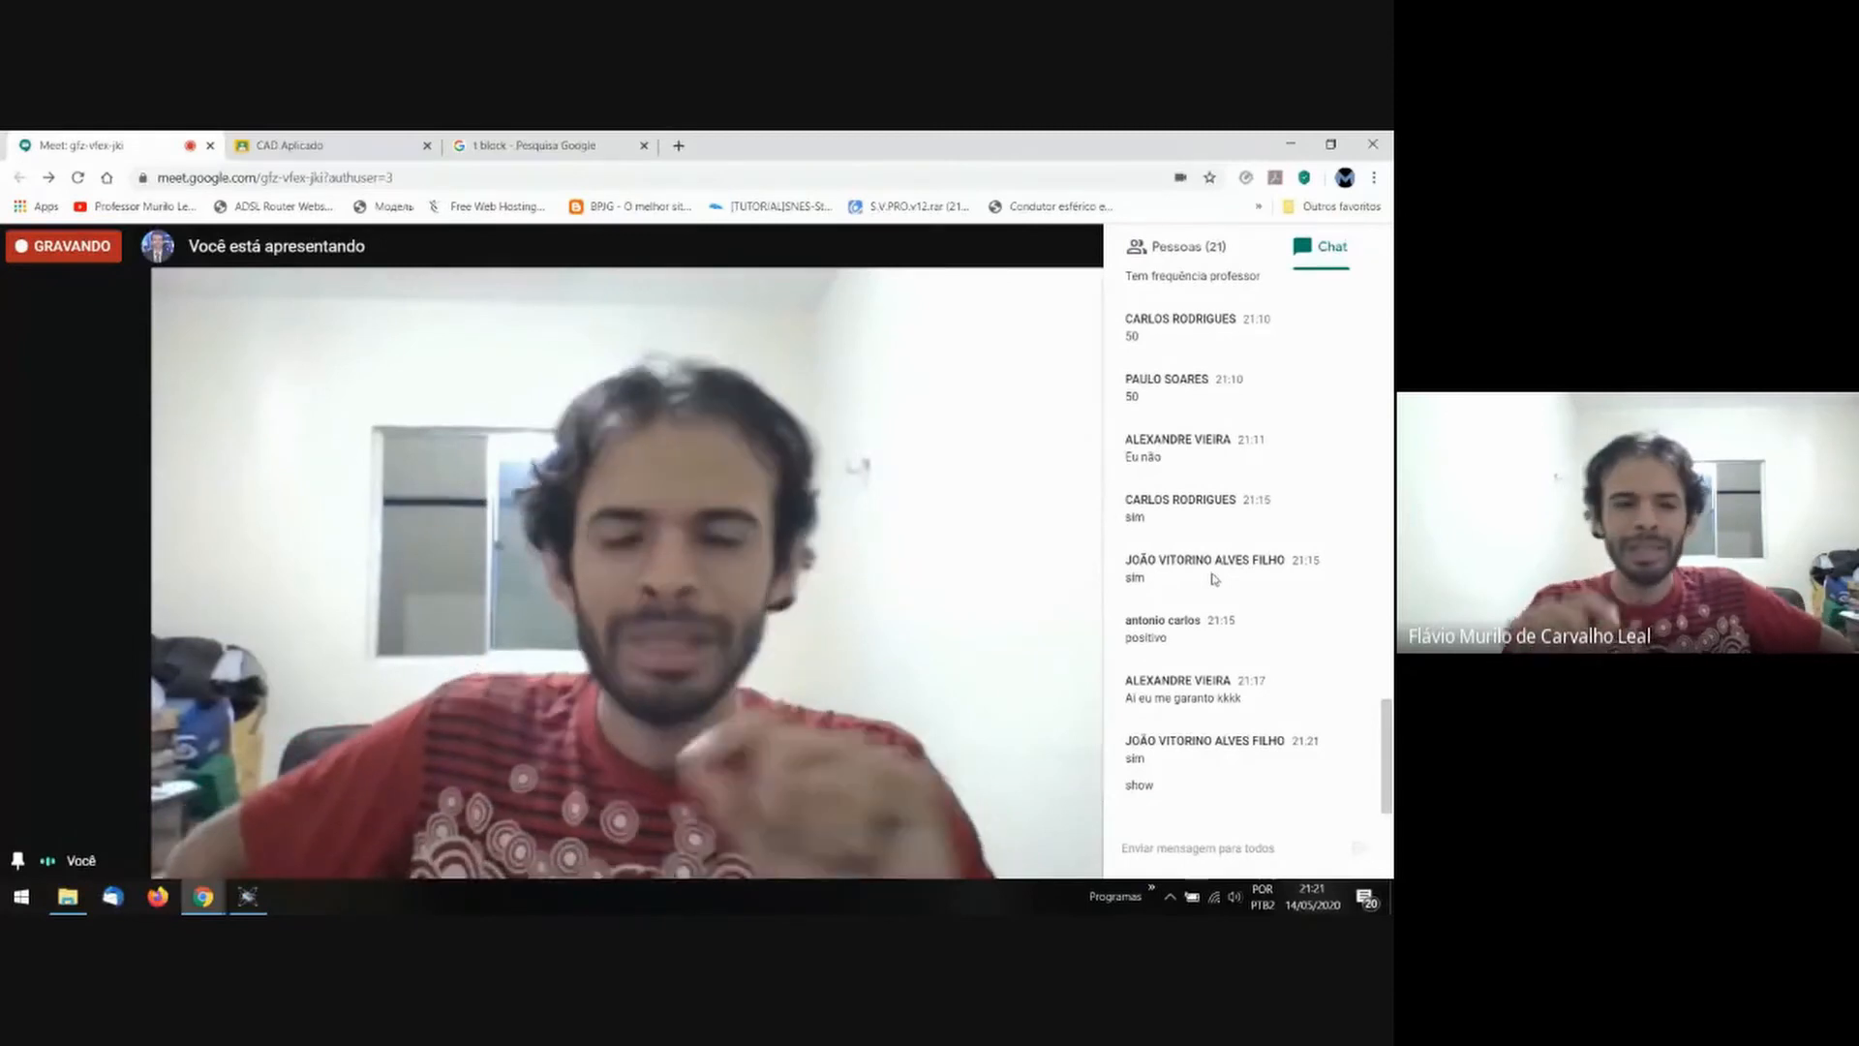
{"action": "left_click", "coordinate": [248, 896]}
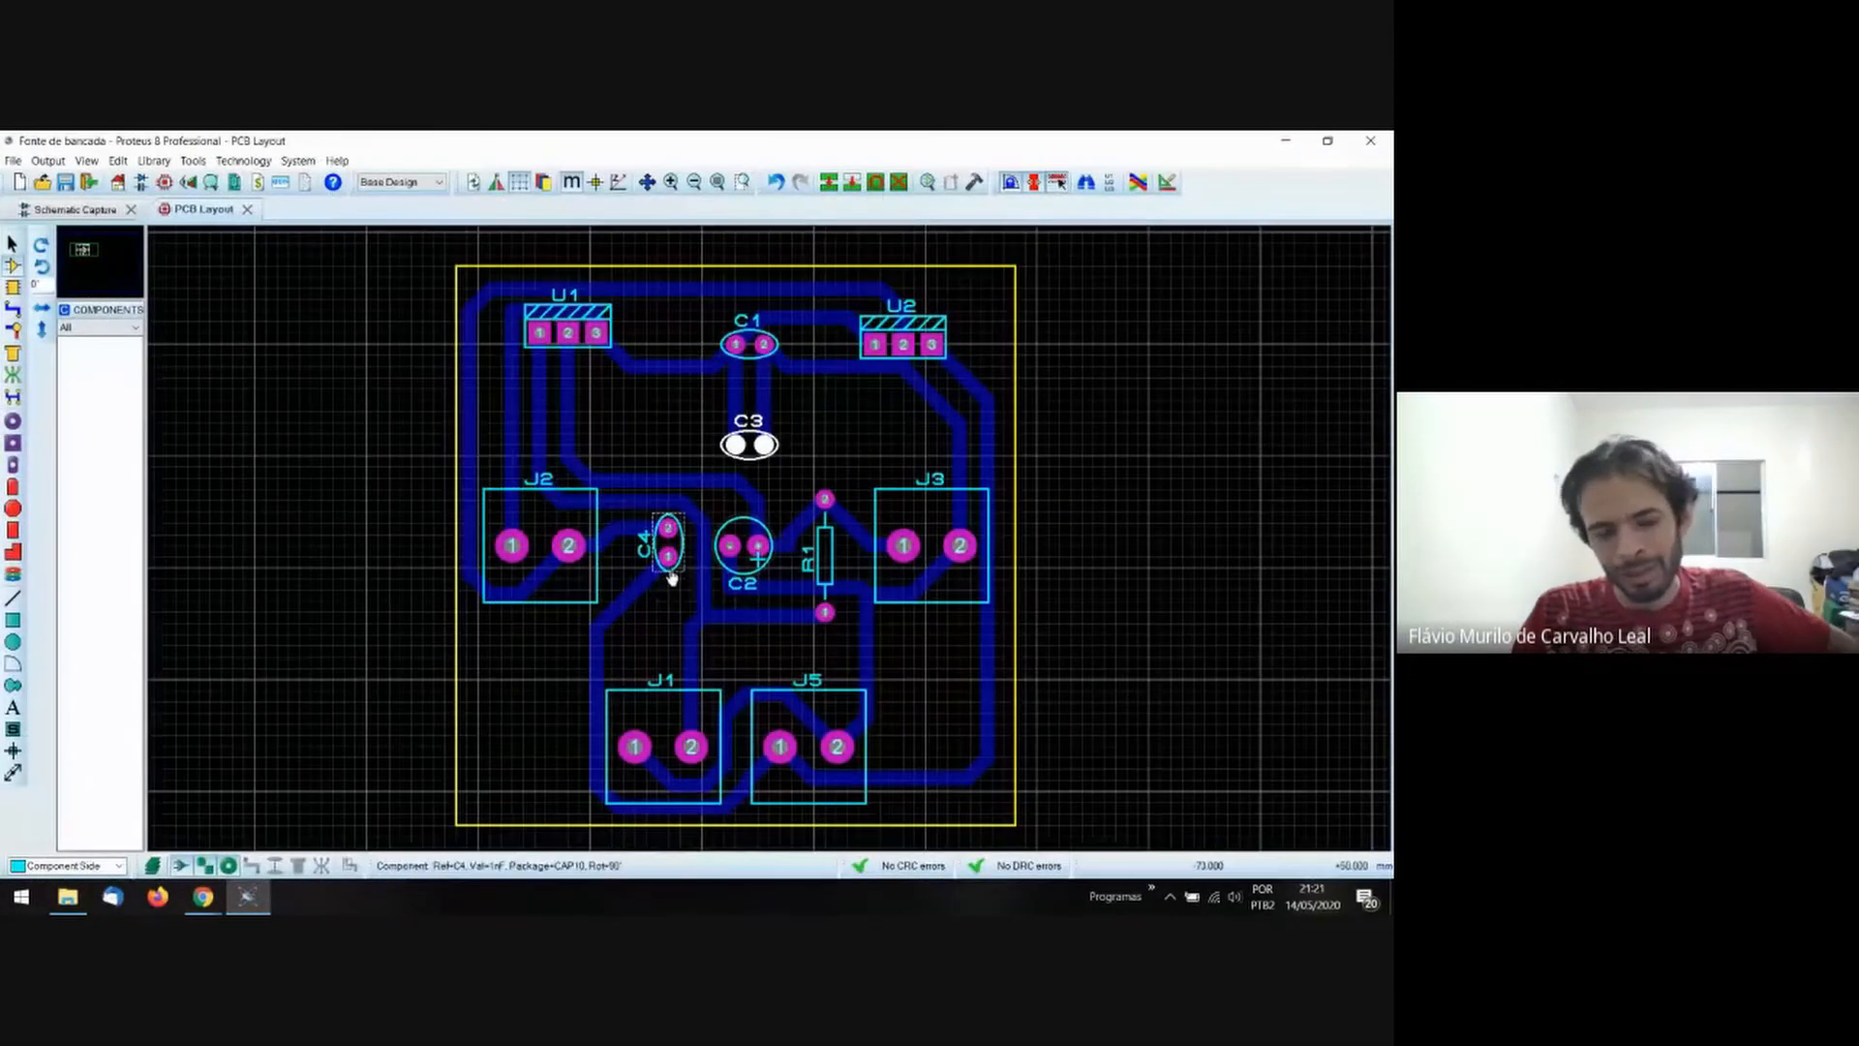
Clear the component selection and undo the autorouting of the board.
{"action": "left_click", "coordinate": [620, 497]}
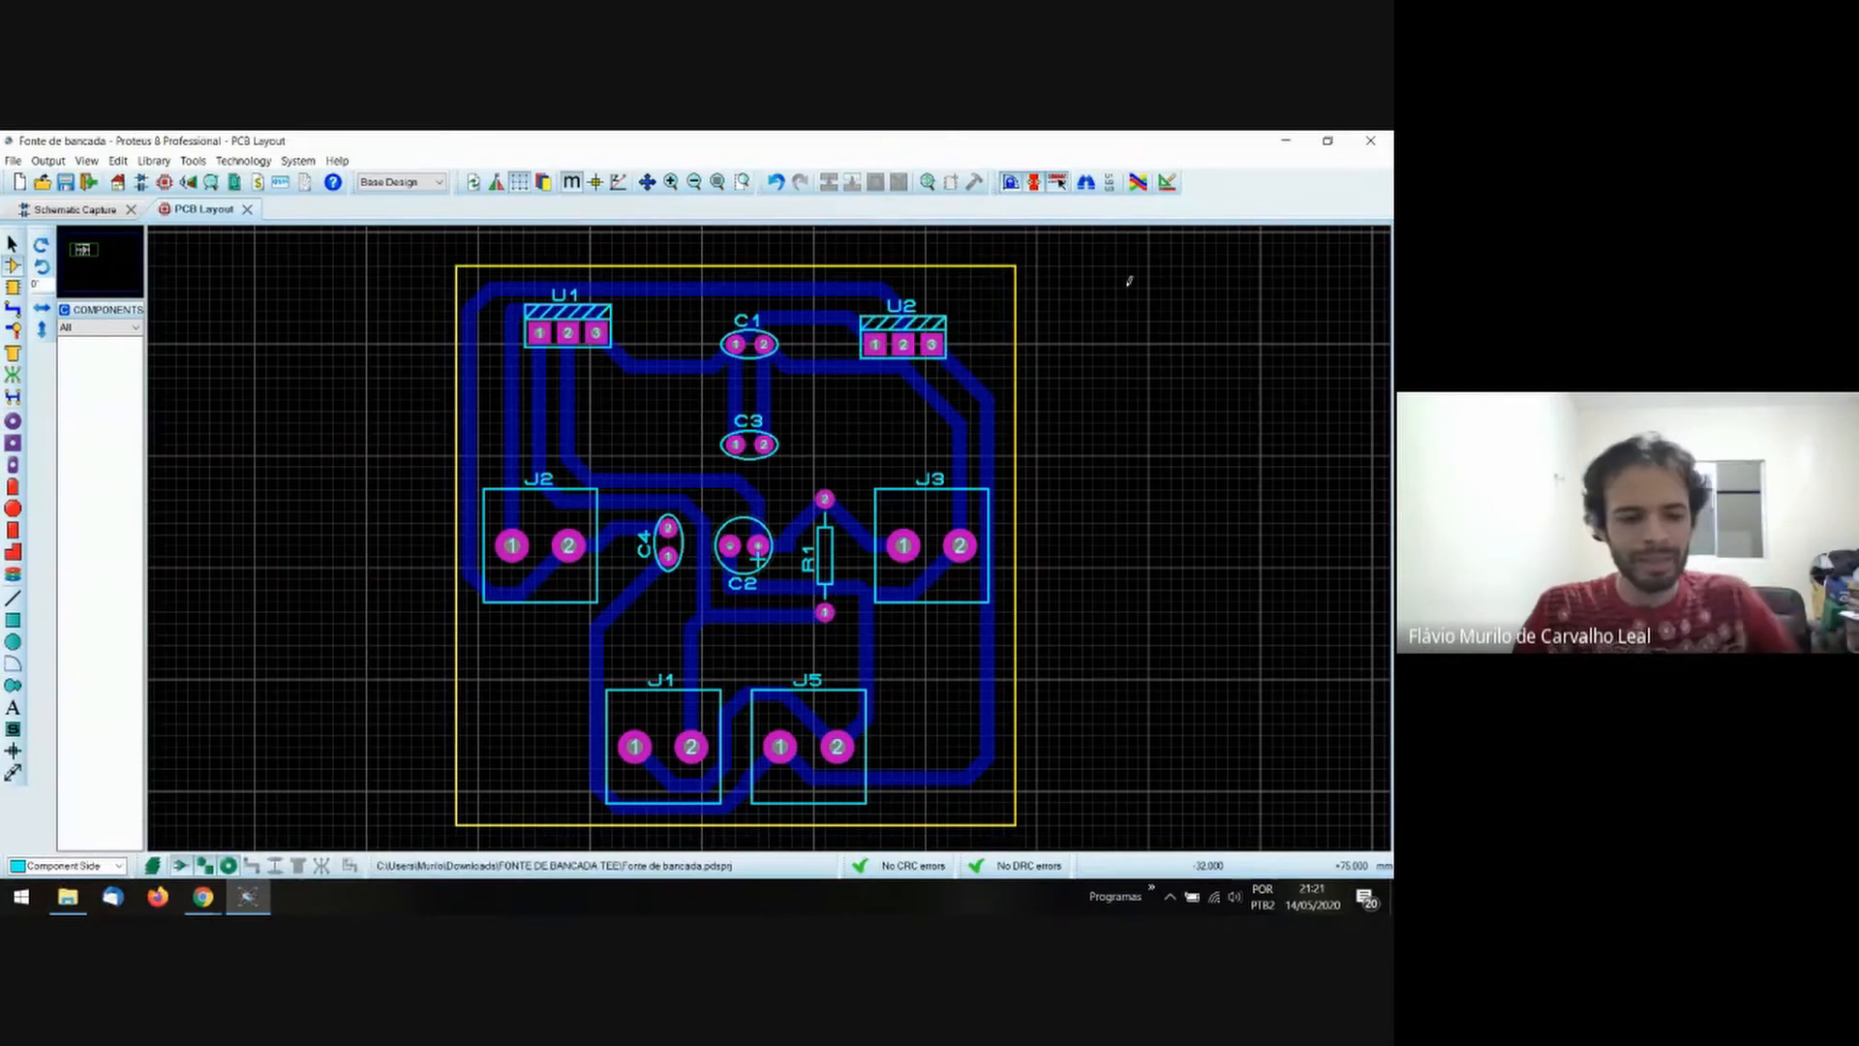
{"action": "key", "text": "ctrl+z"}
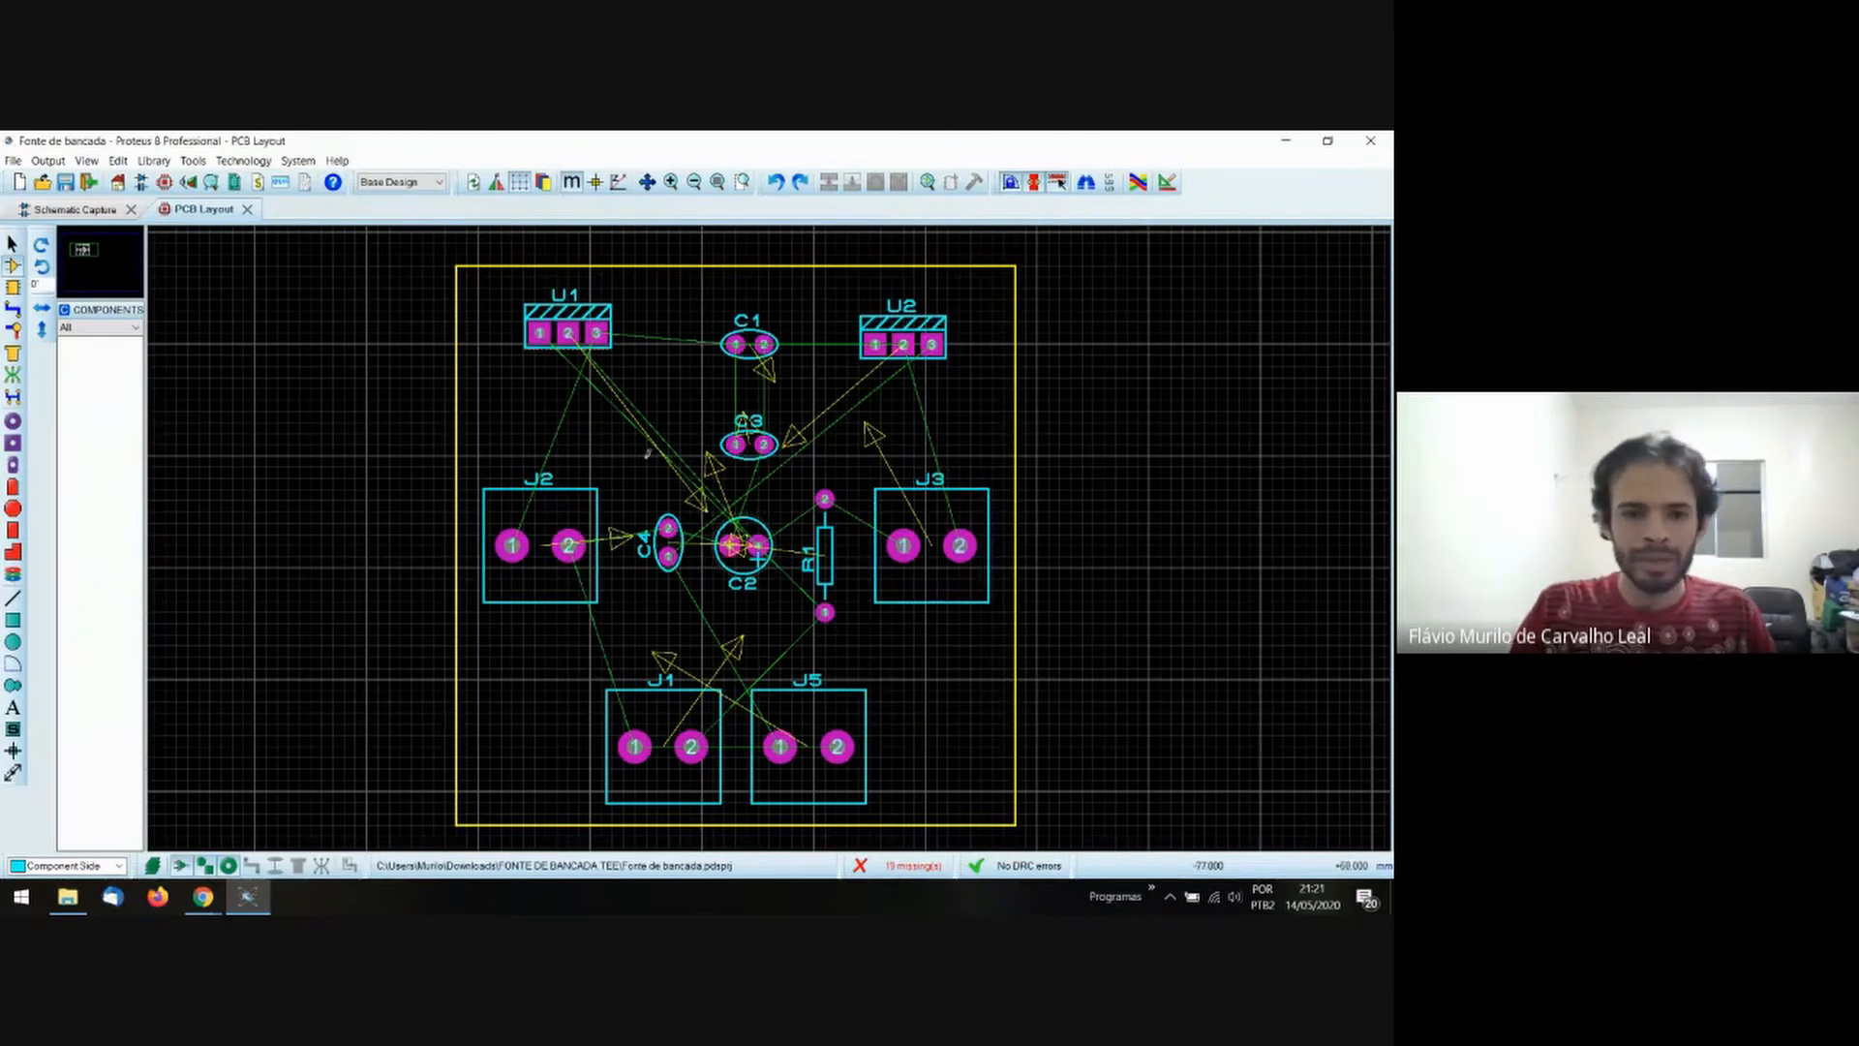
Highlight the terminal blocks J2, J3, J1 and J5 one after another on the board.
{"action": "left_click", "coordinate": [484, 582]}
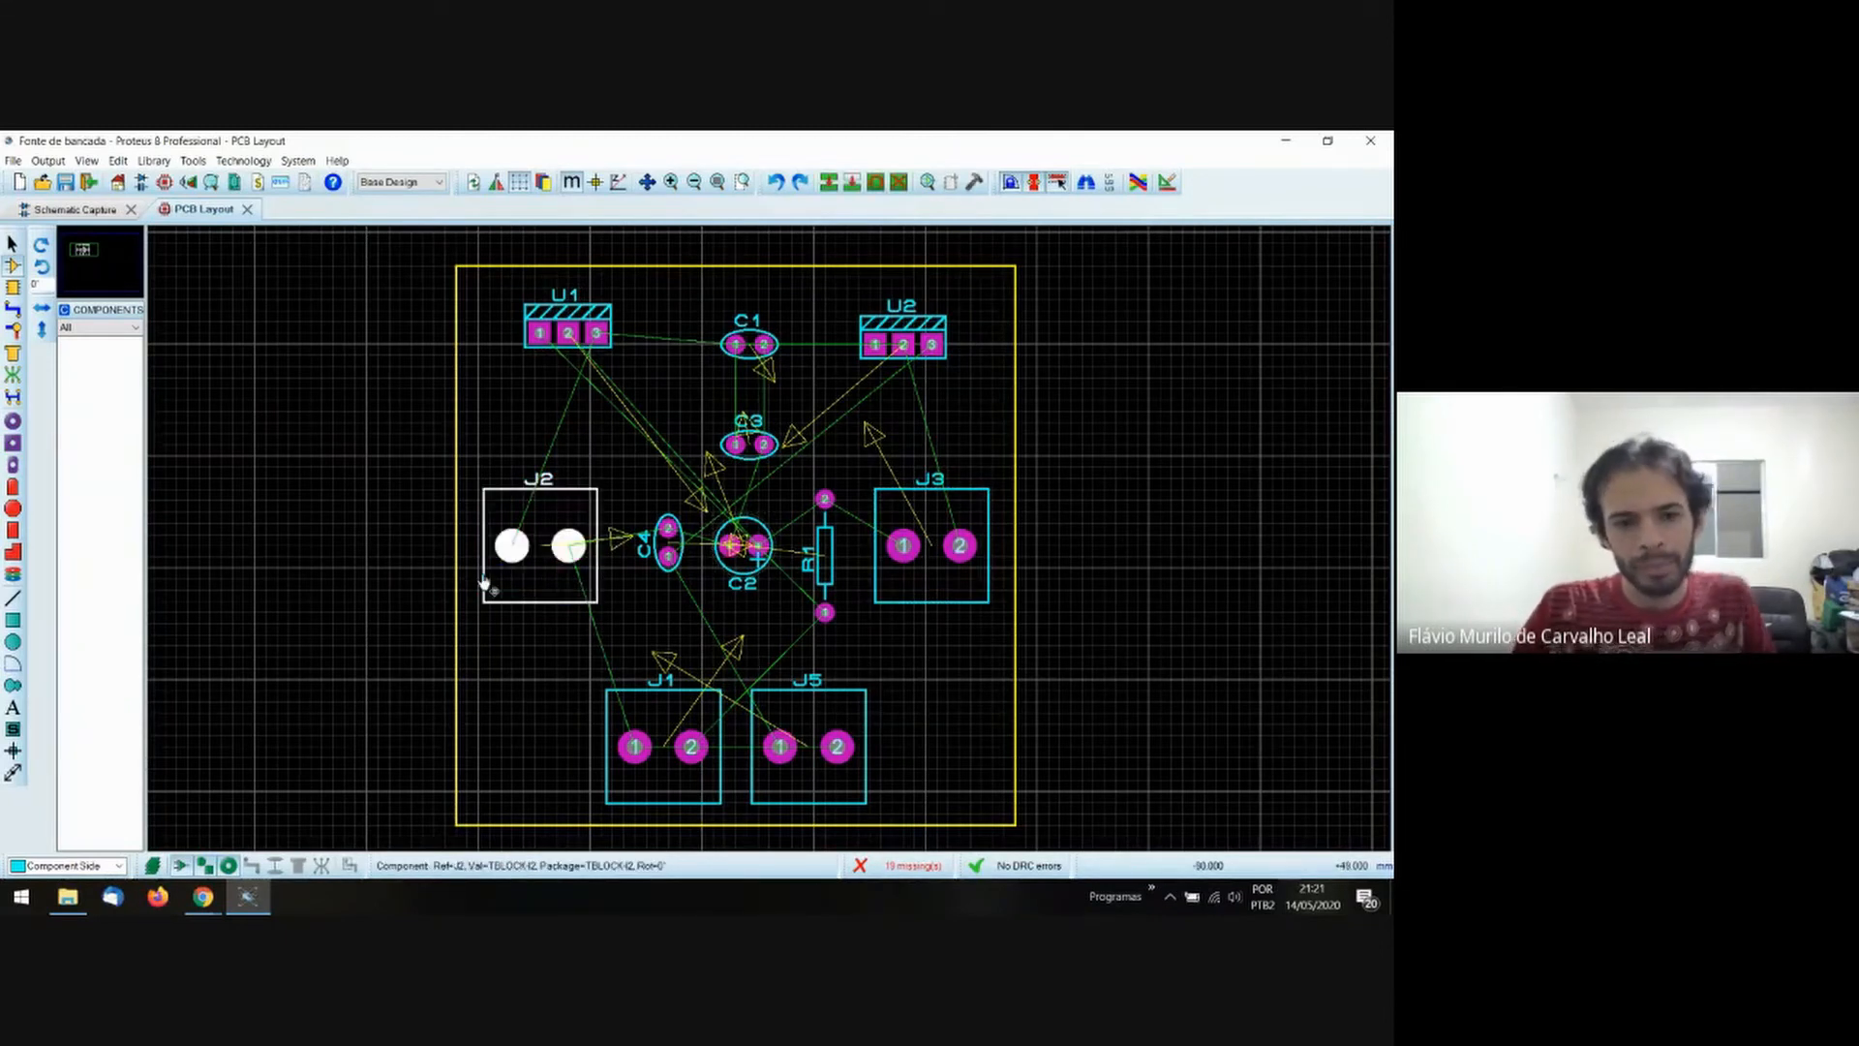
{"action": "left_click", "coordinate": [915, 604]}
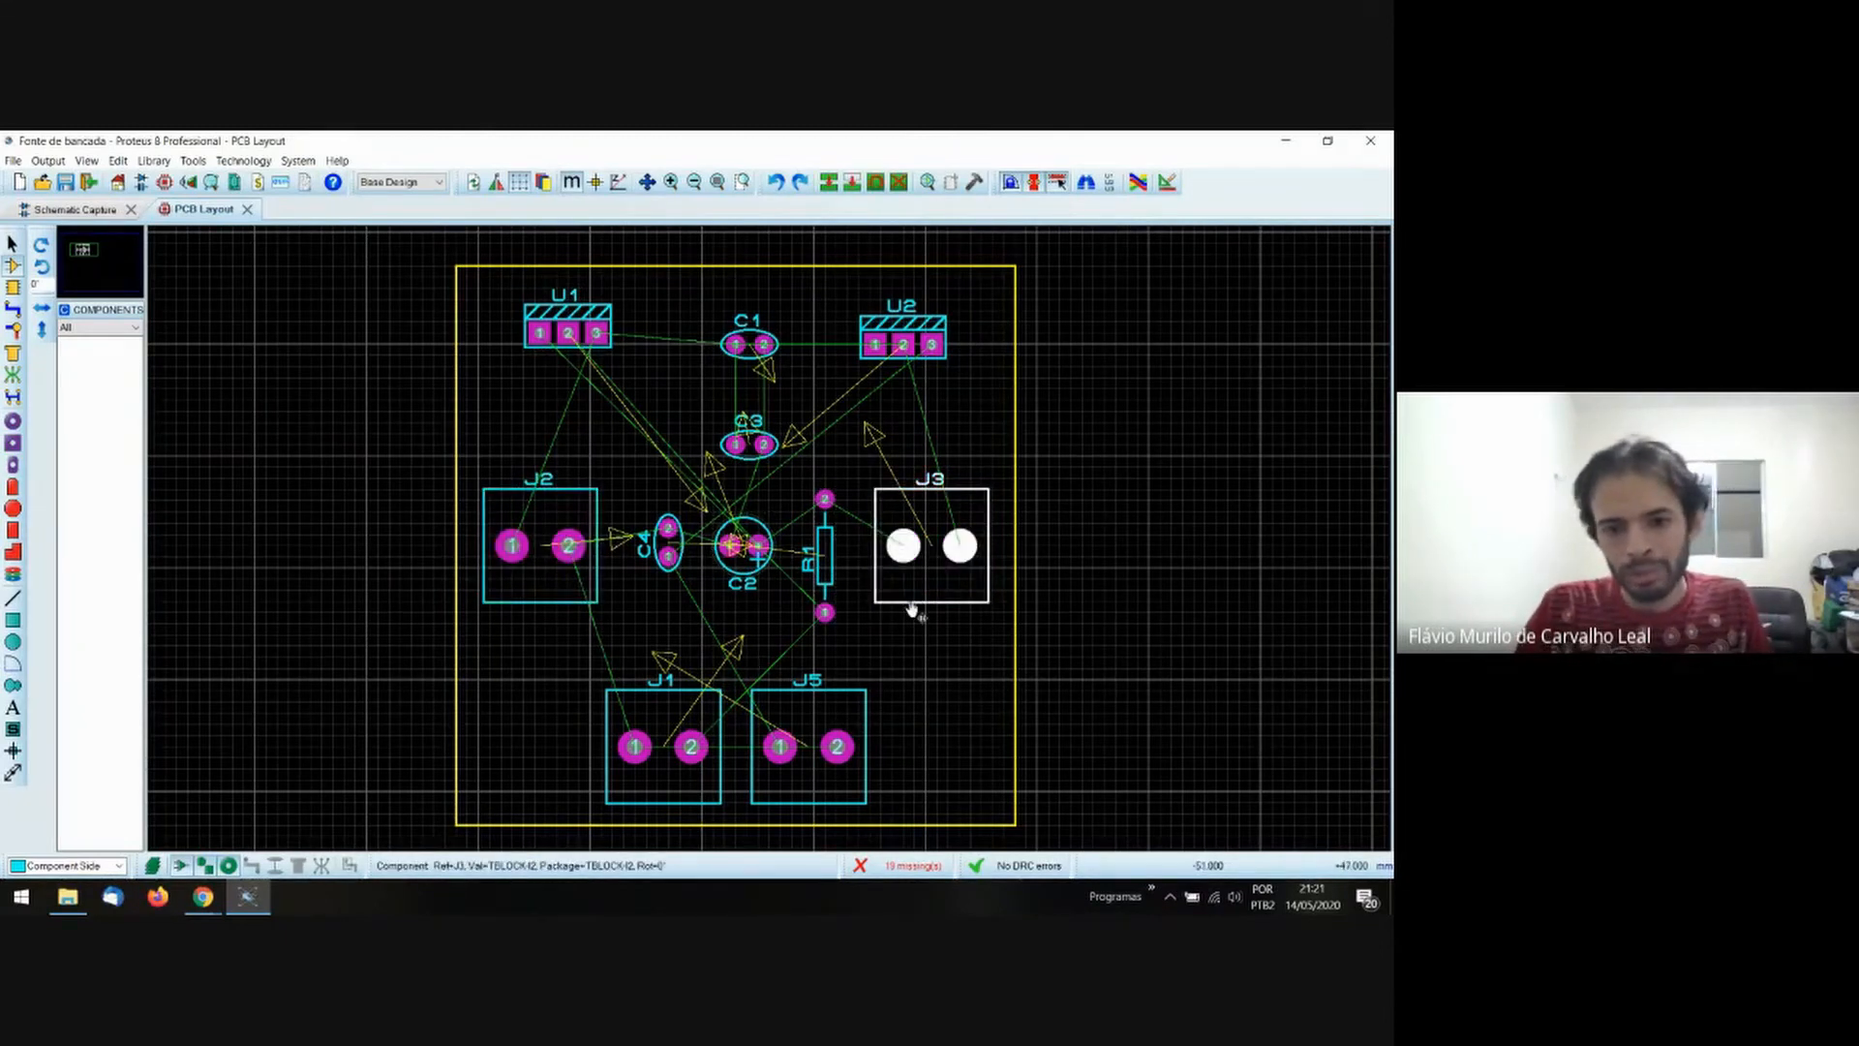
{"action": "left_click", "coordinate": [665, 806]}
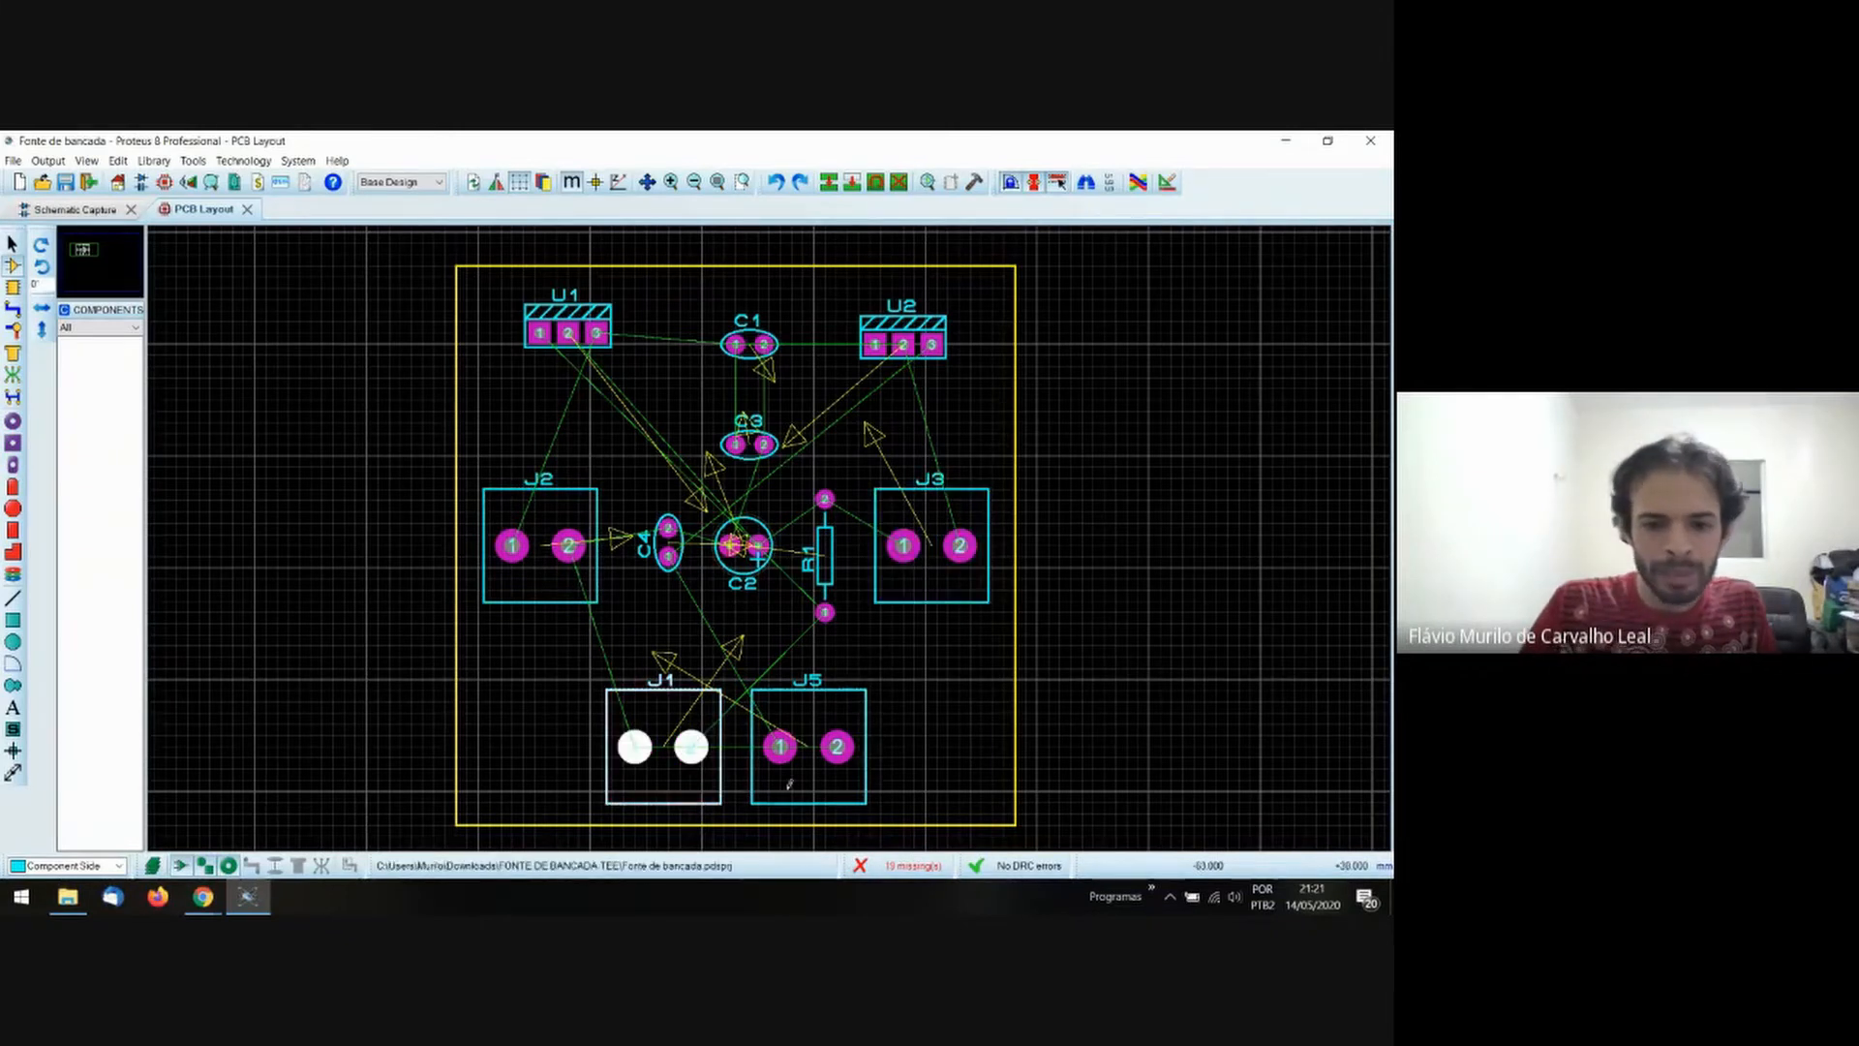
{"action": "left_click", "coordinate": [816, 806]}
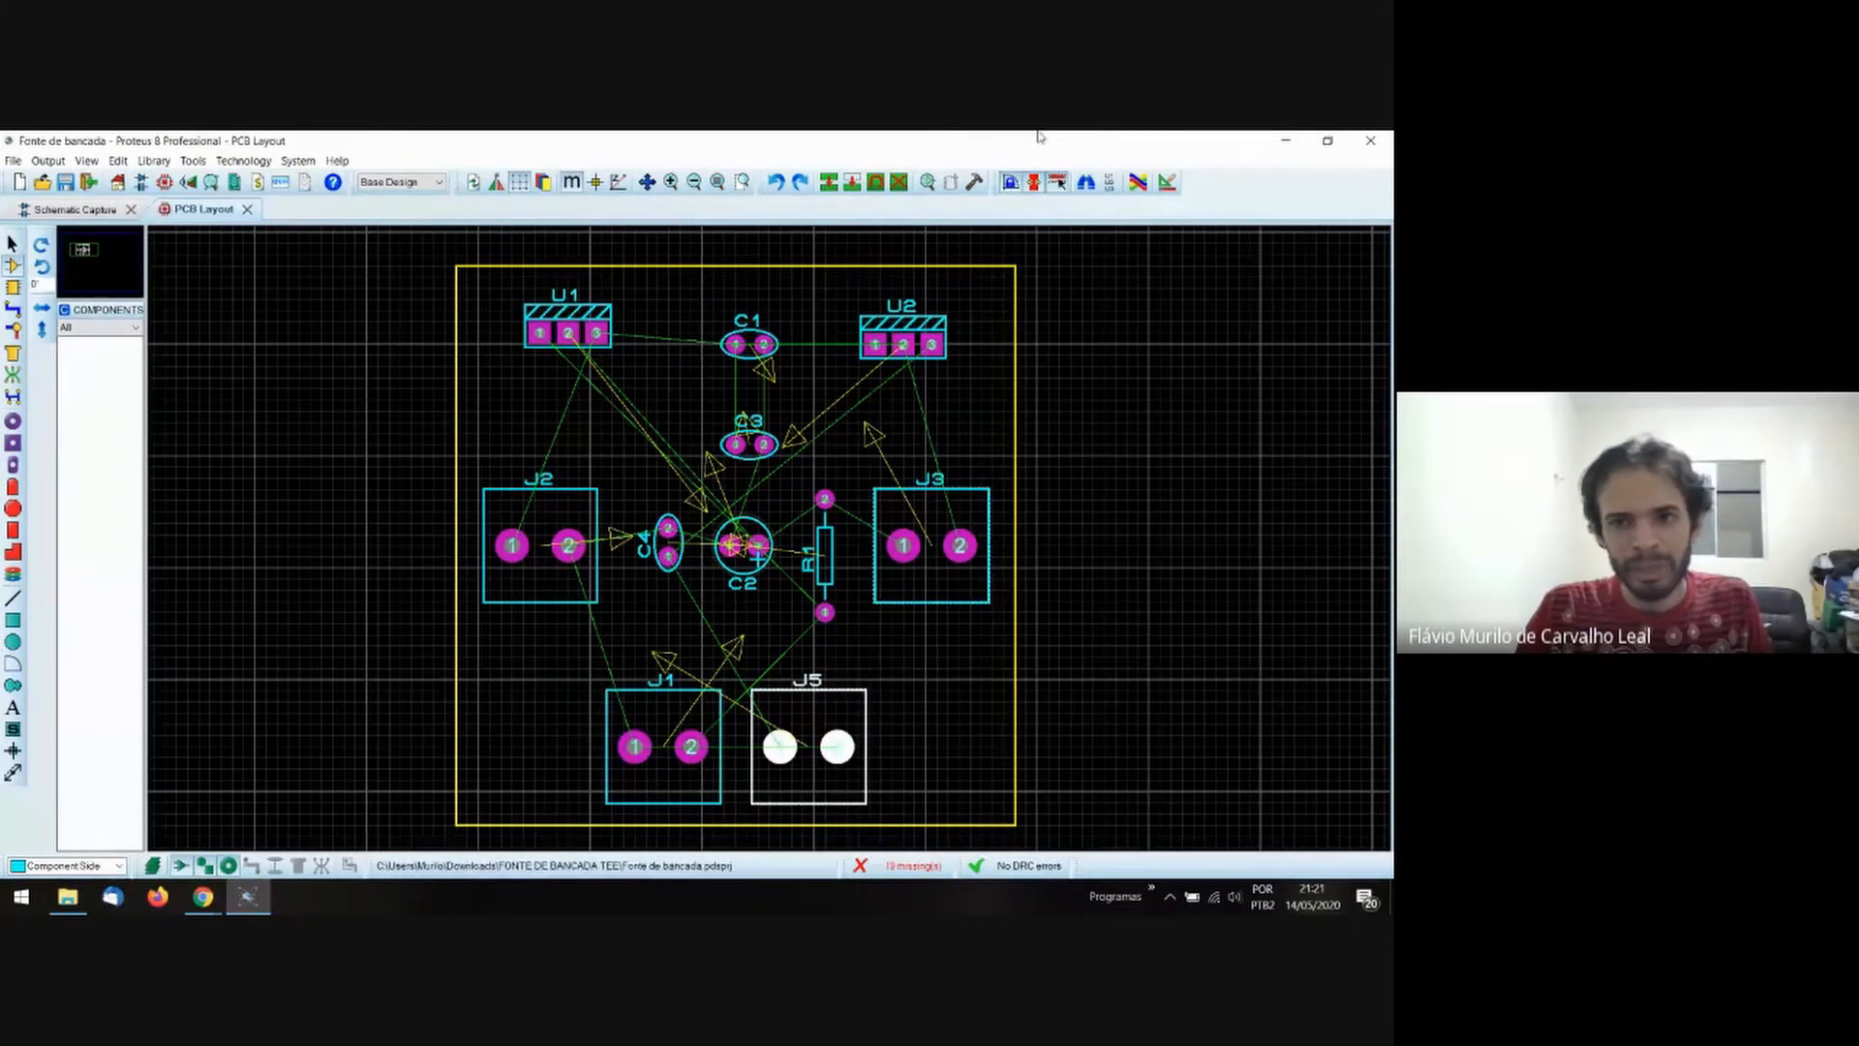
Review the SIGNAL net class's trace style in the design rules, keeping T50, and autoroute the board with the basic automatic schedule.
{"action": "left_click", "coordinate": [1169, 183]}
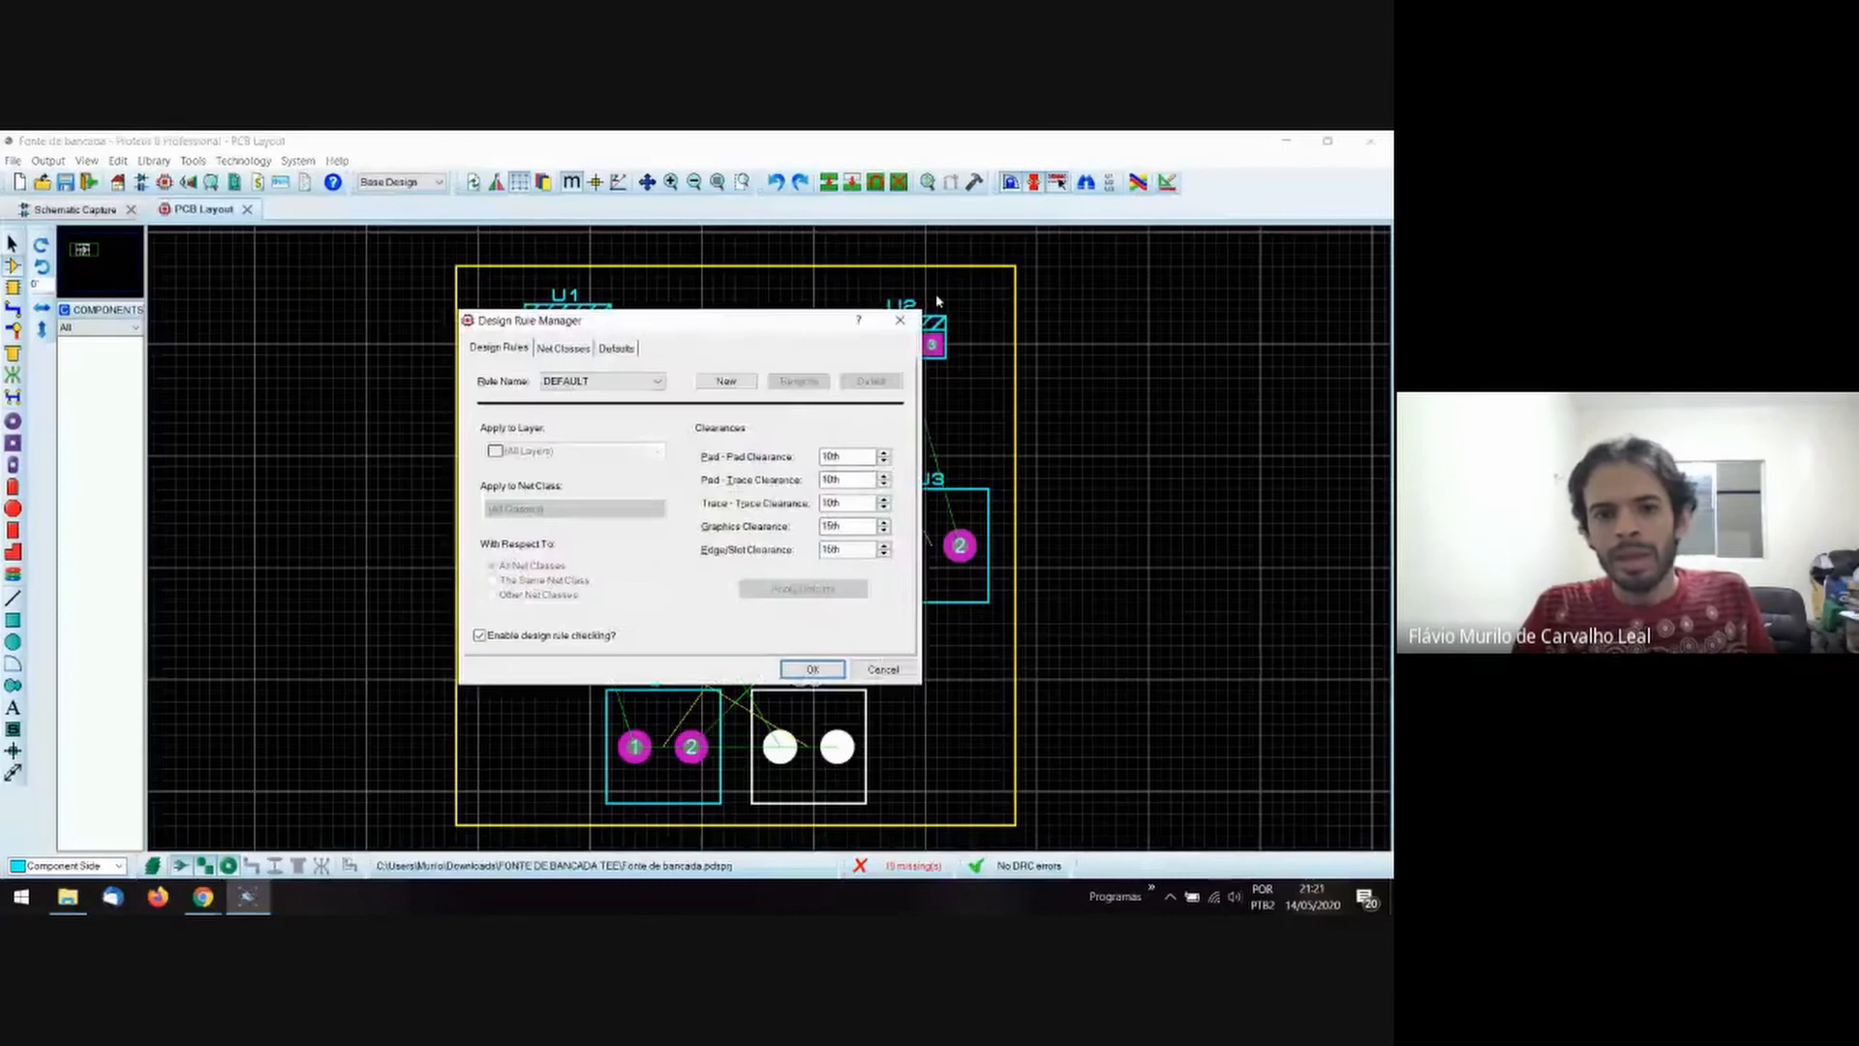
{"action": "left_click", "coordinate": [562, 347]}
{"action": "left_click", "coordinate": [666, 447]}
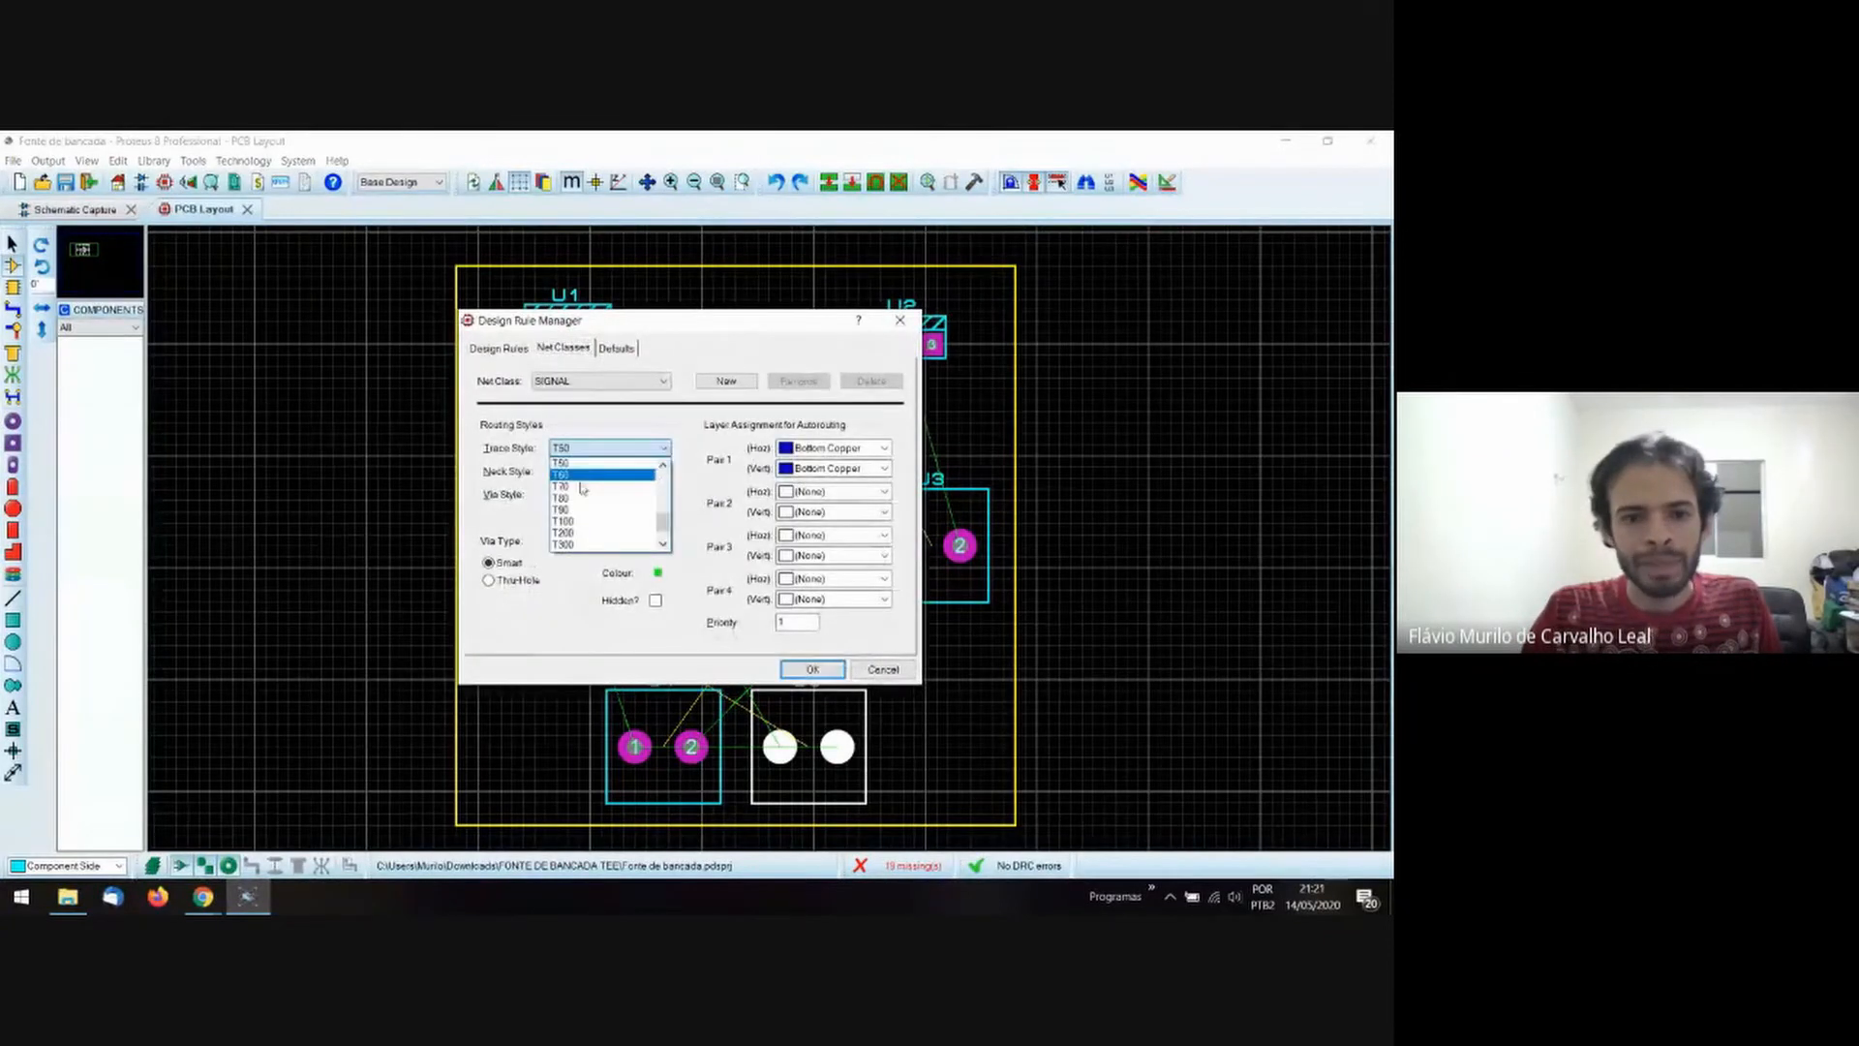
{"action": "left_click", "coordinate": [669, 431]}
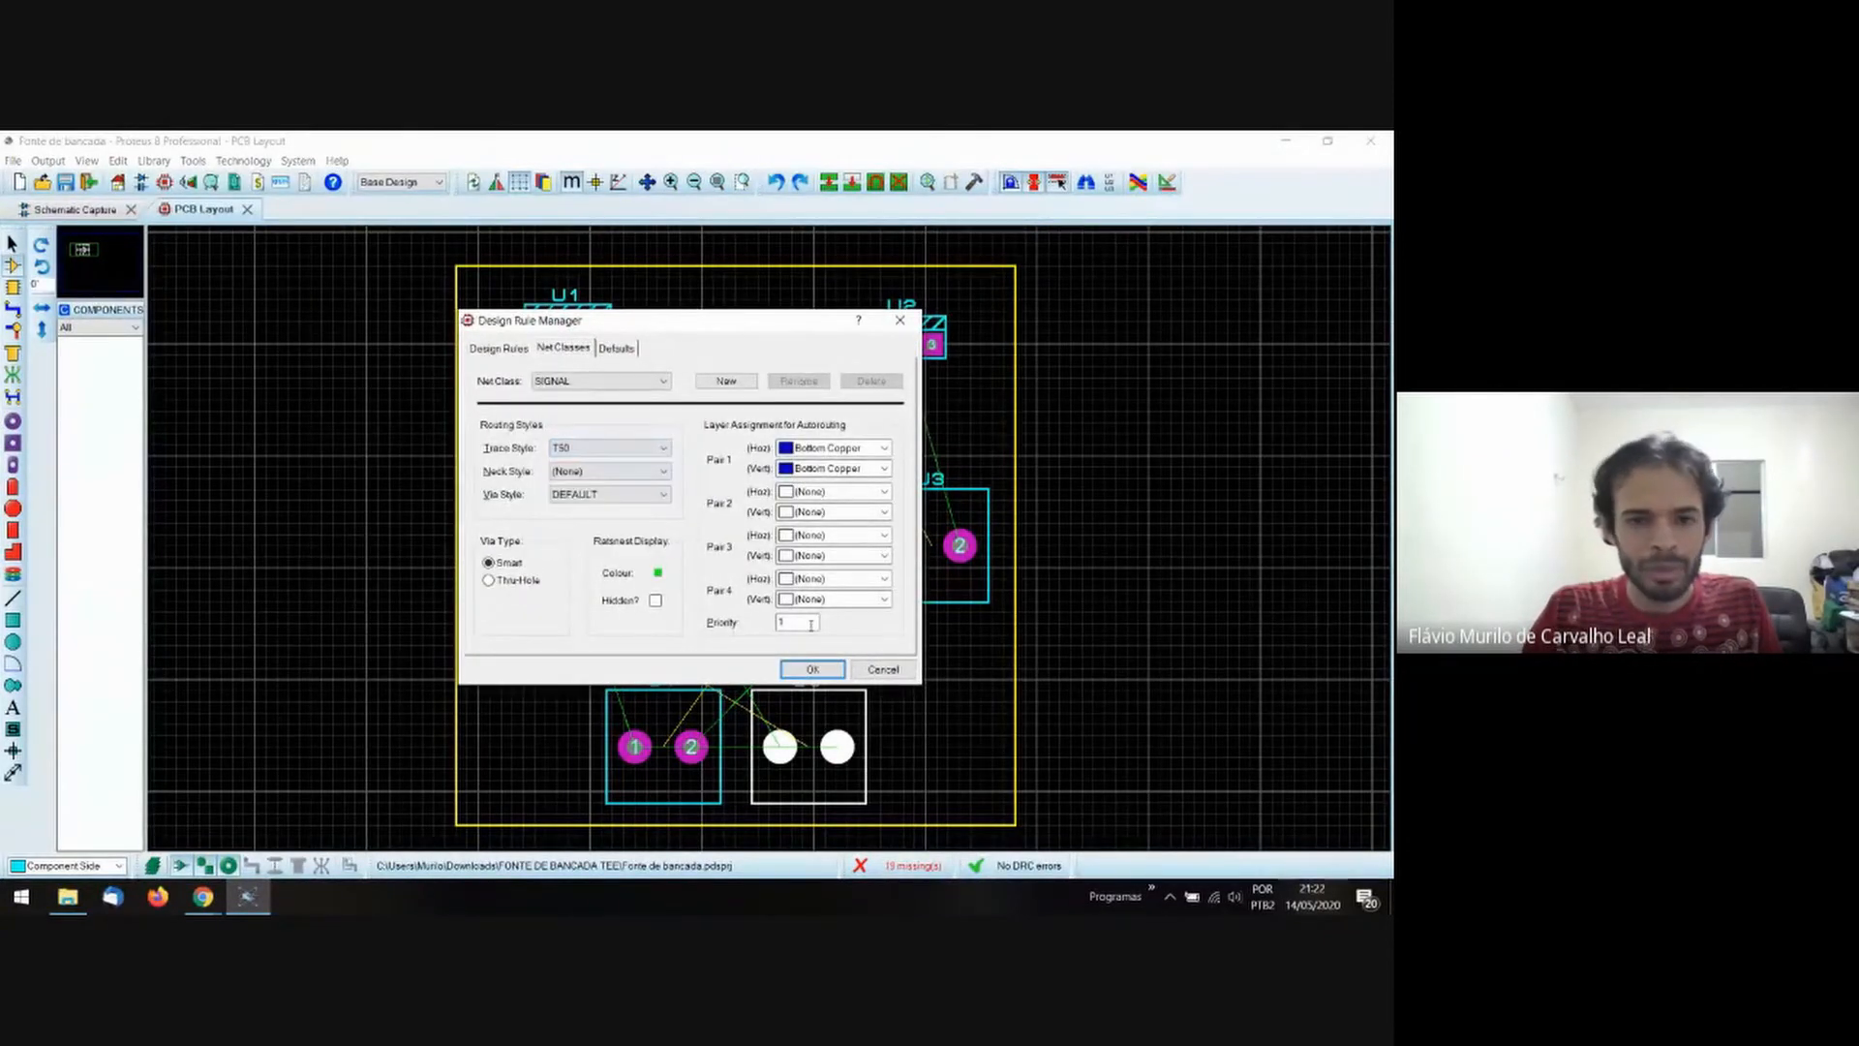
{"action": "left_click", "coordinate": [812, 670]}
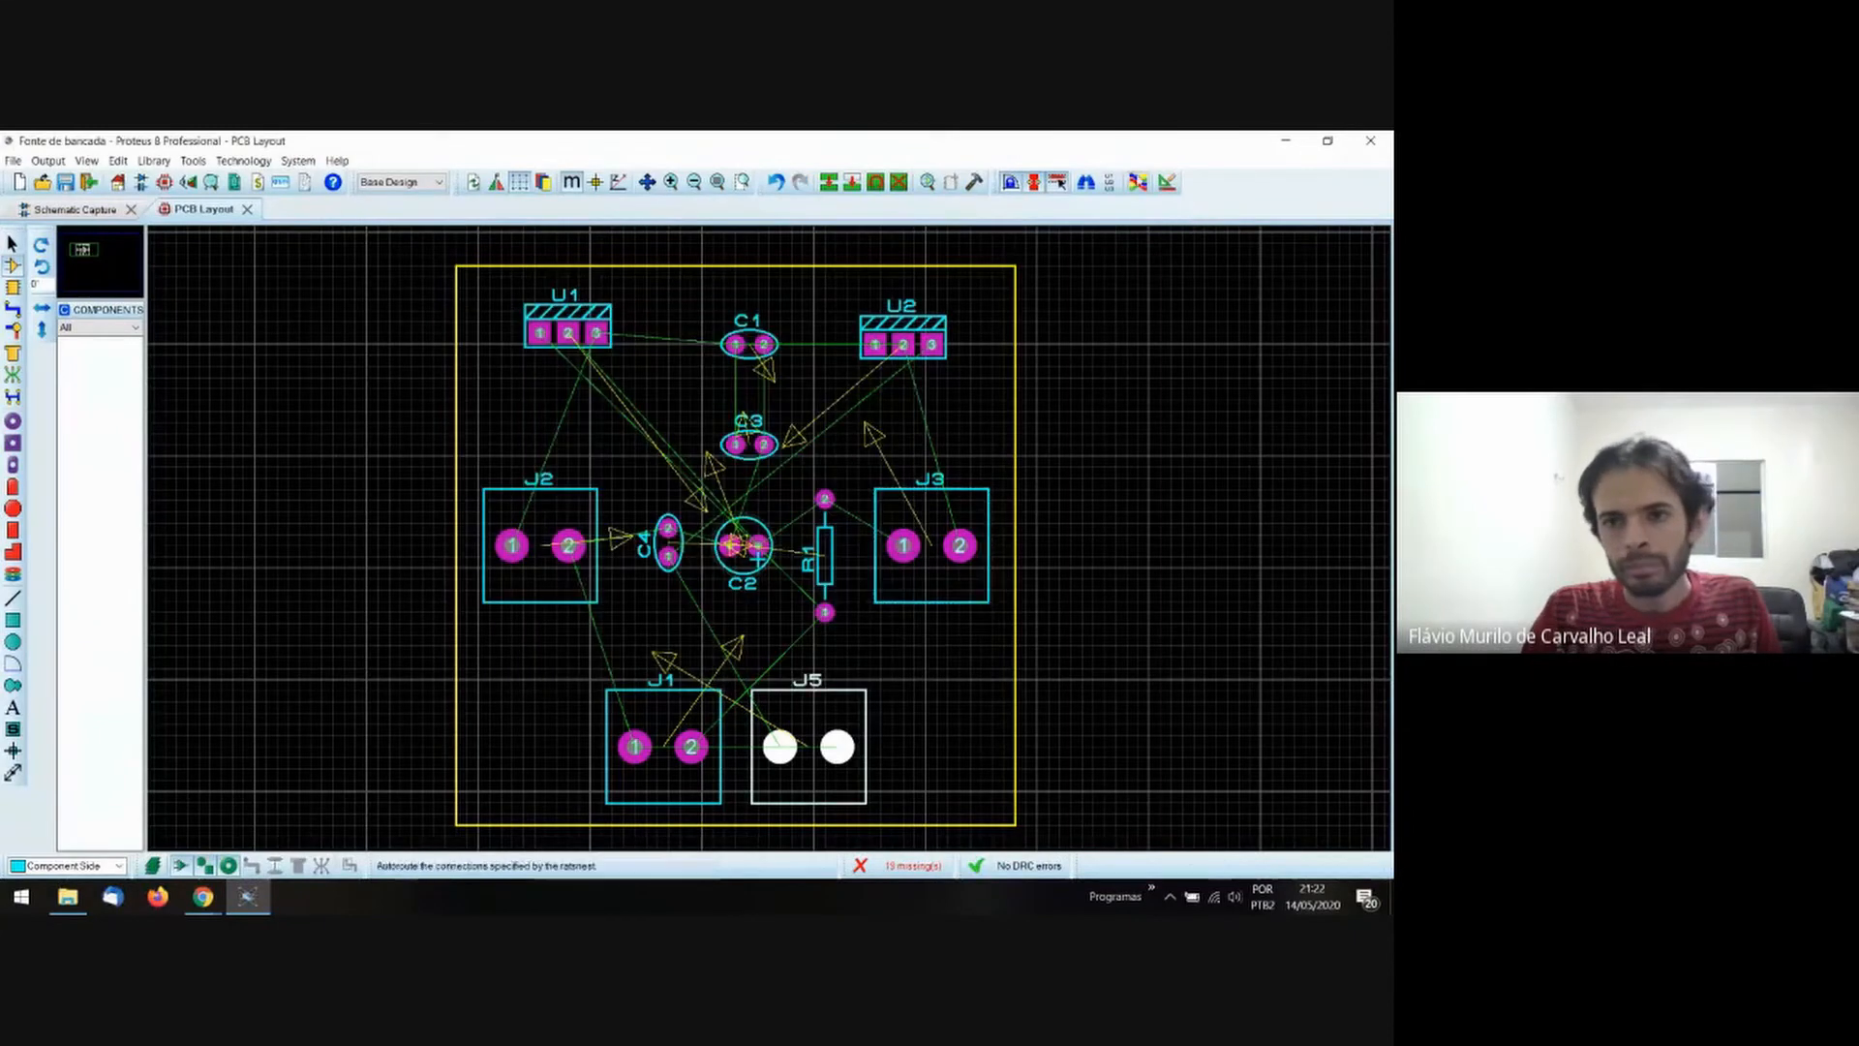
{"action": "left_click", "coordinate": [1085, 182]}
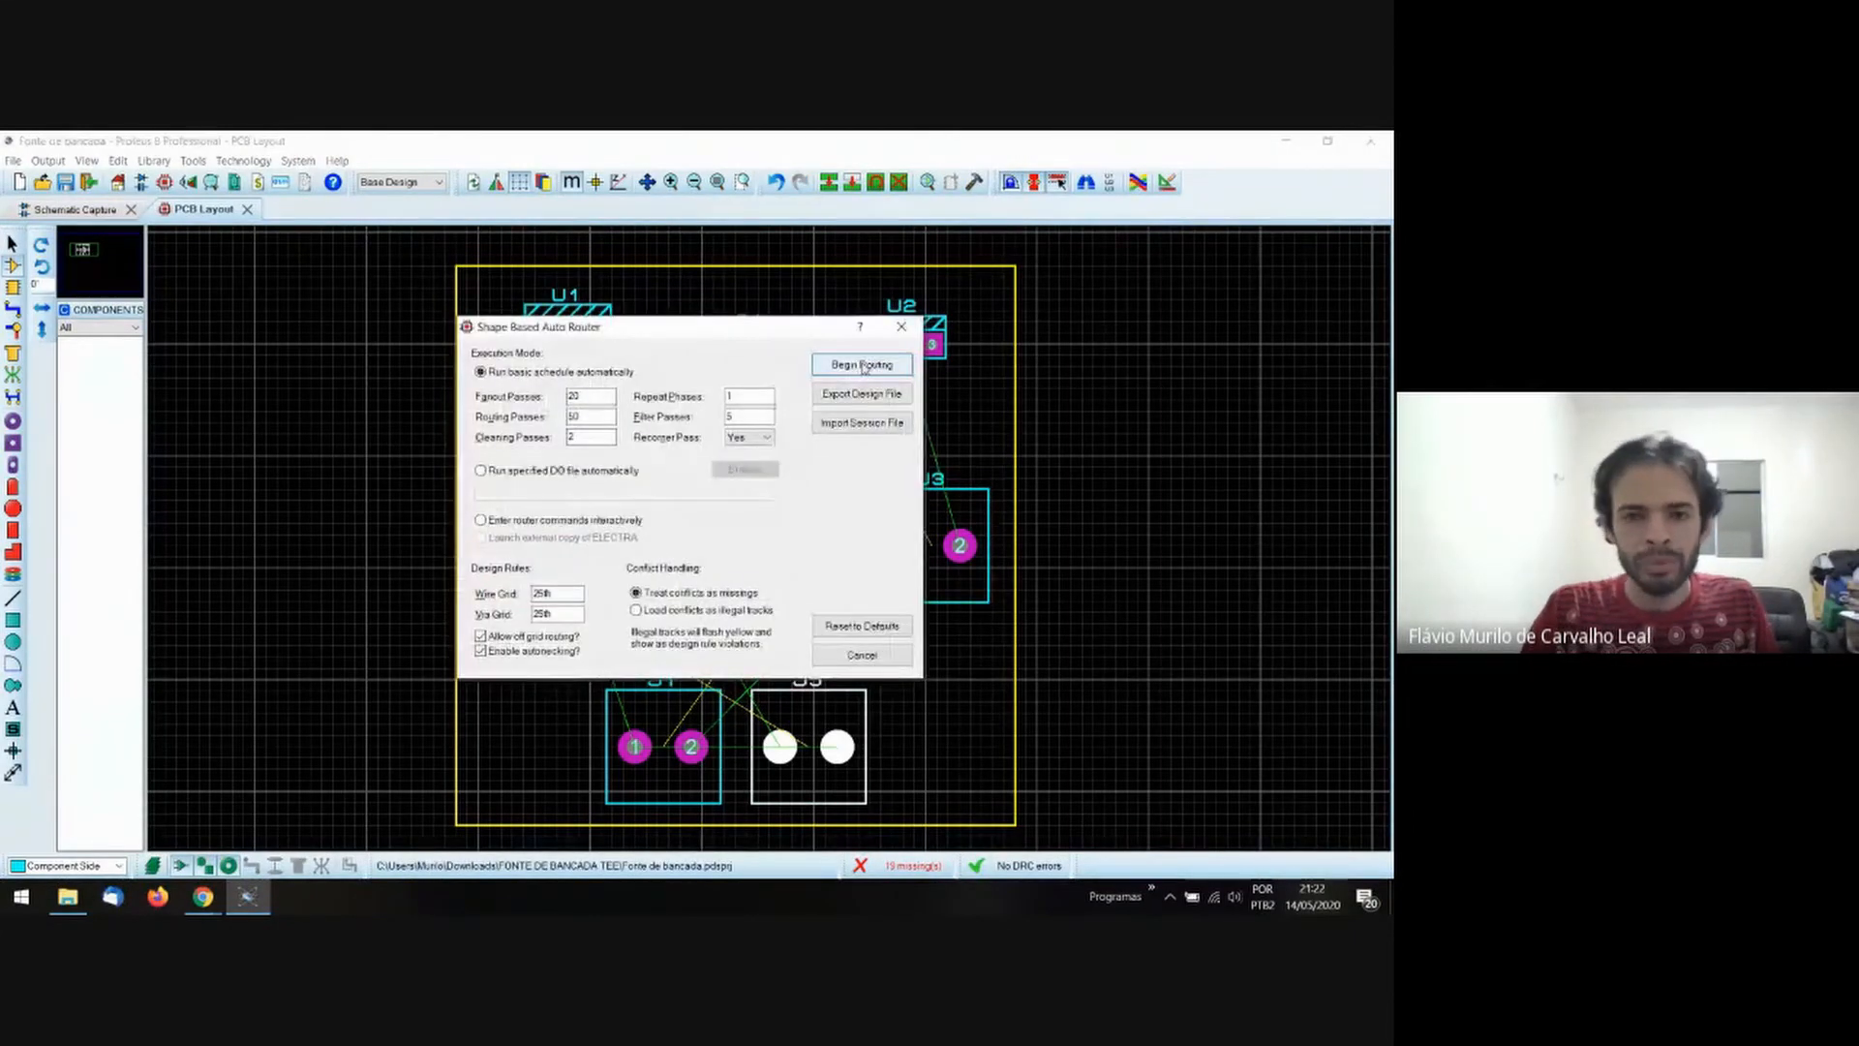
{"action": "left_click", "coordinate": [862, 366]}
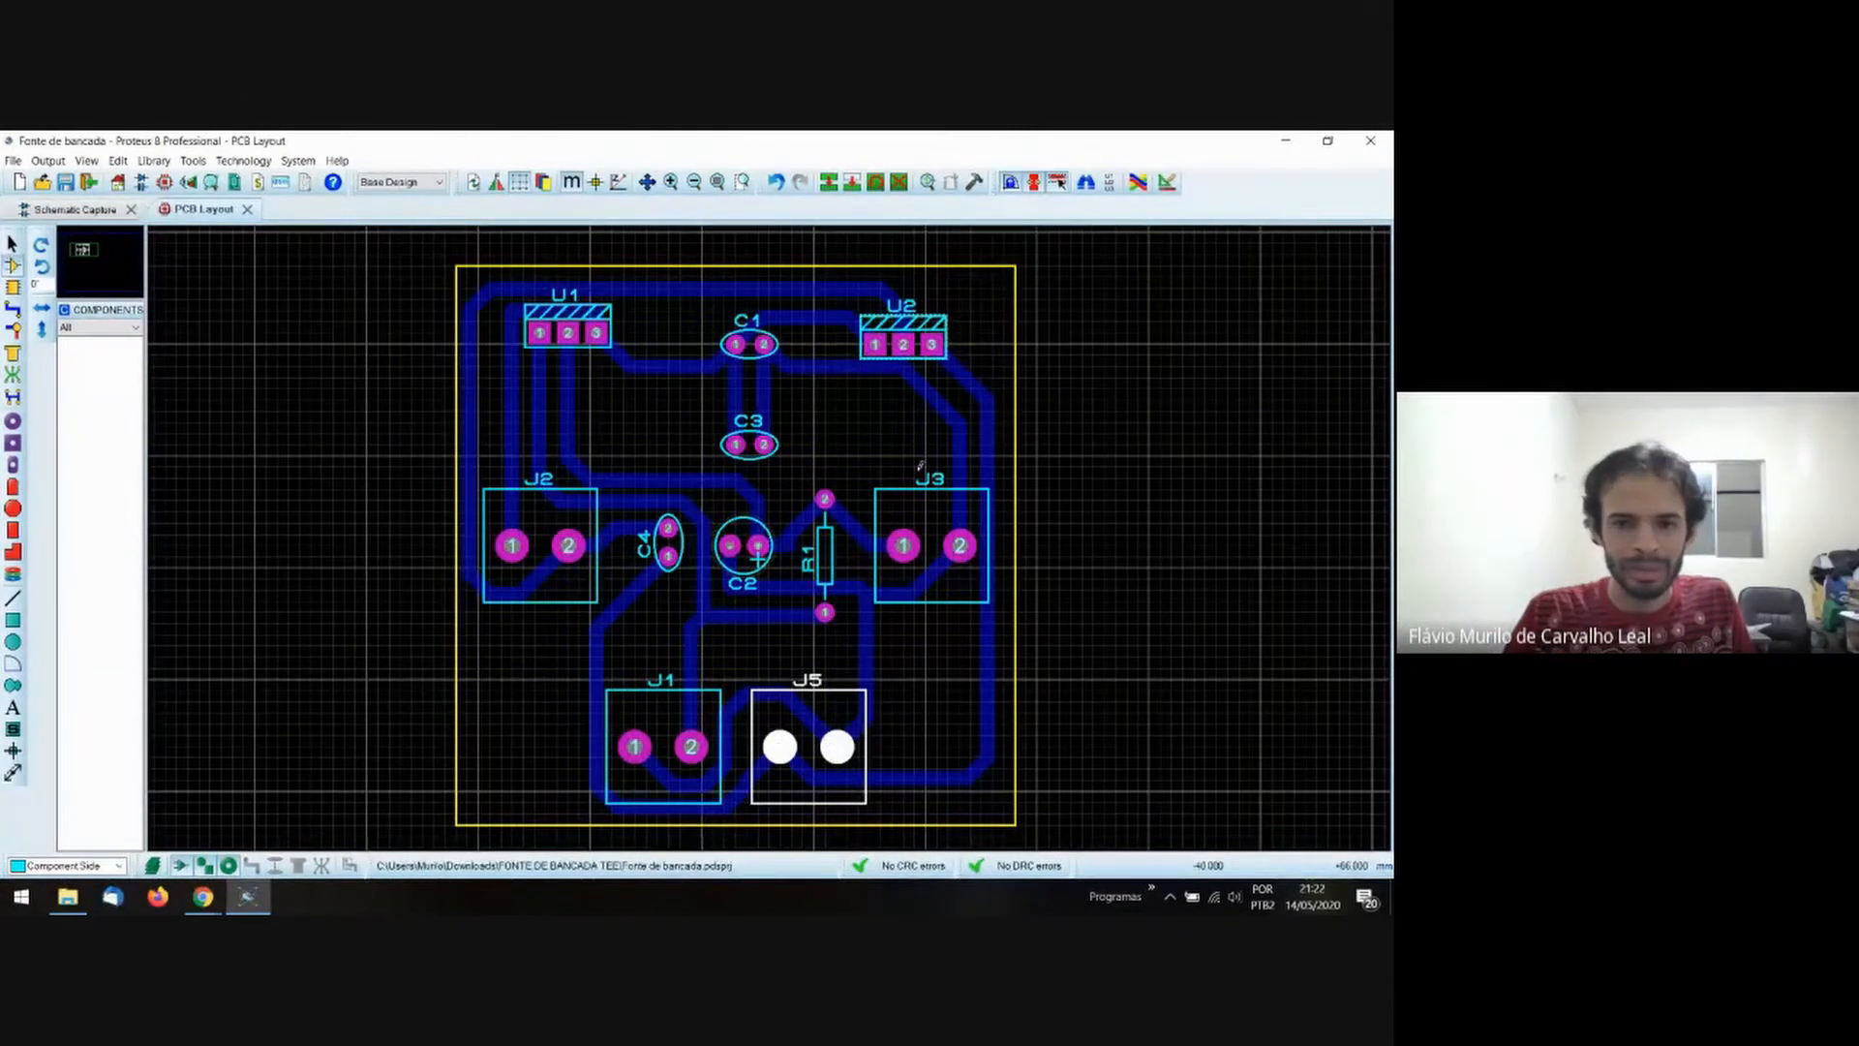
Switch to the Google Meet call to read the latest chat messages and return to the Proteus PCB layout.
{"action": "mouse_move", "coordinate": [202, 906]}
{"action": "left_click", "coordinate": [150, 829]}
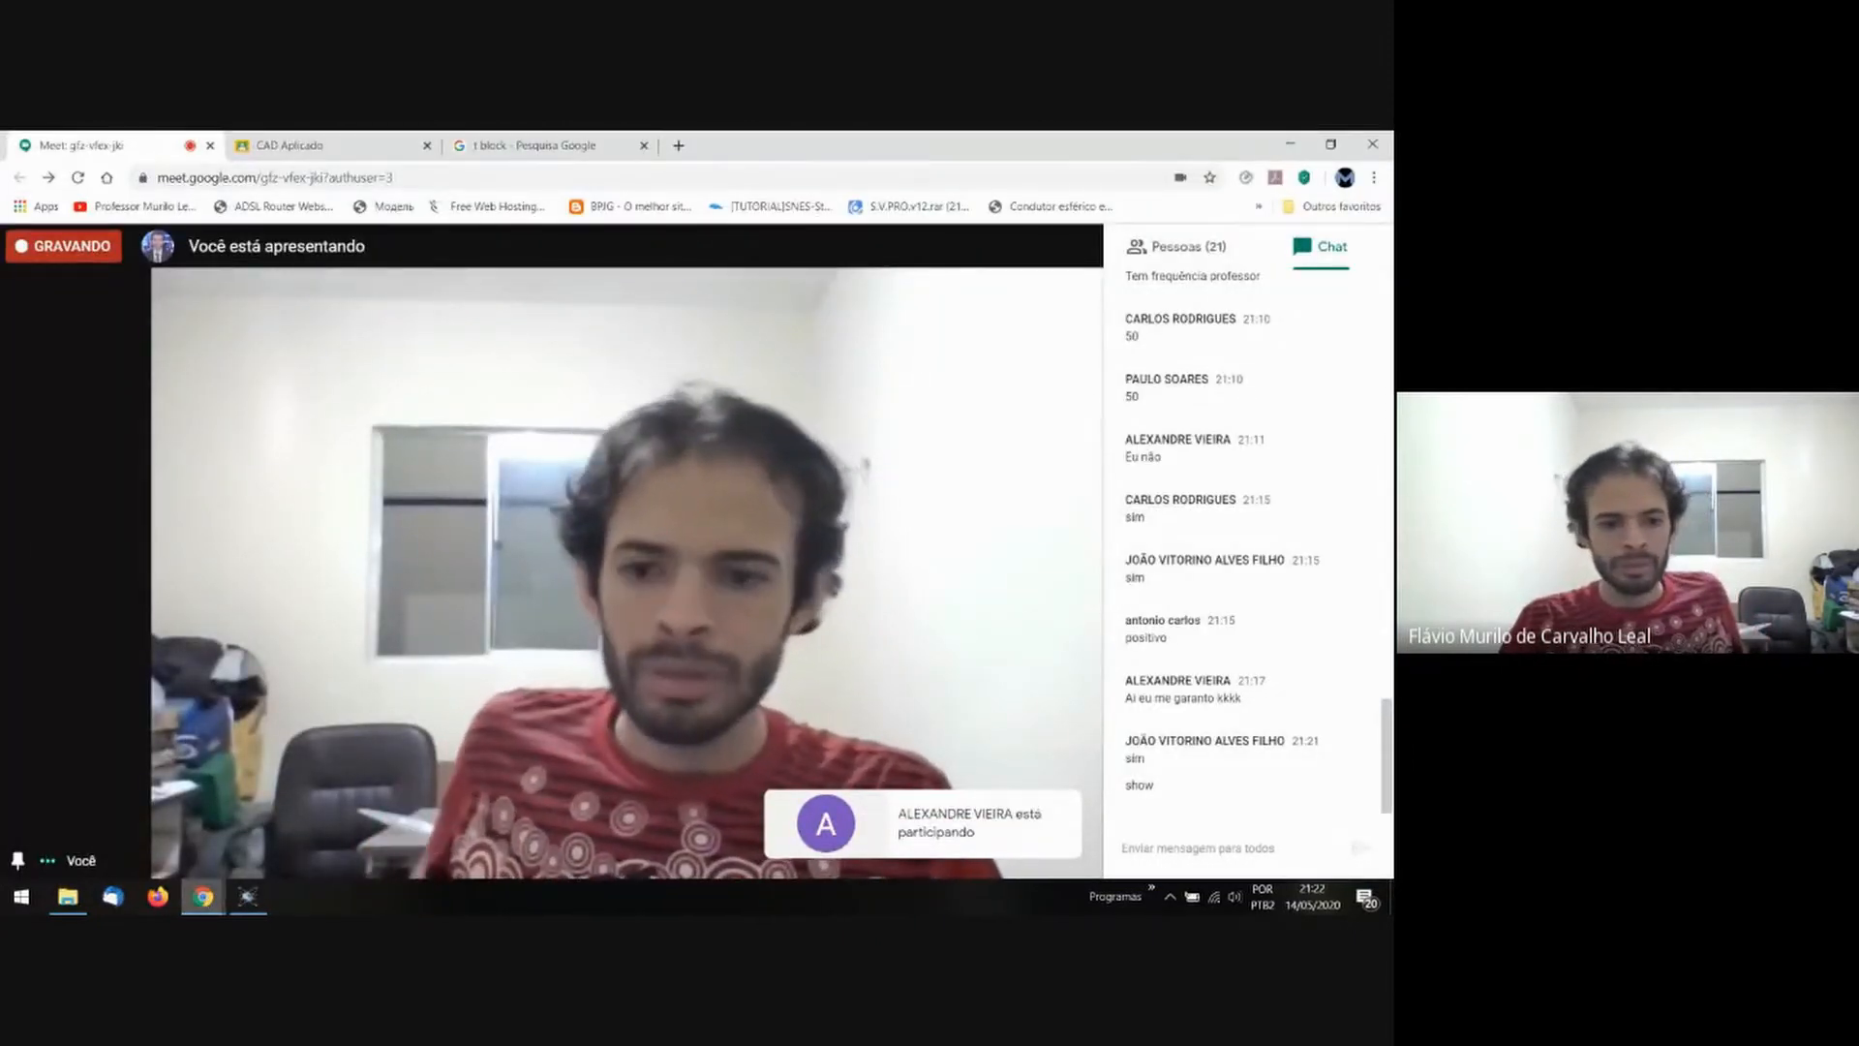
{"action": "key", "text": "alt+Tab"}
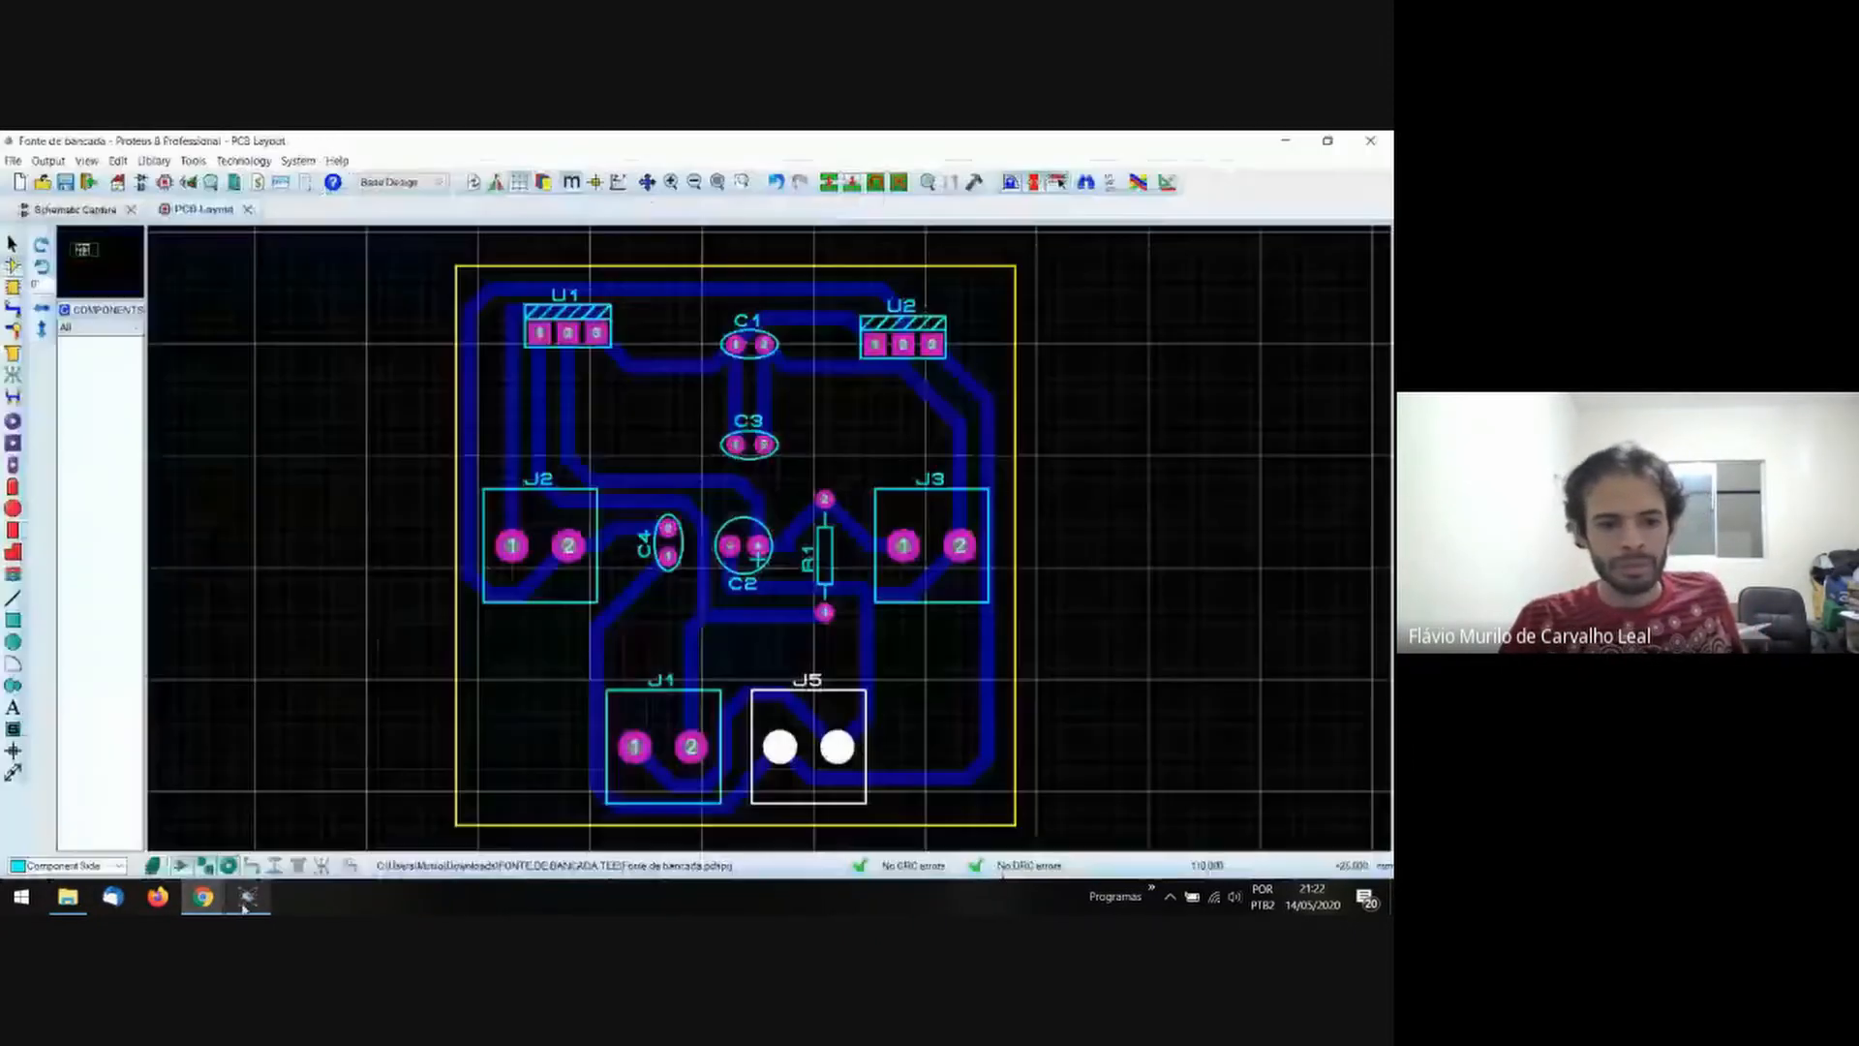
Save the project under its current name.
{"action": "left_click", "coordinate": [14, 162]}
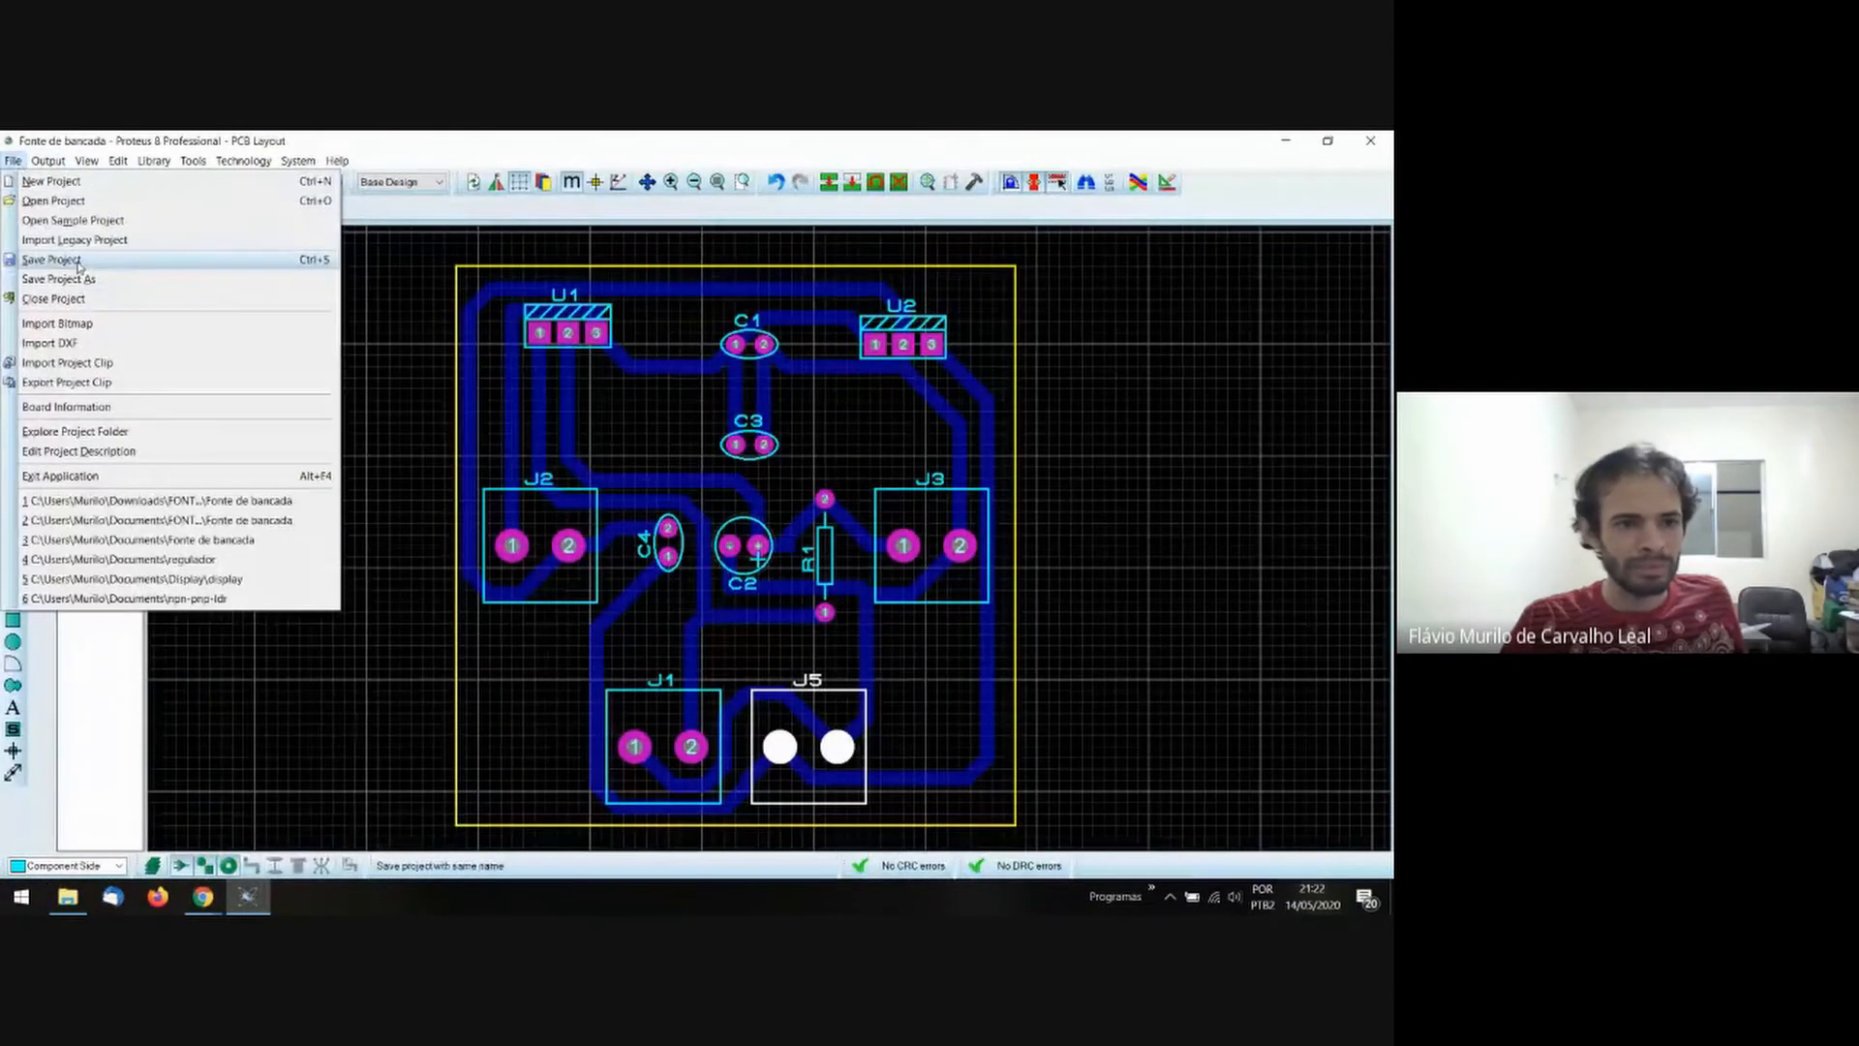
{"action": "left_click", "coordinate": [80, 268]}
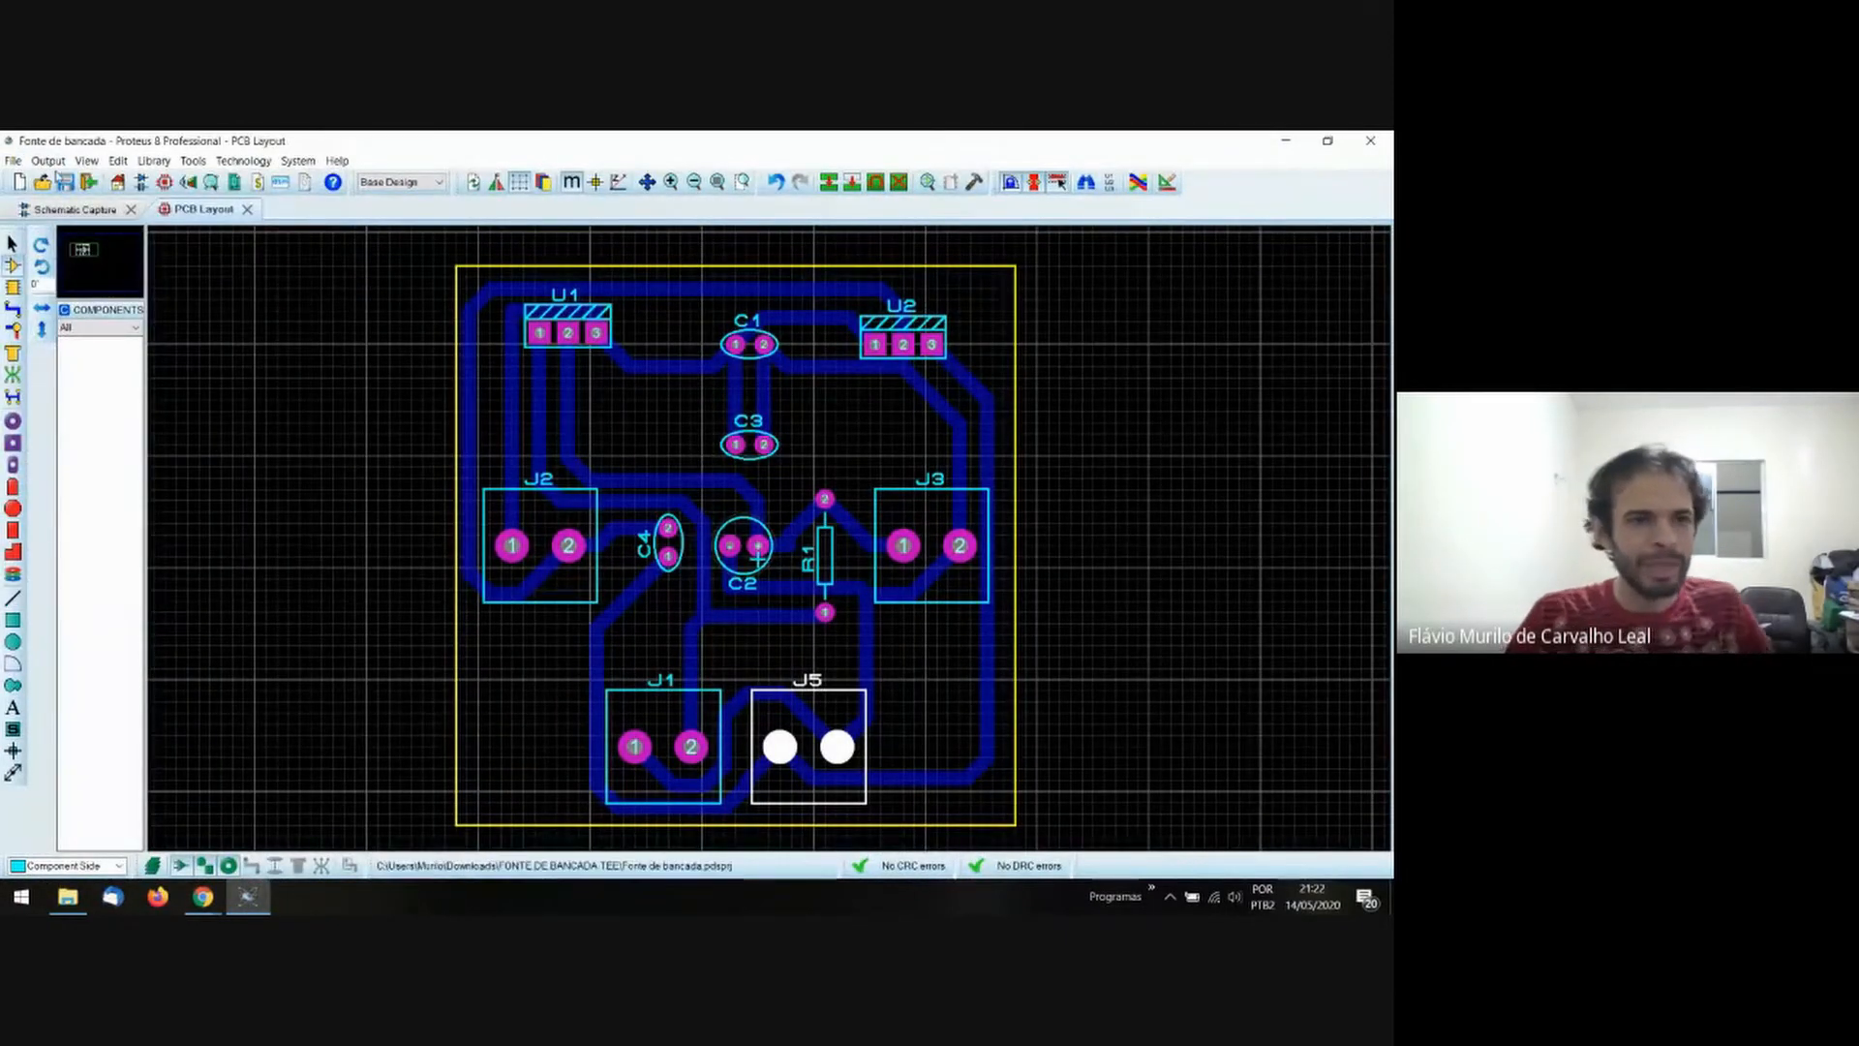
Open the layout's print settings and limit the printed layers to Bottom Copper, Mech 1 and Board Edge.
{"action": "left_click", "coordinate": [14, 162]}
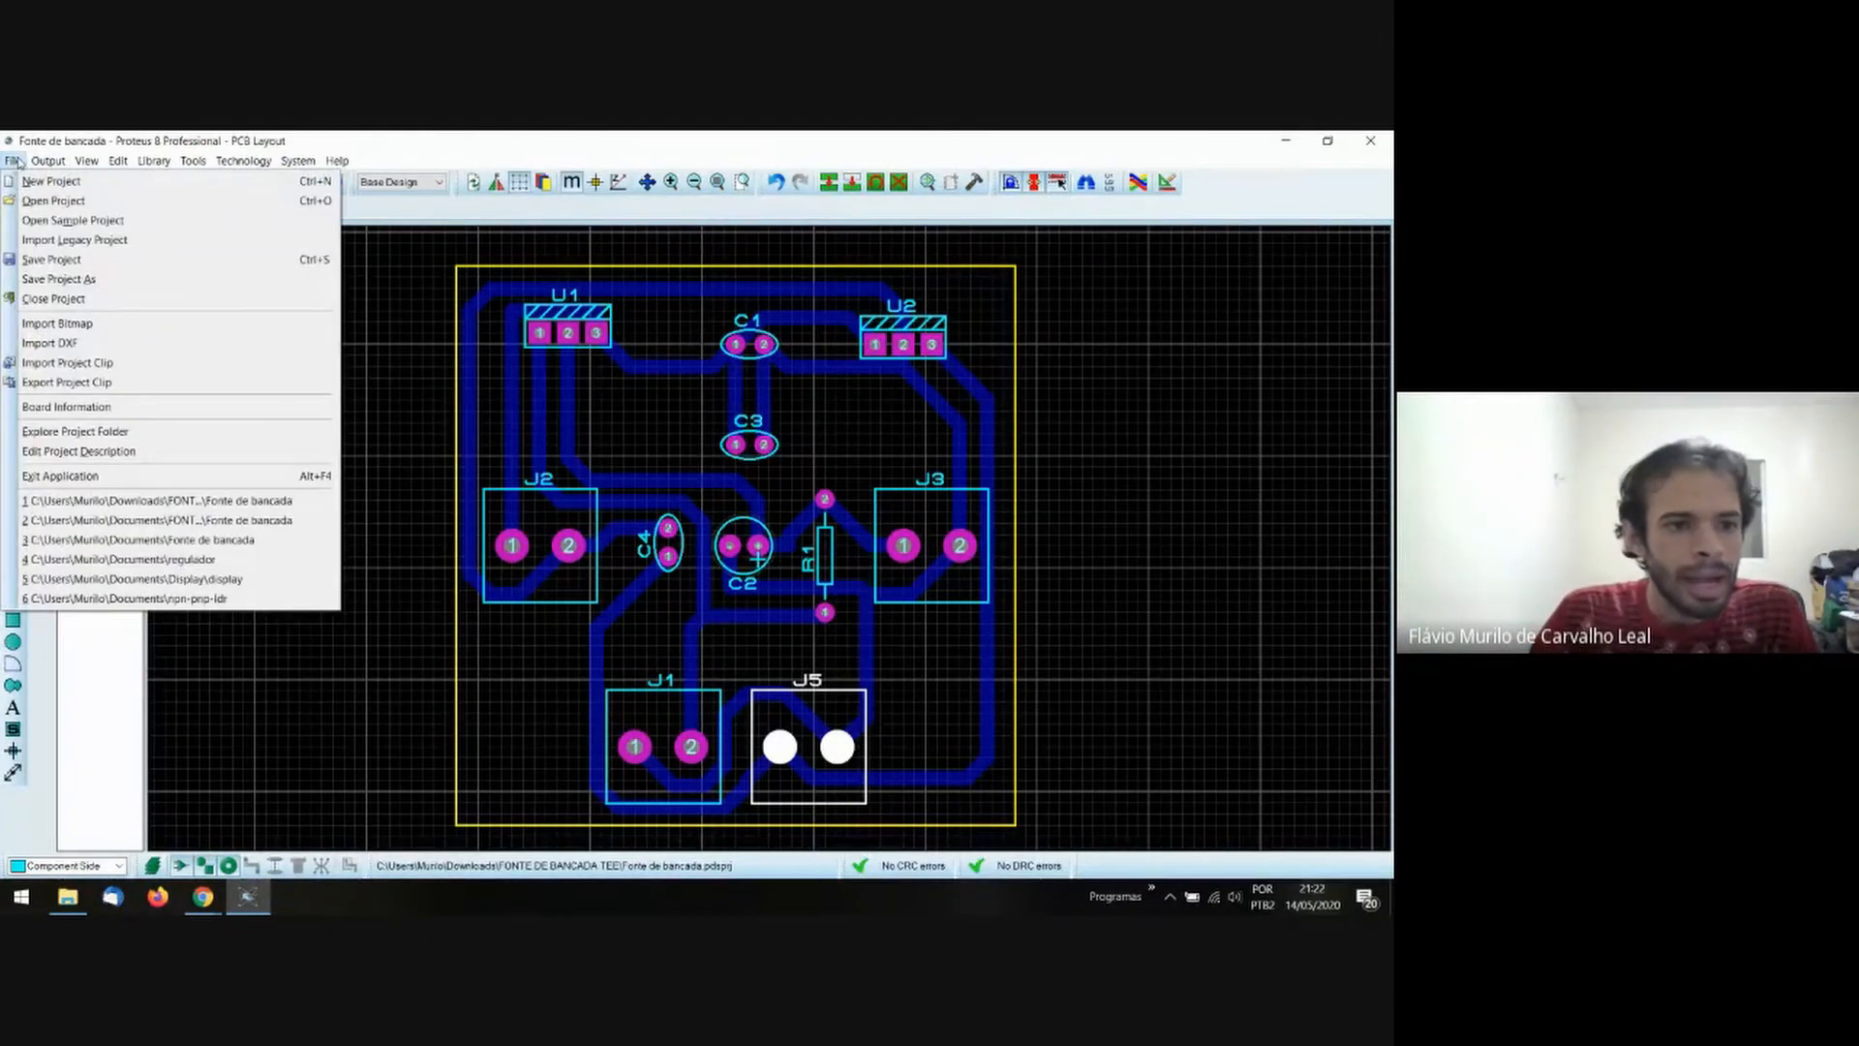
{"action": "mouse_move", "coordinate": [44, 162]}
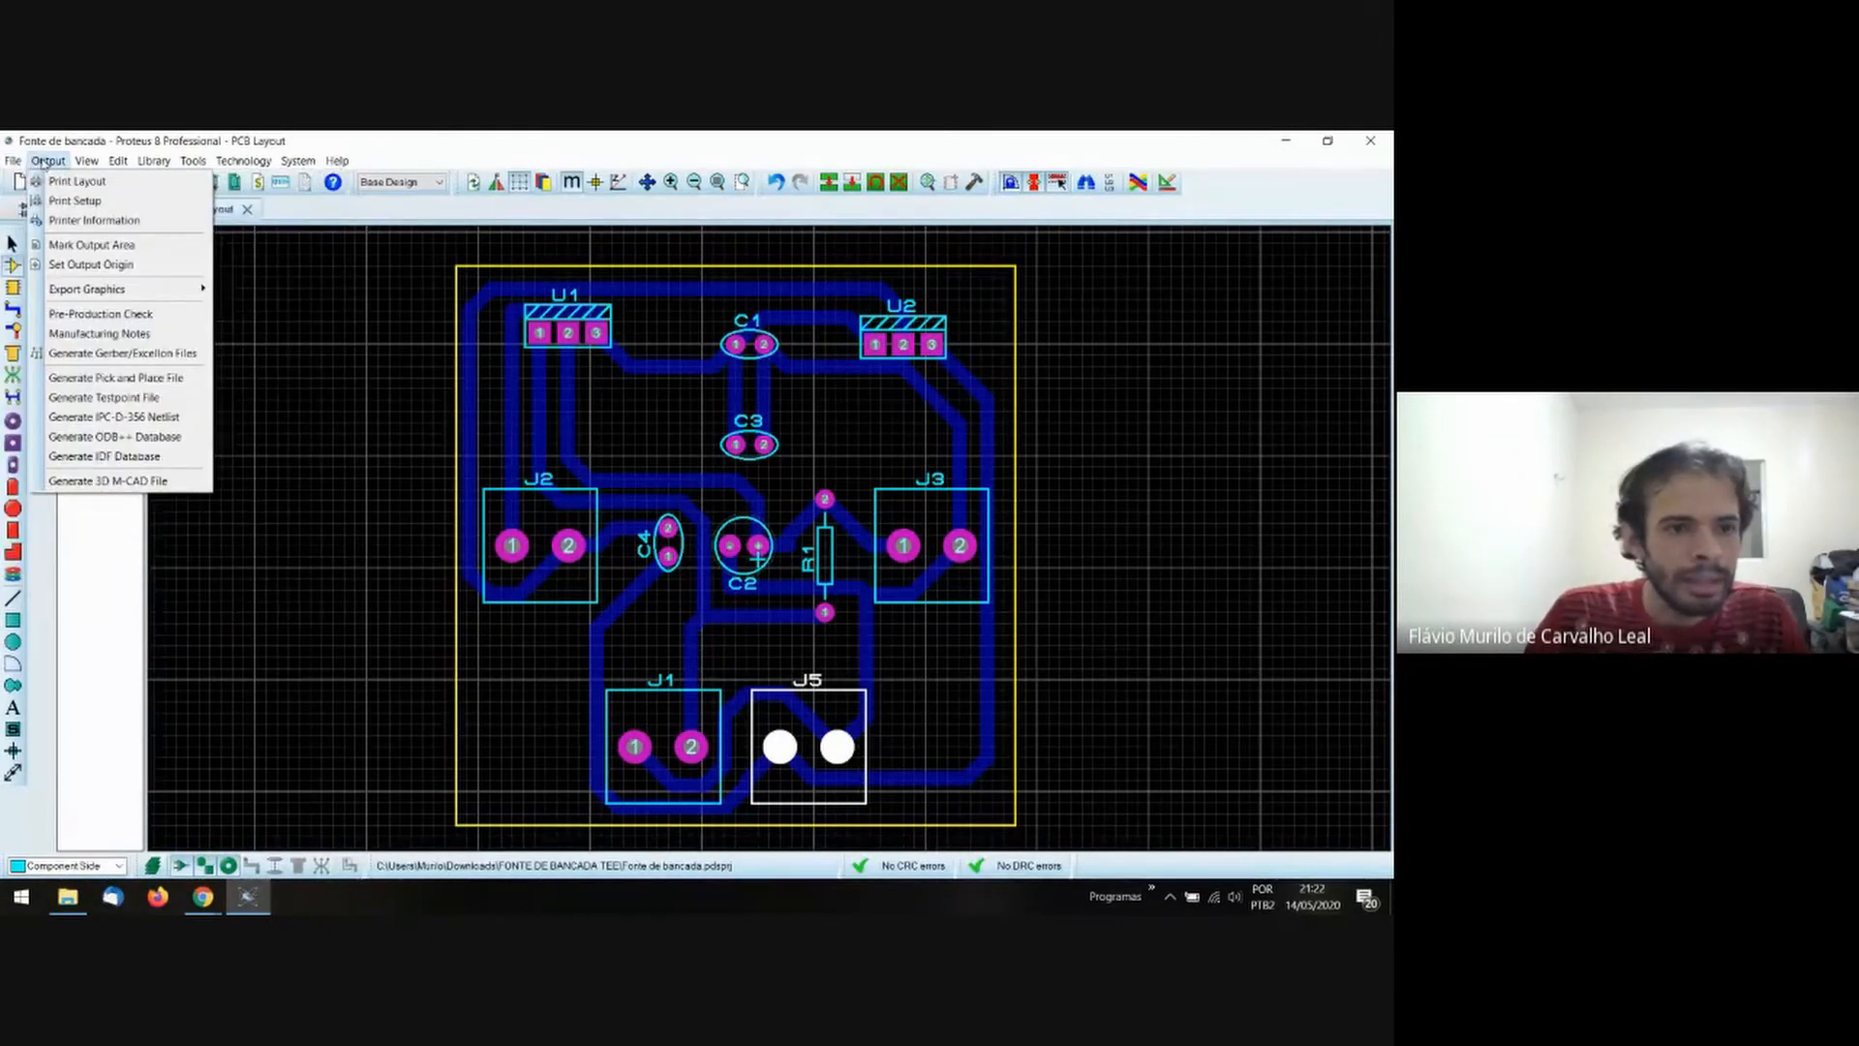
{"action": "left_click", "coordinate": [107, 184]}
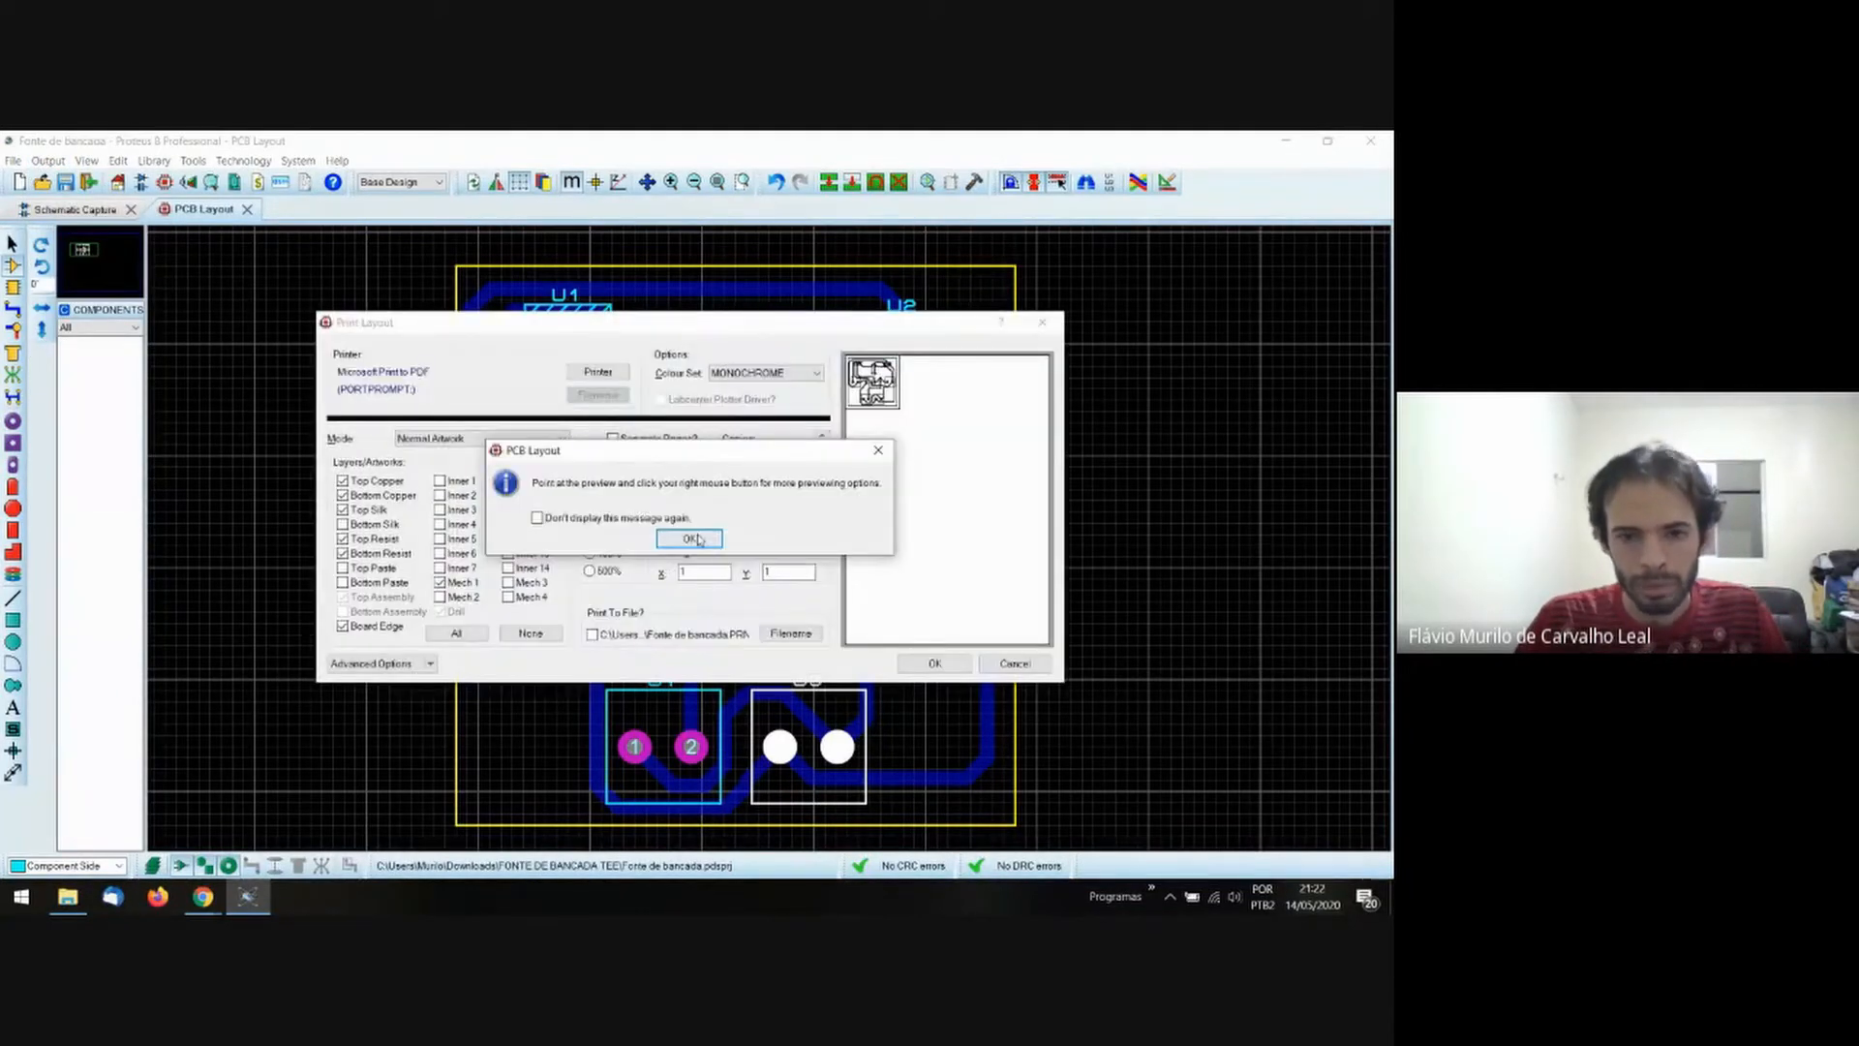
{"action": "left_click", "coordinate": [696, 539]}
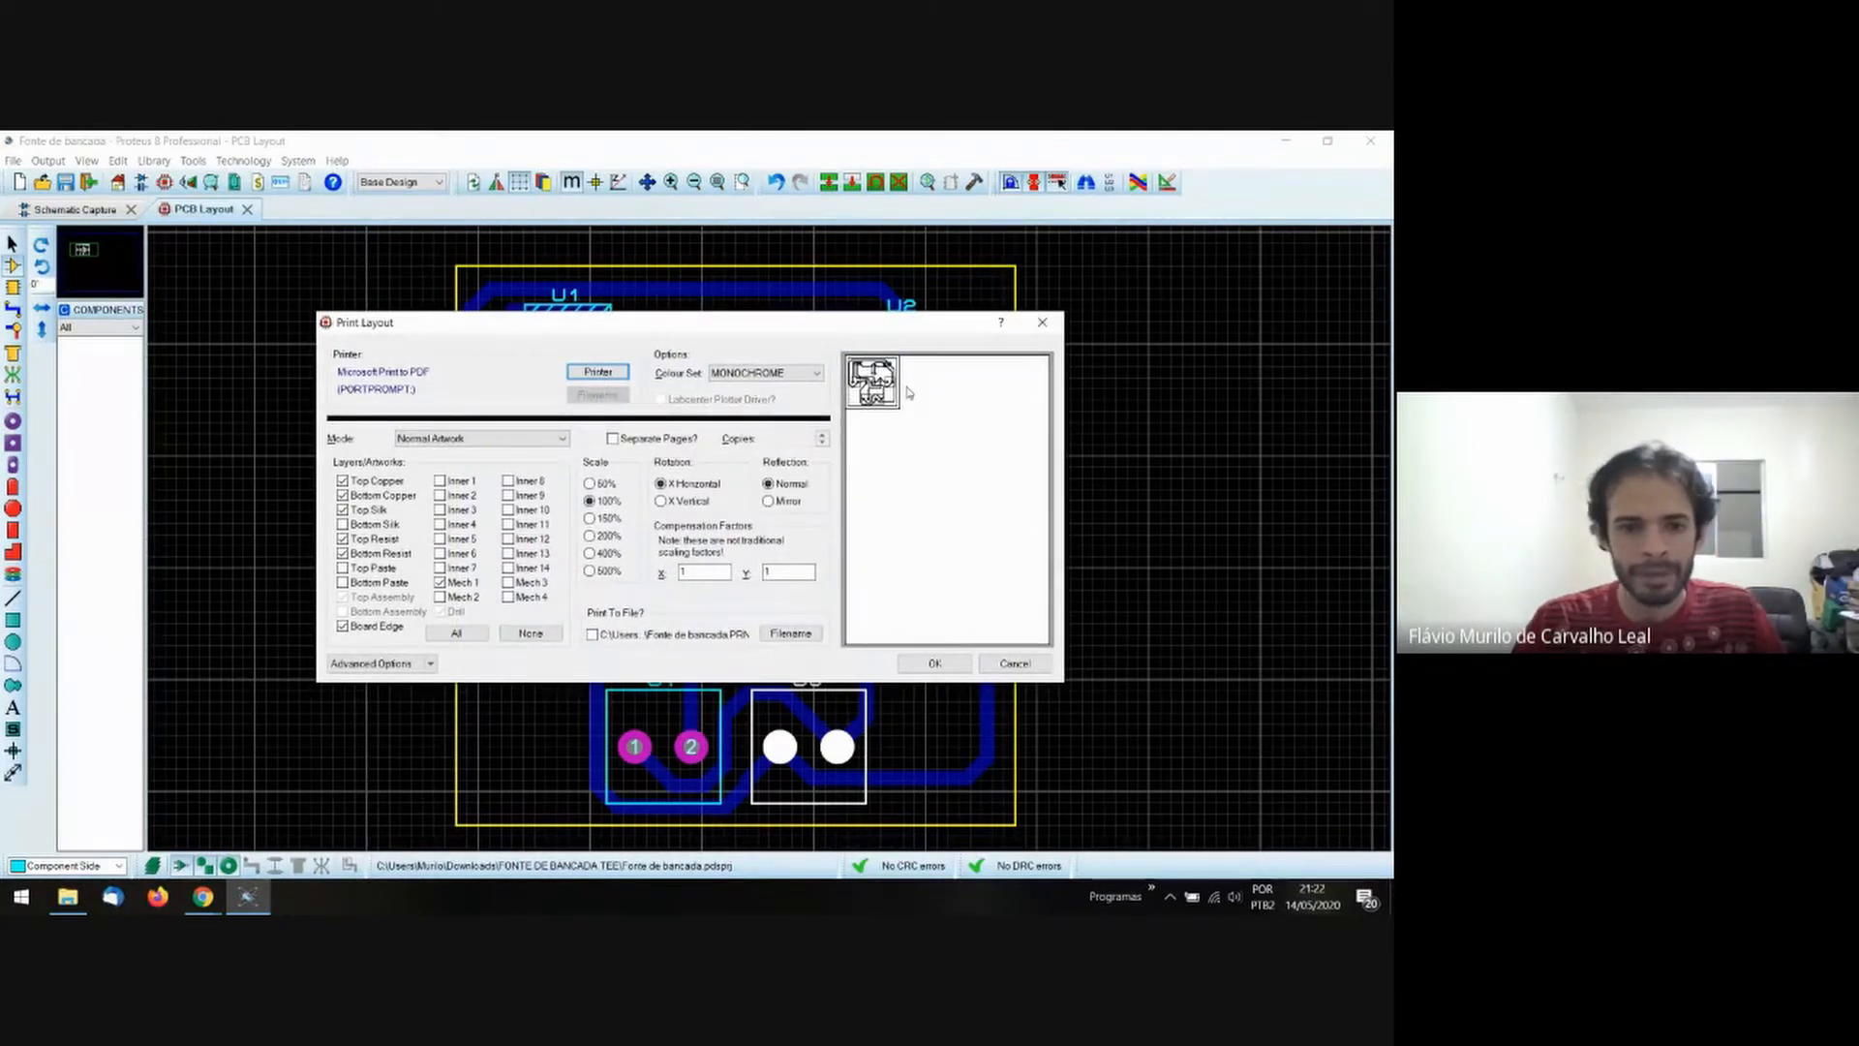
{"action": "left_click", "coordinate": [343, 481]}
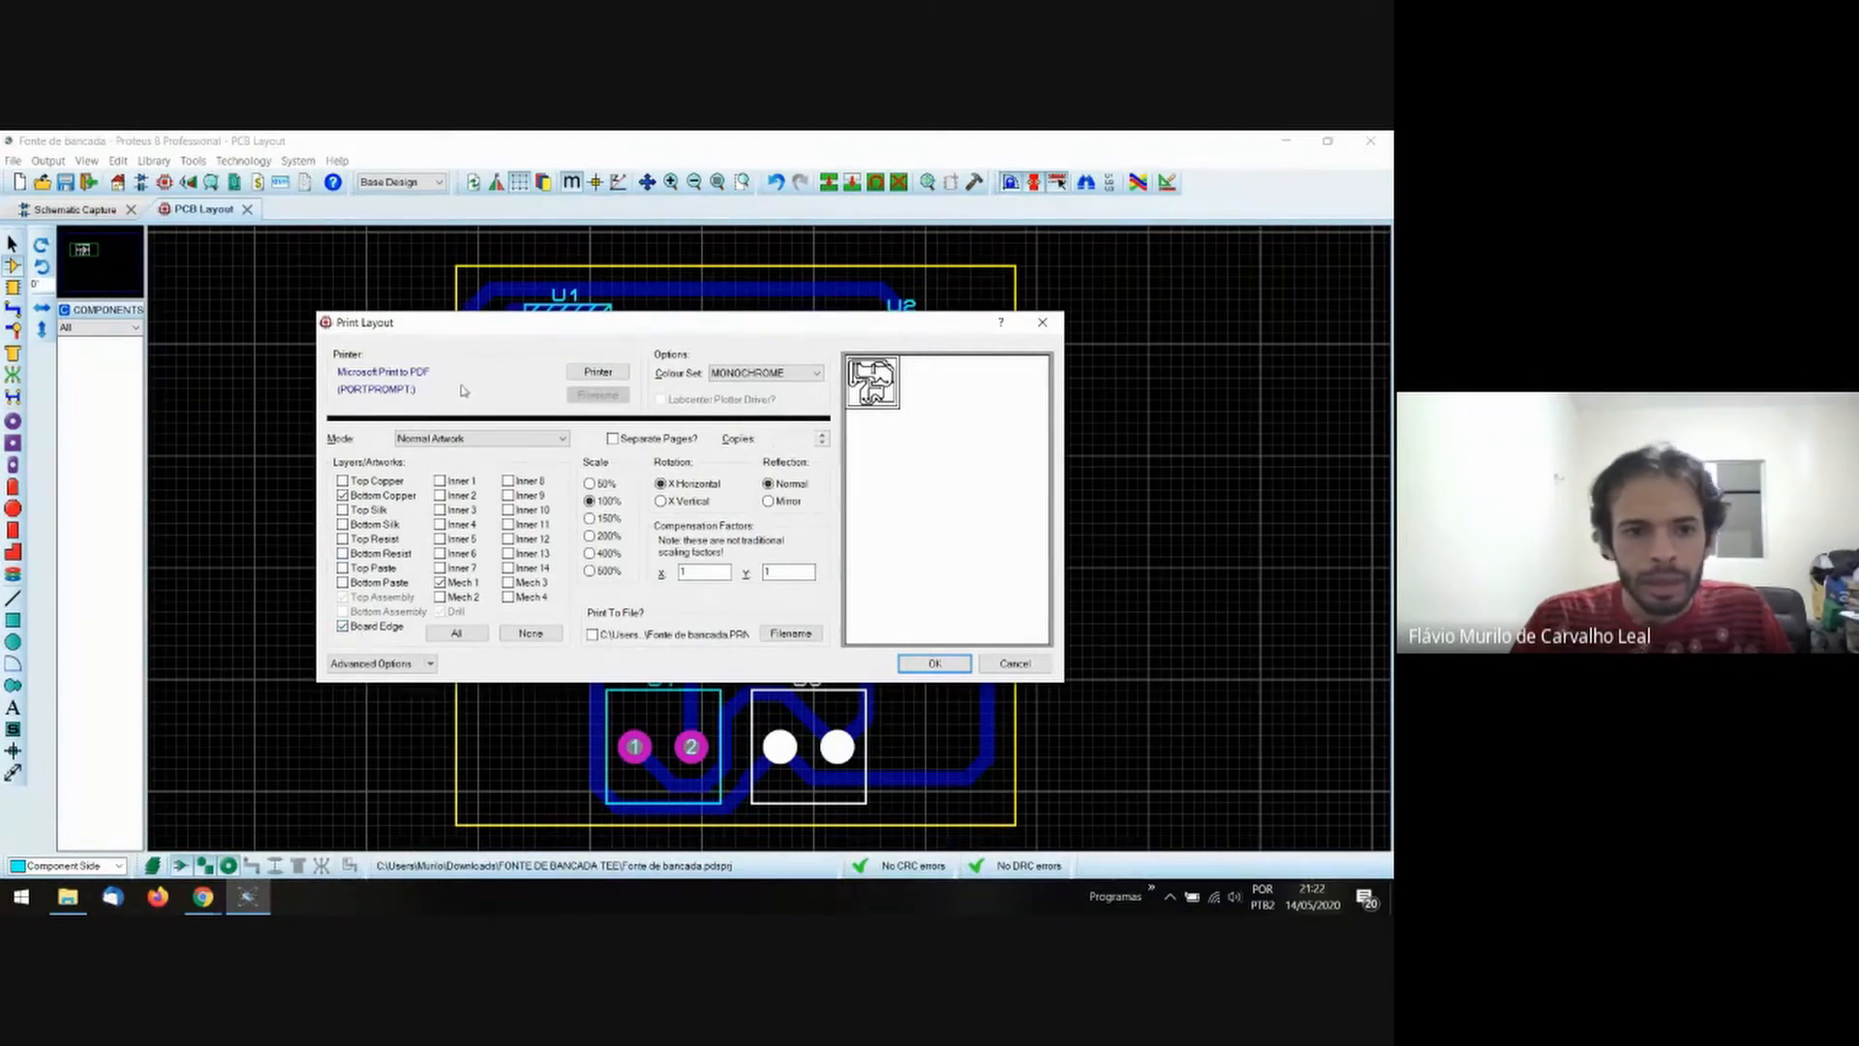
Set the print-to-file output to "Fonte PDF" as a printer file in the FONTE DE BANCADA TEE folder.
{"action": "left_click", "coordinate": [791, 639]}
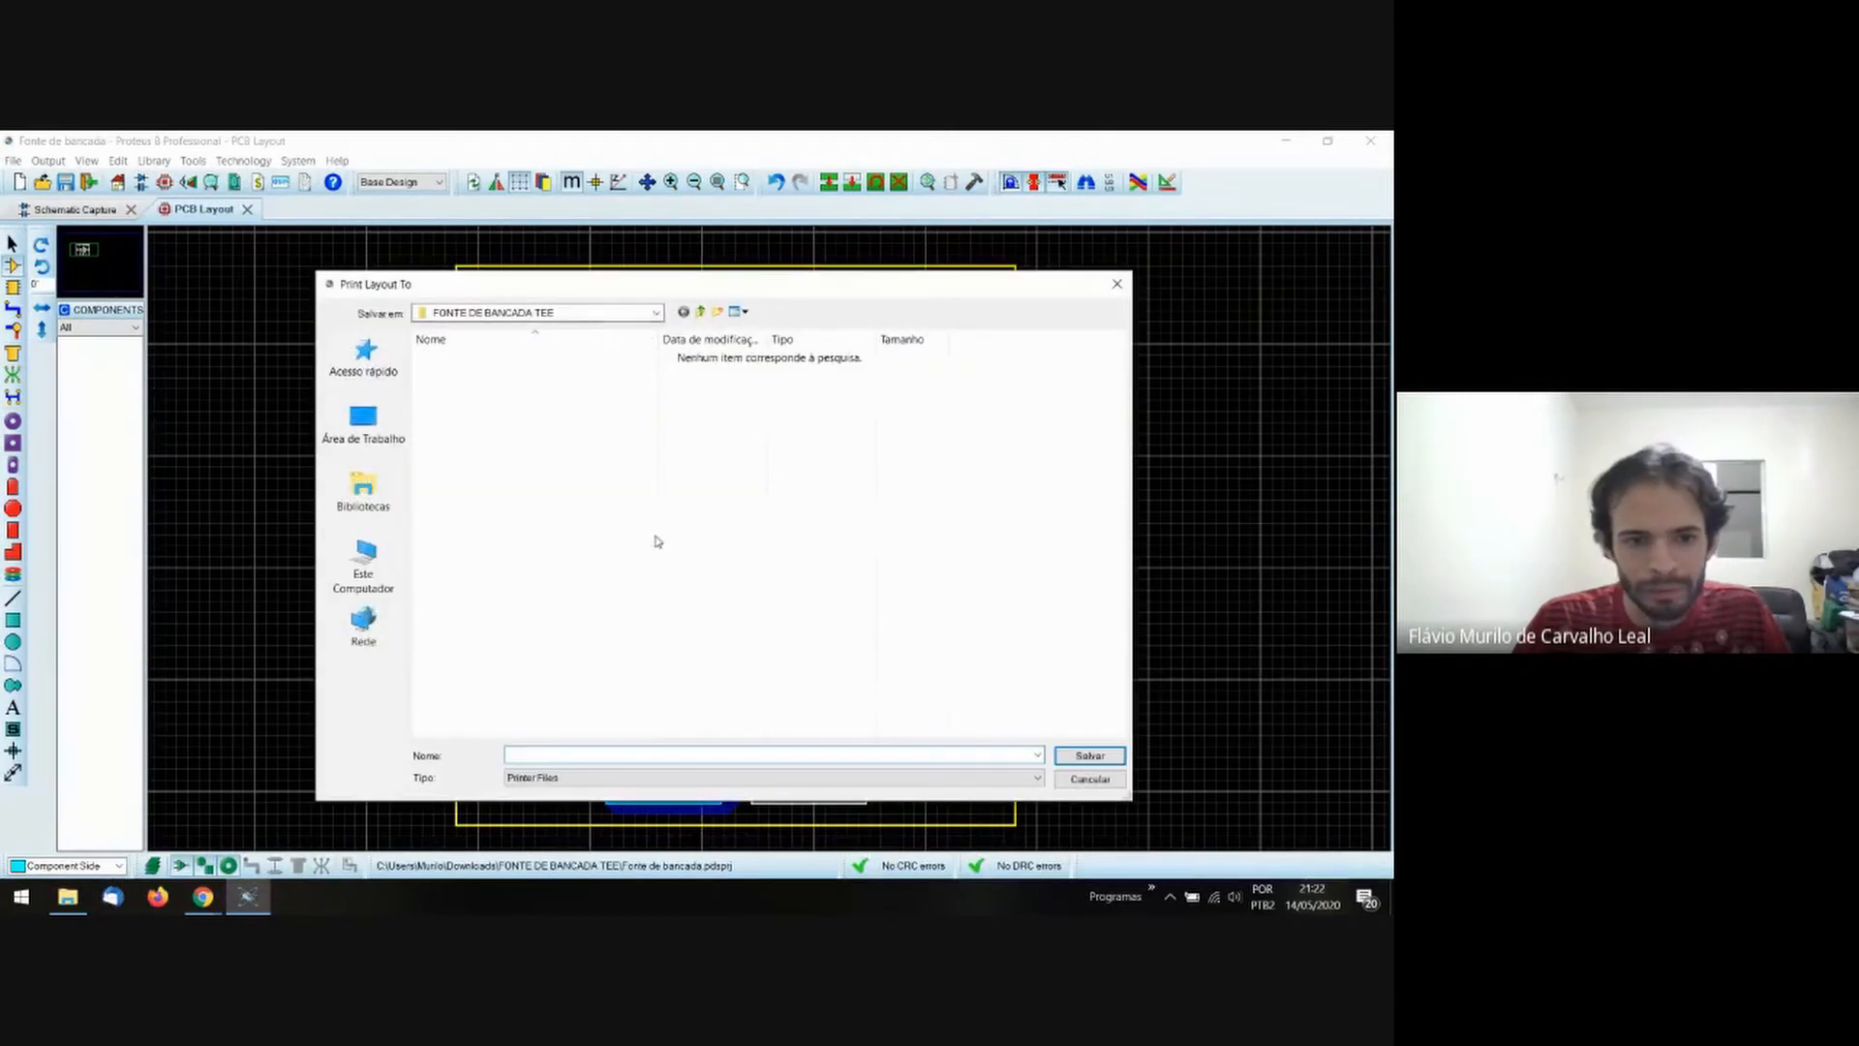
{"action": "left_click", "coordinate": [639, 314]}
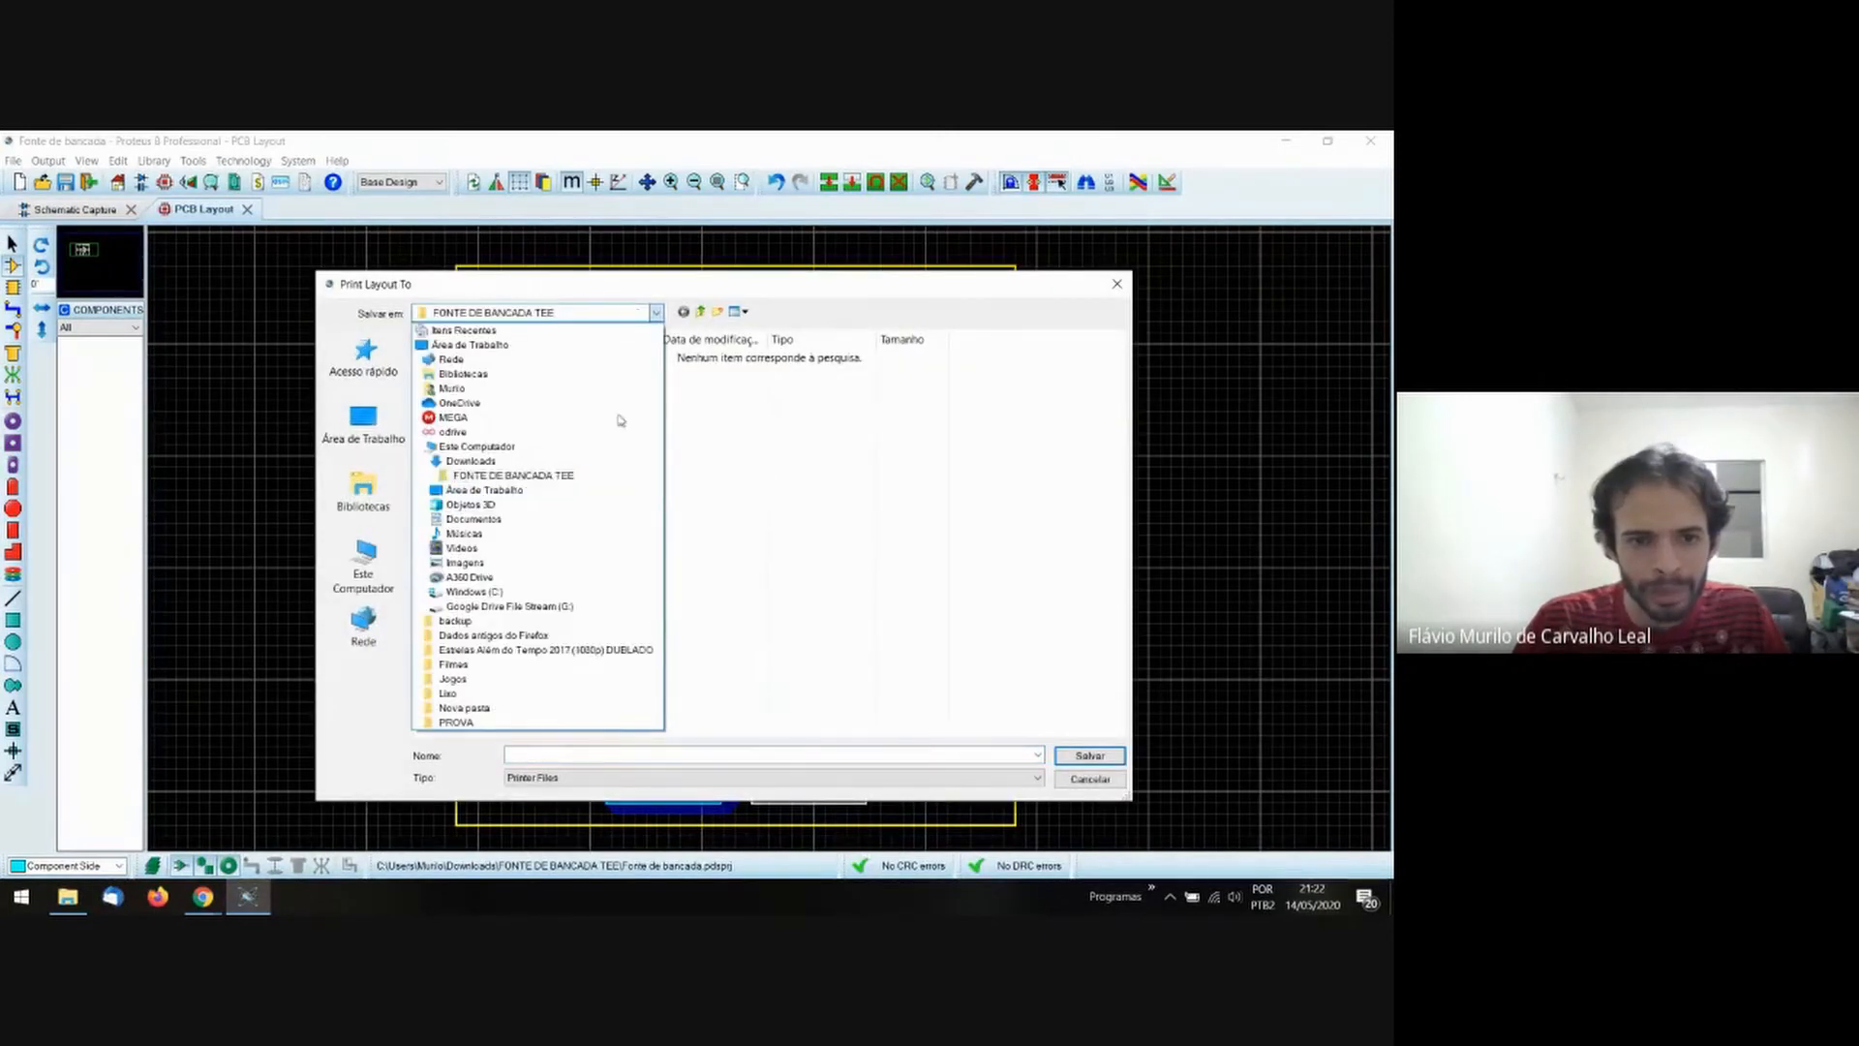
{"action": "left_click", "coordinate": [513, 475]}
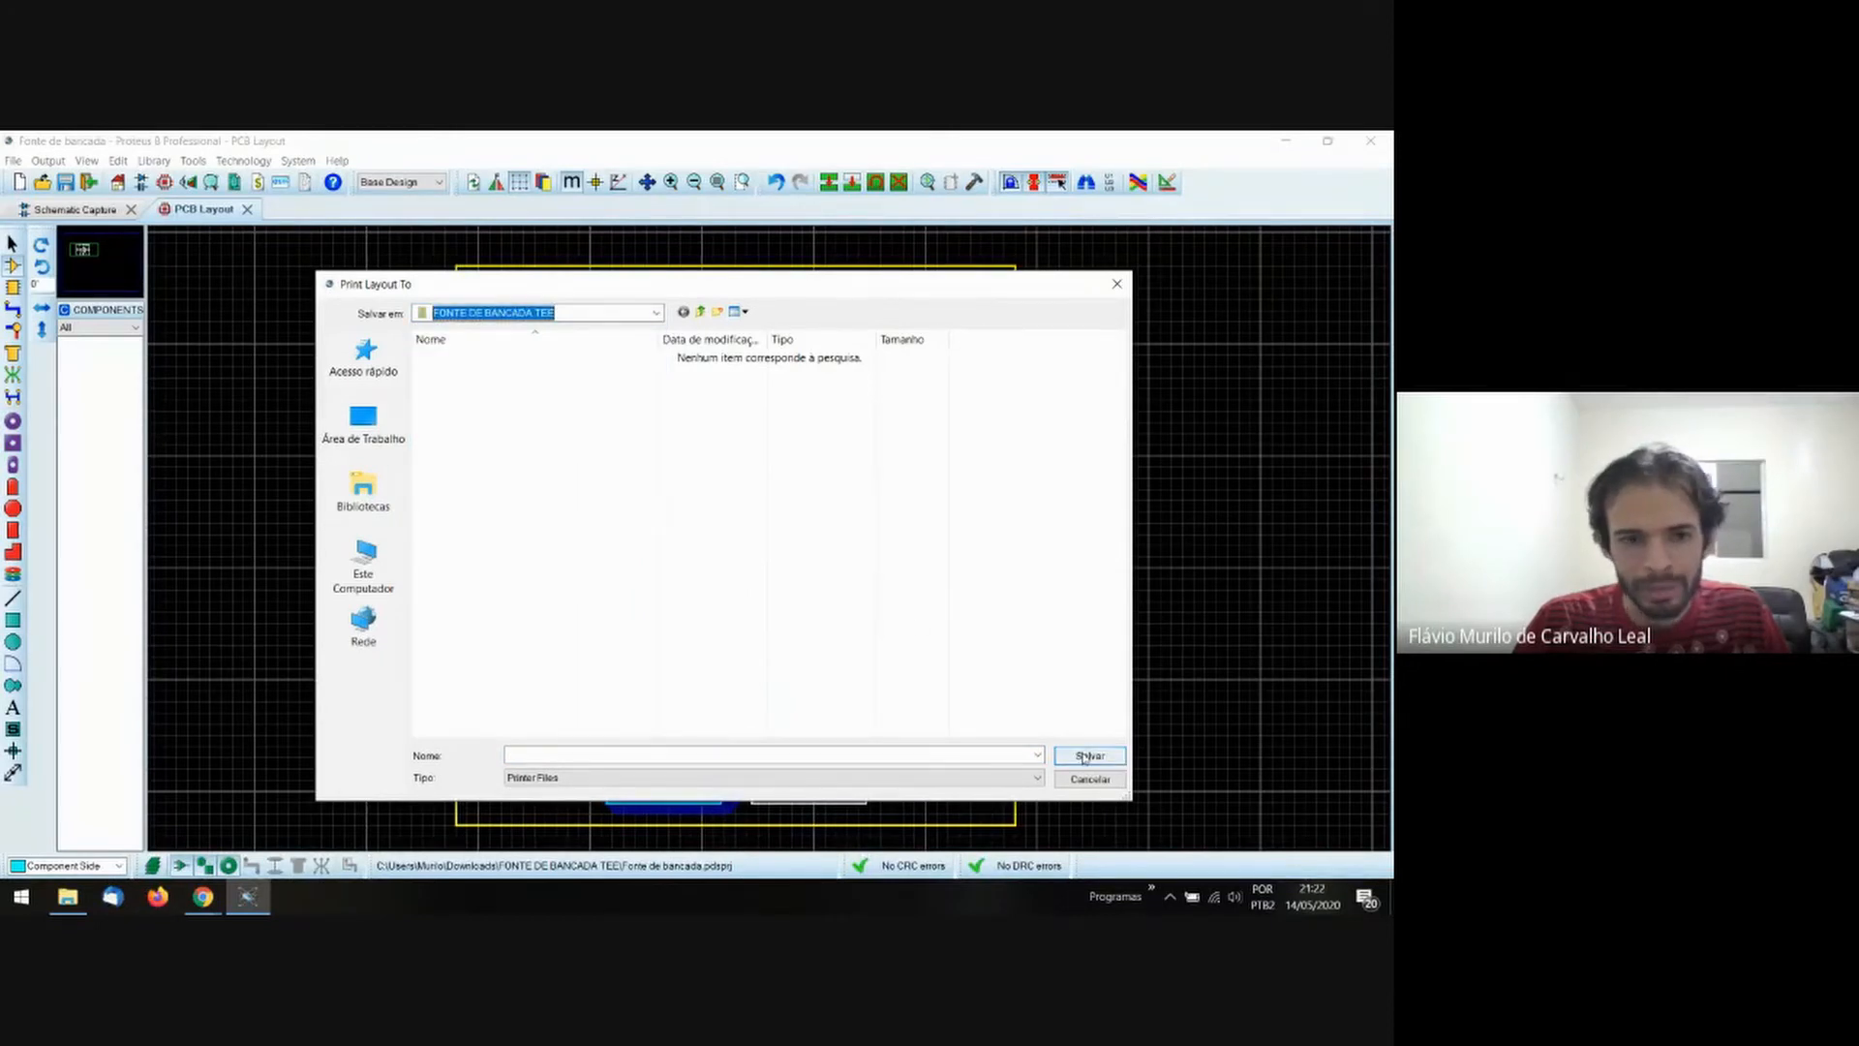
{"action": "left_click", "coordinate": [933, 753]}
{"action": "type", "text": "Fonte"}
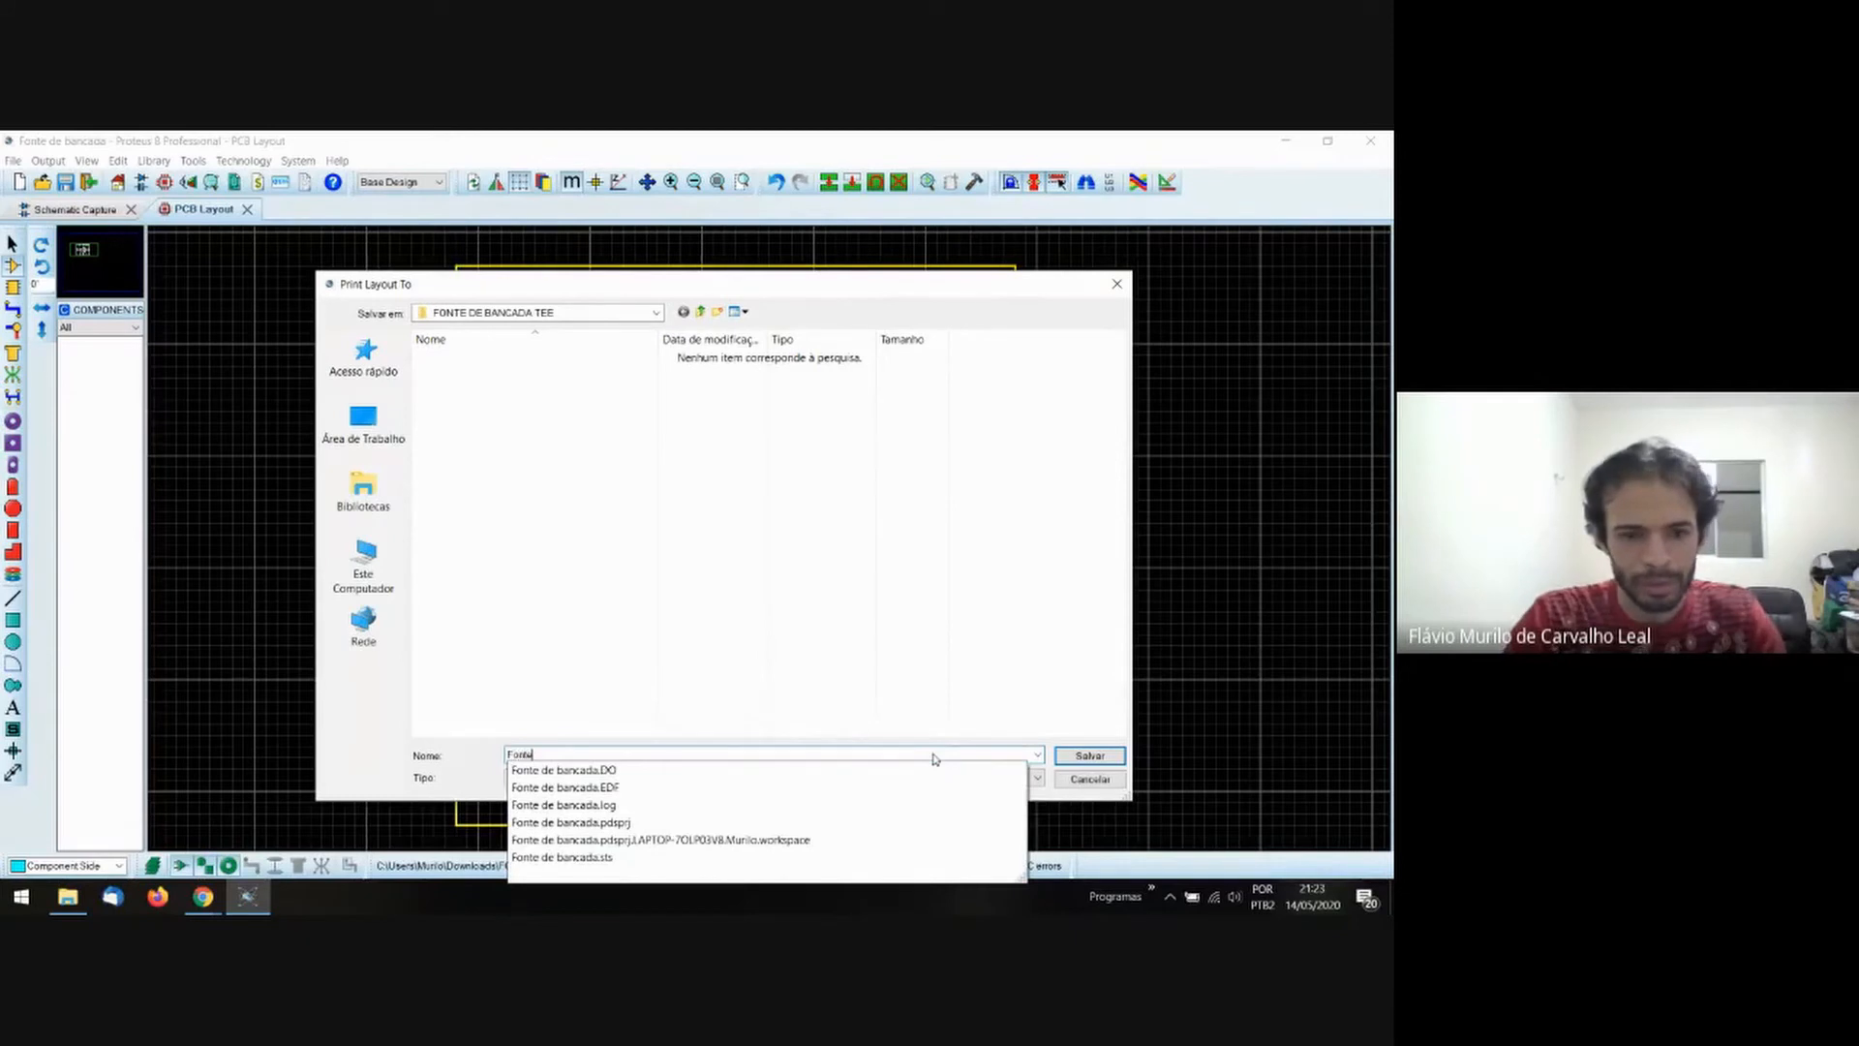
{"action": "type", "text": " PDF"}
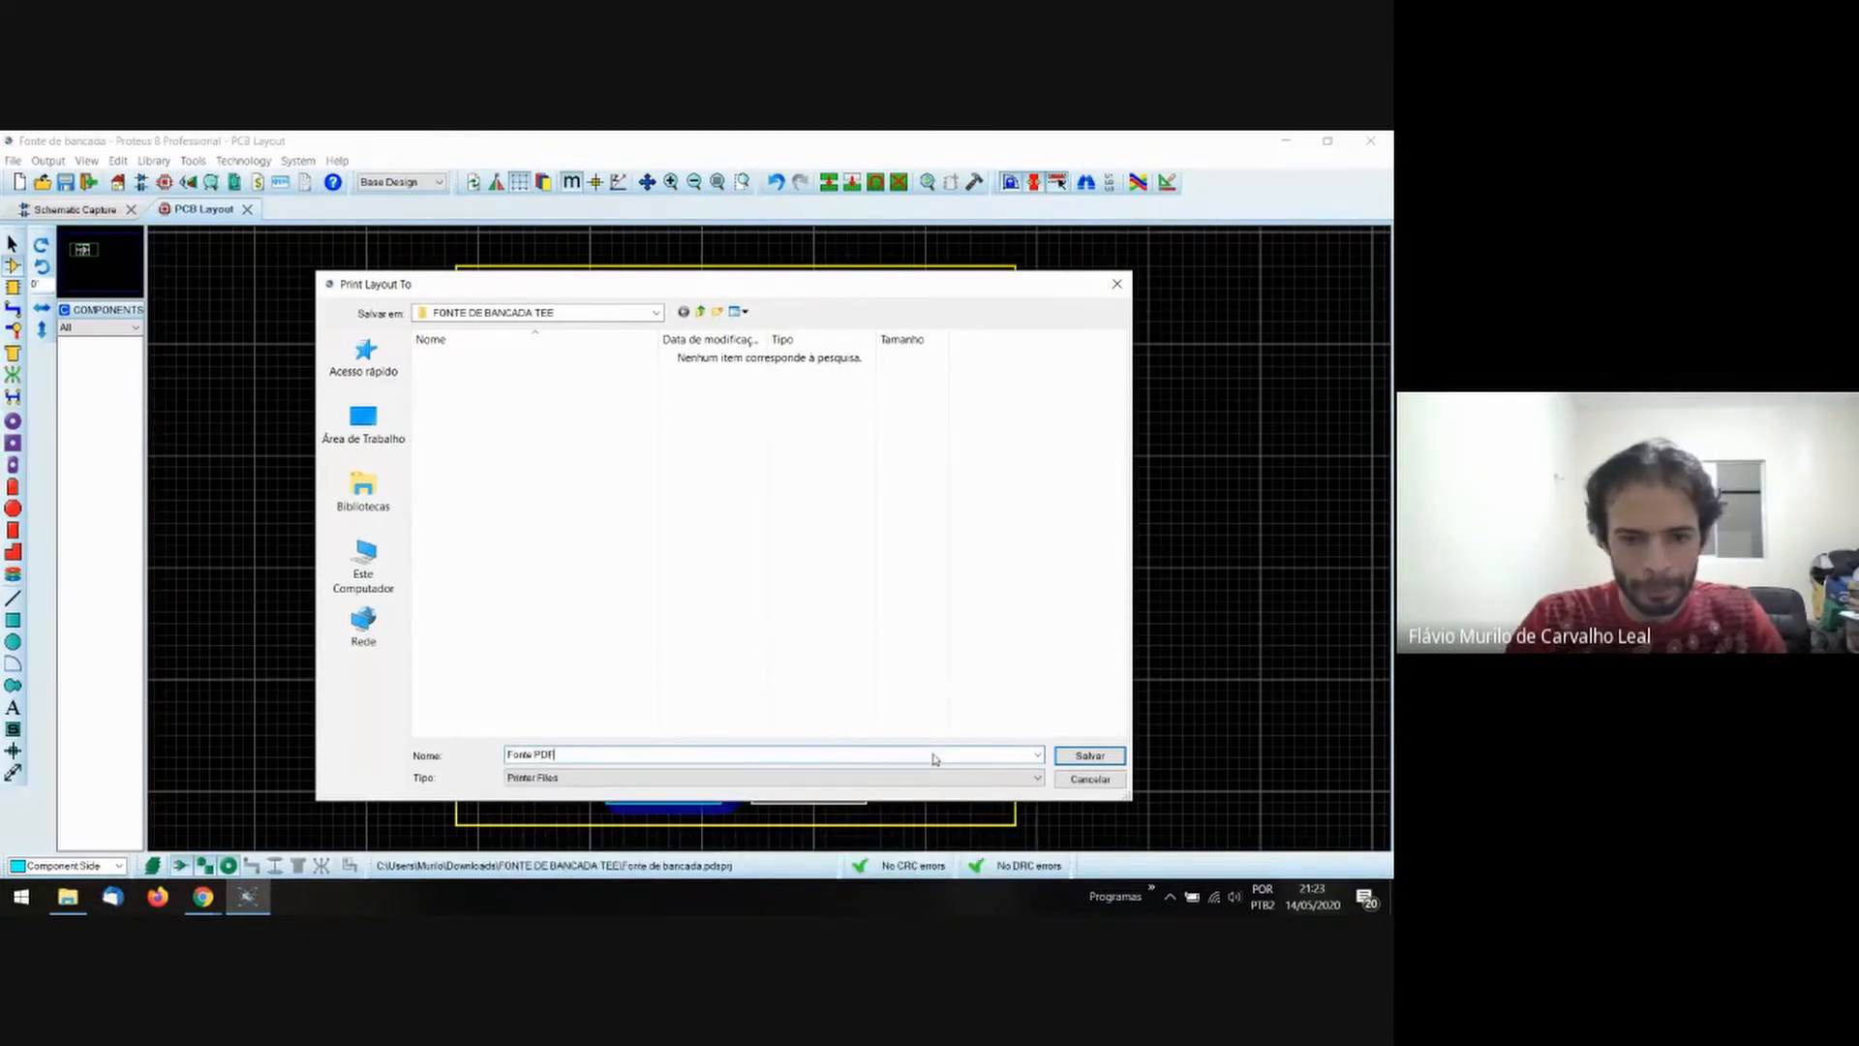
{"action": "left_click", "coordinate": [1092, 757]}
{"action": "left_click", "coordinate": [792, 633]}
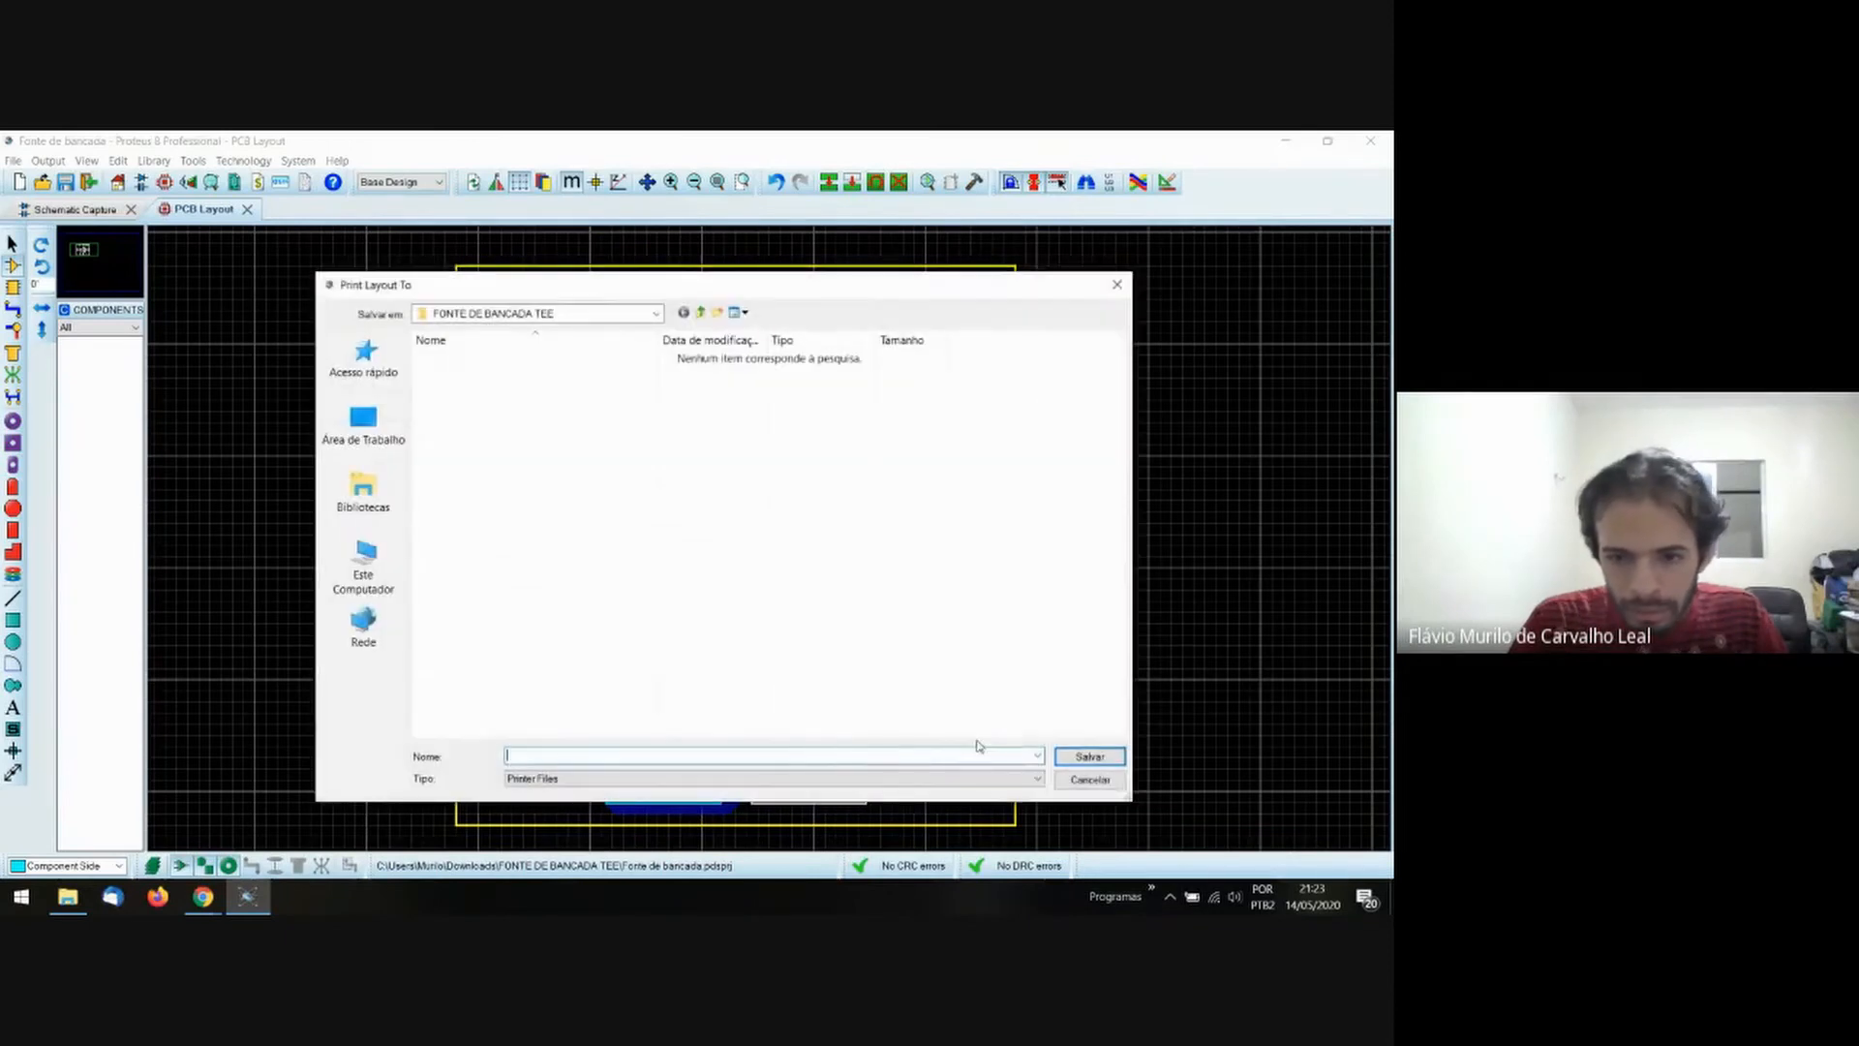
{"action": "left_click", "coordinate": [1021, 778]}
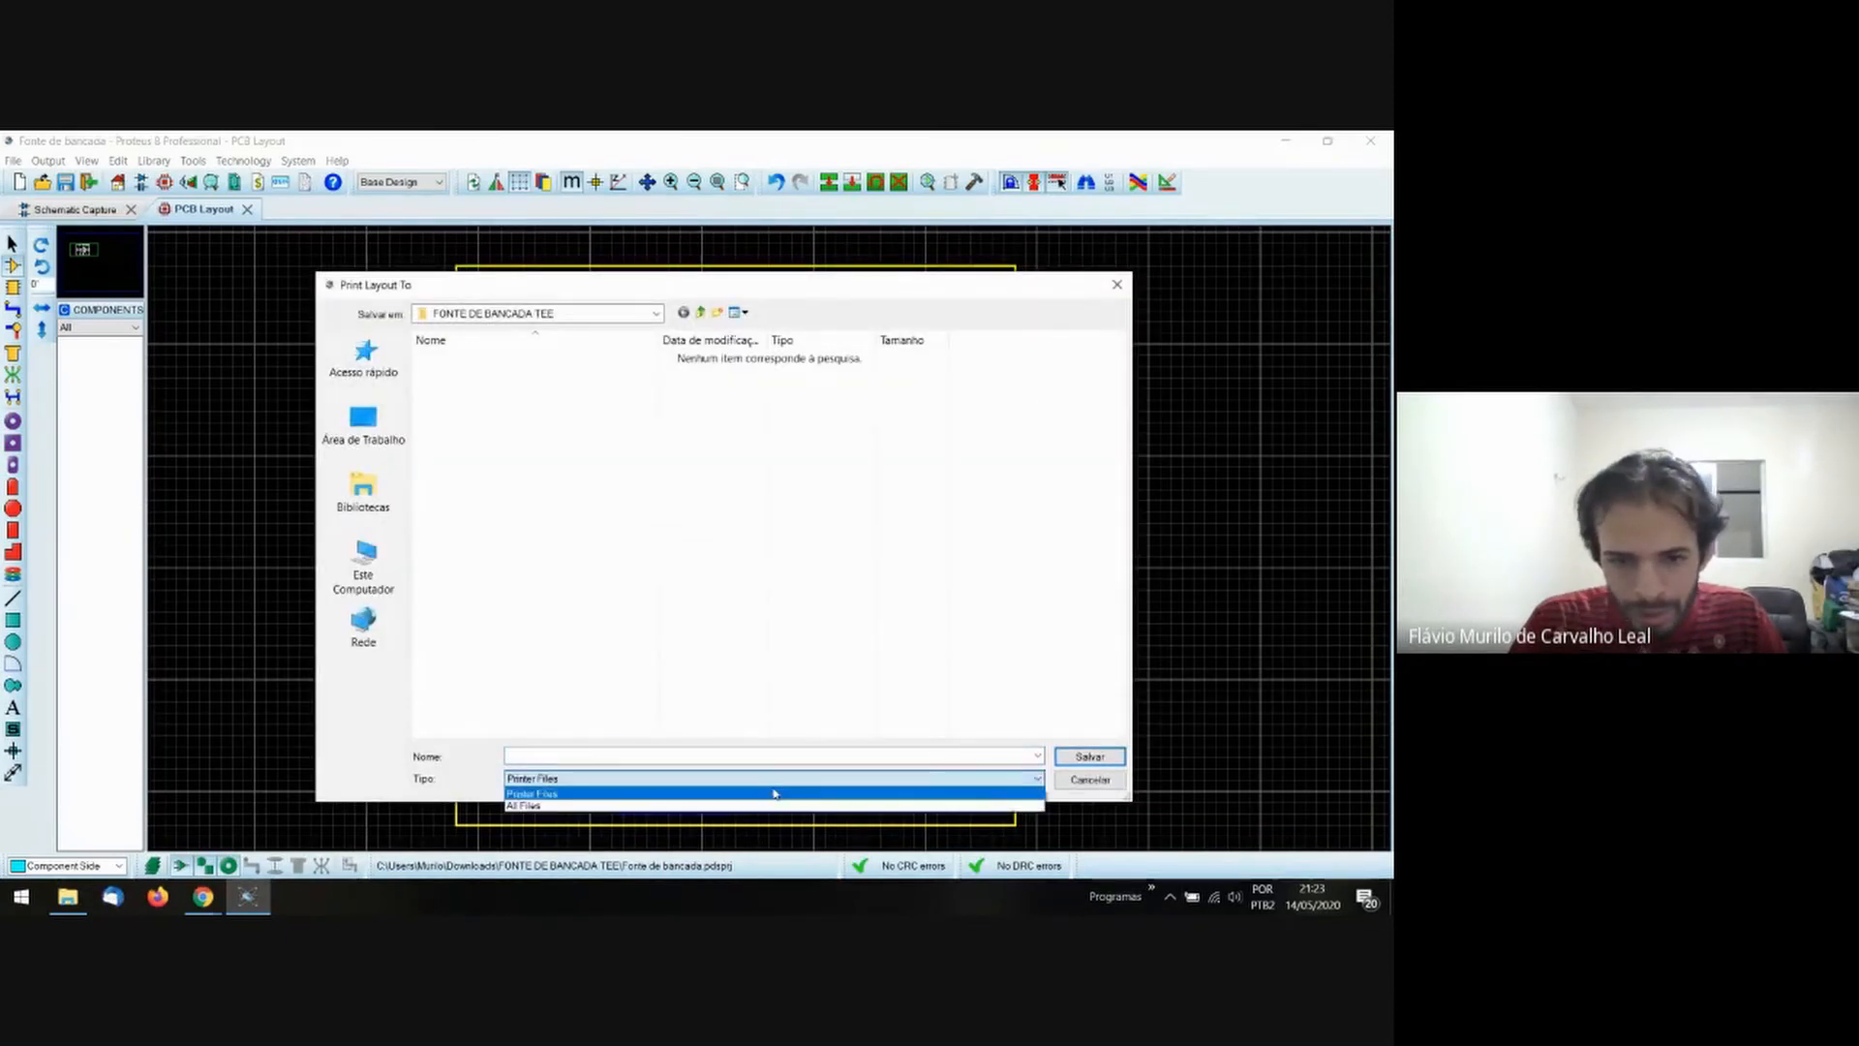
{"action": "left_click", "coordinate": [1031, 726]}
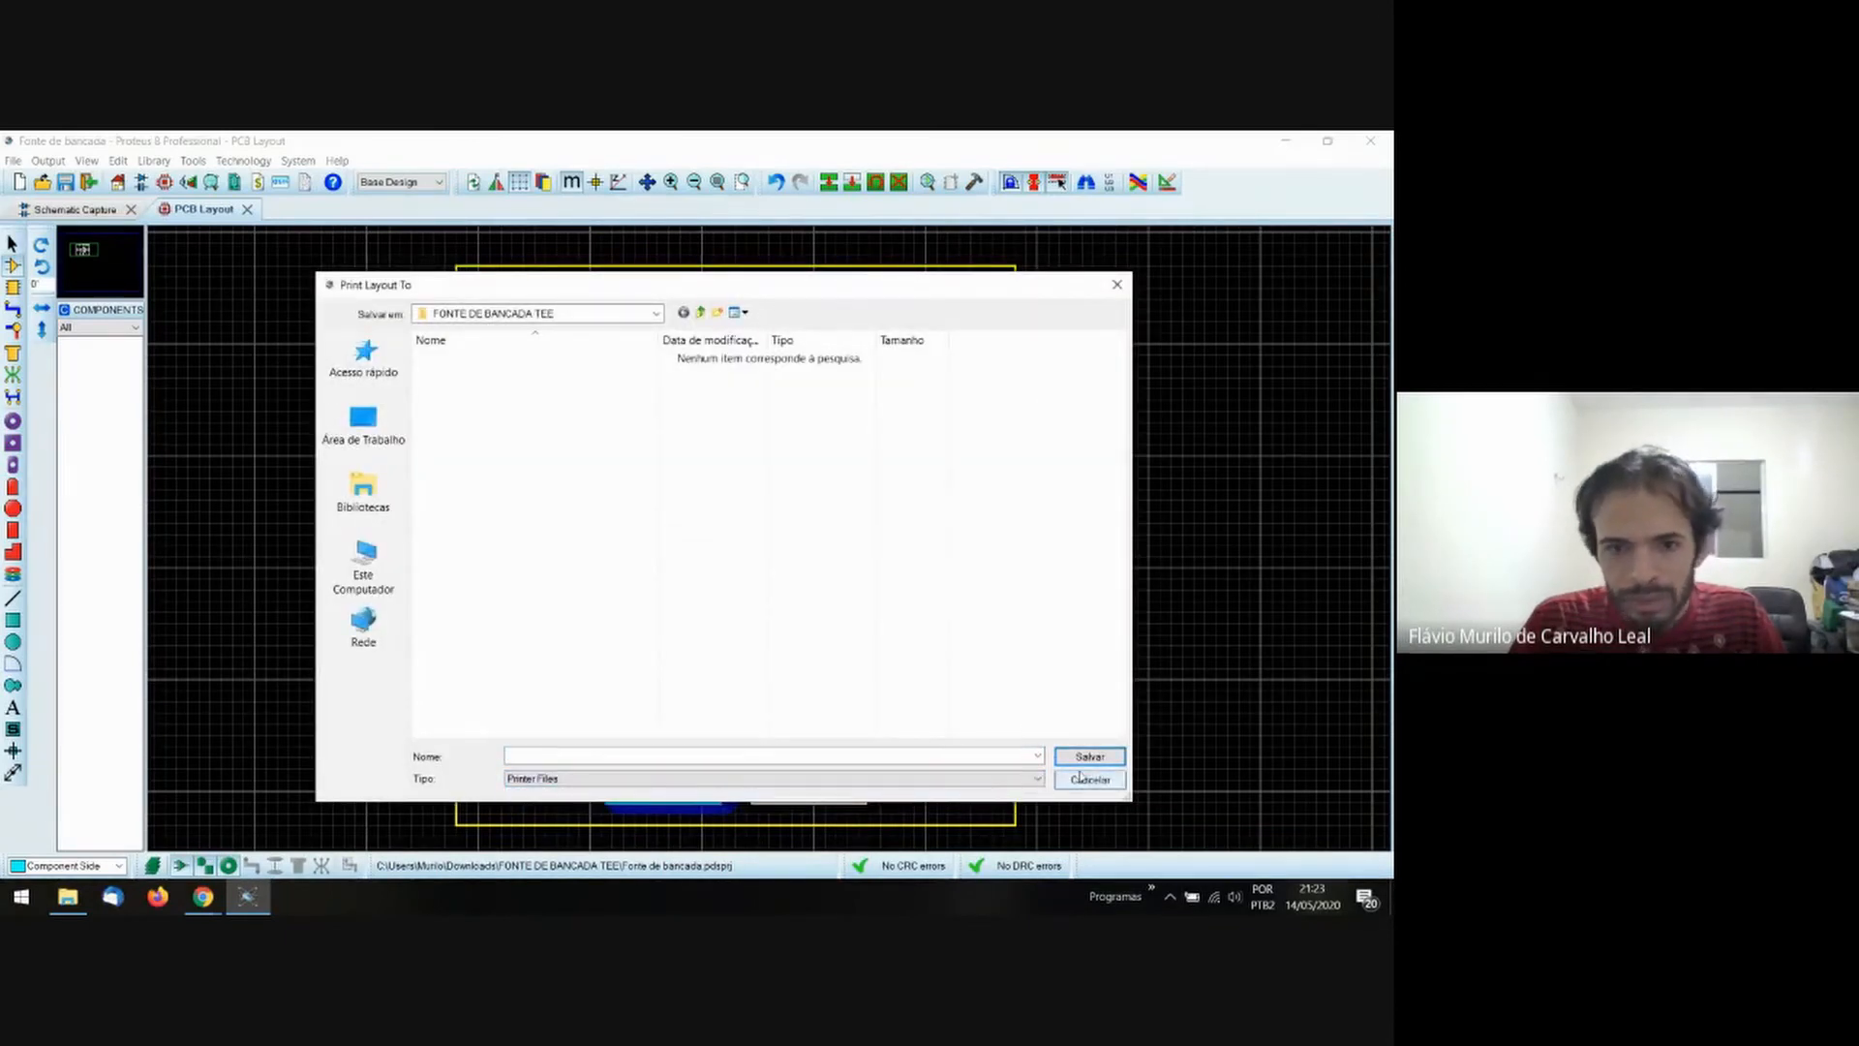
{"action": "left_click", "coordinate": [1090, 780]}
Change the printer for the layout to Foxit Reader PDF Printer.
{"action": "left_click", "coordinate": [597, 373]}
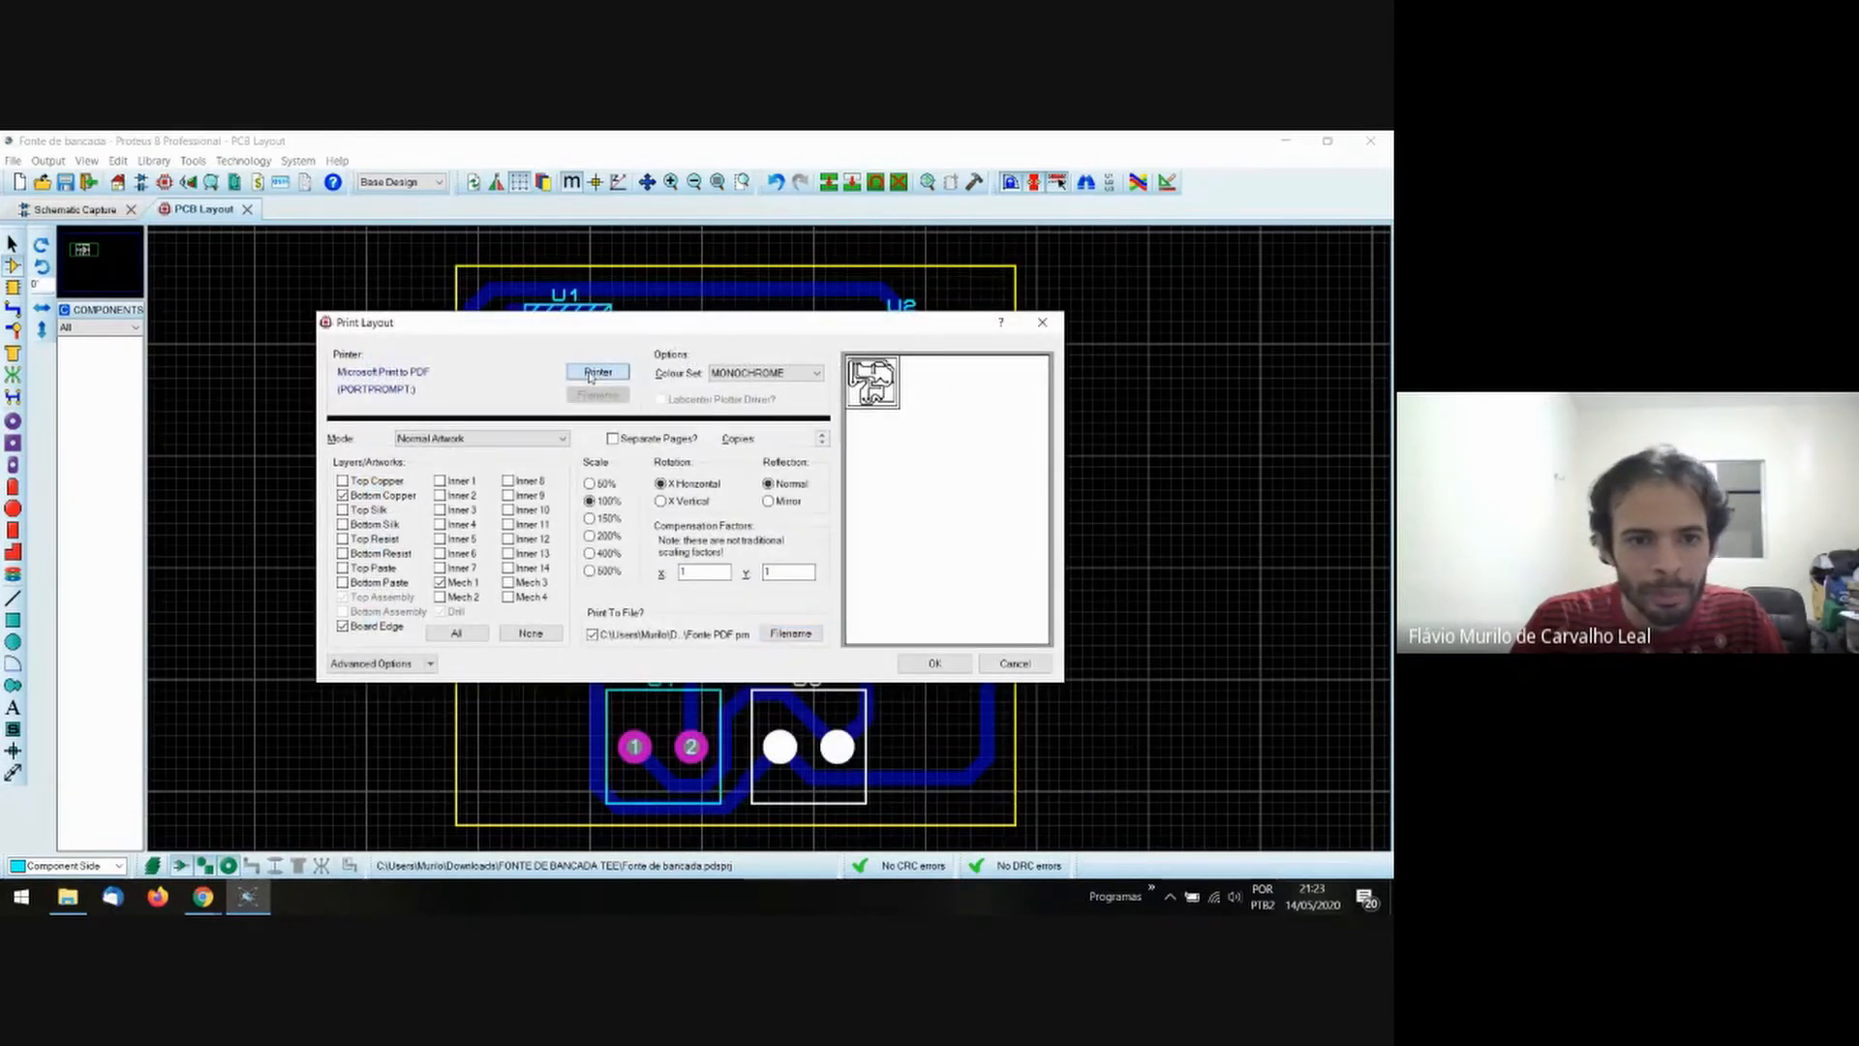
{"action": "left_click", "coordinate": [593, 440]}
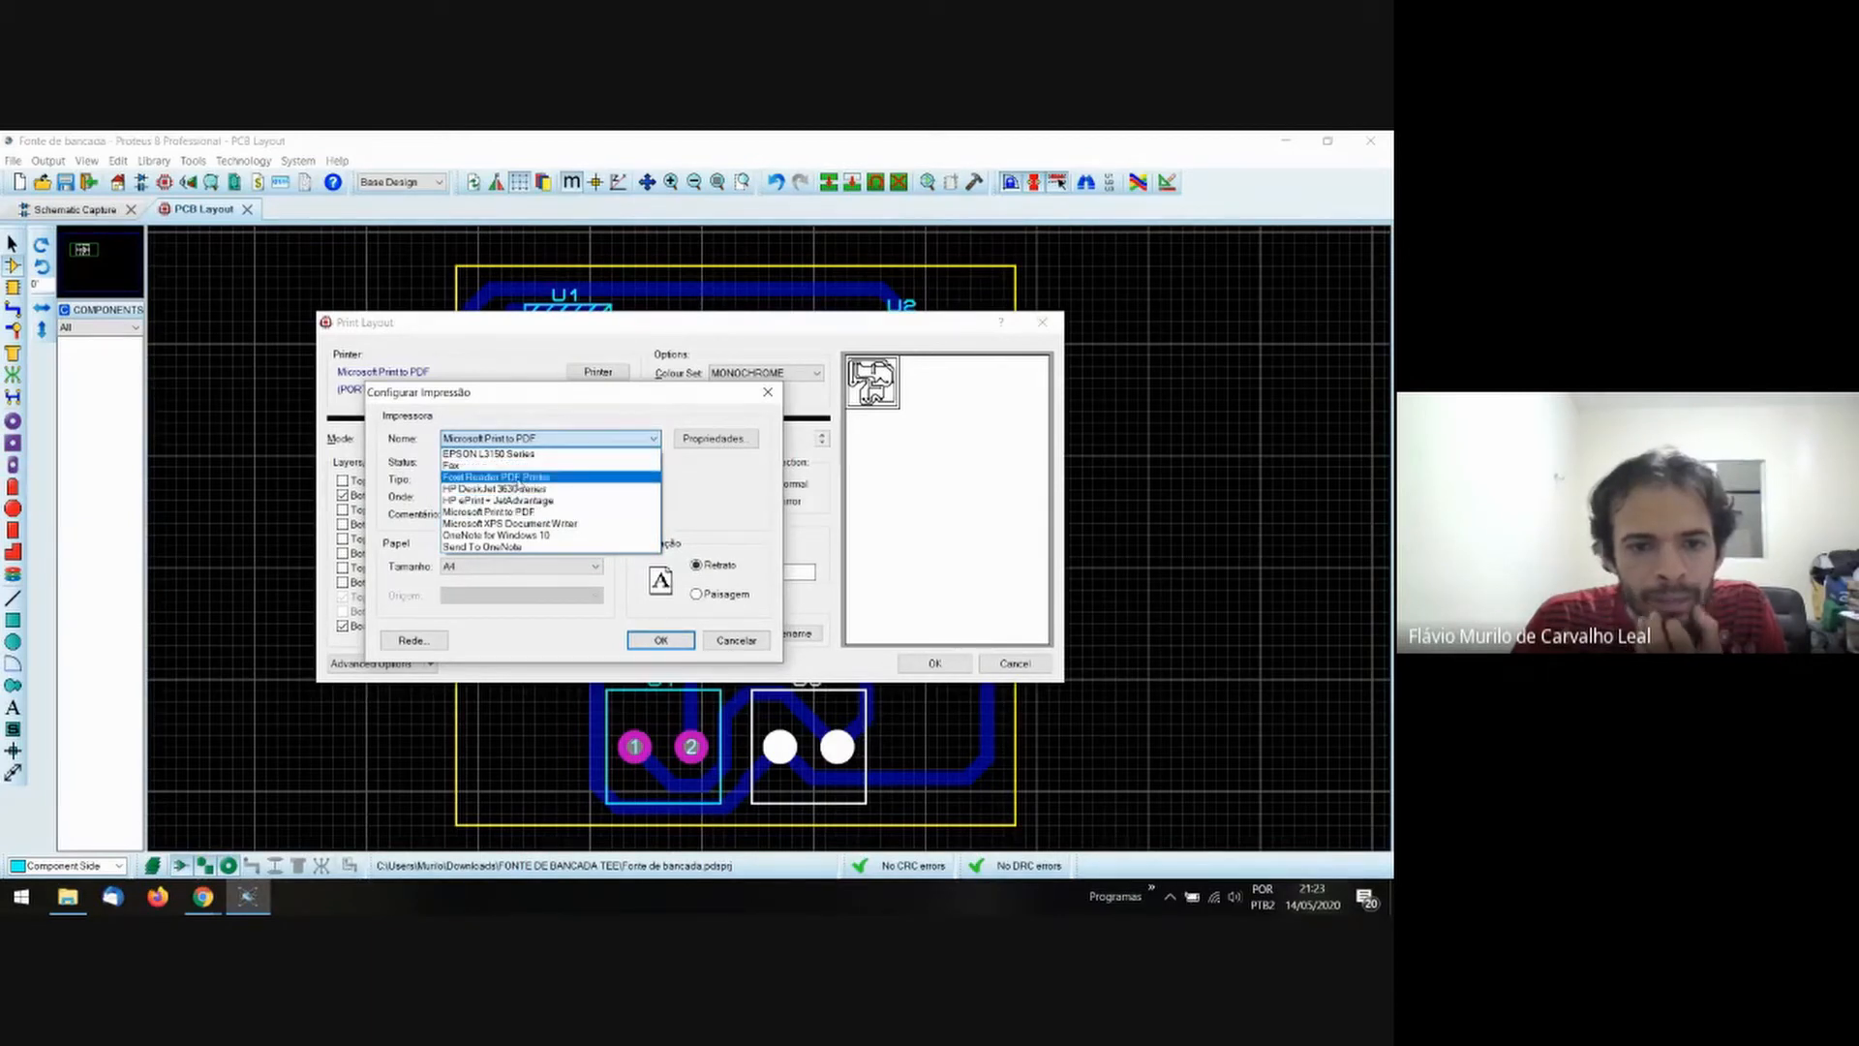
{"action": "left_click", "coordinate": [552, 476]}
{"action": "left_click", "coordinate": [638, 641]}
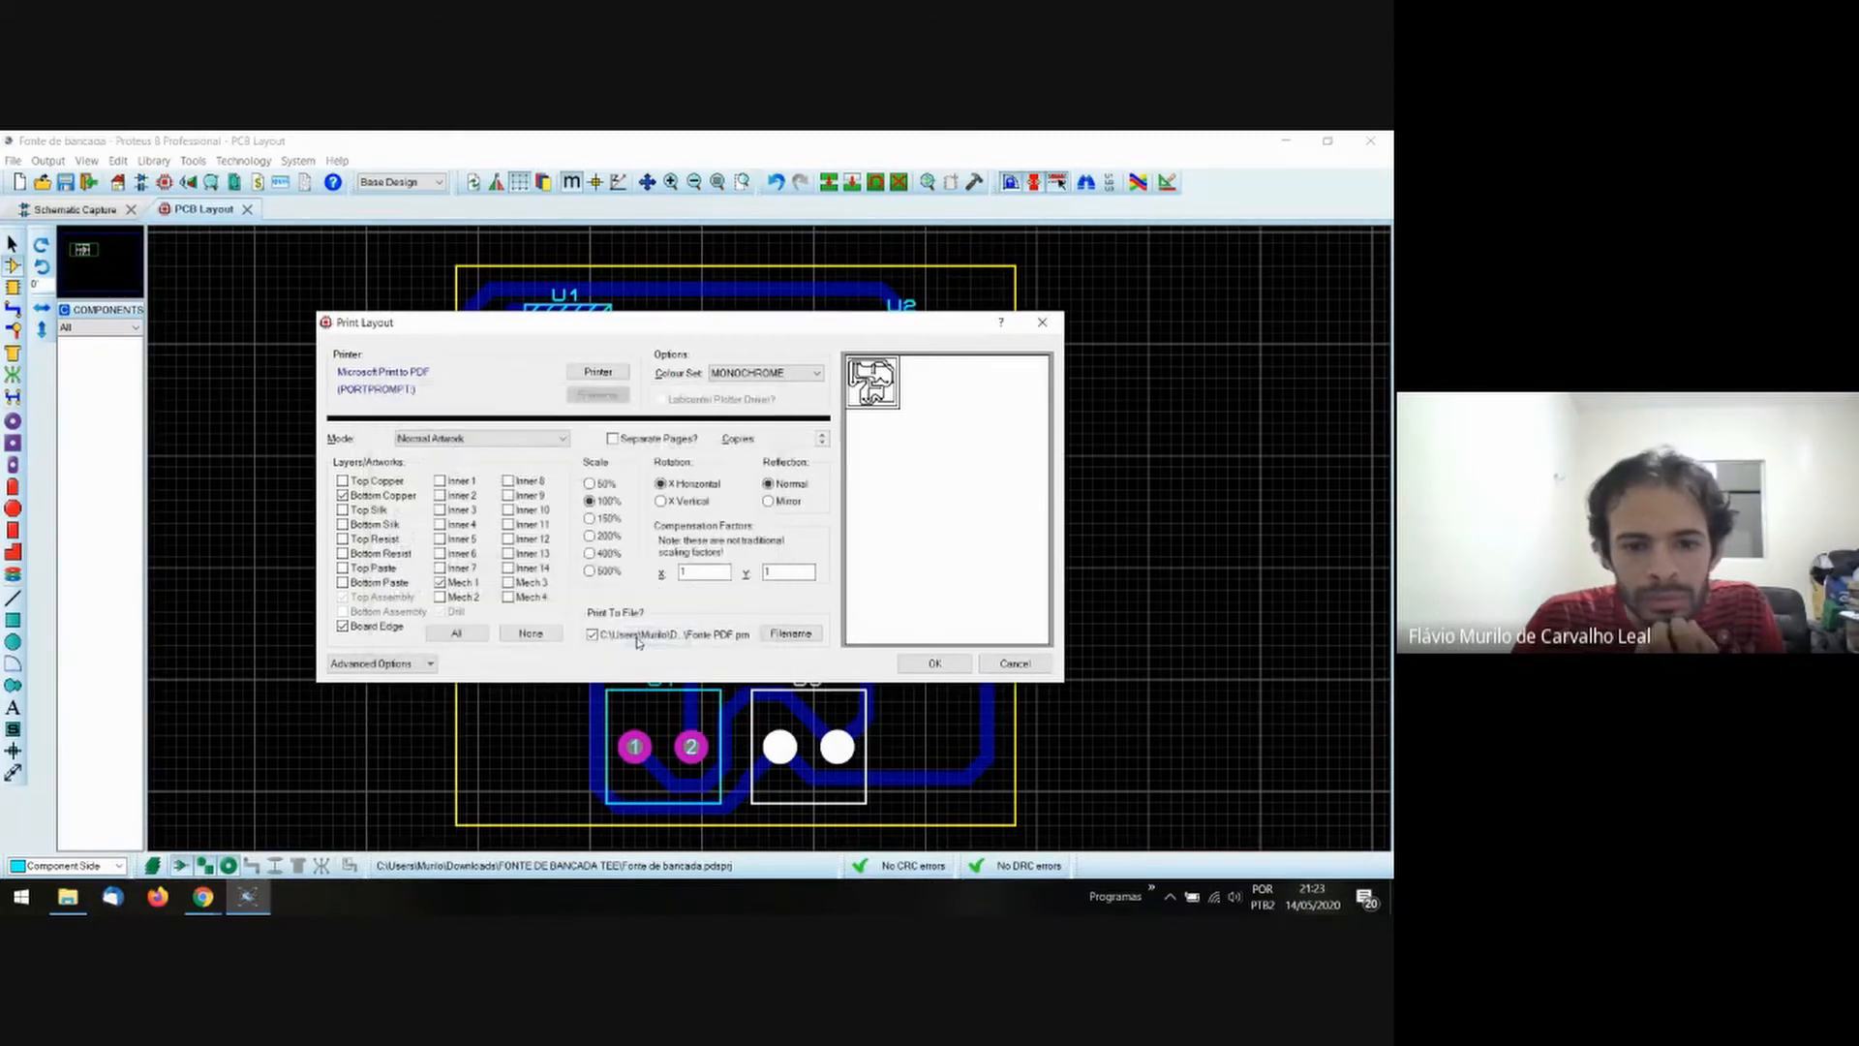
Set the print output file to FONTE.pdf in the FONTE DE BANCADA TEE folder, using the All Files type.
{"action": "left_click", "coordinate": [780, 637]}
{"action": "left_click", "coordinate": [699, 779]}
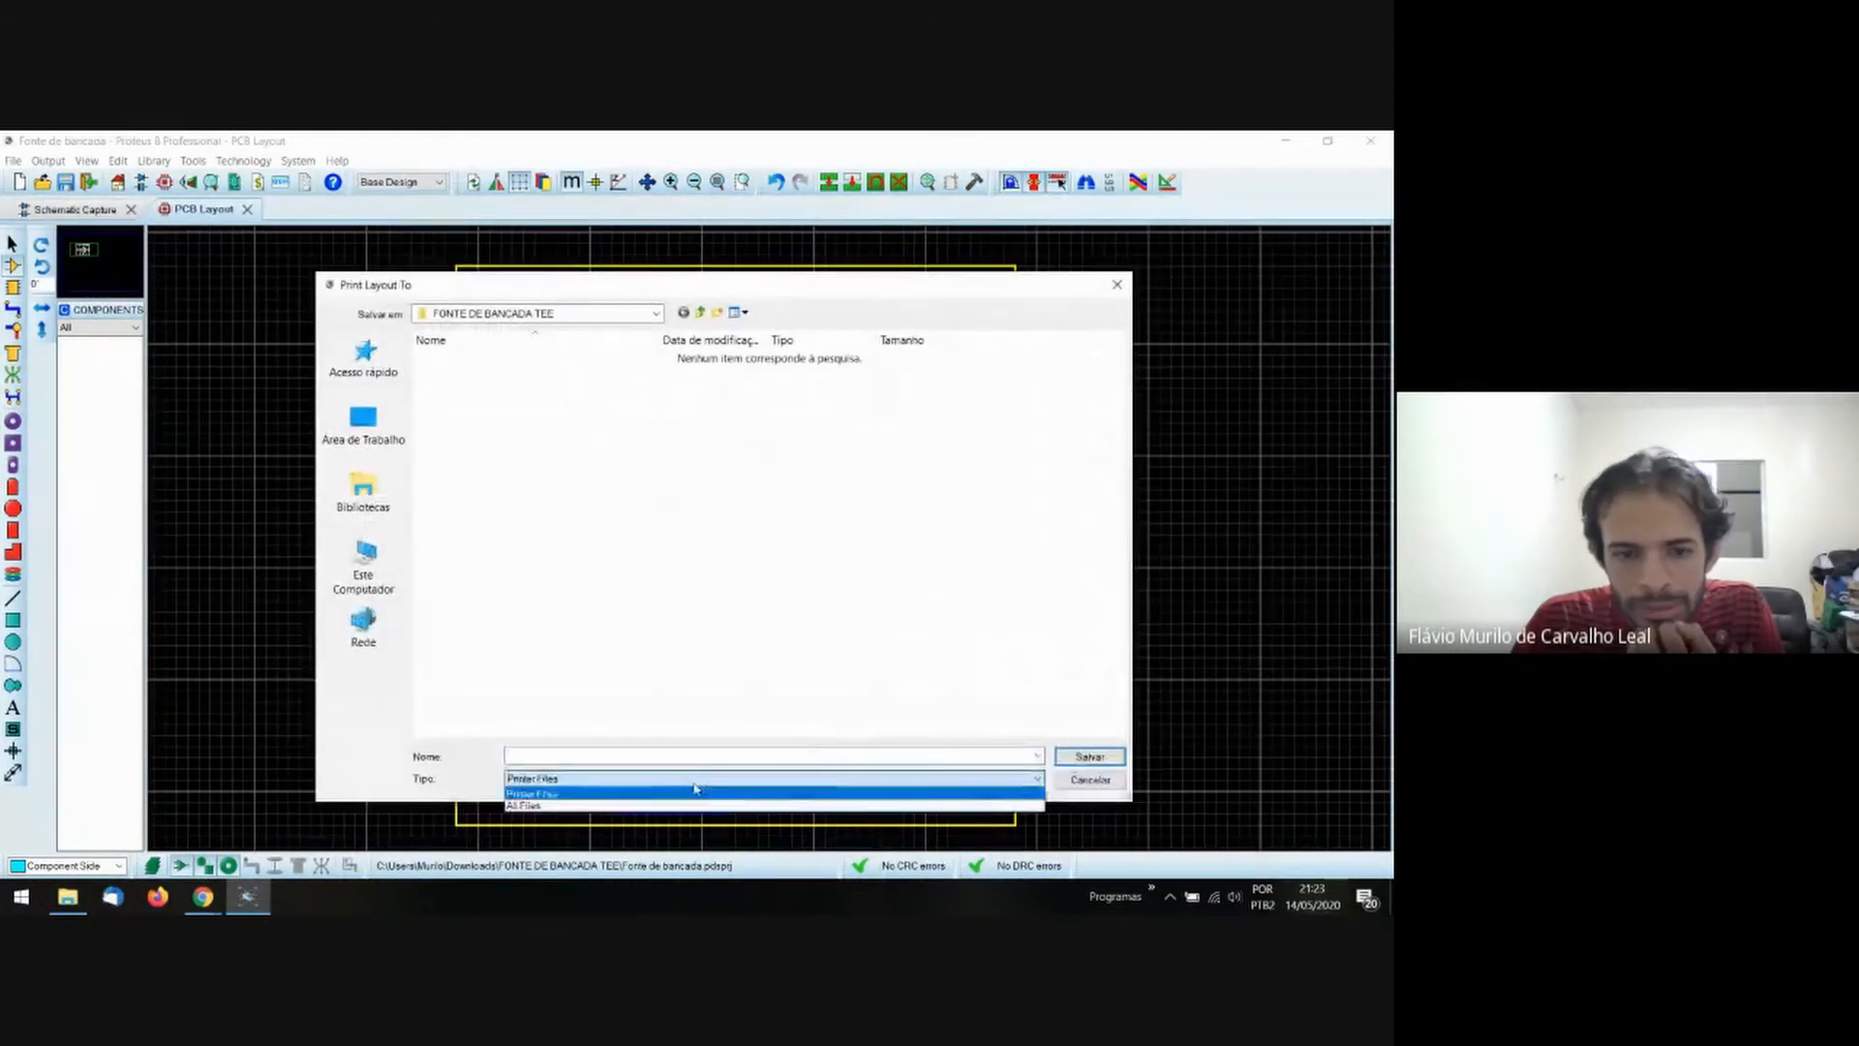
{"action": "left_click", "coordinate": [651, 806]}
{"action": "left_click", "coordinate": [608, 755]}
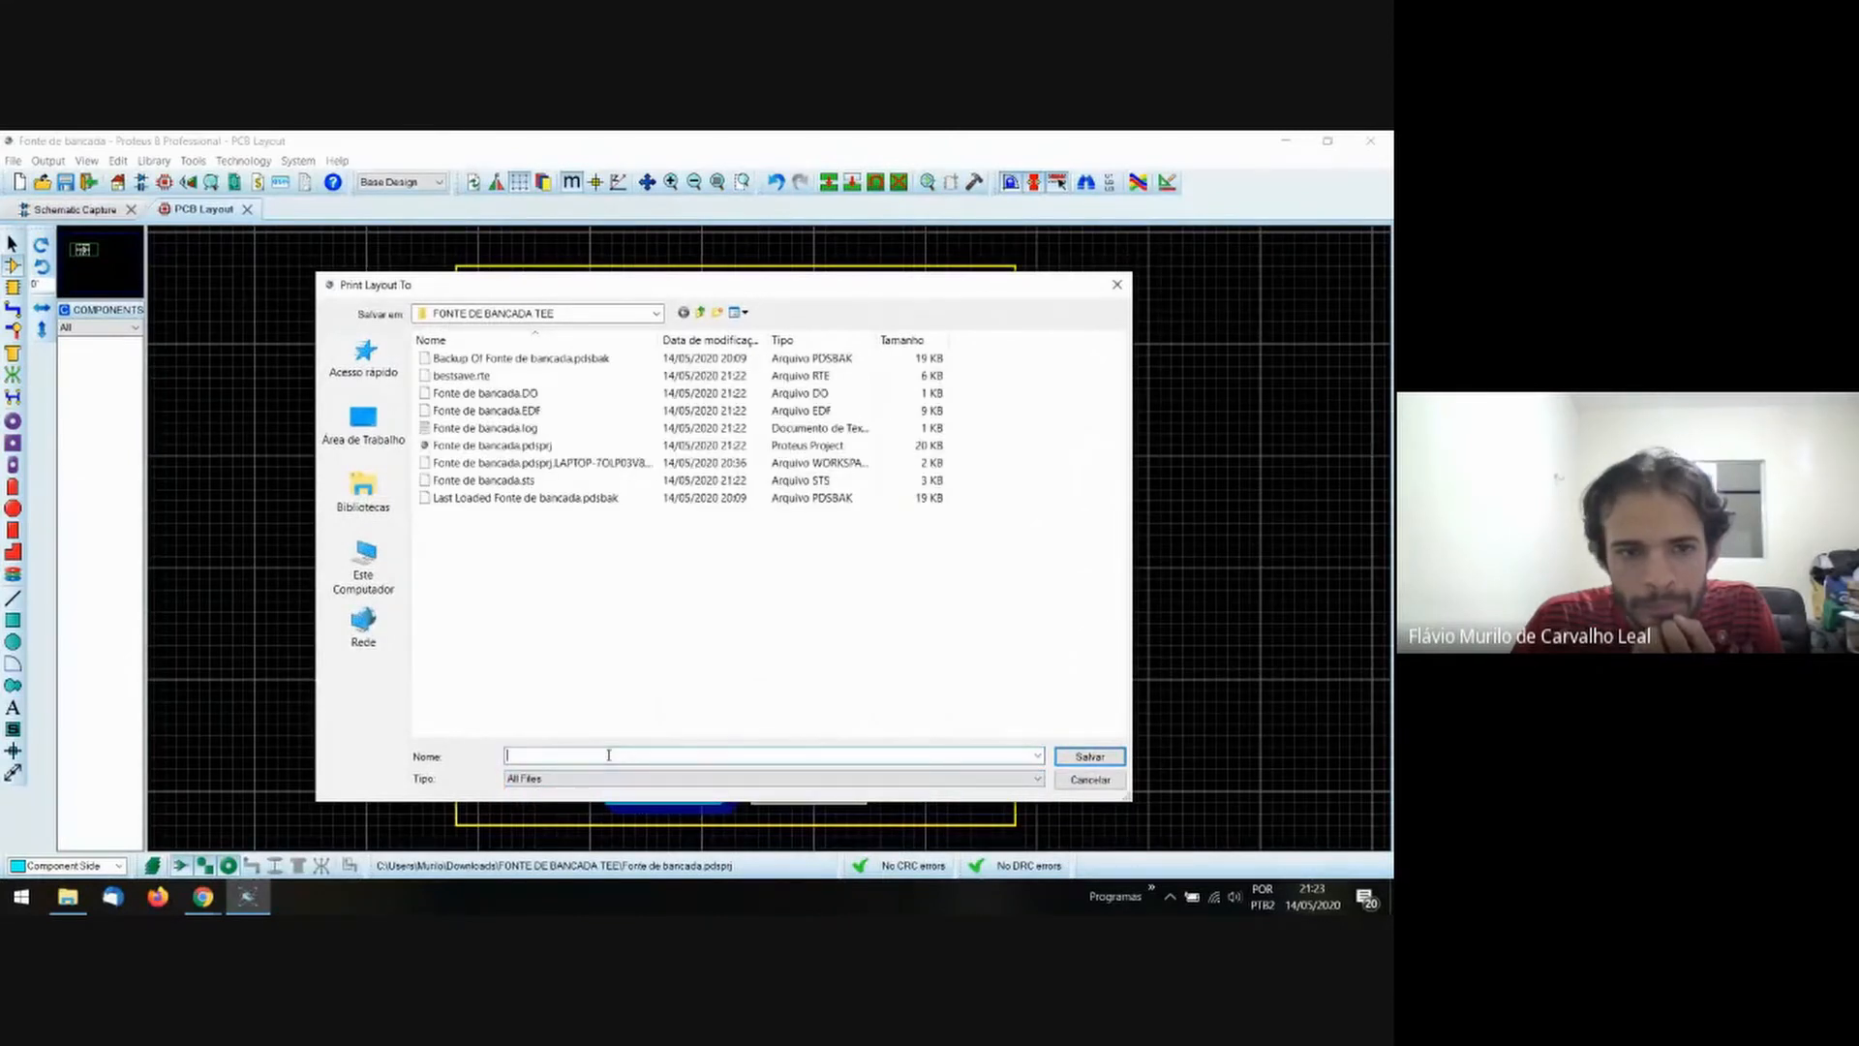
{"action": "type", "text": "FO"}
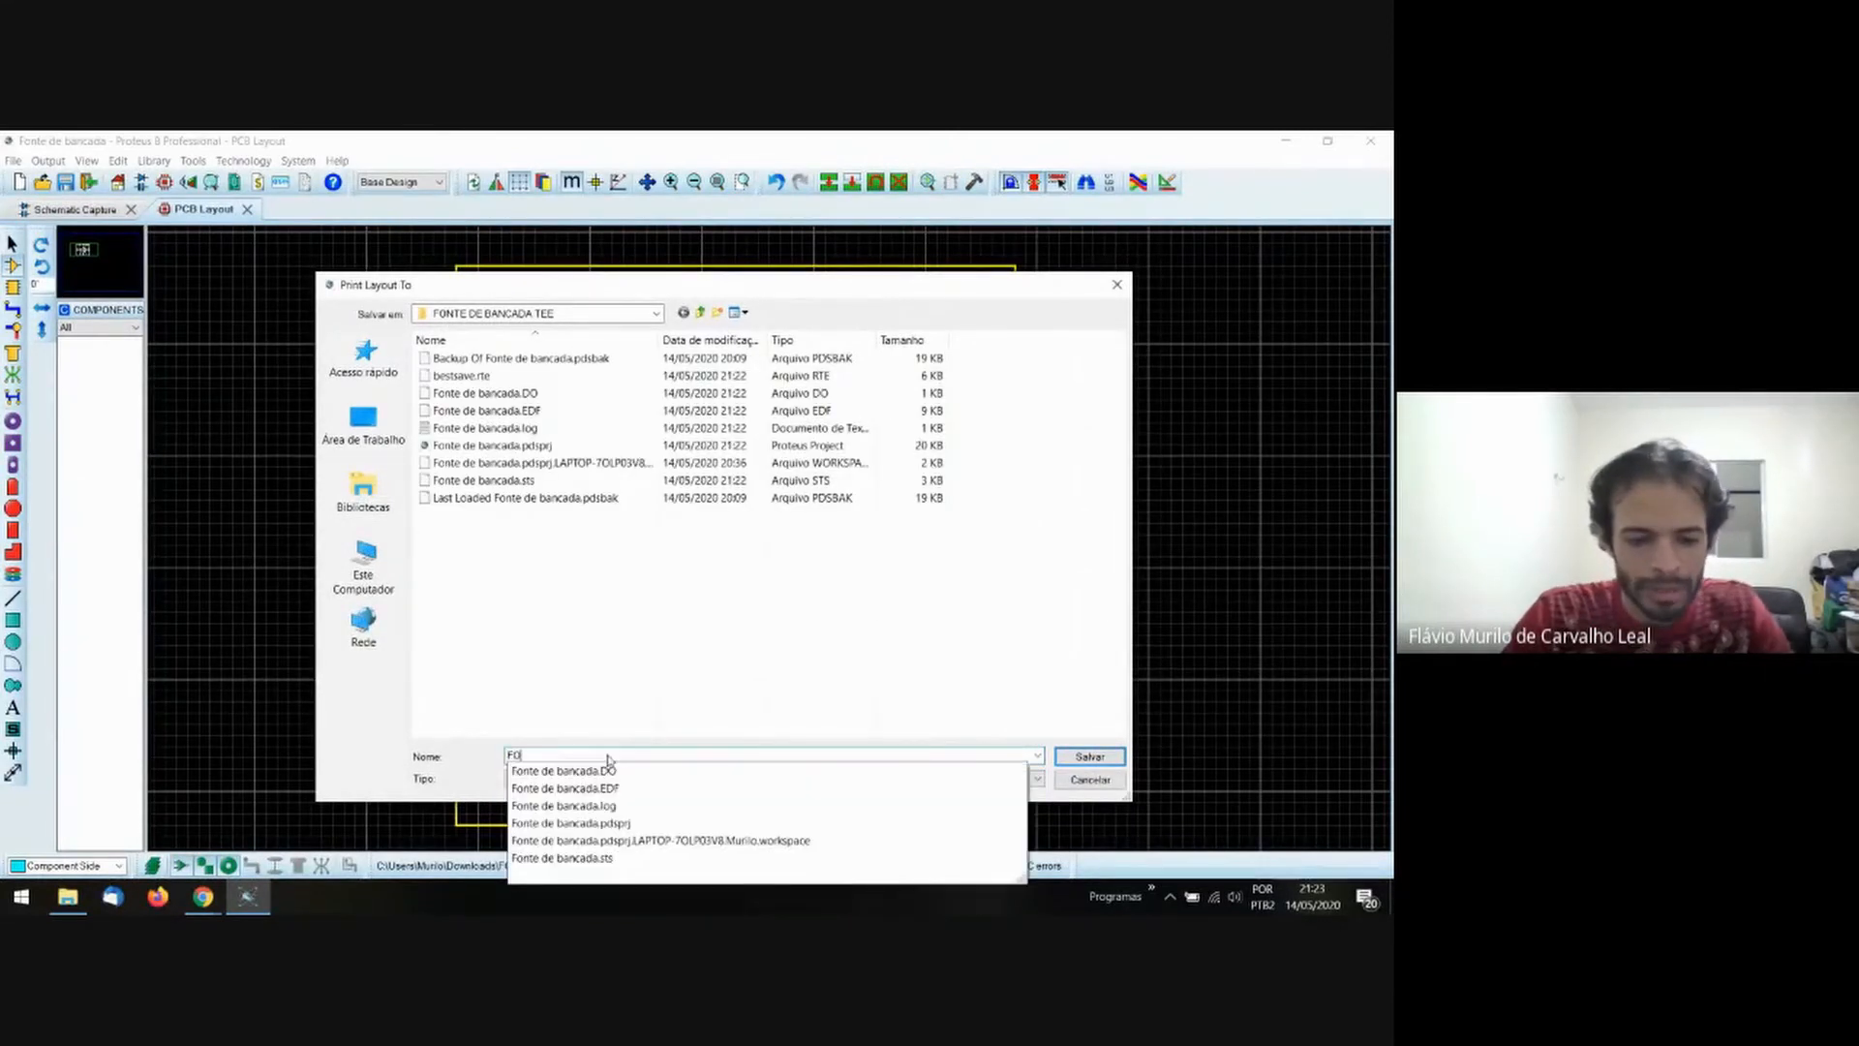
{"action": "type", "text": "NTE."}
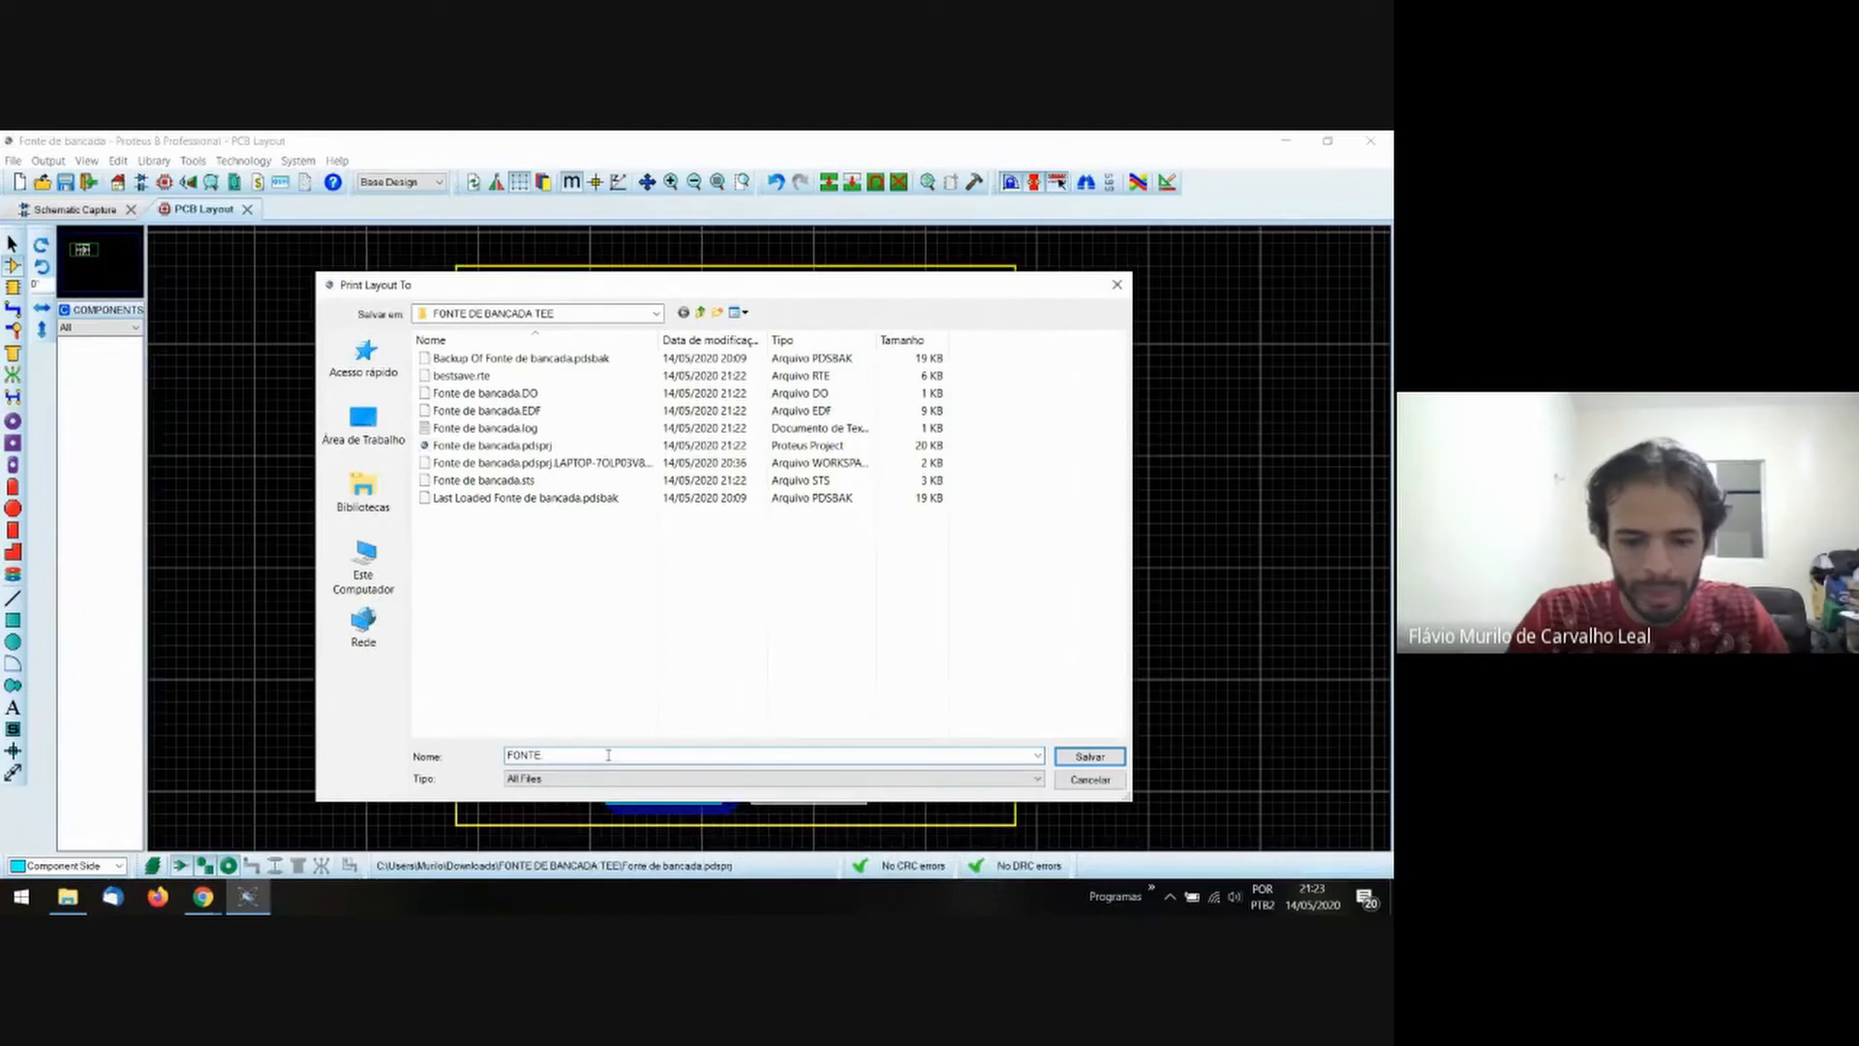
{"action": "type", "text": "pdf"}
{"action": "key", "text": "Return"}
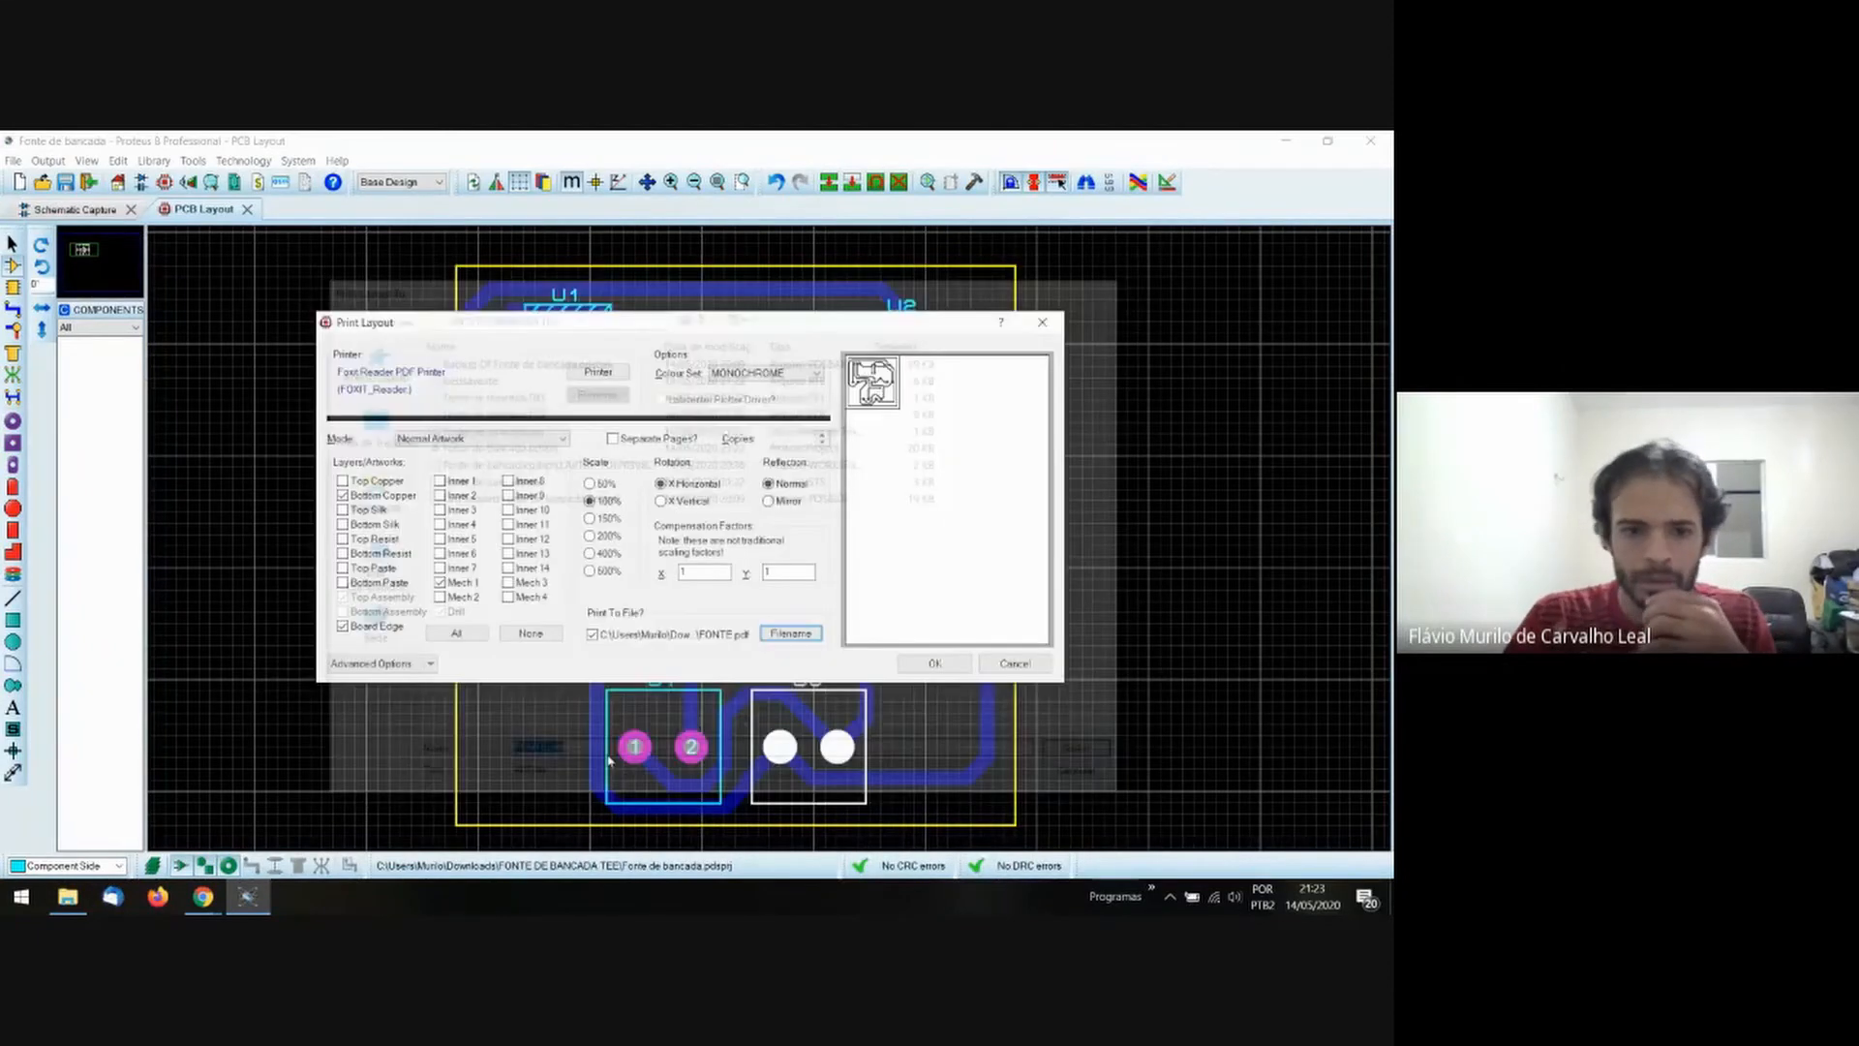
Send the layout to the Foxit Reader PDF Printer and cancel saving Fonte de bancada.pdf.
{"action": "left_click", "coordinate": [935, 665]}
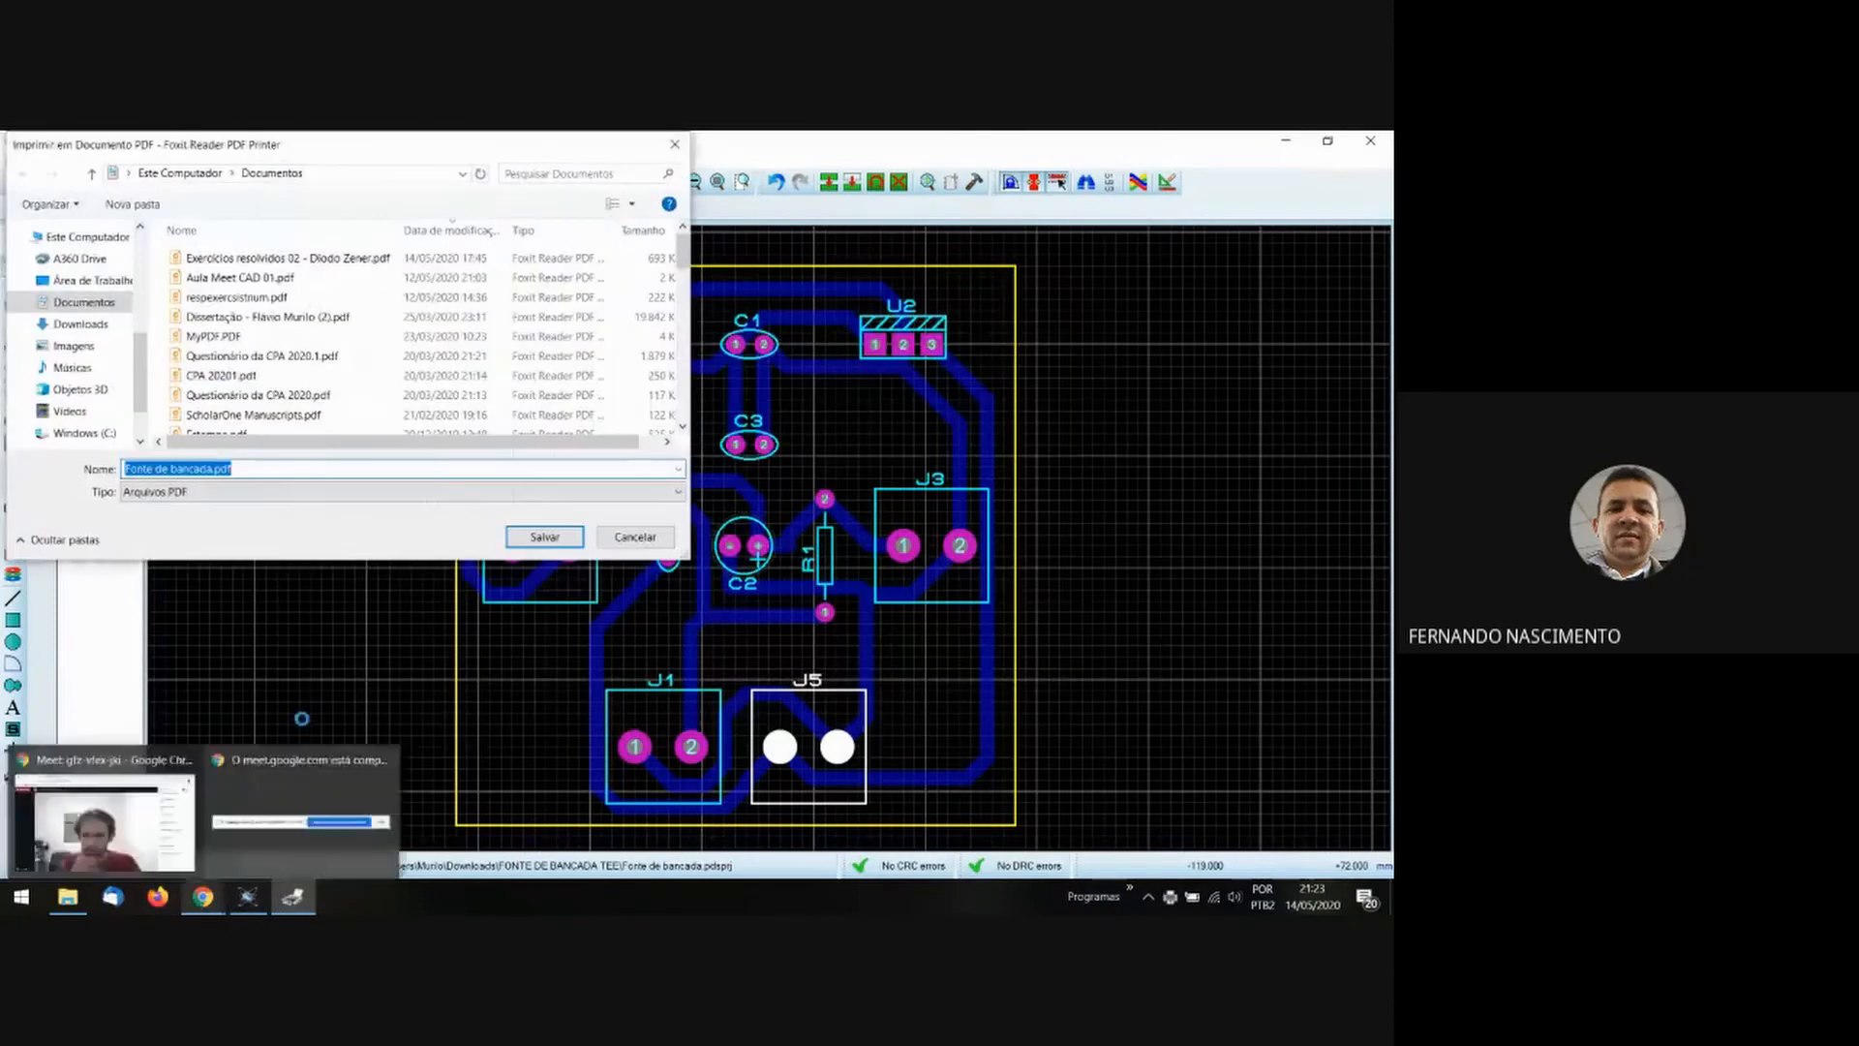
{"action": "left_click", "coordinate": [635, 538]}
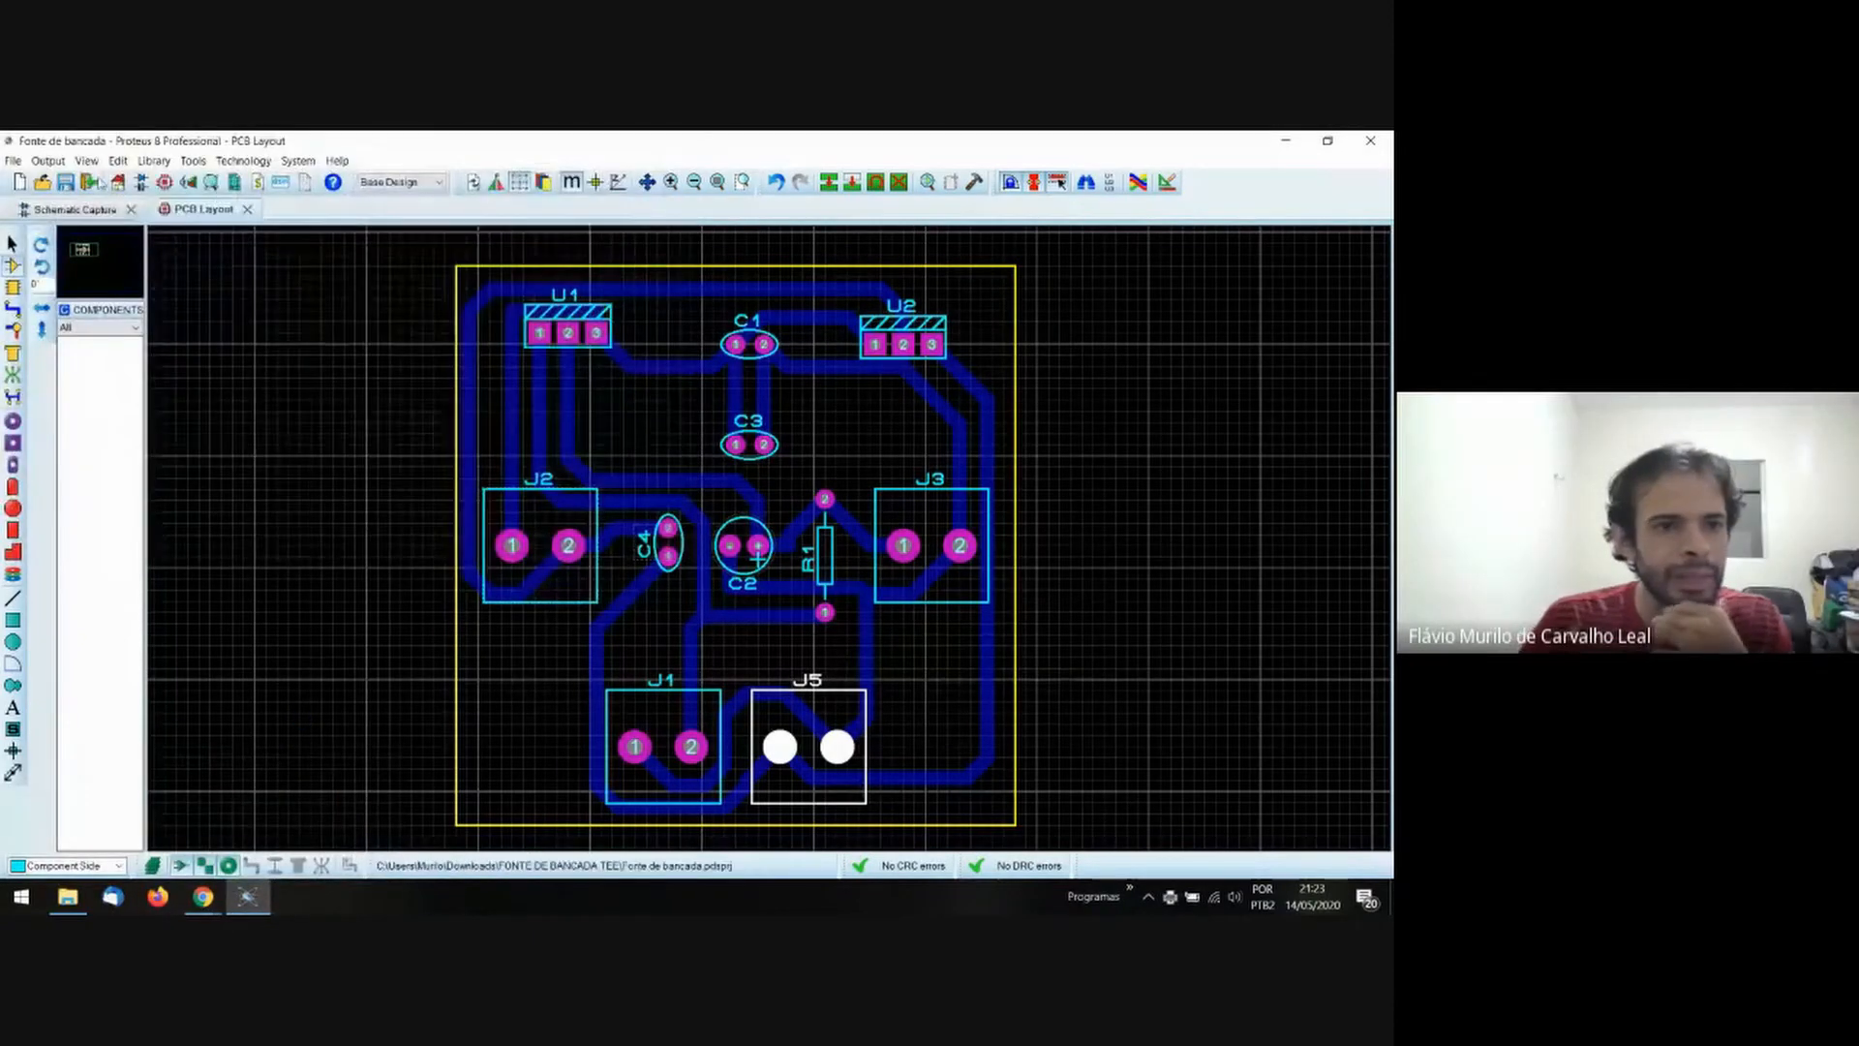
Reopen the layout's print settings and leave only Bottom Copper, Mech 1 and Board Edge enabled for printing.
{"action": "left_click", "coordinate": [48, 161]}
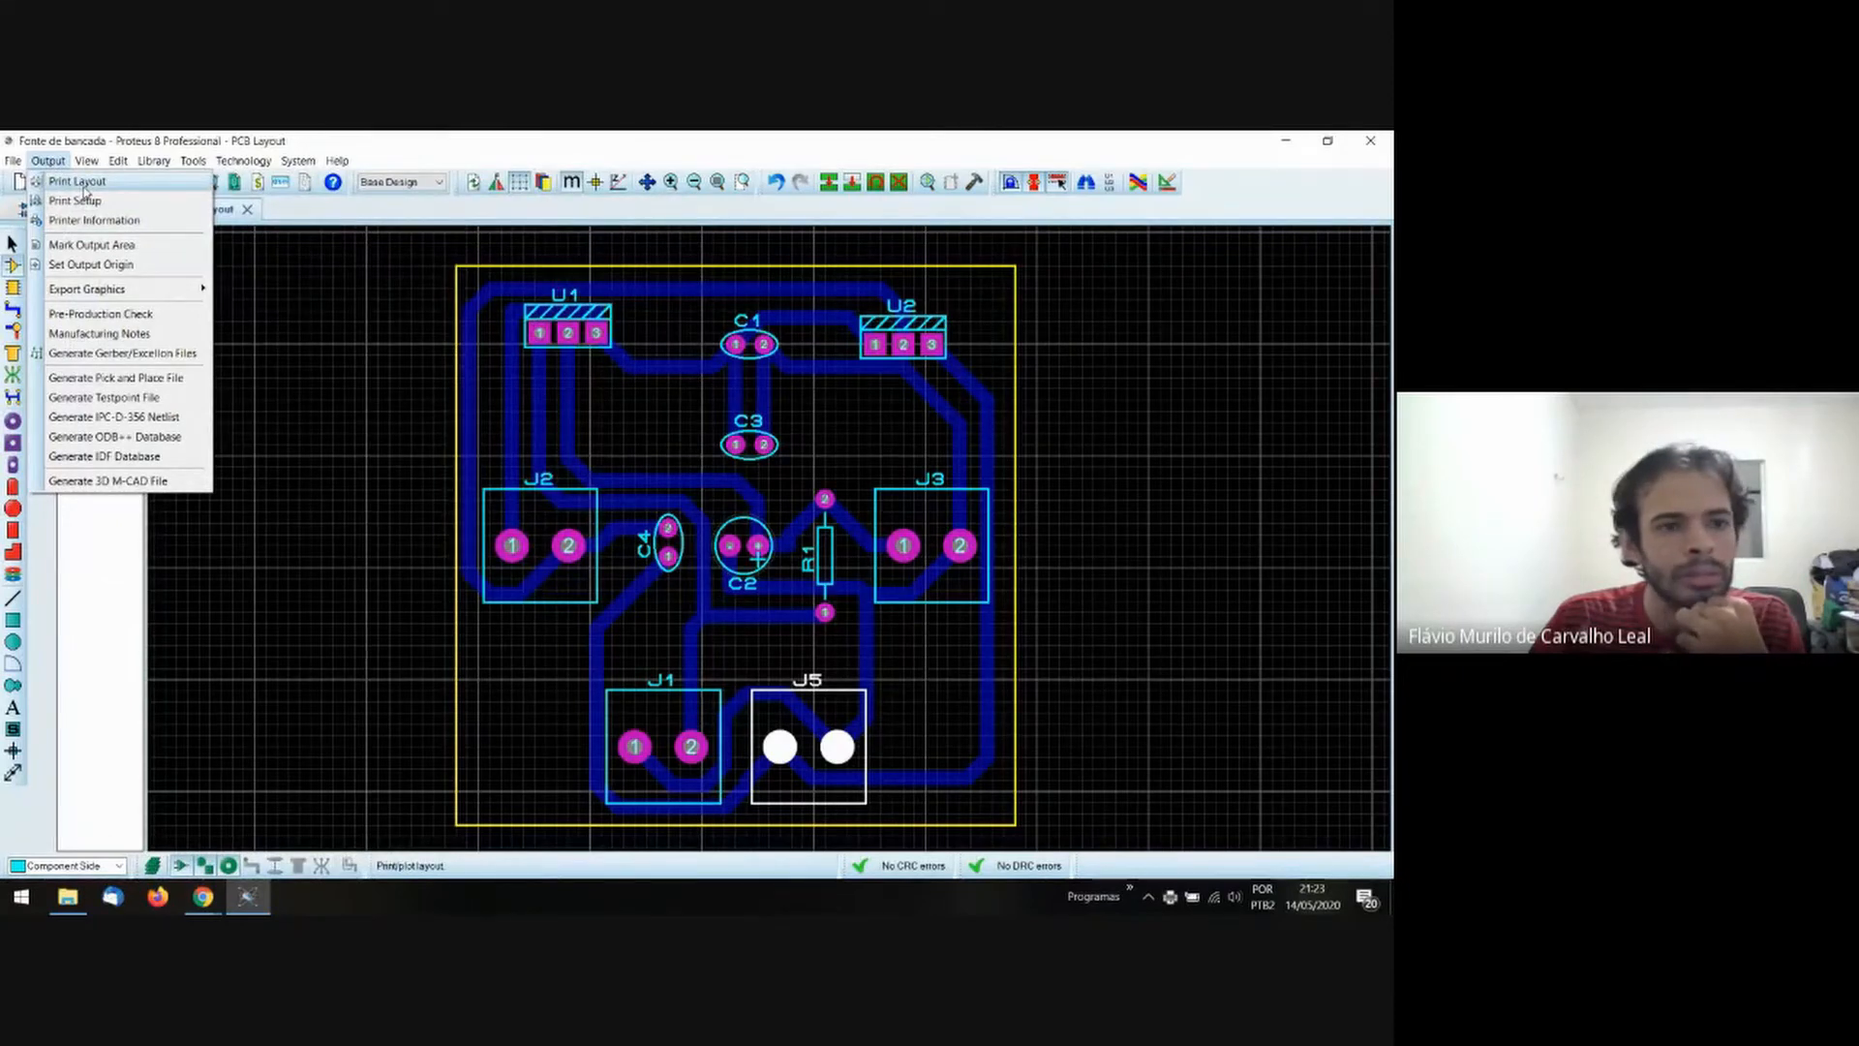
{"action": "left_click", "coordinate": [83, 183]}
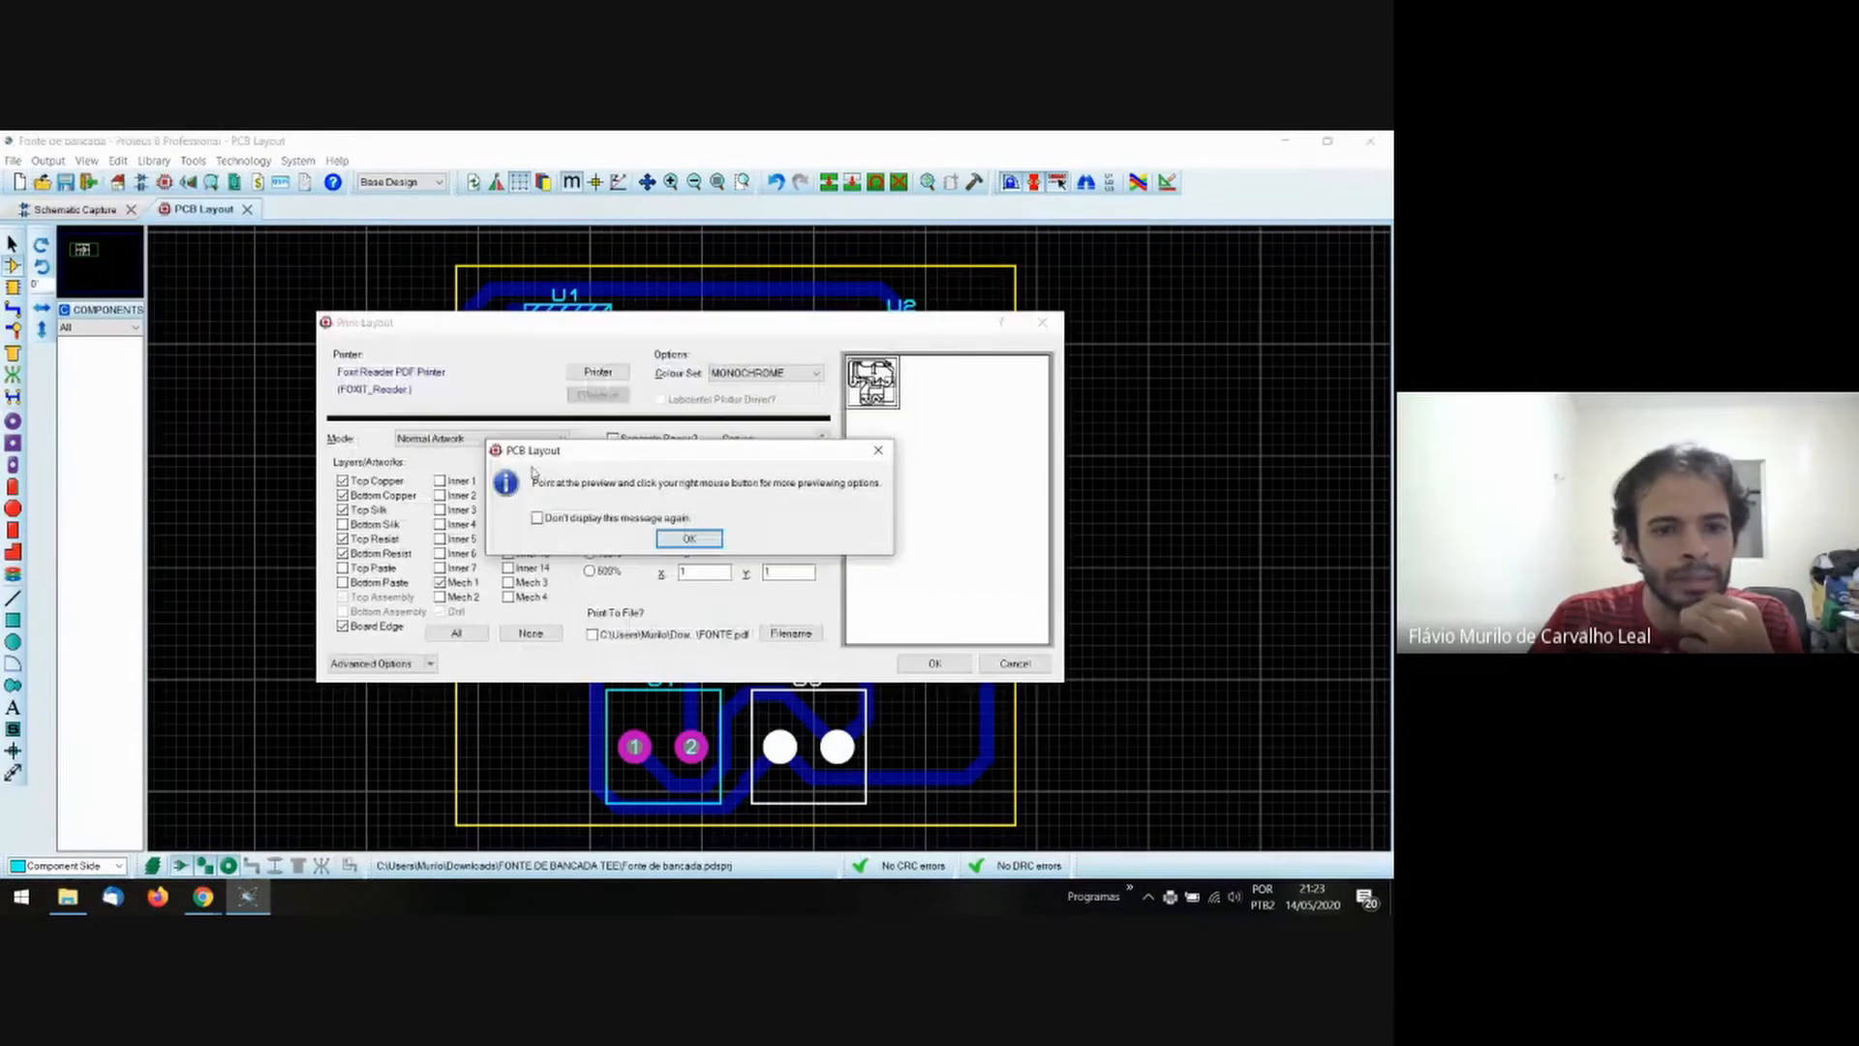
{"action": "left_click", "coordinate": [672, 546]}
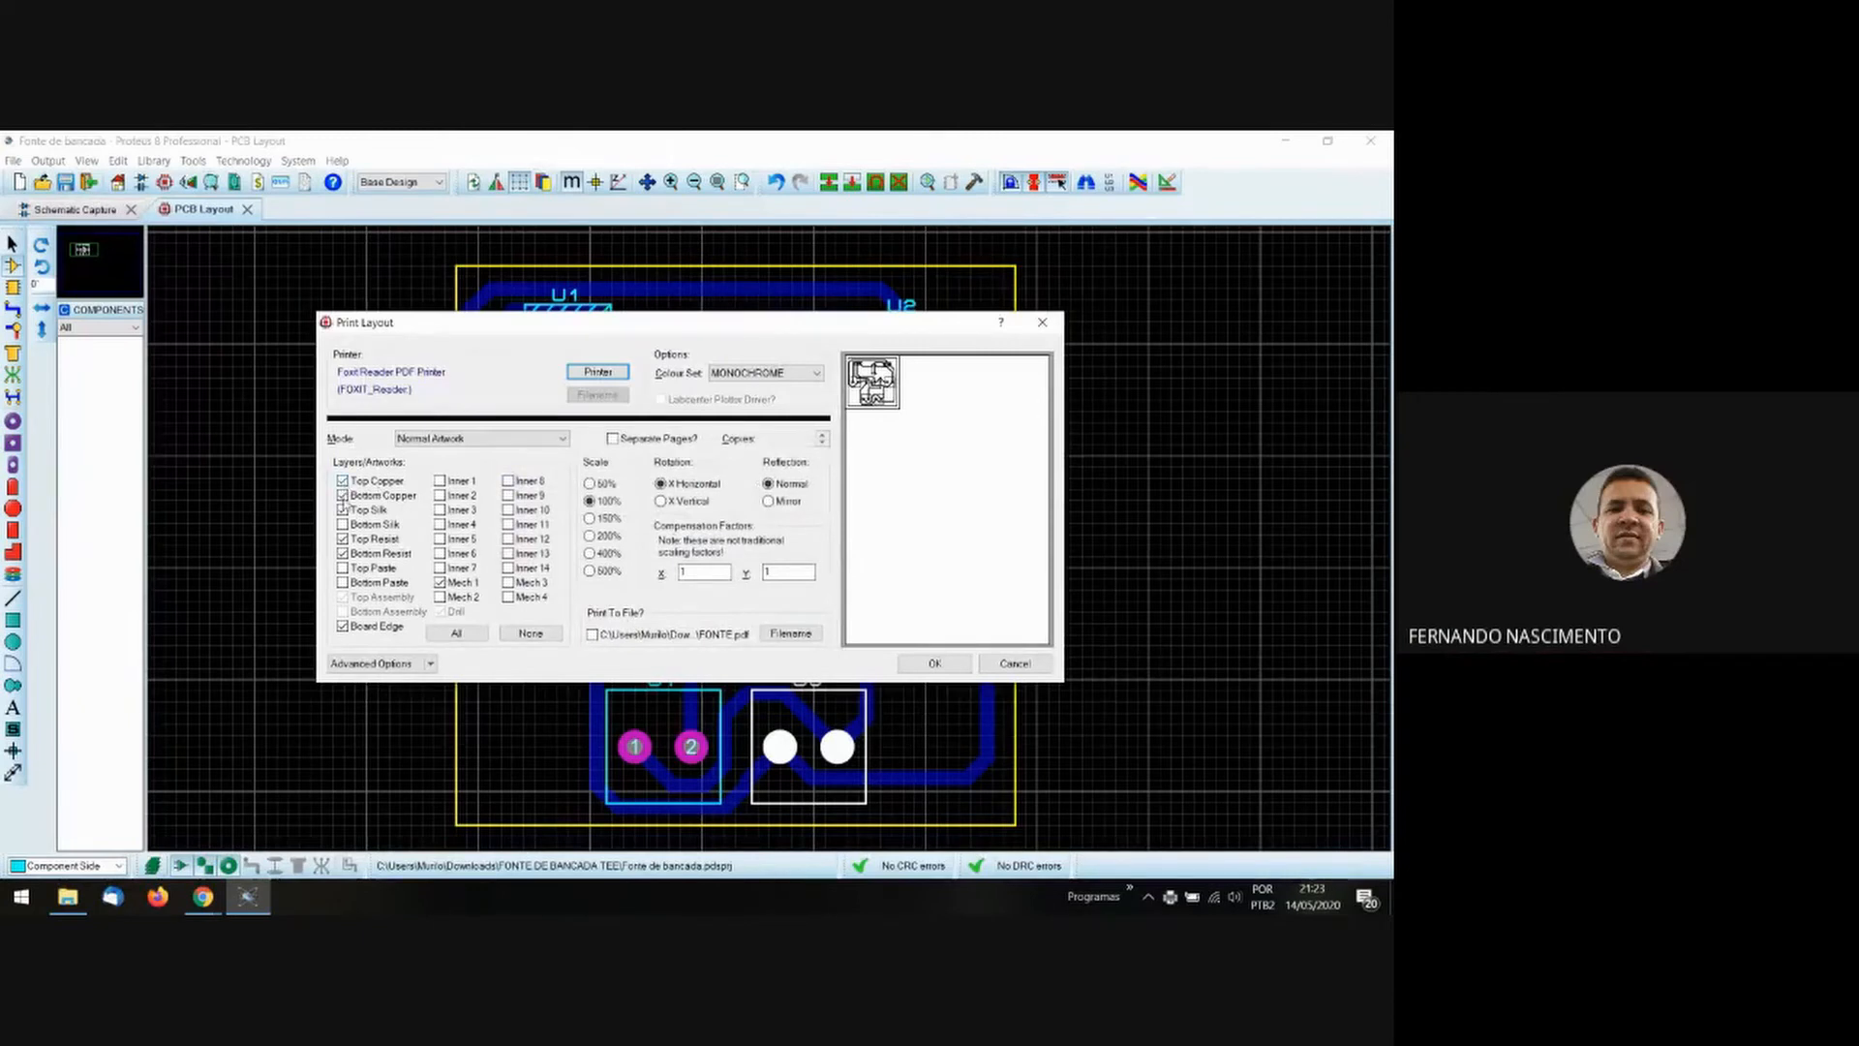
{"action": "left_click", "coordinate": [343, 494]}
{"action": "left_click", "coordinate": [341, 480]}
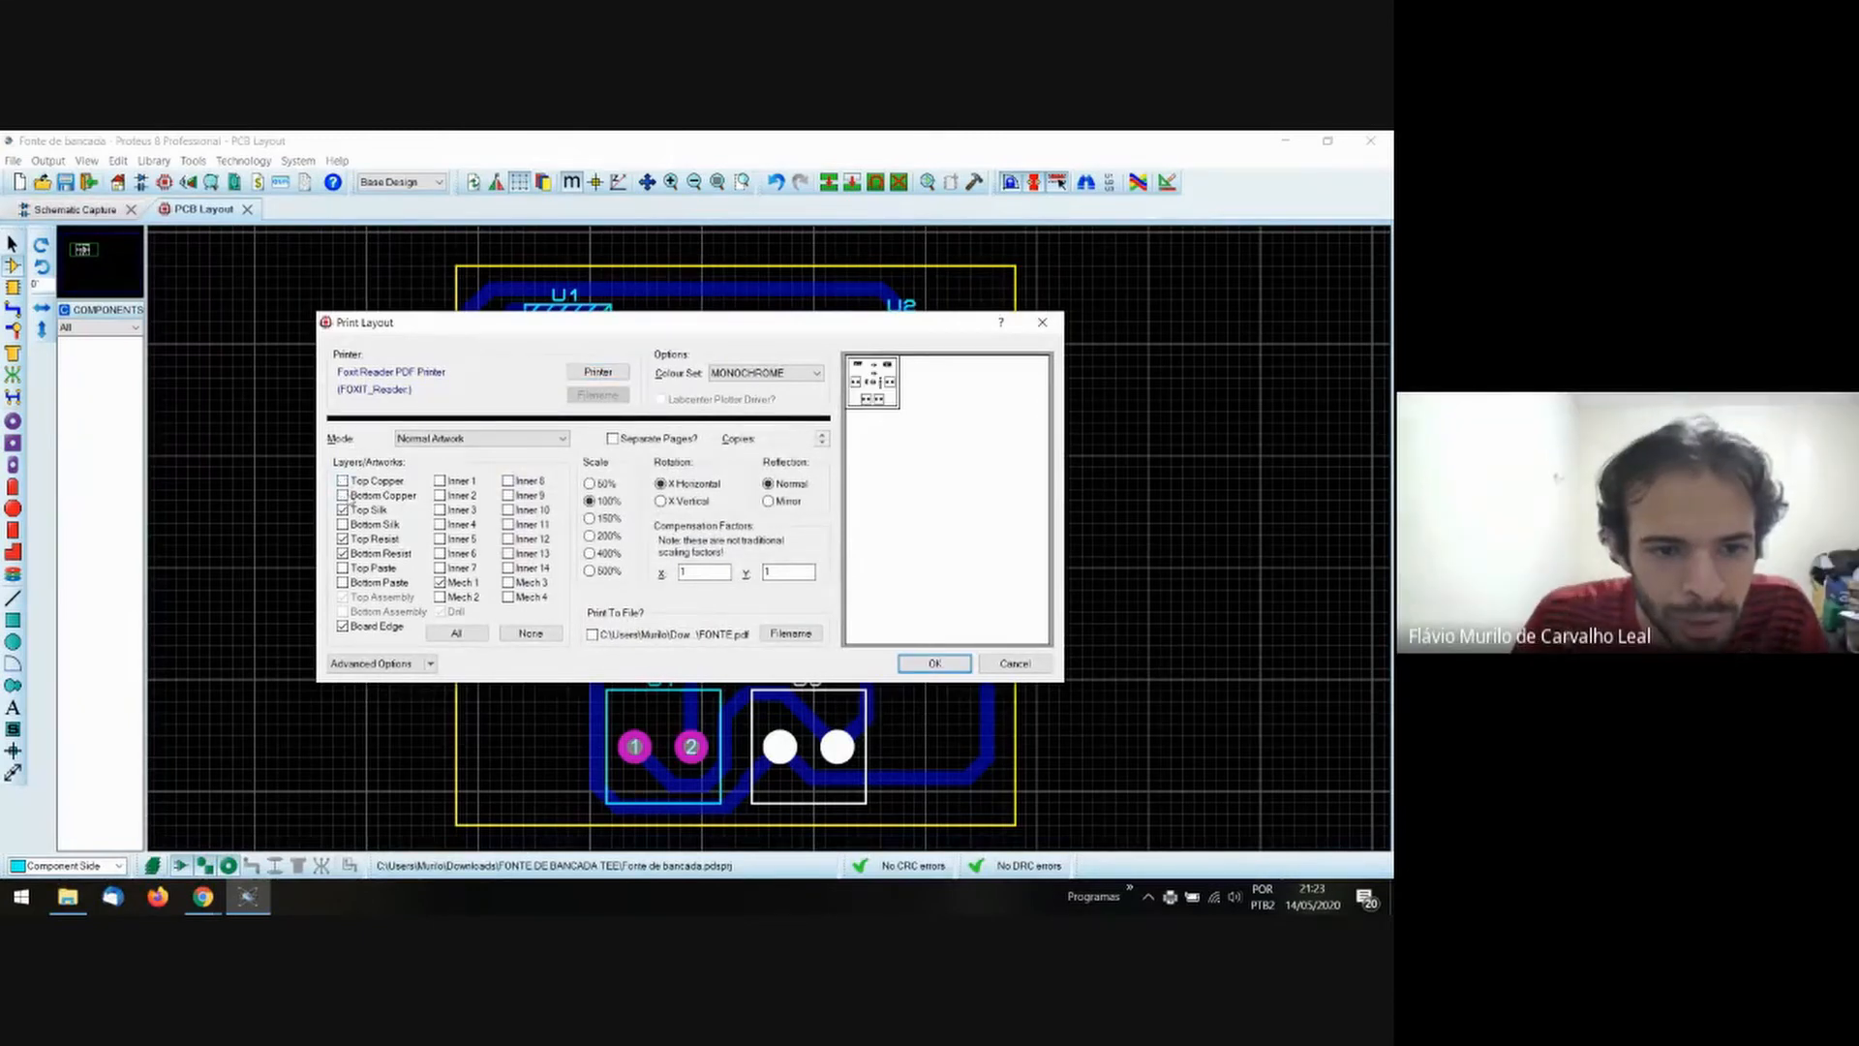
{"action": "left_click", "coordinate": [341, 495]}
{"action": "left_click", "coordinate": [342, 509]}
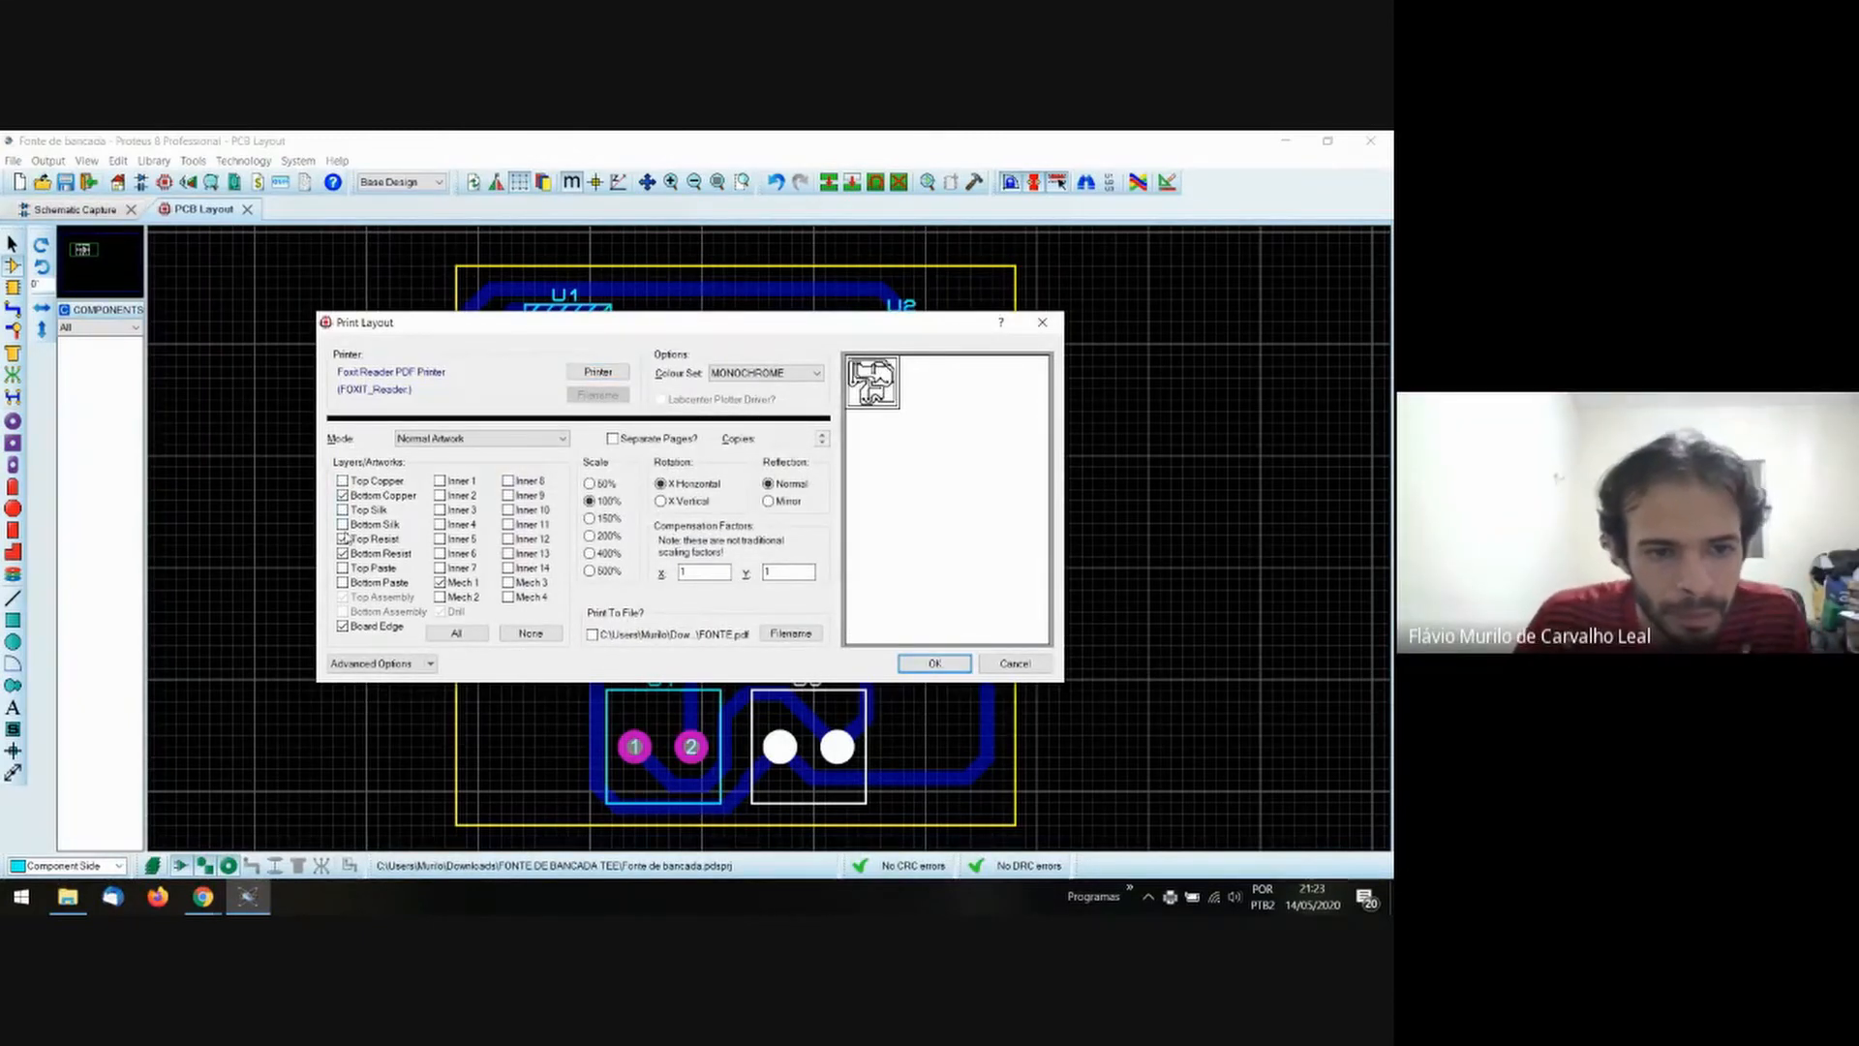
{"action": "left_click", "coordinate": [343, 539]}
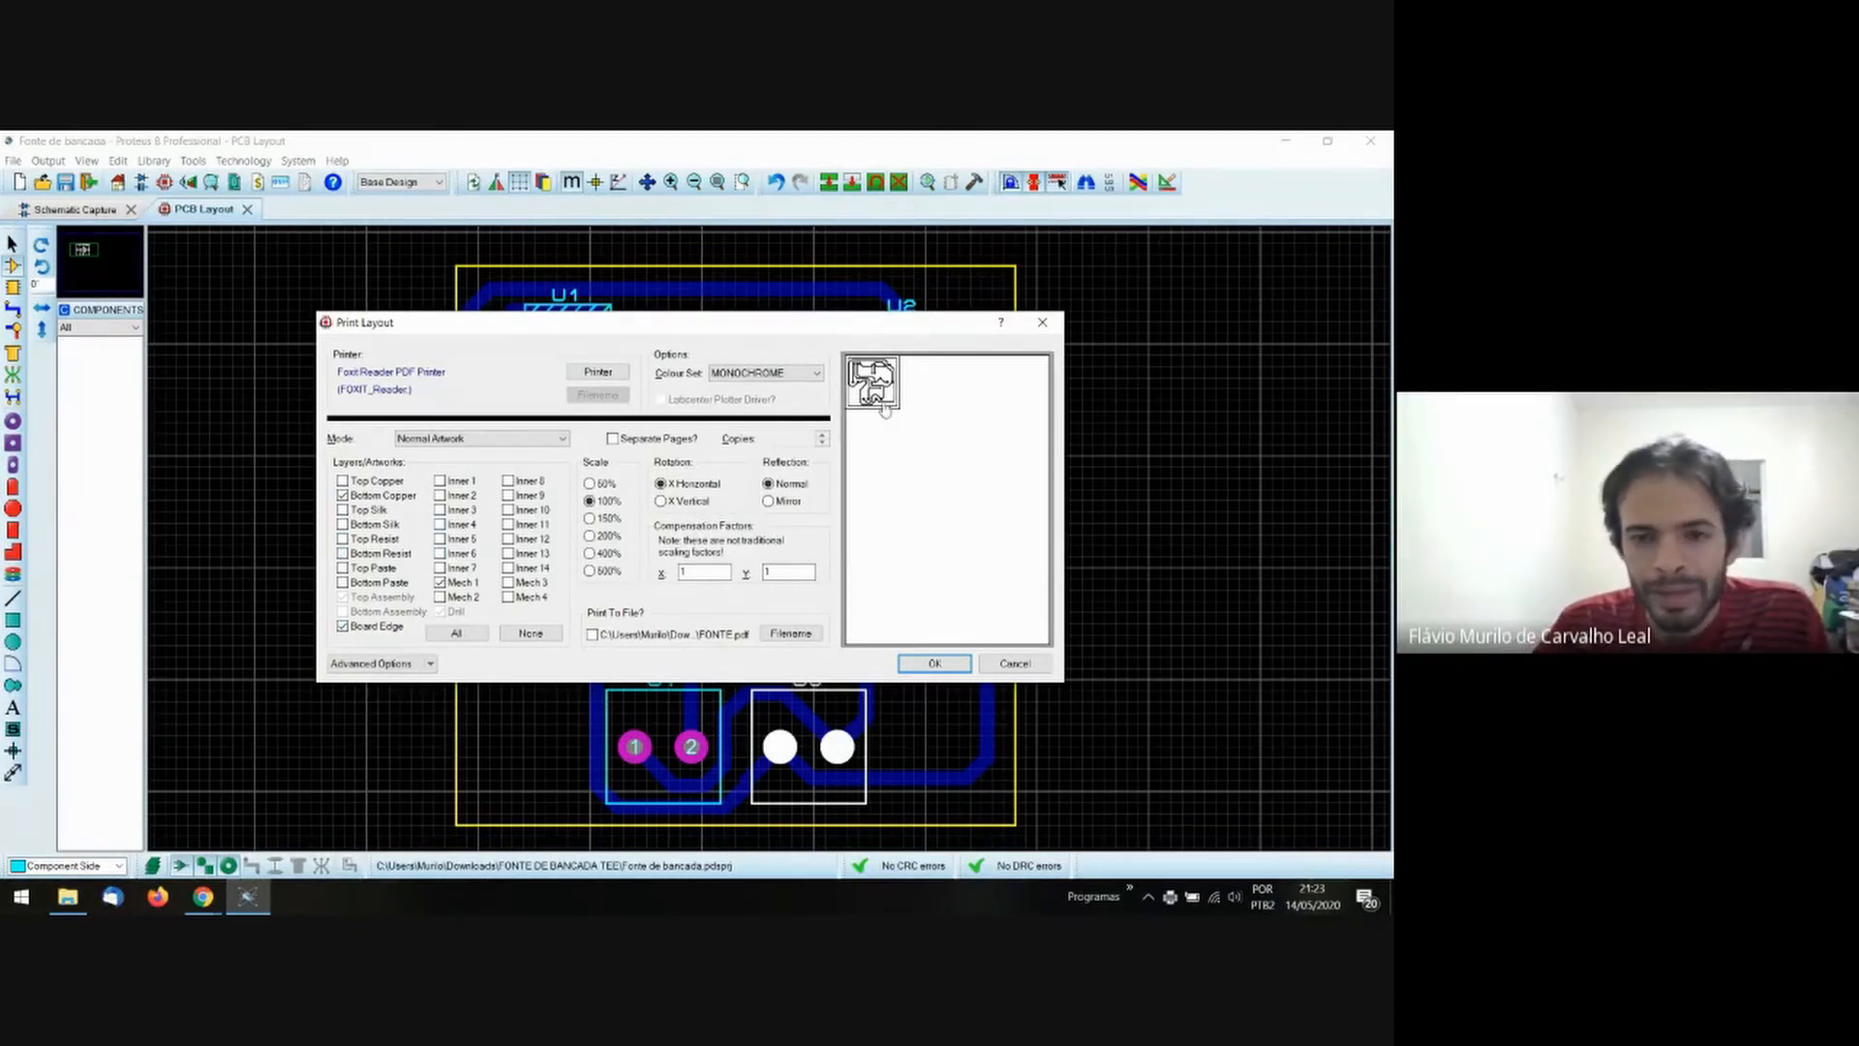
Preview the artwork without Bottom Copper, including with Top Silk, and restore Bottom Copper as the printed layer.
{"action": "left_click", "coordinate": [344, 495]}
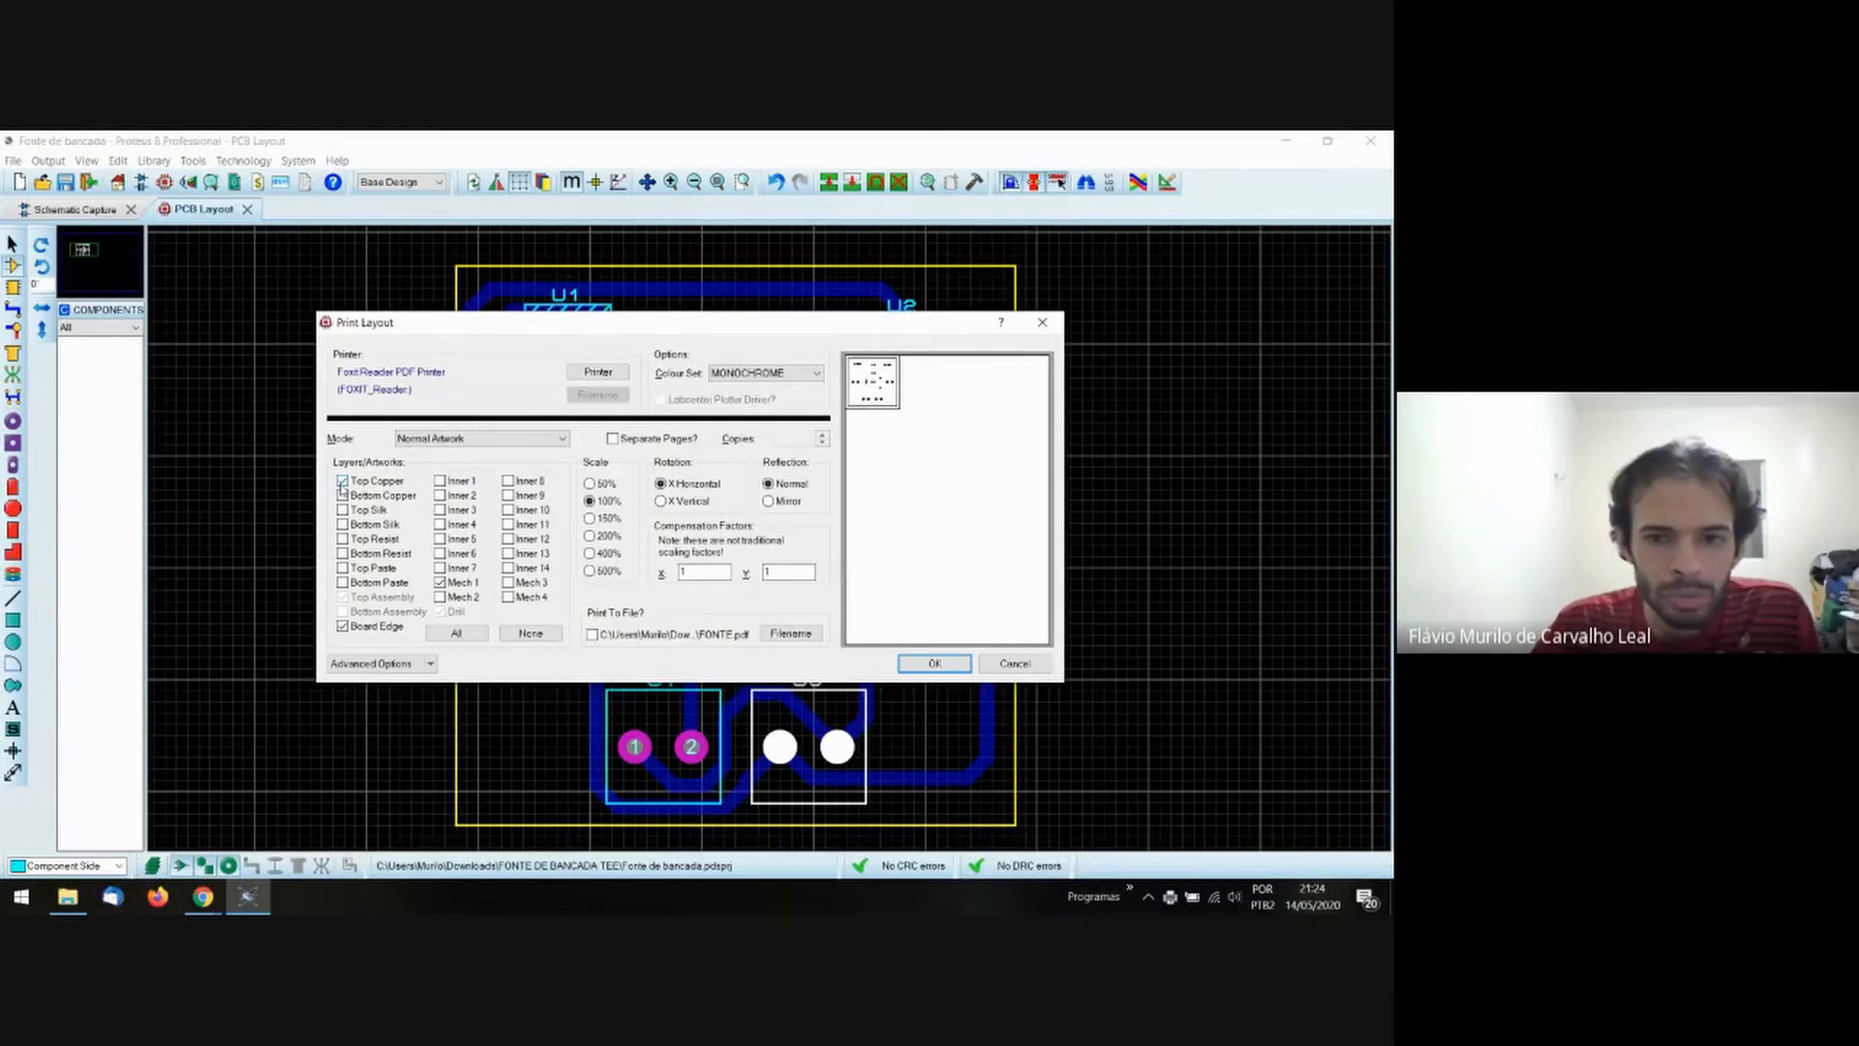
{"action": "left_click", "coordinate": [342, 480]}
{"action": "left_click", "coordinate": [342, 510]}
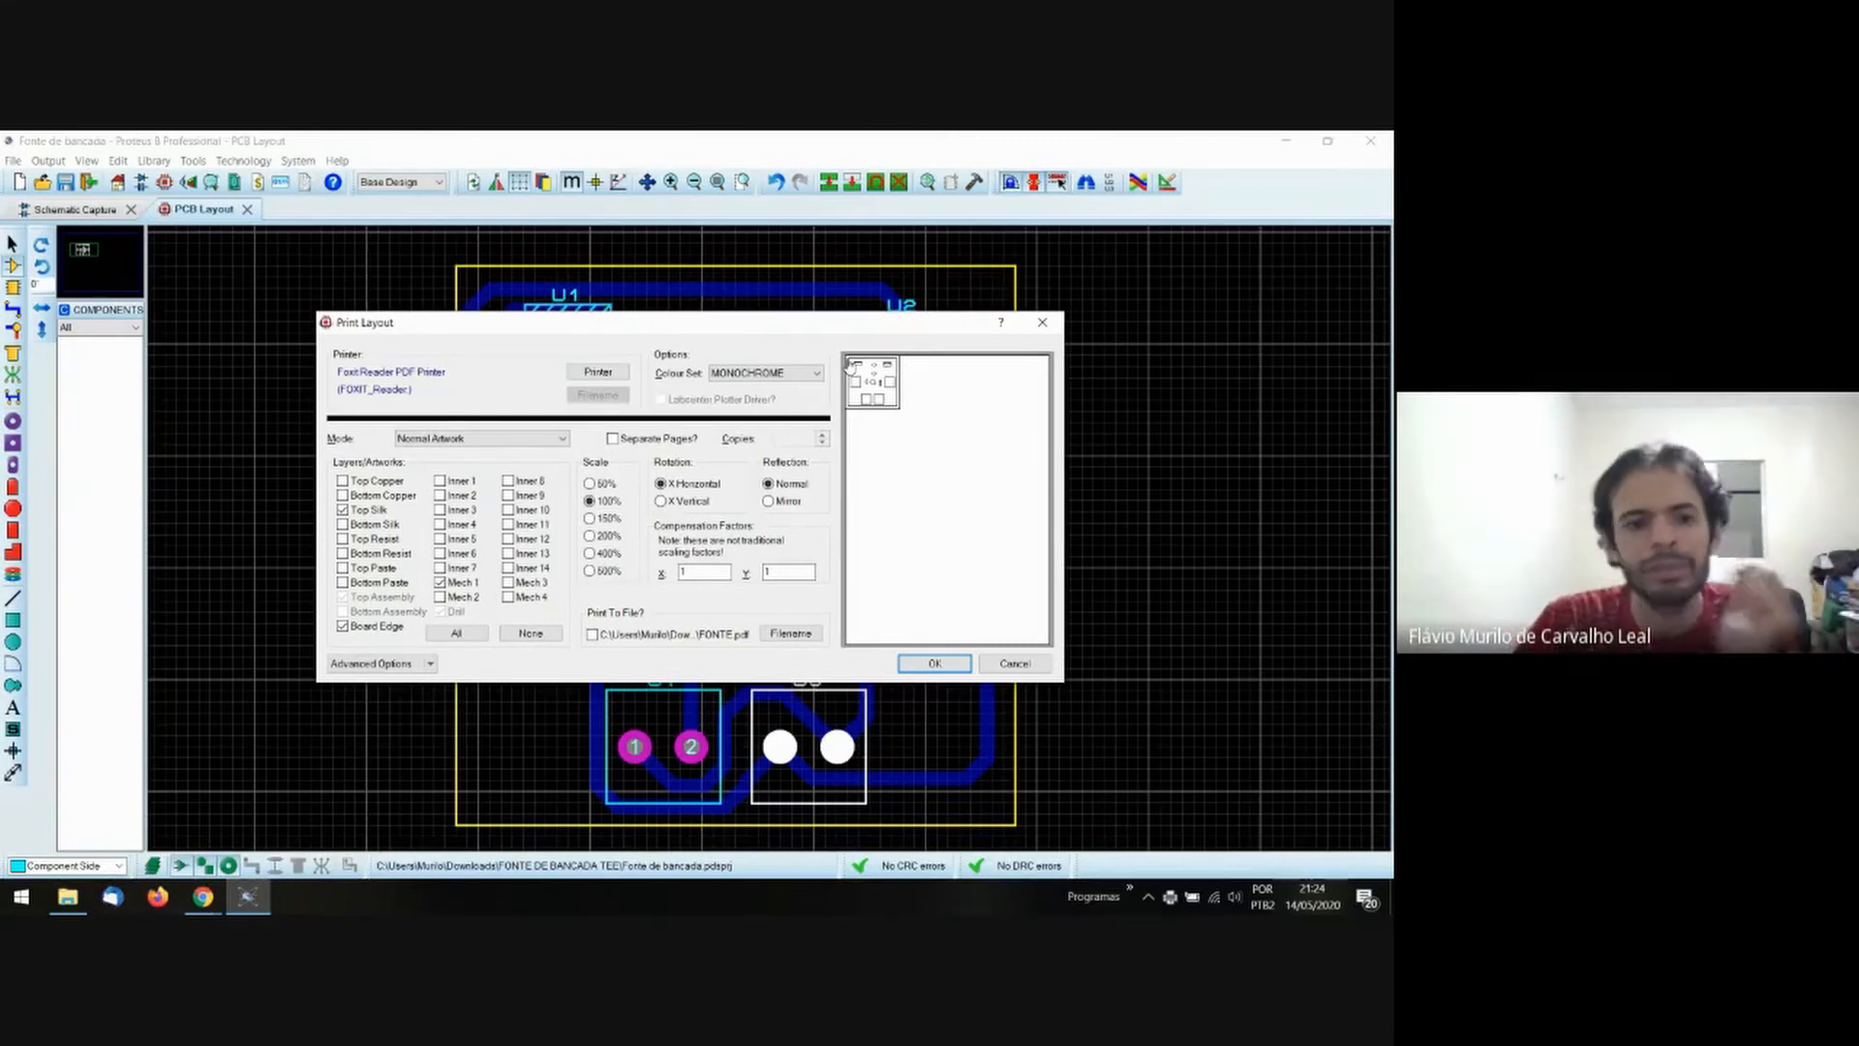
{"action": "left_click", "coordinate": [342, 509]}
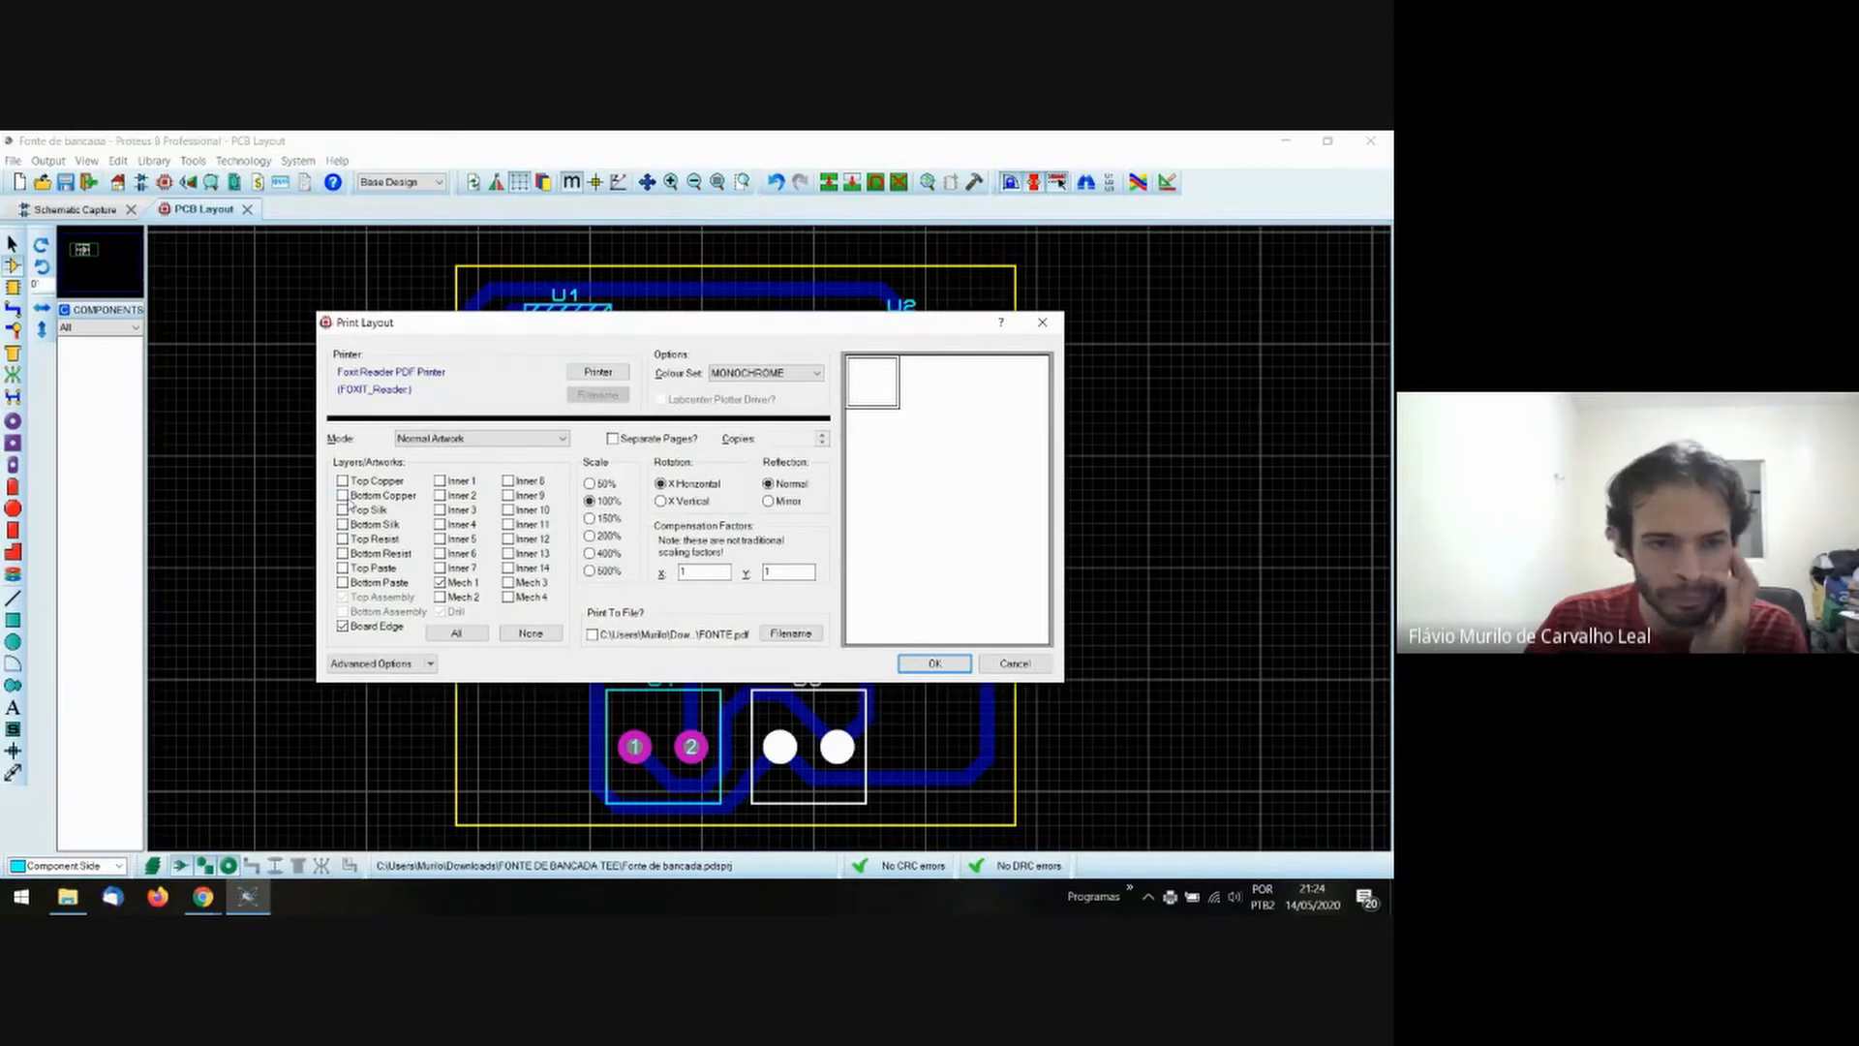
{"action": "left_click", "coordinate": [342, 495]}
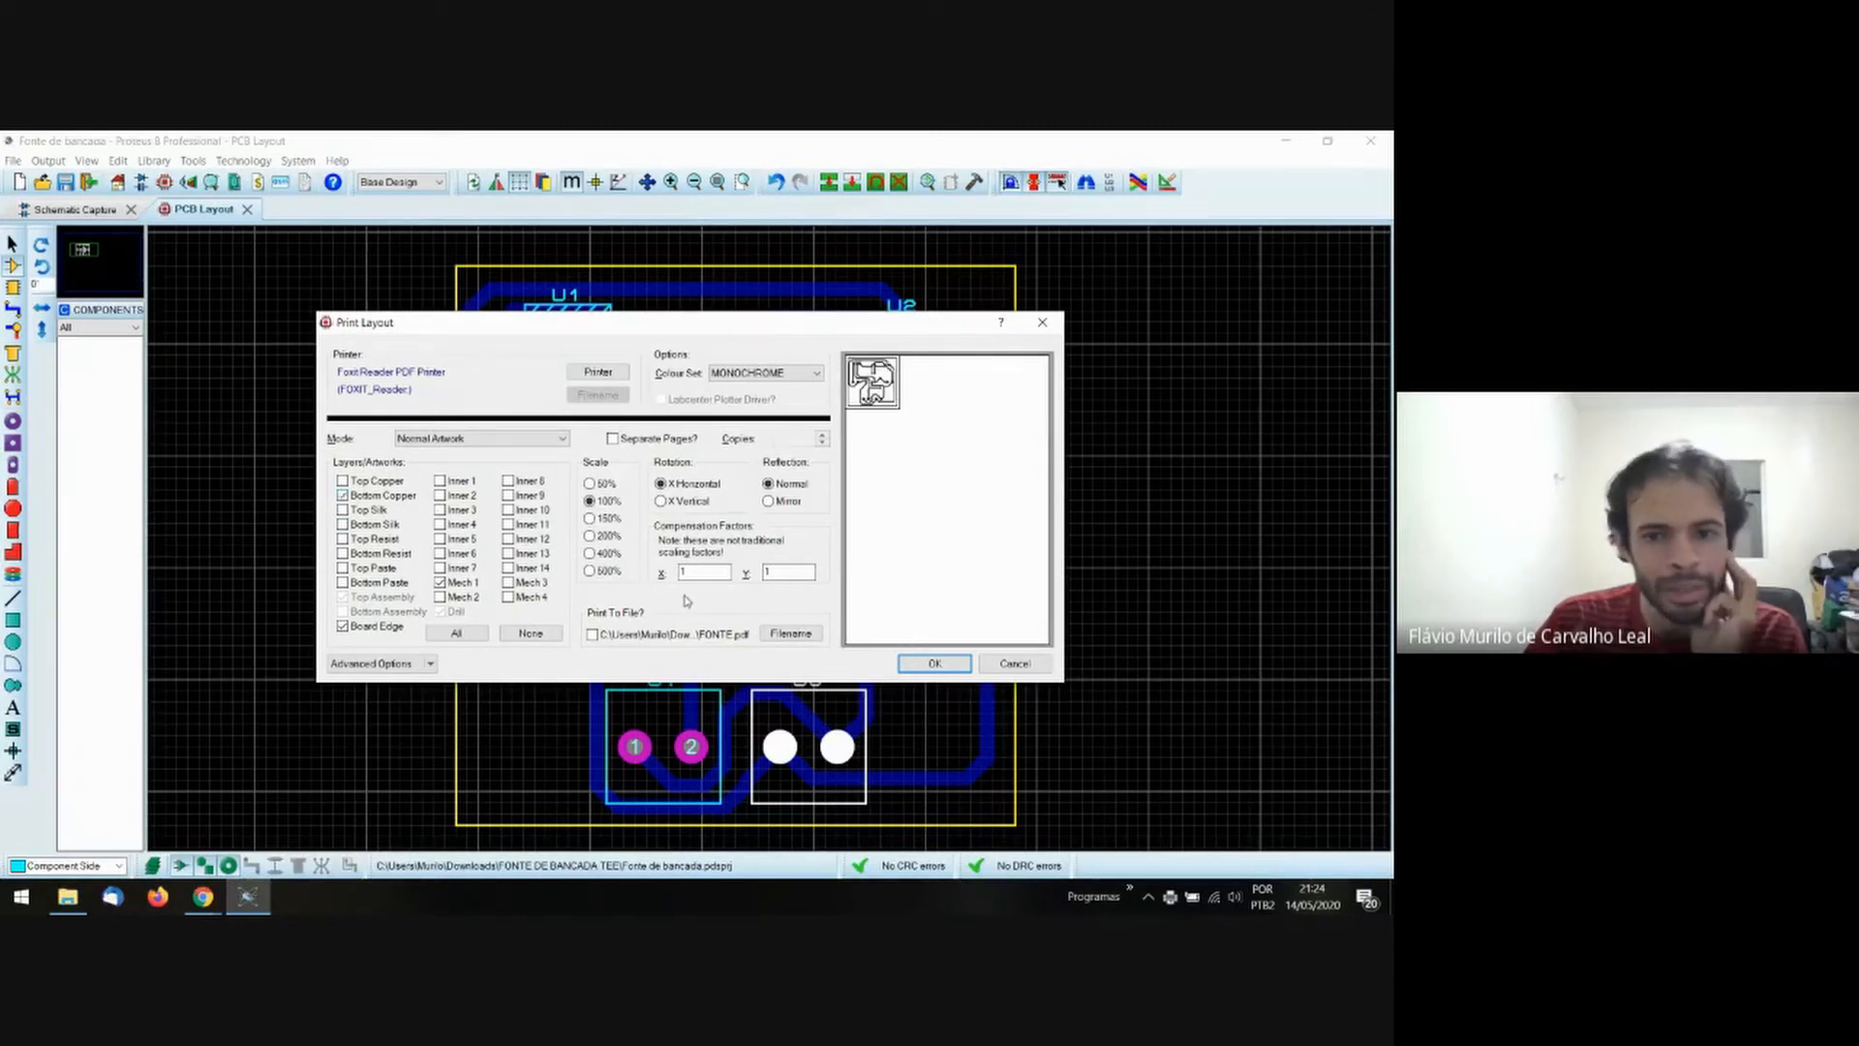
Print the bottom copper artwork to PDF, saving it as Fonte de bancada.pdf in the Área de Trabalho folder.
{"action": "left_click", "coordinate": [933, 664]}
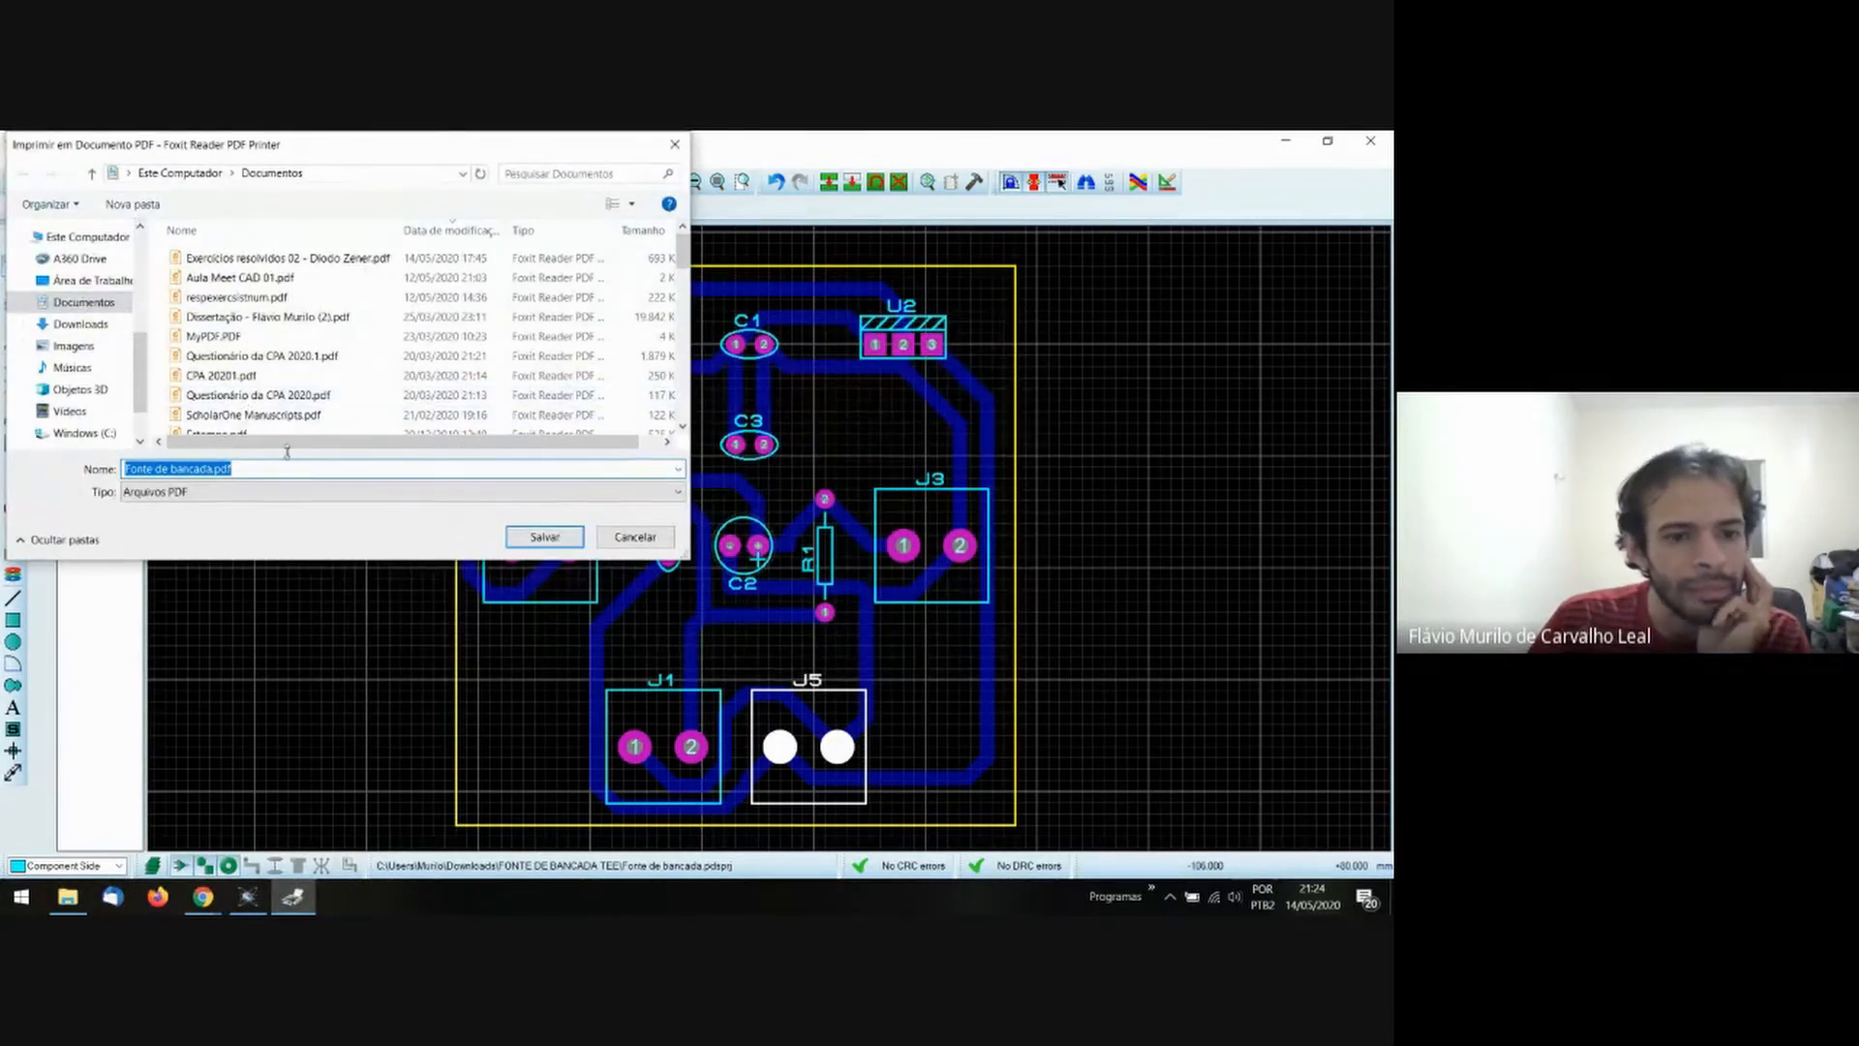
{"action": "left_click", "coordinate": [92, 280]}
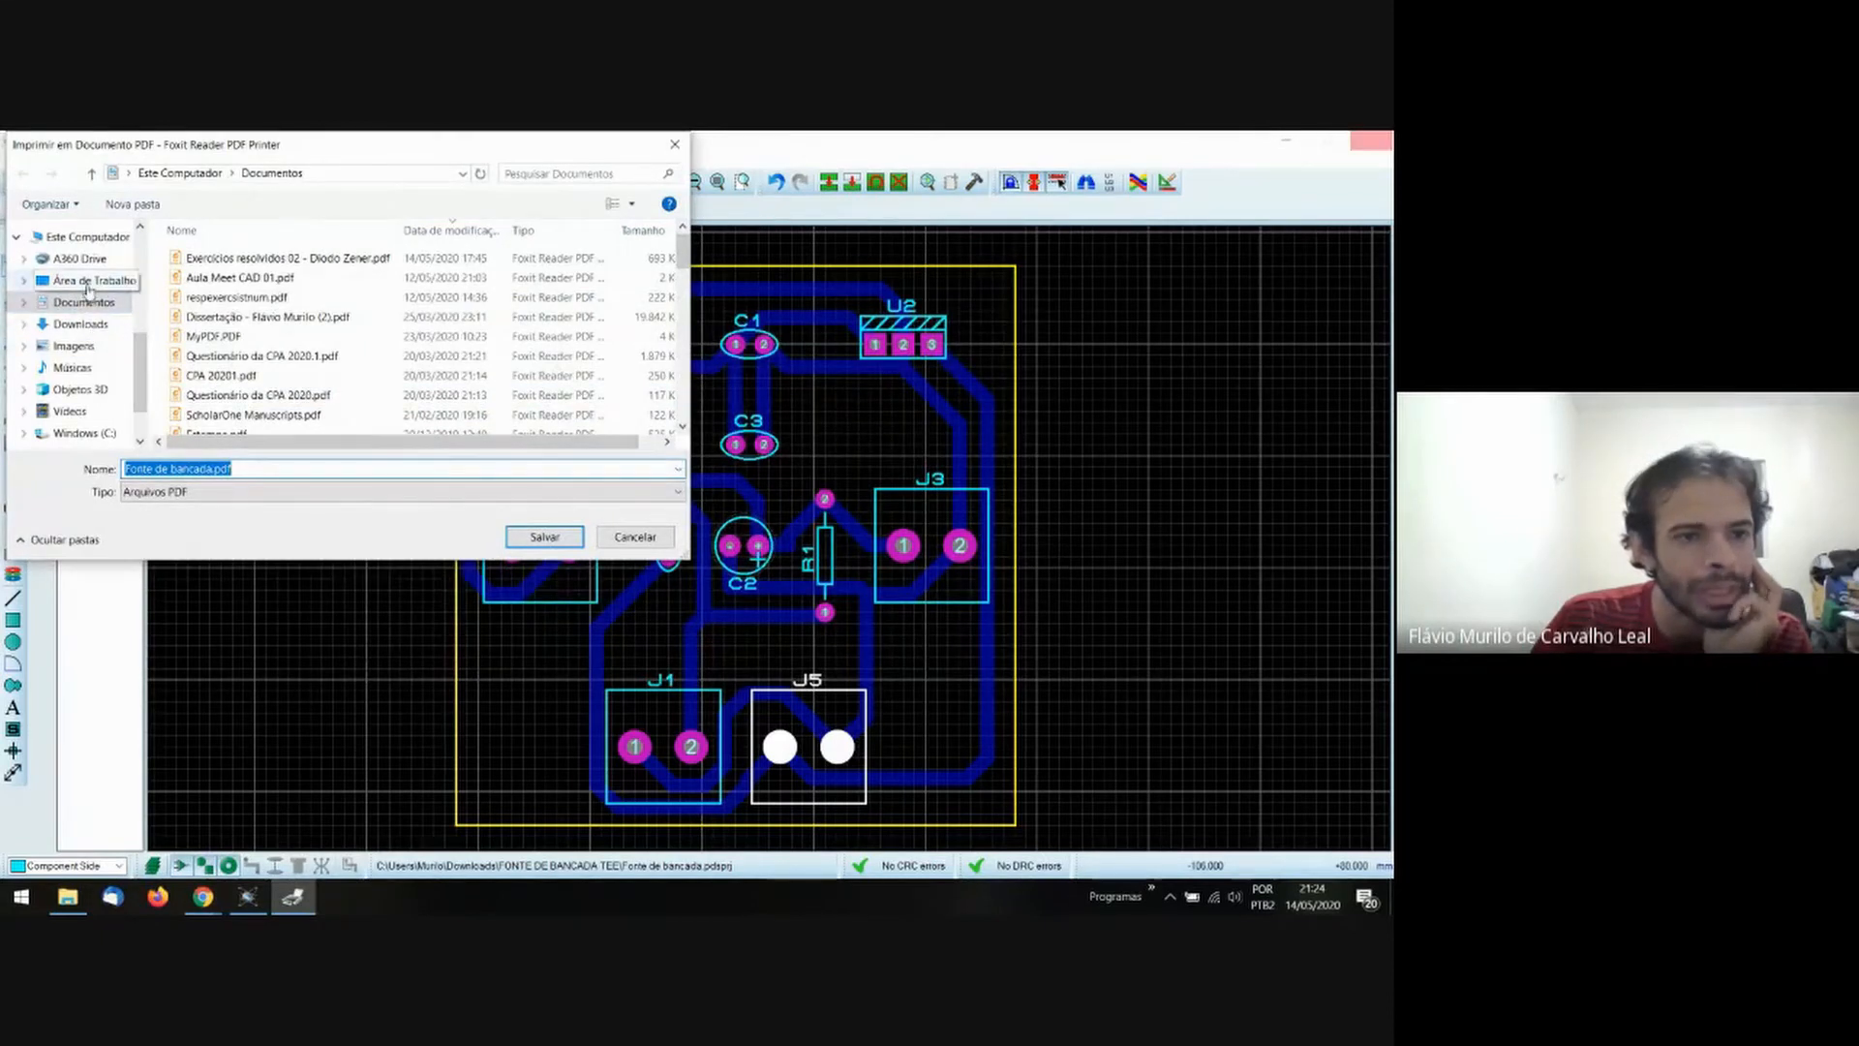
{"action": "scroll", "coordinate": [362, 349], "scroll_direction": "down", "scroll_amount": 3}
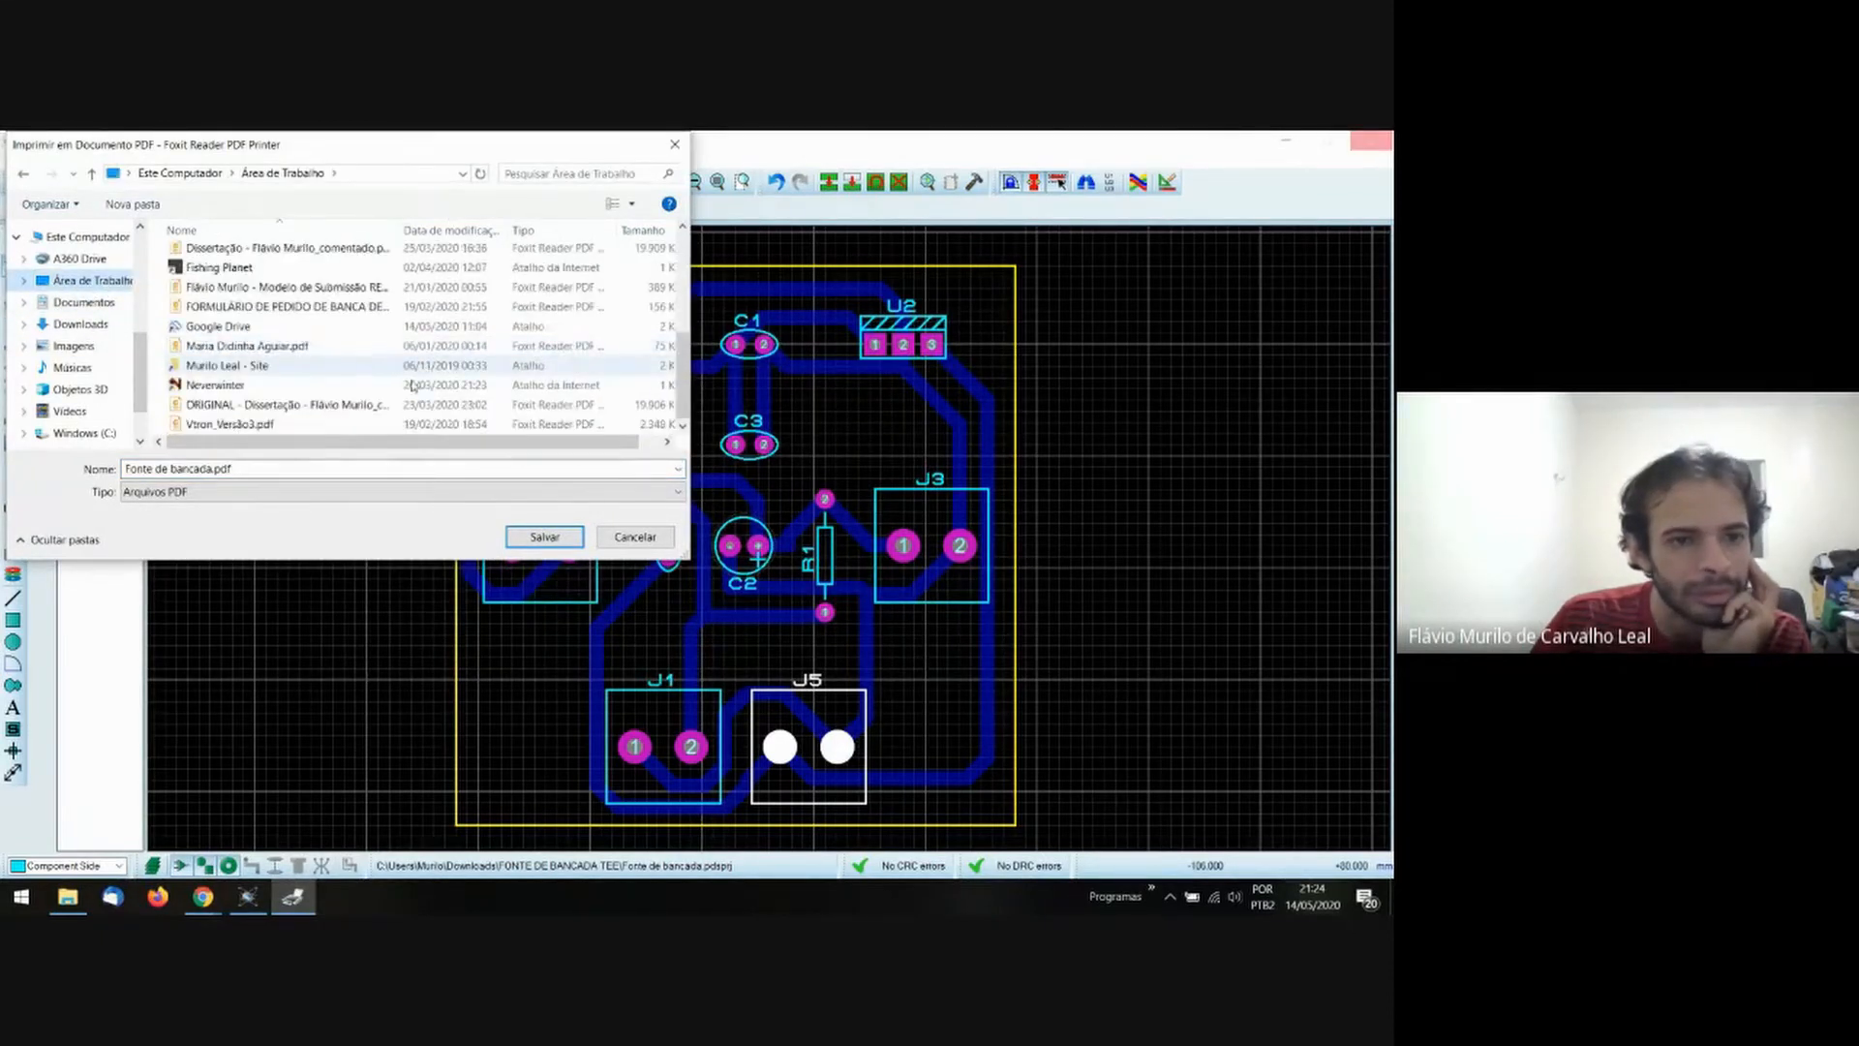
{"action": "left_click", "coordinate": [544, 536]}
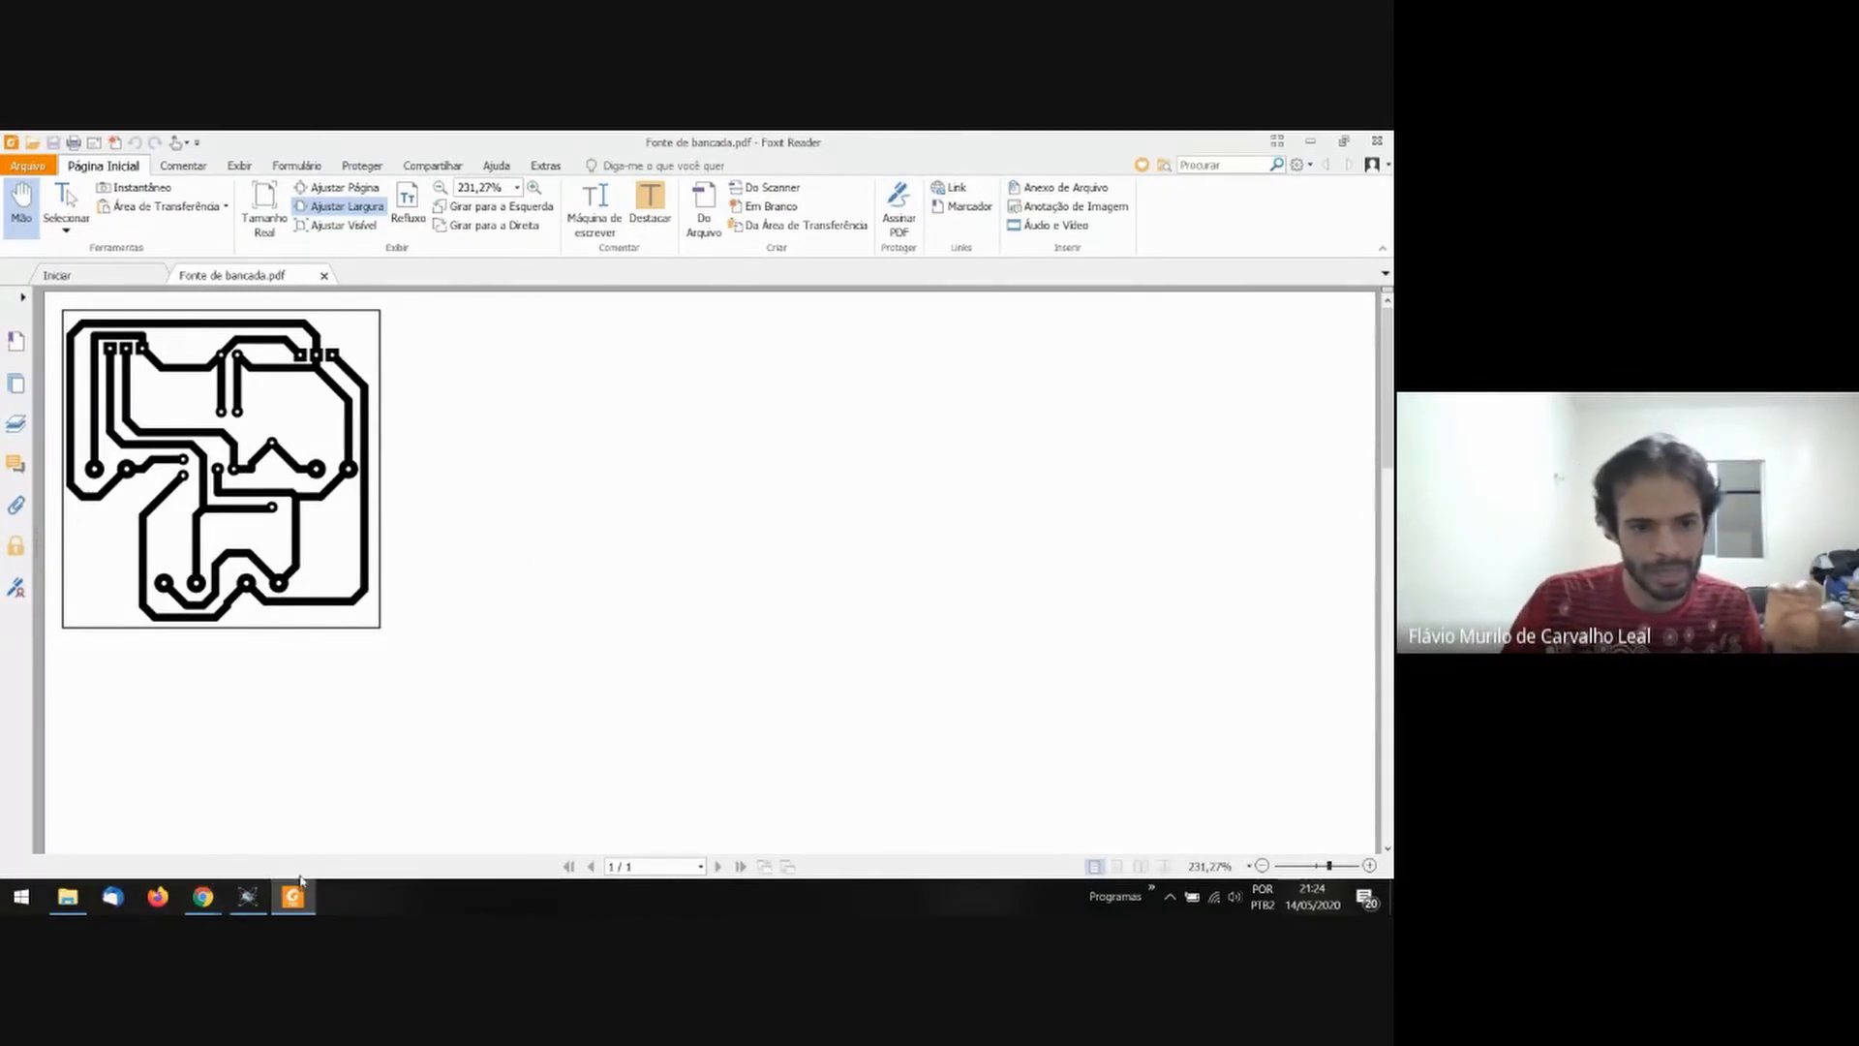
Alternate between the Google Meet call and the artwork PDF in Foxit Reader to show both to the class.
{"action": "left_click", "coordinate": [202, 896]}
{"action": "left_click", "coordinate": [166, 834]}
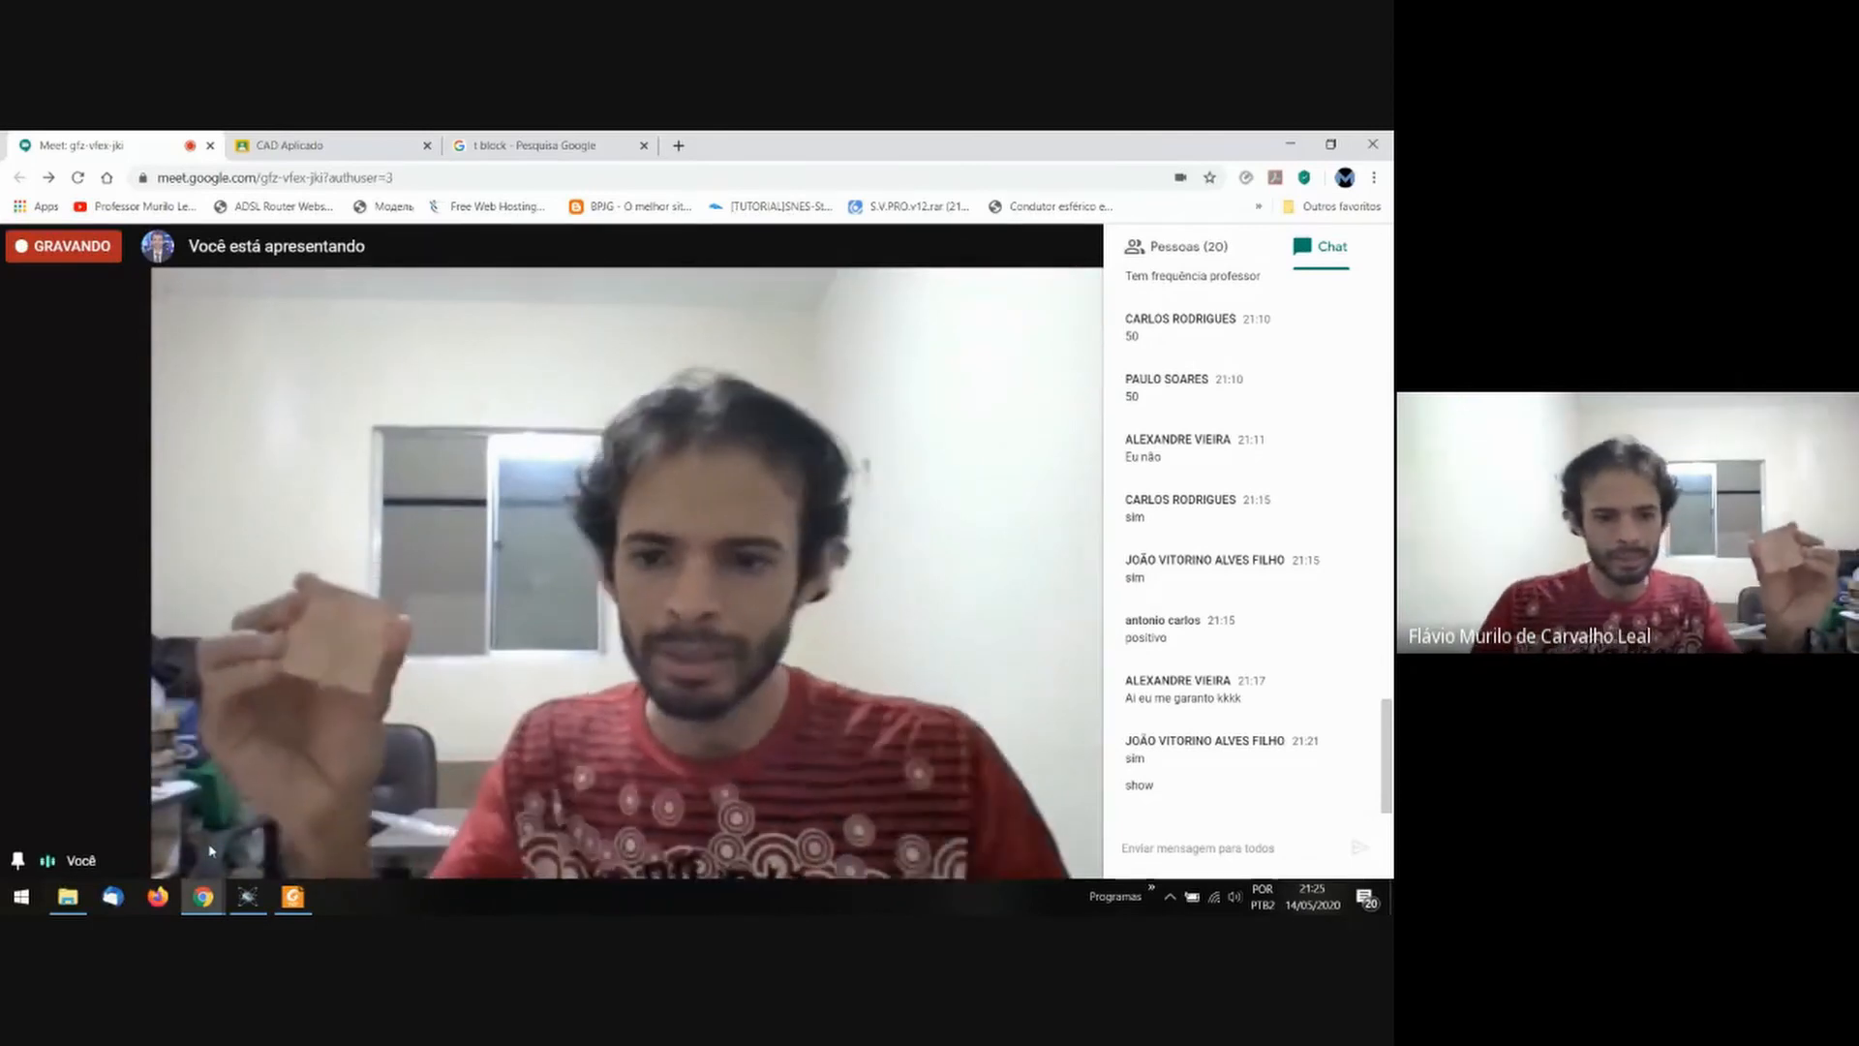
{"action": "left_click", "coordinate": [295, 900]}
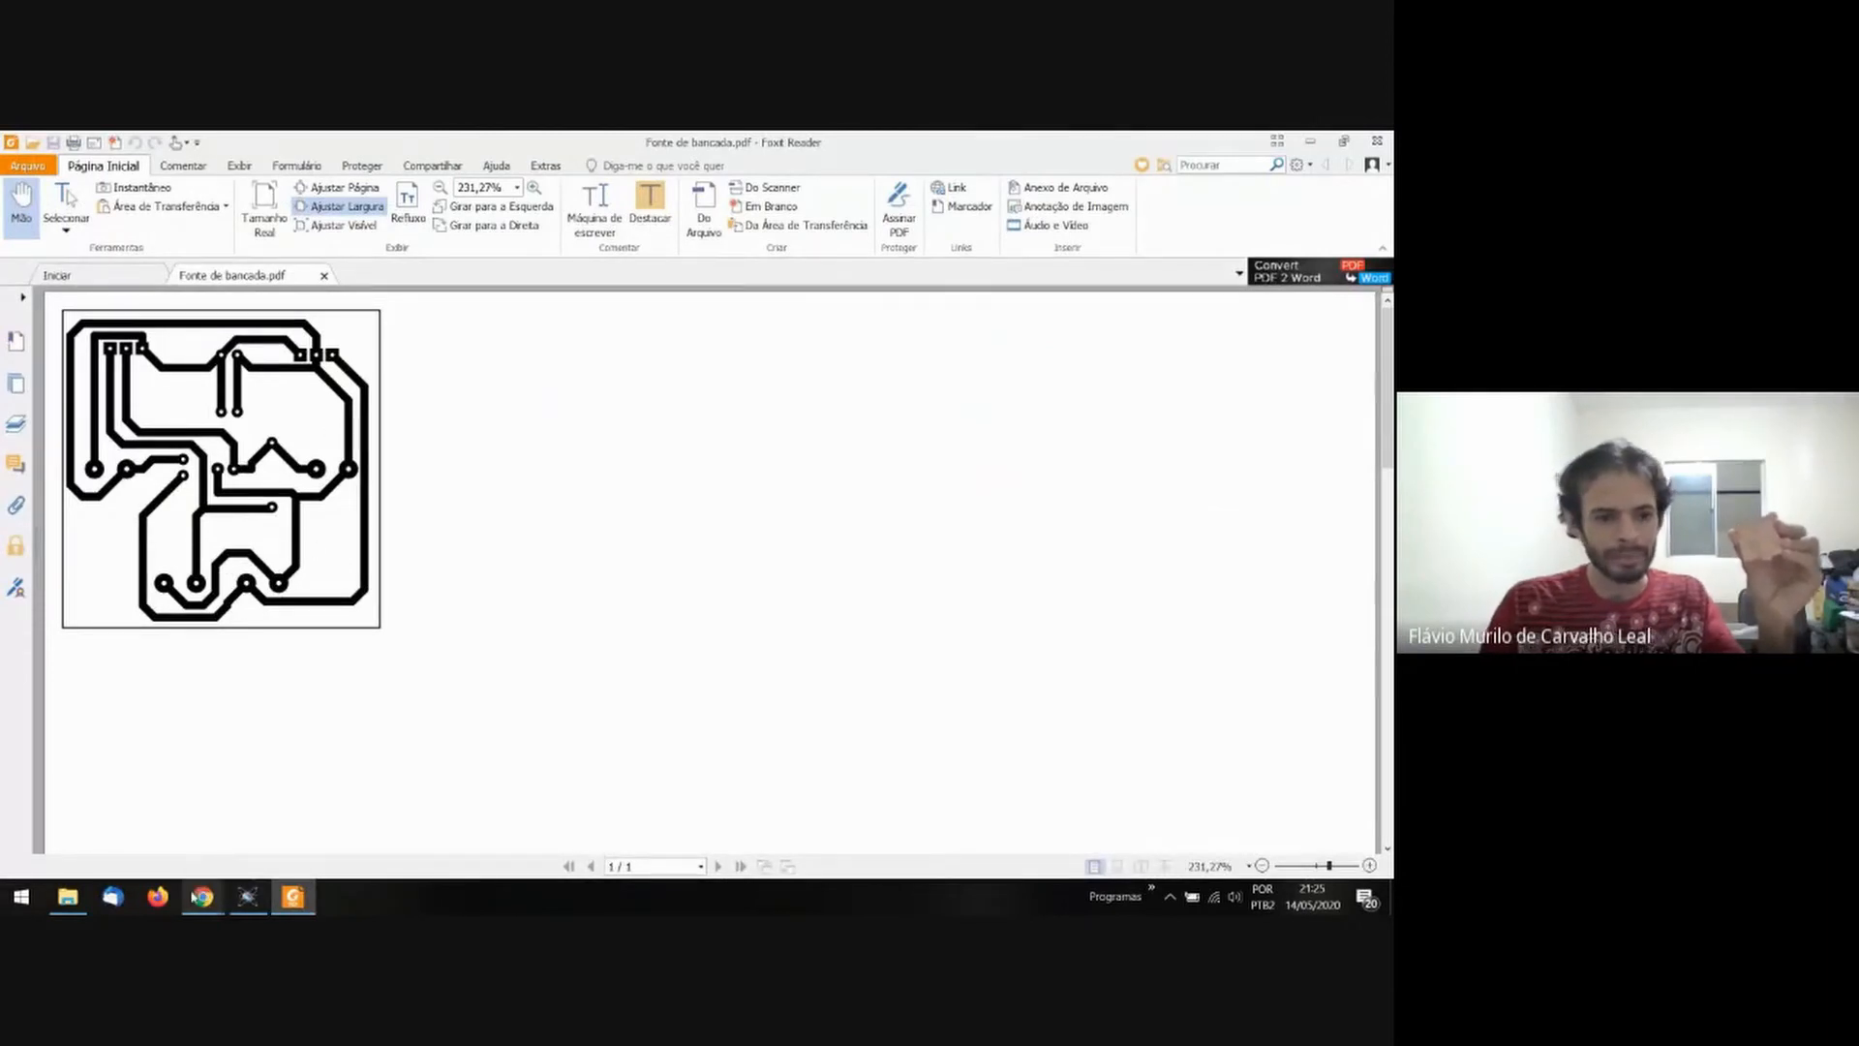
{"action": "mouse_move", "coordinate": [200, 900]}
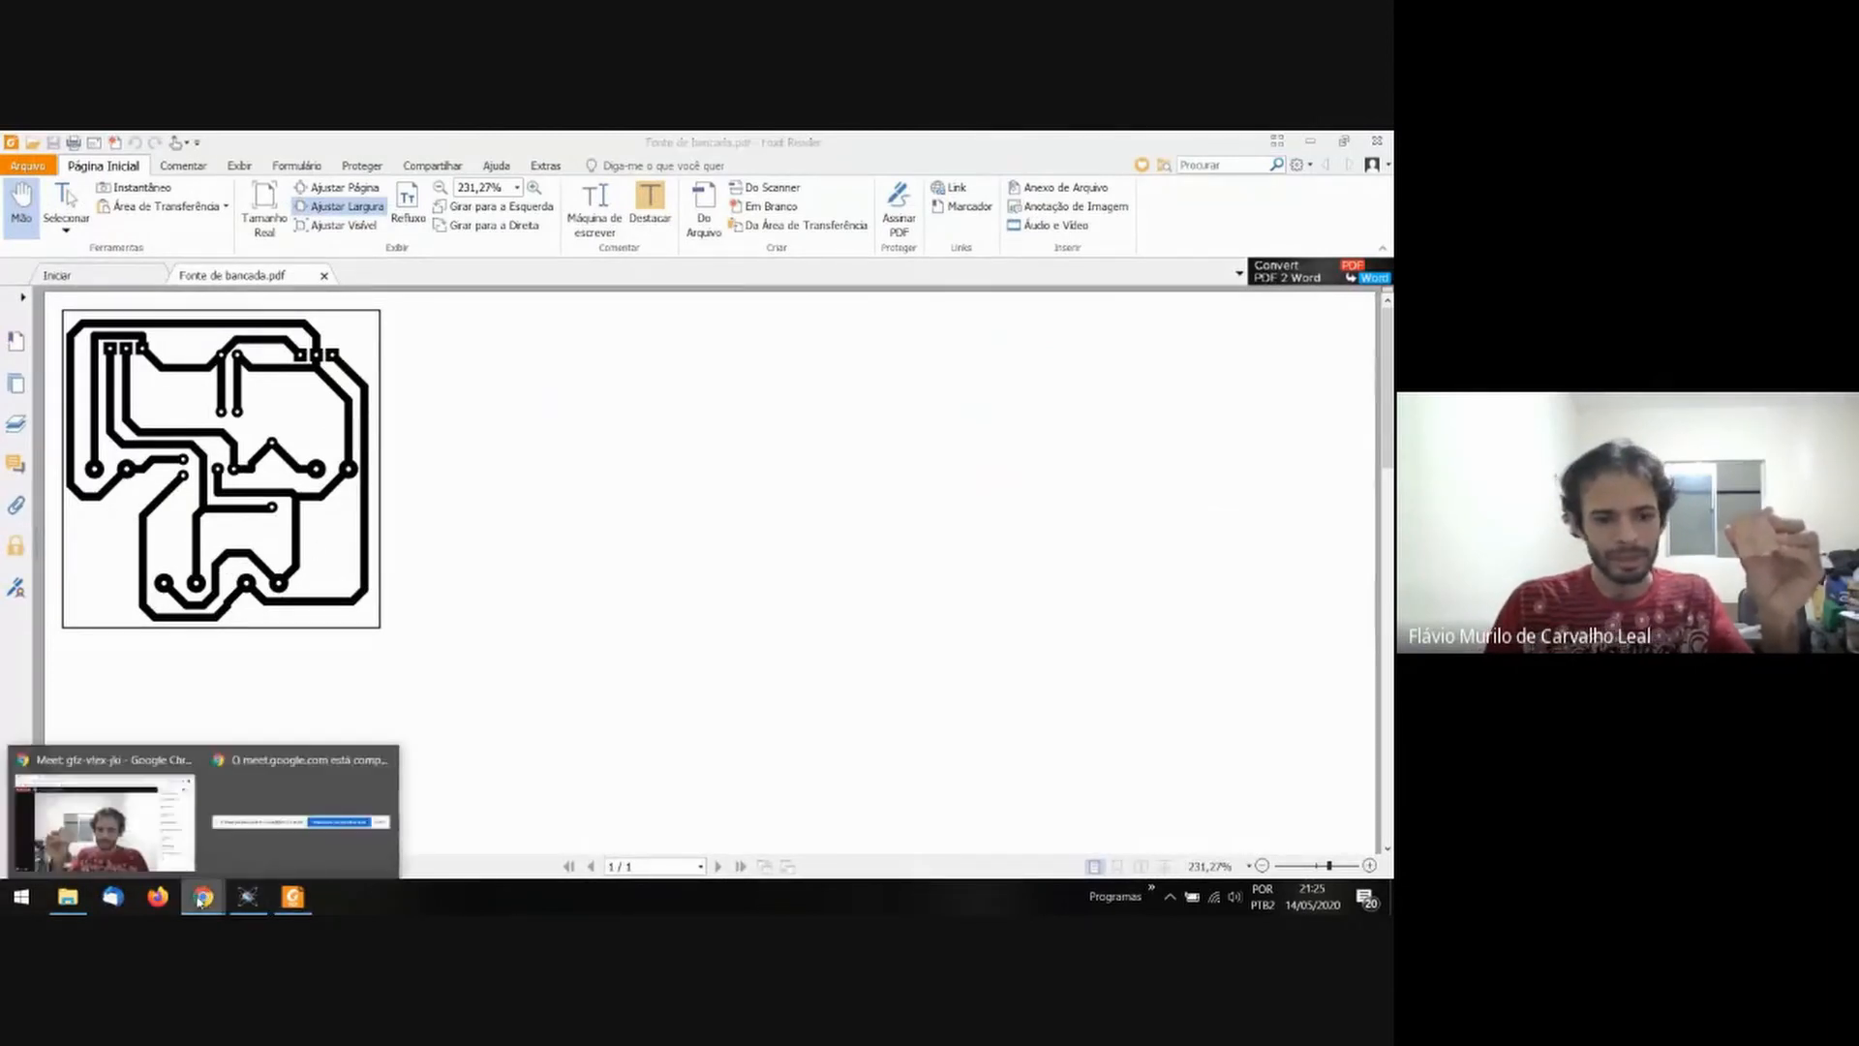
{"action": "left_click", "coordinate": [117, 816]}
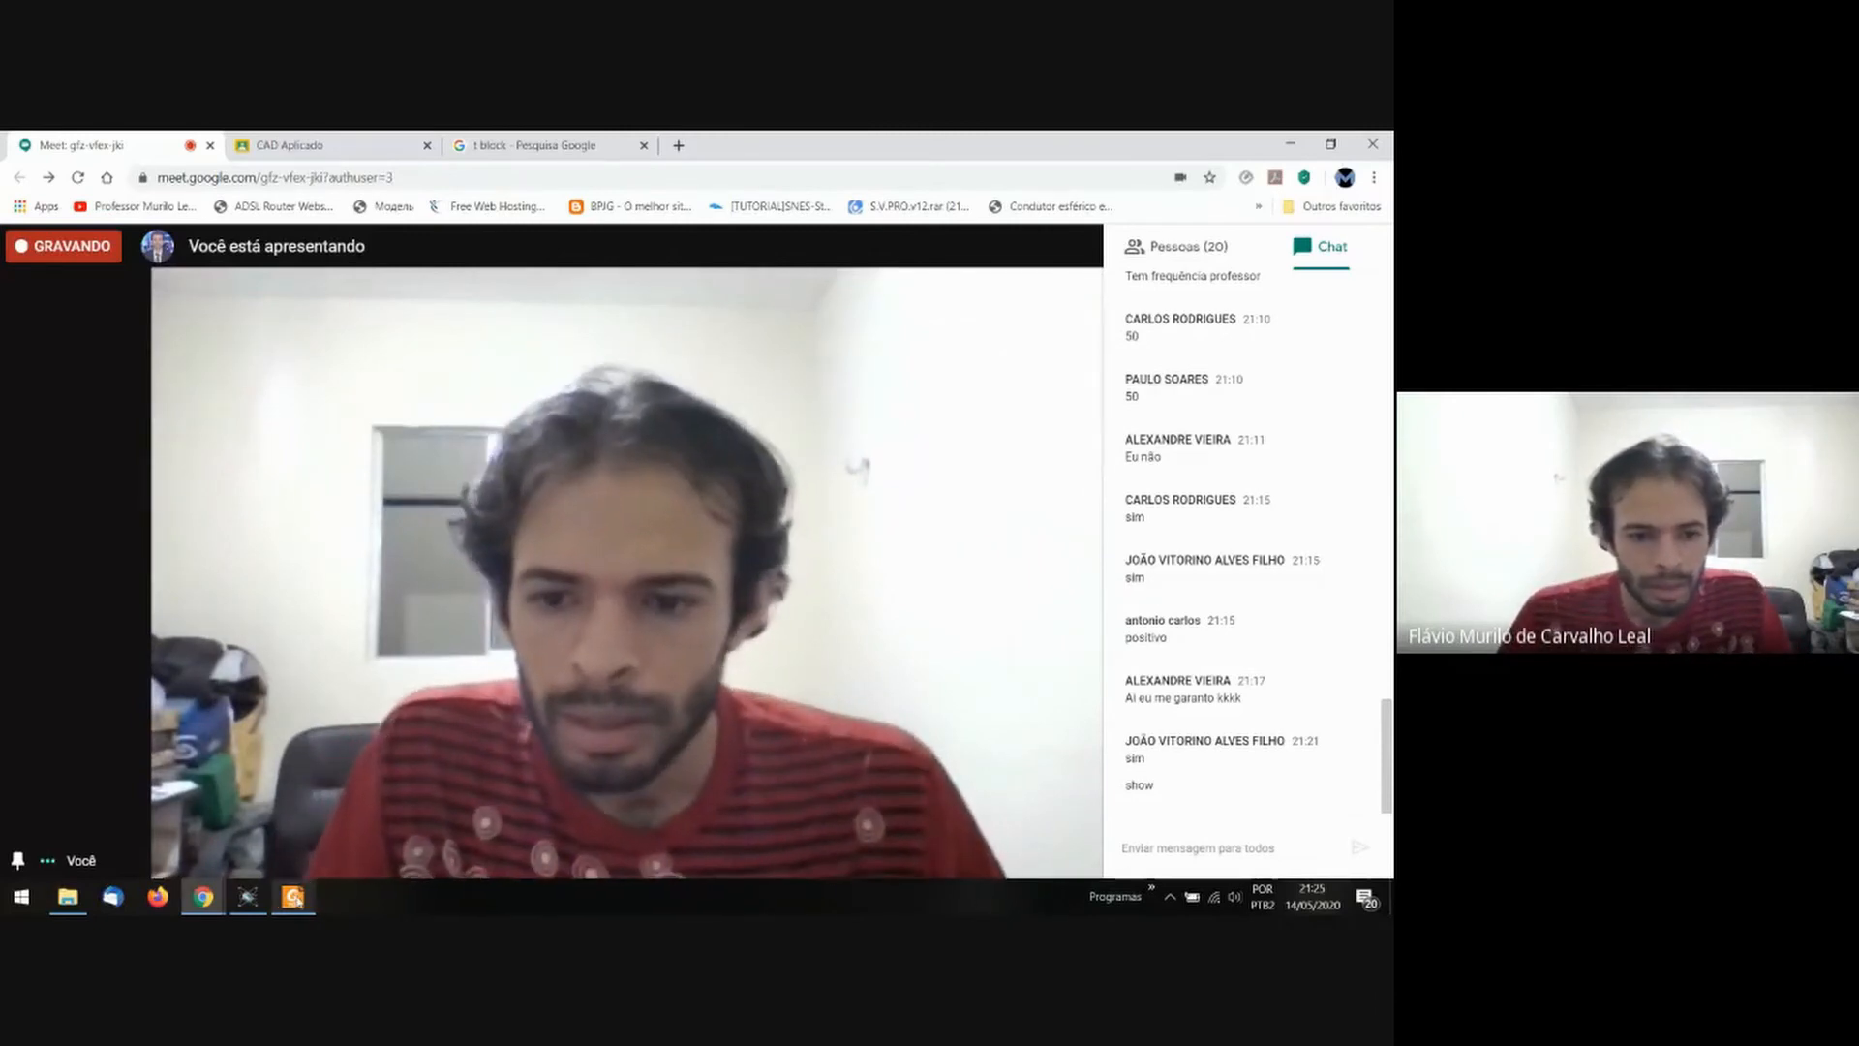
{"action": "mouse_move", "coordinate": [296, 899]}
{"action": "left_click", "coordinate": [197, 848]}
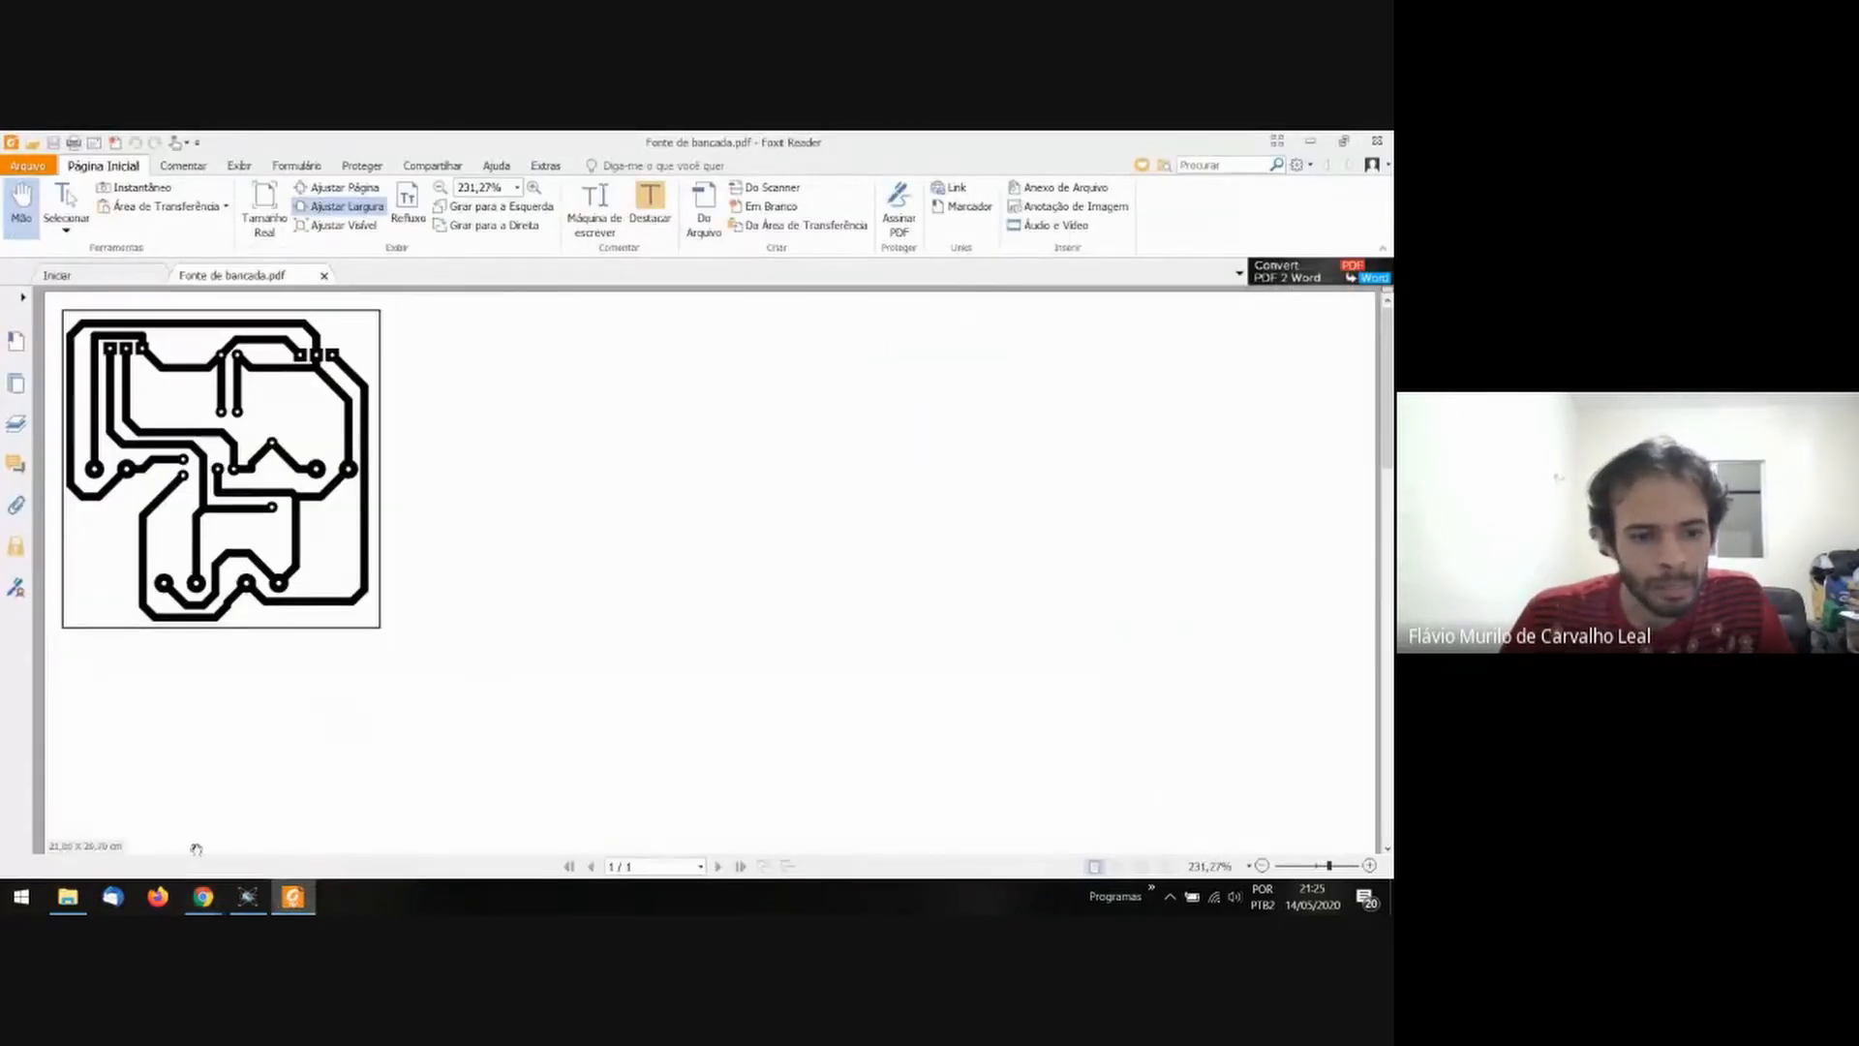
{"action": "mouse_move", "coordinate": [203, 897]}
{"action": "left_click", "coordinate": [145, 823]}
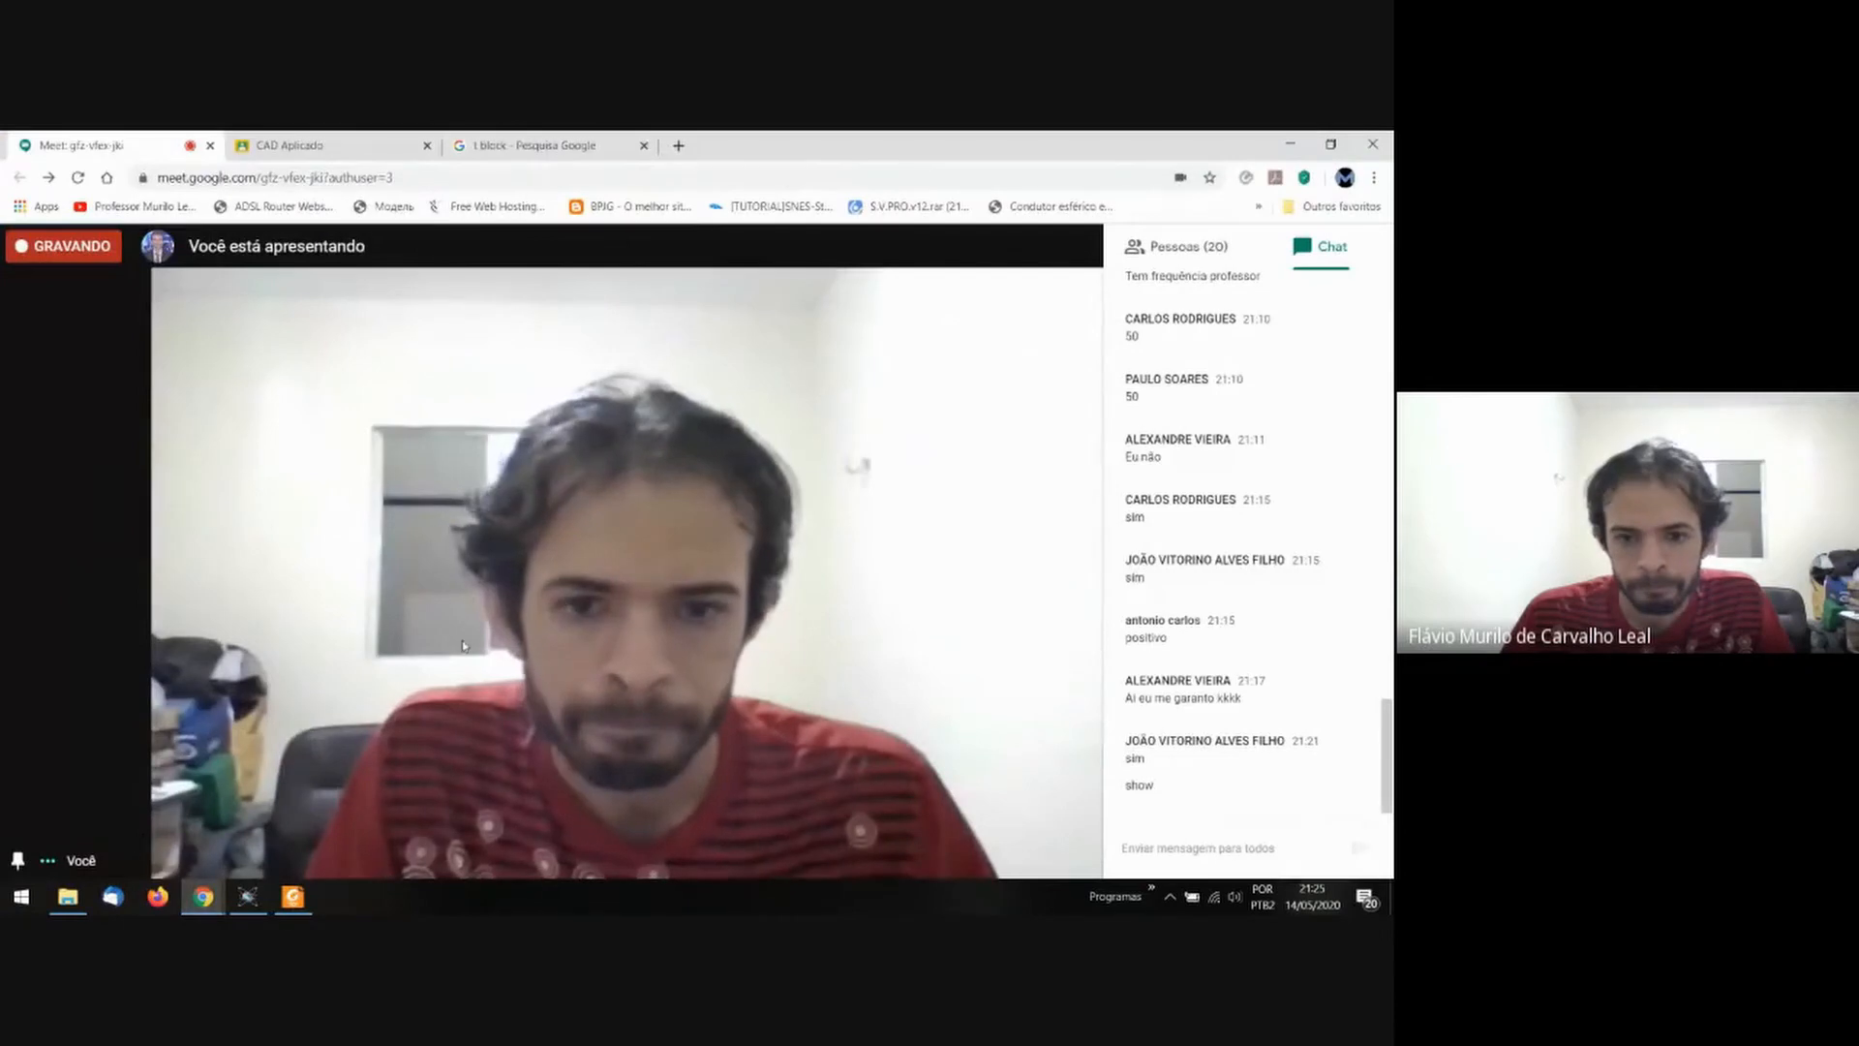
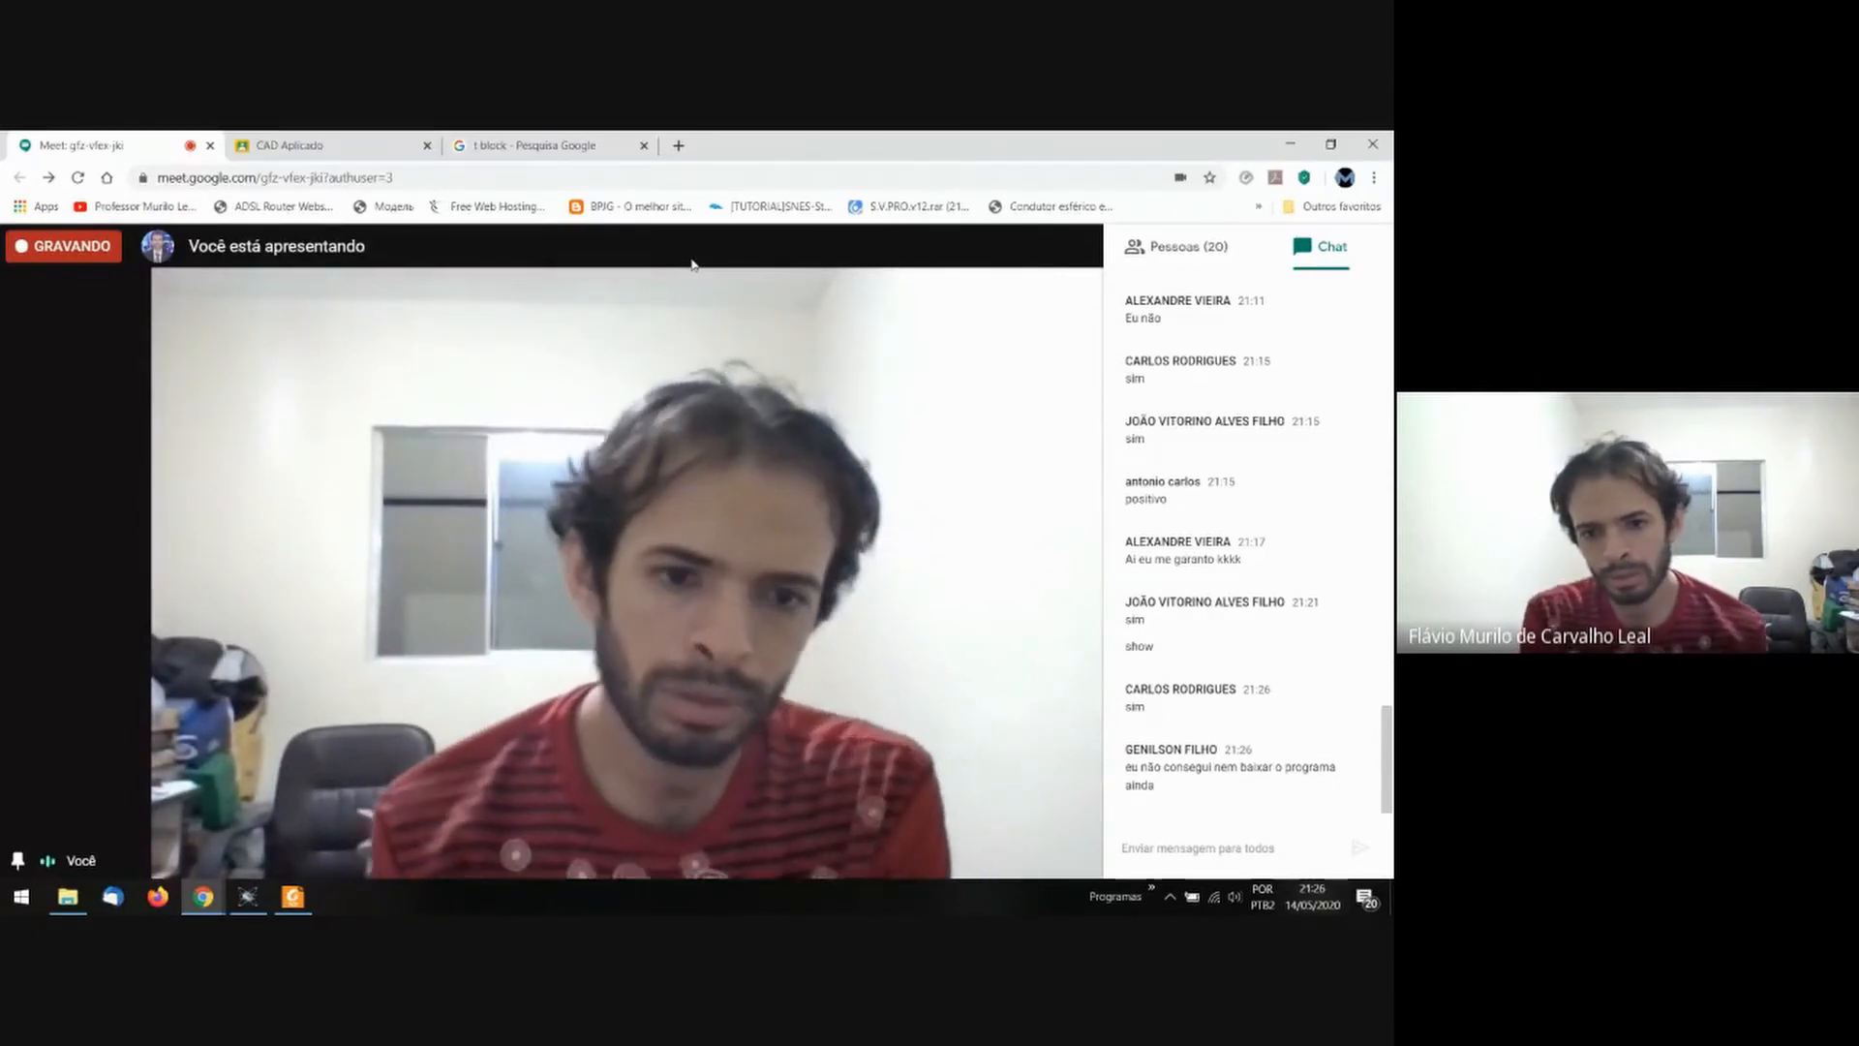
Switch to Proteus, examine the assembled board from above in the 3D Visualizer, and close the 3D view.
{"action": "left_click", "coordinate": [260, 900]}
{"action": "scroll", "coordinate": [310, 272], "scroll_direction": "down", "scroll_amount": 1}
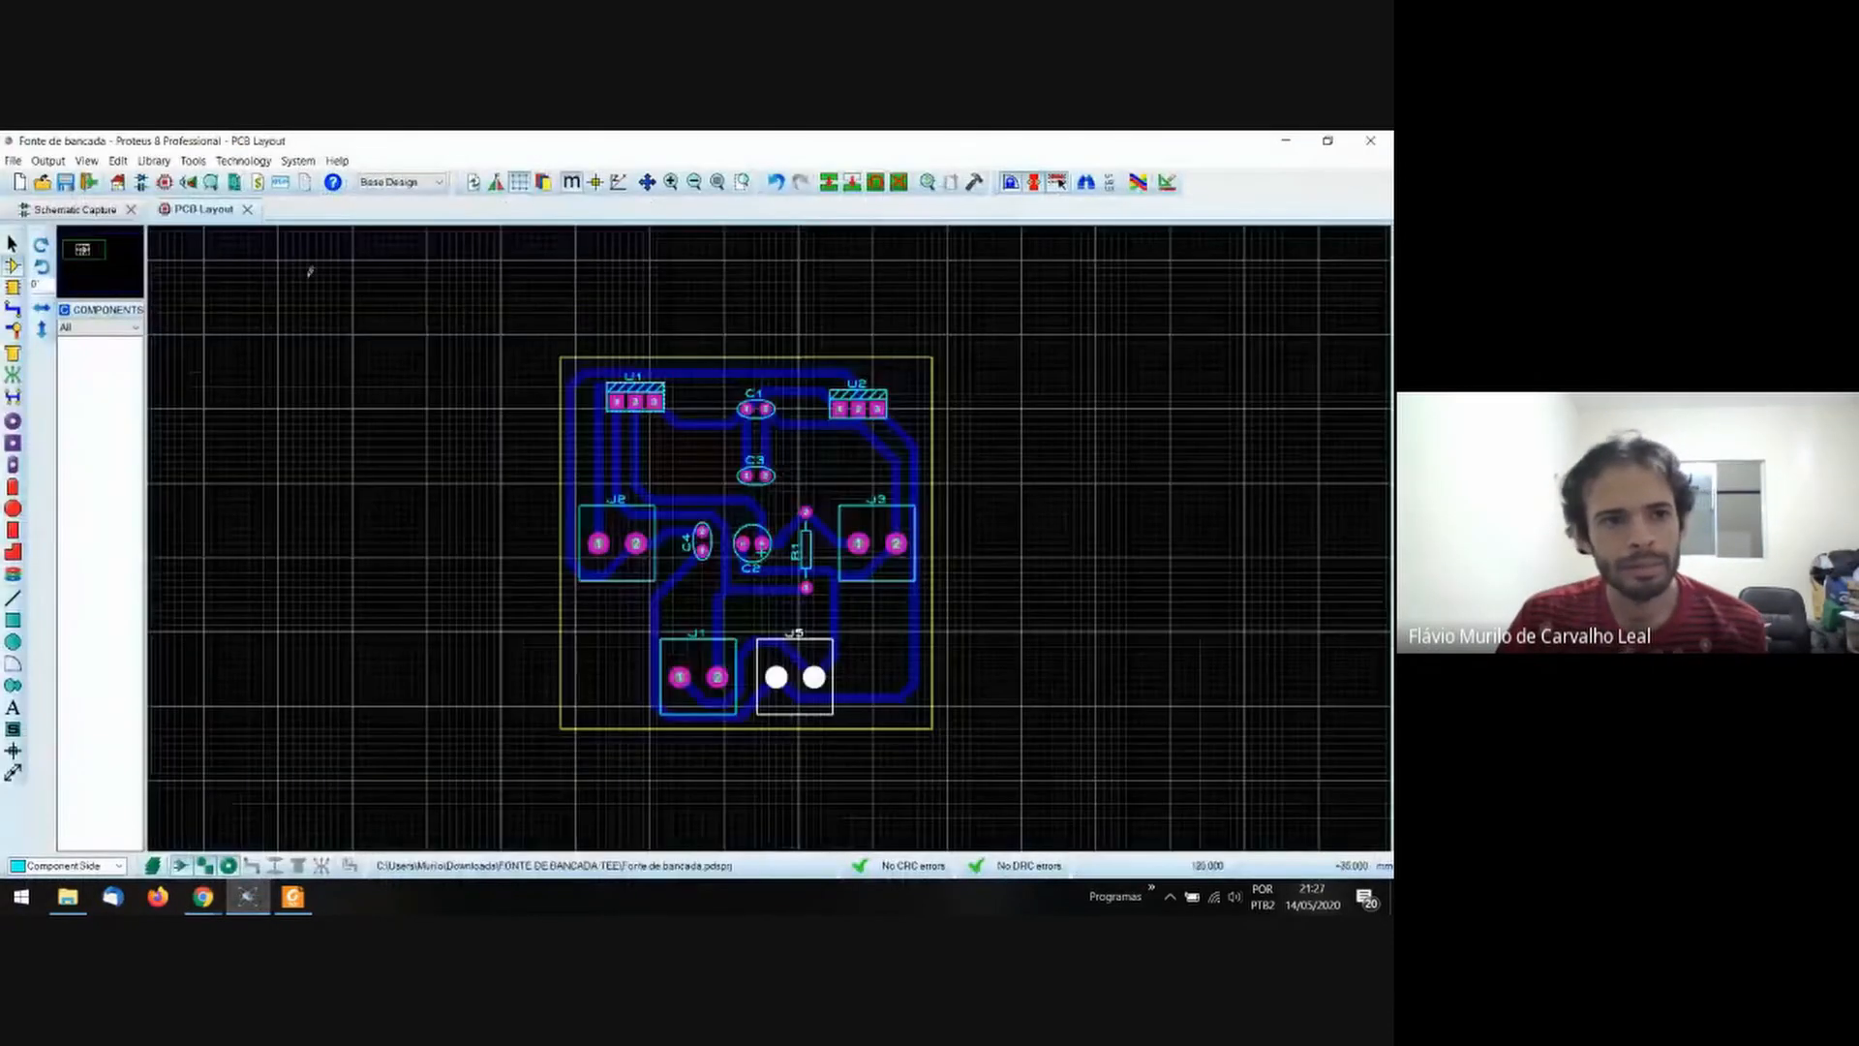
{"action": "left_click", "coordinate": [190, 185]}
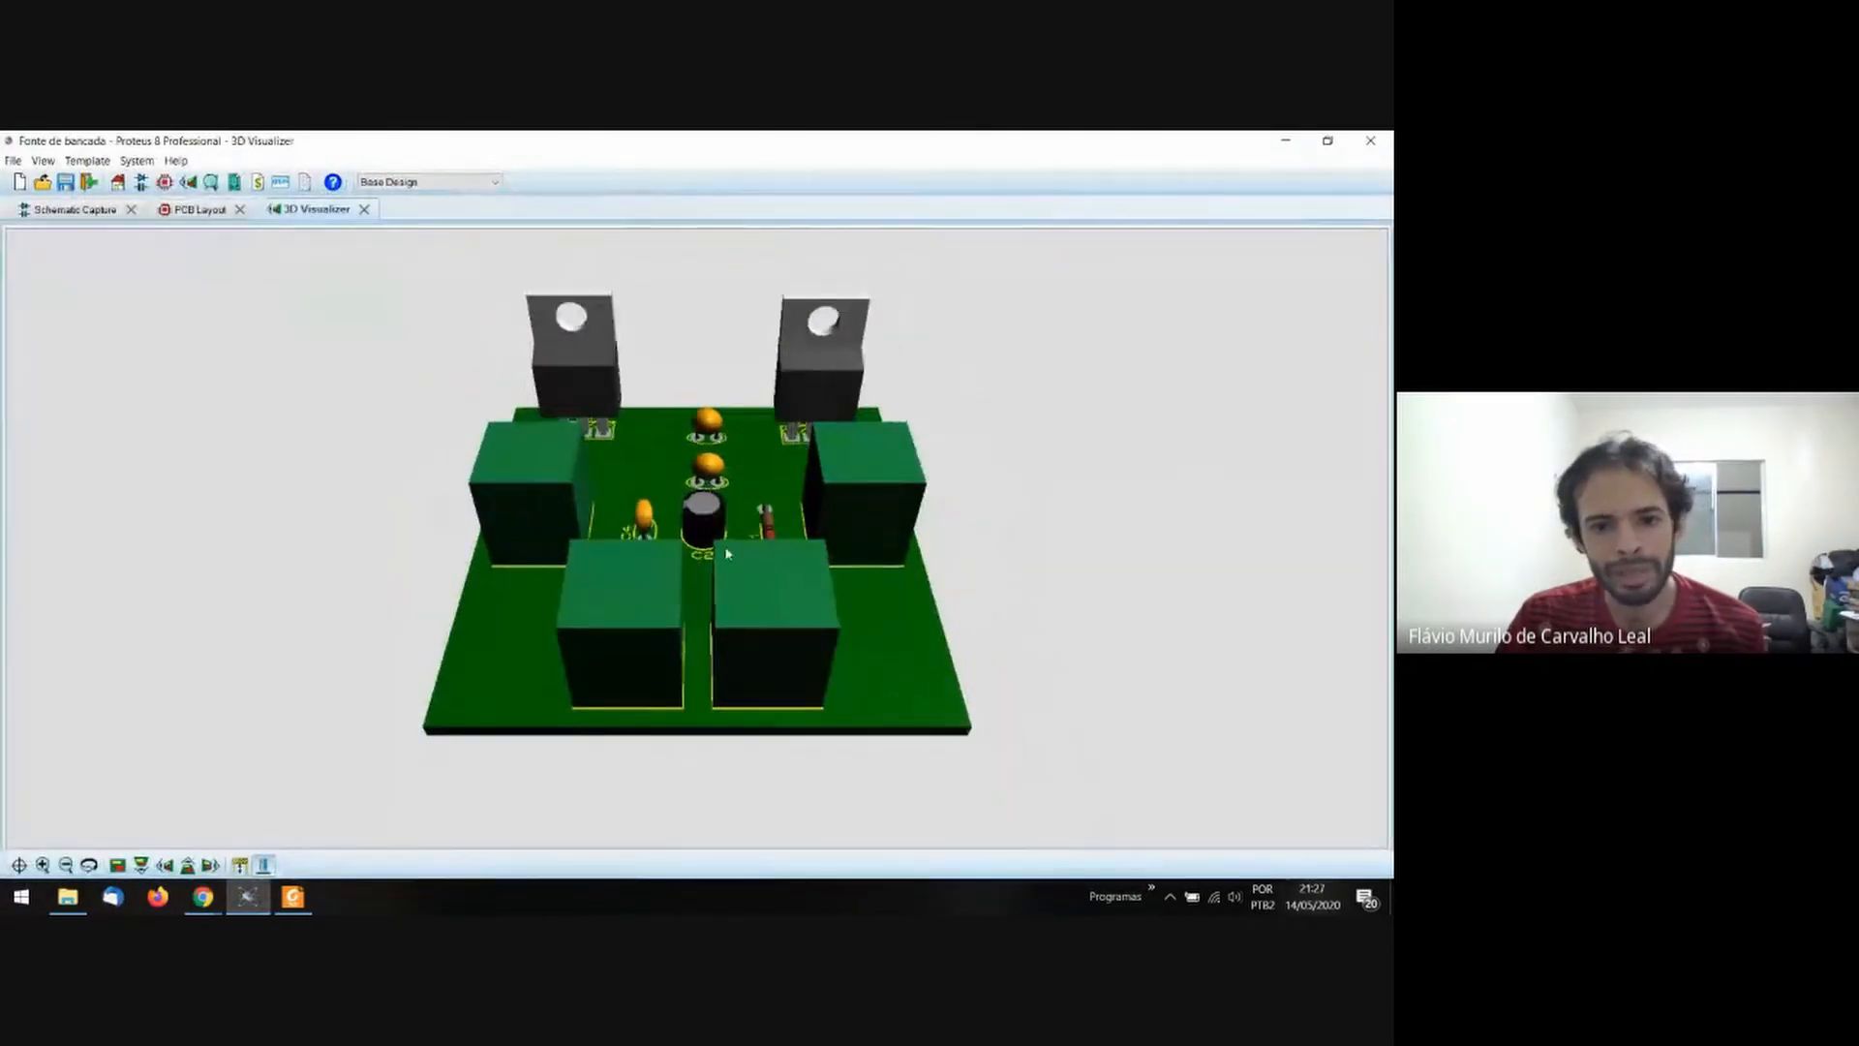
{"action": "left_click_drag", "start_coordinate": [727, 554], "coordinate": [698, 544]}
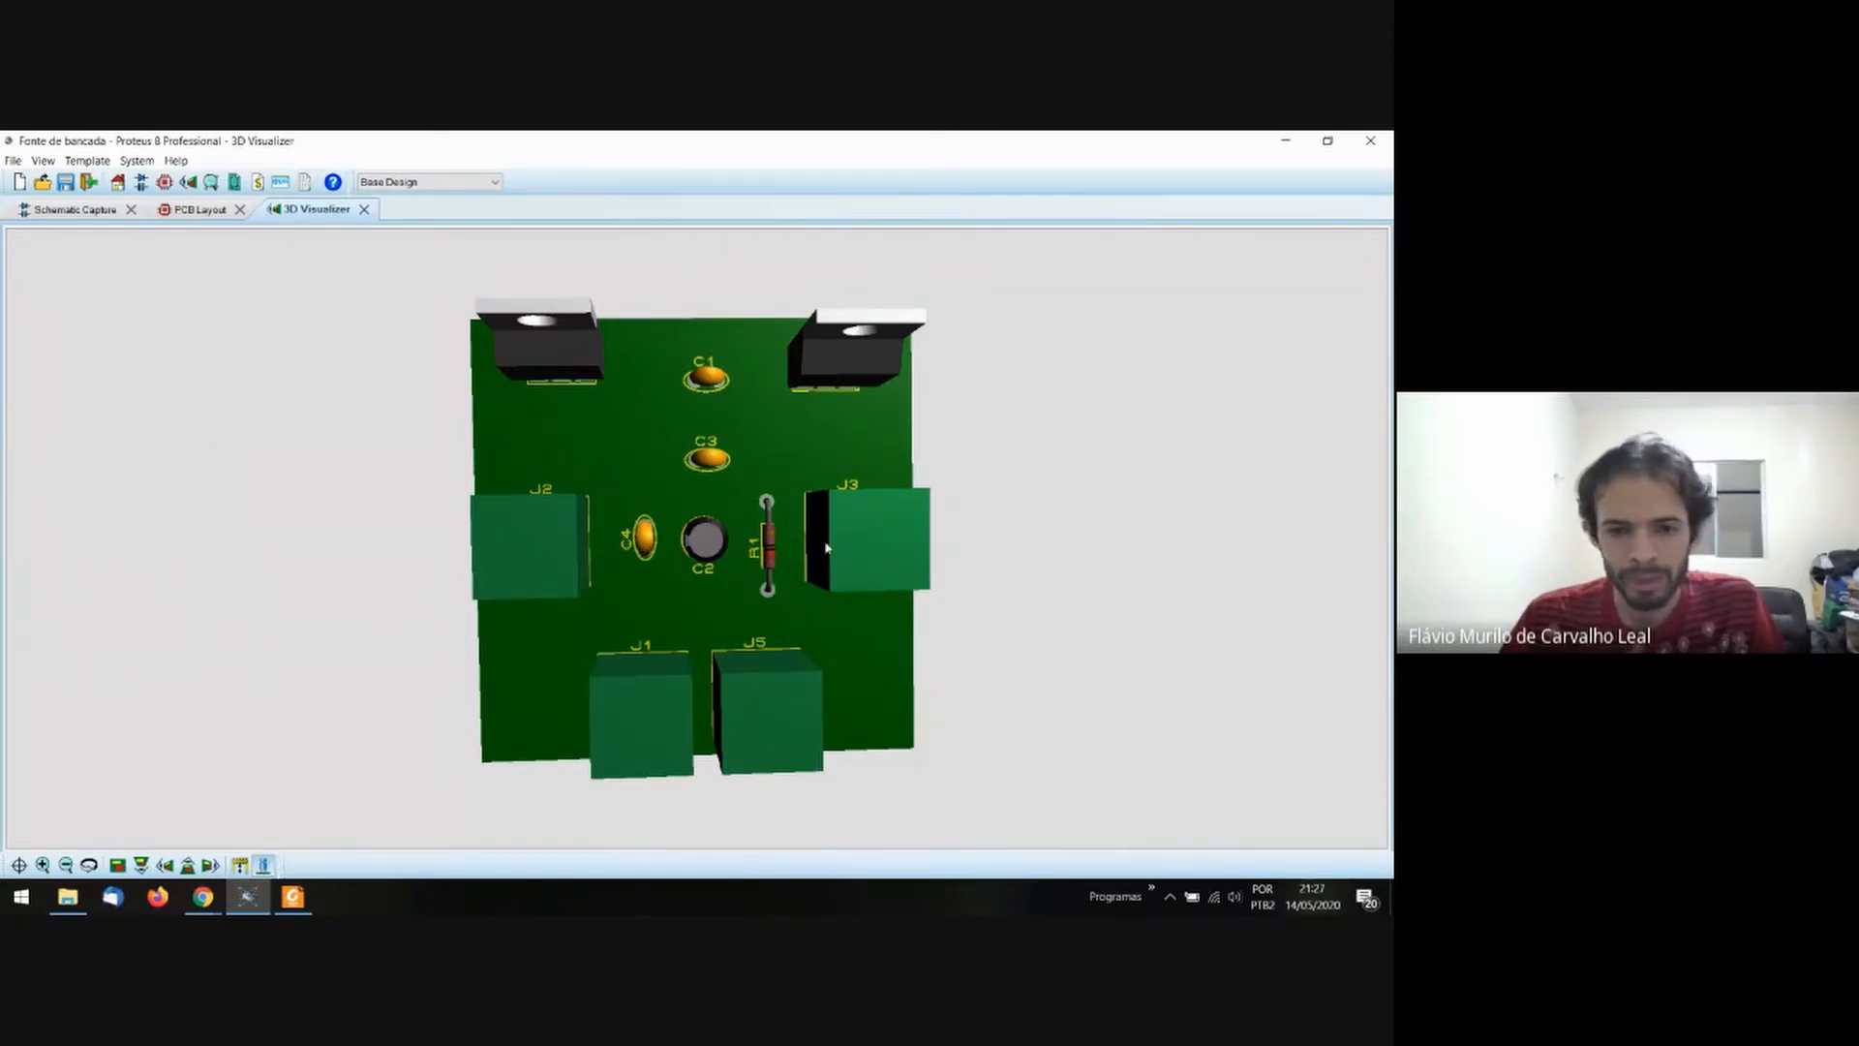
{"action": "middle_click", "coordinate": [704, 577]}
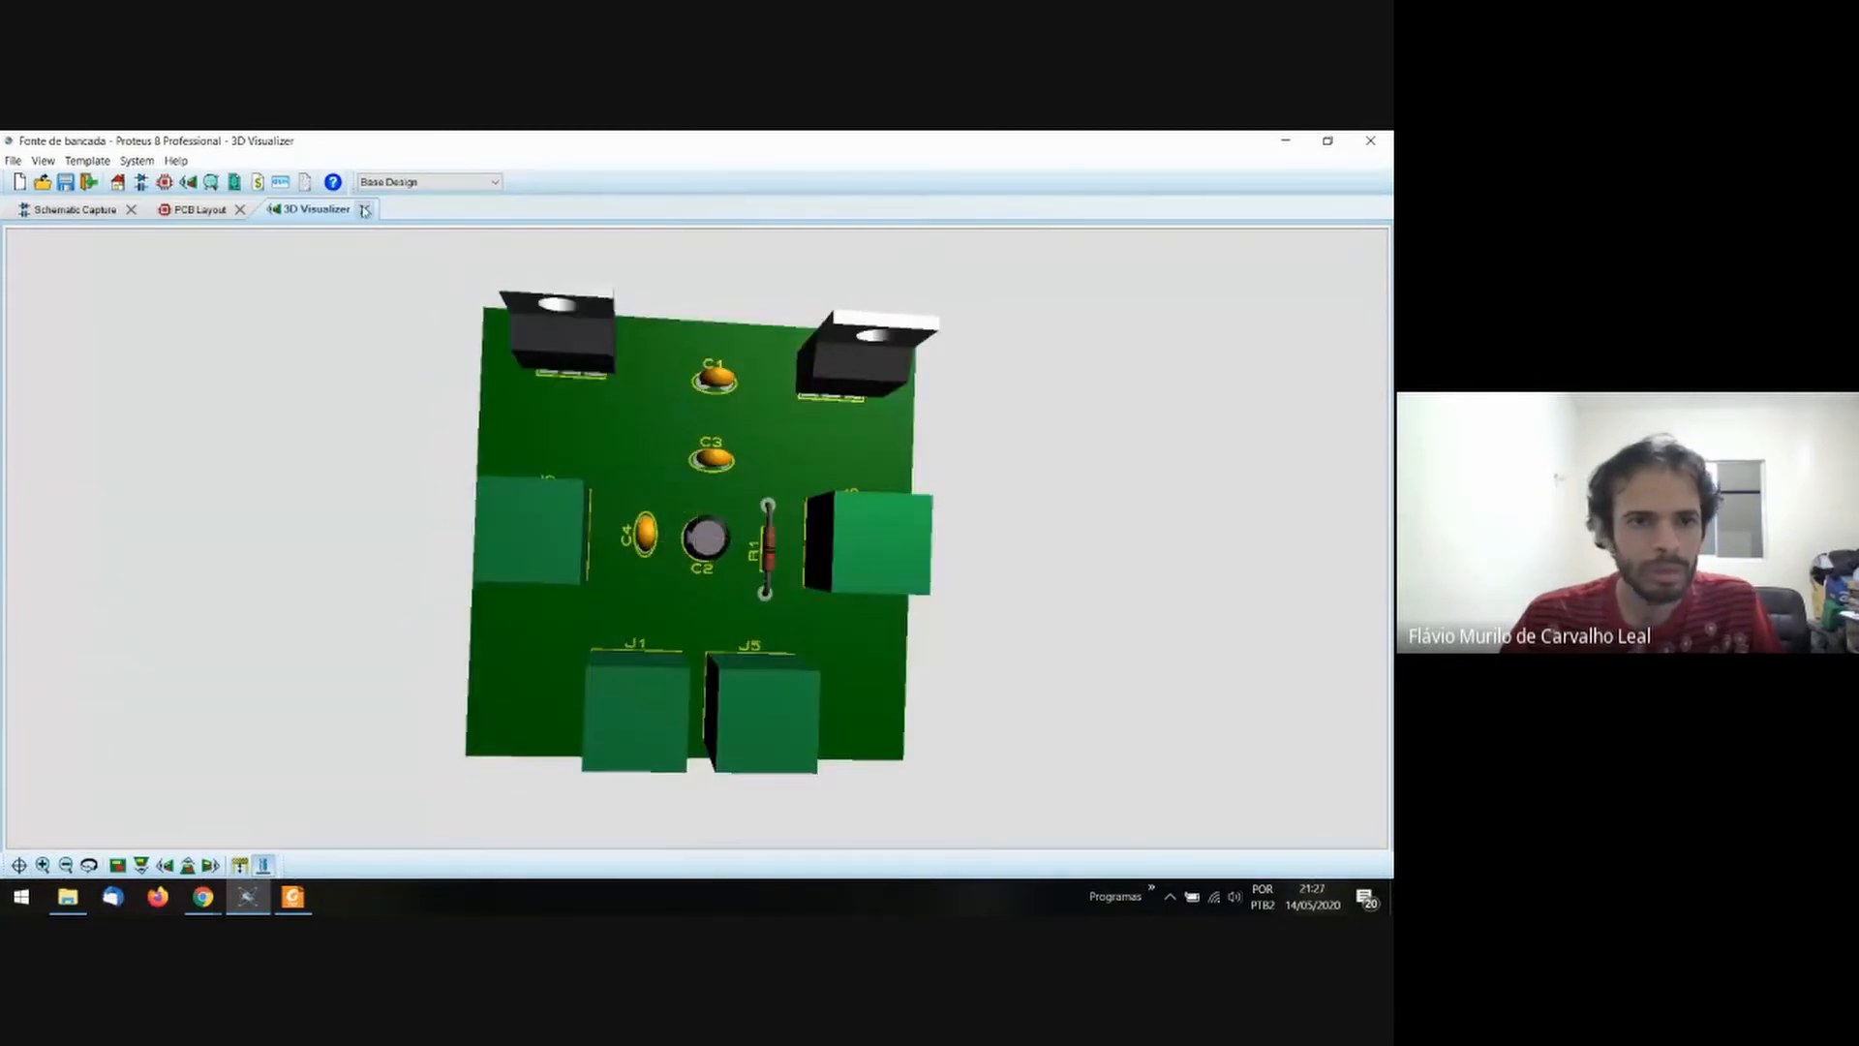
{"action": "left_click", "coordinate": [365, 210]}
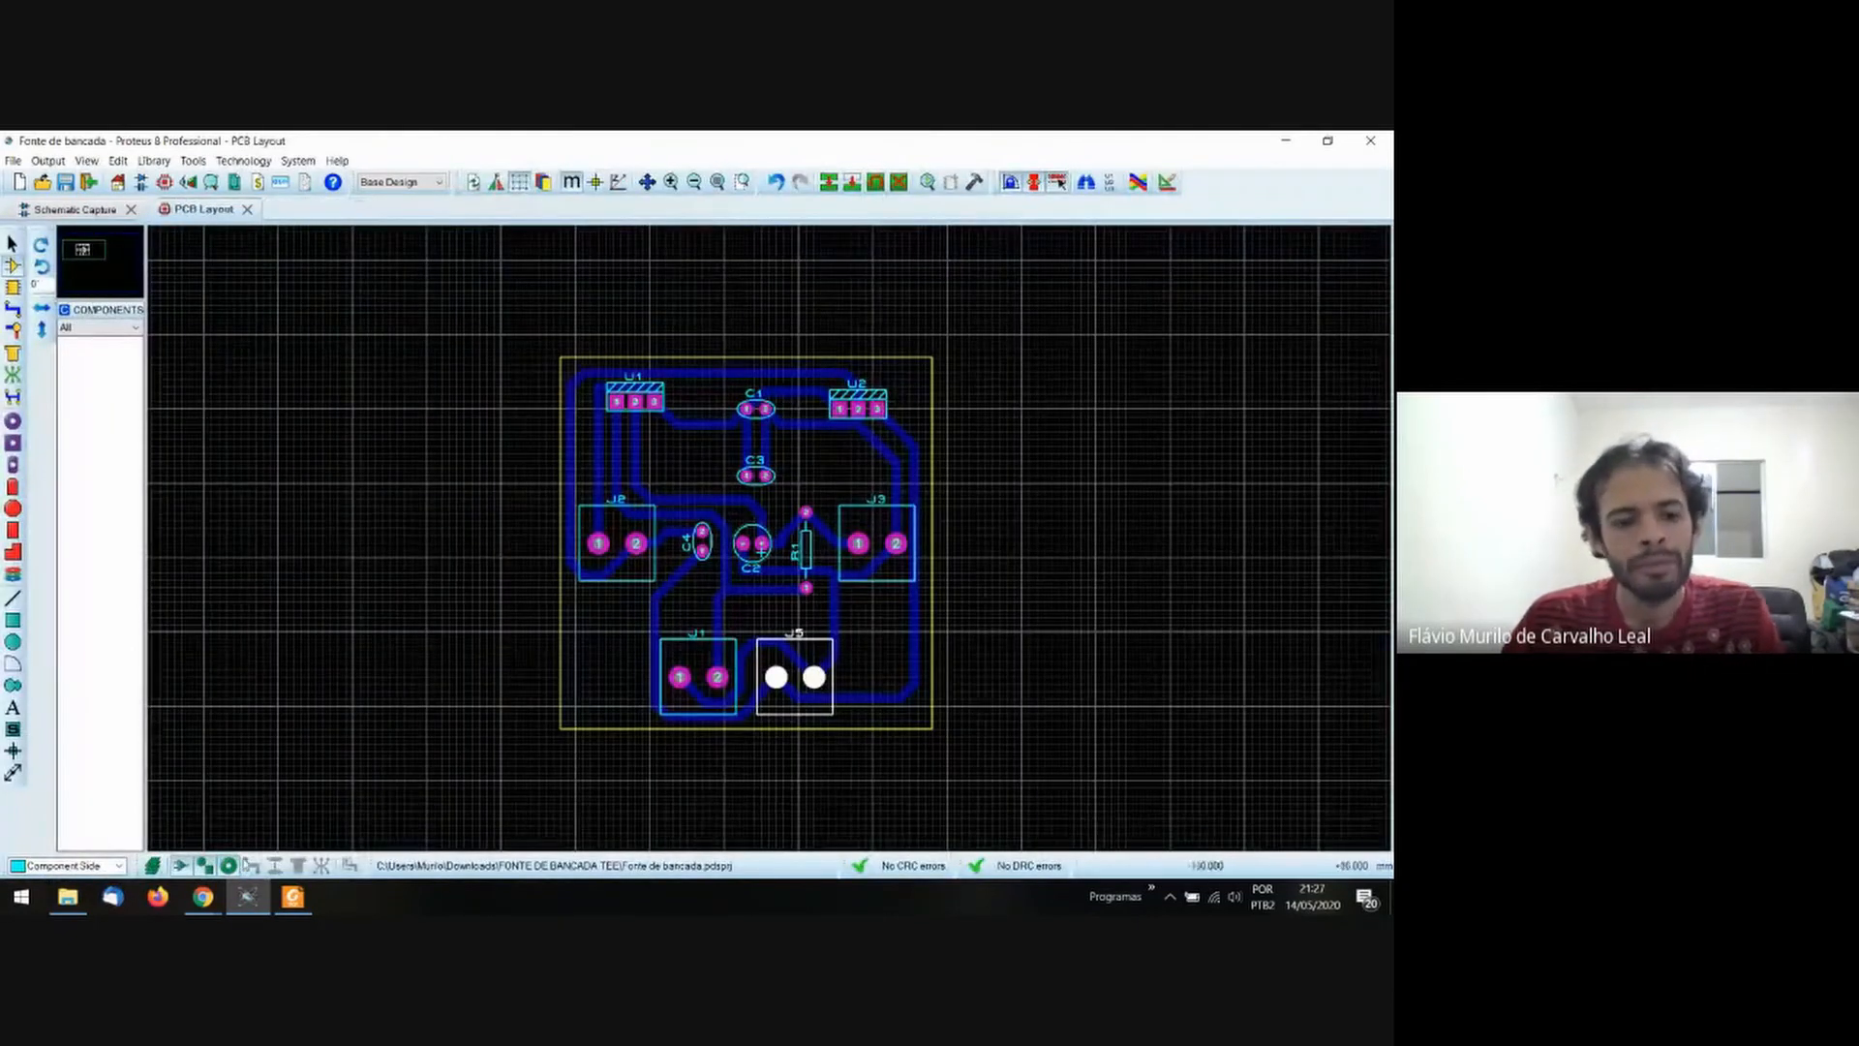
Switch to Foxit Reader, review the printed copper artwork, and close Fonte de bancada.pdf.
{"action": "left_click", "coordinate": [292, 896]}
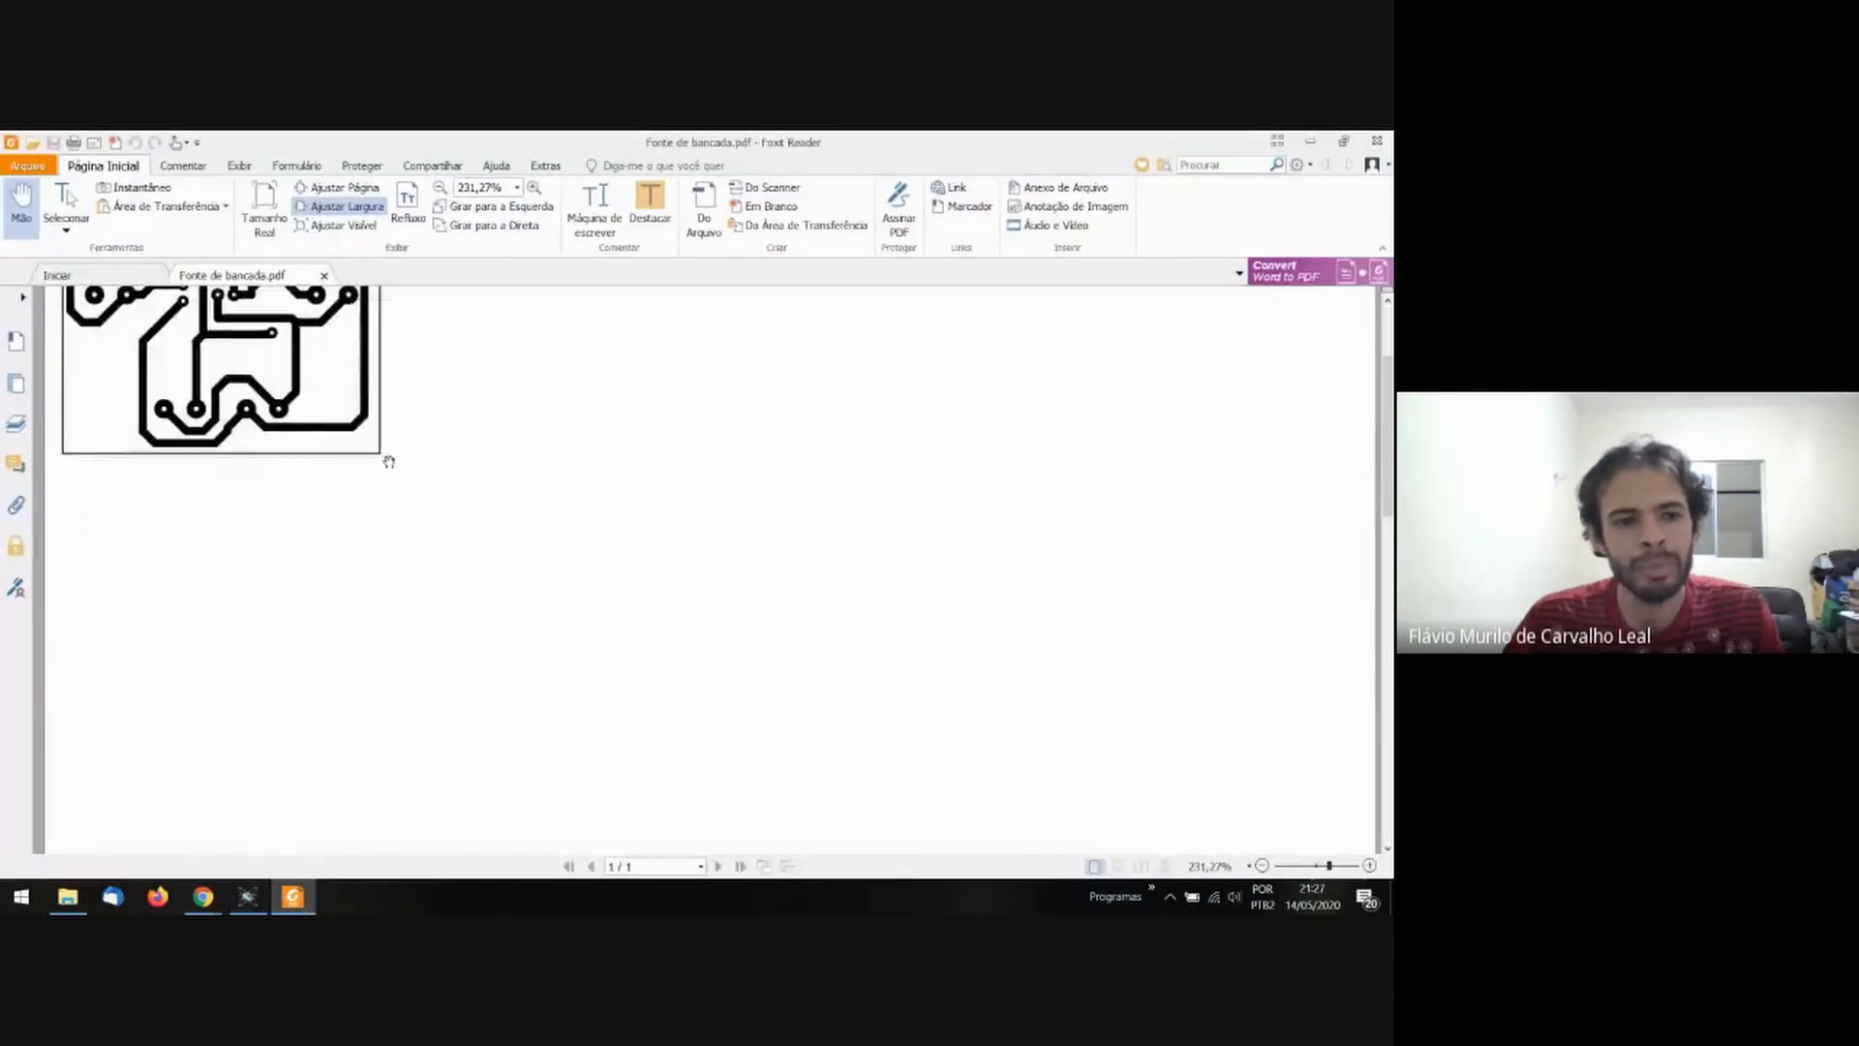
{"action": "scroll", "coordinate": [388, 461], "scroll_direction": "up", "scroll_amount": 3}
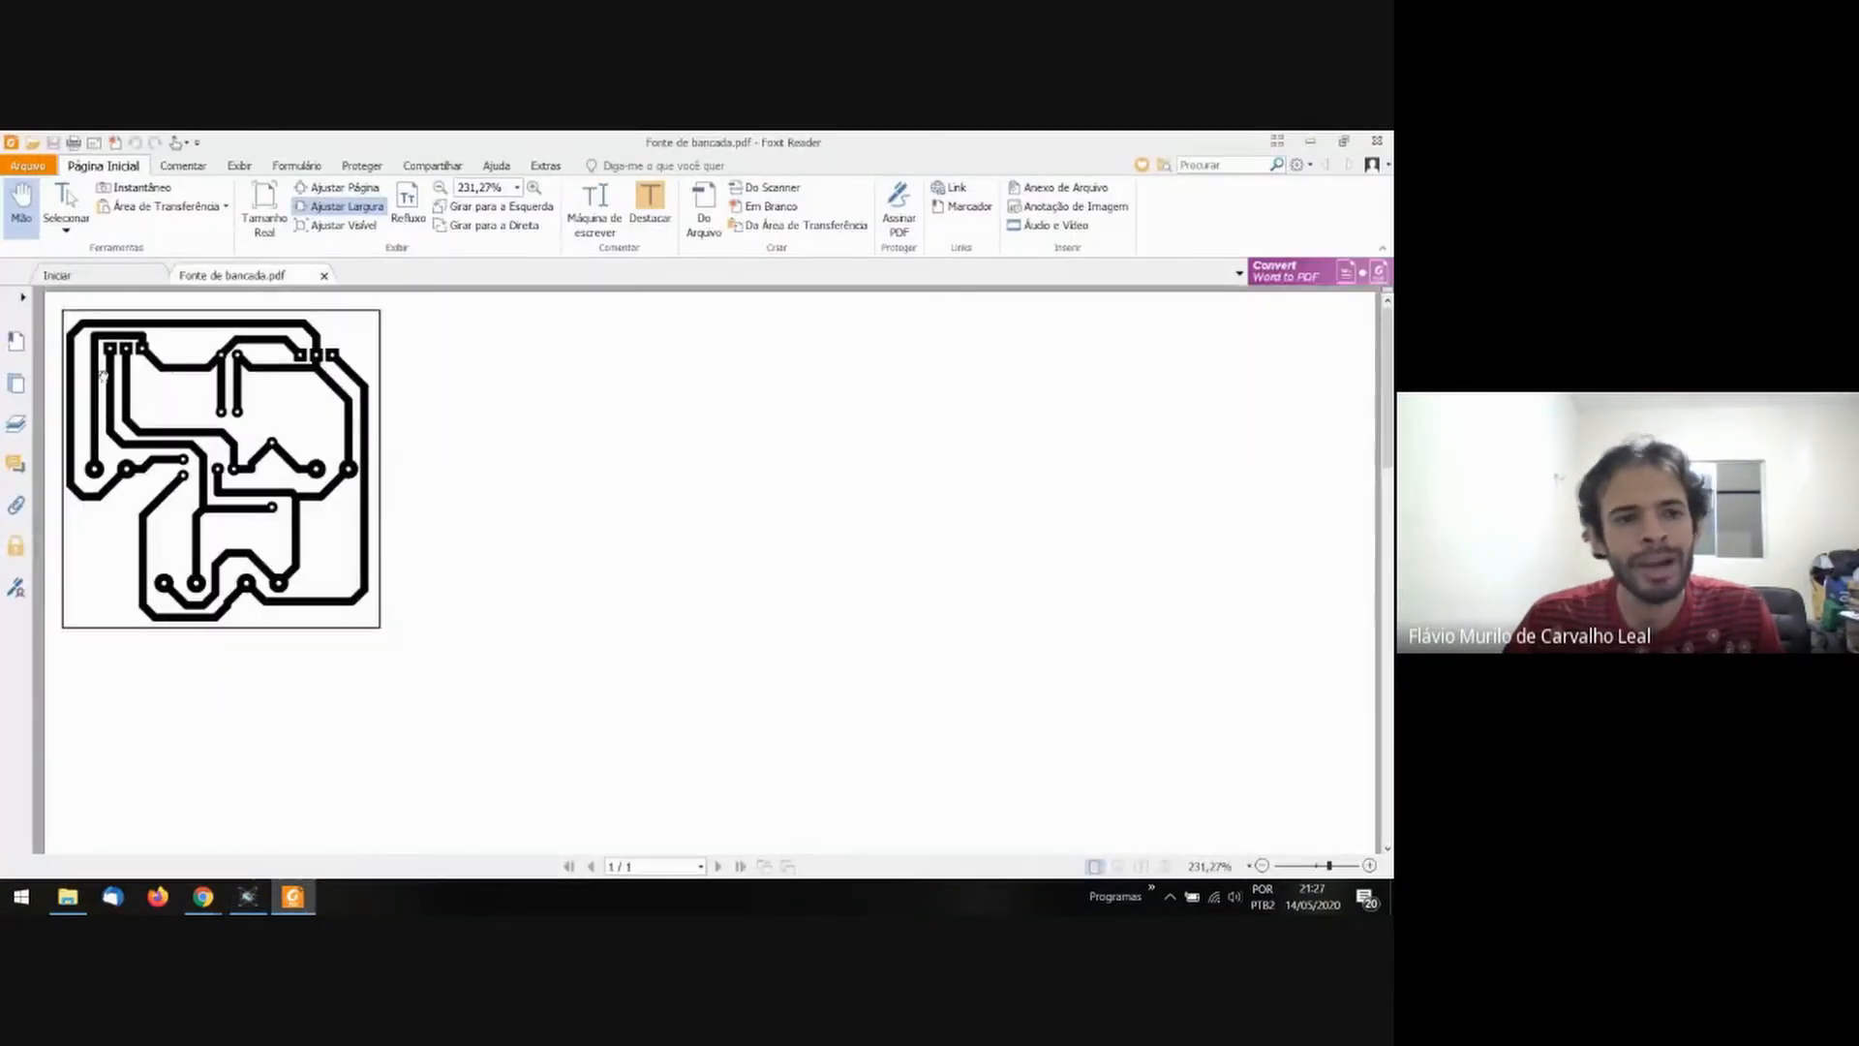
{"action": "left_click", "coordinate": [325, 277]}
Return to the Proteus PCB layout and select the entire board with all its components and tracks.
{"action": "left_click", "coordinate": [248, 897]}
{"action": "scroll", "coordinate": [764, 531], "scroll_direction": "down", "scroll_amount": 4}
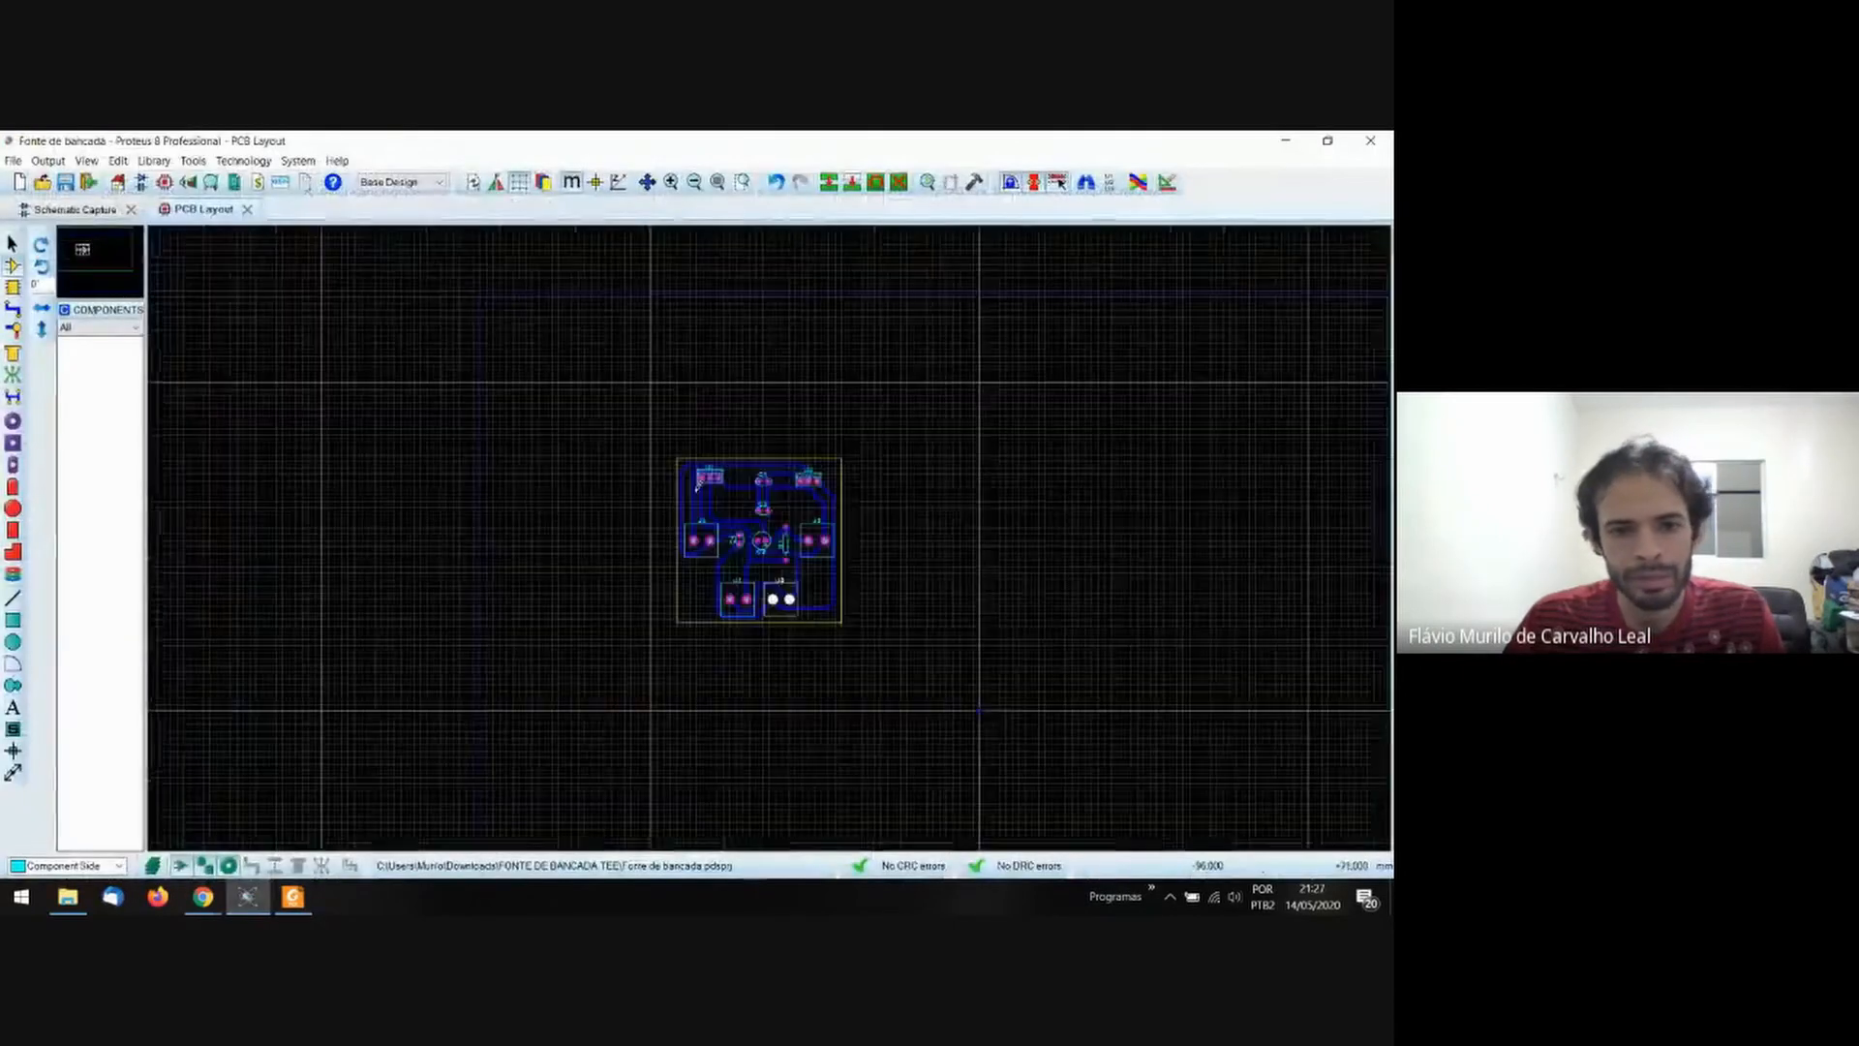
{"action": "scroll", "coordinate": [765, 532], "scroll_direction": "up", "scroll_amount": 2}
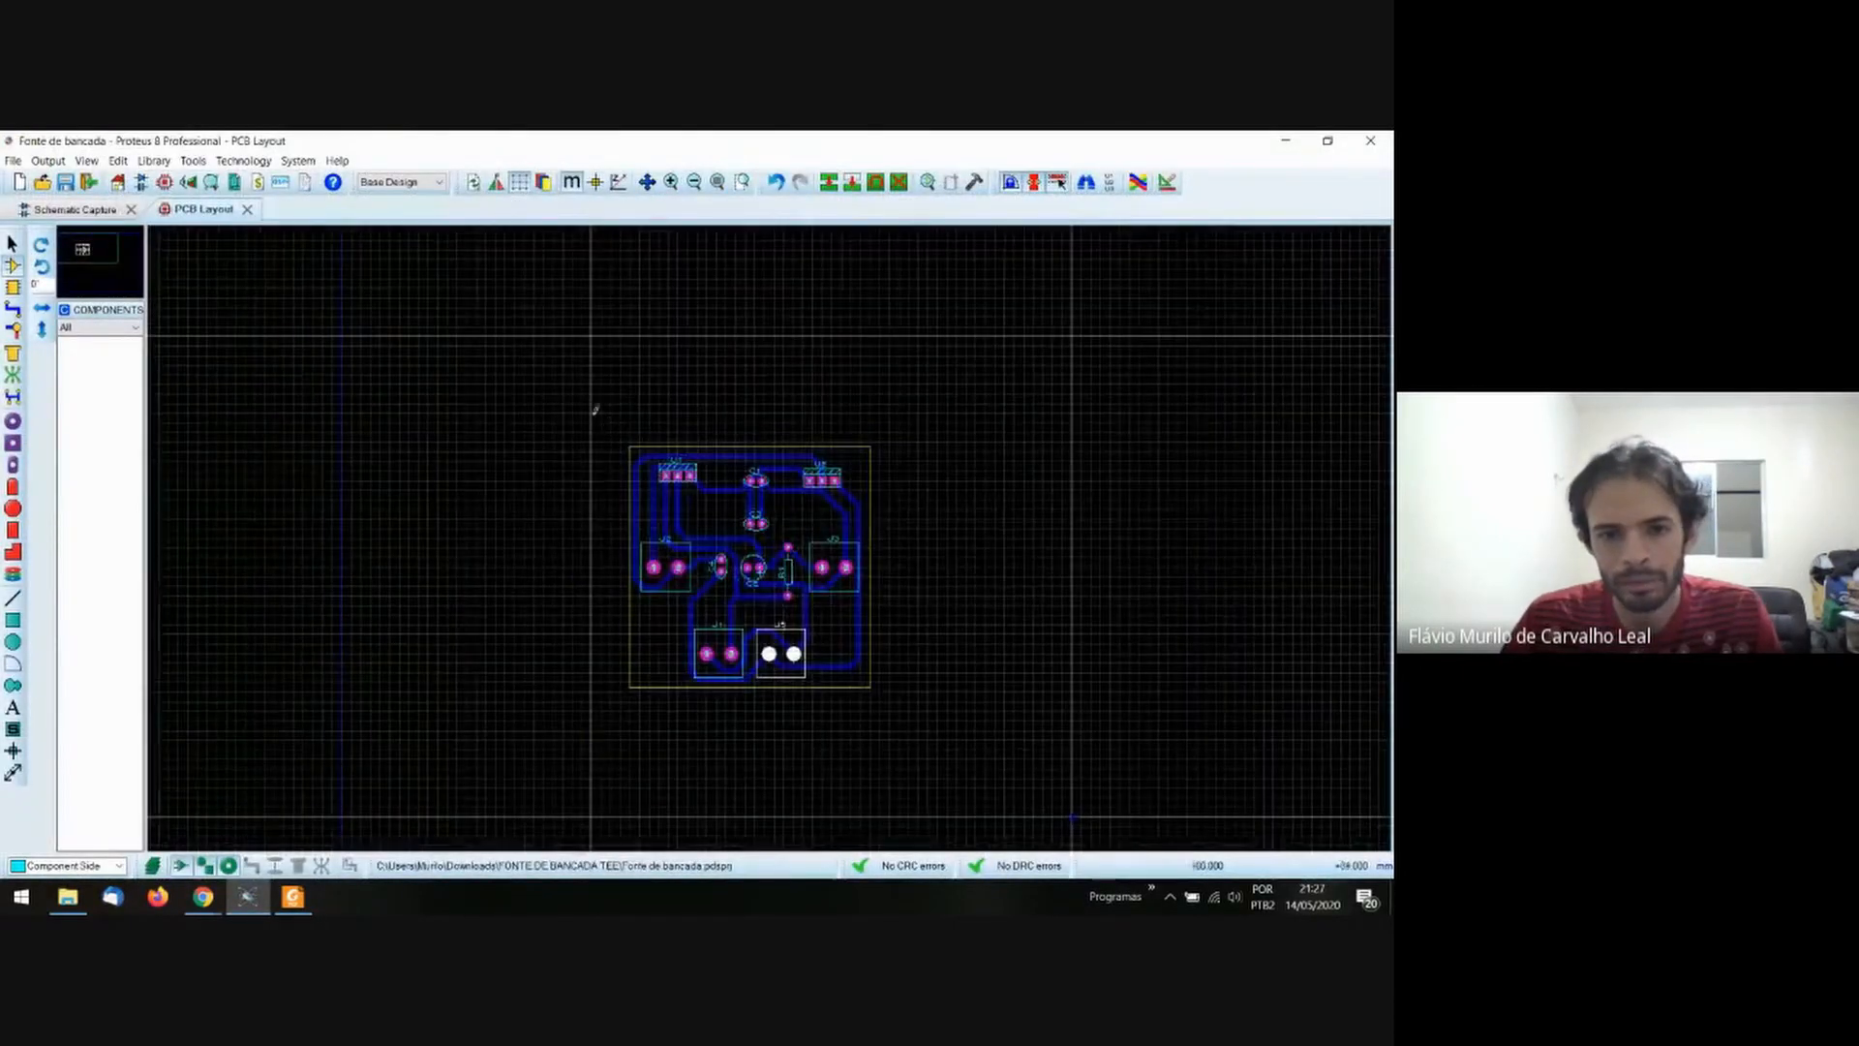
{"action": "left_click_drag", "start_coordinate": [592, 413], "coordinate": [918, 721]}
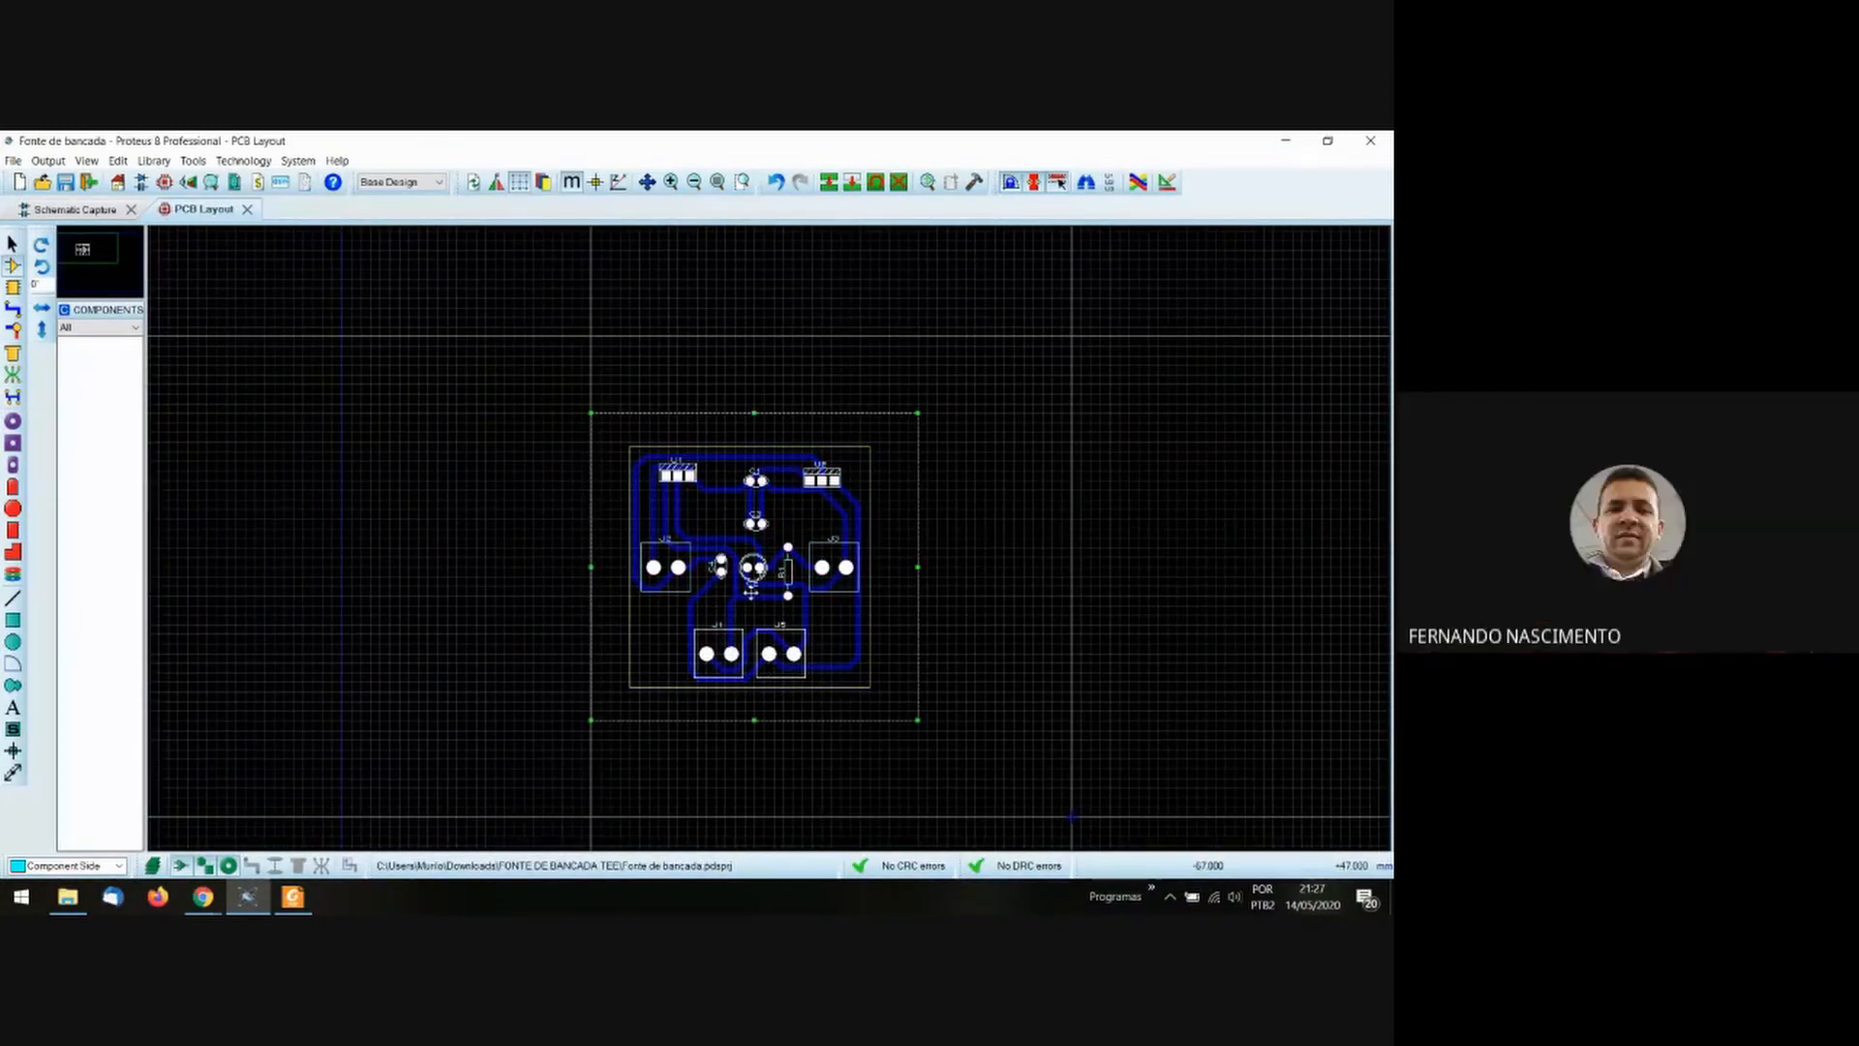
Switch to the Google Meet call and display its list of participants.
{"action": "left_click", "coordinate": [159, 816]}
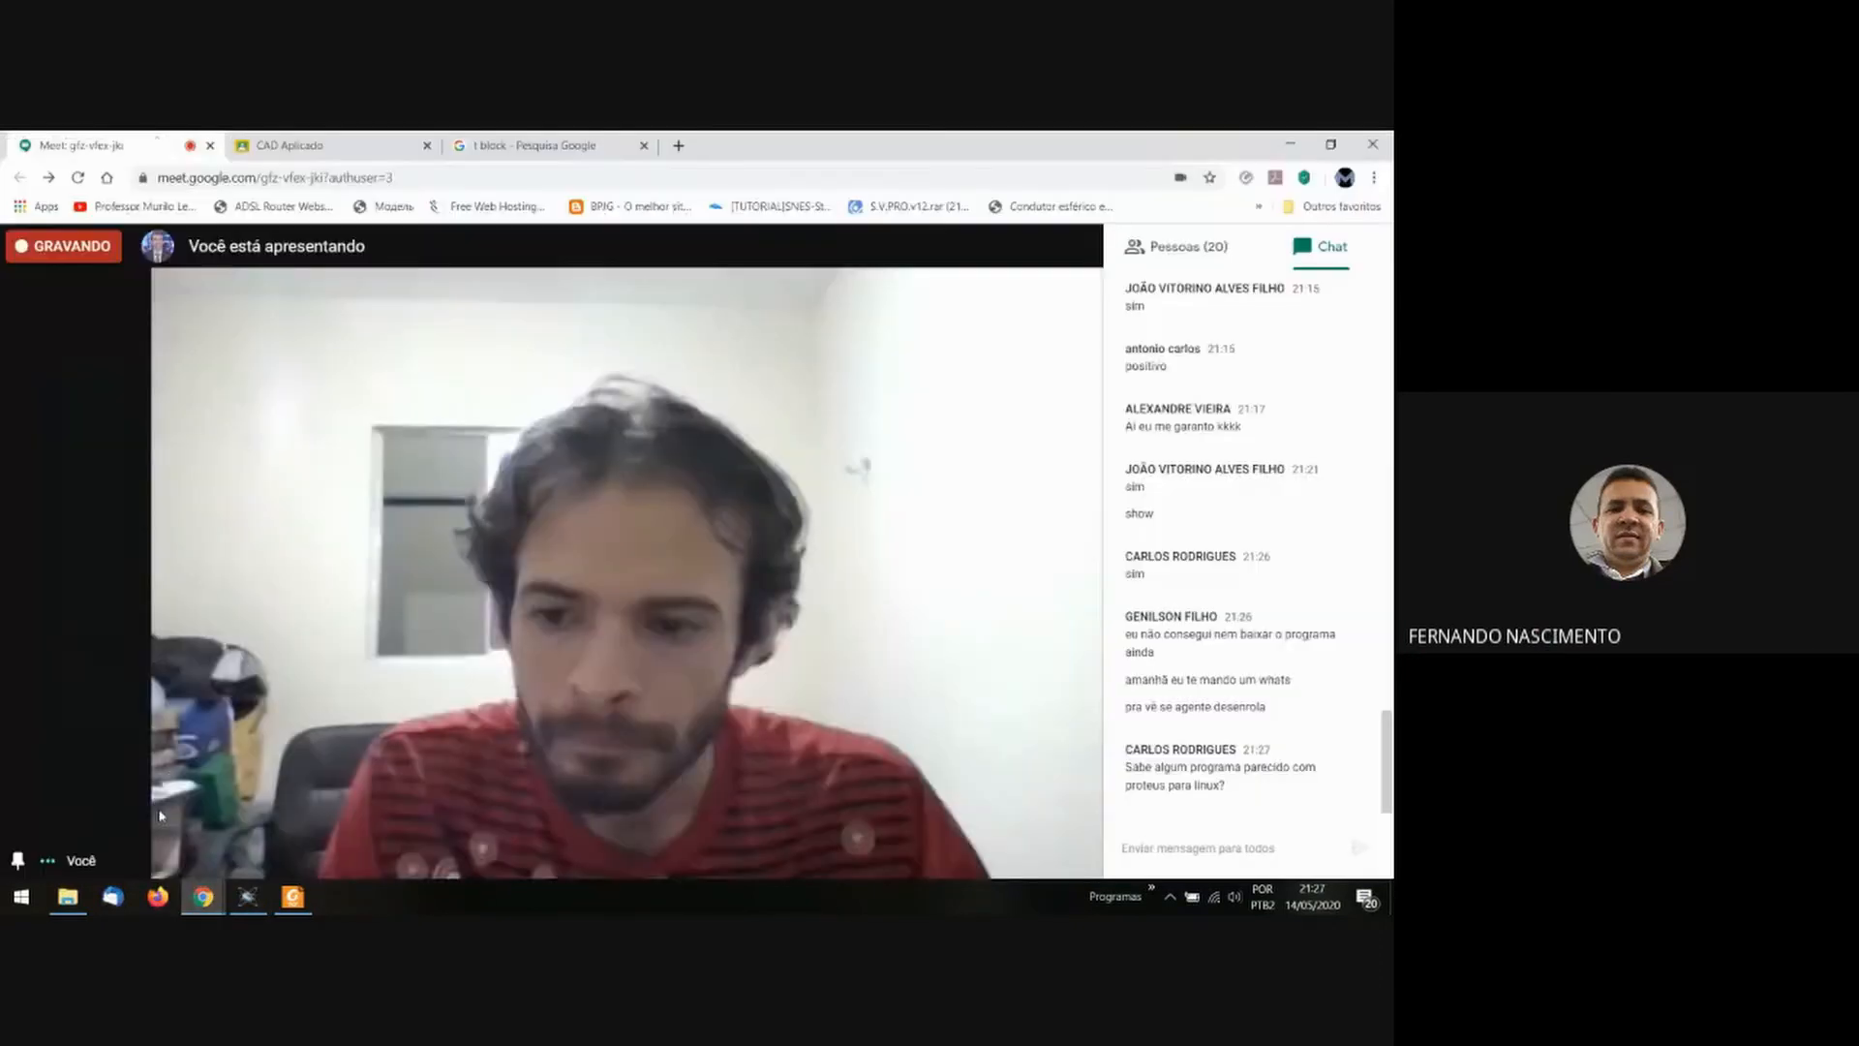
{"action": "left_click", "coordinate": [1175, 246]}
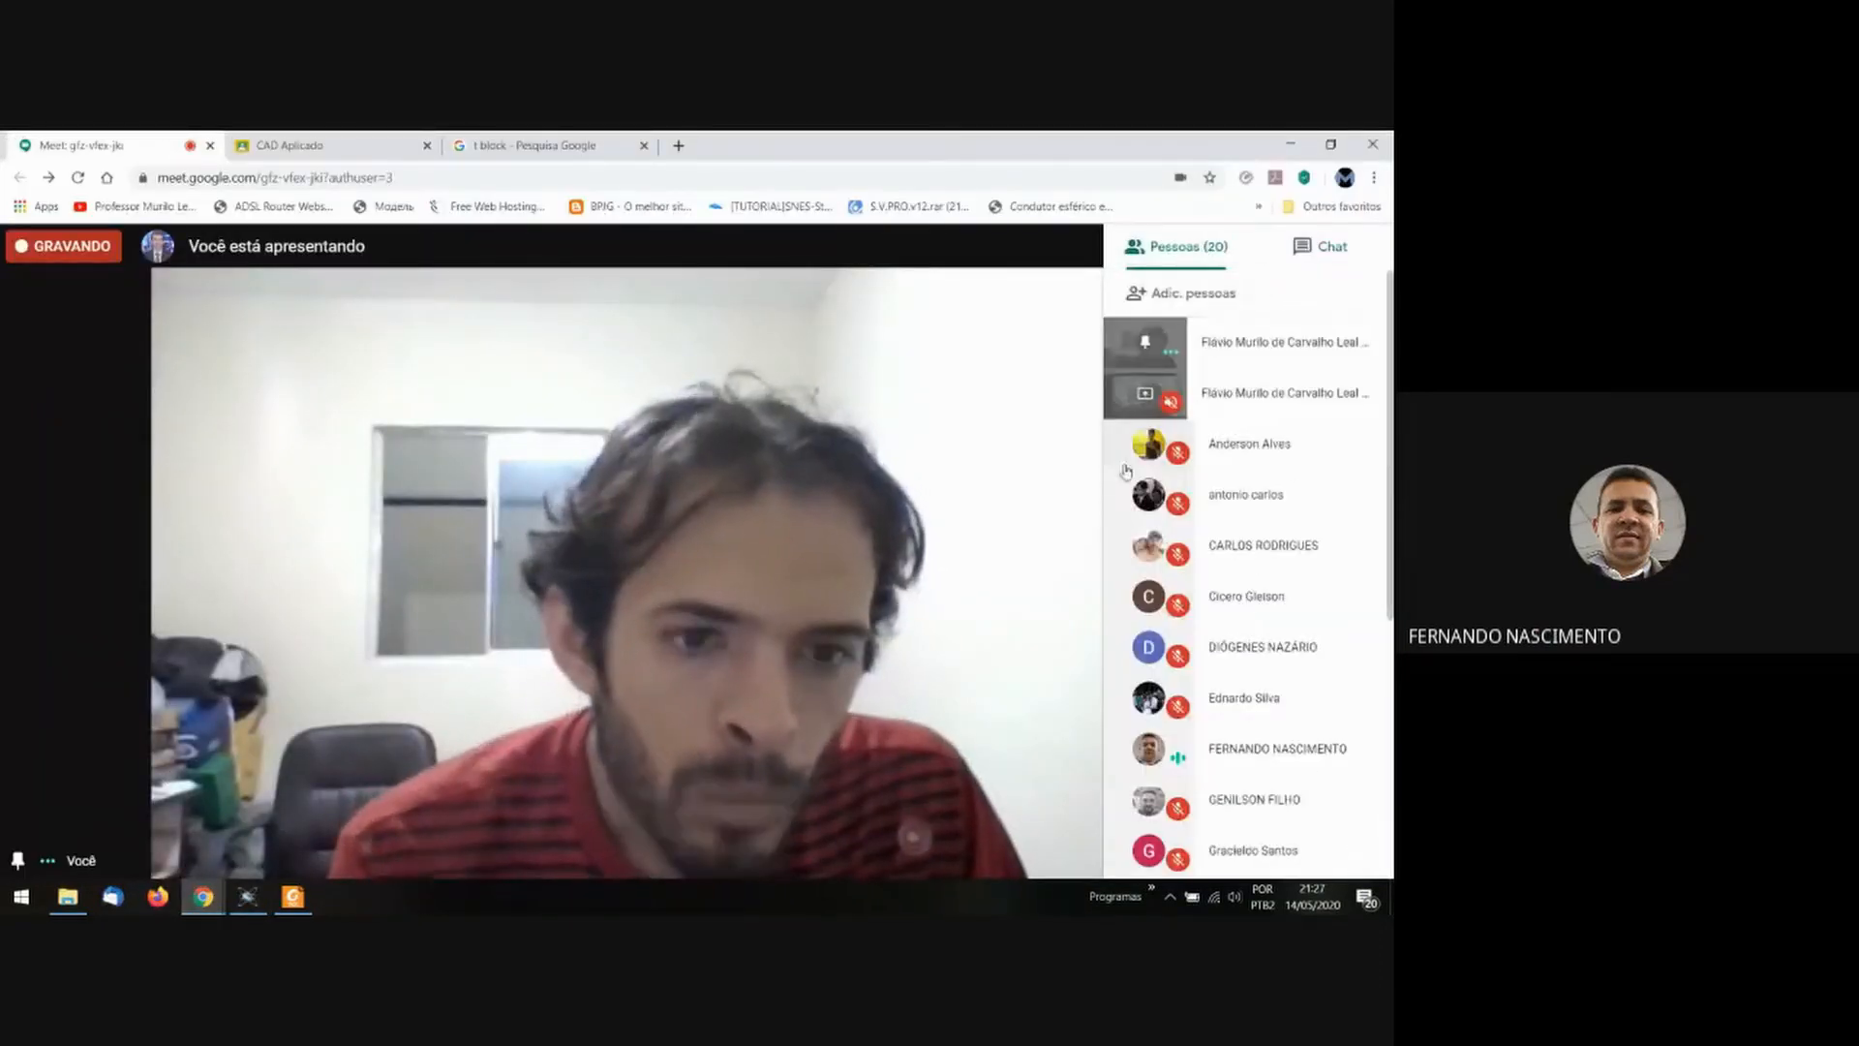
Look through the rest of the call's participants, switch back to Proteus, and clear the selection on the board.
{"action": "scroll", "coordinate": [1133, 504], "scroll_direction": "down", "scroll_amount": 2}
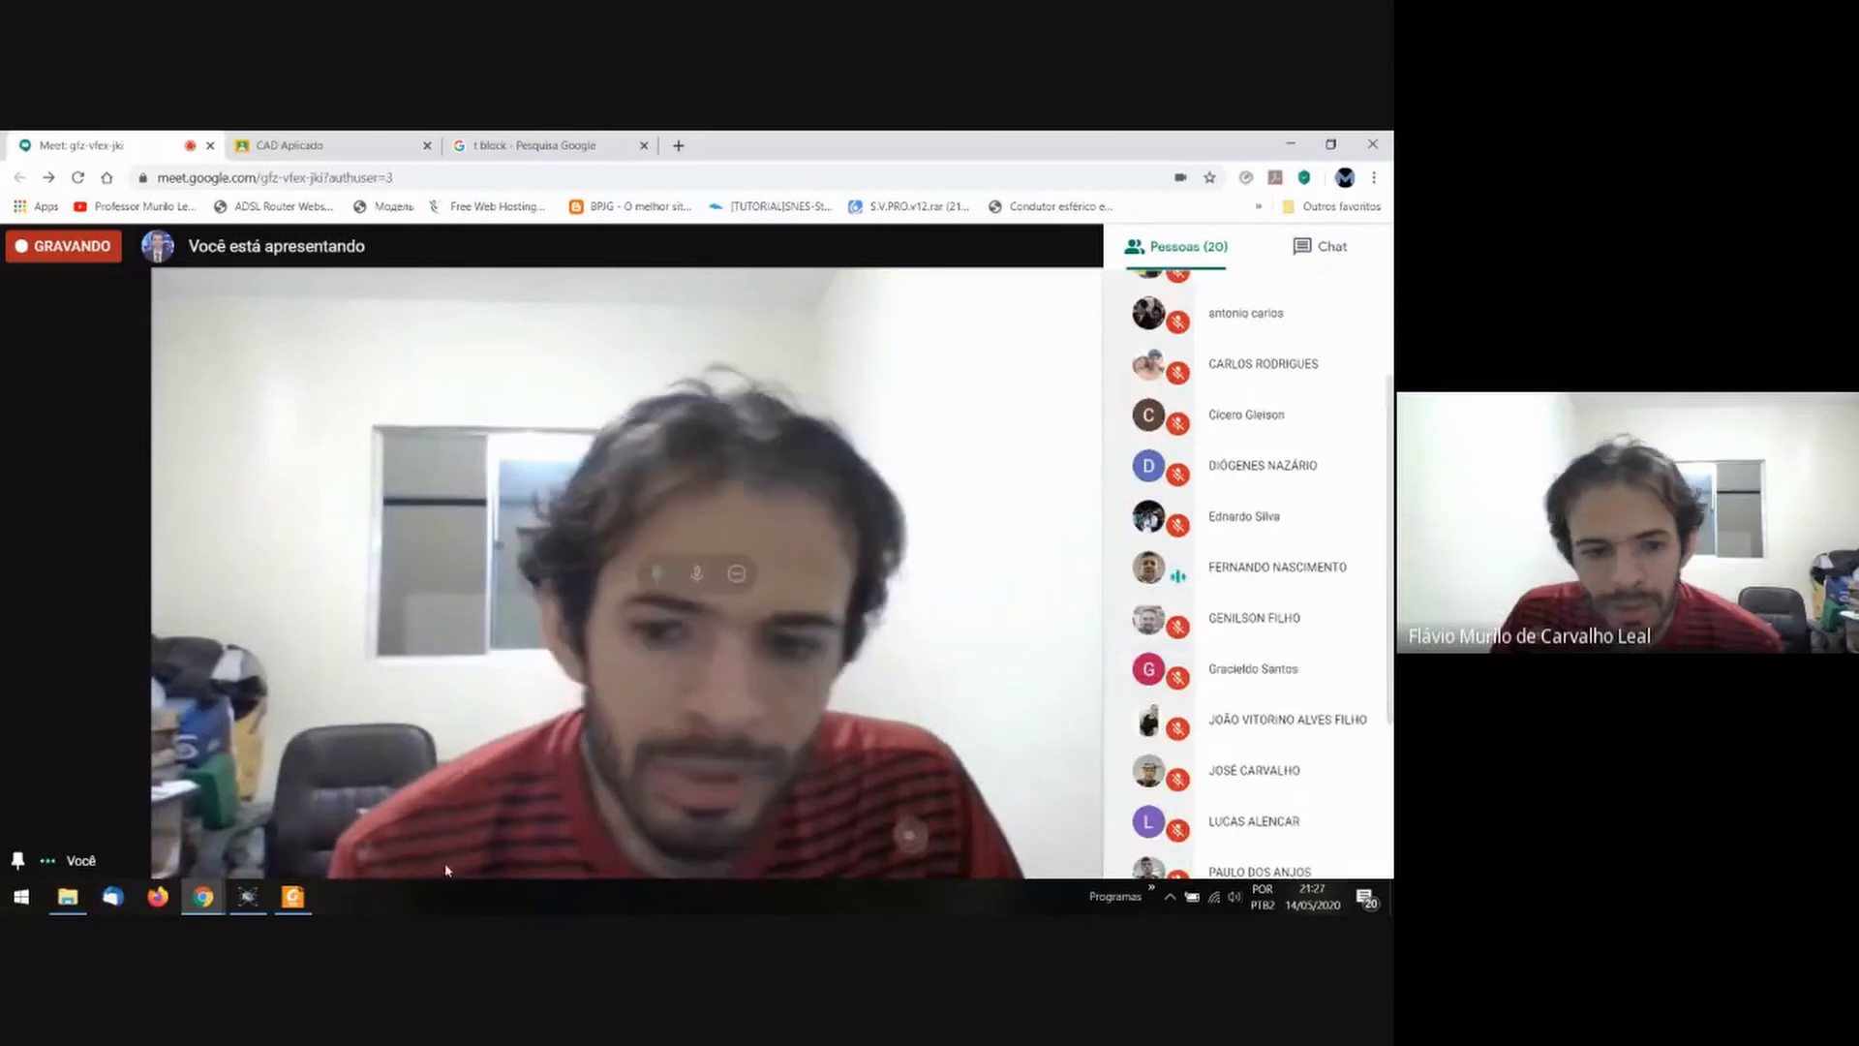
{"action": "mouse_move", "coordinate": [293, 899]}
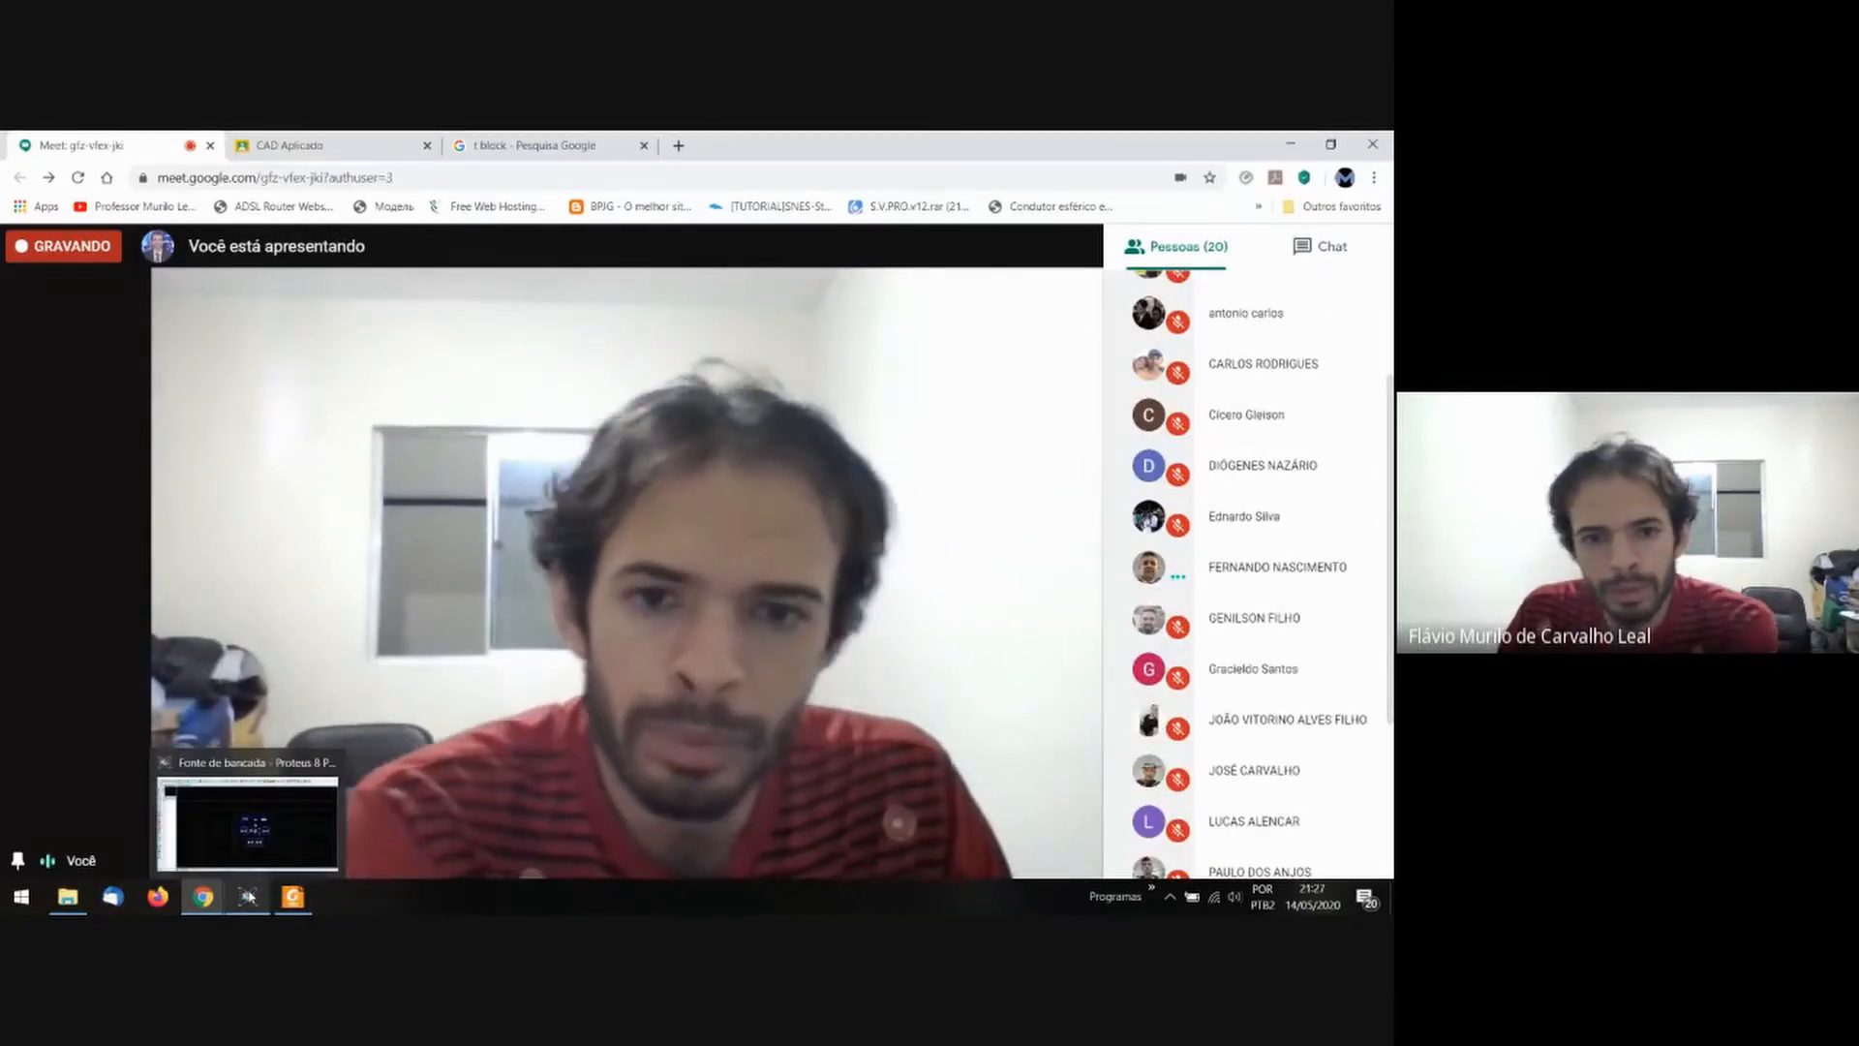
{"action": "left_click", "coordinate": [248, 818]}
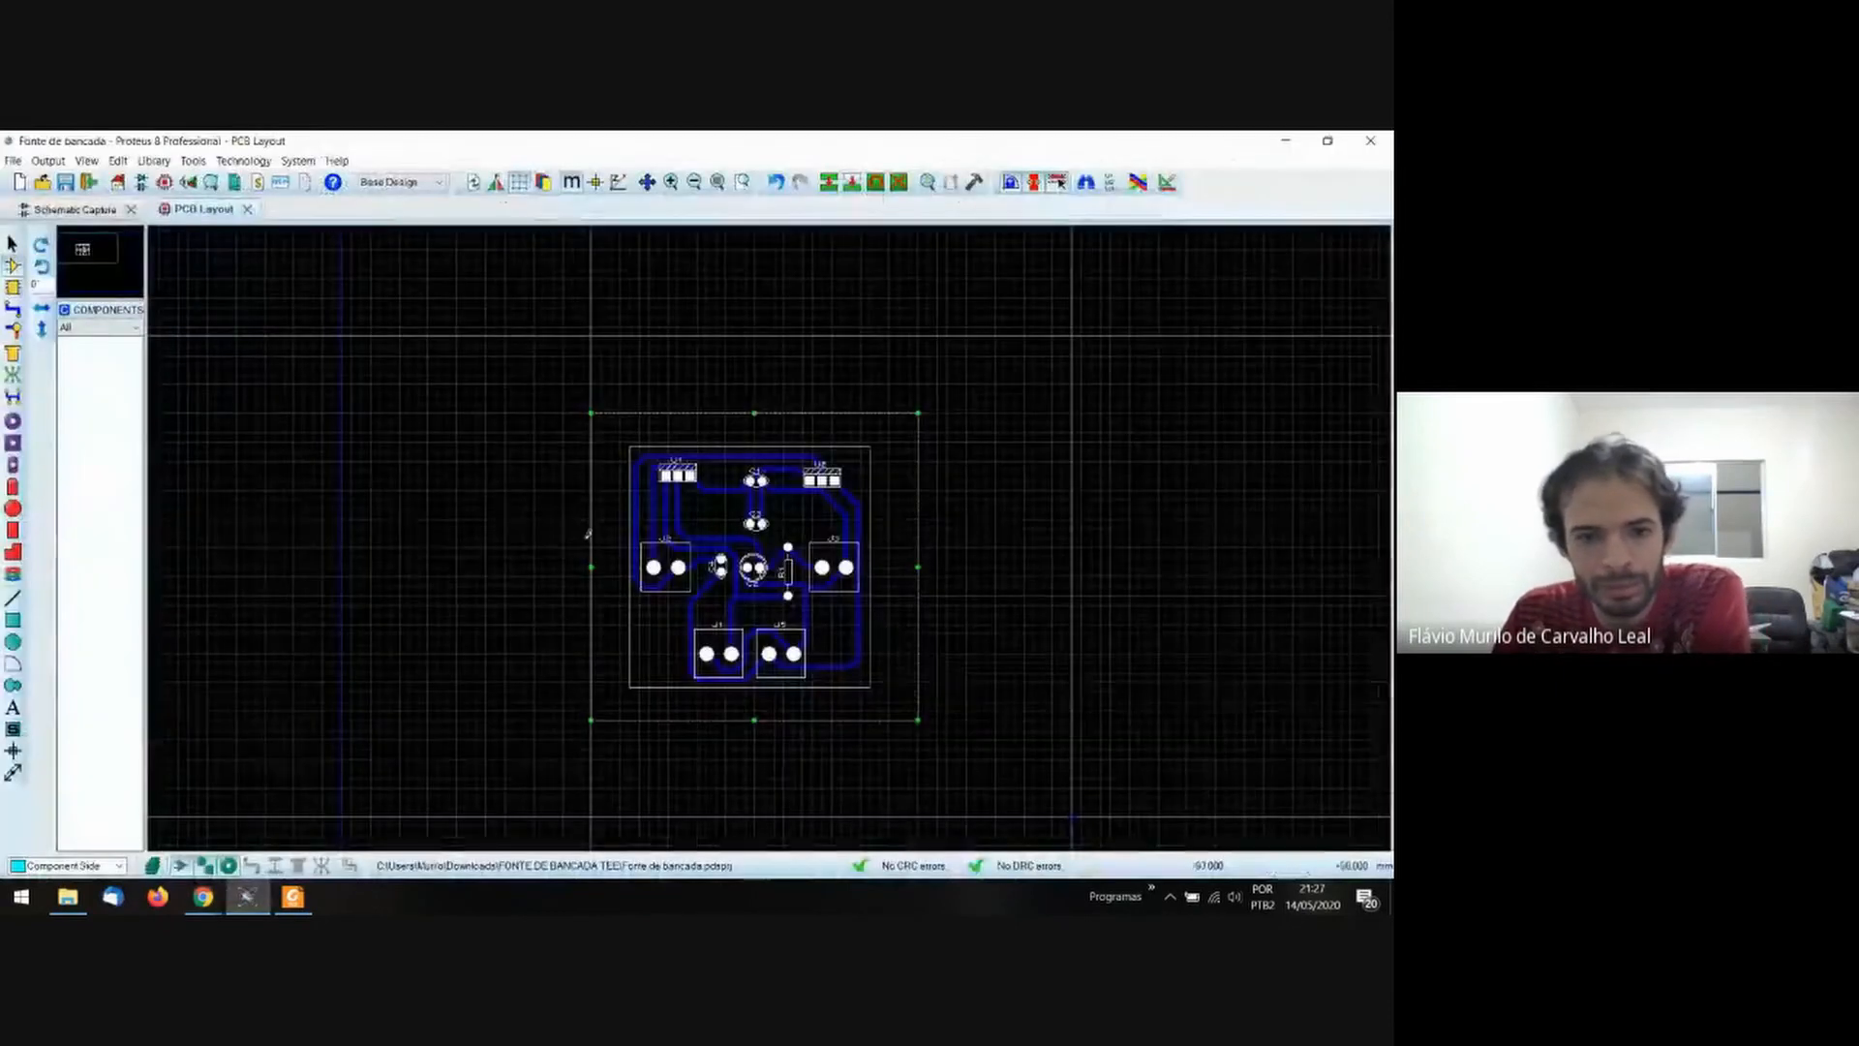
{"action": "left_click", "coordinate": [531, 491]}
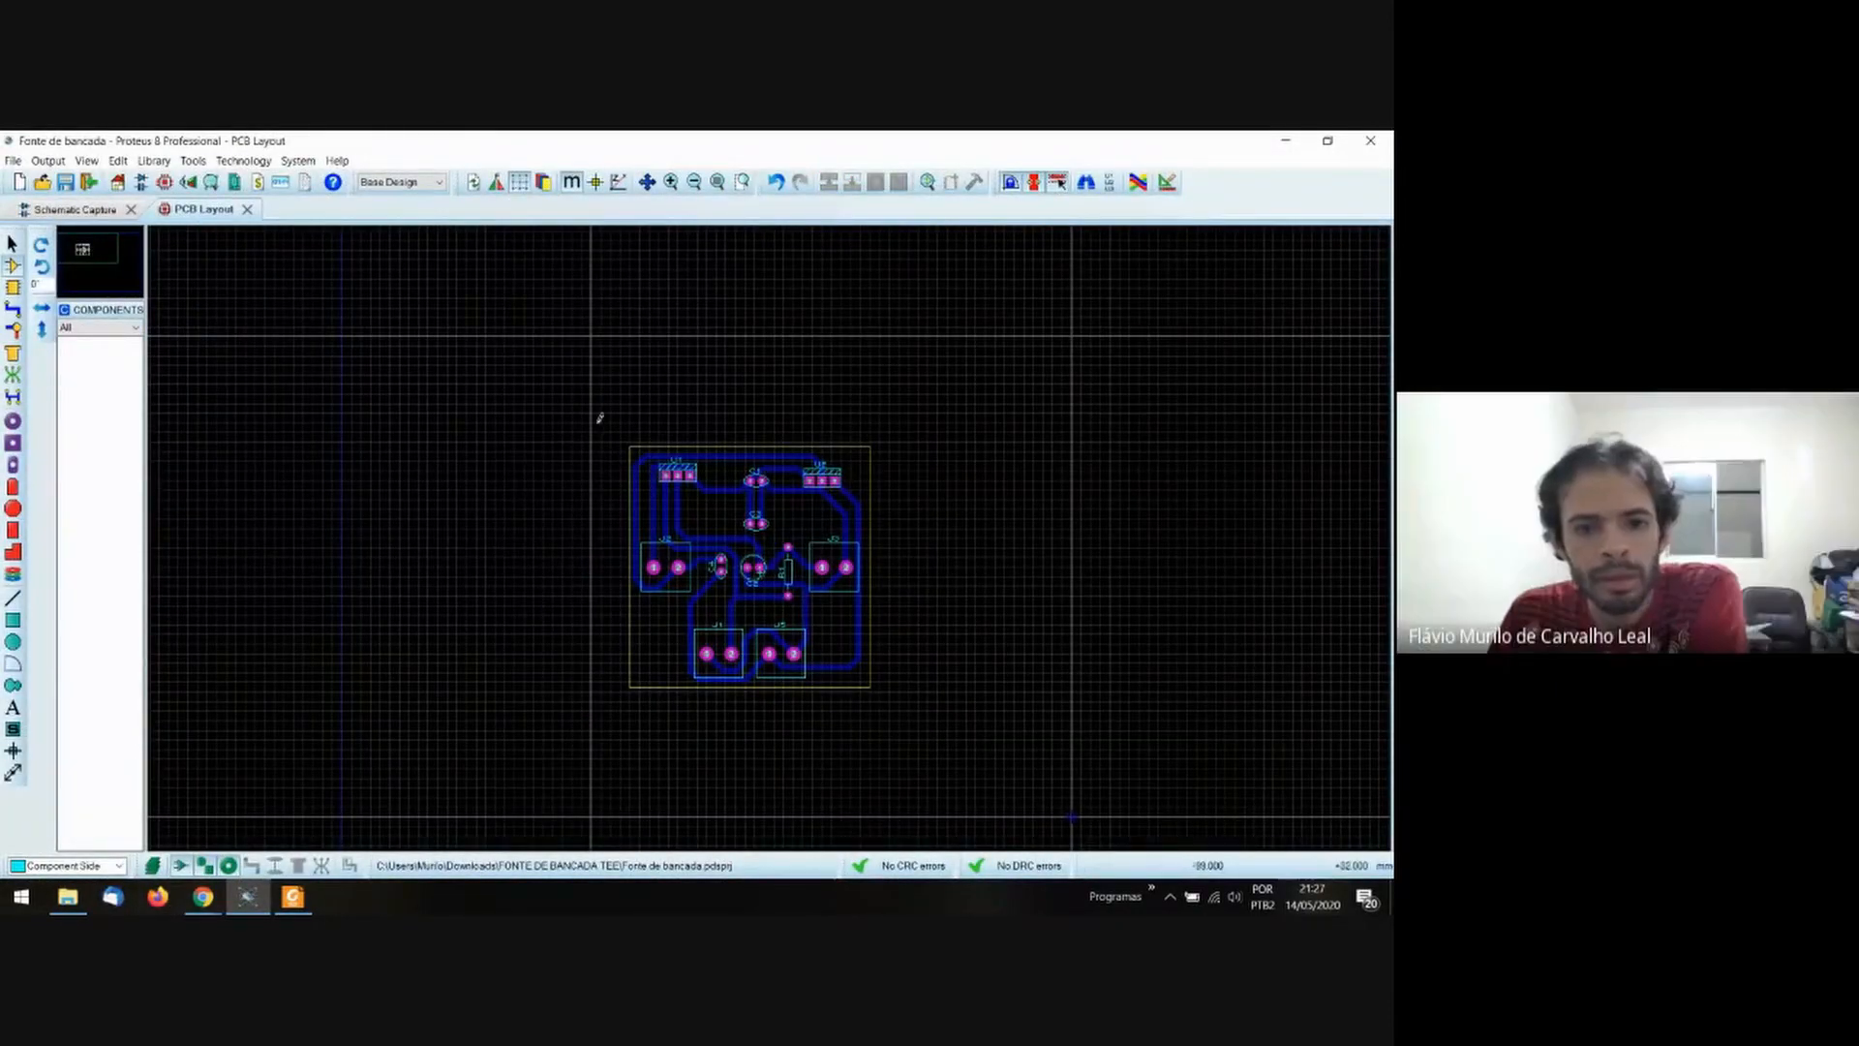
{"action": "scroll", "coordinate": [554, 408], "scroll_direction": "down", "scroll_amount": 1}
{"action": "scroll", "coordinate": [673, 481], "scroll_direction": "up", "scroll_amount": 2}
{"action": "middle_click", "coordinate": [787, 518]}
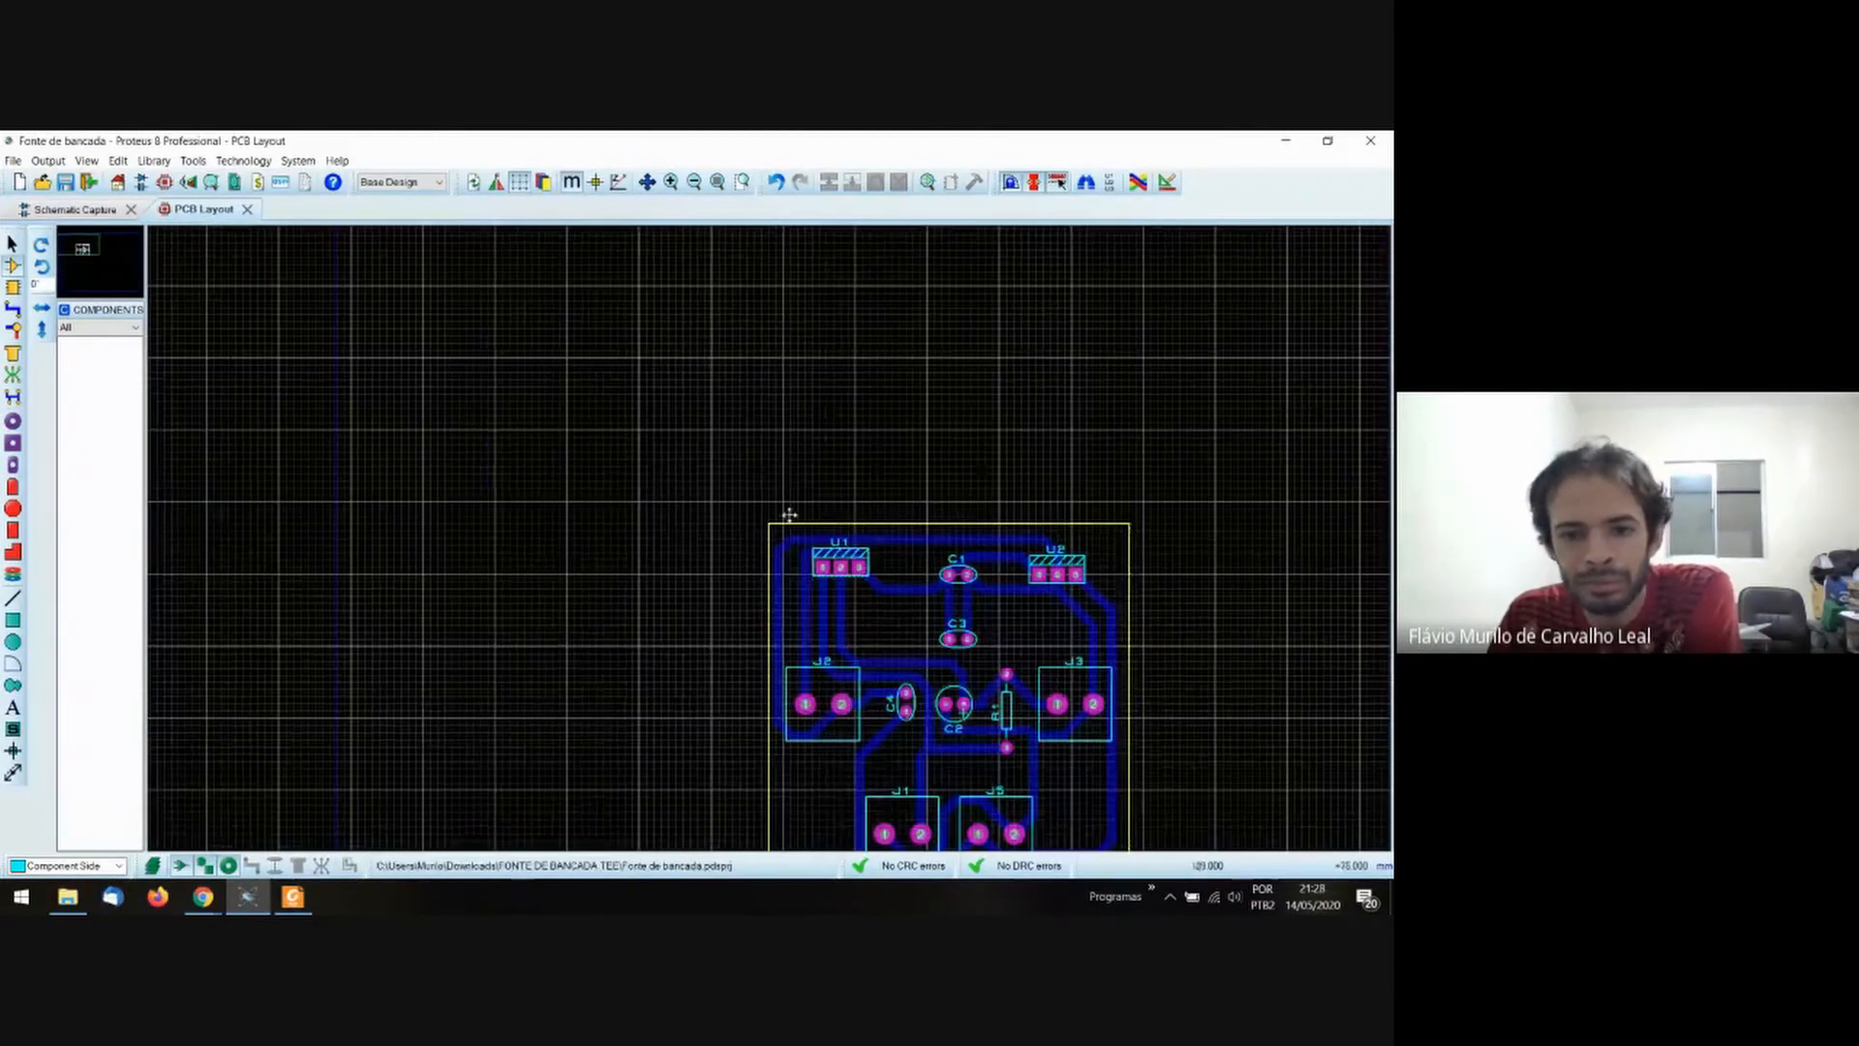
{"action": "scroll", "coordinate": [554, 388], "scroll_direction": "down", "scroll_amount": 1}
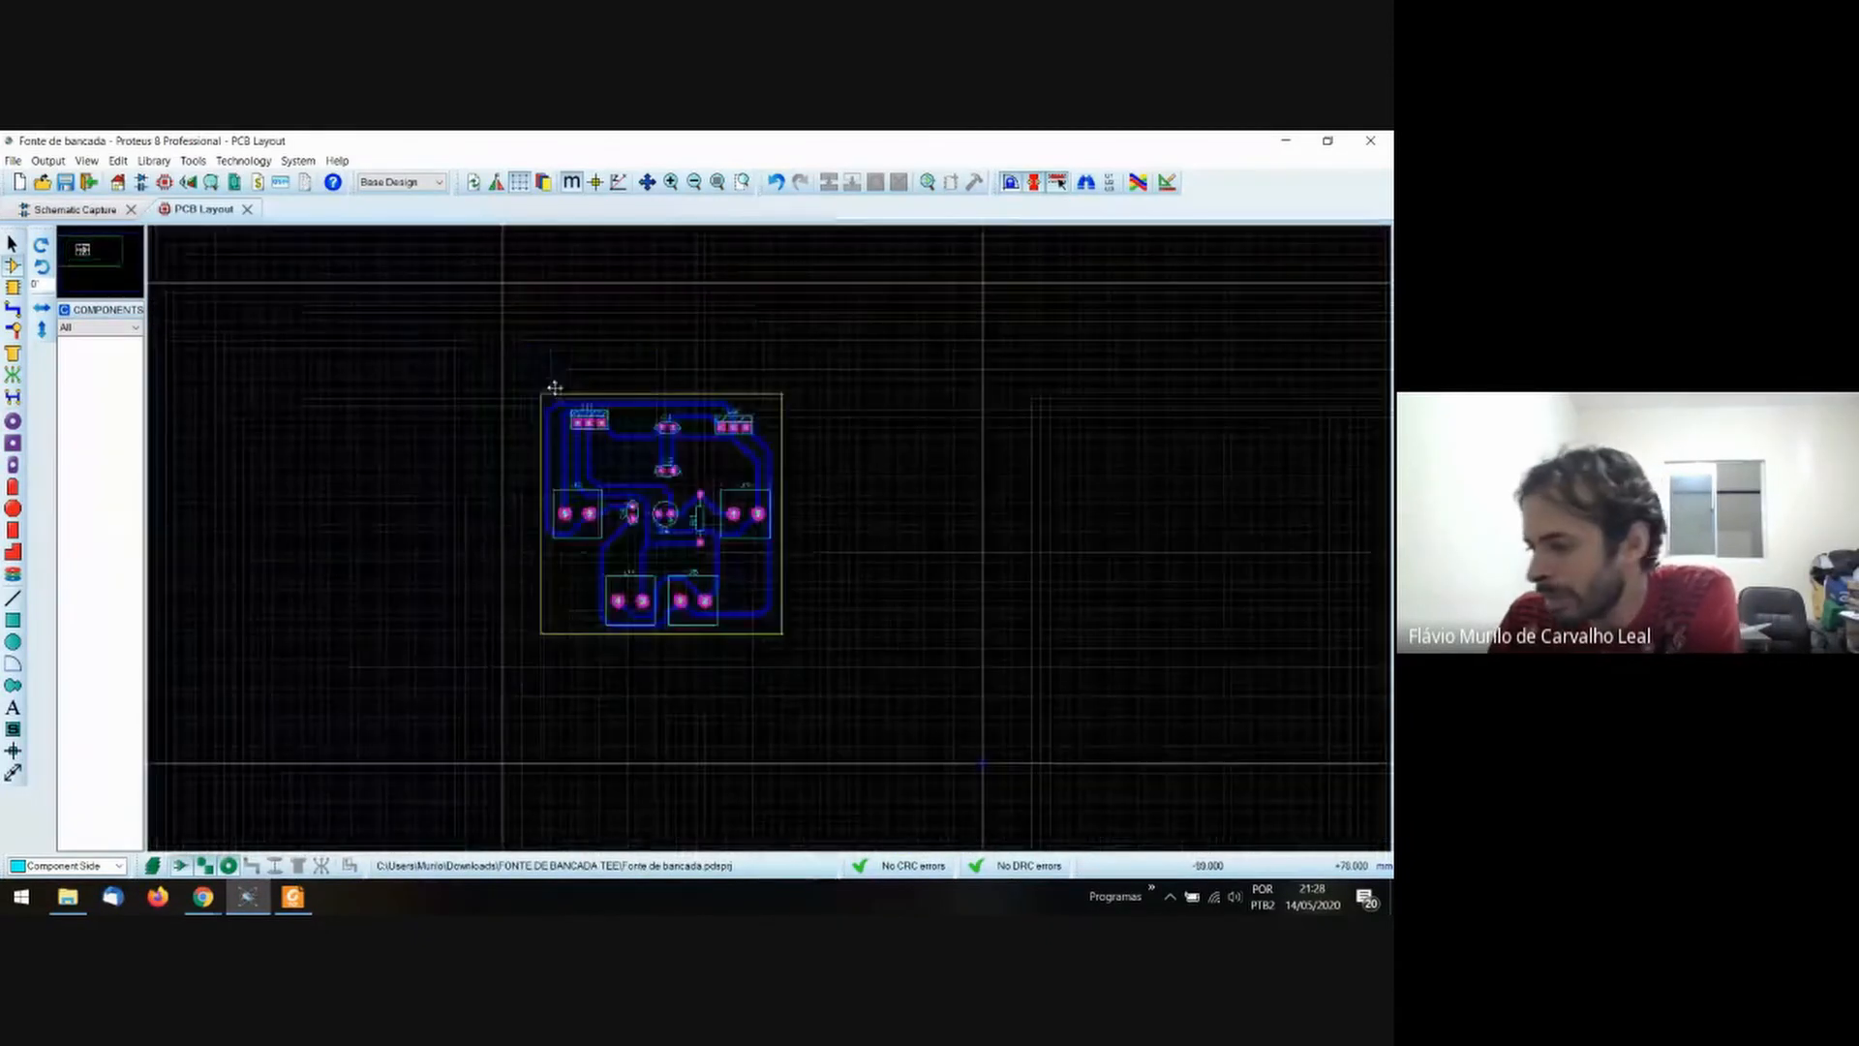
Block-copy the entire board in component mode, placing five copies to form two rows of three, and clear the selection.
{"action": "left_click", "coordinate": [555, 387]}
{"action": "left_click_drag", "start_coordinate": [513, 374], "coordinate": [829, 664]}
{"action": "right_click", "coordinate": [694, 518]}
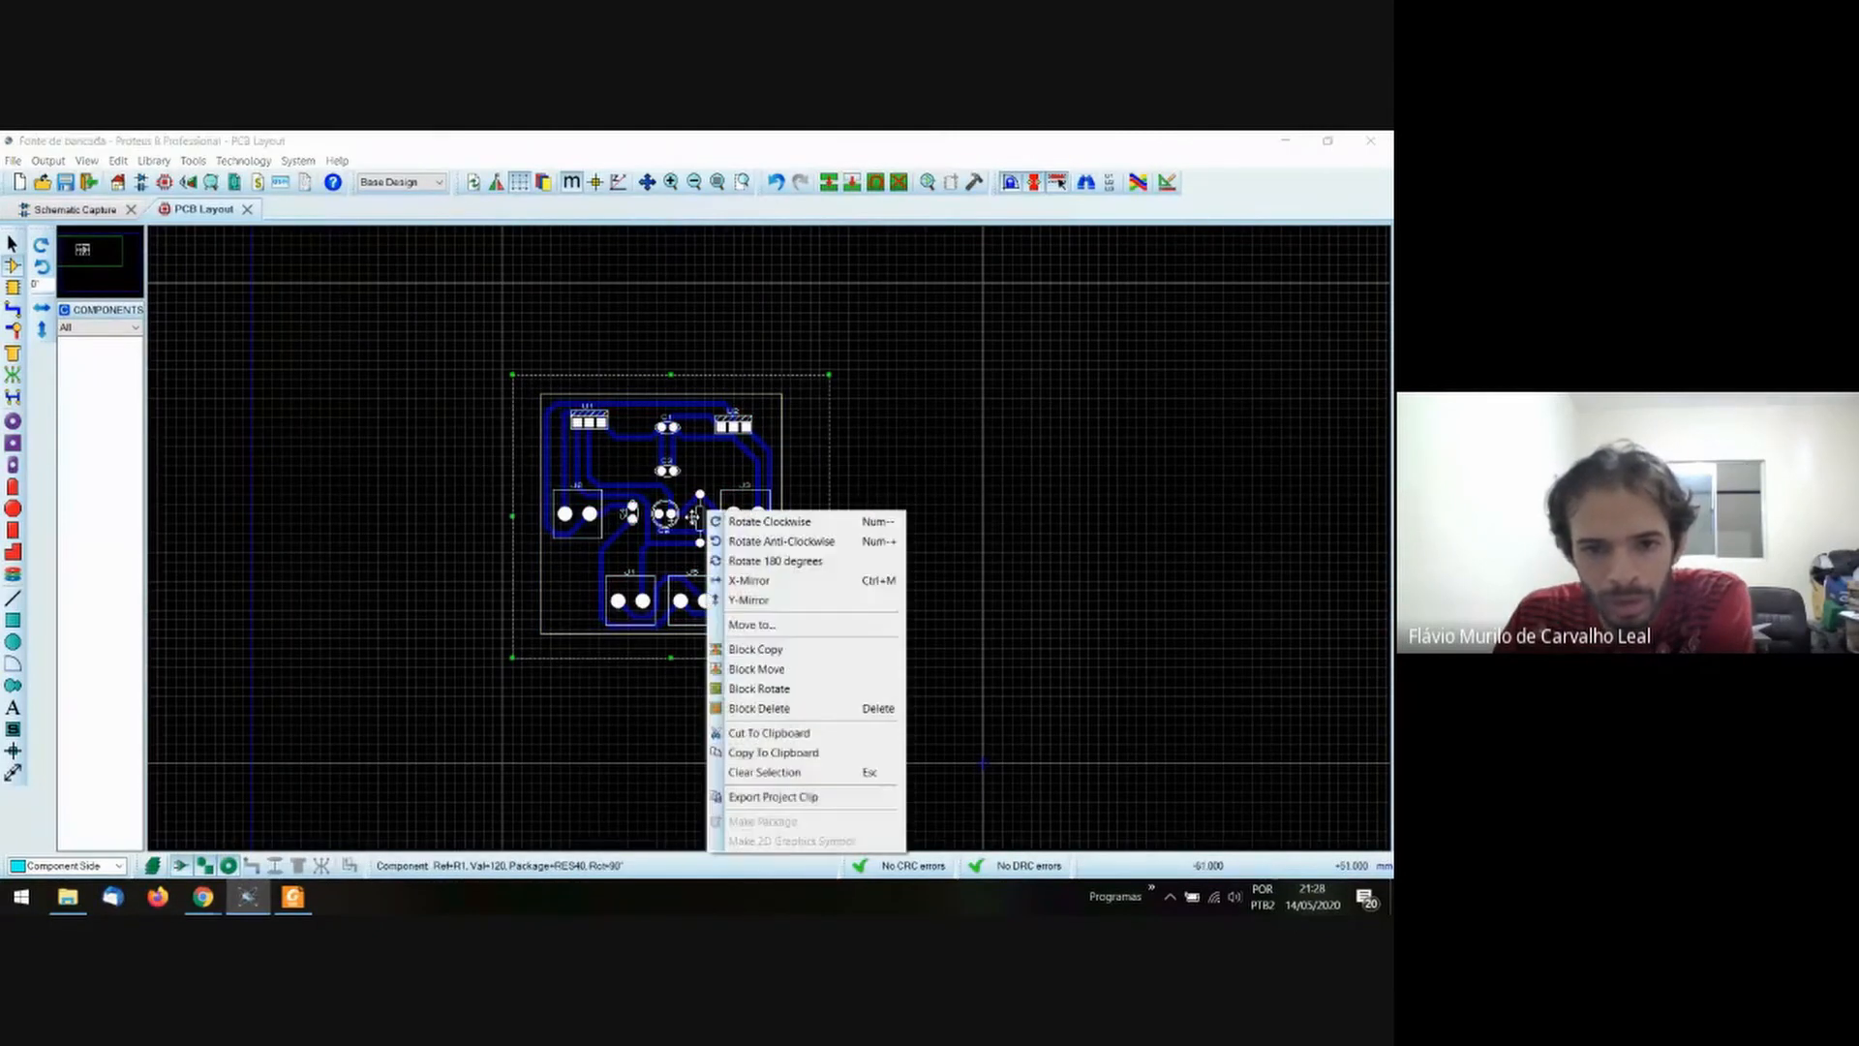
{"action": "left_click", "coordinate": [770, 649]}
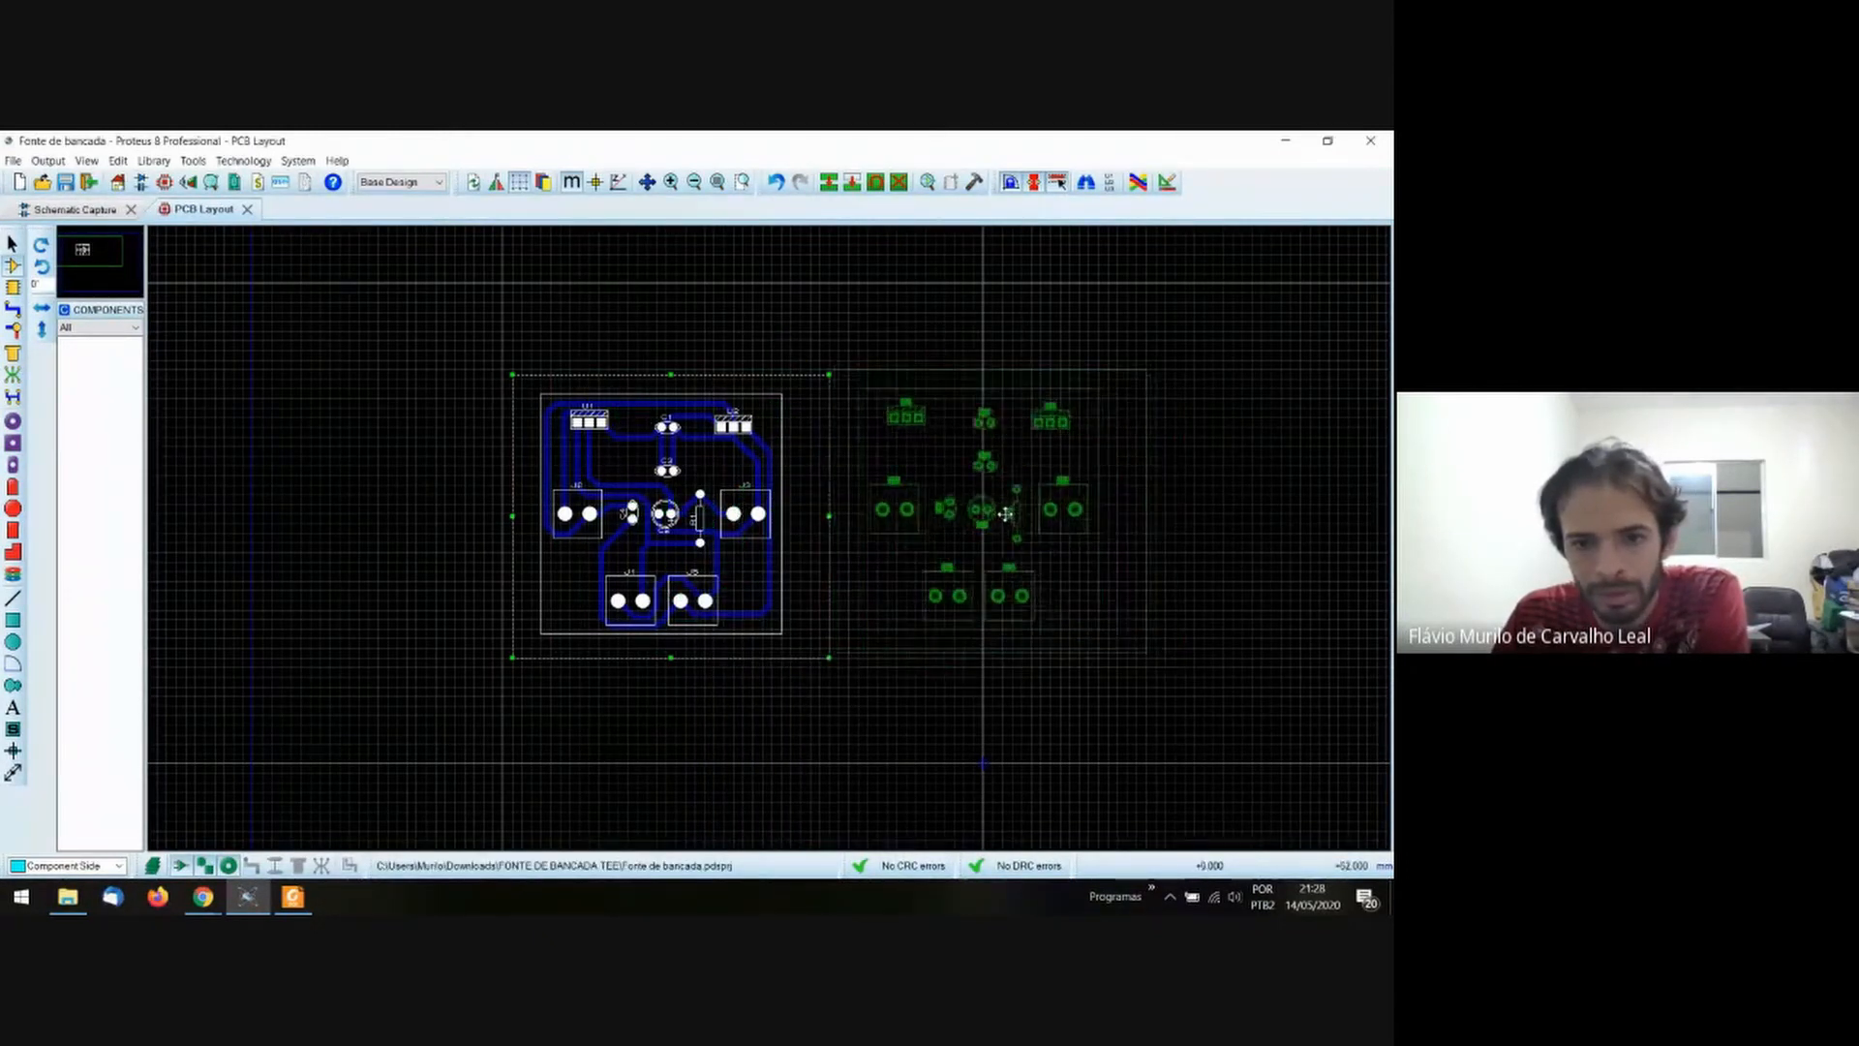
{"action": "left_click", "coordinate": [1003, 510]}
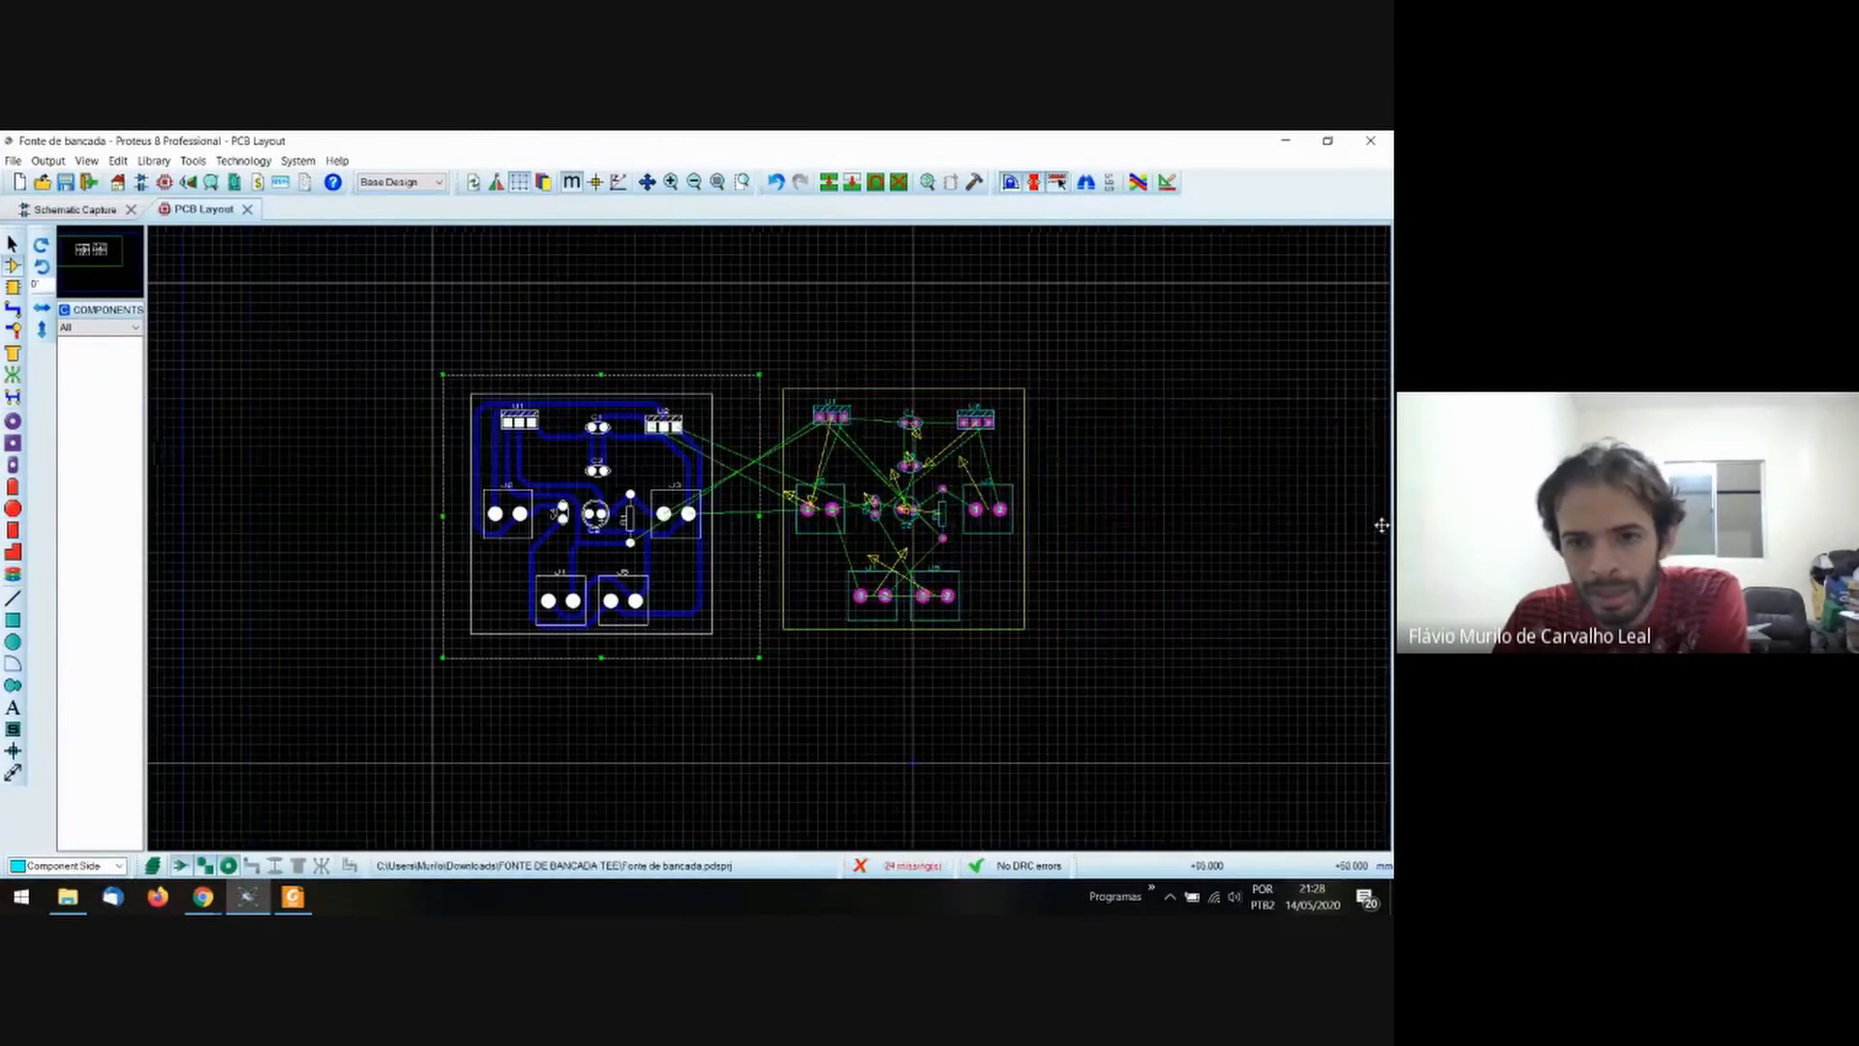
{"action": "left_click", "coordinate": [1189, 510]}
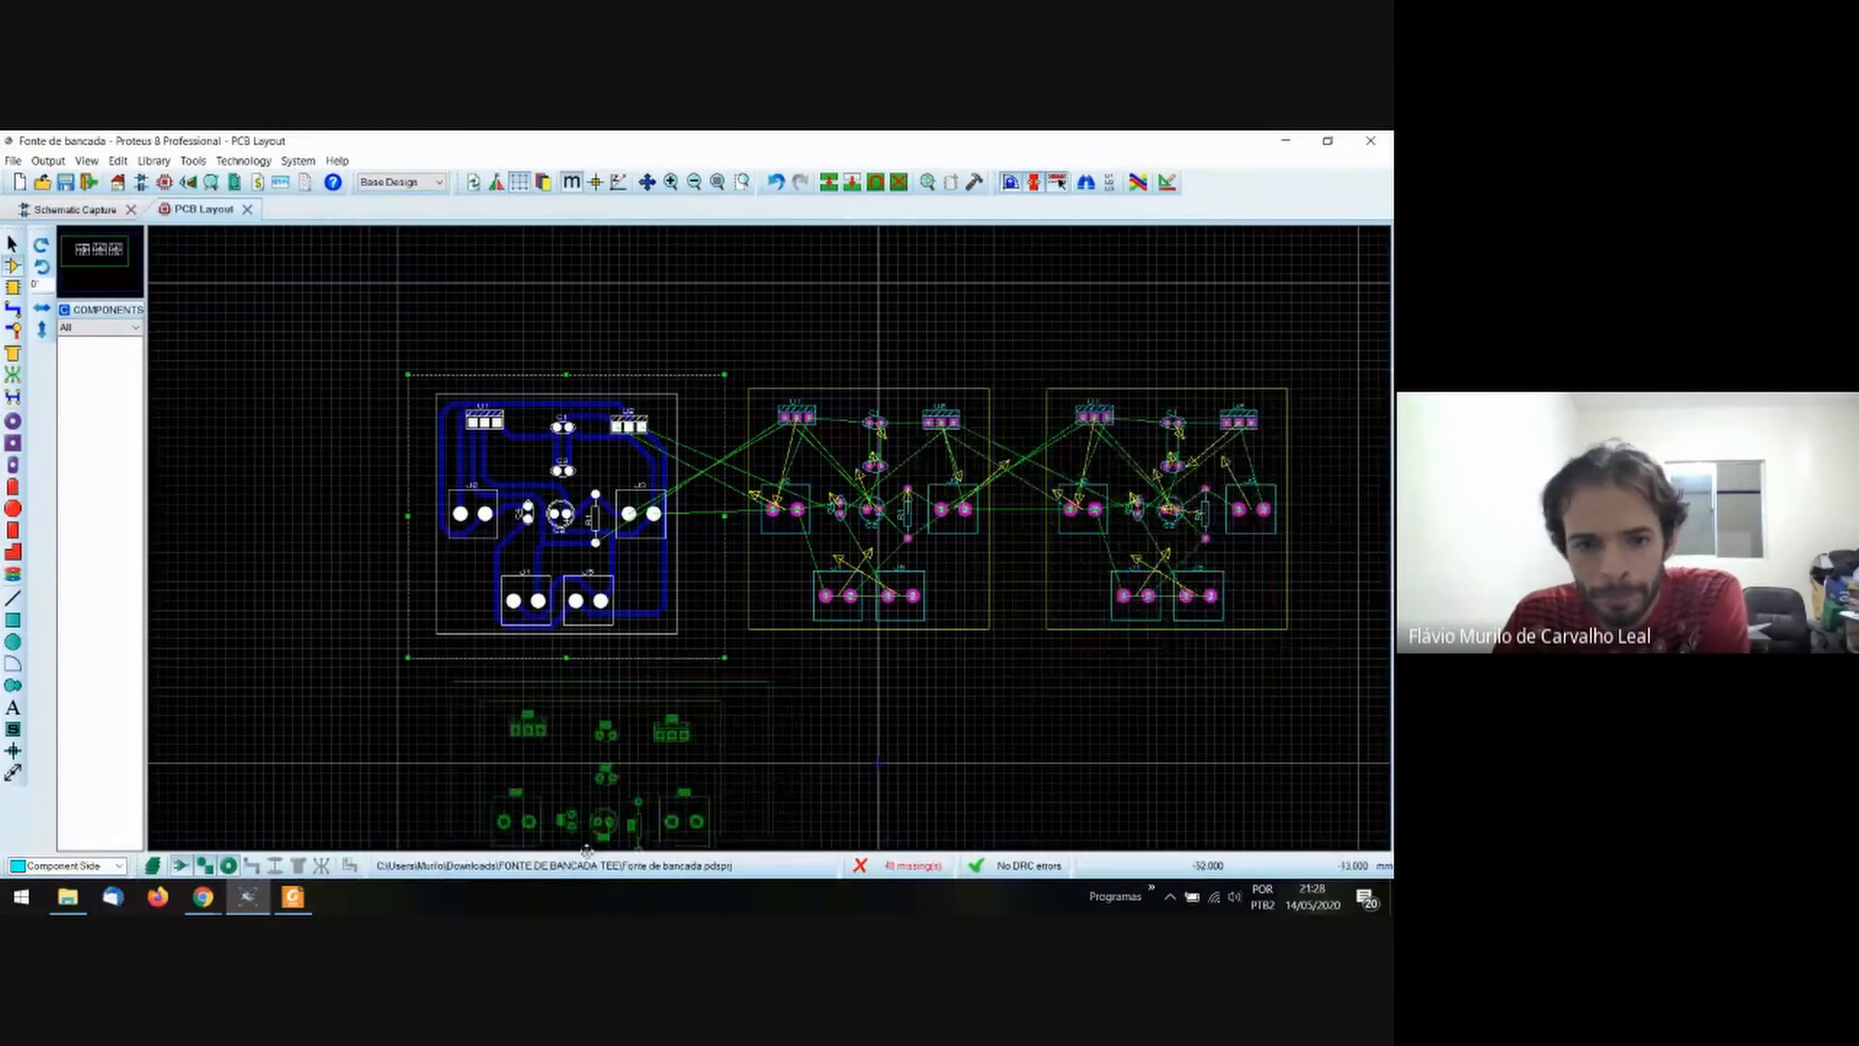
{"action": "left_click", "coordinate": [575, 689]}
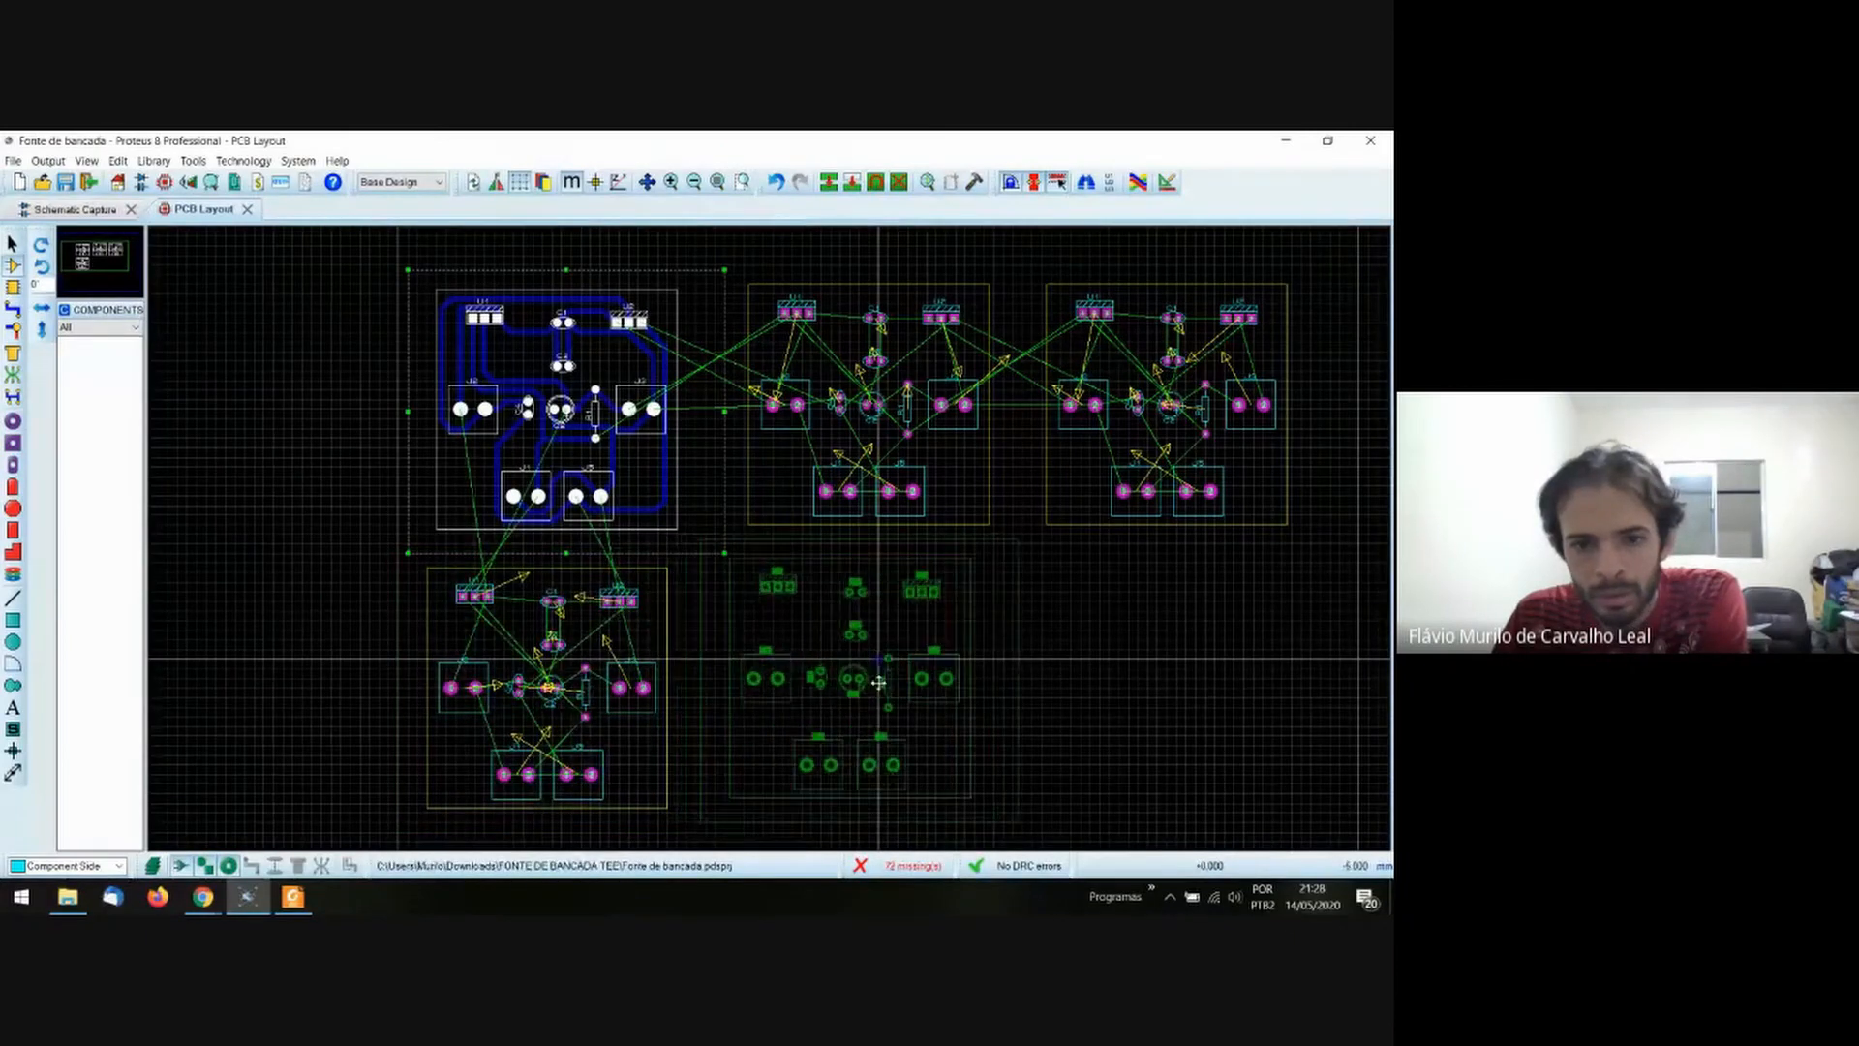
{"action": "left_click", "coordinate": [911, 683]}
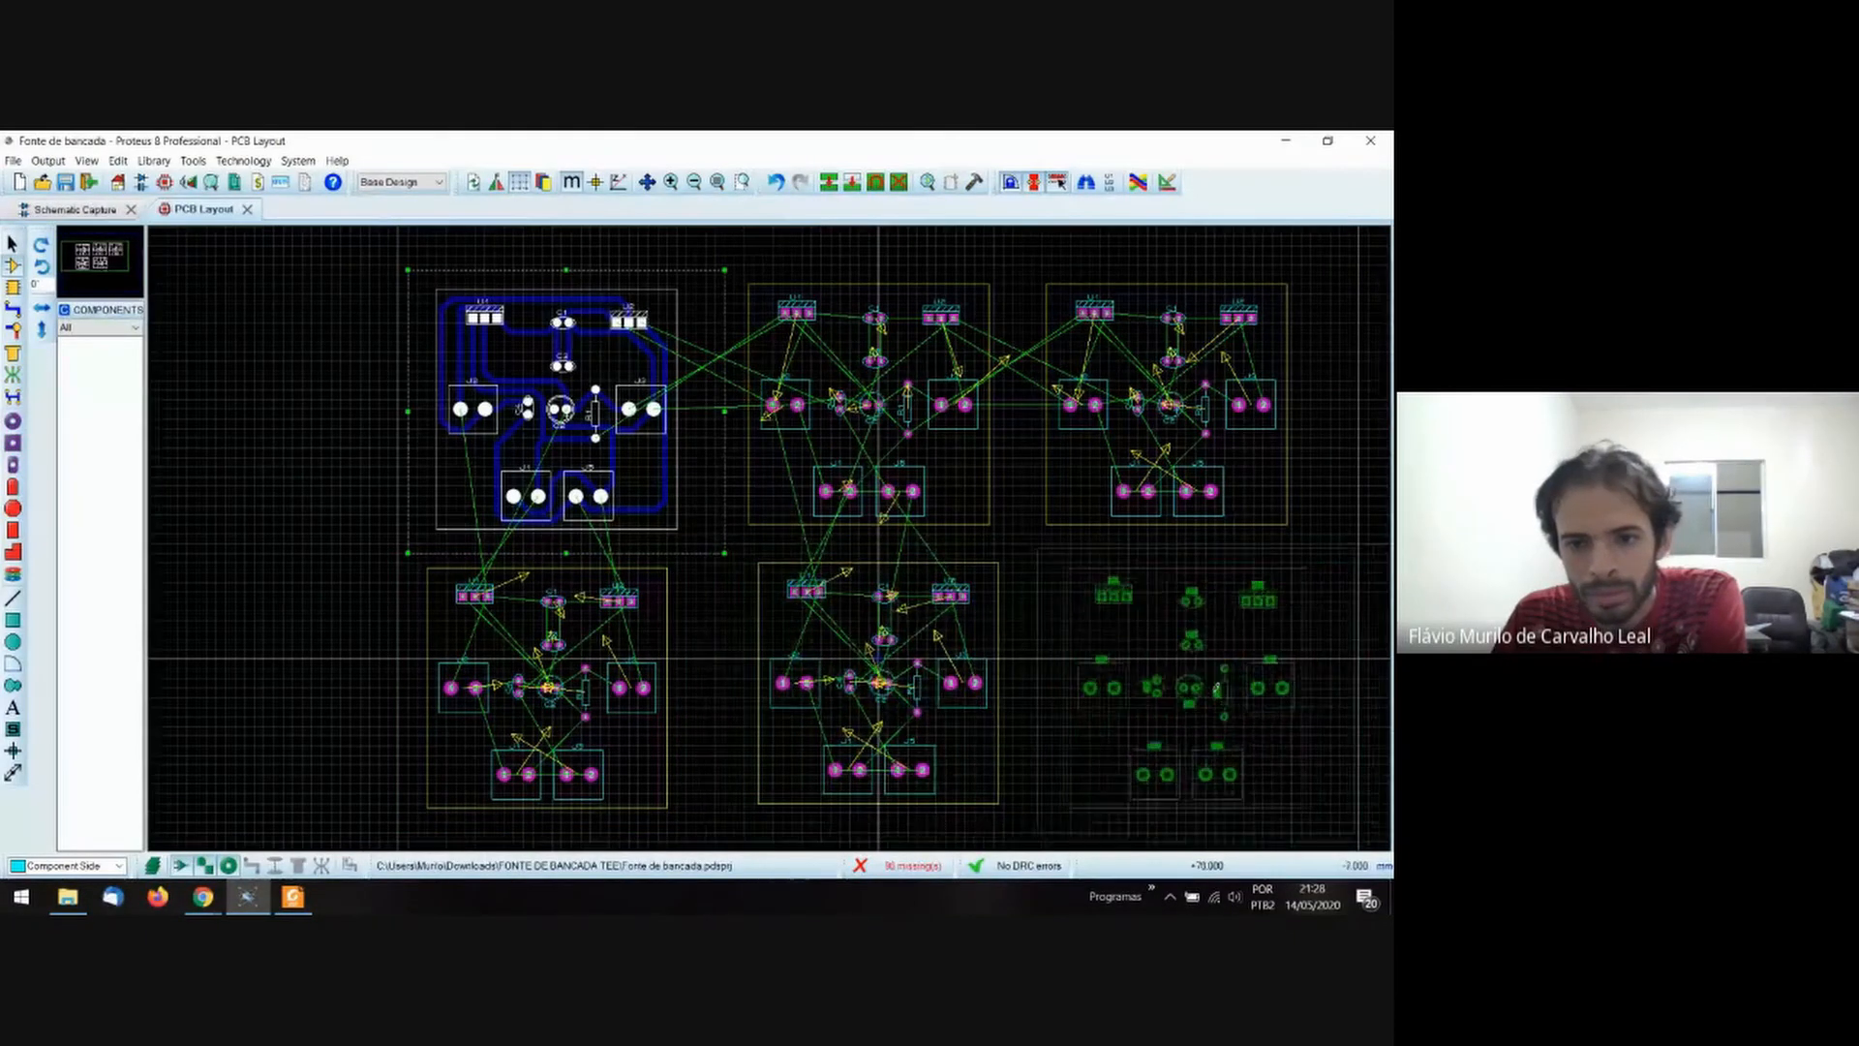
{"action": "left_click", "coordinate": [1214, 687]}
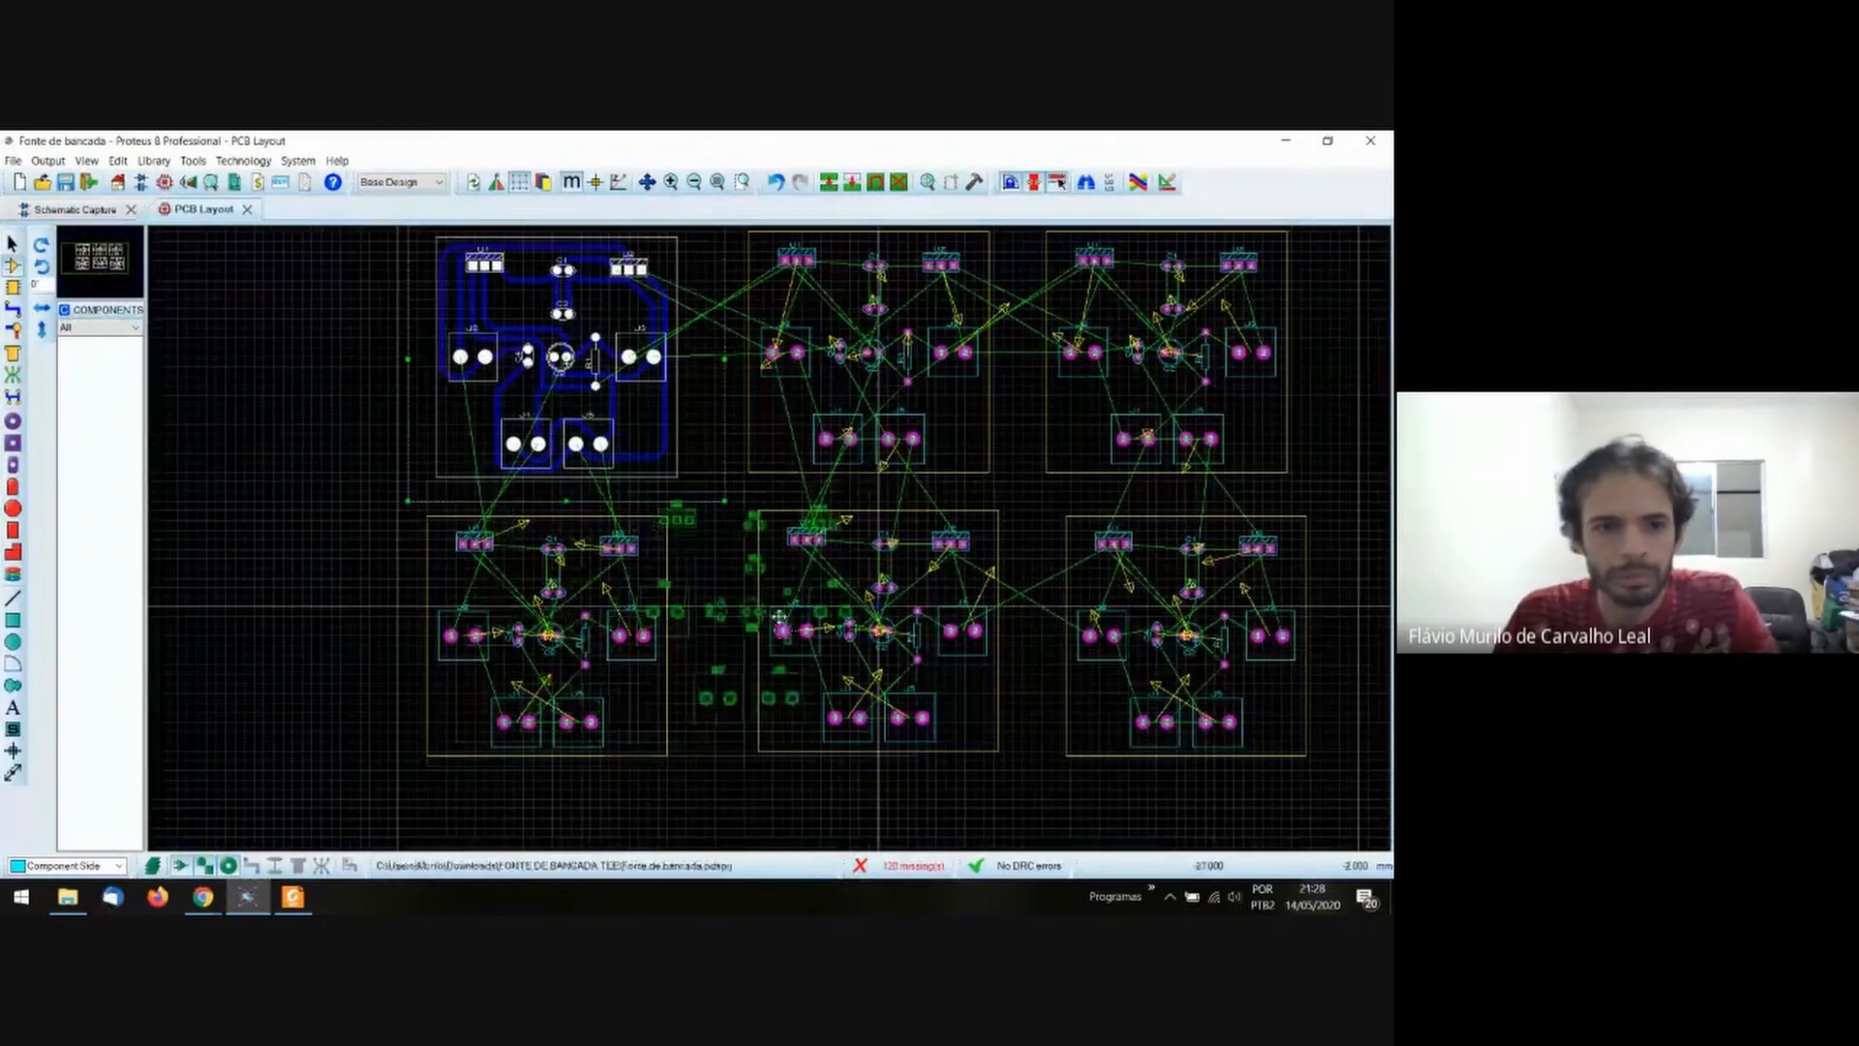
{"action": "key", "text": "Escape"}
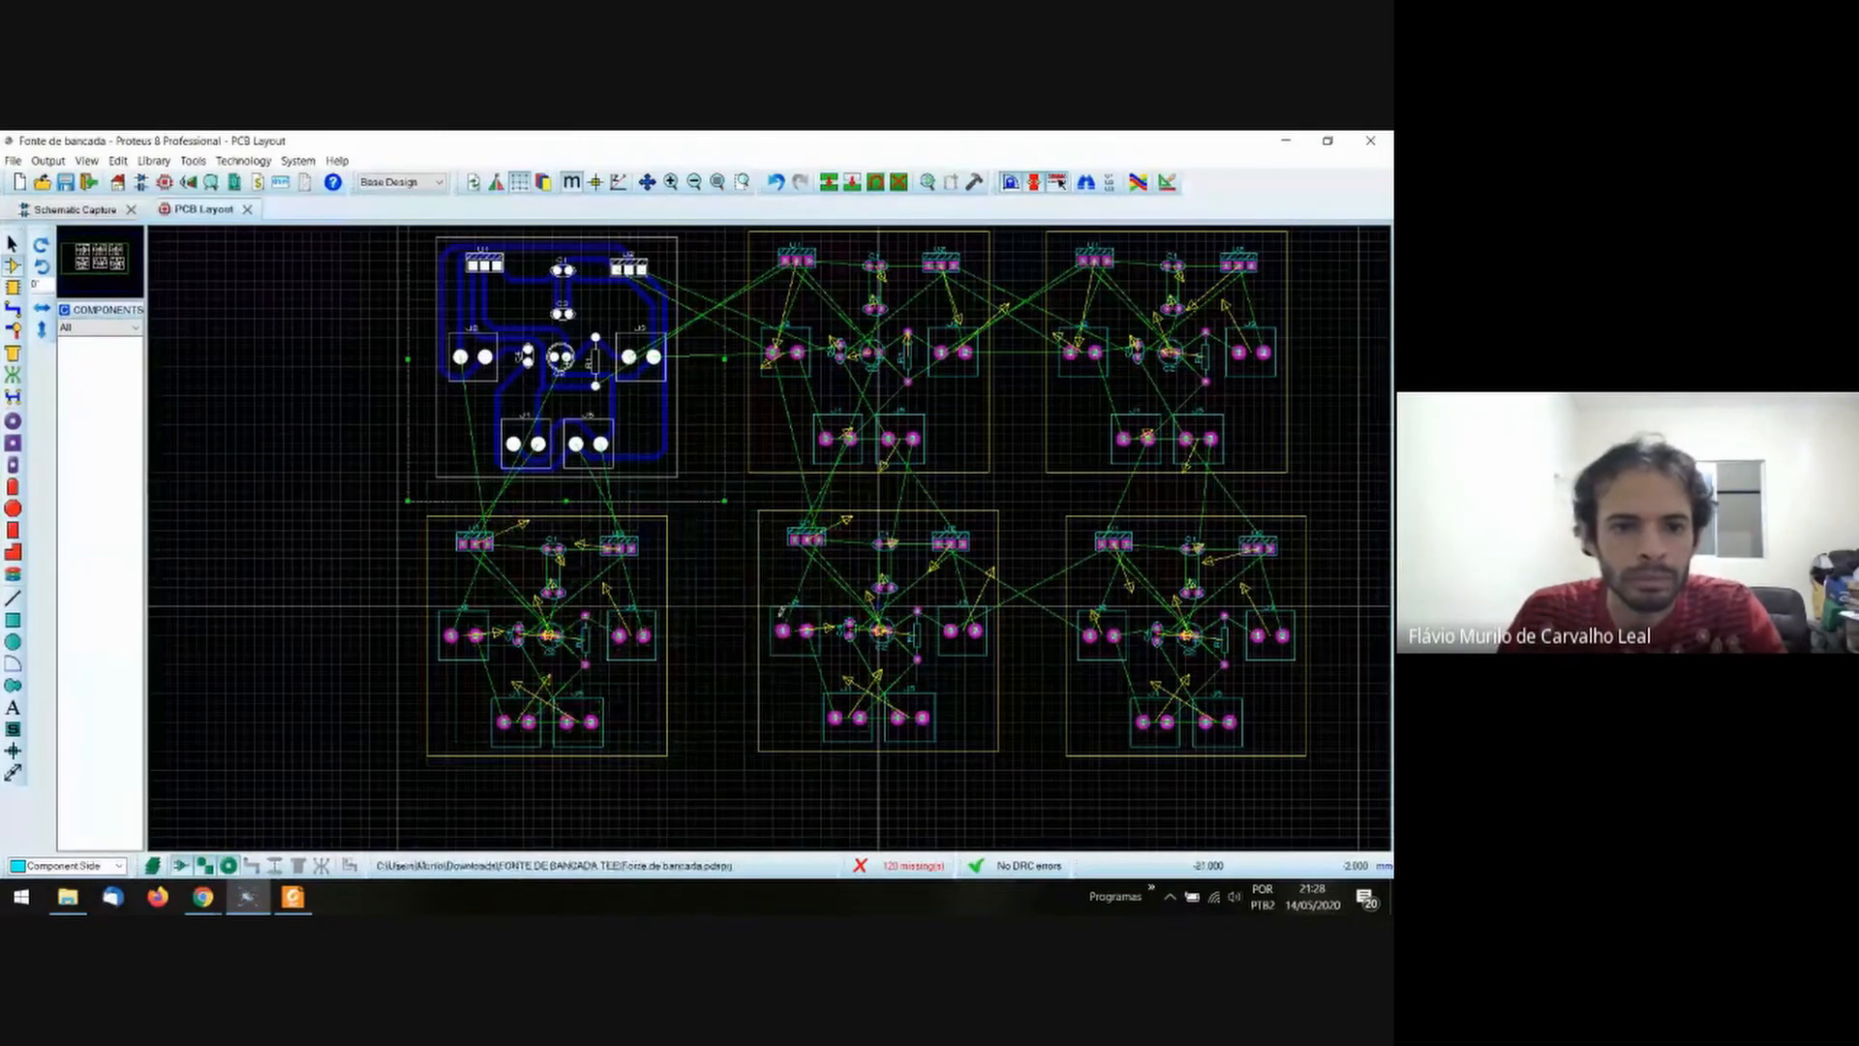
{"action": "left_click", "coordinate": [656, 466]}
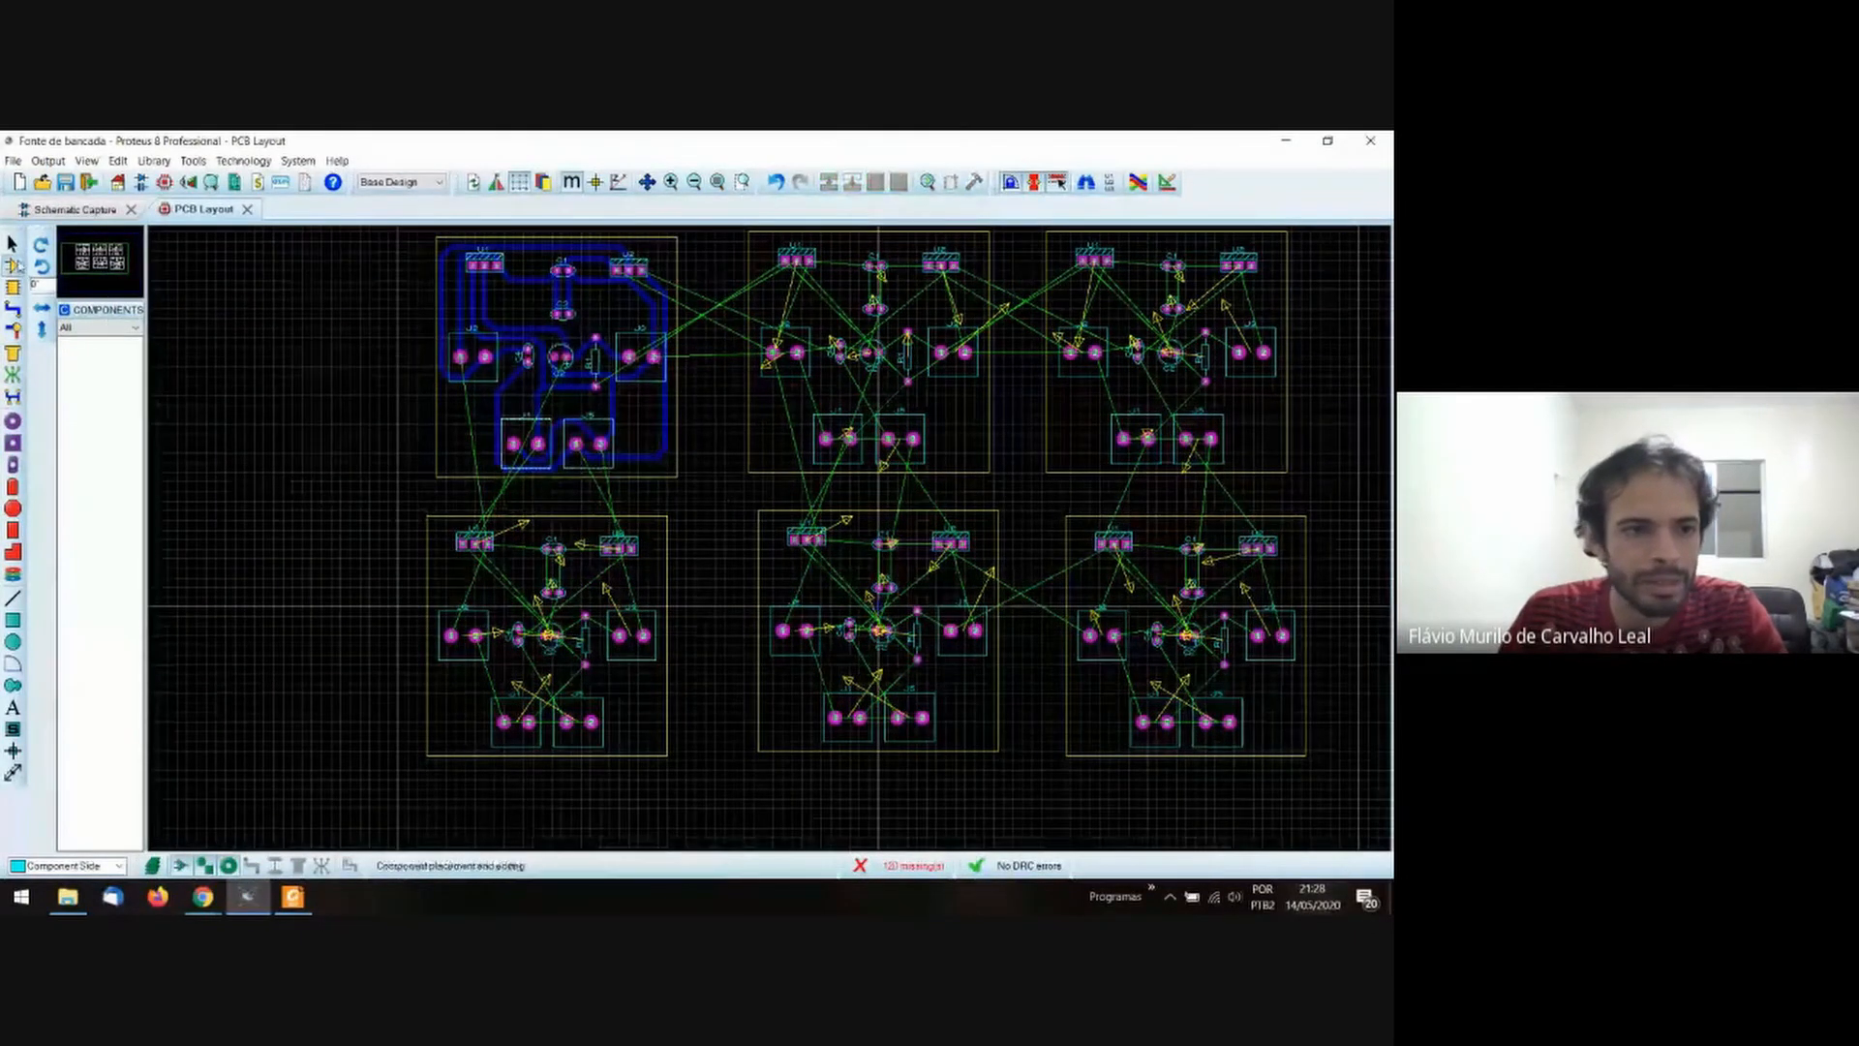
Switch to selection mode and undo all five board copies.
{"action": "left_click", "coordinate": [12, 245]}
{"action": "key", "text": "ctrl+z"}
{"action": "key", "text": "ctrl+z"}
{"action": "key", "text": "ctrl+z"}
{"action": "key", "text": "ctrl+z"}
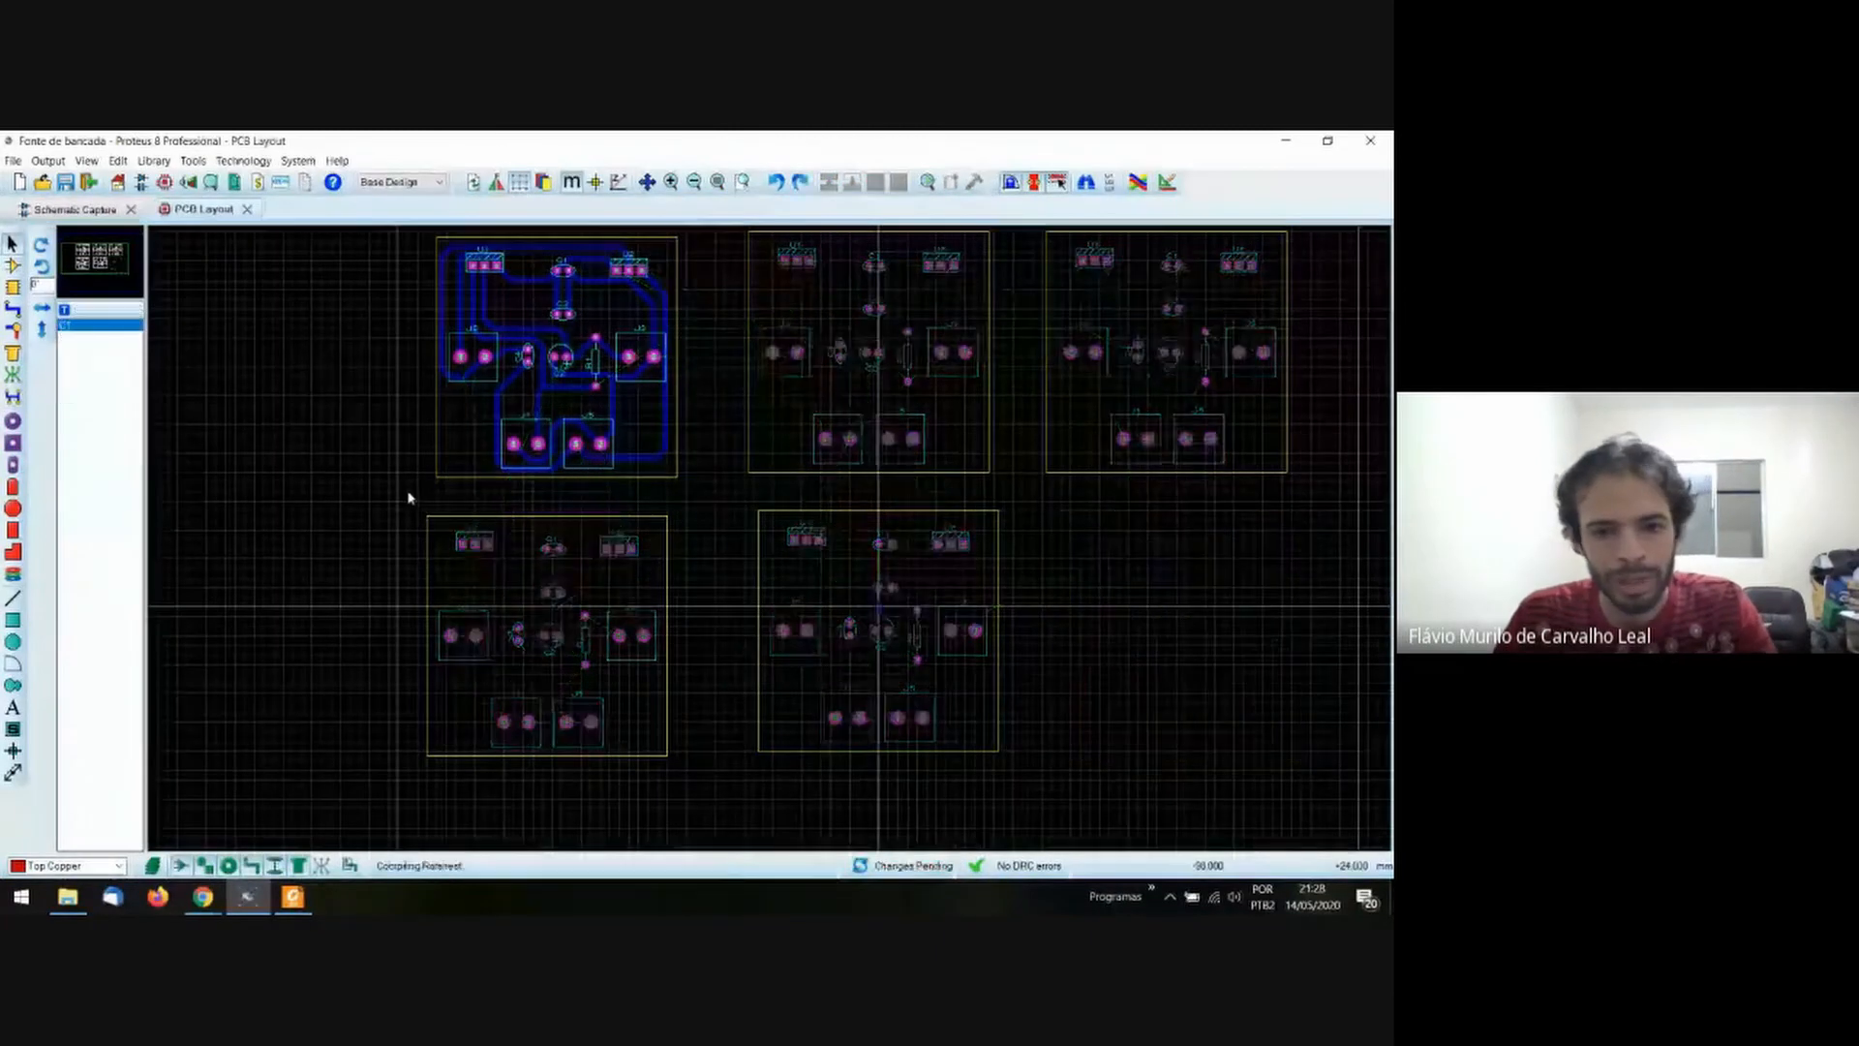
{"action": "key", "text": "ctrl+z"}
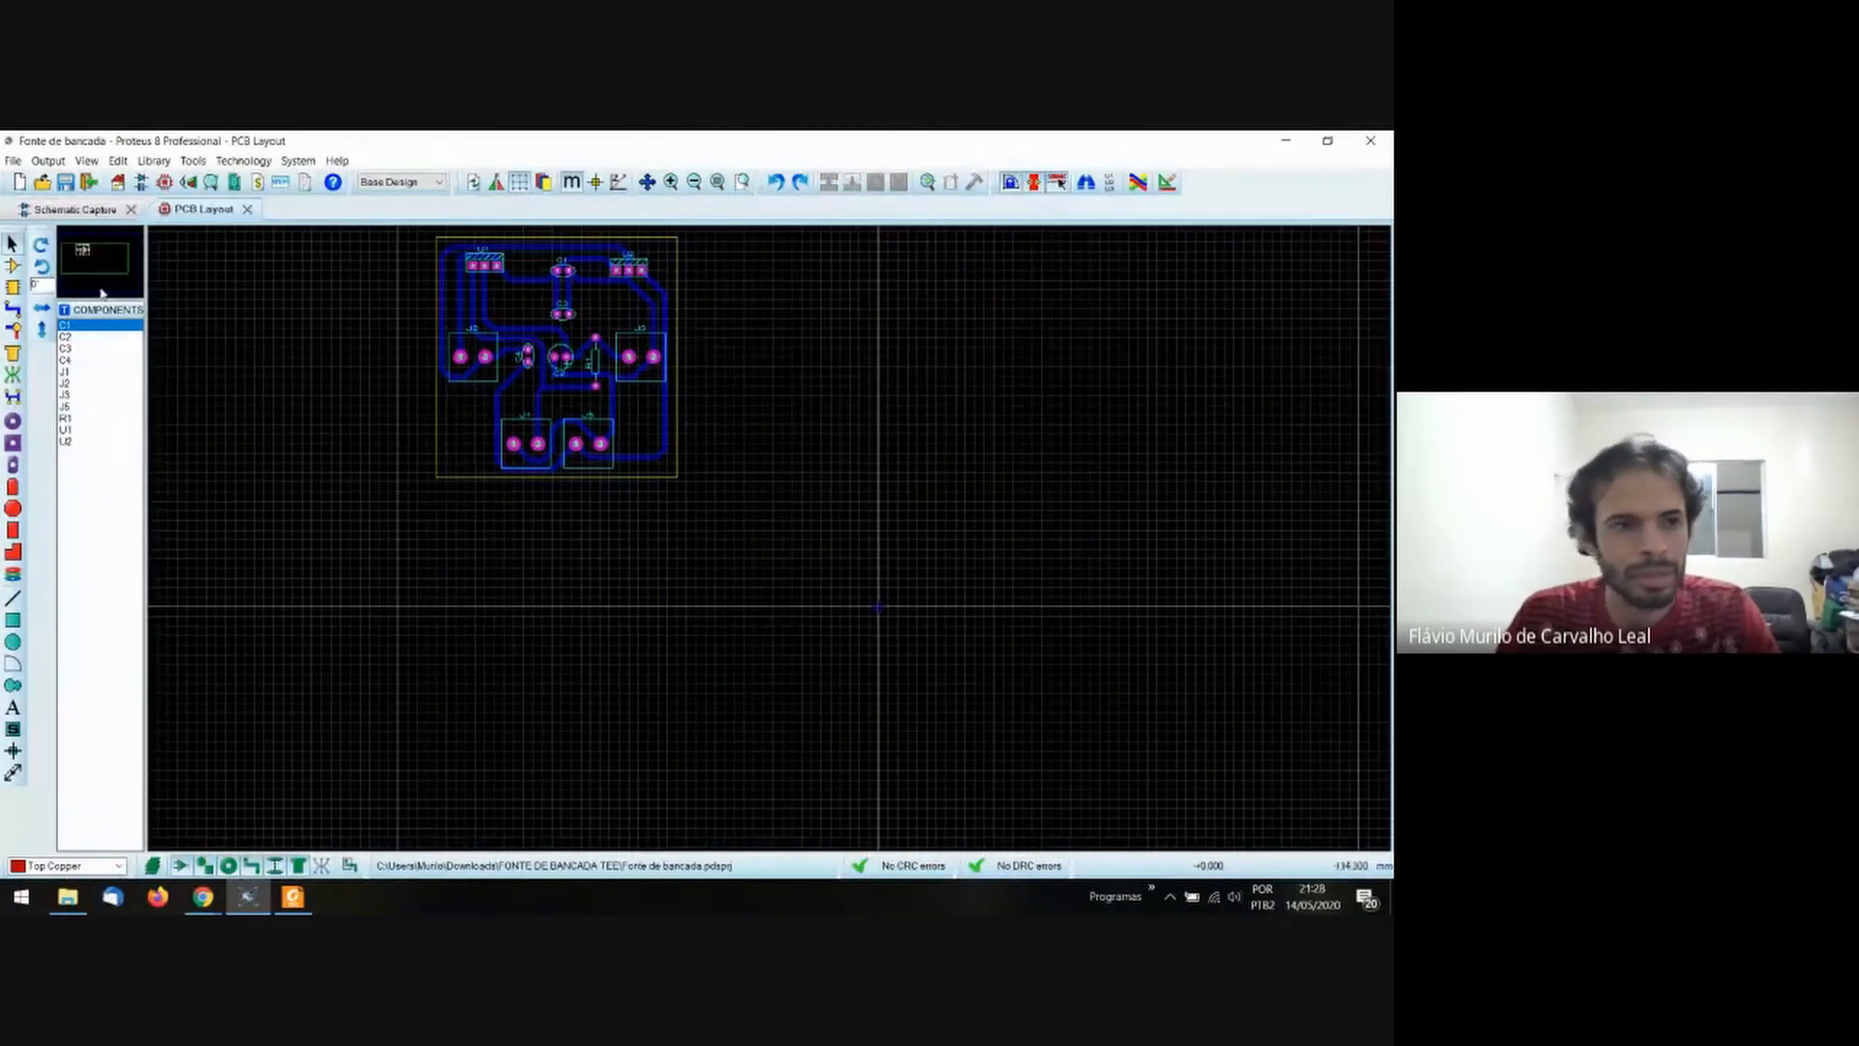
Select the entire board with its tracks and block-copy it twice beside the original to form a row of three.
{"action": "scroll", "coordinate": [767, 539], "scroll_direction": "up", "scroll_amount": 1}
{"action": "scroll", "coordinate": [768, 497], "scroll_direction": "down", "scroll_amount": 3}
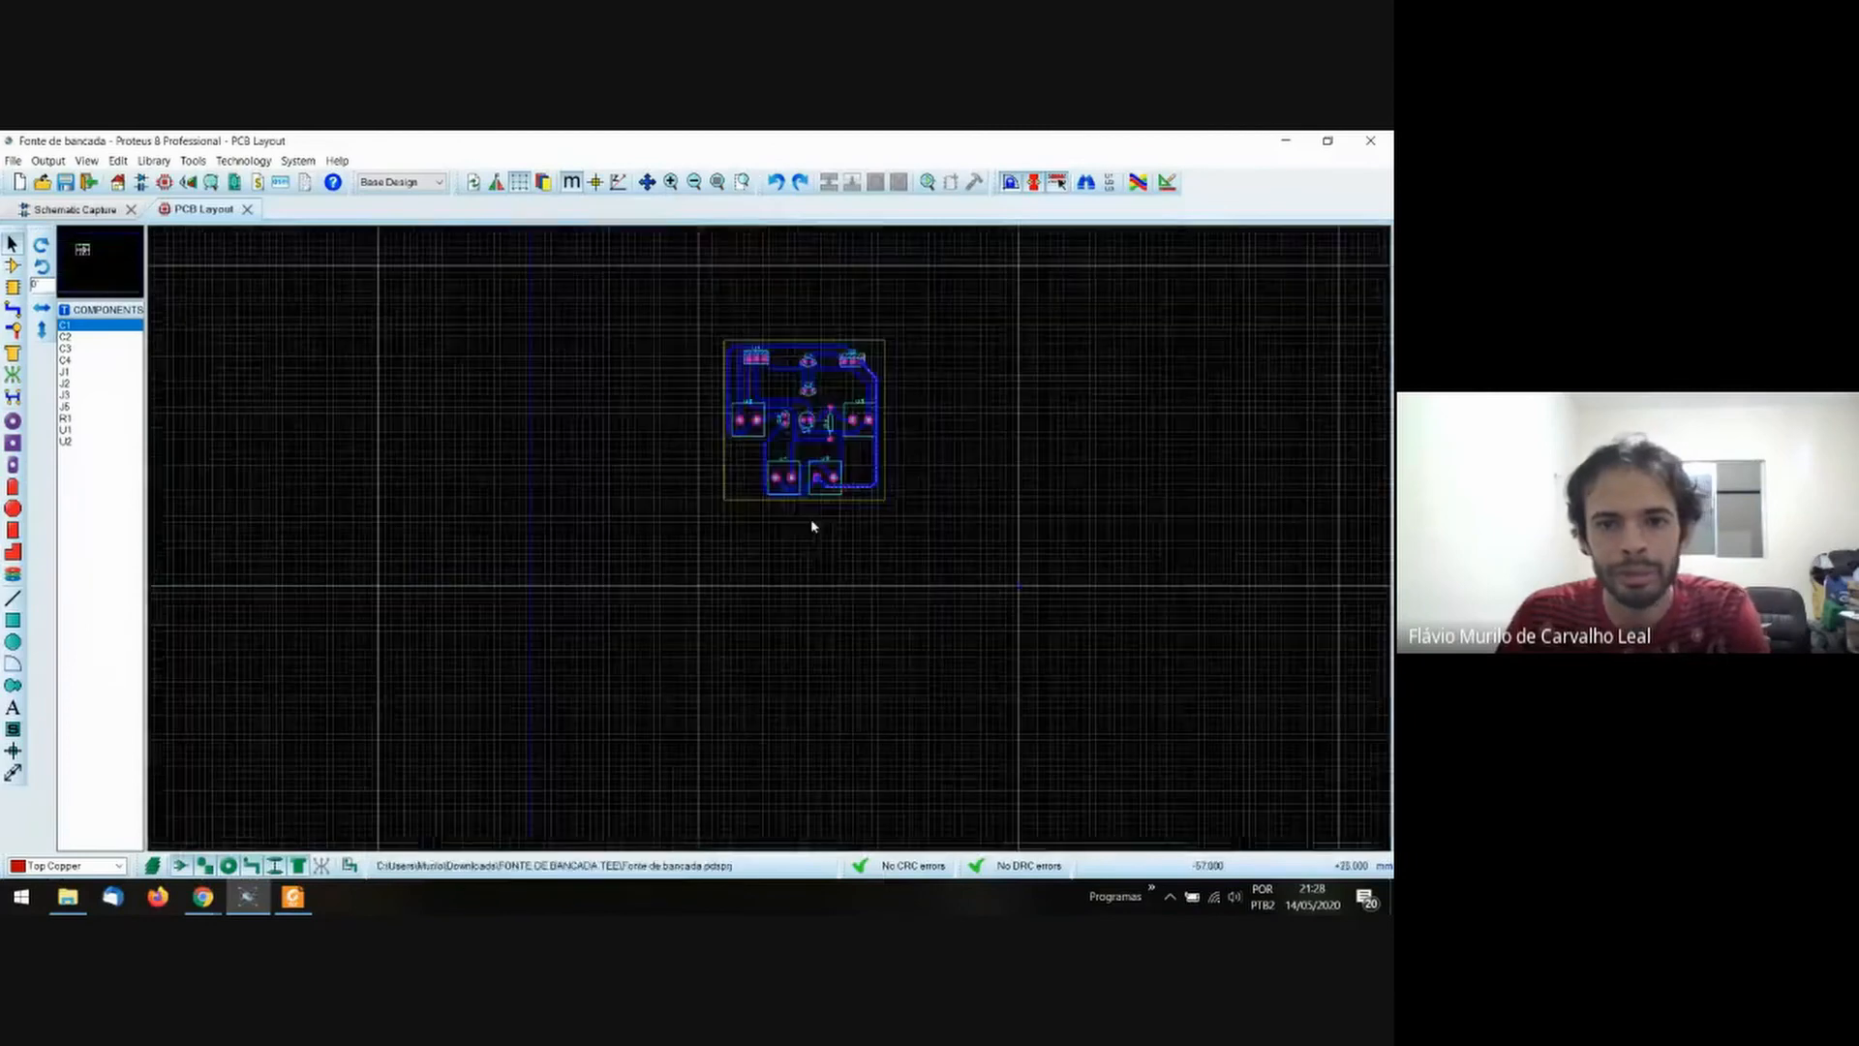
{"action": "scroll", "coordinate": [811, 525], "scroll_direction": "up", "scroll_amount": 1}
{"action": "left_click_drag", "start_coordinate": [480, 484], "coordinate": [930, 838]}
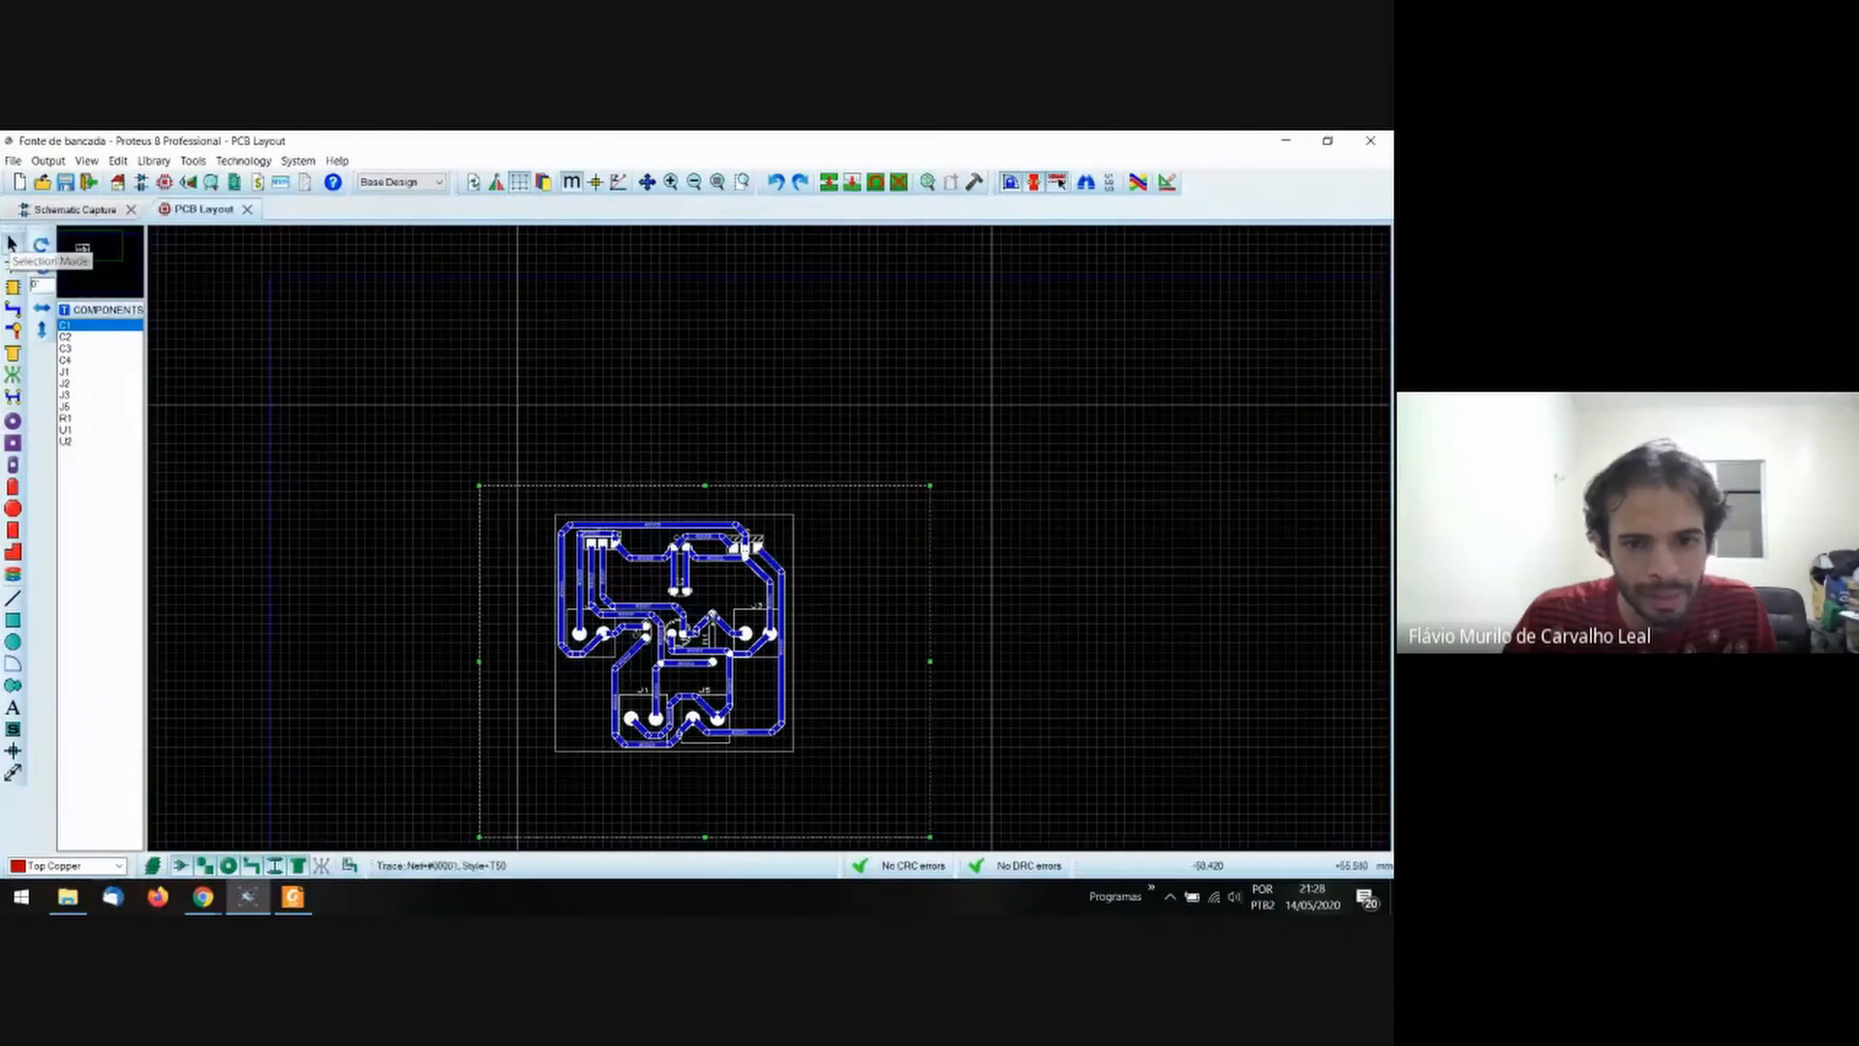
{"action": "right_click", "coordinate": [707, 254]}
{"action": "left_click", "coordinate": [780, 392]}
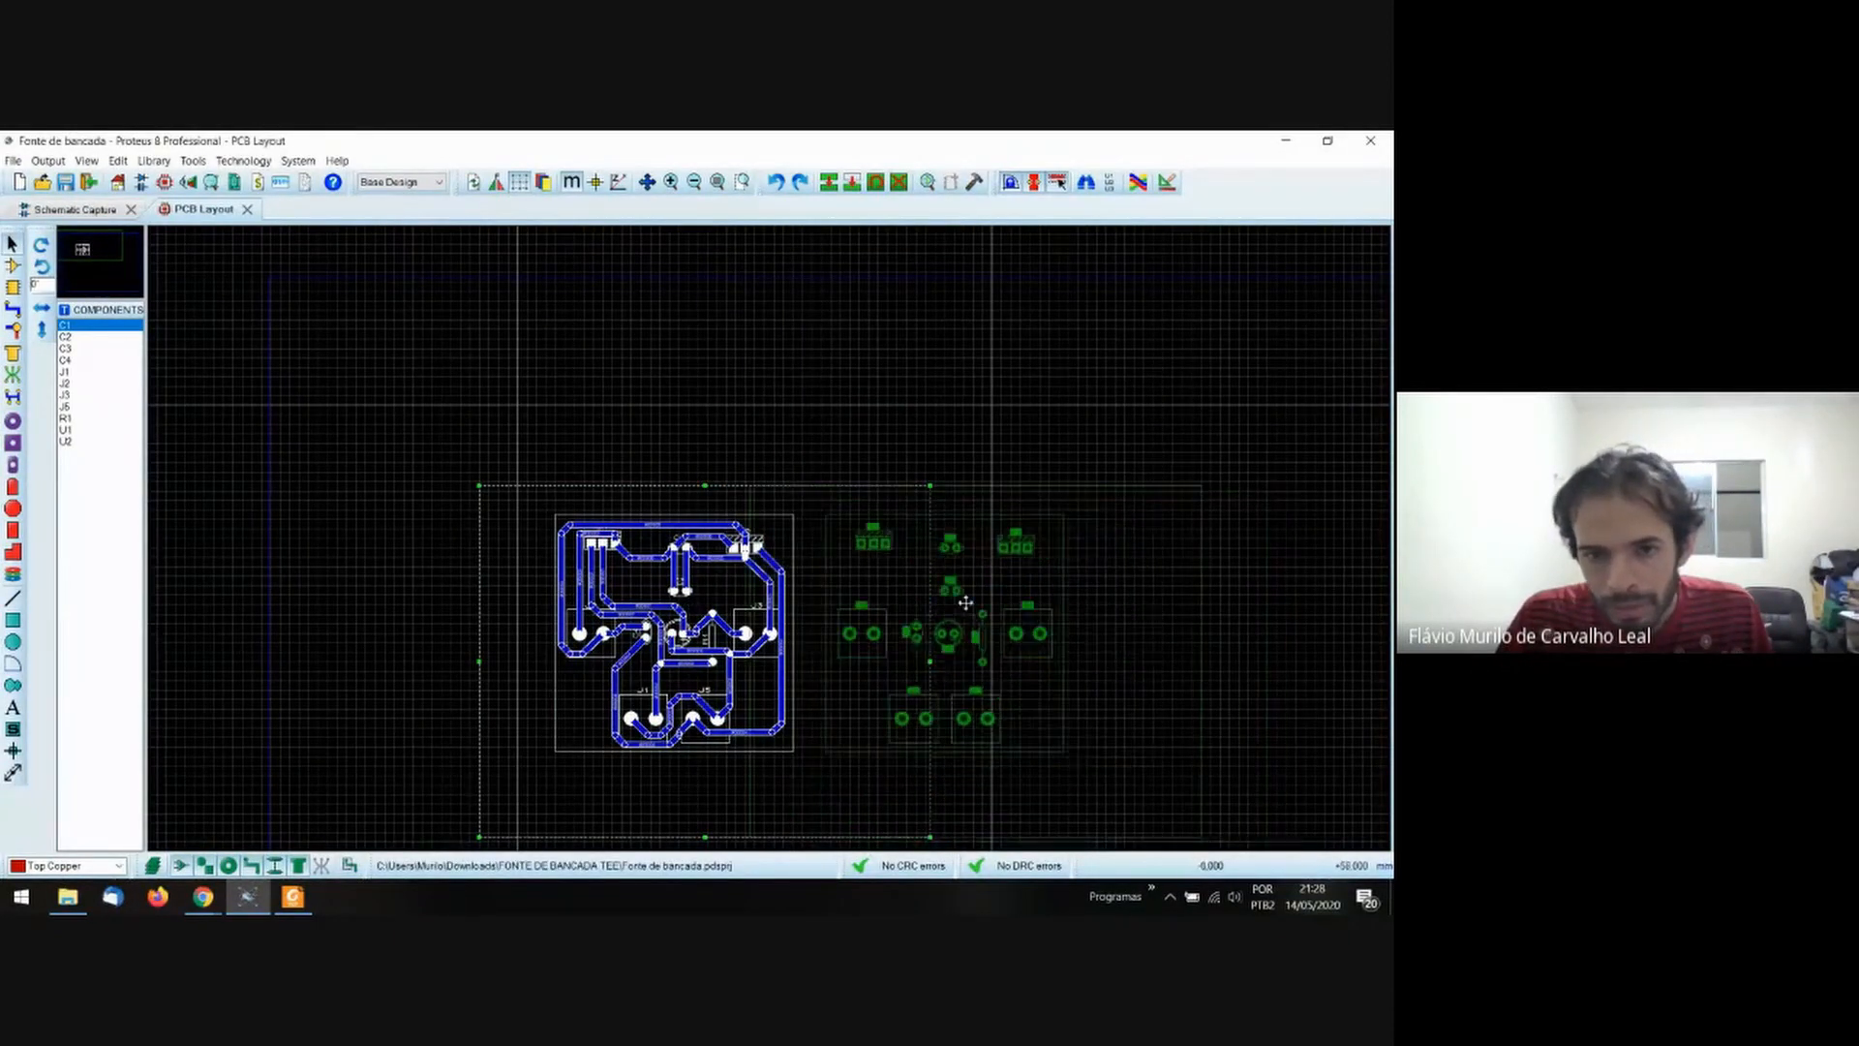
{"action": "left_click", "coordinate": [983, 600]}
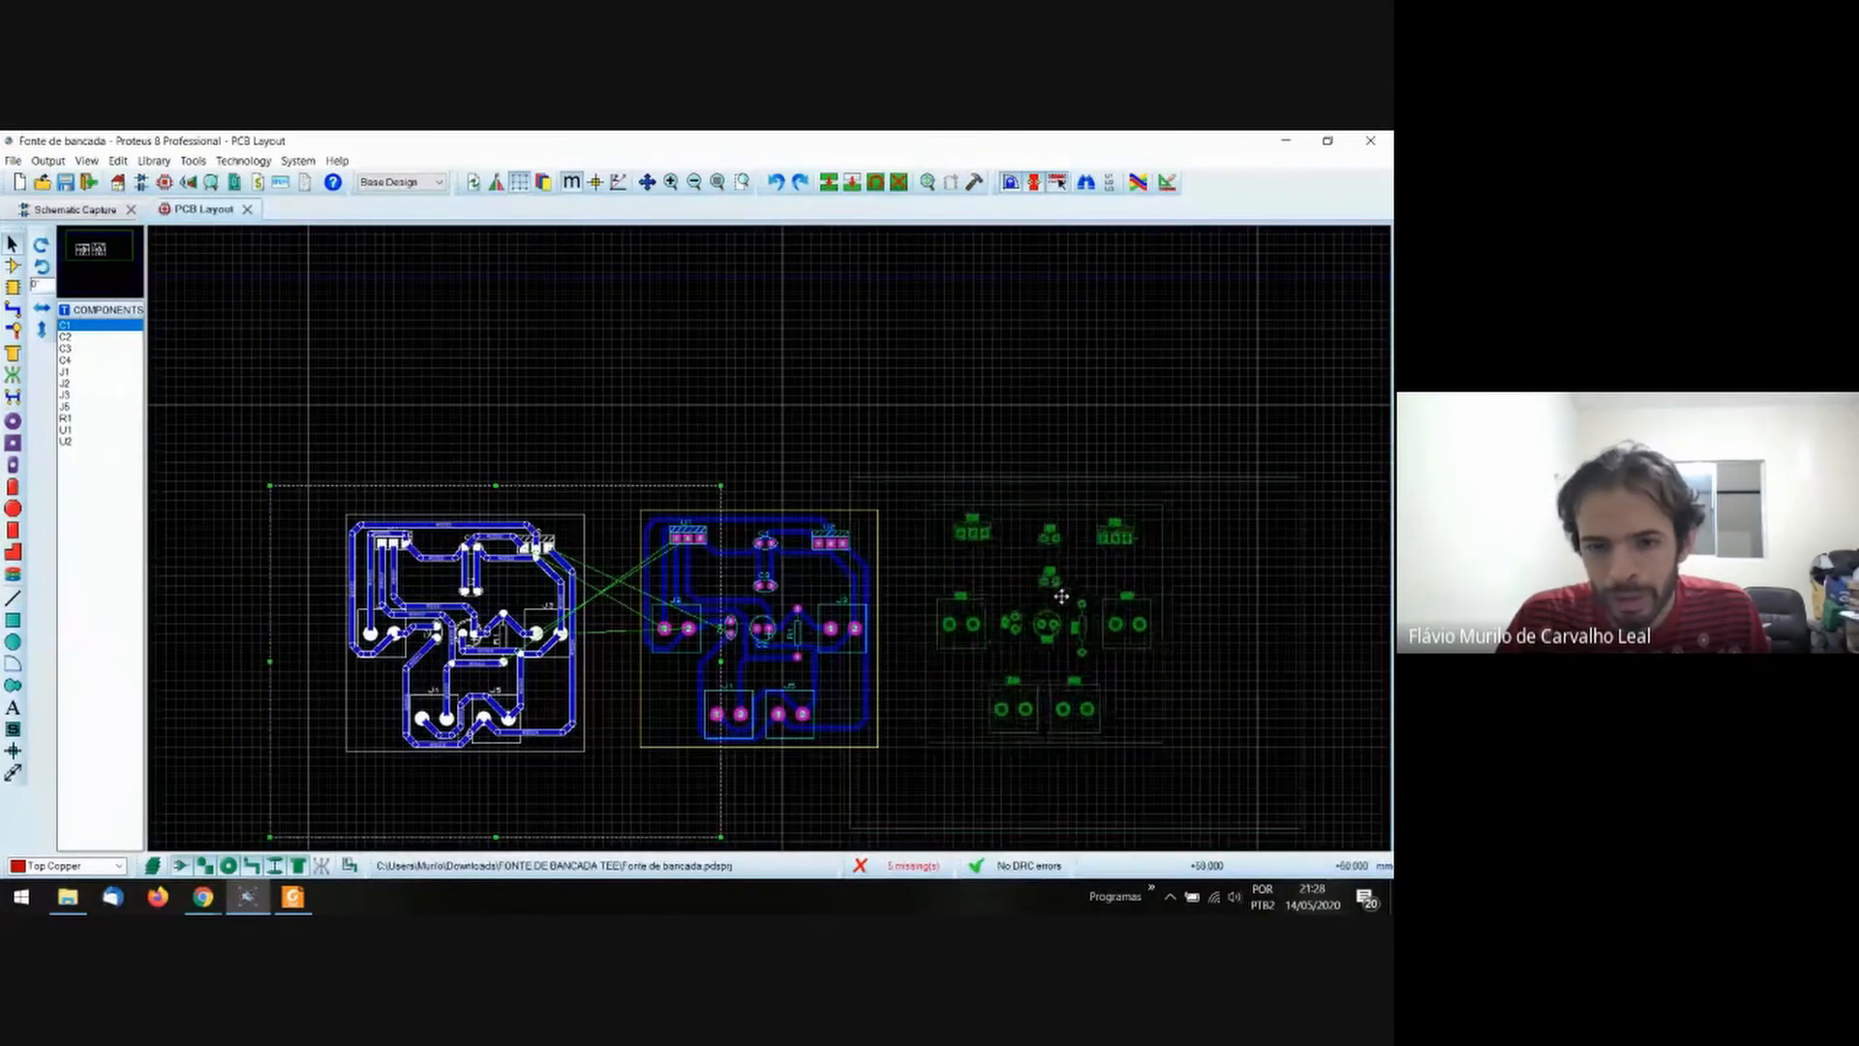
{"action": "left_click", "coordinate": [1066, 598]}
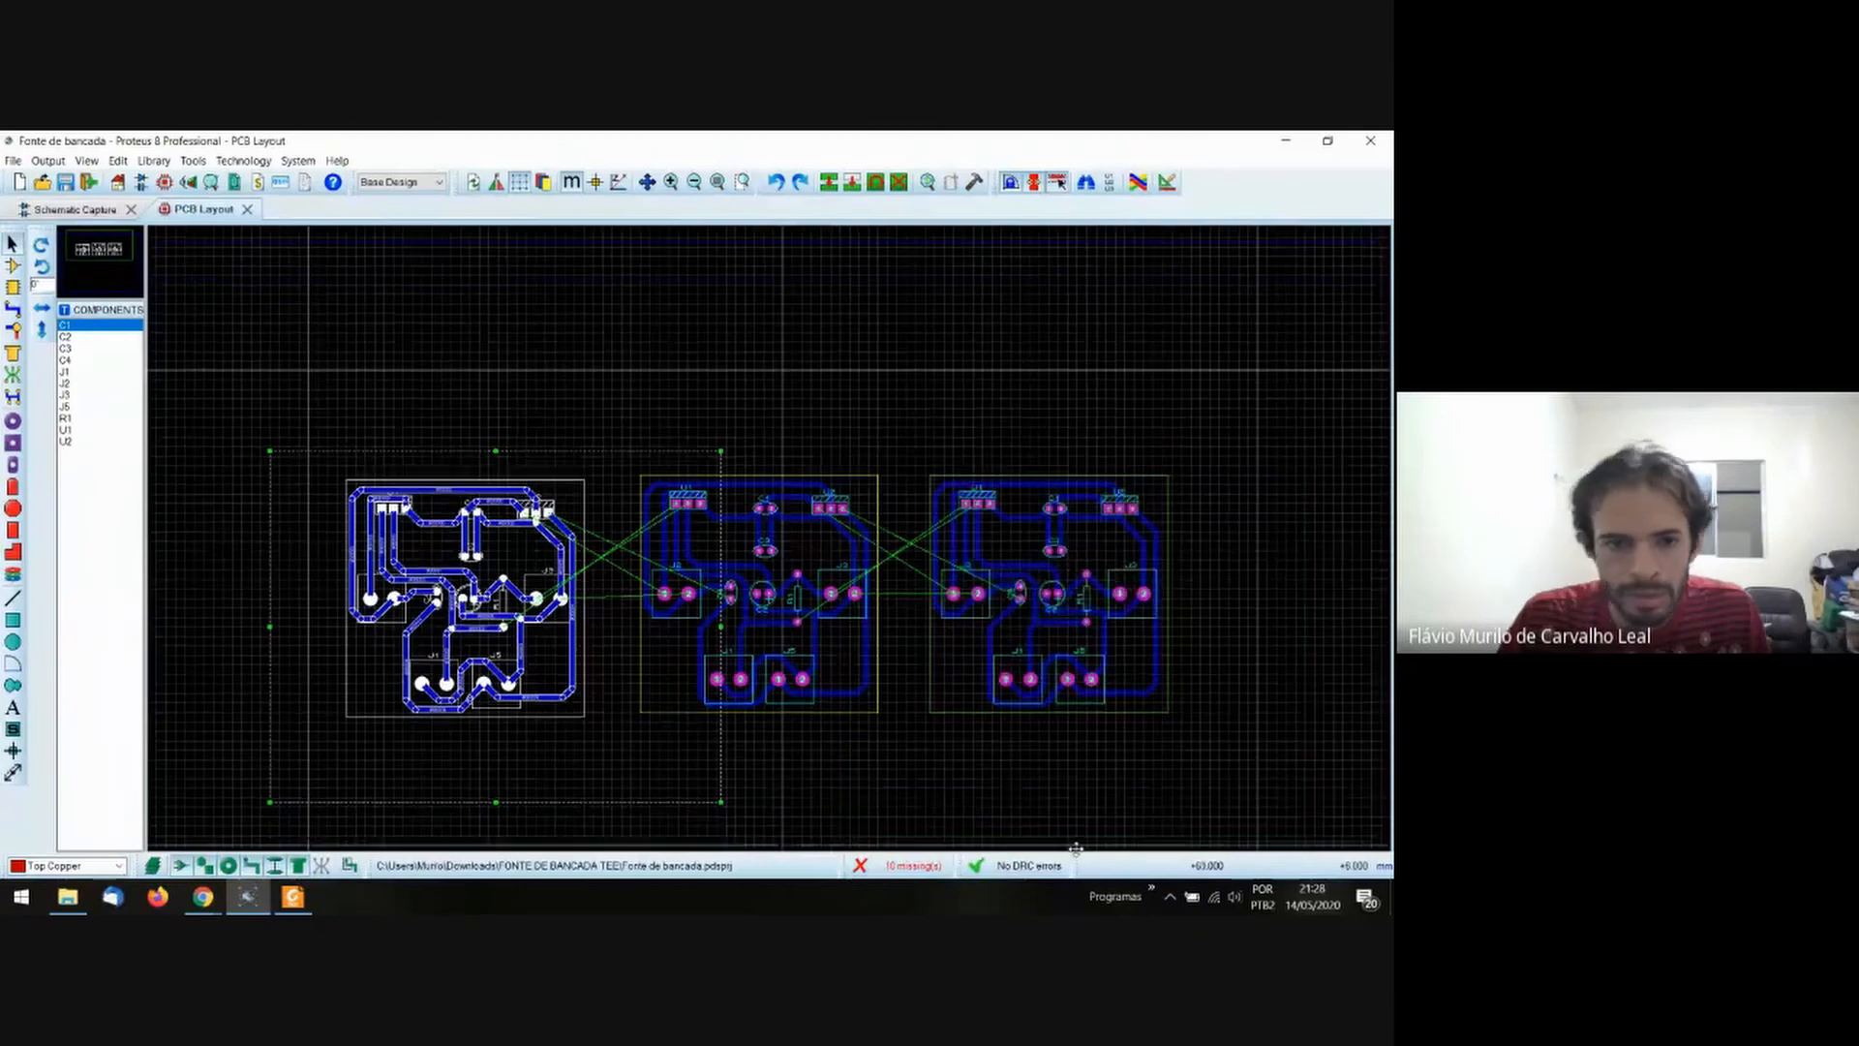
Place six more copies of the board below the first row to complete a three-by-three grid.
{"action": "left_click", "coordinate": [476, 581]}
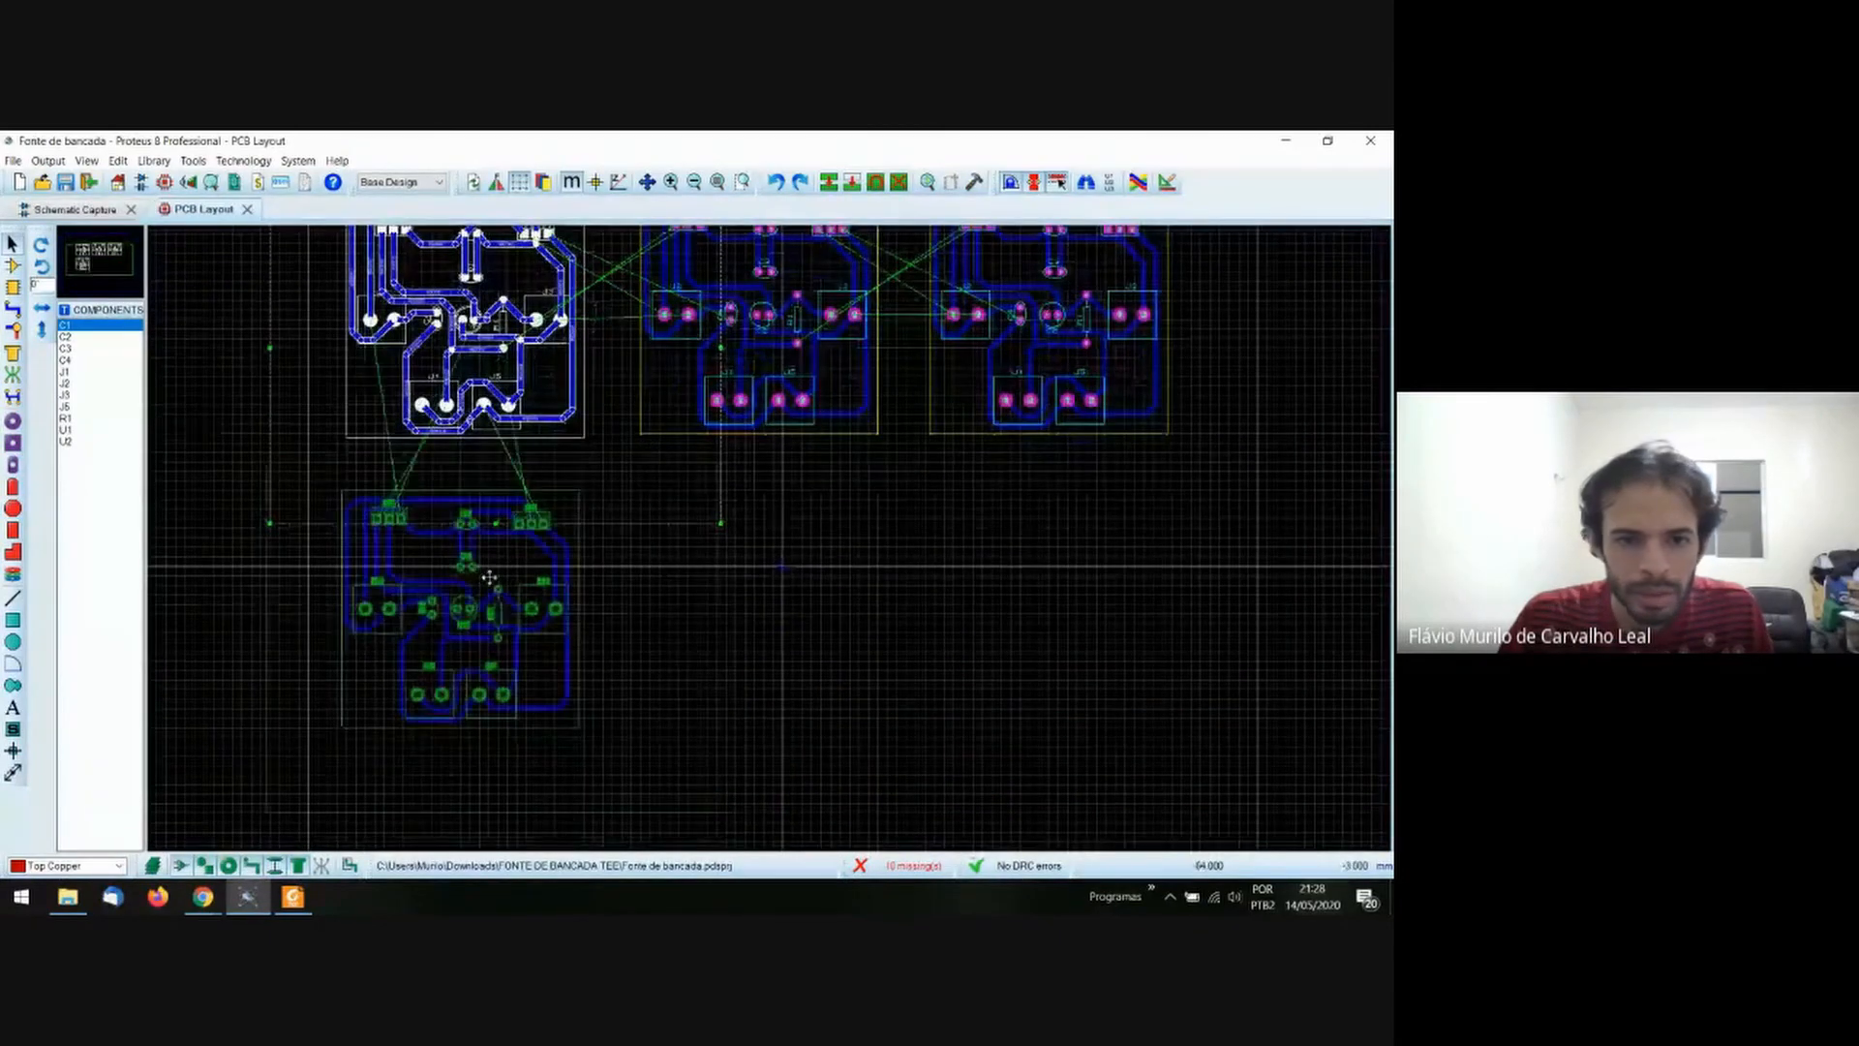
{"action": "left_click", "coordinate": [770, 579]}
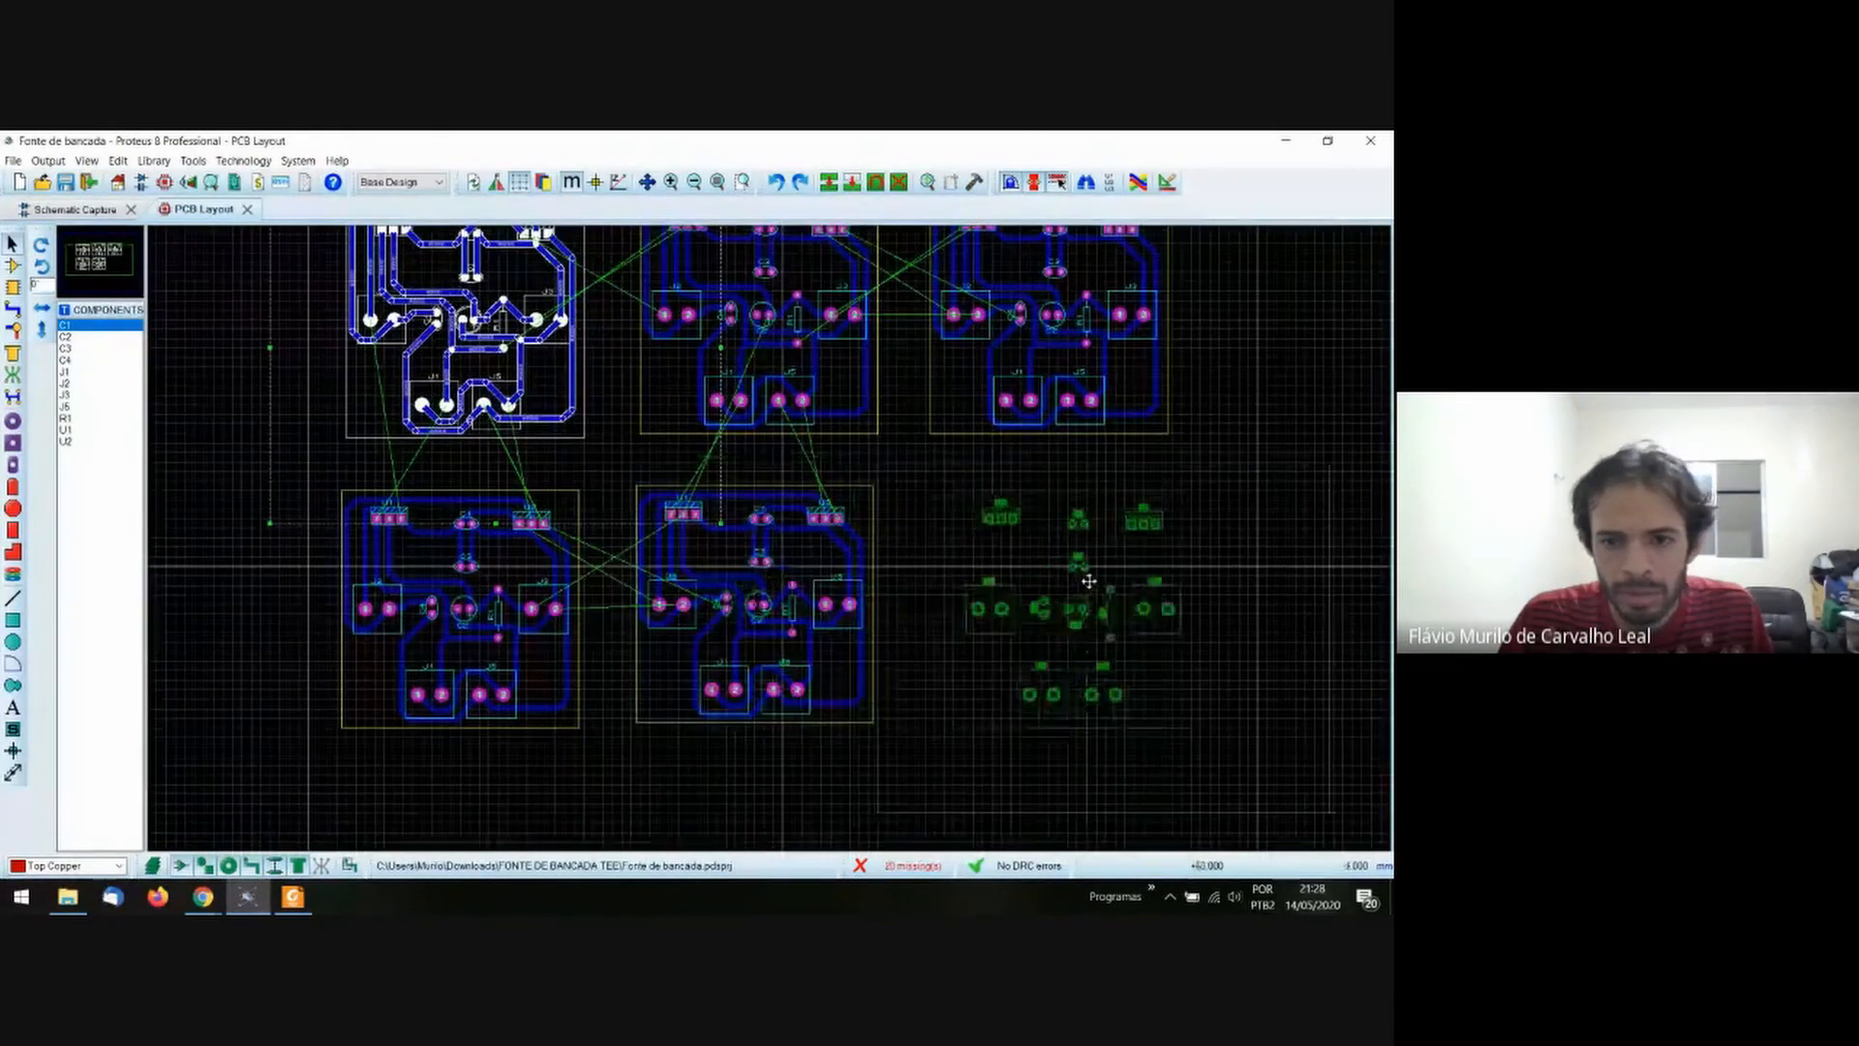
{"action": "left_click", "coordinate": [1060, 589]}
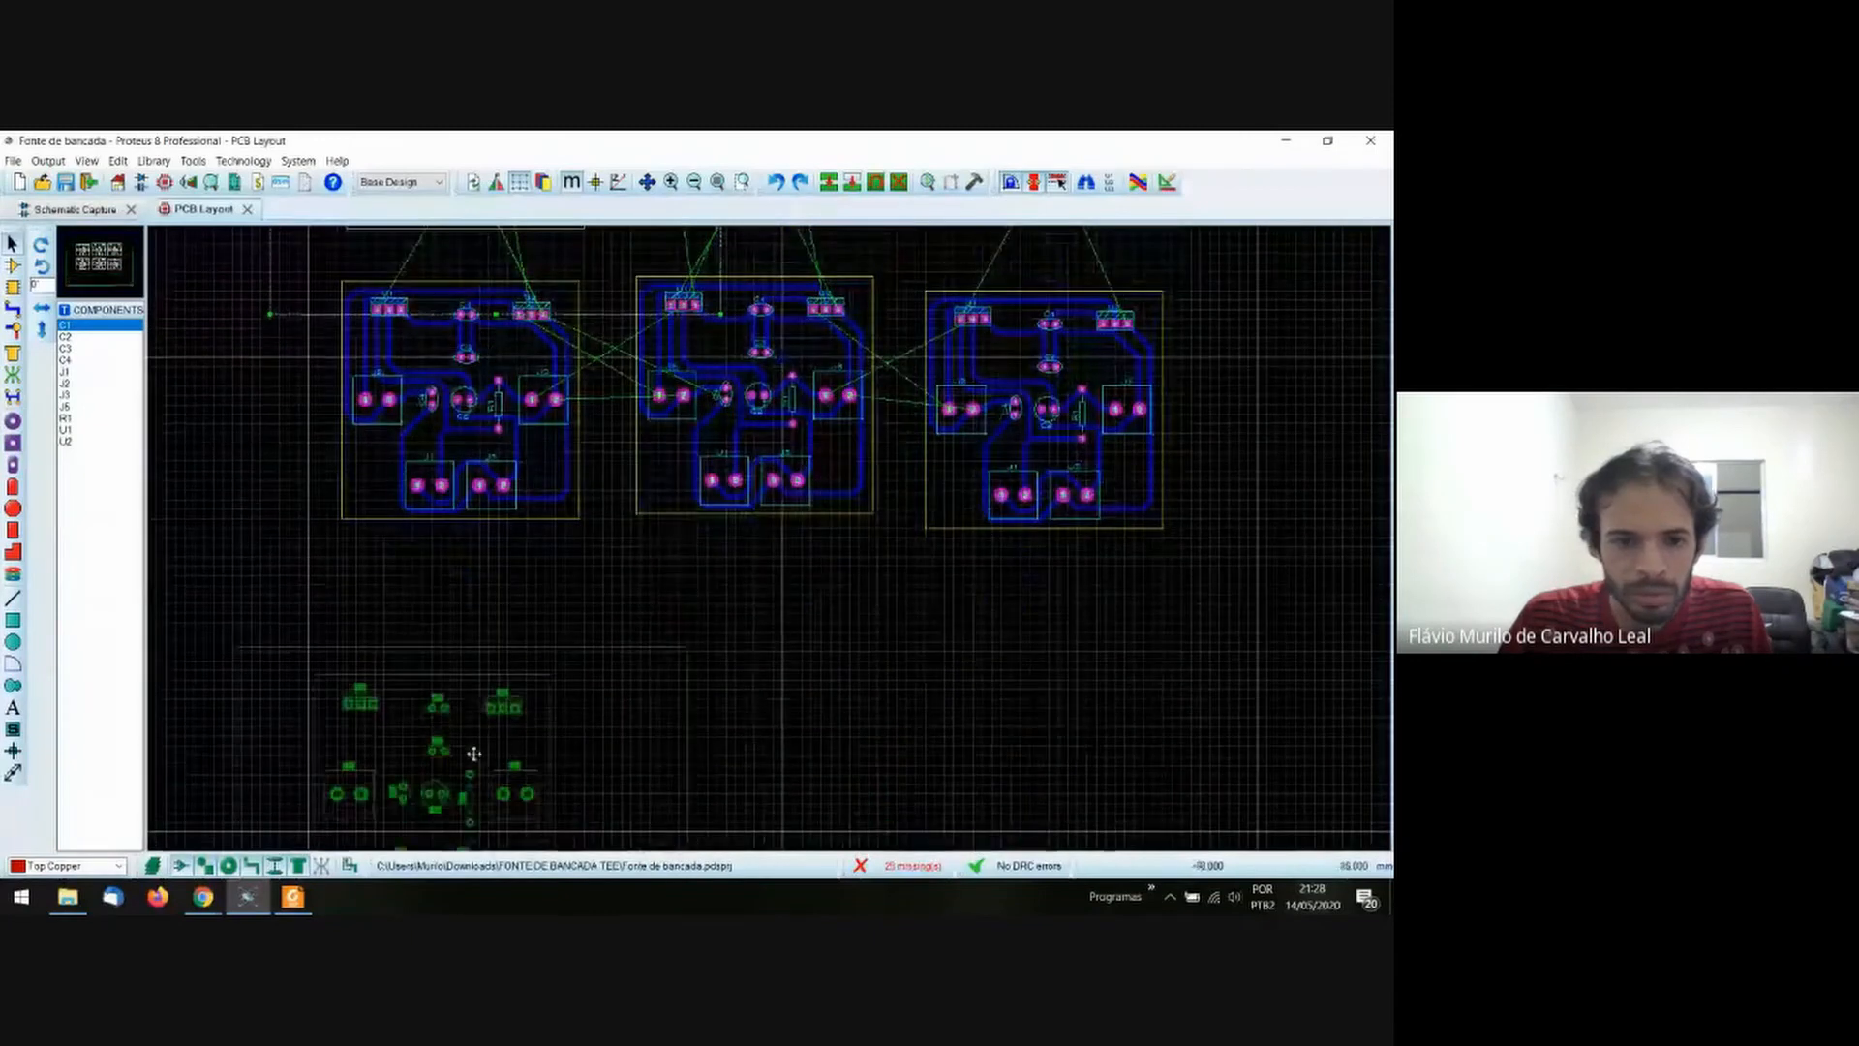
{"action": "left_click", "coordinate": [461, 687]}
{"action": "left_click", "coordinate": [763, 687]}
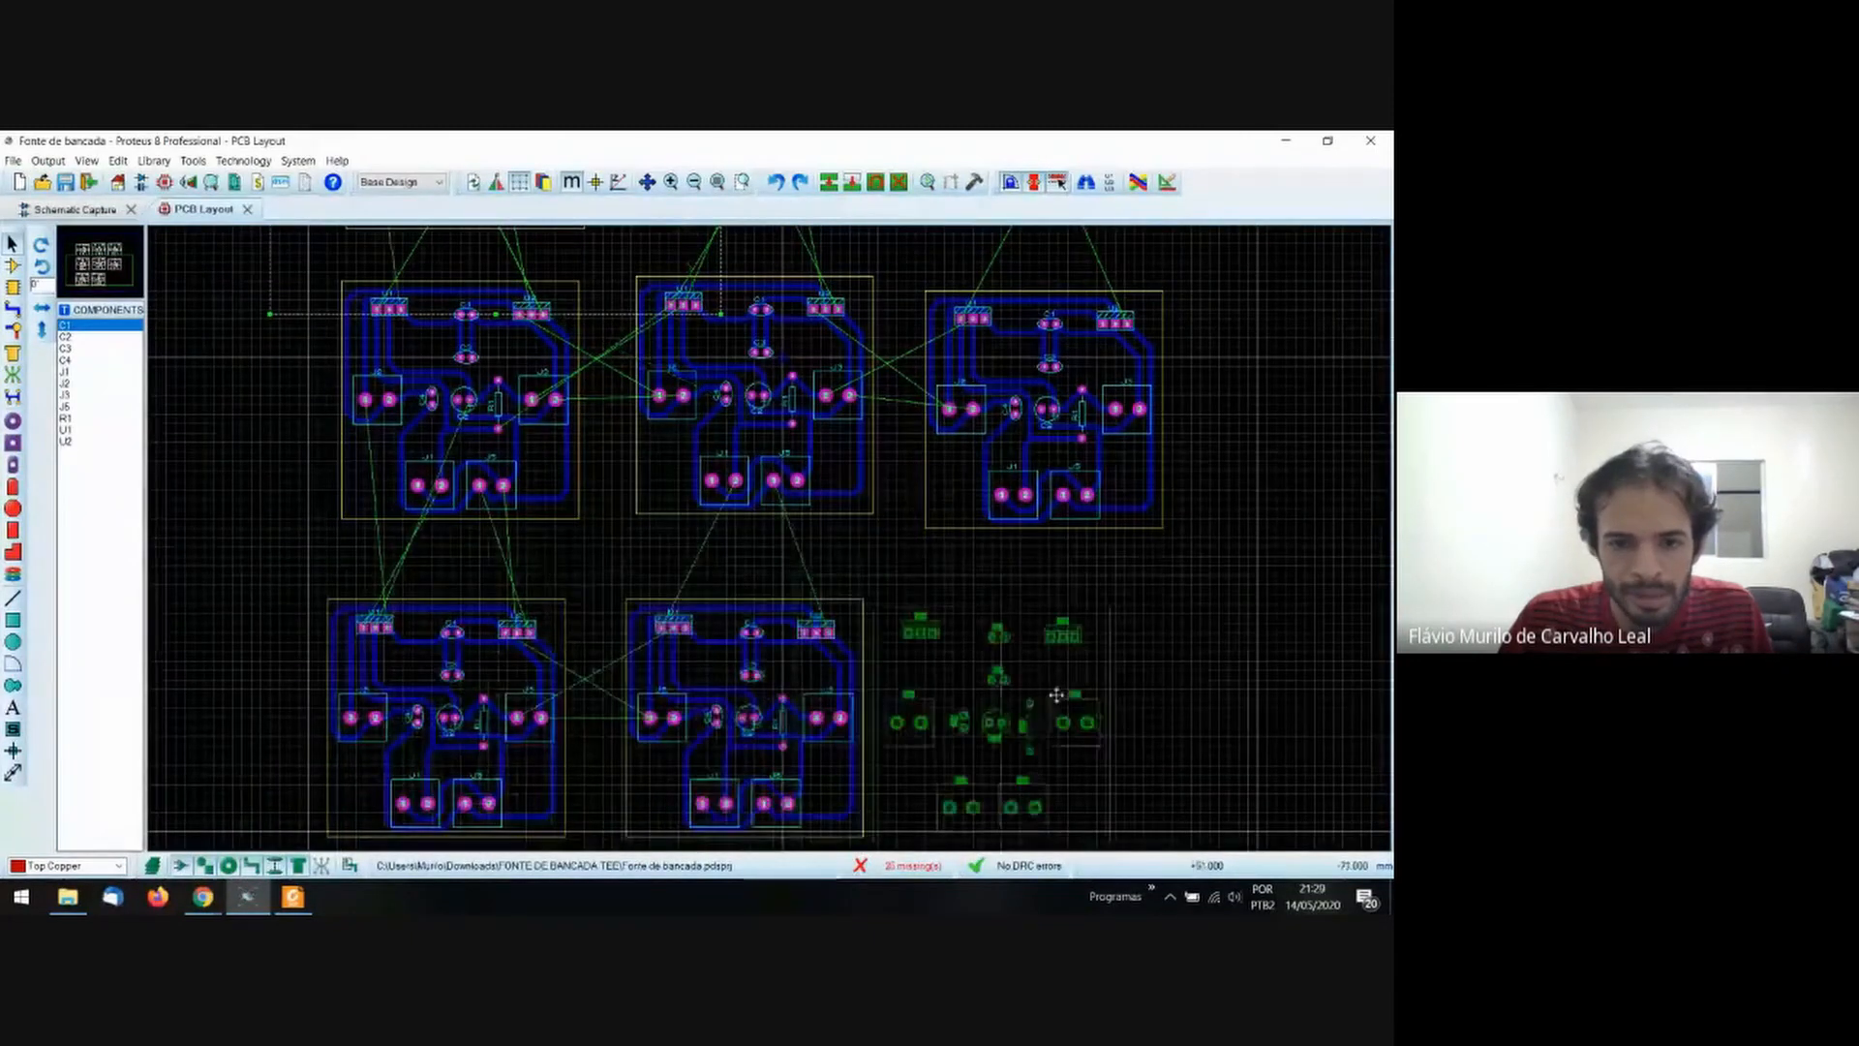
{"action": "left_click", "coordinate": [1080, 678]}
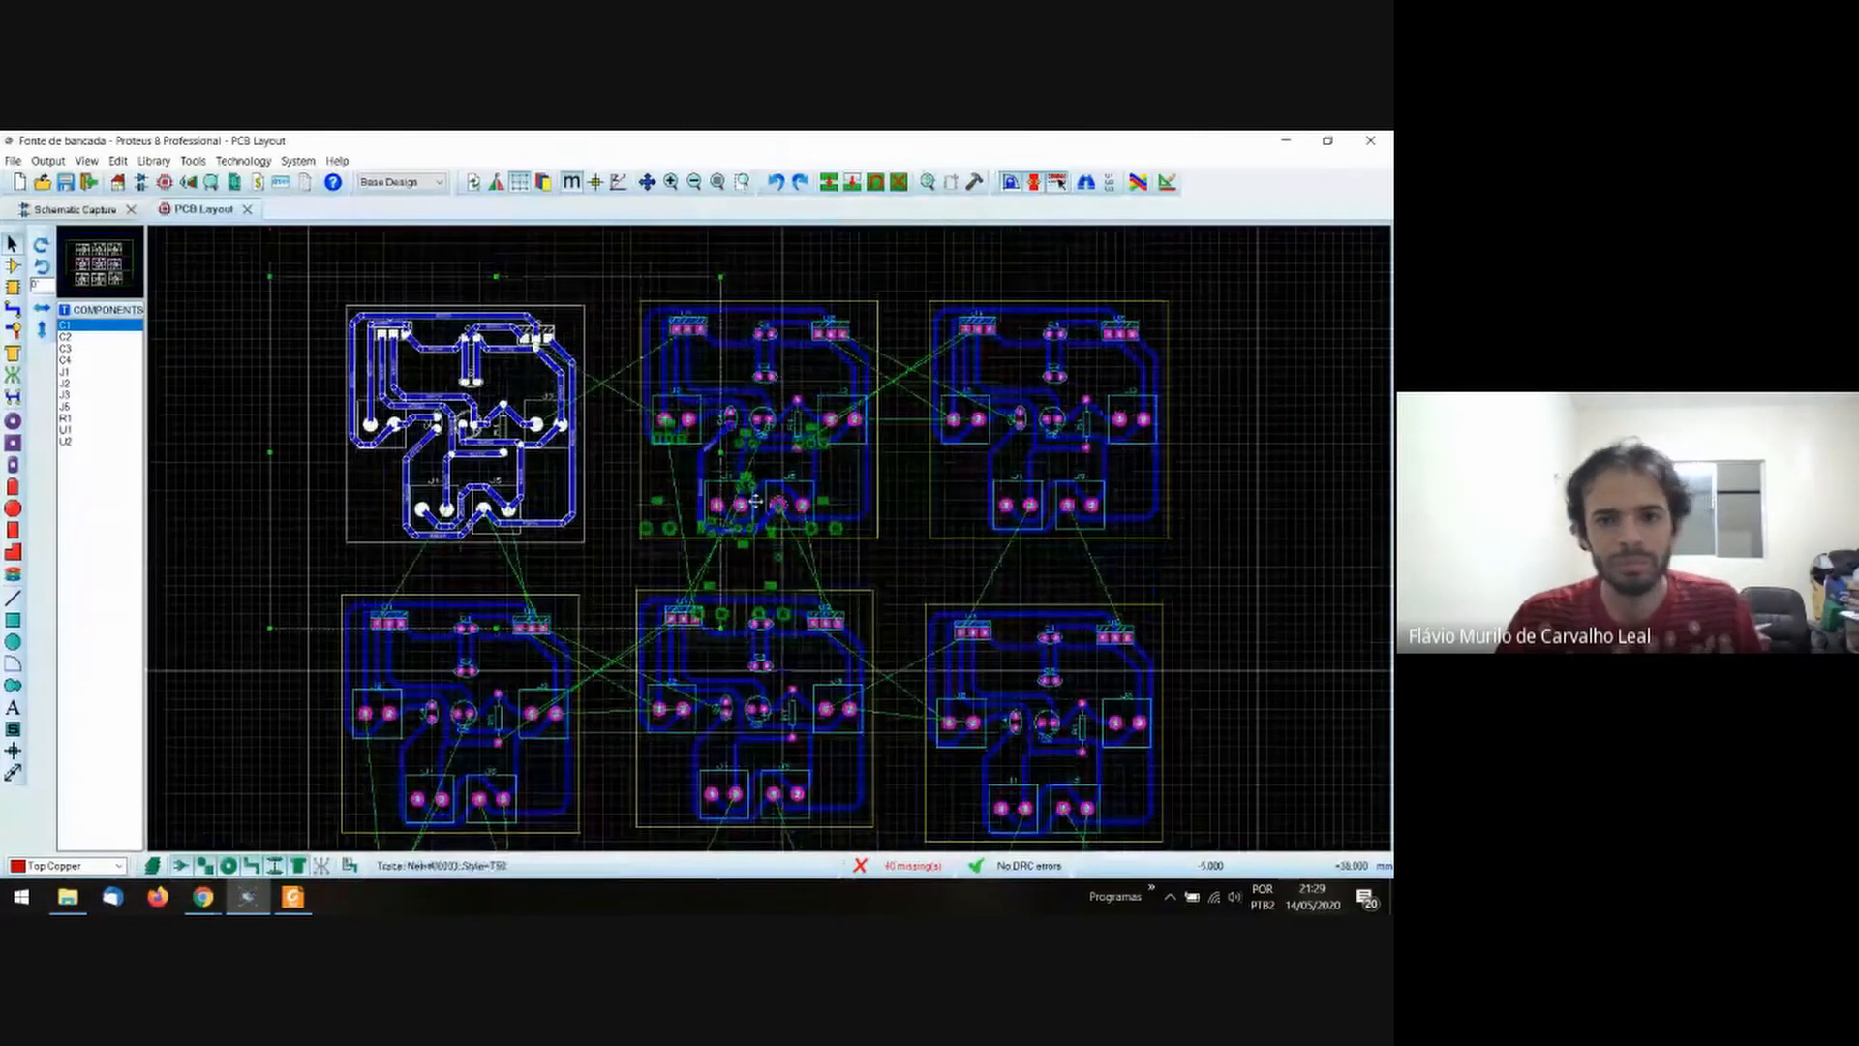
End the block copy, dismiss the design rule message, and undo the extra board copy overlapping the grid.
{"action": "key", "text": "Escape"}
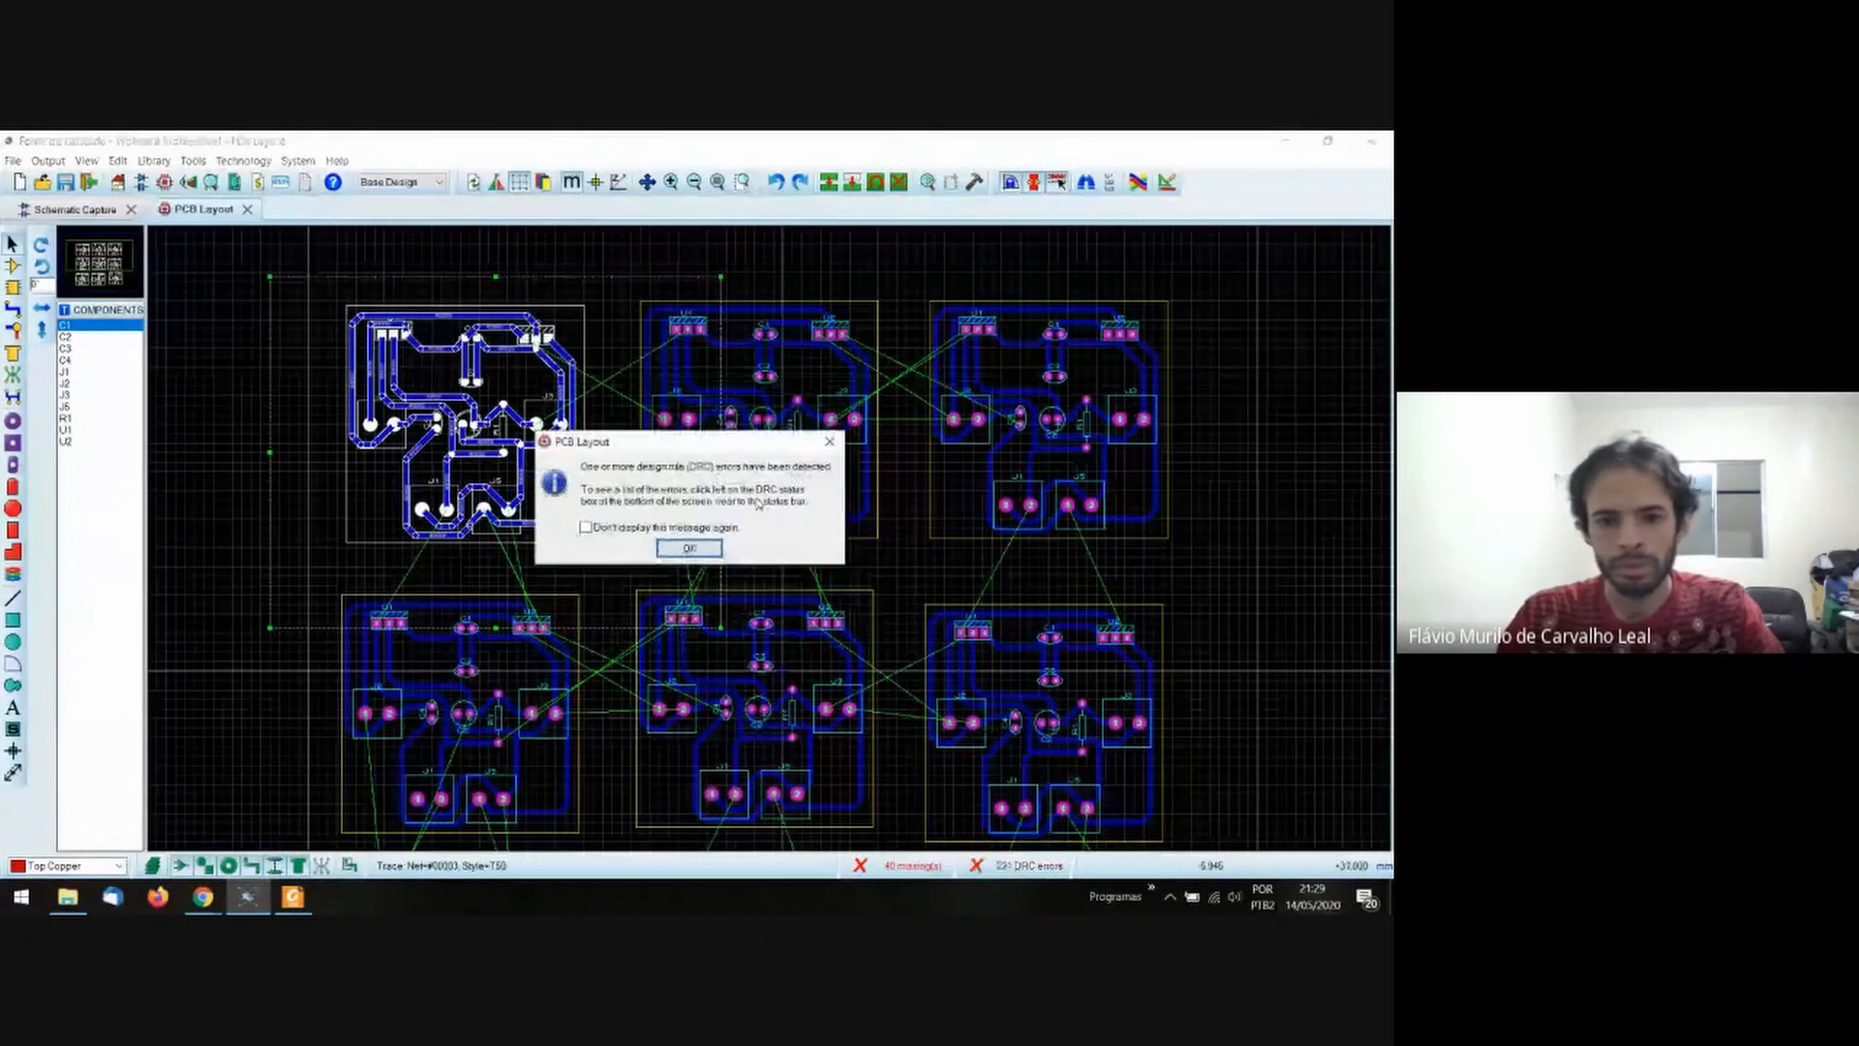
{"action": "left_click", "coordinate": [828, 443]}
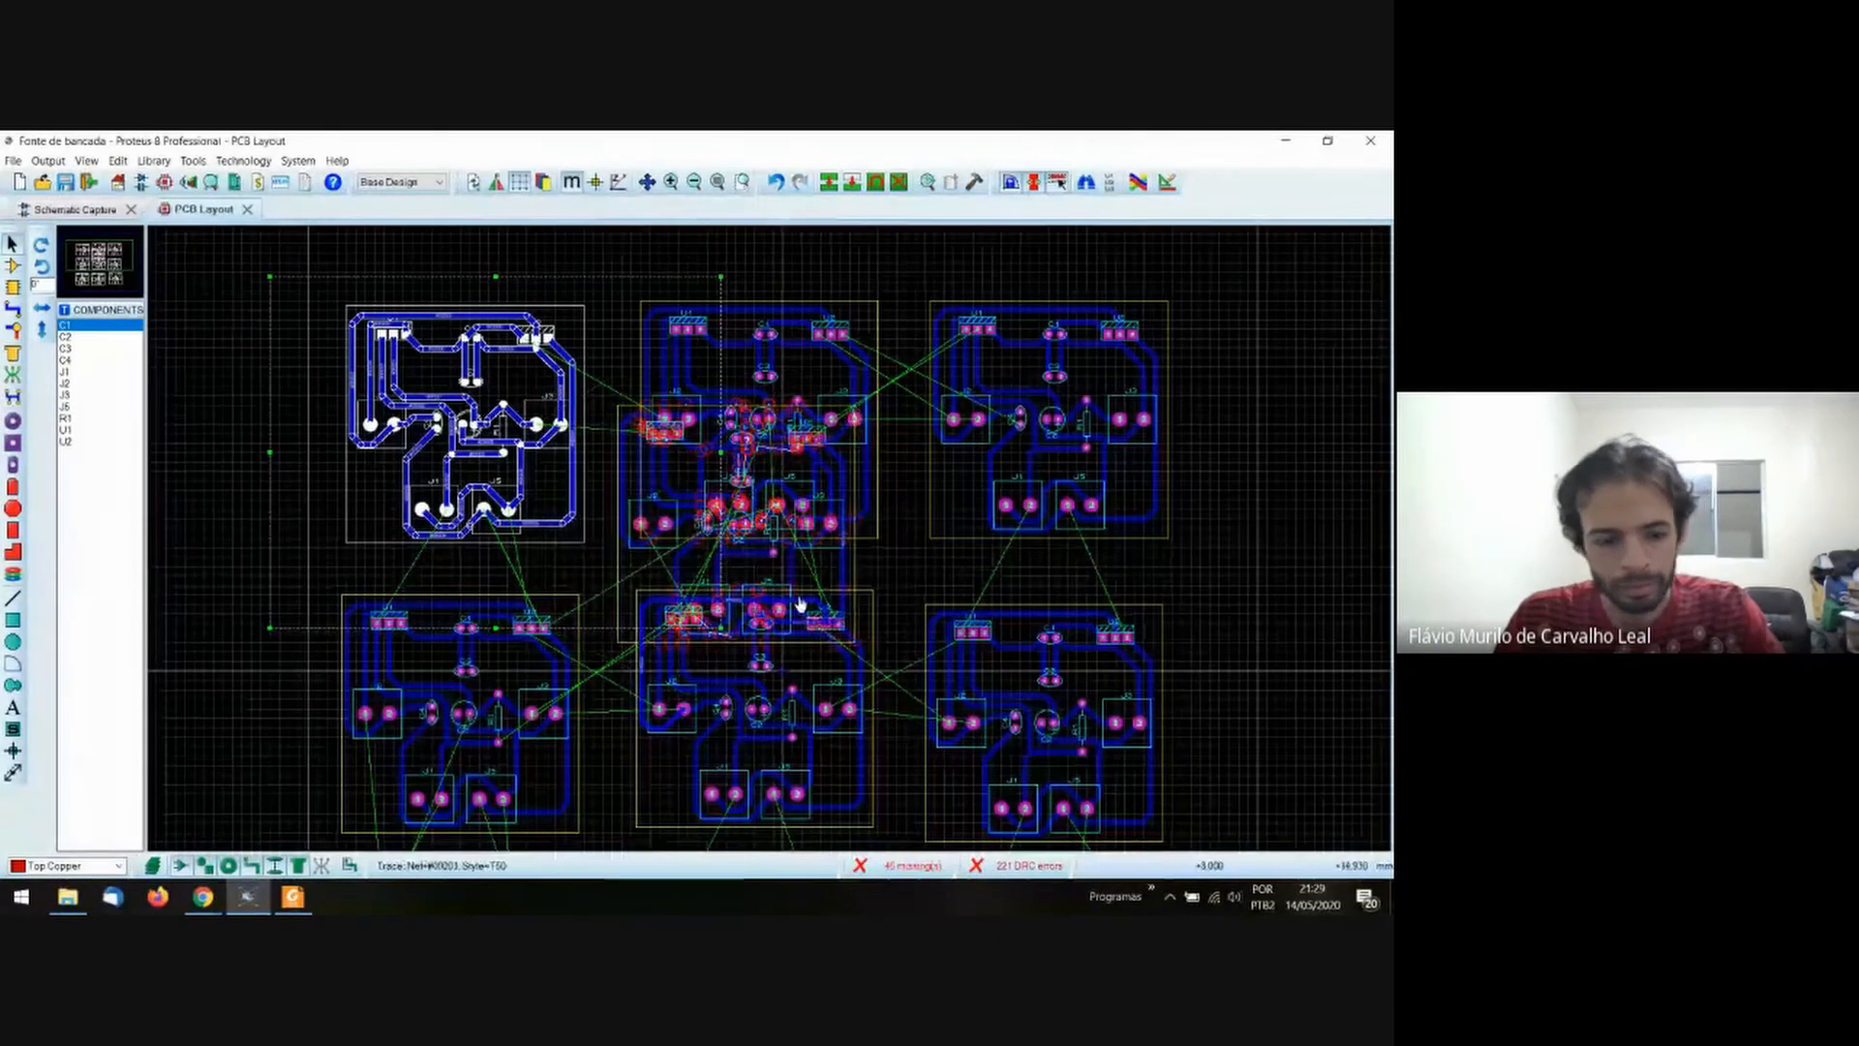
{"action": "key", "text": "ctrl+z"}
{"action": "scroll", "coordinate": [796, 599], "scroll_direction": "down", "scroll_amount": 3}
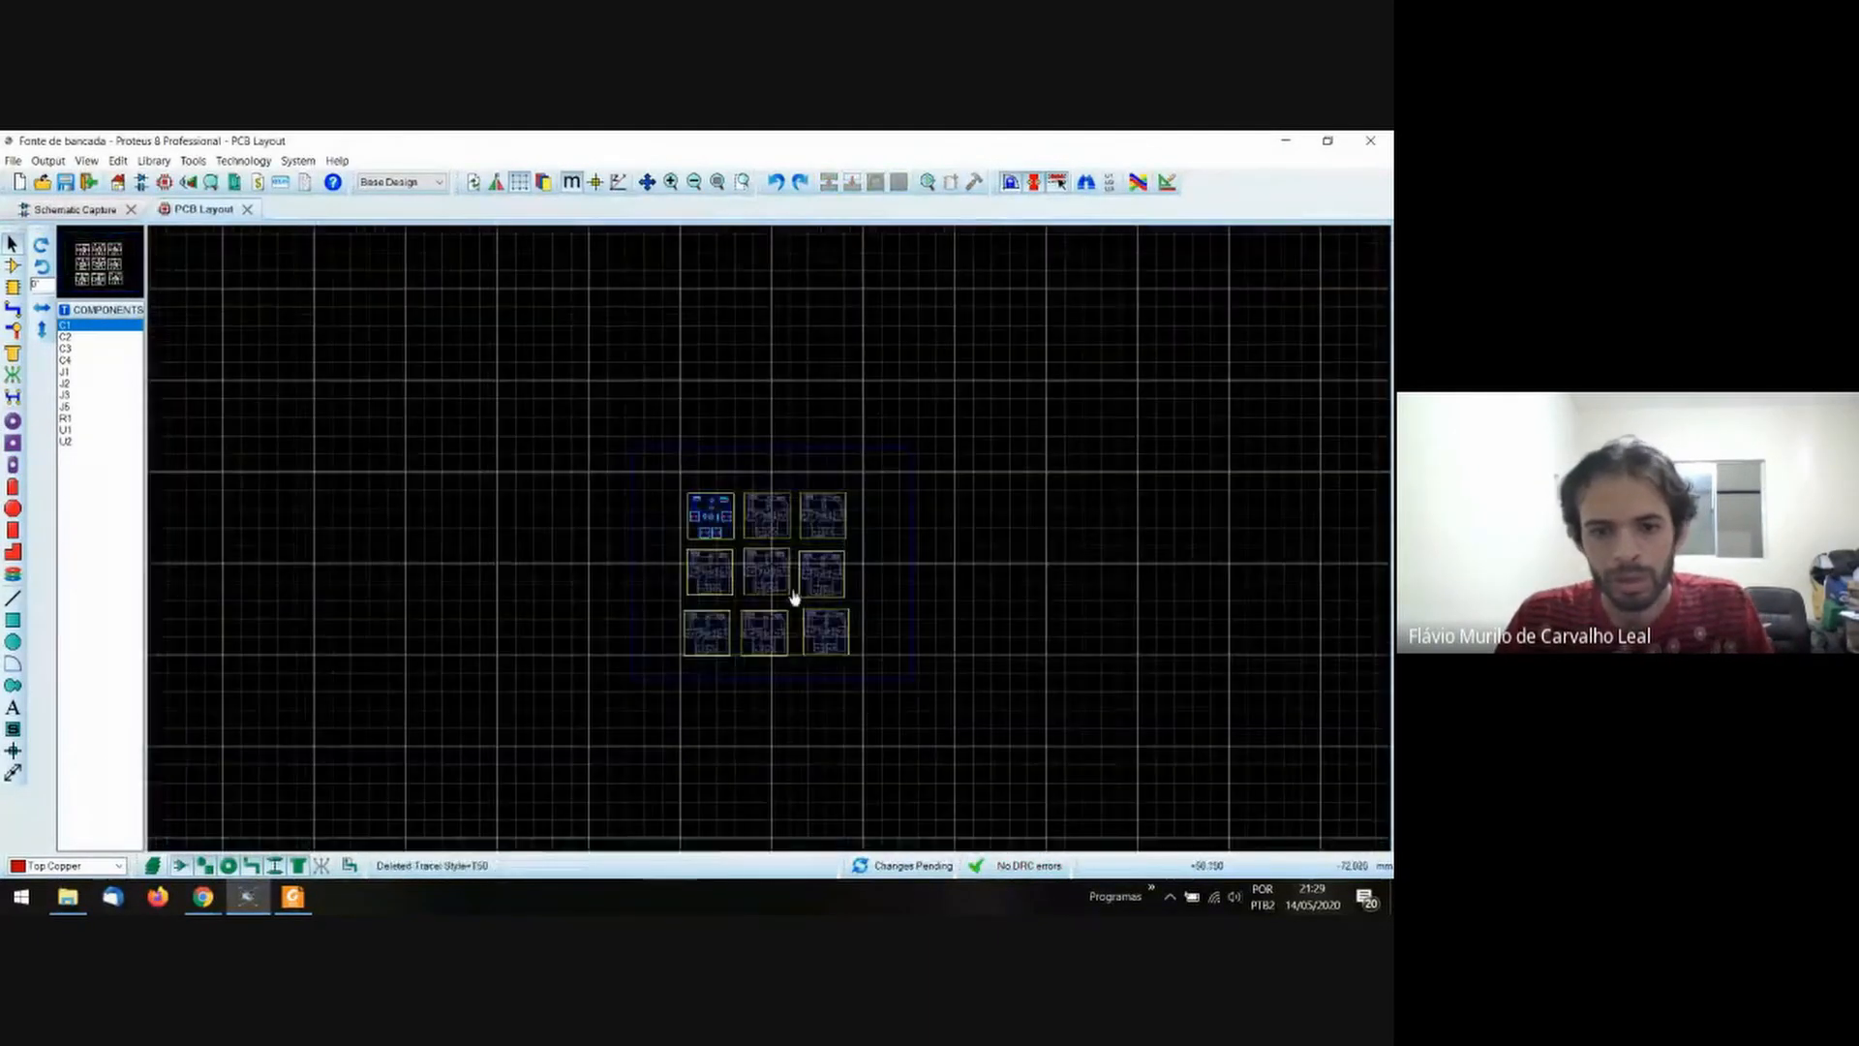
{"action": "scroll", "coordinate": [793, 596], "scroll_direction": "up", "scroll_amount": 3}
Open the Print Layout settings, check the preview of the nine-board arrangement, and close them without printing.
{"action": "left_click", "coordinate": [62, 163]}
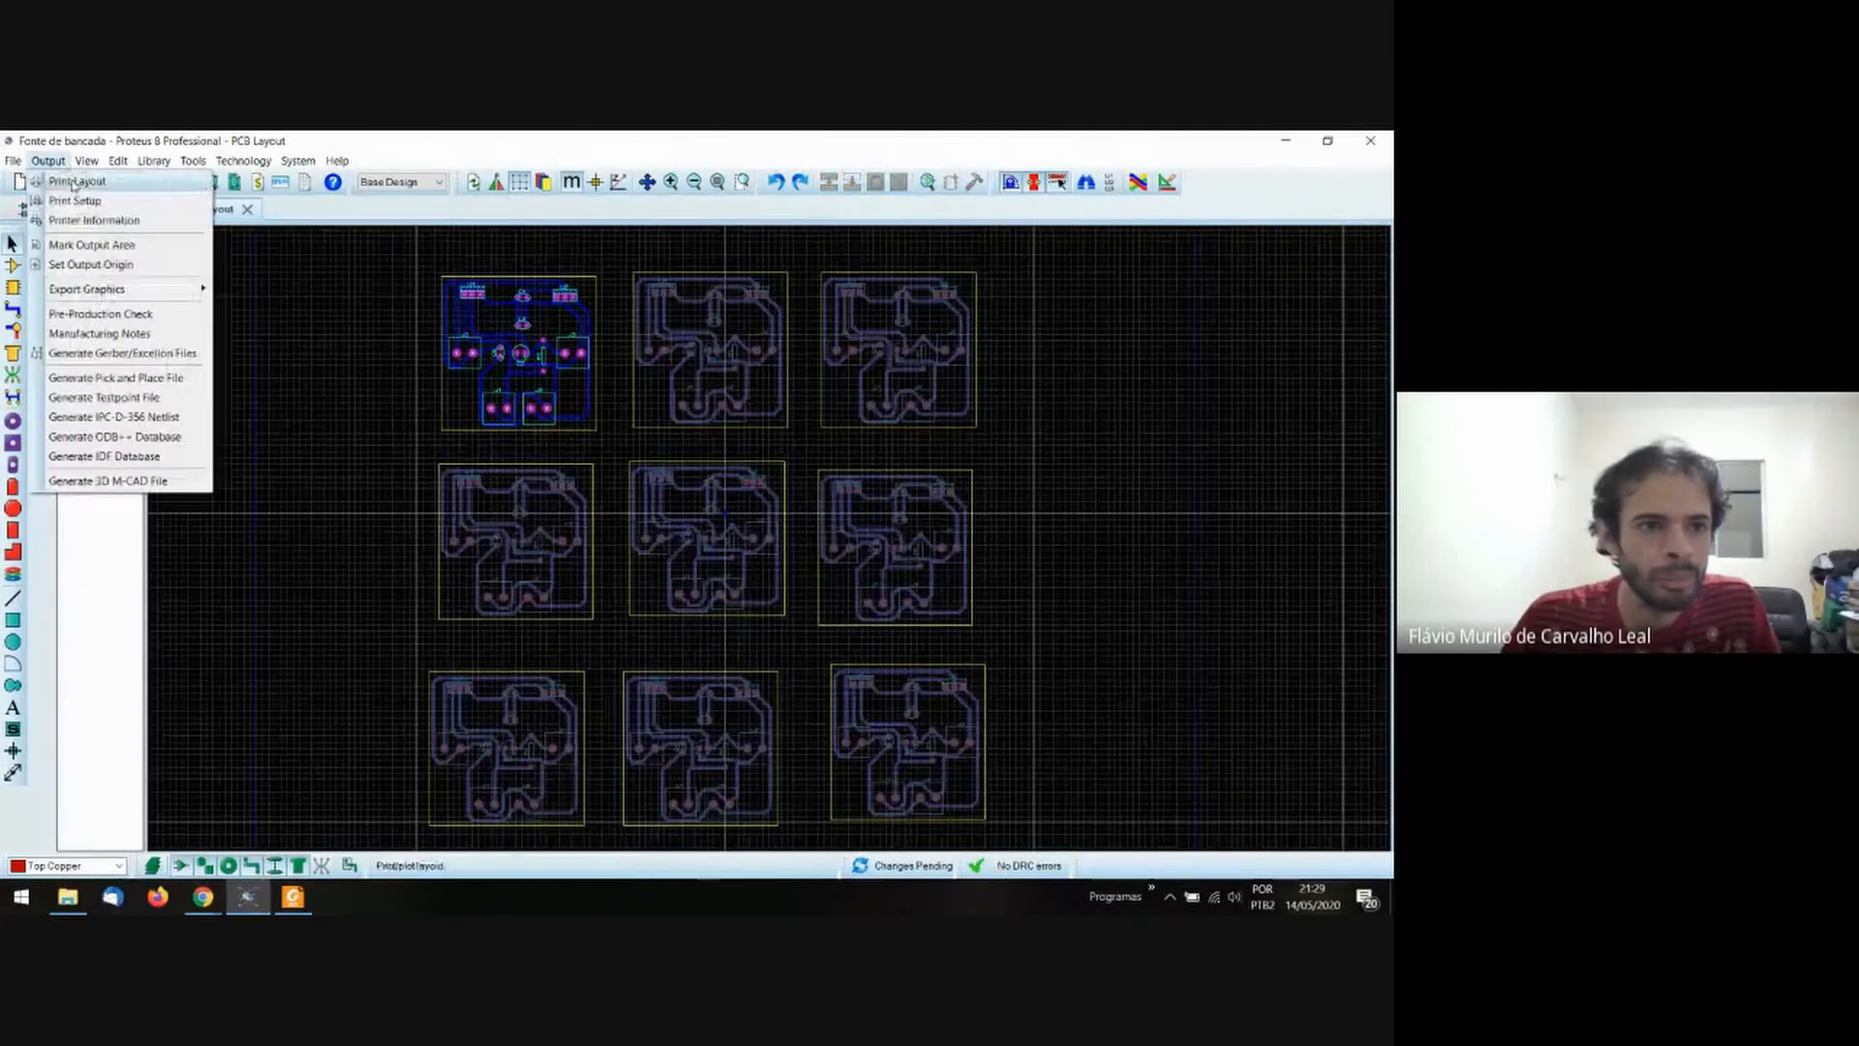
{"action": "left_click", "coordinate": [75, 184]}
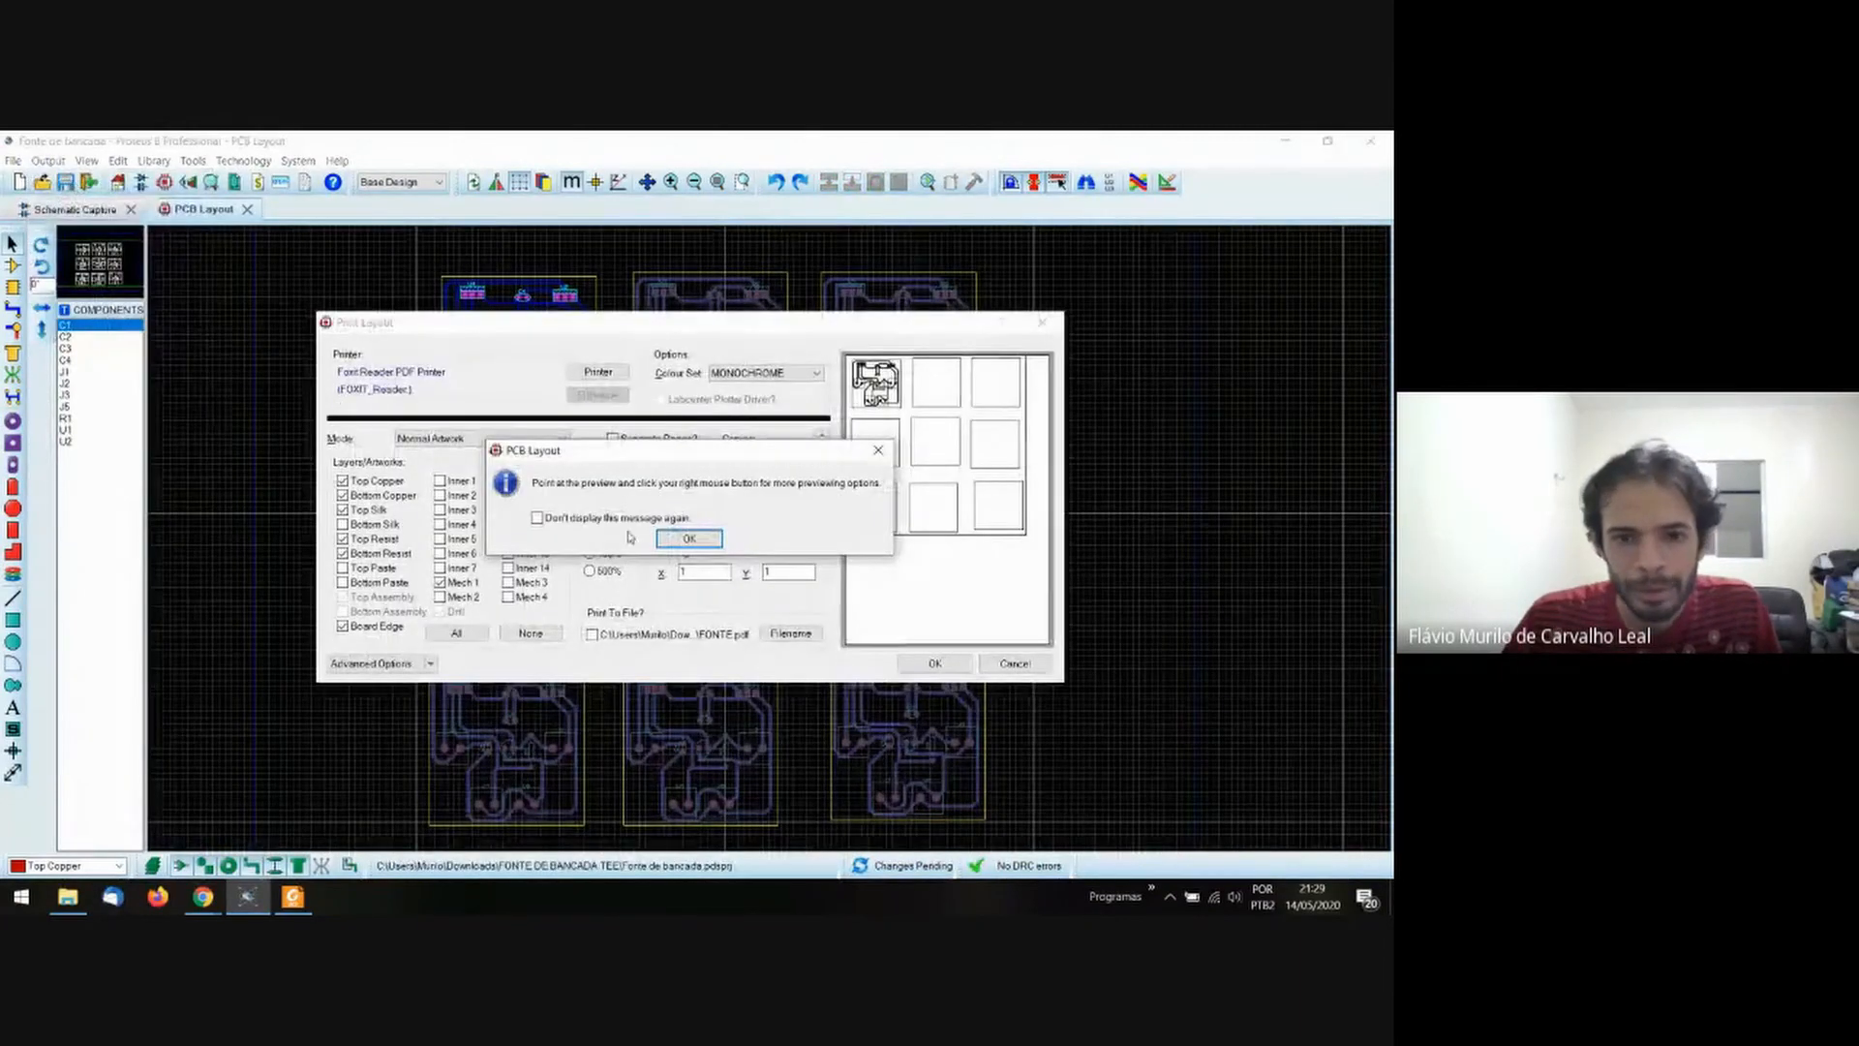
{"action": "left_click", "coordinate": [693, 540]}
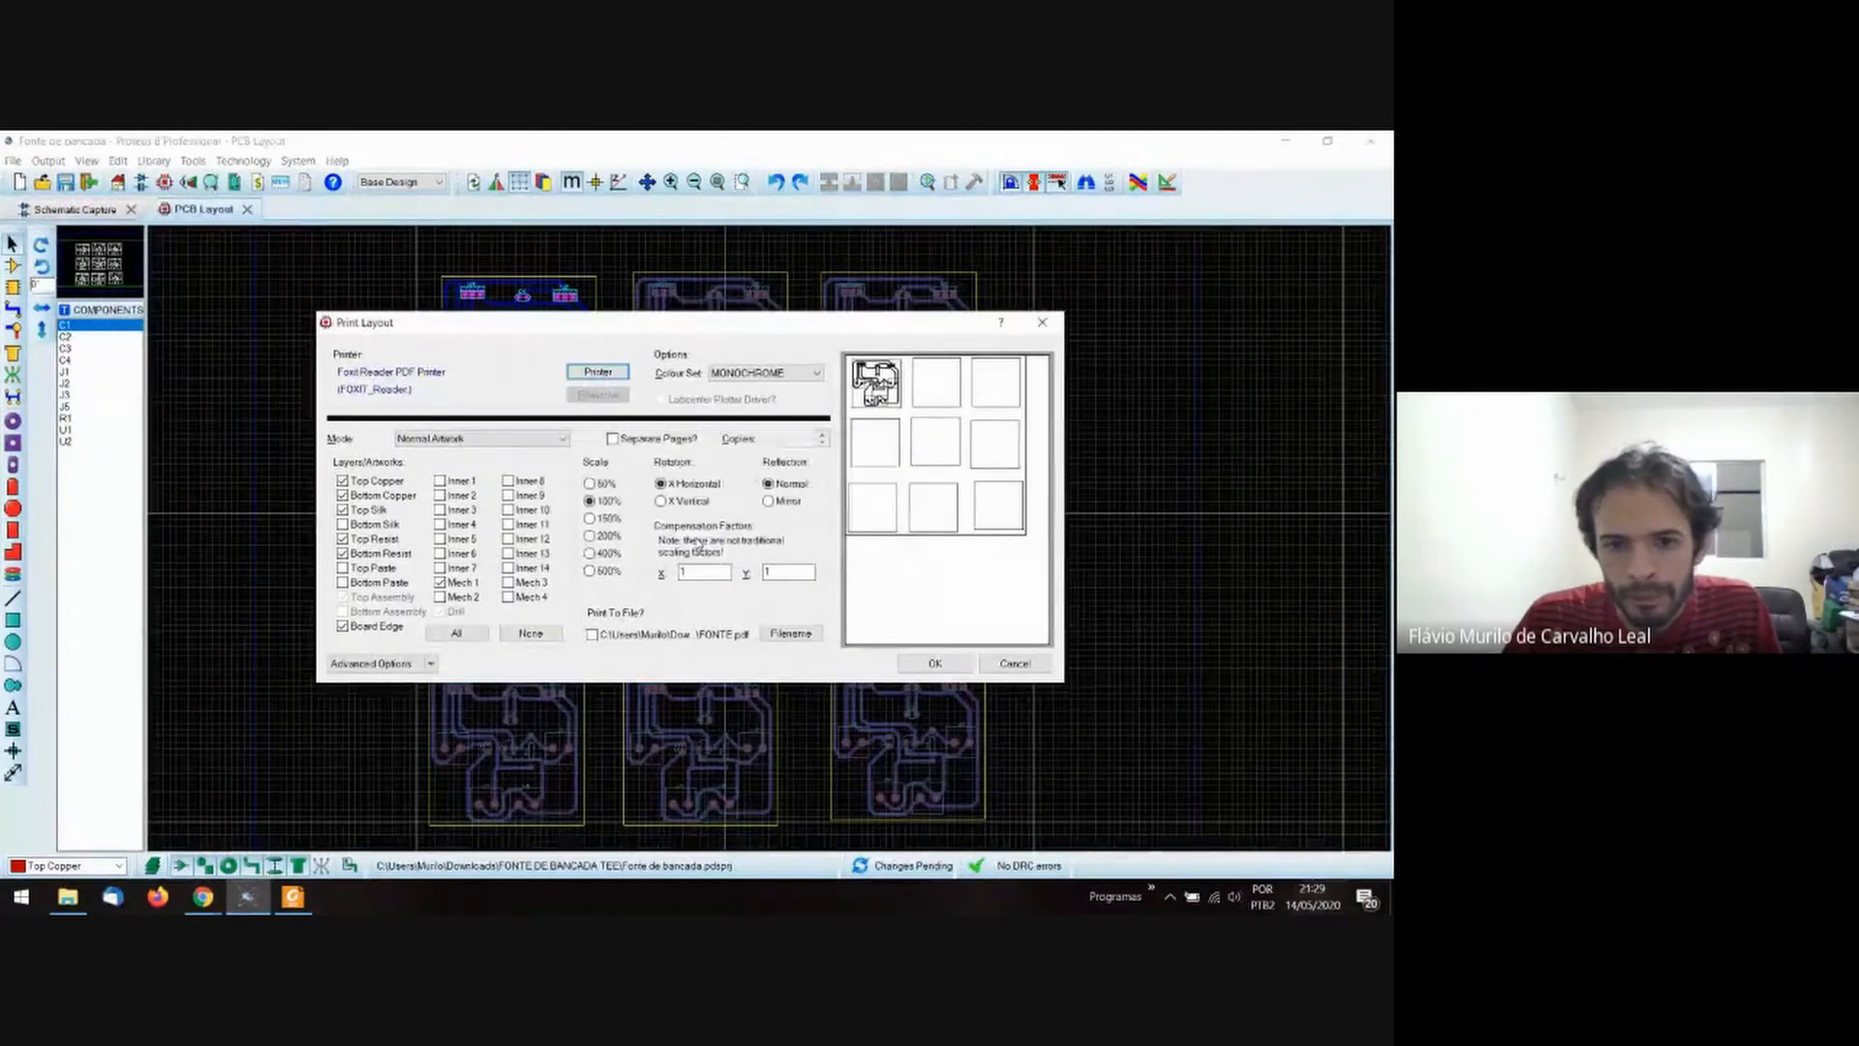
{"action": "left_click", "coordinate": [1044, 326]}
Delete all eight board copies, keeping only the original board.
{"action": "left_click_drag", "start_coordinate": [619, 260], "coordinate": [1024, 839]}
{"action": "key", "text": "Delete"}
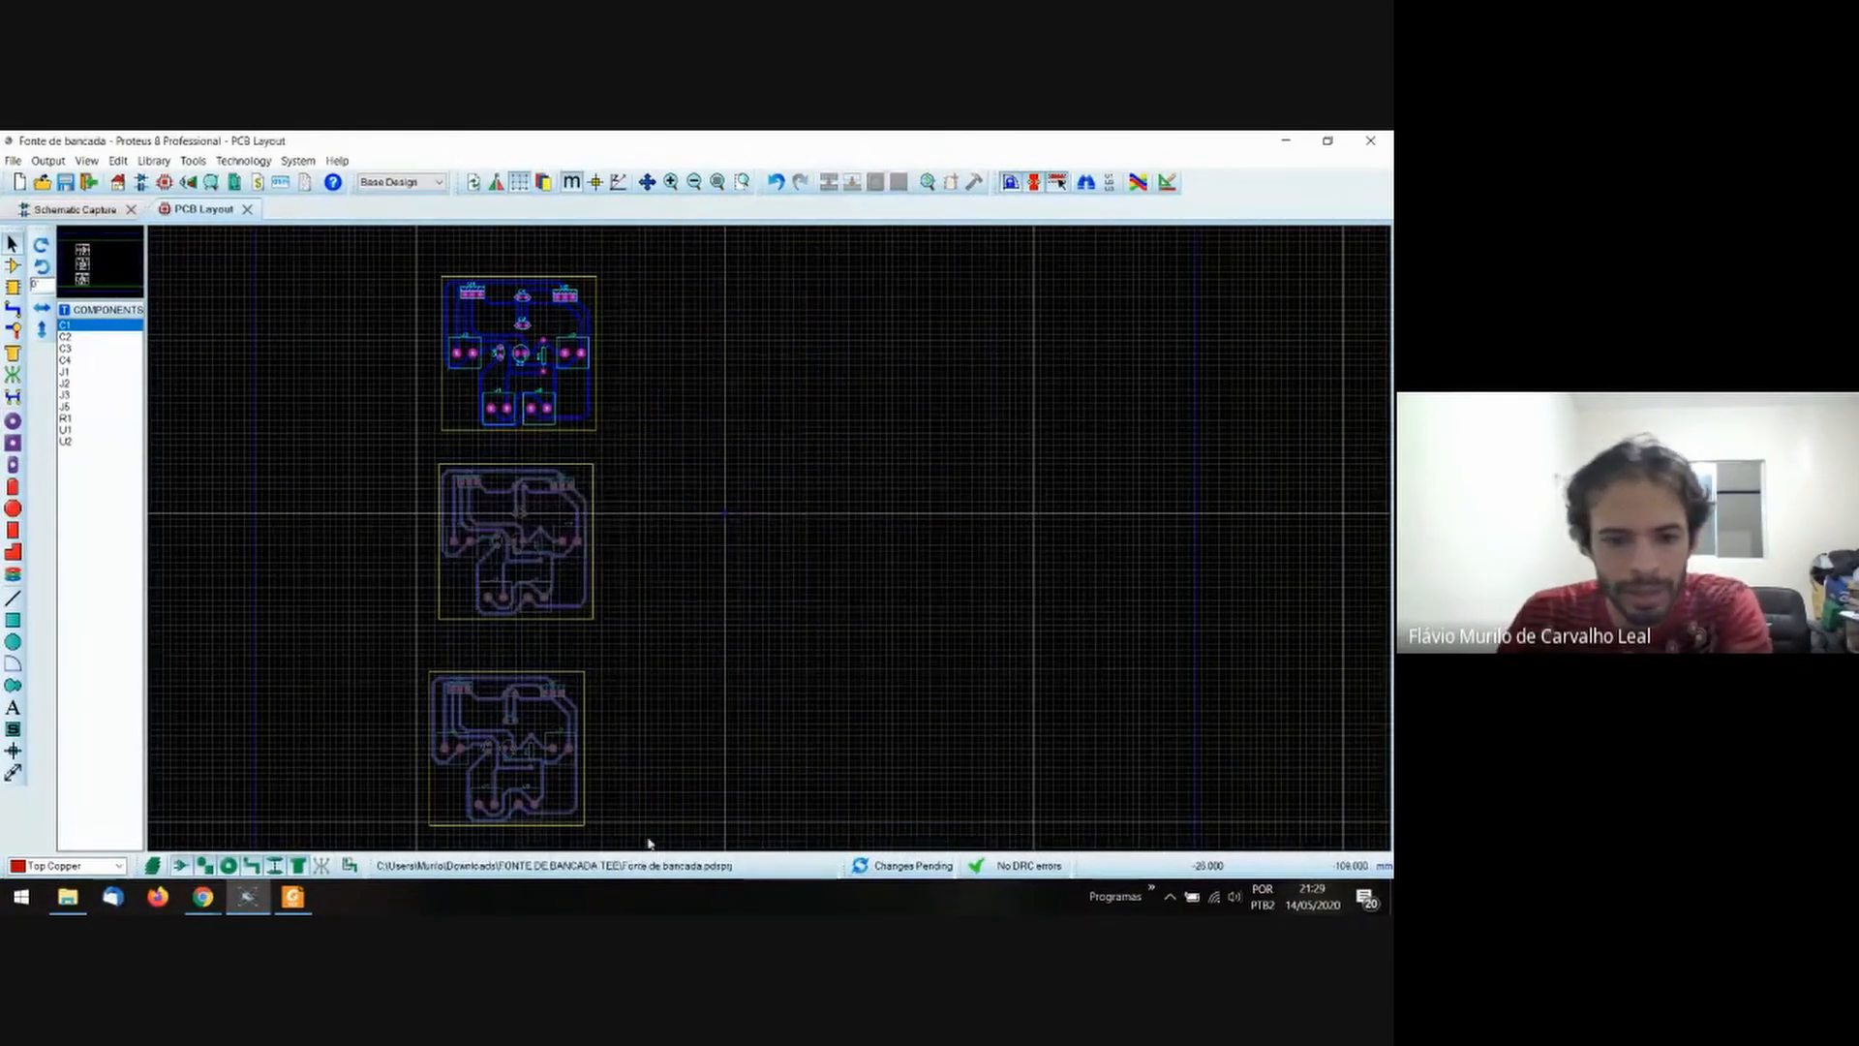
{"action": "left_click_drag", "start_coordinate": [648, 838], "coordinate": [332, 437]}
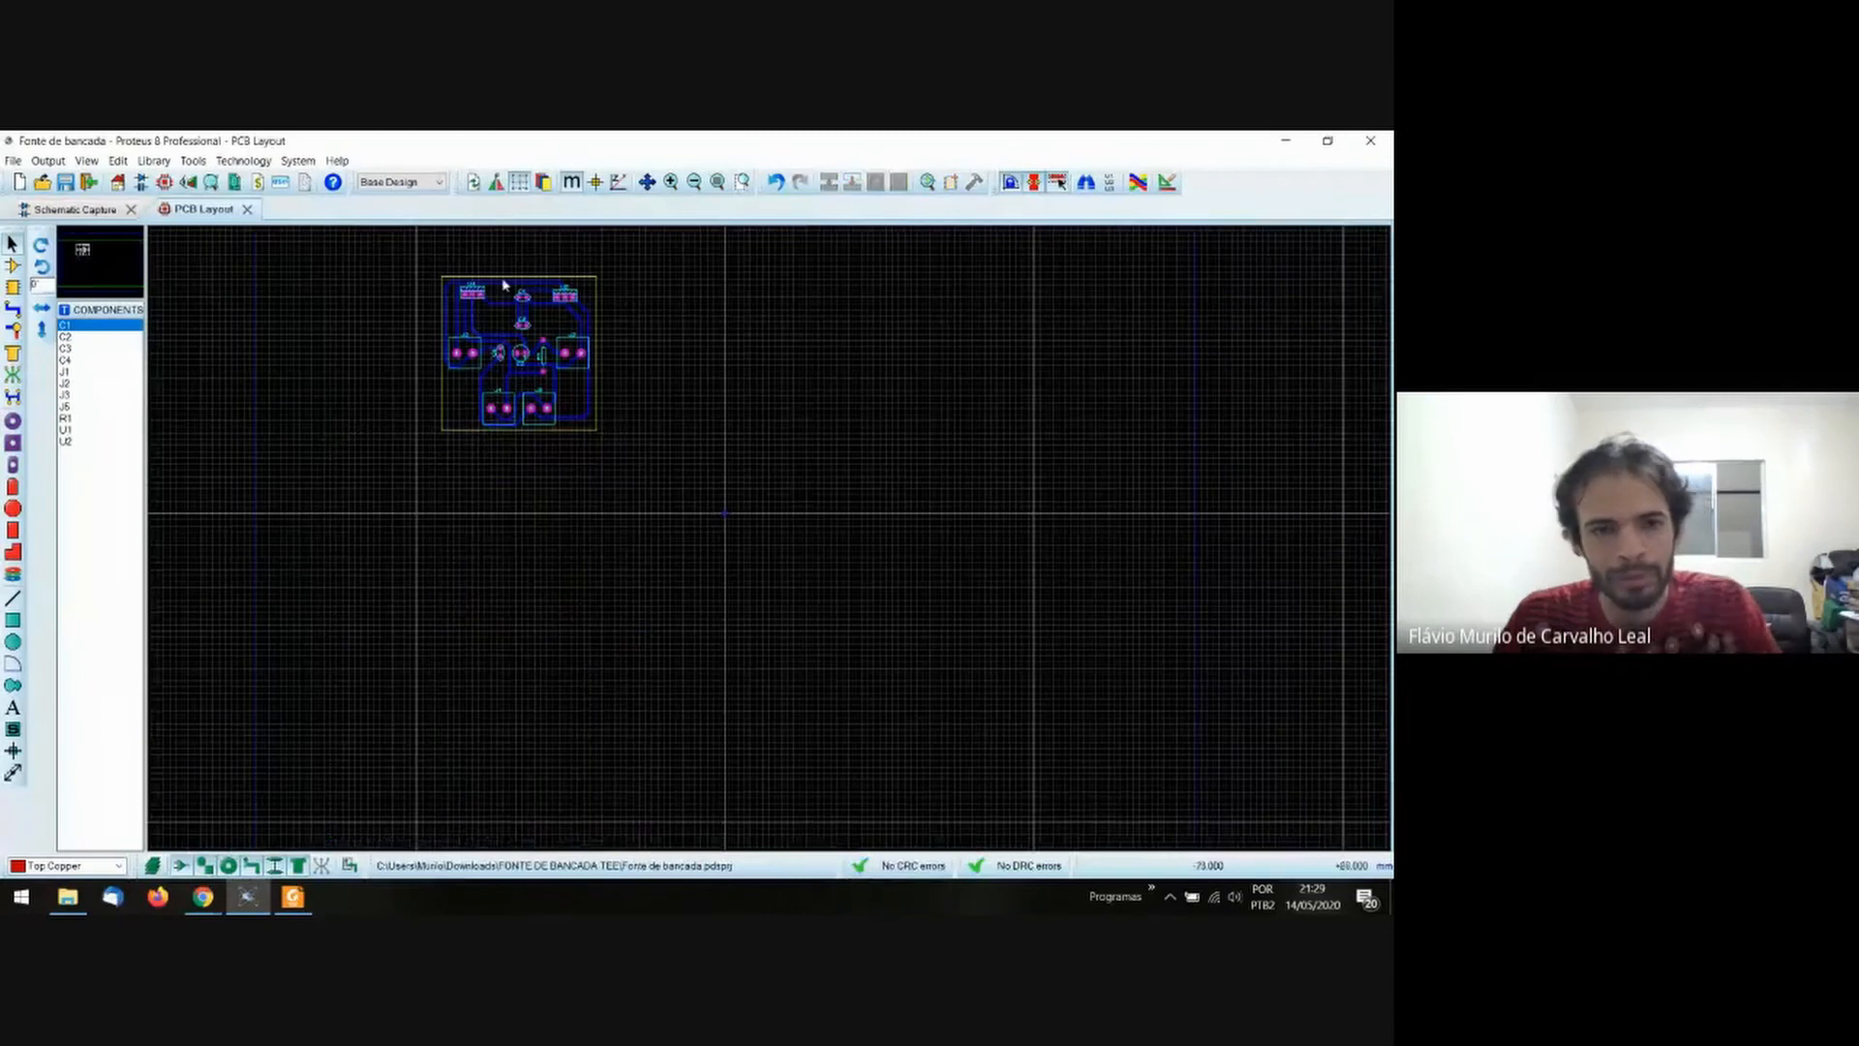
Block-copy the whole board and place two copies beside the original to form a row of three.
{"action": "left_click_drag", "start_coordinate": [414, 252], "coordinate": [712, 523]}
{"action": "right_click", "coordinate": [510, 339]}
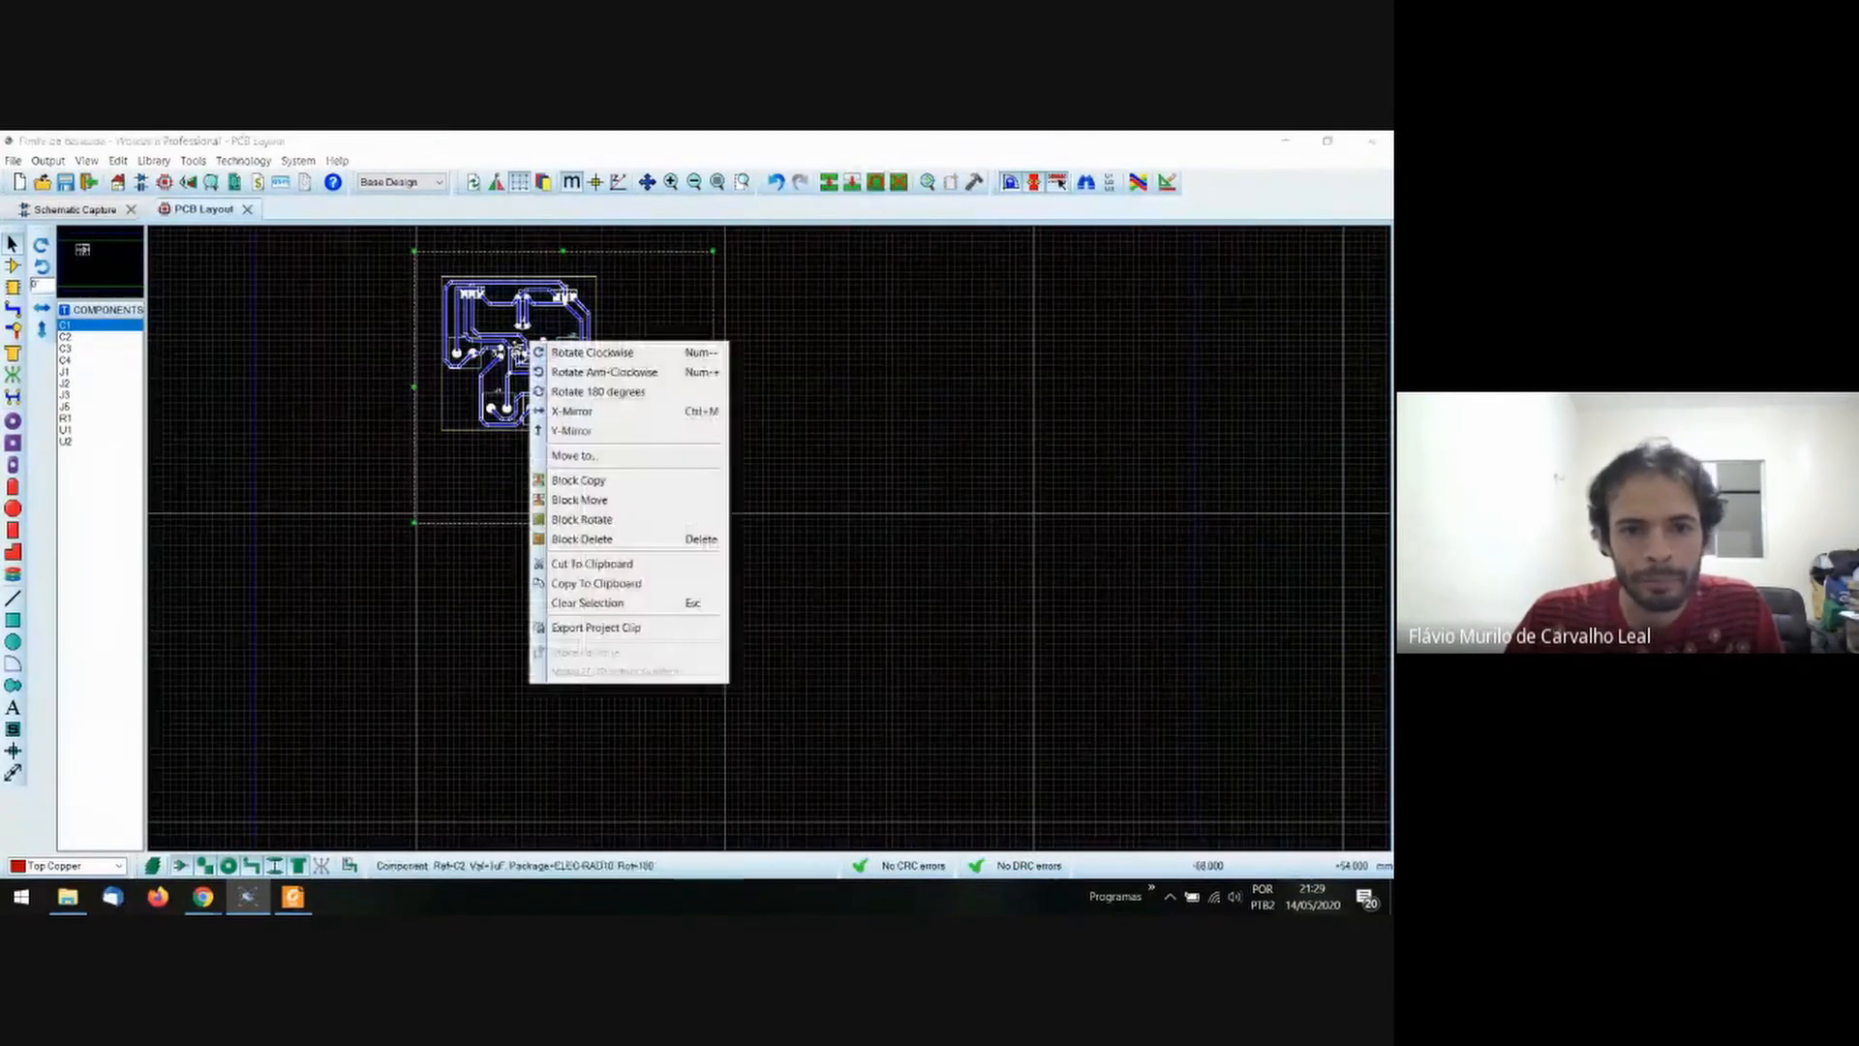
{"action": "left_click", "coordinate": [600, 482]}
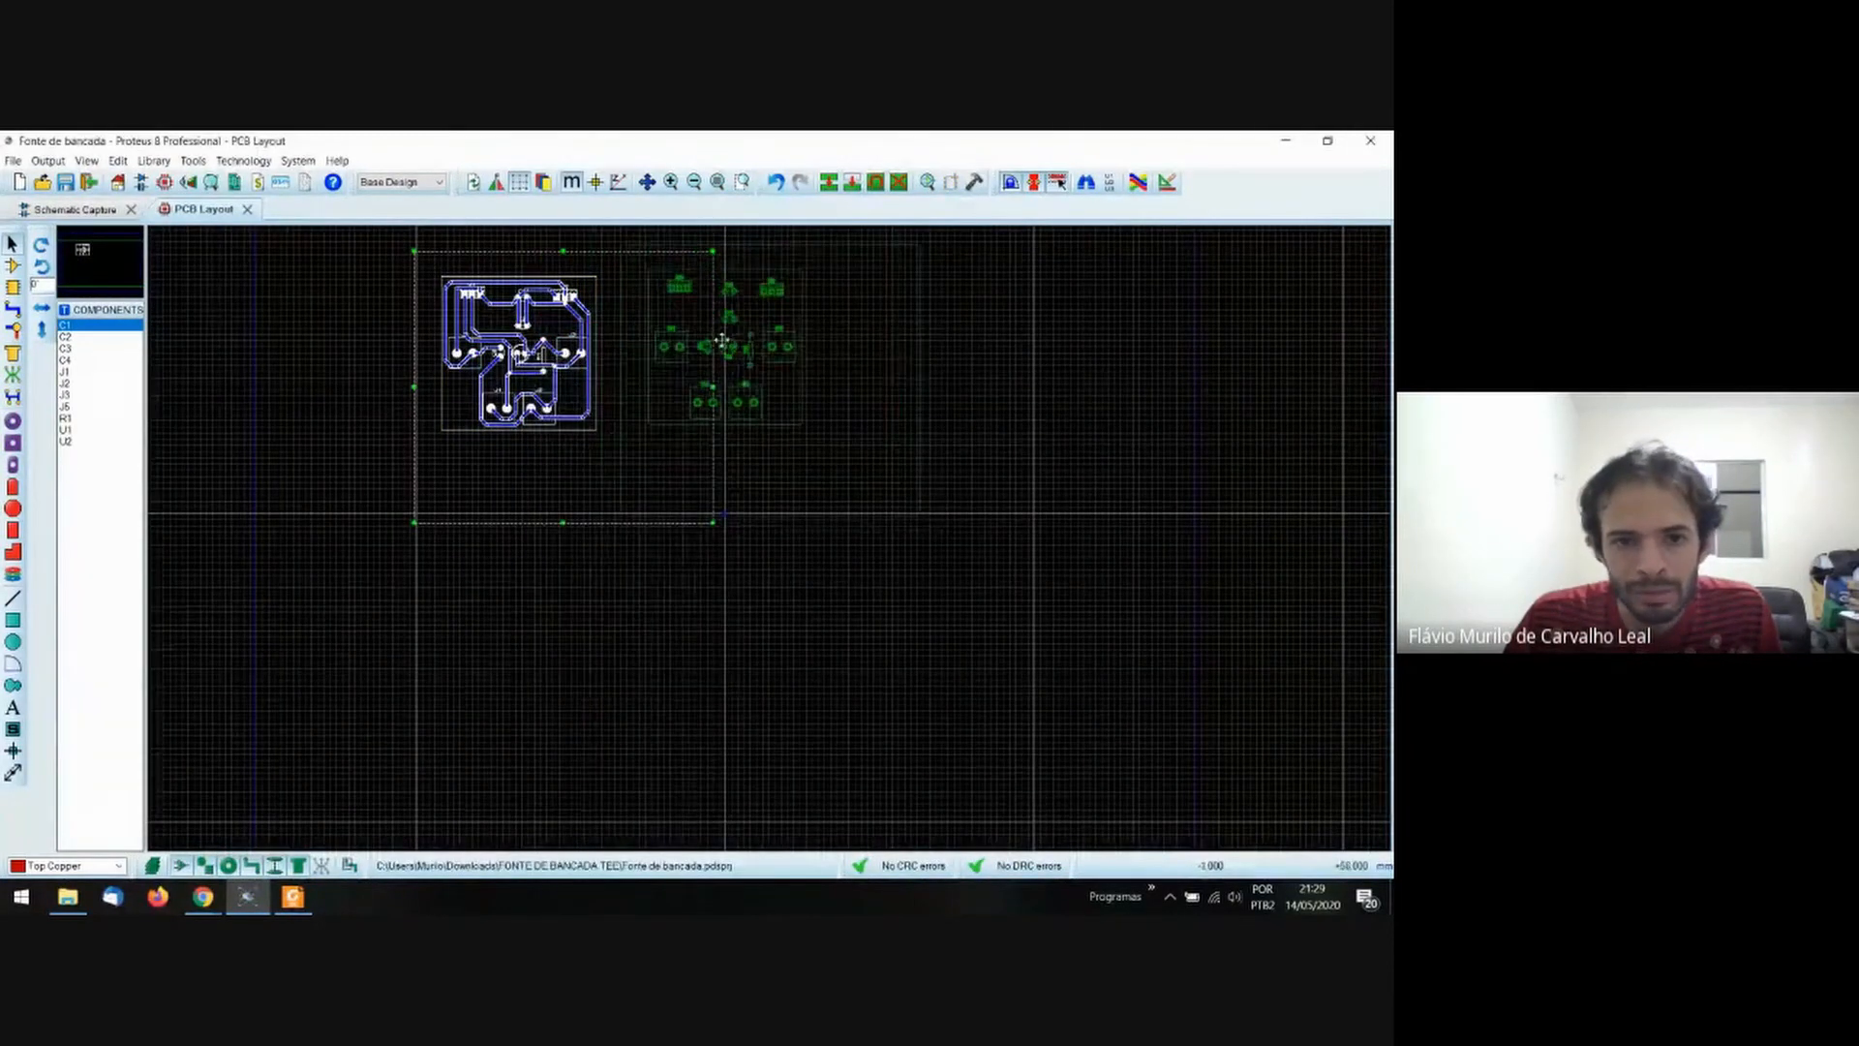
{"action": "left_click", "coordinate": [720, 350]}
{"action": "left_click", "coordinate": [965, 355]}
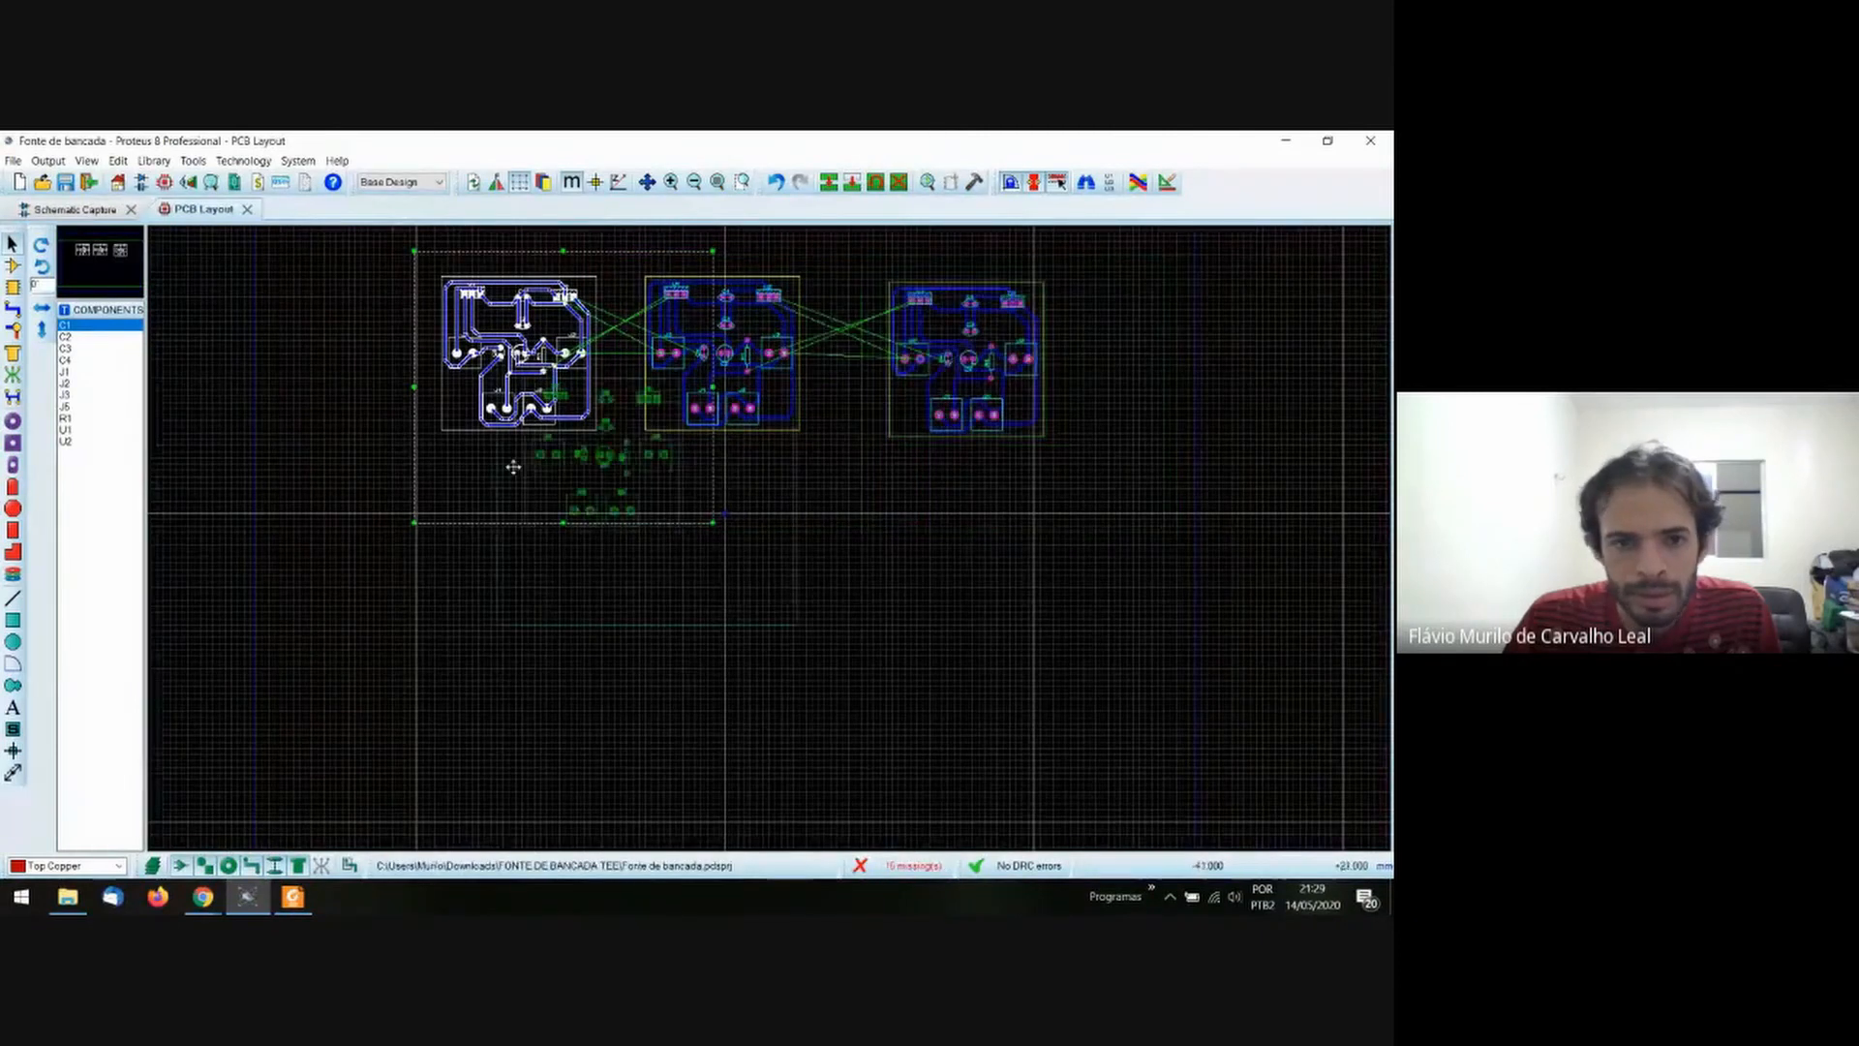
Place six more board copies in two rows of three beneath the first row.
{"action": "left_click", "coordinate": [521, 560]}
{"action": "left_click", "coordinate": [704, 560]}
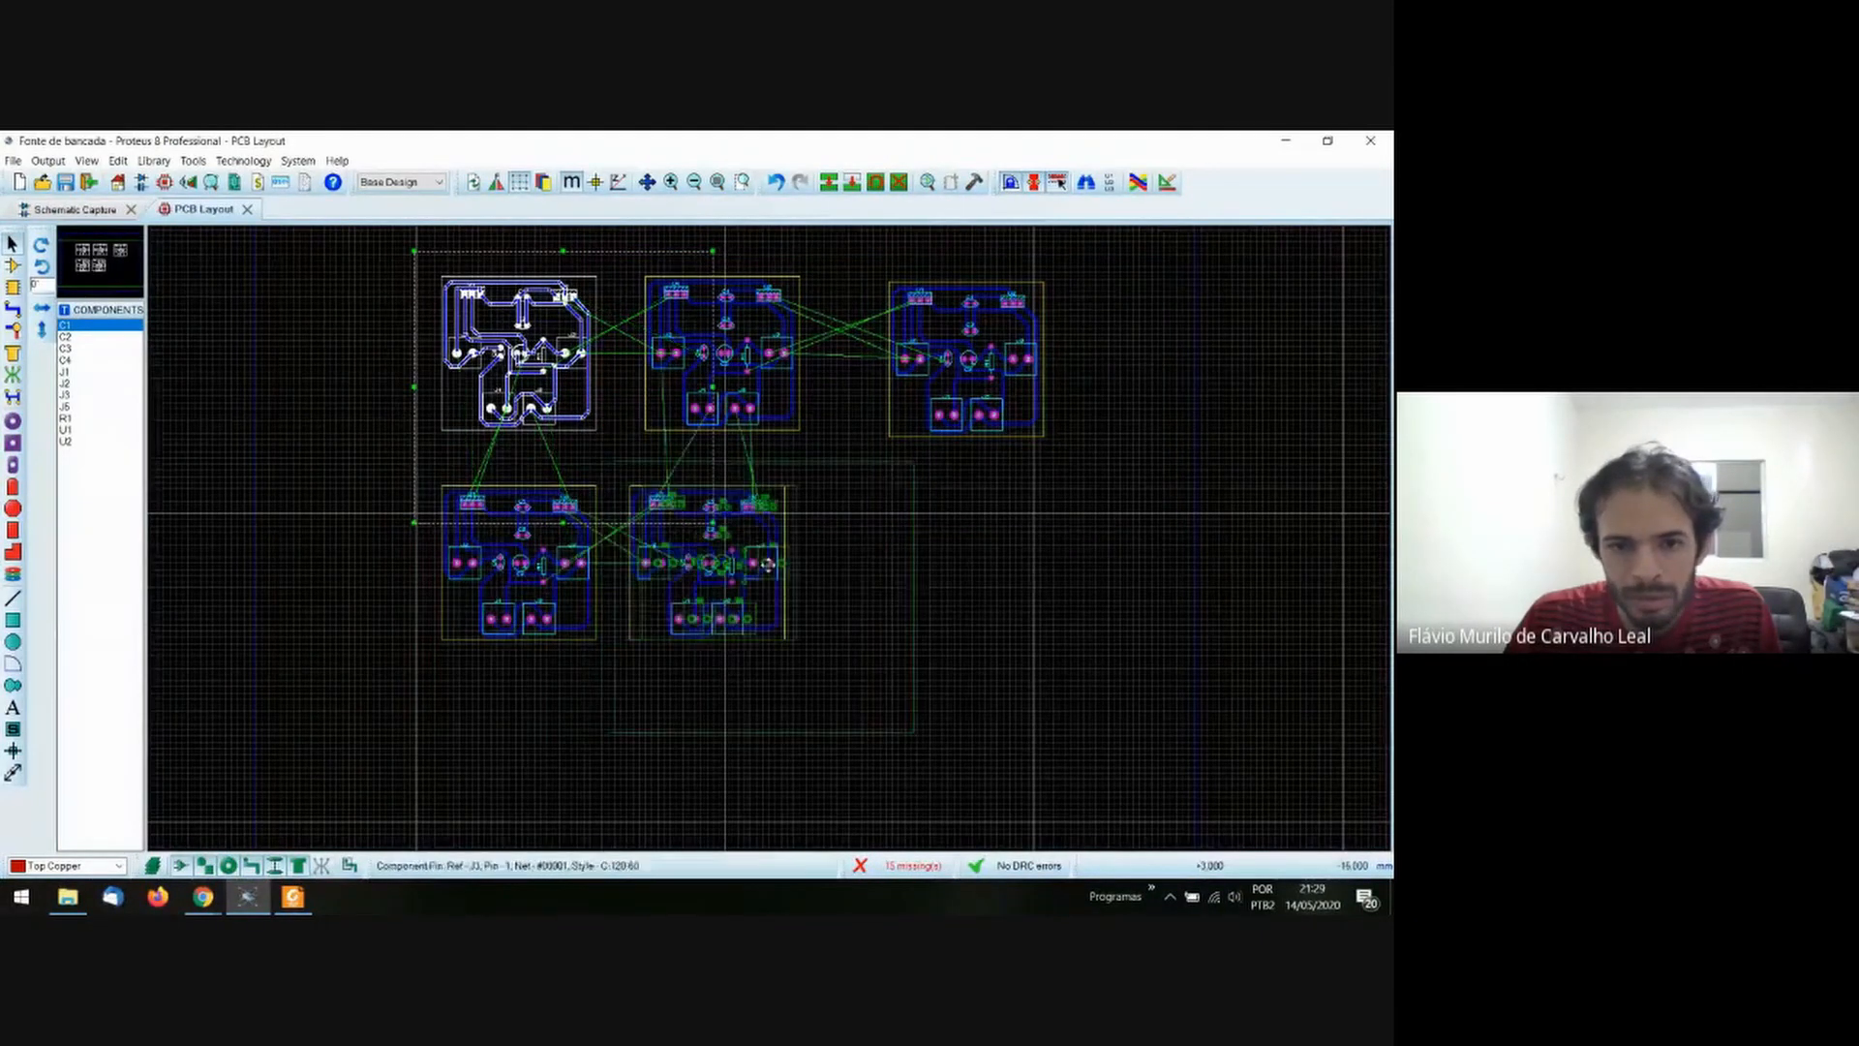
{"action": "left_click", "coordinate": [937, 558]}
{"action": "left_click", "coordinate": [501, 763]}
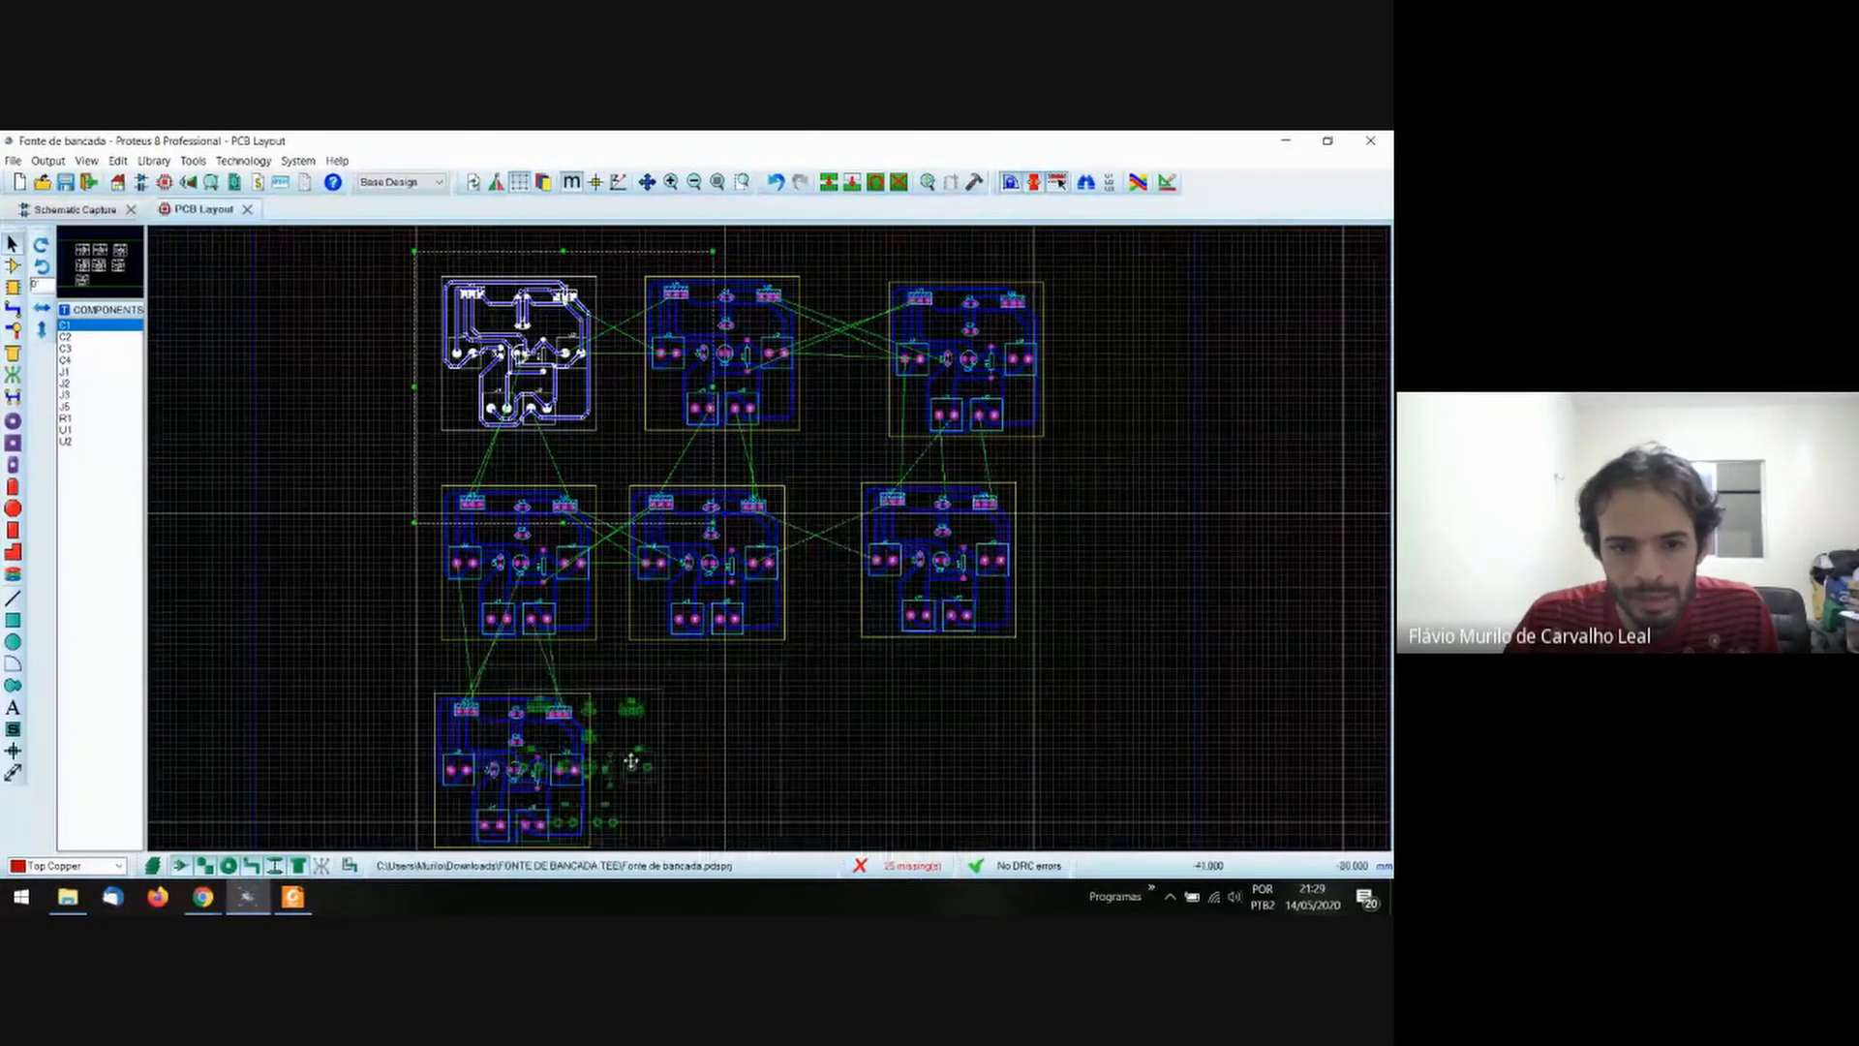
{"action": "left_click", "coordinate": [670, 765]}
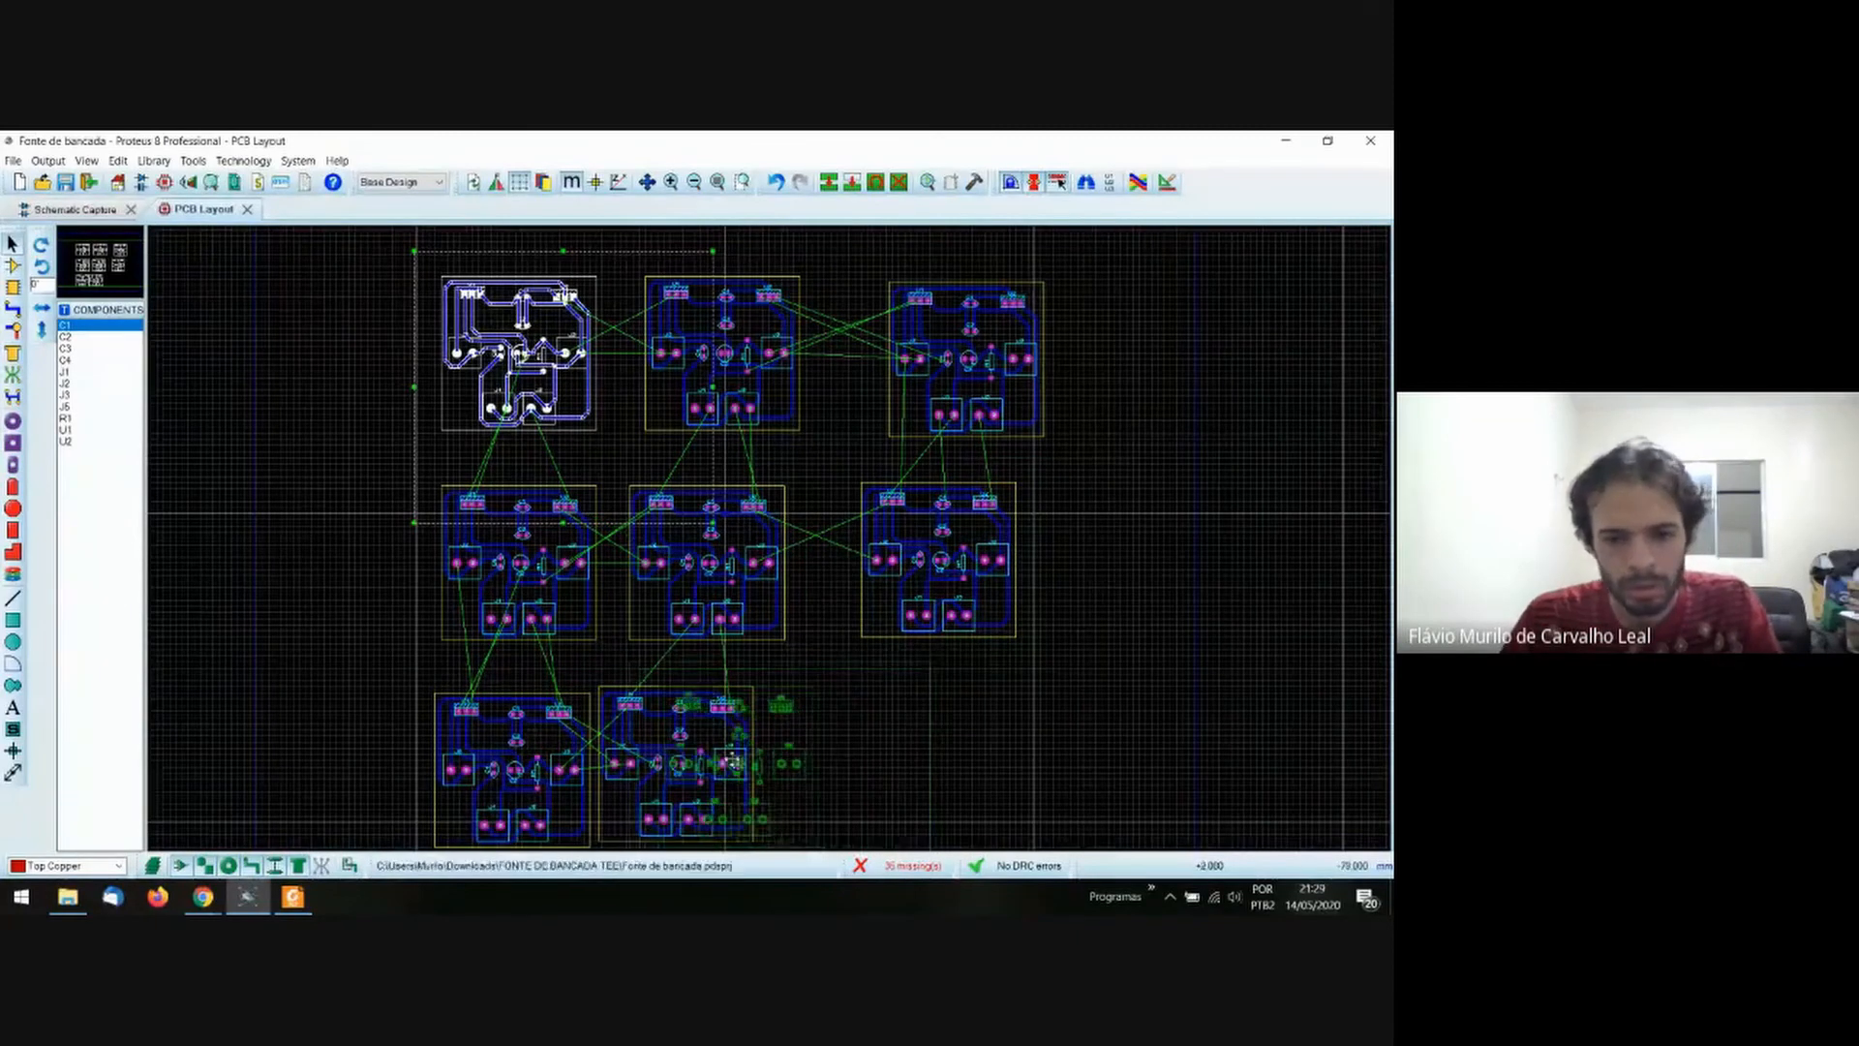
{"action": "left_click", "coordinate": [886, 763]}
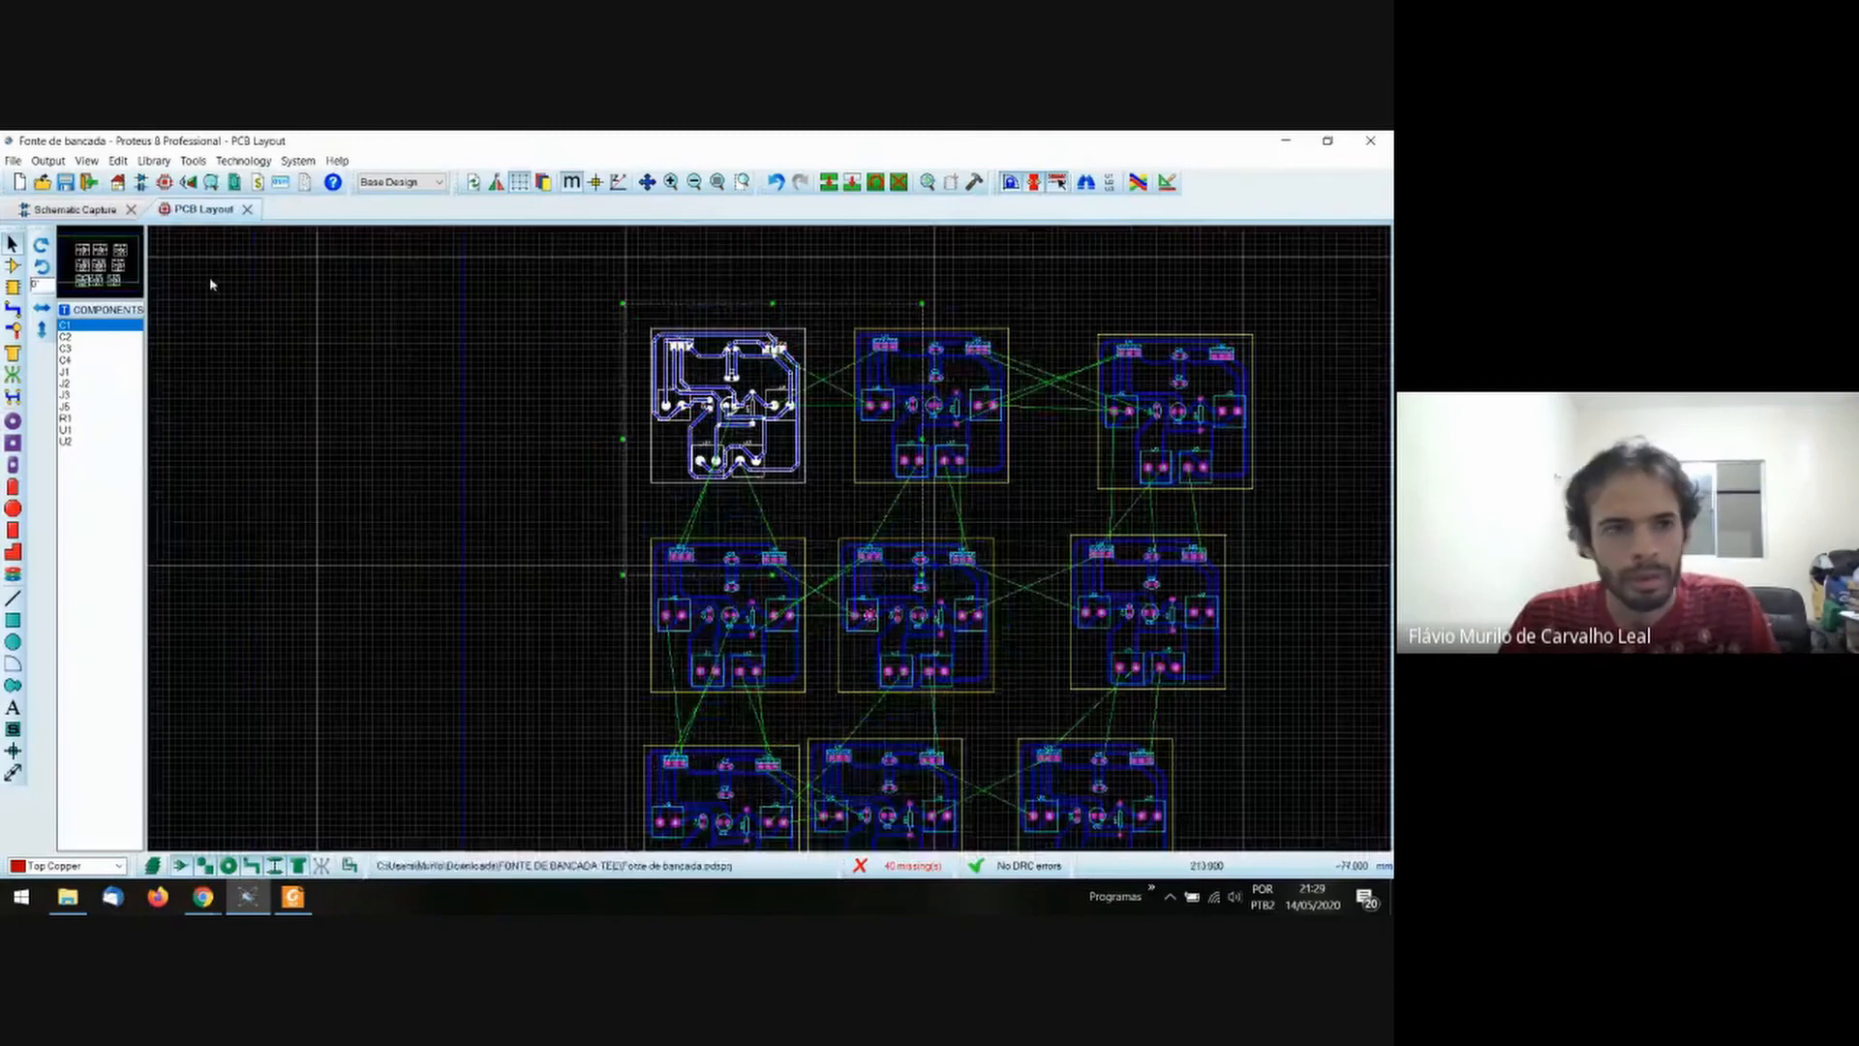
Open the Print Layout settings and exclude Top Copper and Top Silk from the printed layers, keeping Bottom Copper included.
{"action": "left_click", "coordinate": [47, 161]}
{"action": "left_click", "coordinate": [63, 183]}
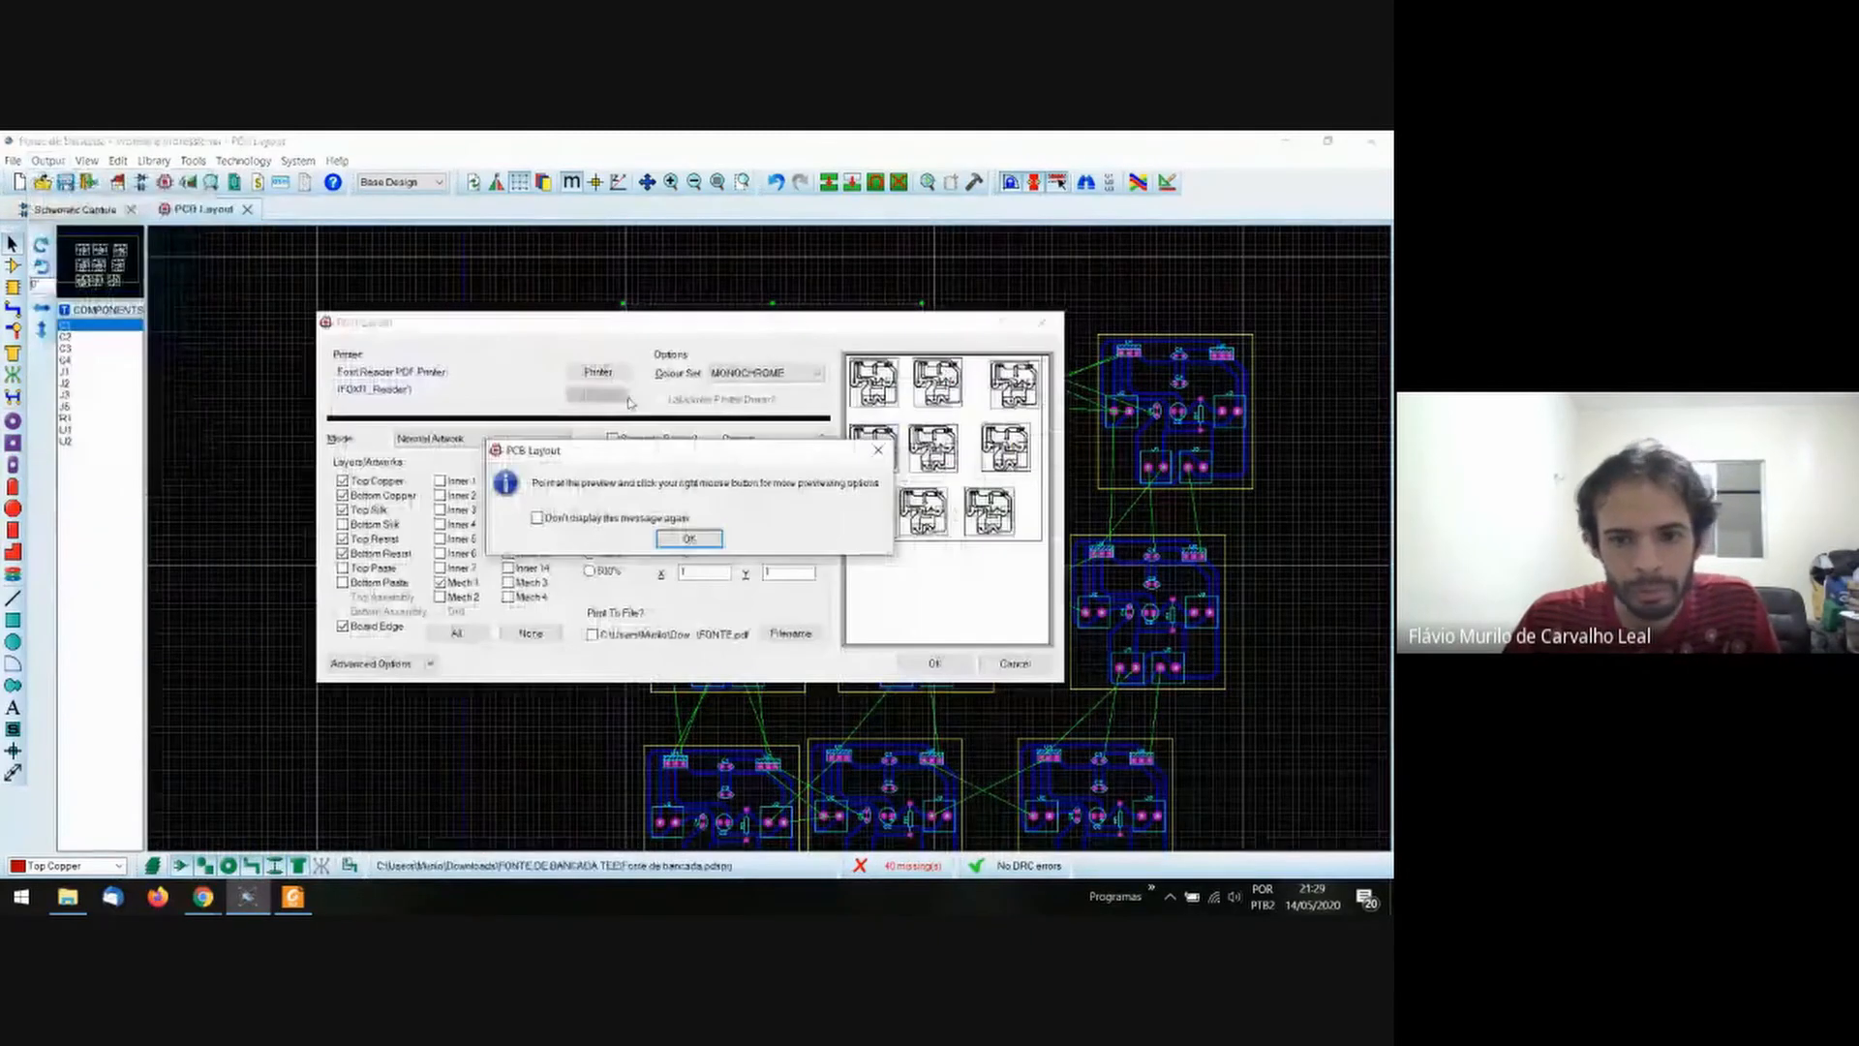
{"action": "left_click", "coordinate": [688, 539]}
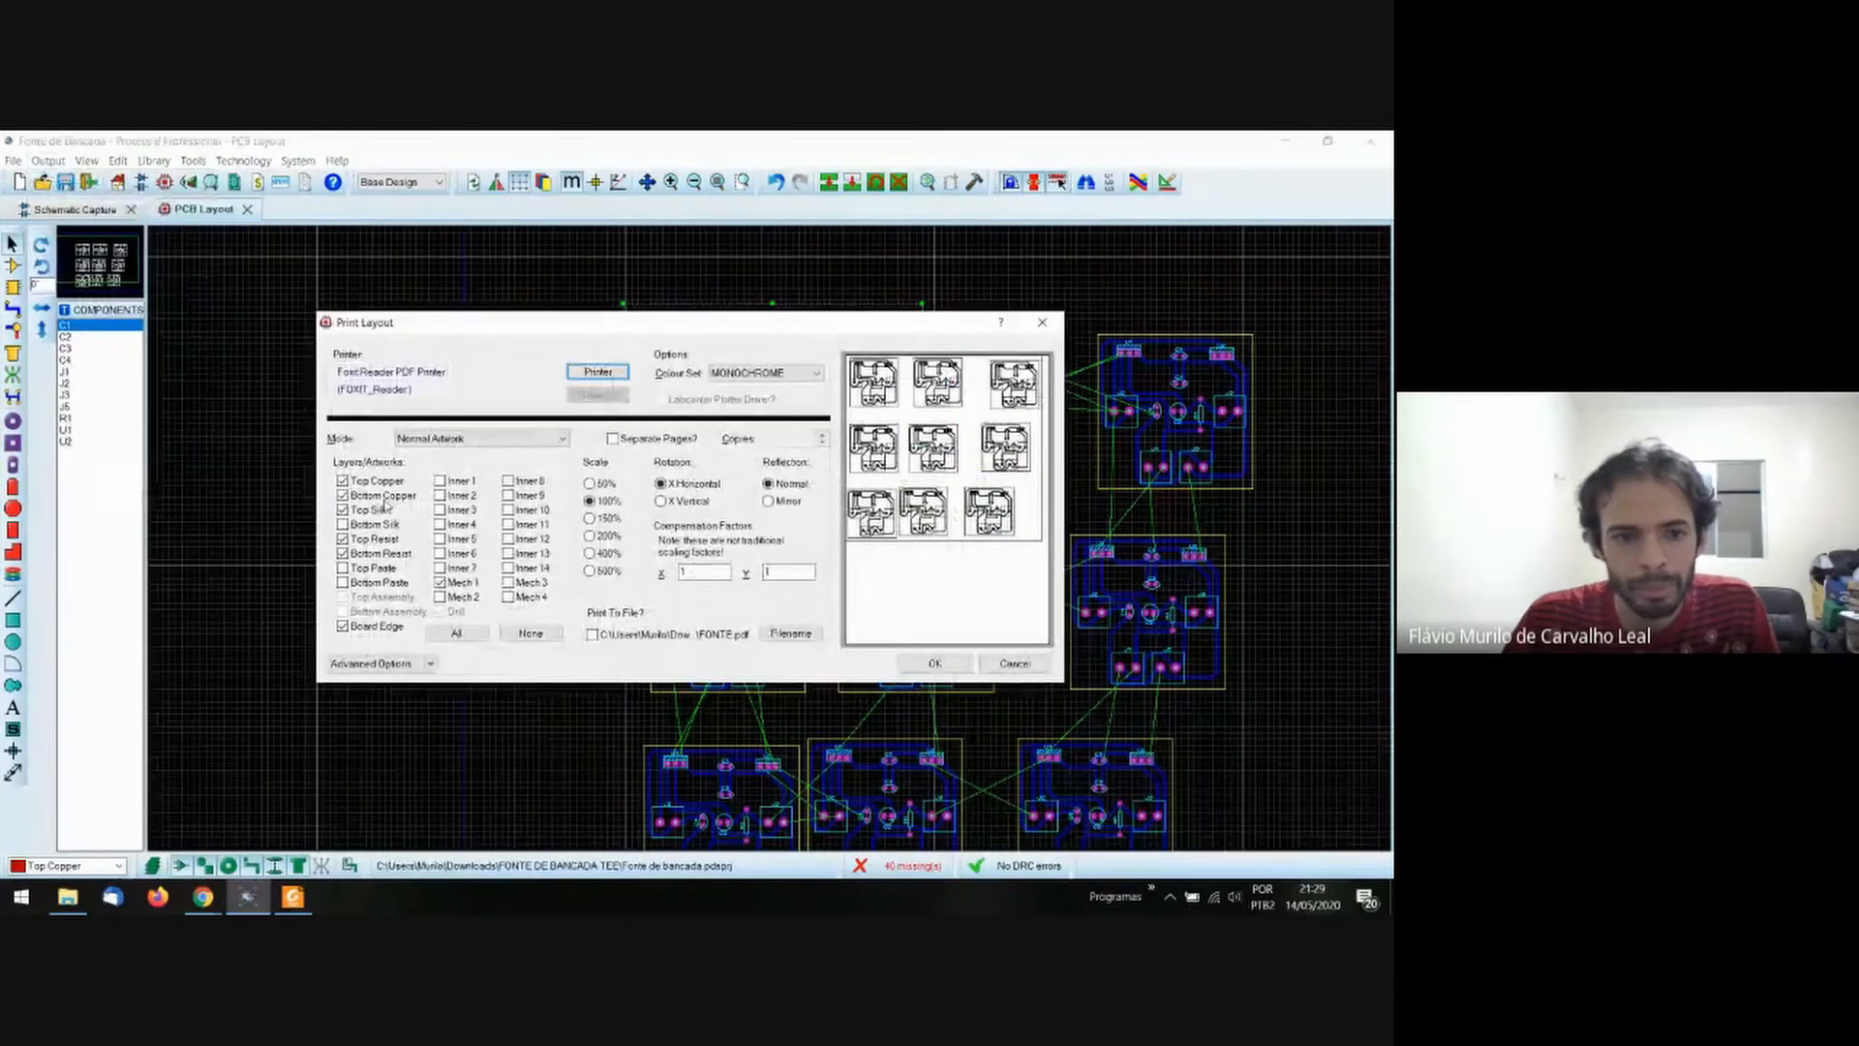
{"action": "left_click", "coordinate": [342, 480]}
{"action": "left_click", "coordinate": [345, 497]}
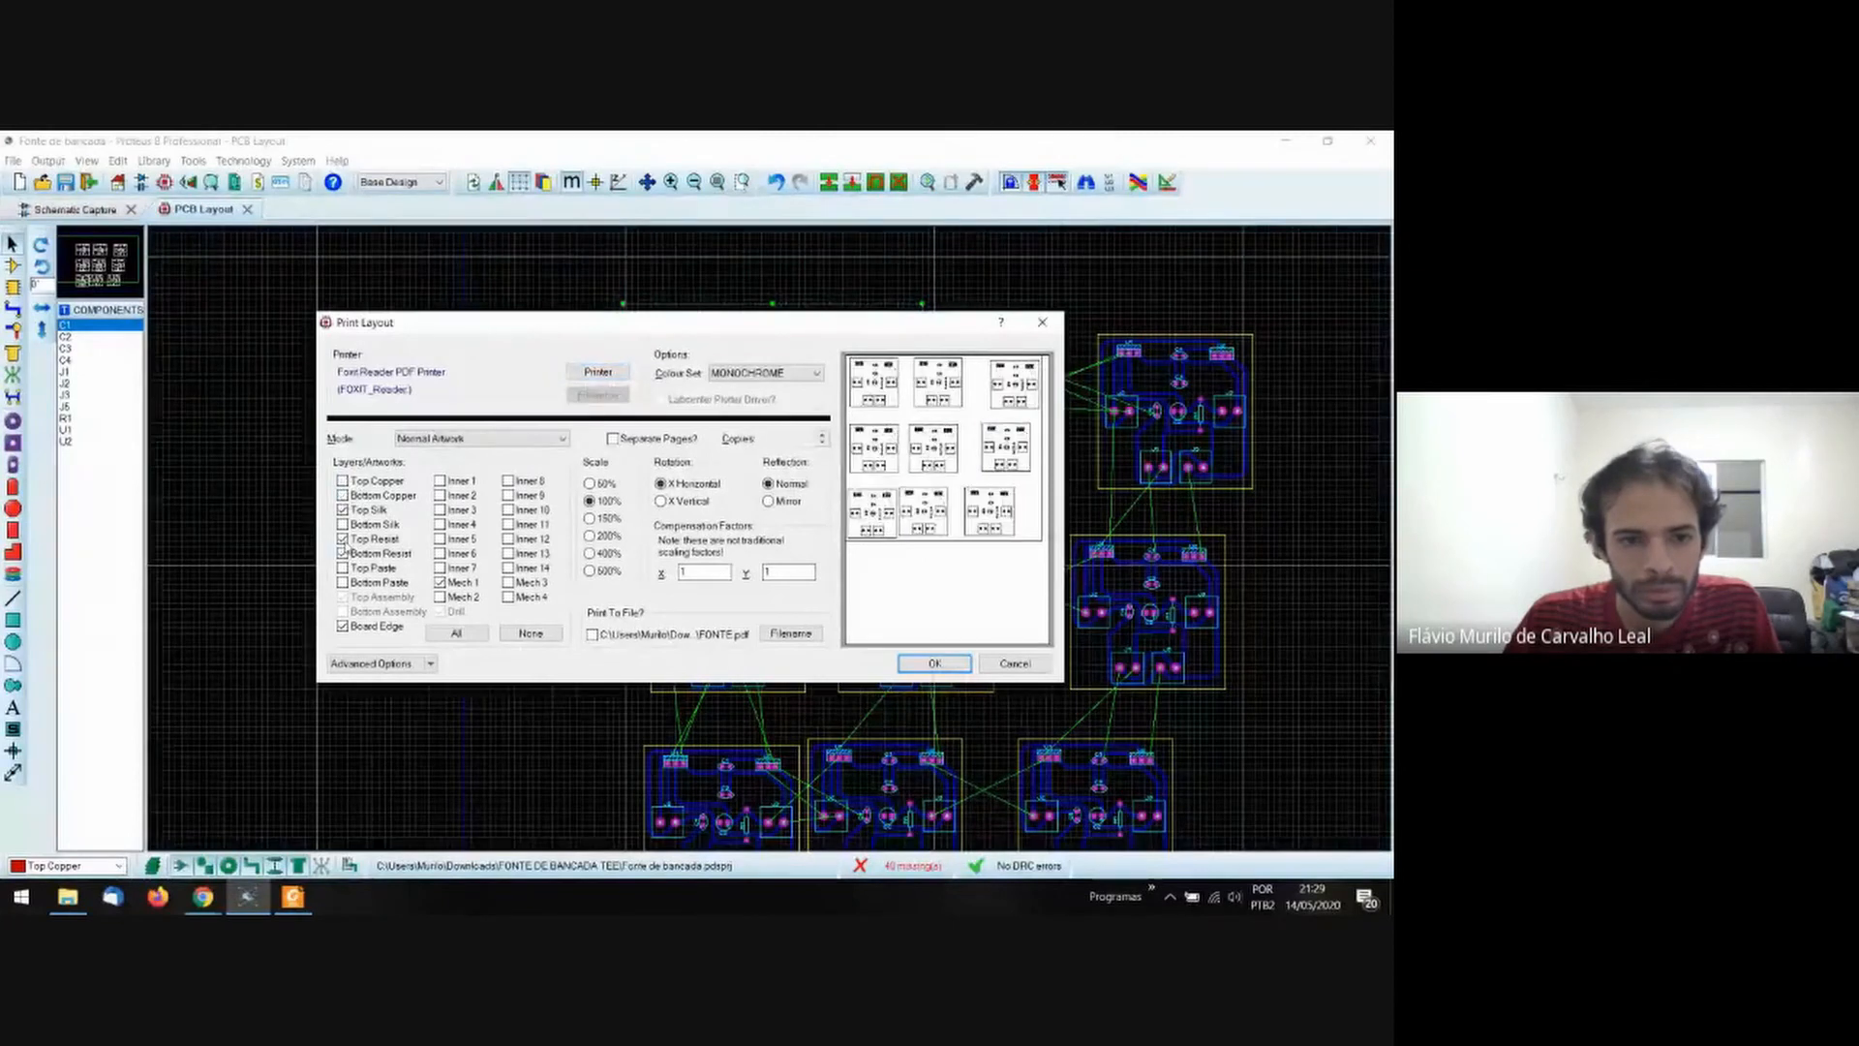
{"action": "left_click", "coordinate": [343, 495]}
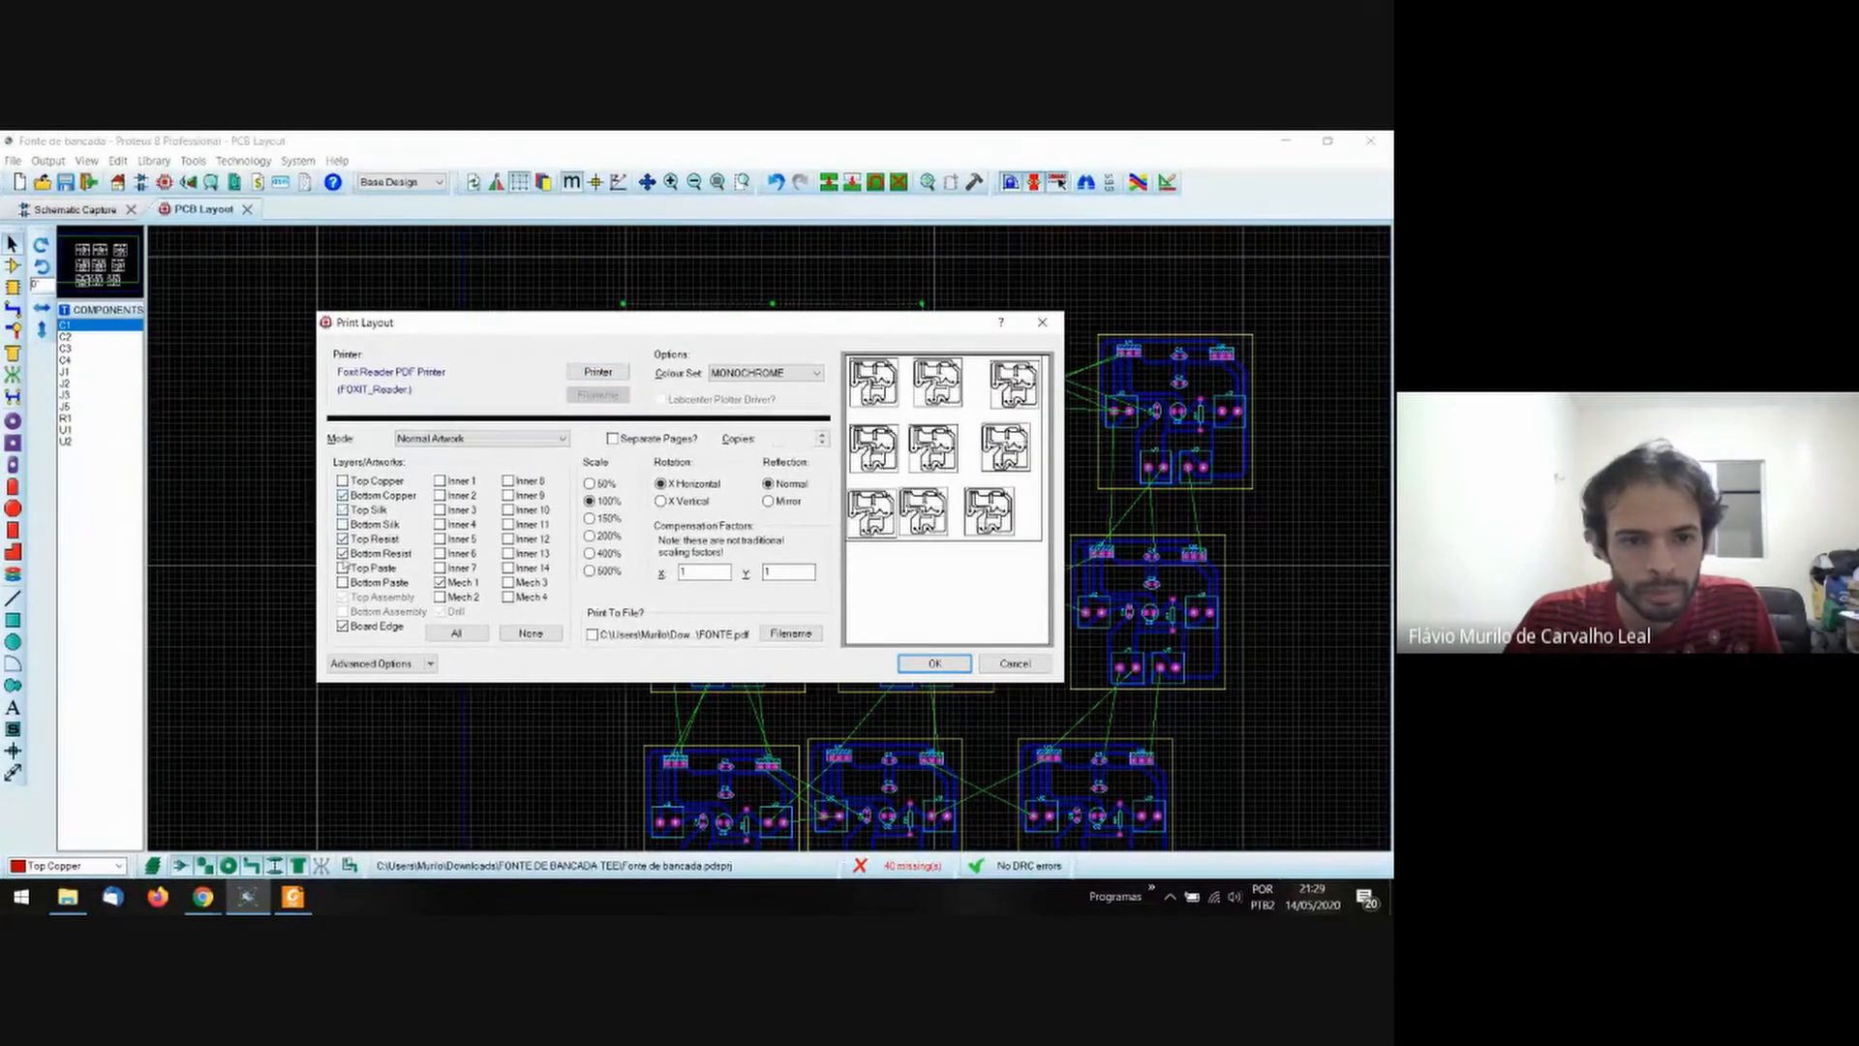
Print the nine-board artwork to a desktop PDF named Fonte de bancada2.pdf and view its full page arrangement in Foxit Reader.
{"action": "left_click", "coordinate": [935, 665]}
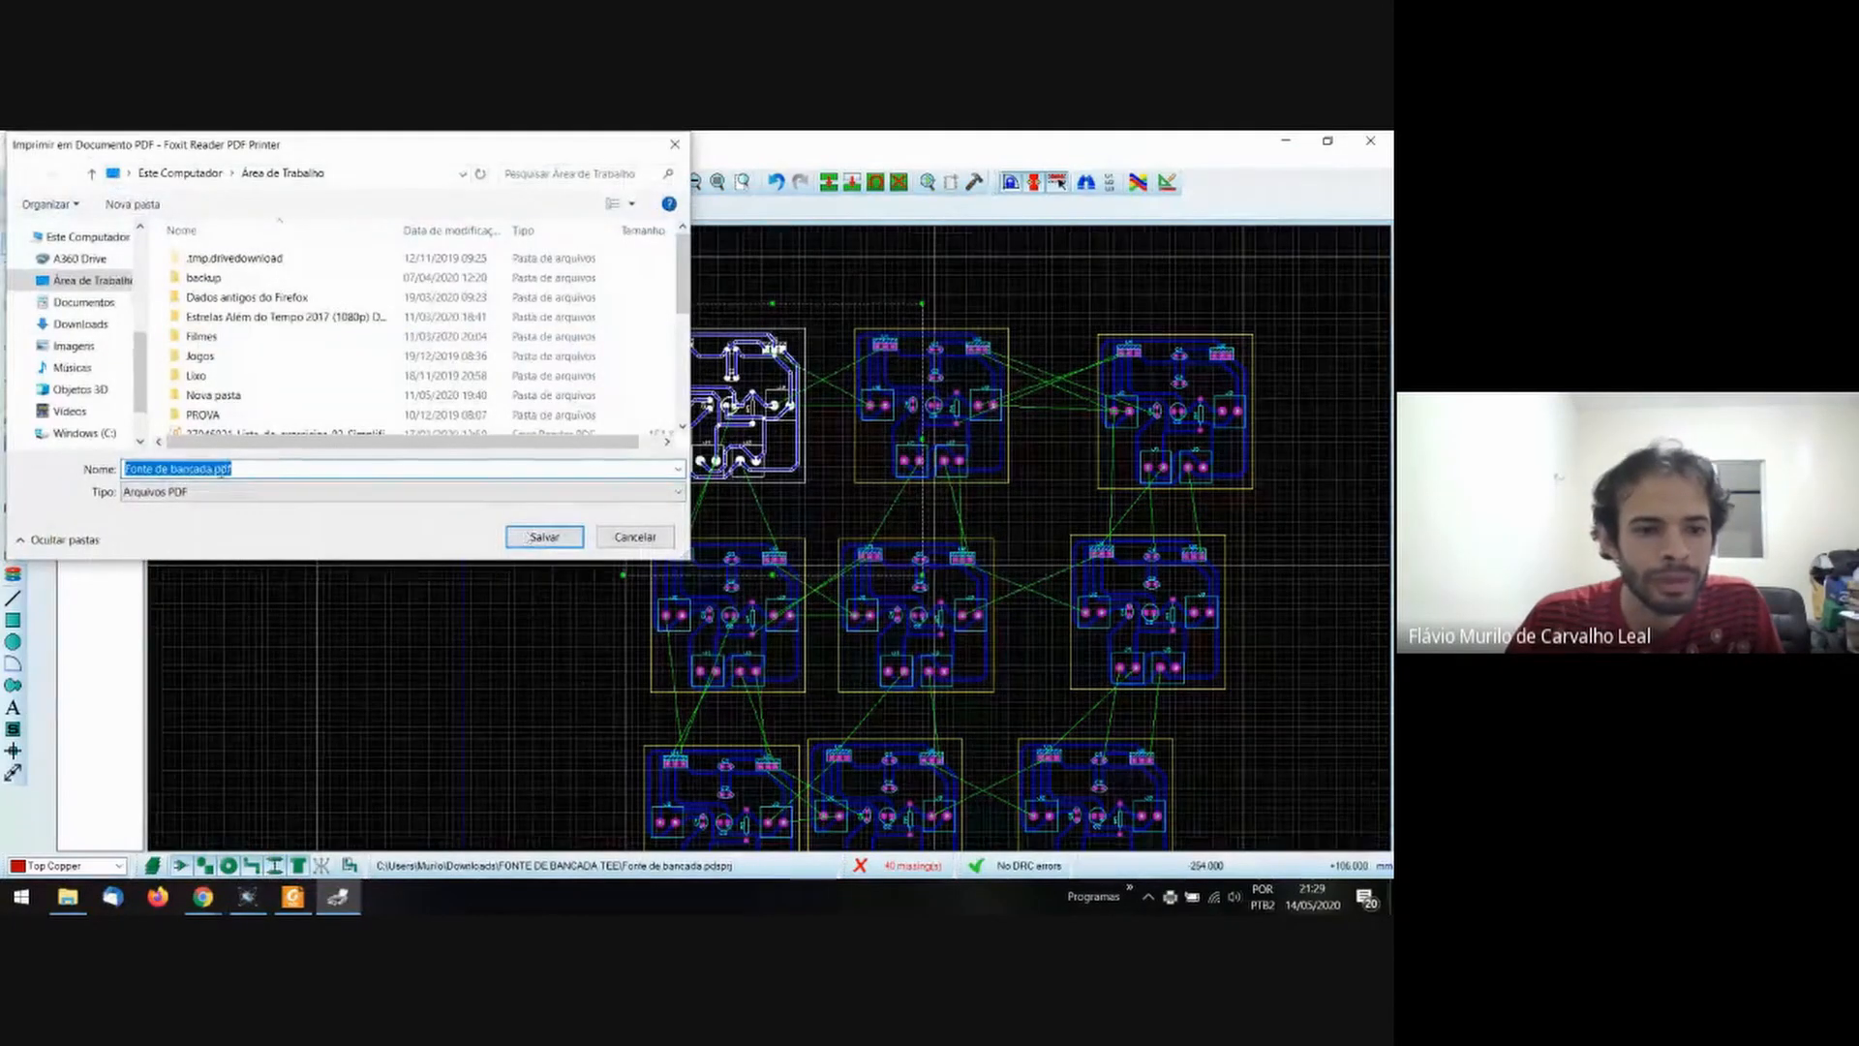
{"action": "left_click", "coordinate": [214, 469]}
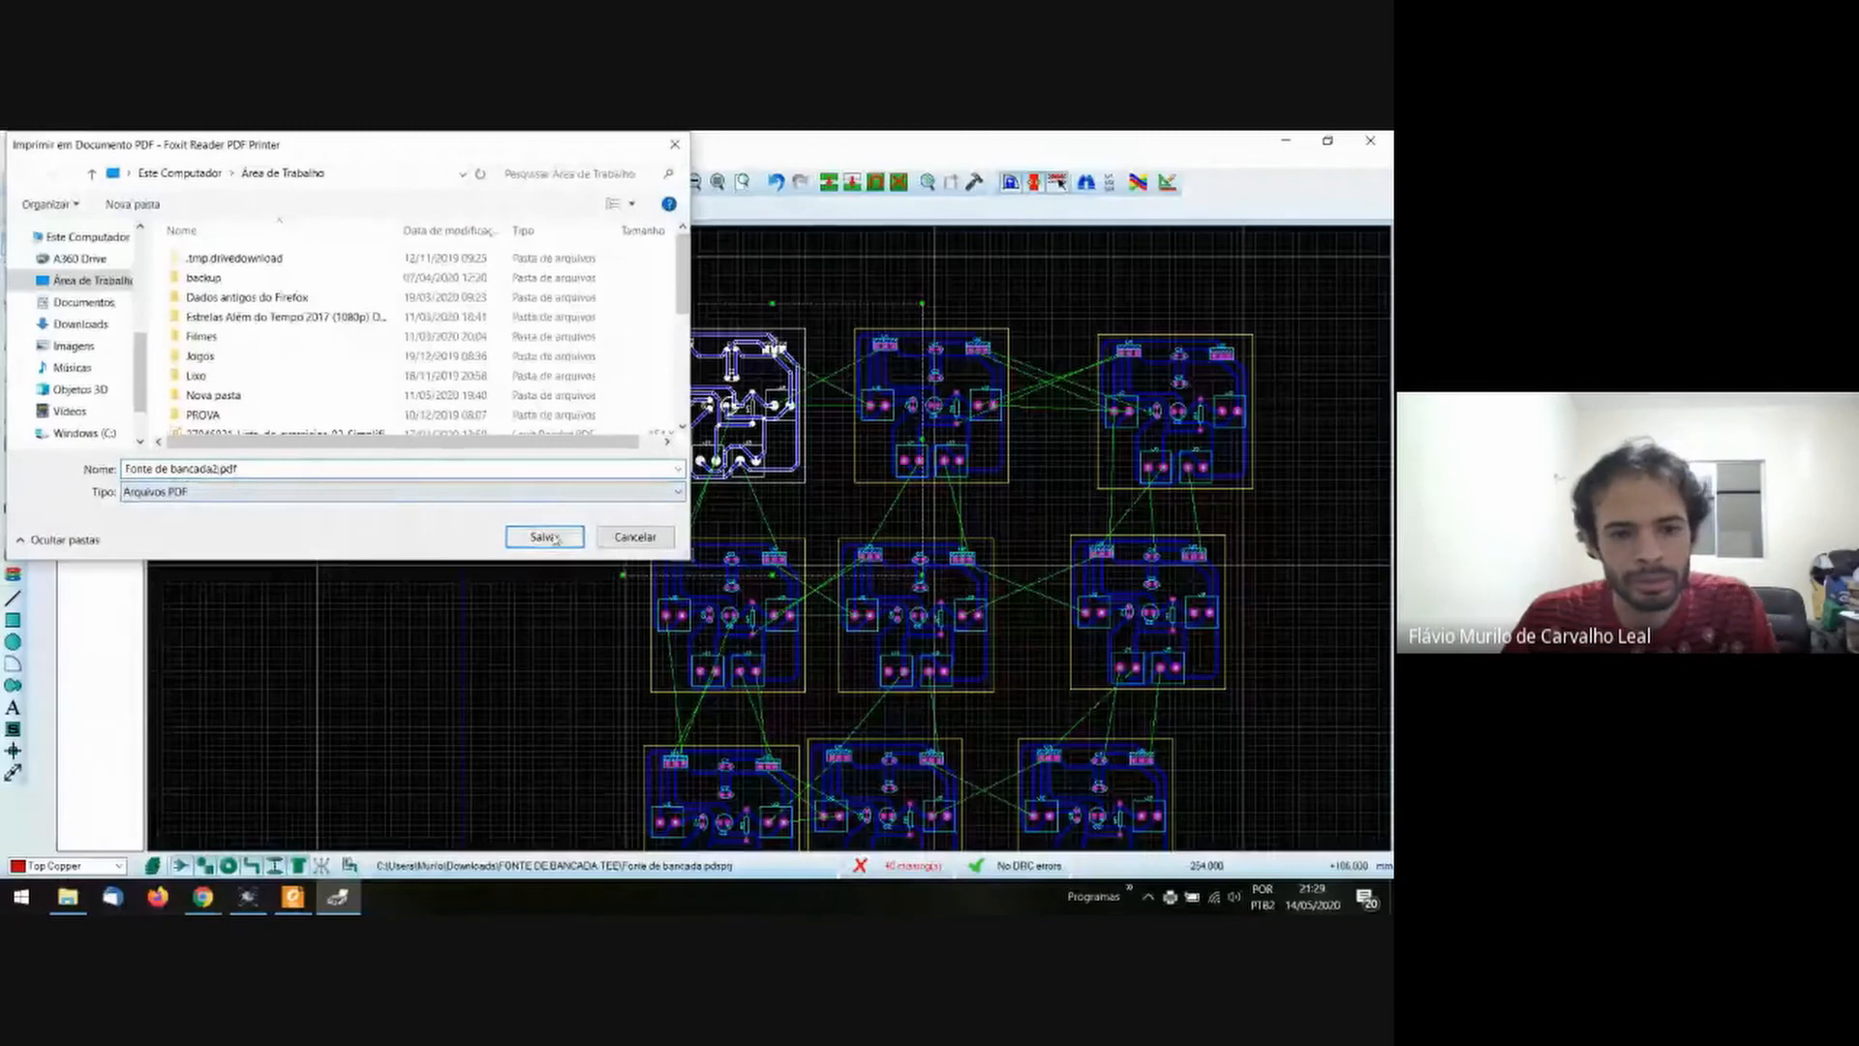
{"action": "left_click", "coordinate": [547, 536]}
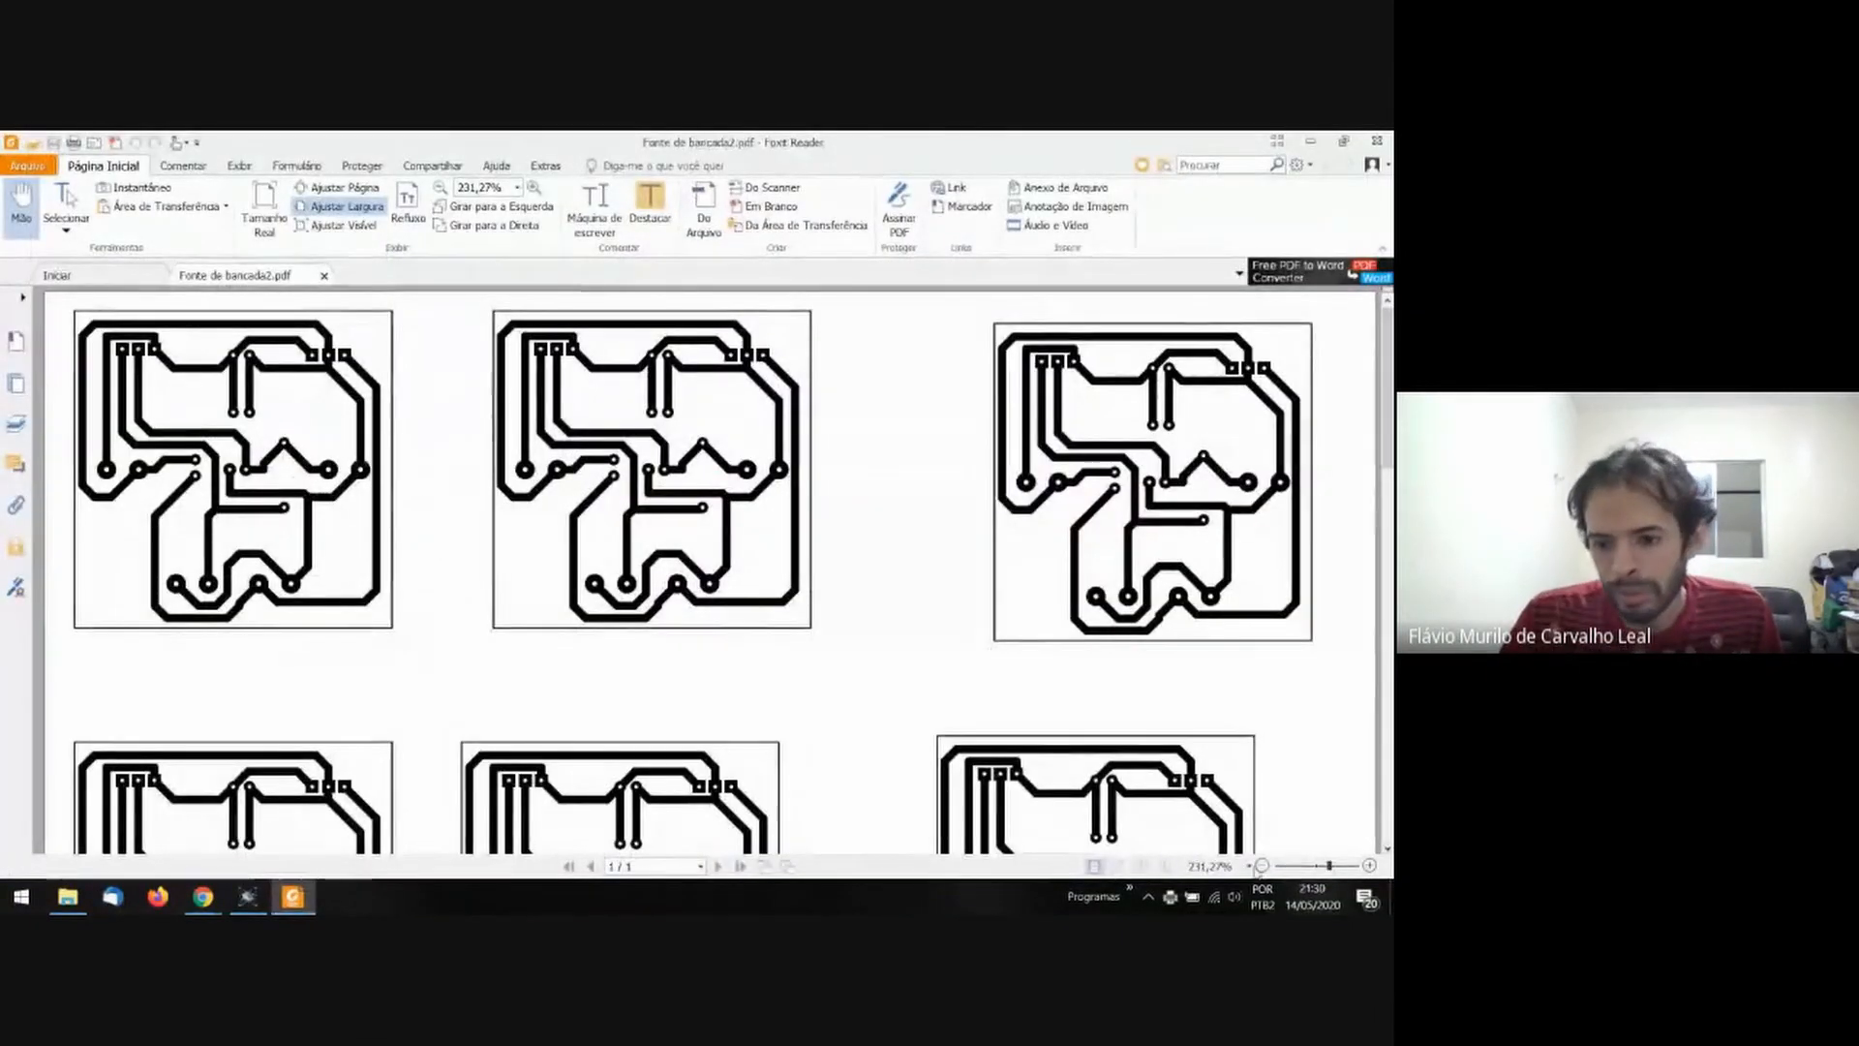
{"action": "left_click", "coordinate": [1262, 867]}
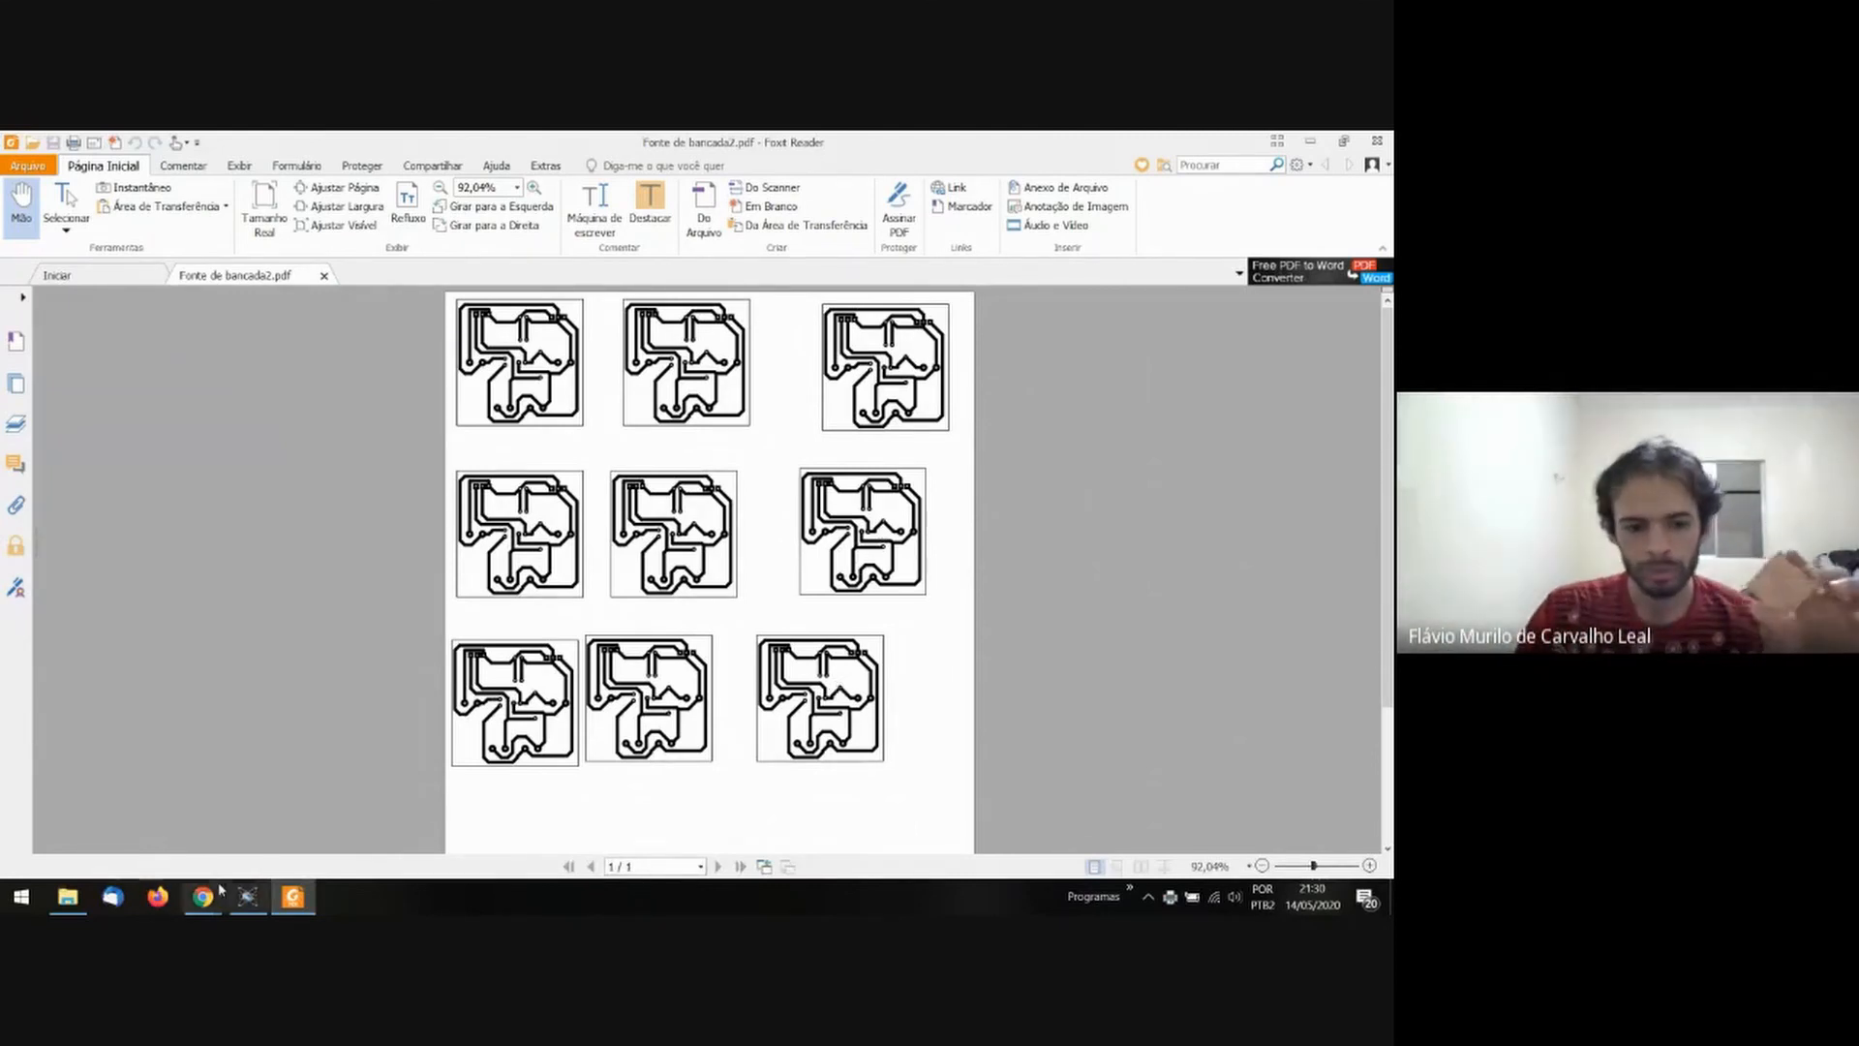
Switch to the Google Meet call in Chrome and open the class chat to check the messages.
{"action": "mouse_move", "coordinate": [202, 896]}
{"action": "left_click", "coordinate": [119, 796]}
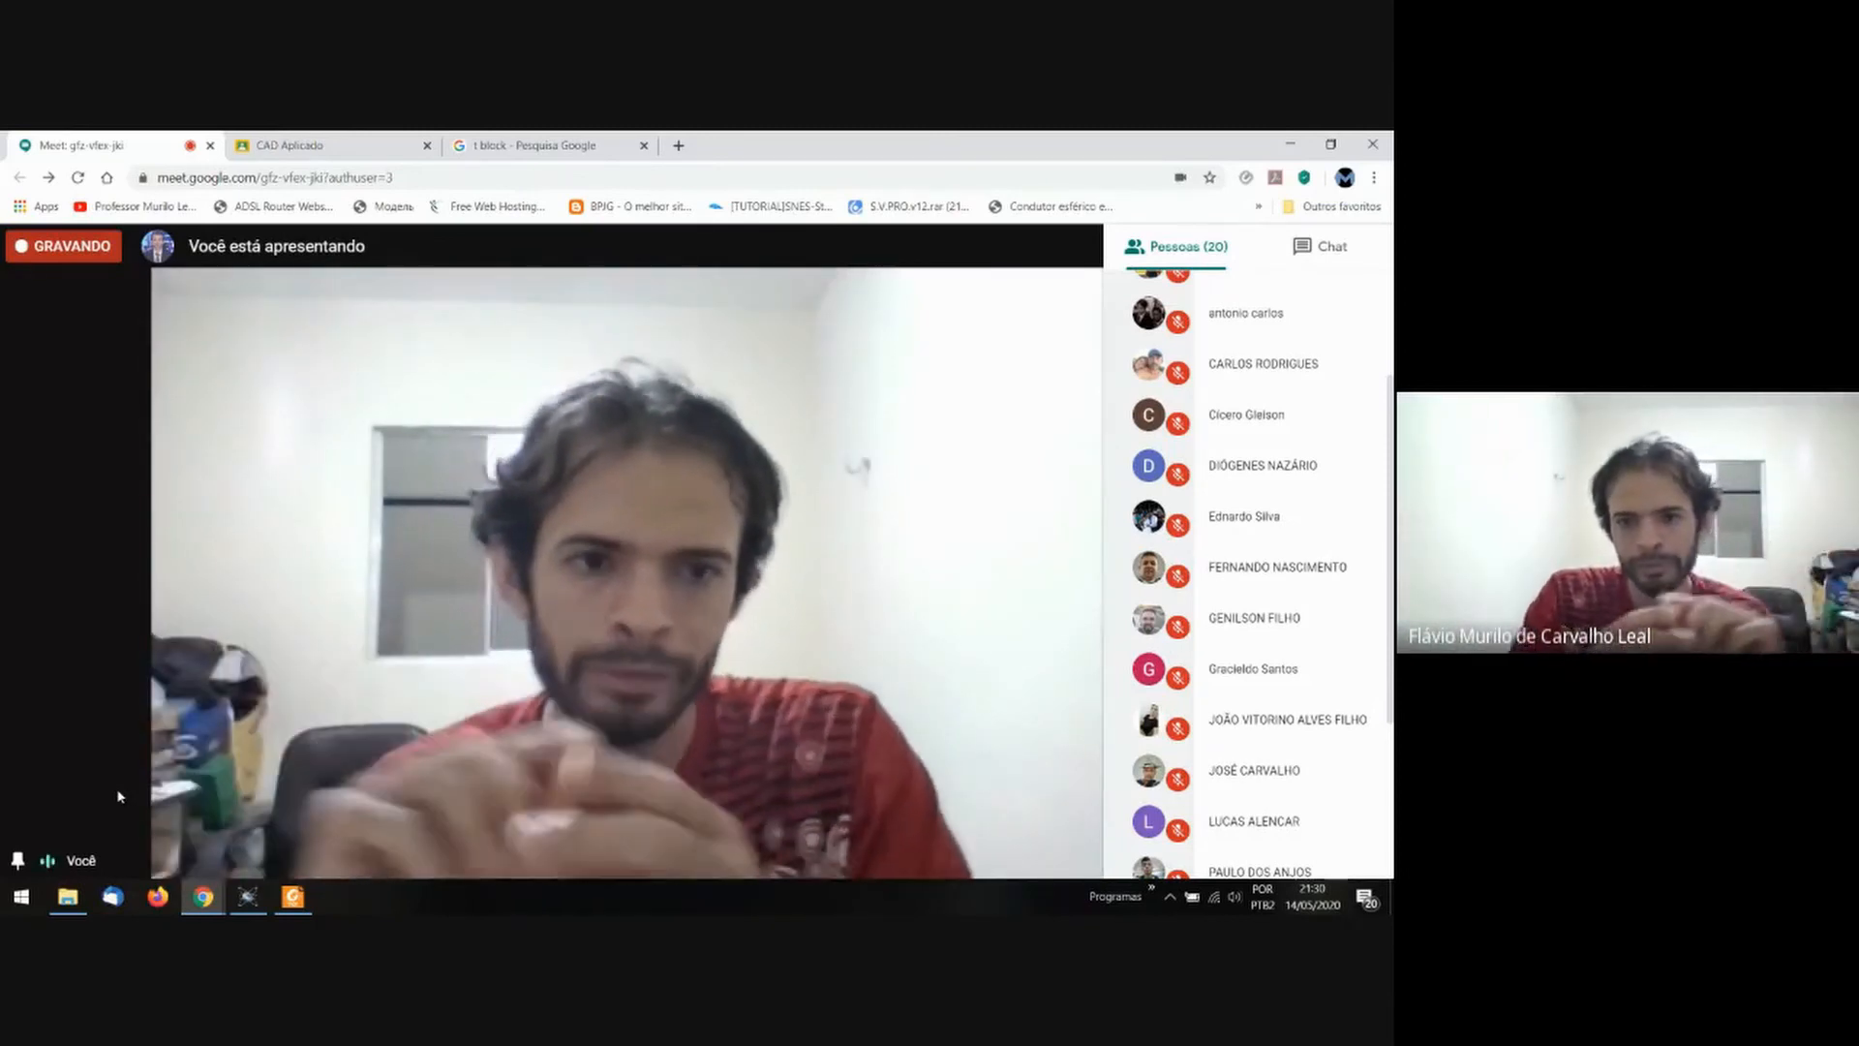
{"action": "left_click", "coordinate": [117, 797]}
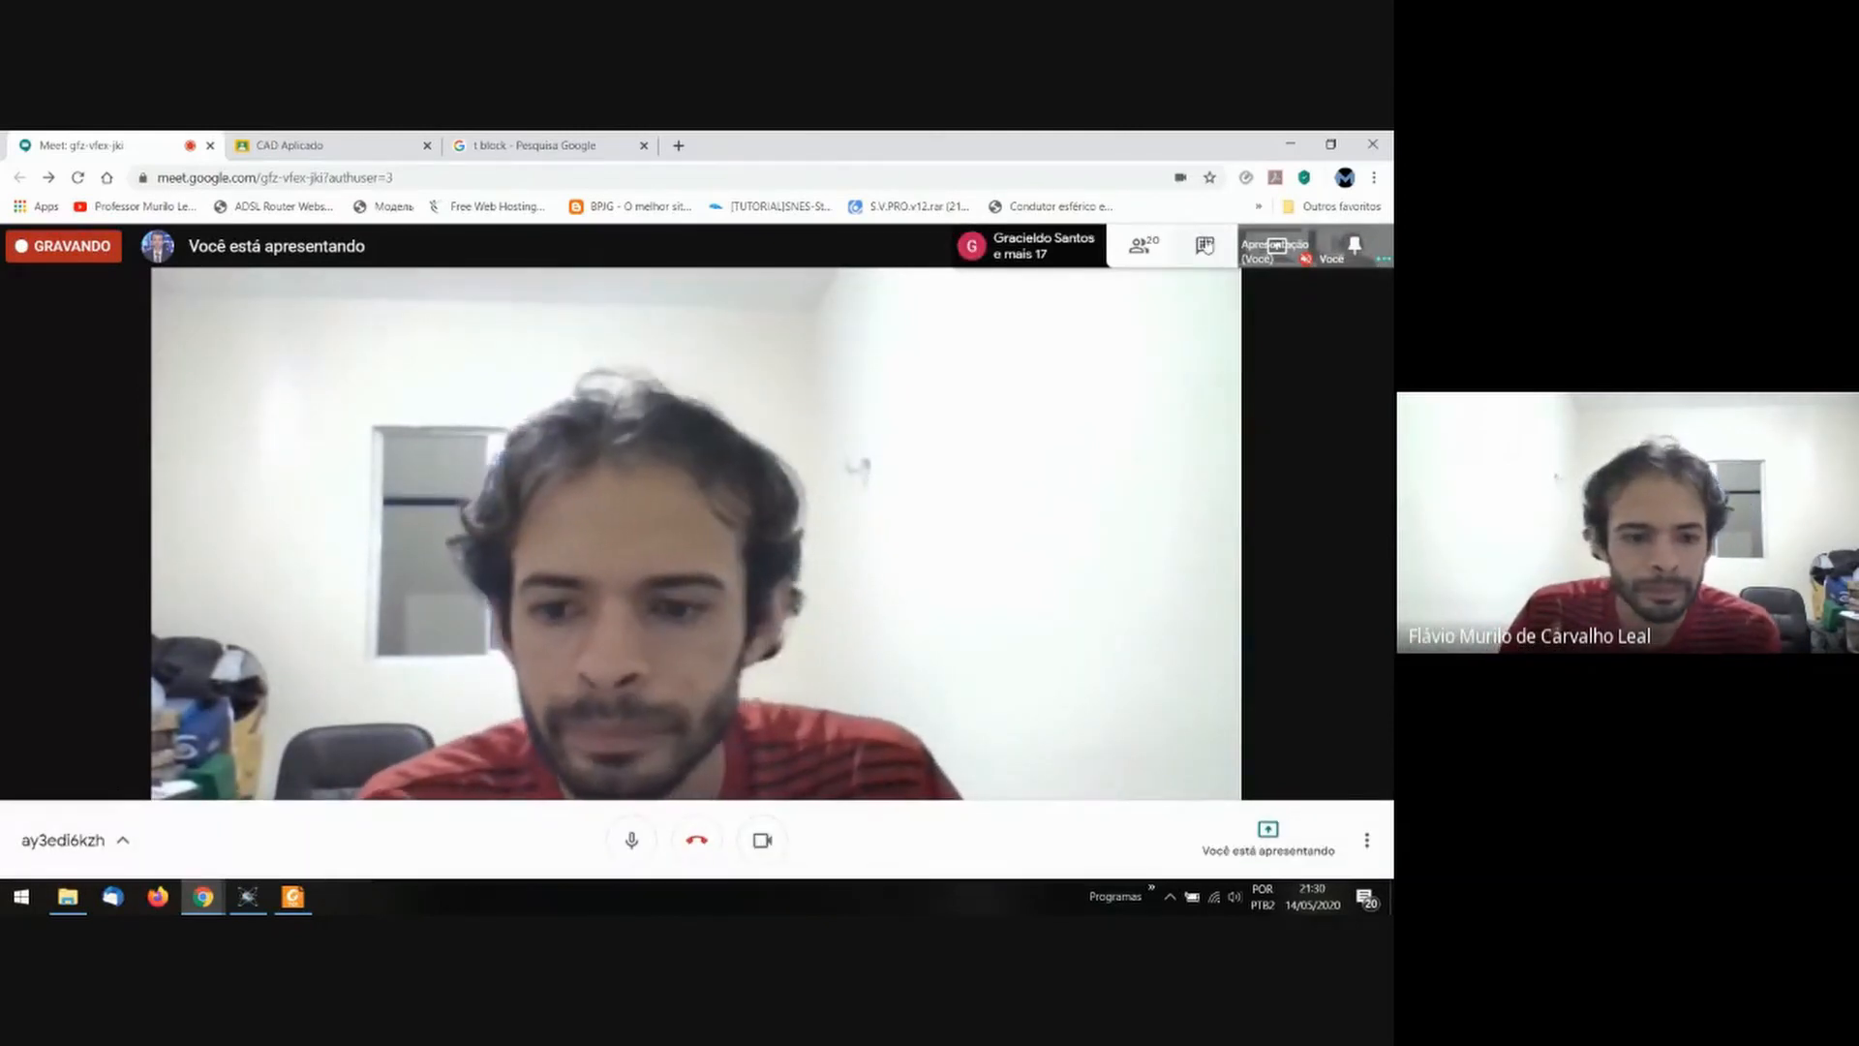
{"action": "left_click", "coordinate": [1205, 246]}
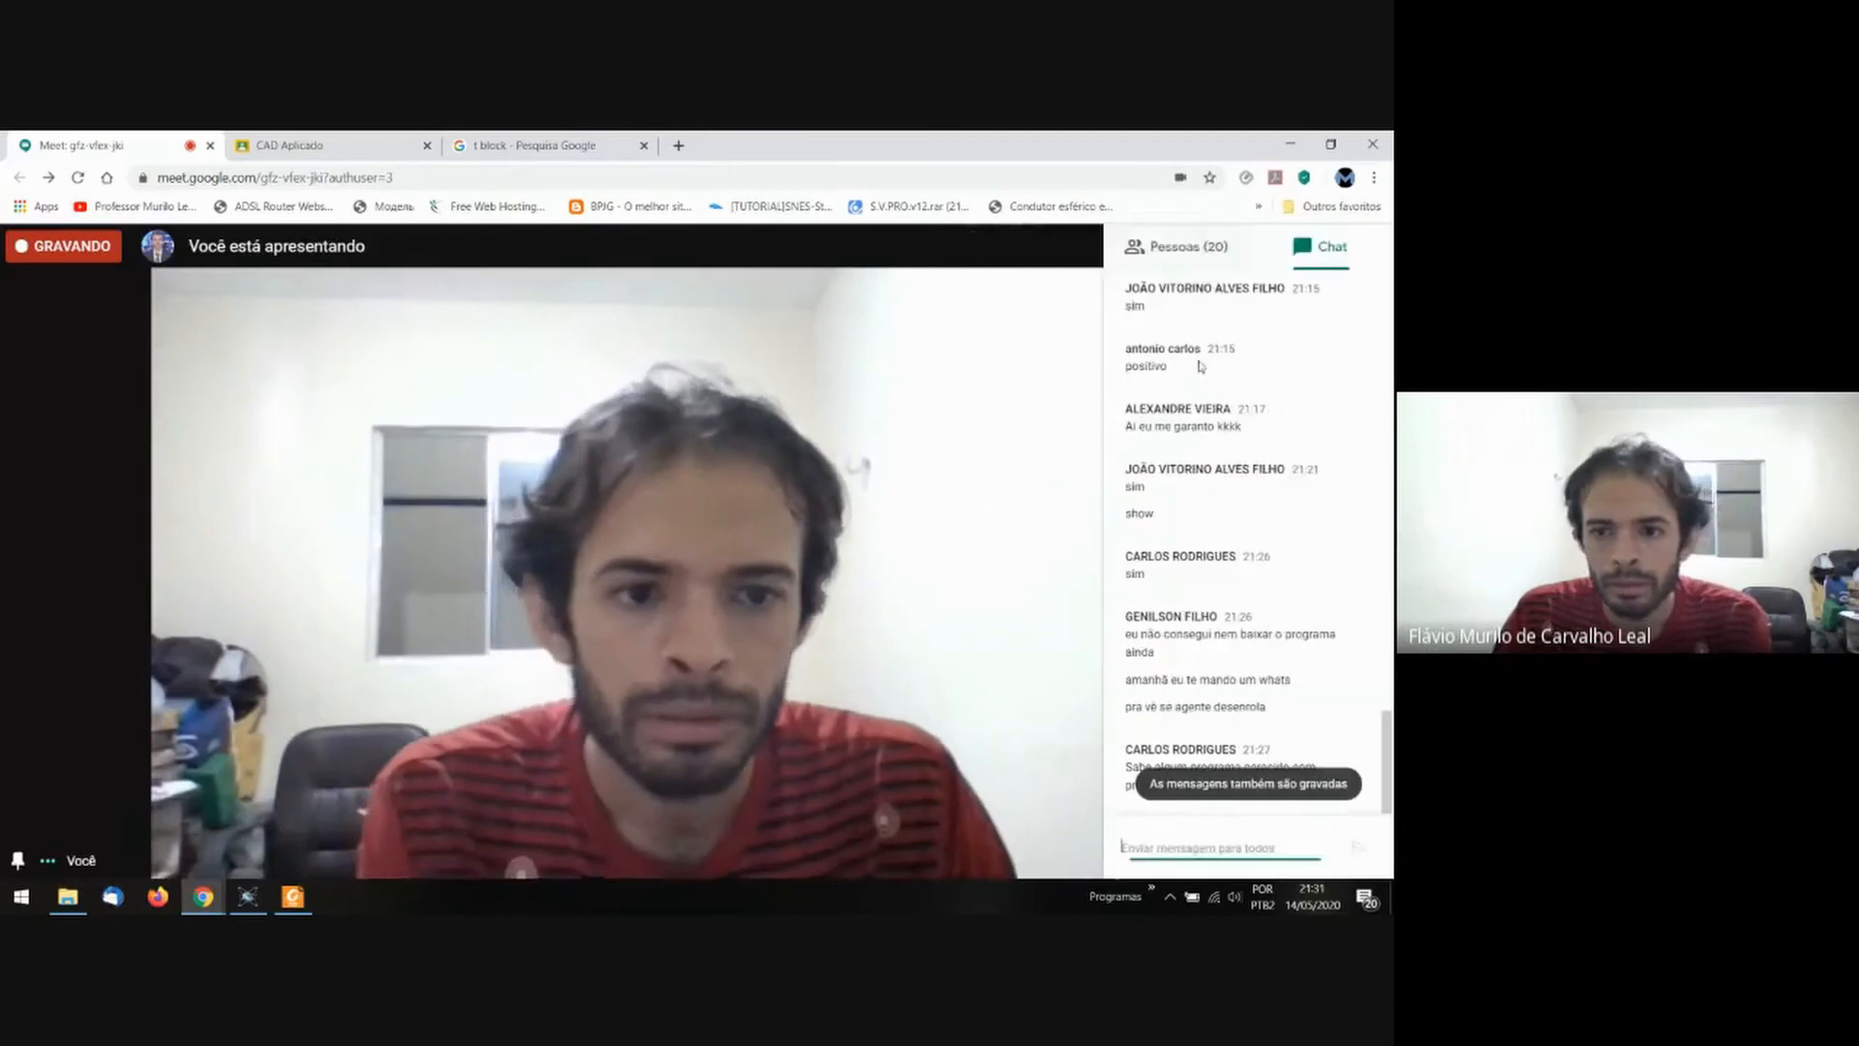